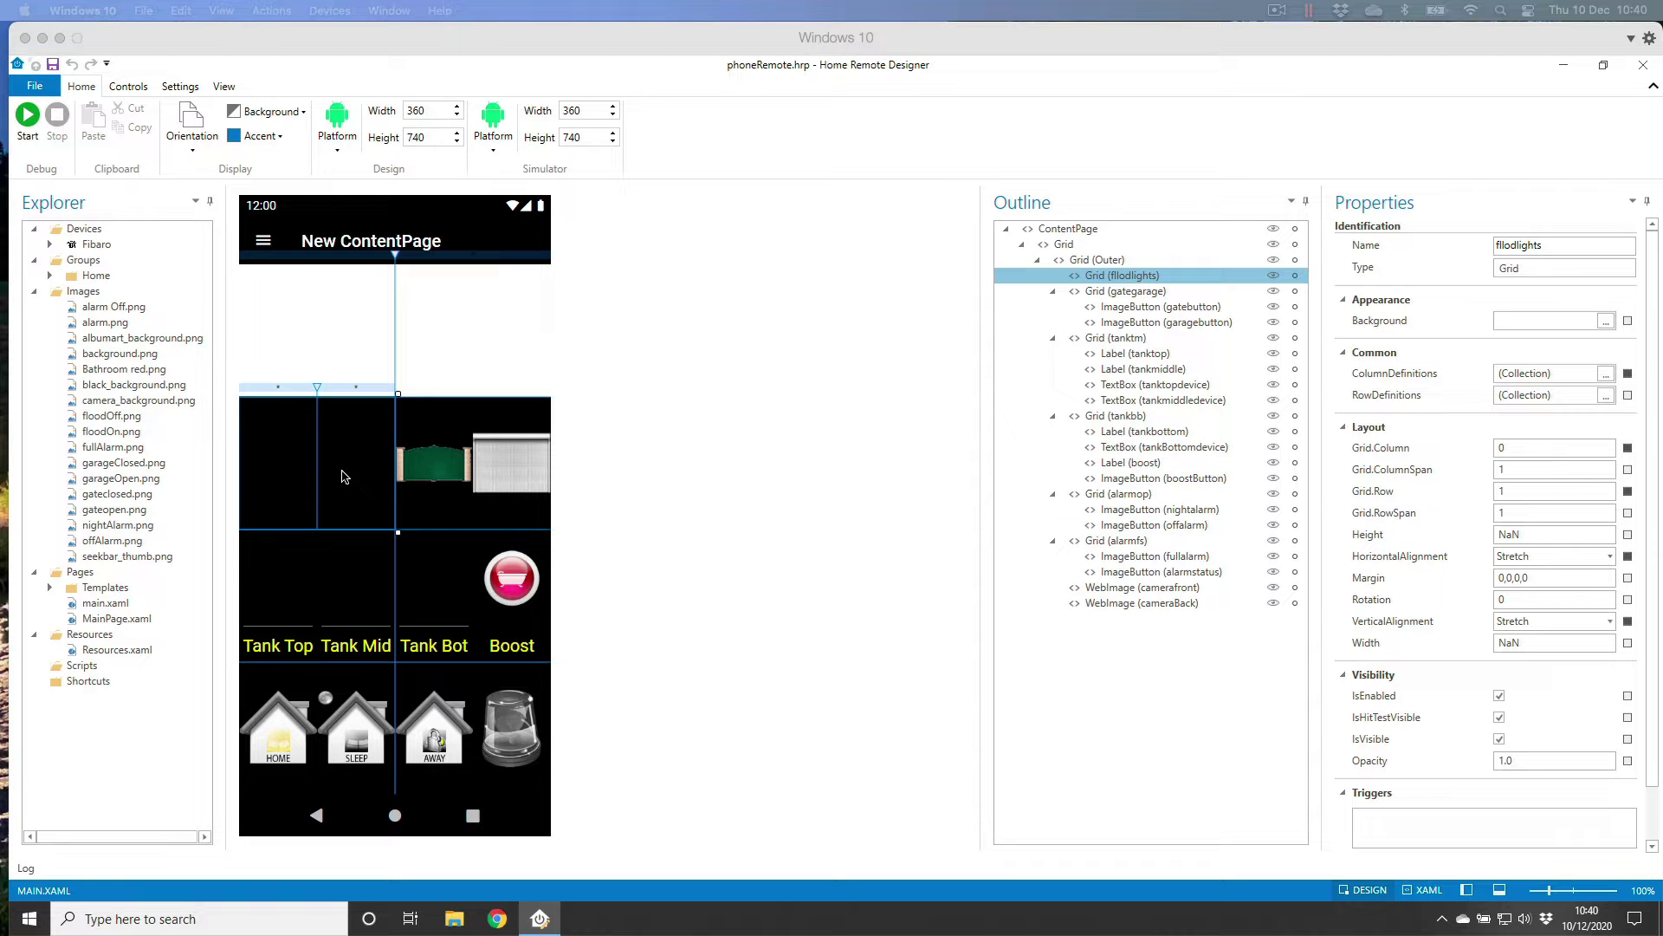
Add four row definitions to the floodlights grid
click(108, 421)
click(108, 432)
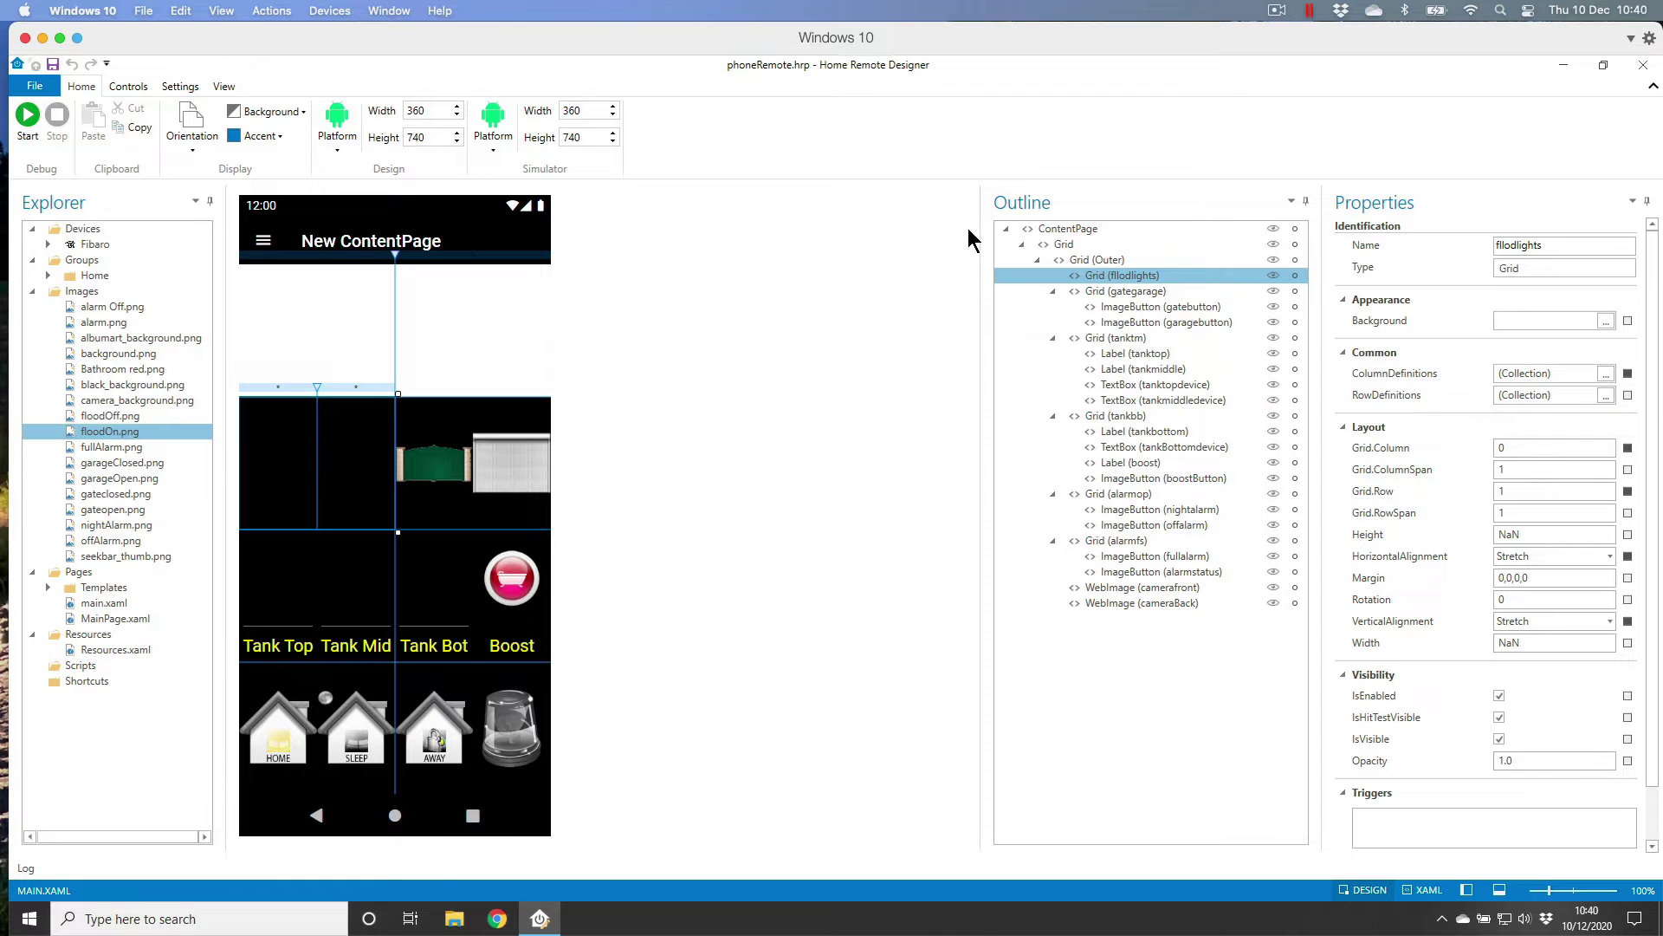
click(1155, 275)
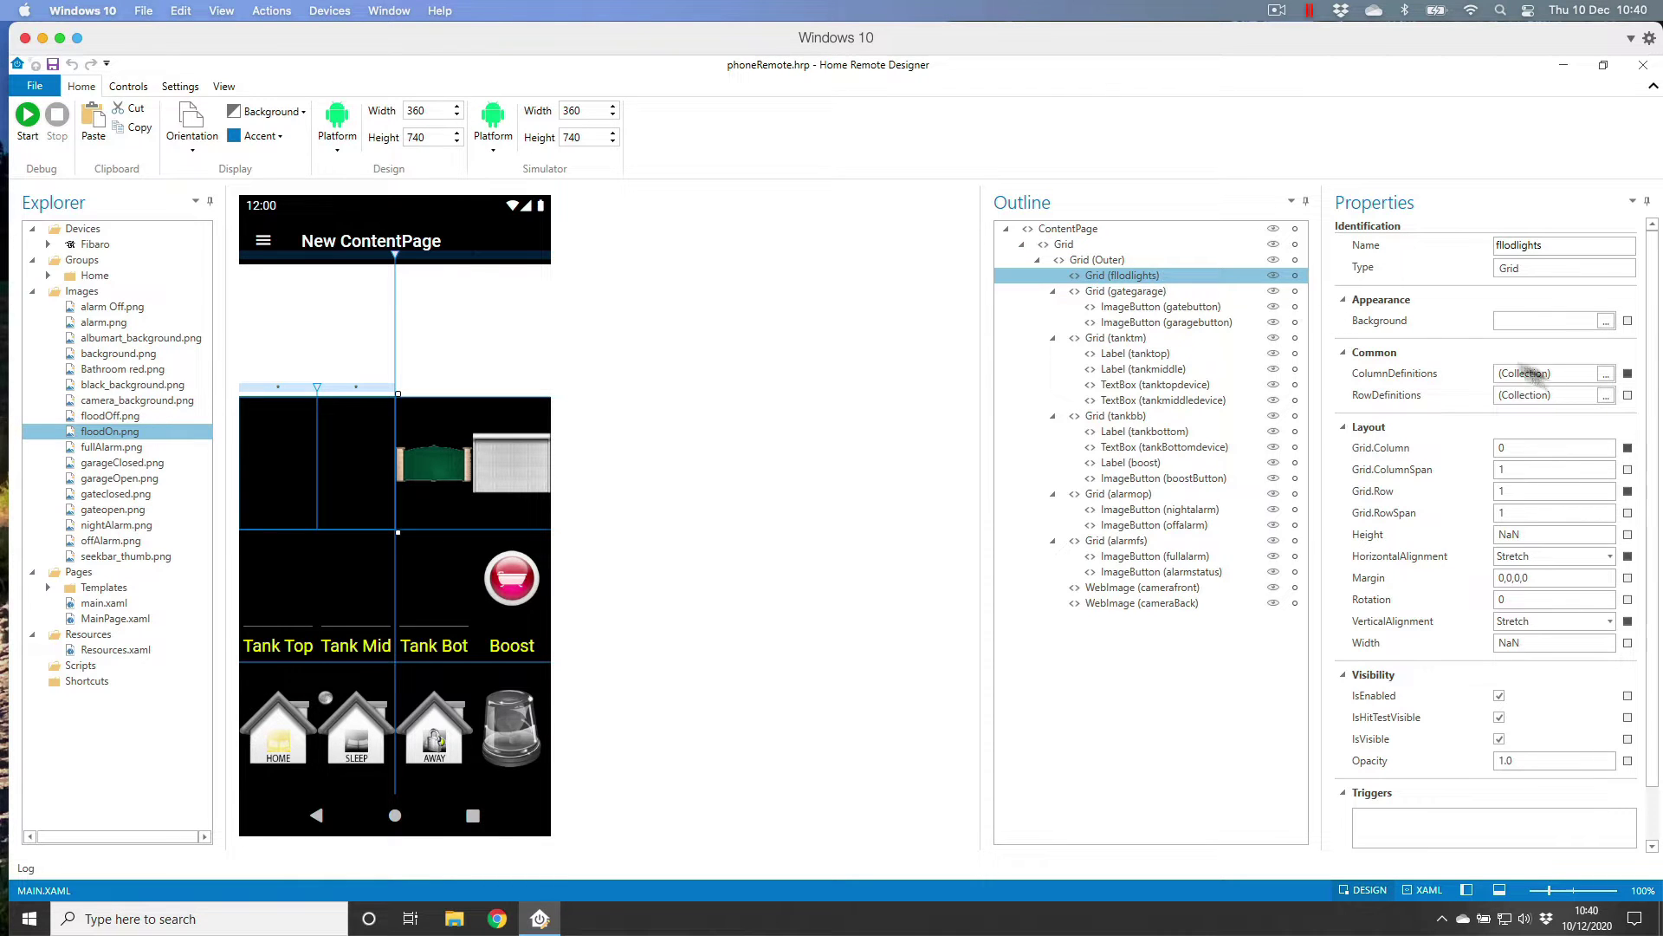
click(1607, 395)
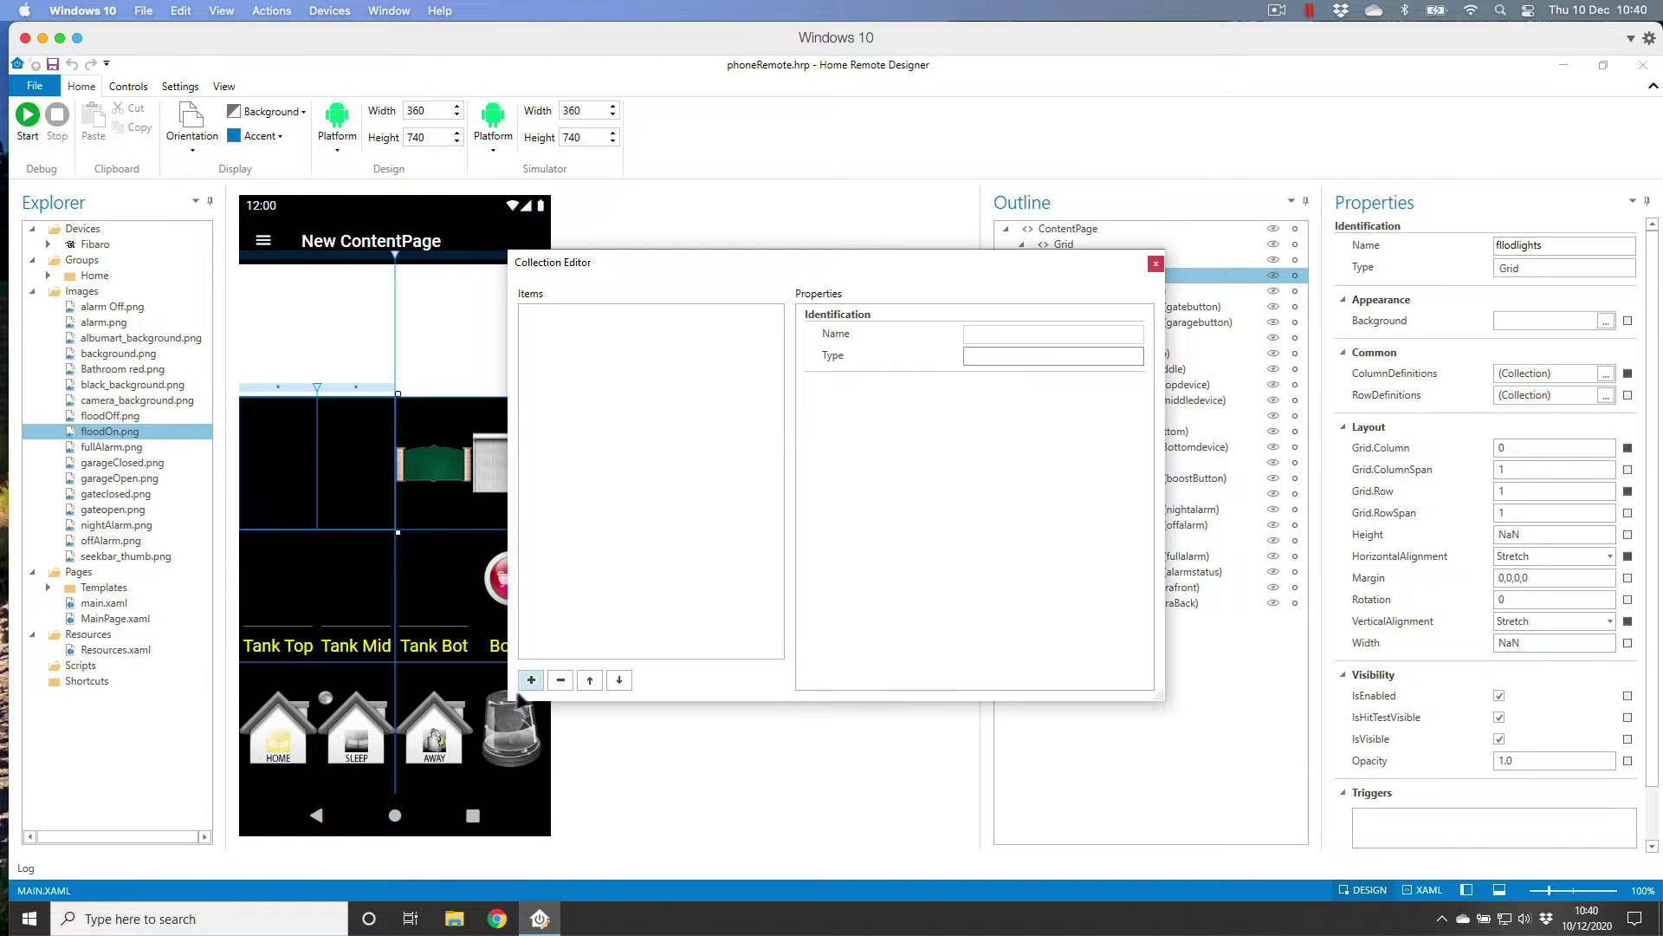
click(531, 680)
click(530, 680)
click(530, 680)
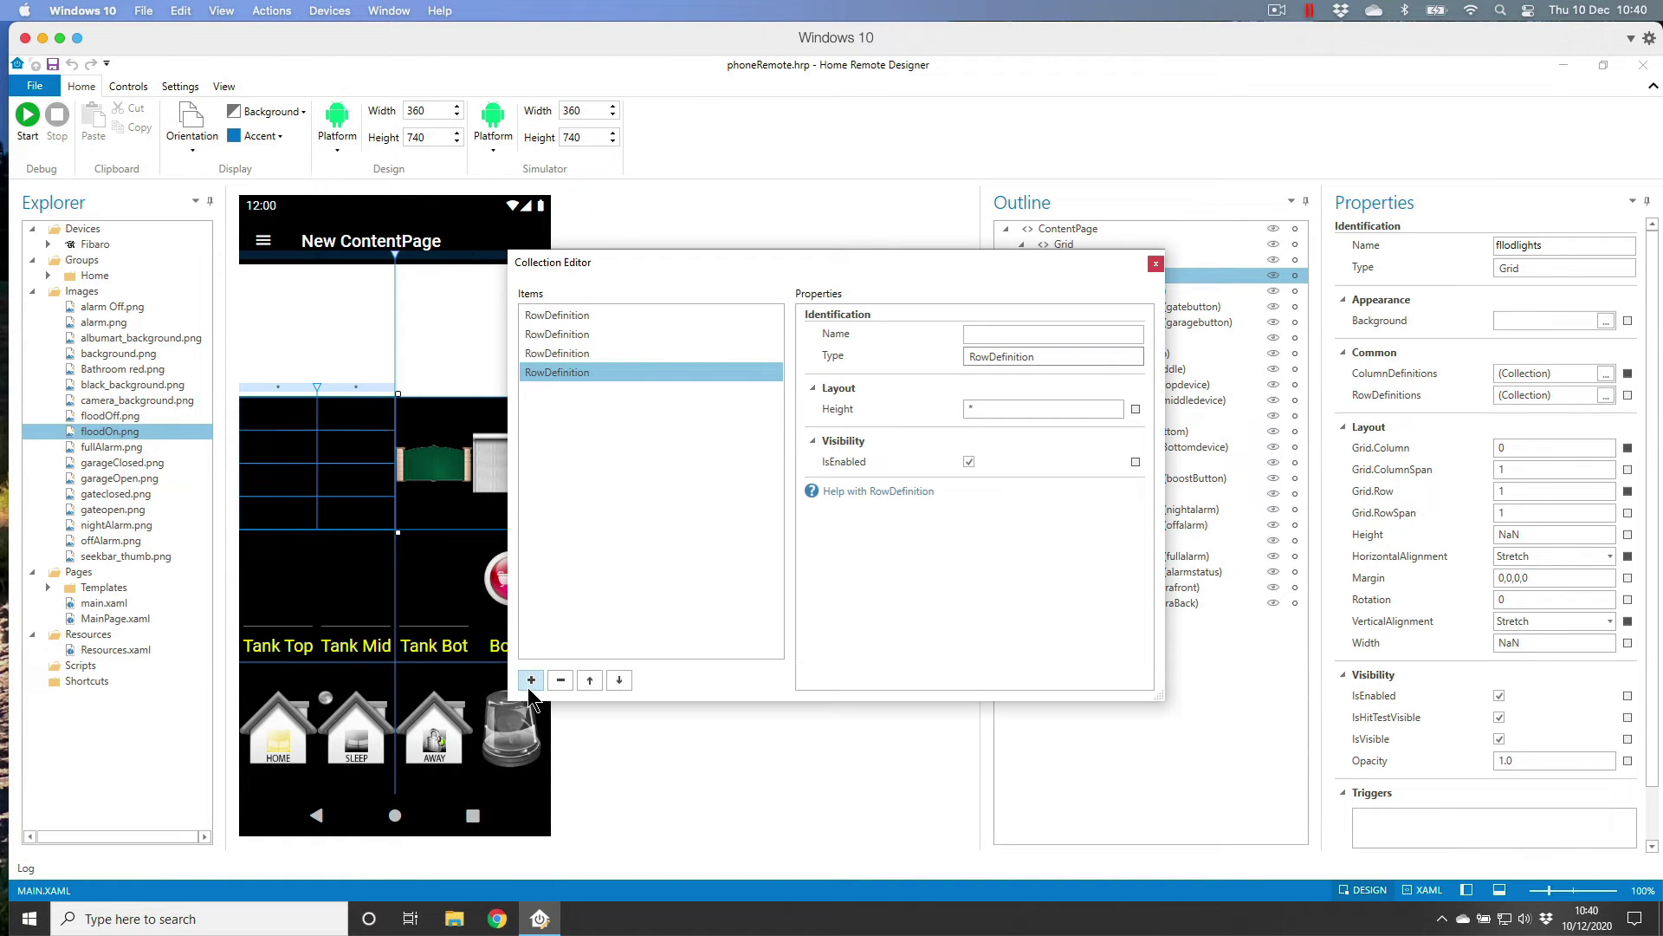
click(530, 680)
click(1156, 263)
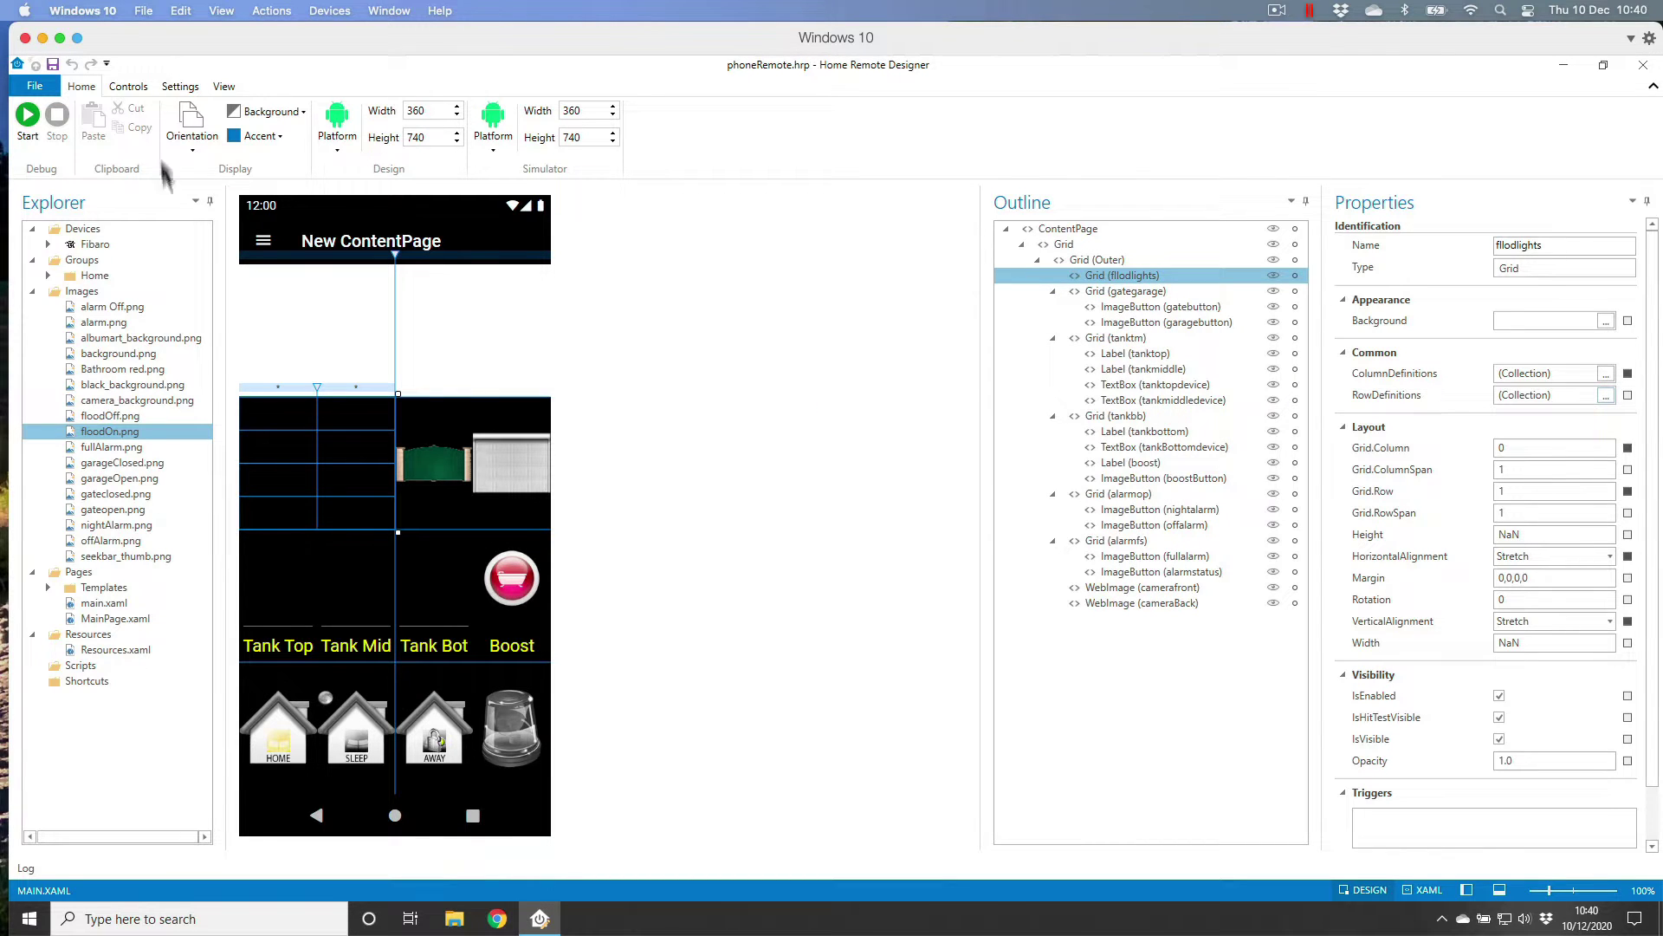
Draw a label in the first column's bottom row of the floodlights grid and name it frontlabel
click(127, 86)
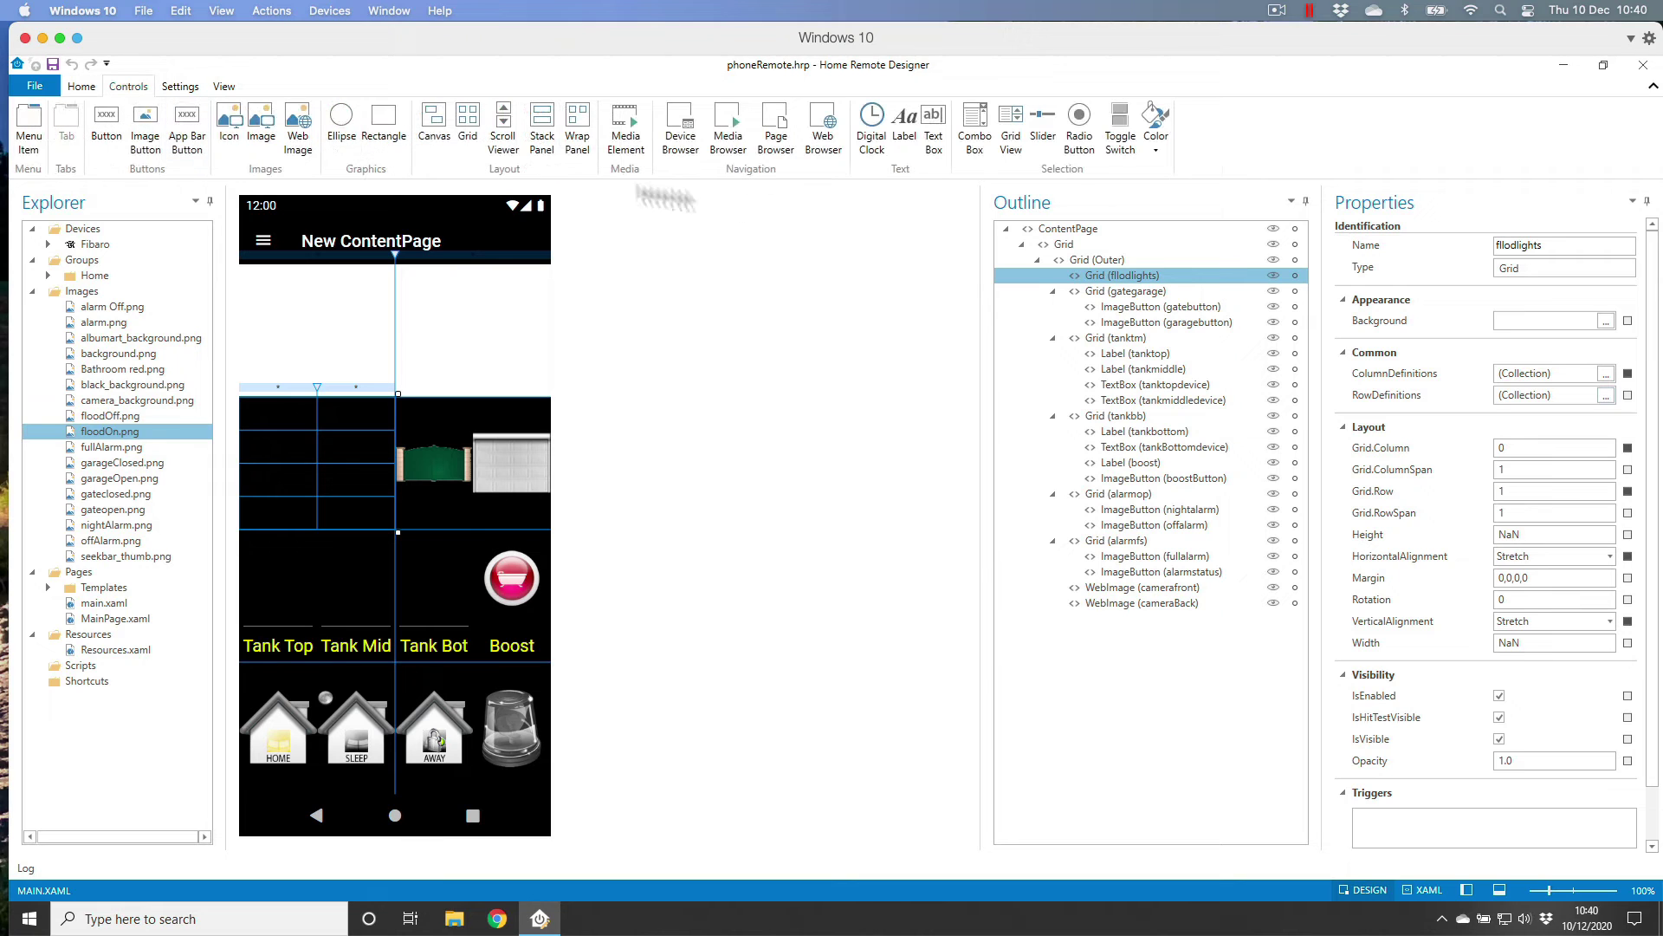
click(904, 126)
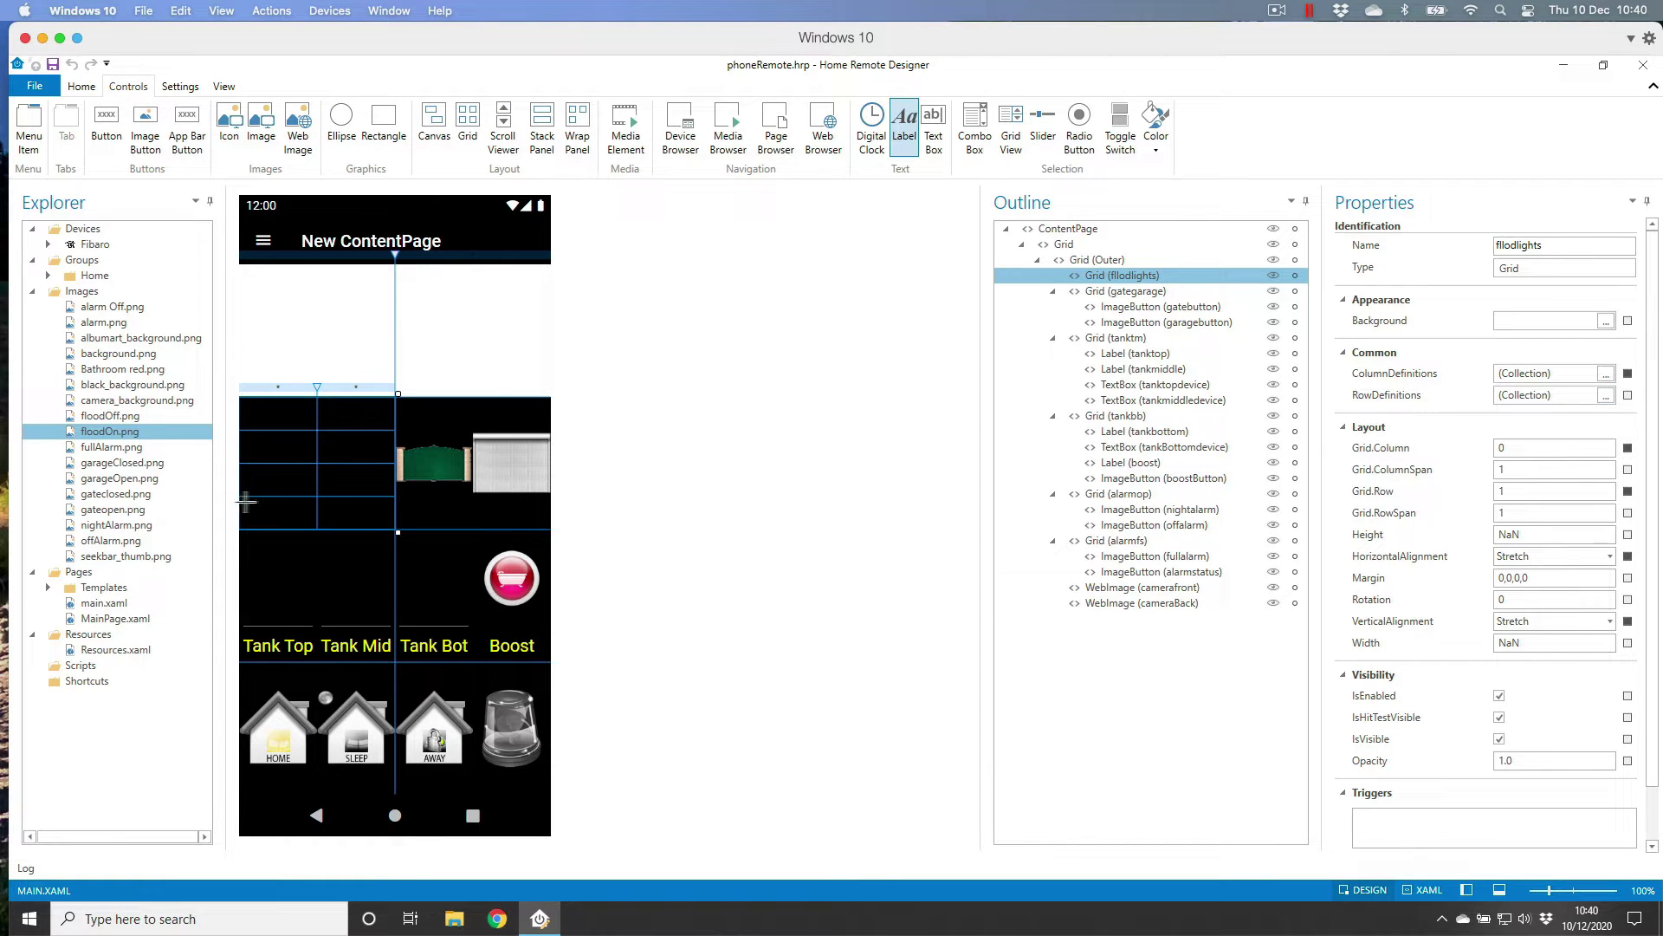
drag(243, 501, 308, 518)
click(312, 529)
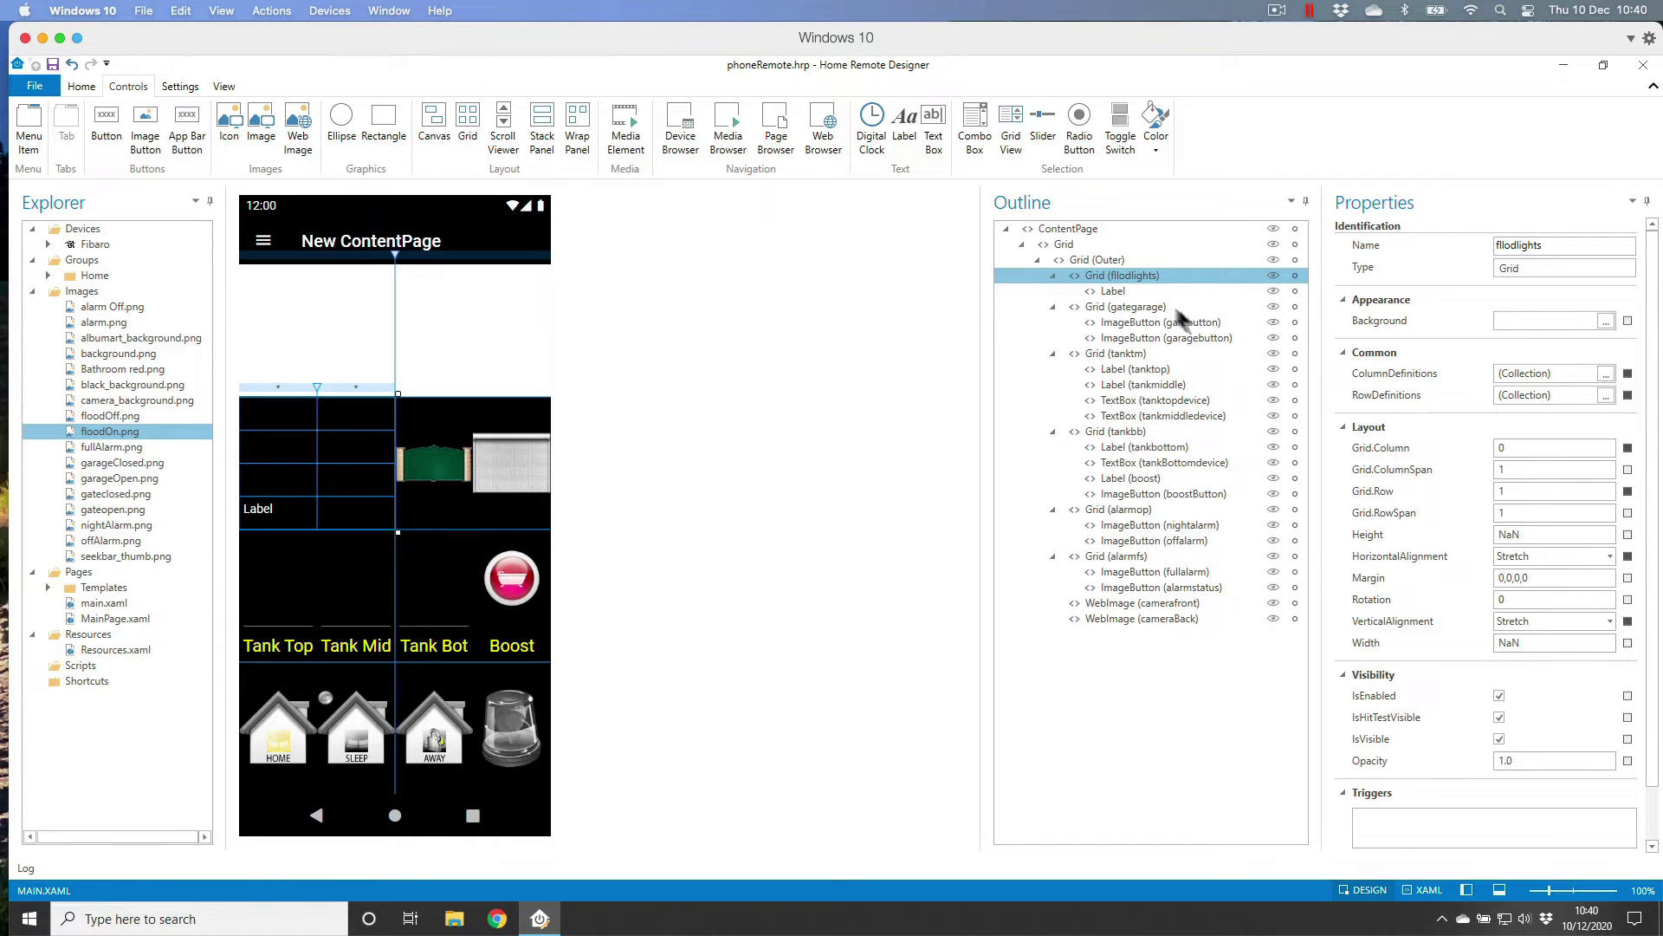
click(1128, 291)
click(1596, 247)
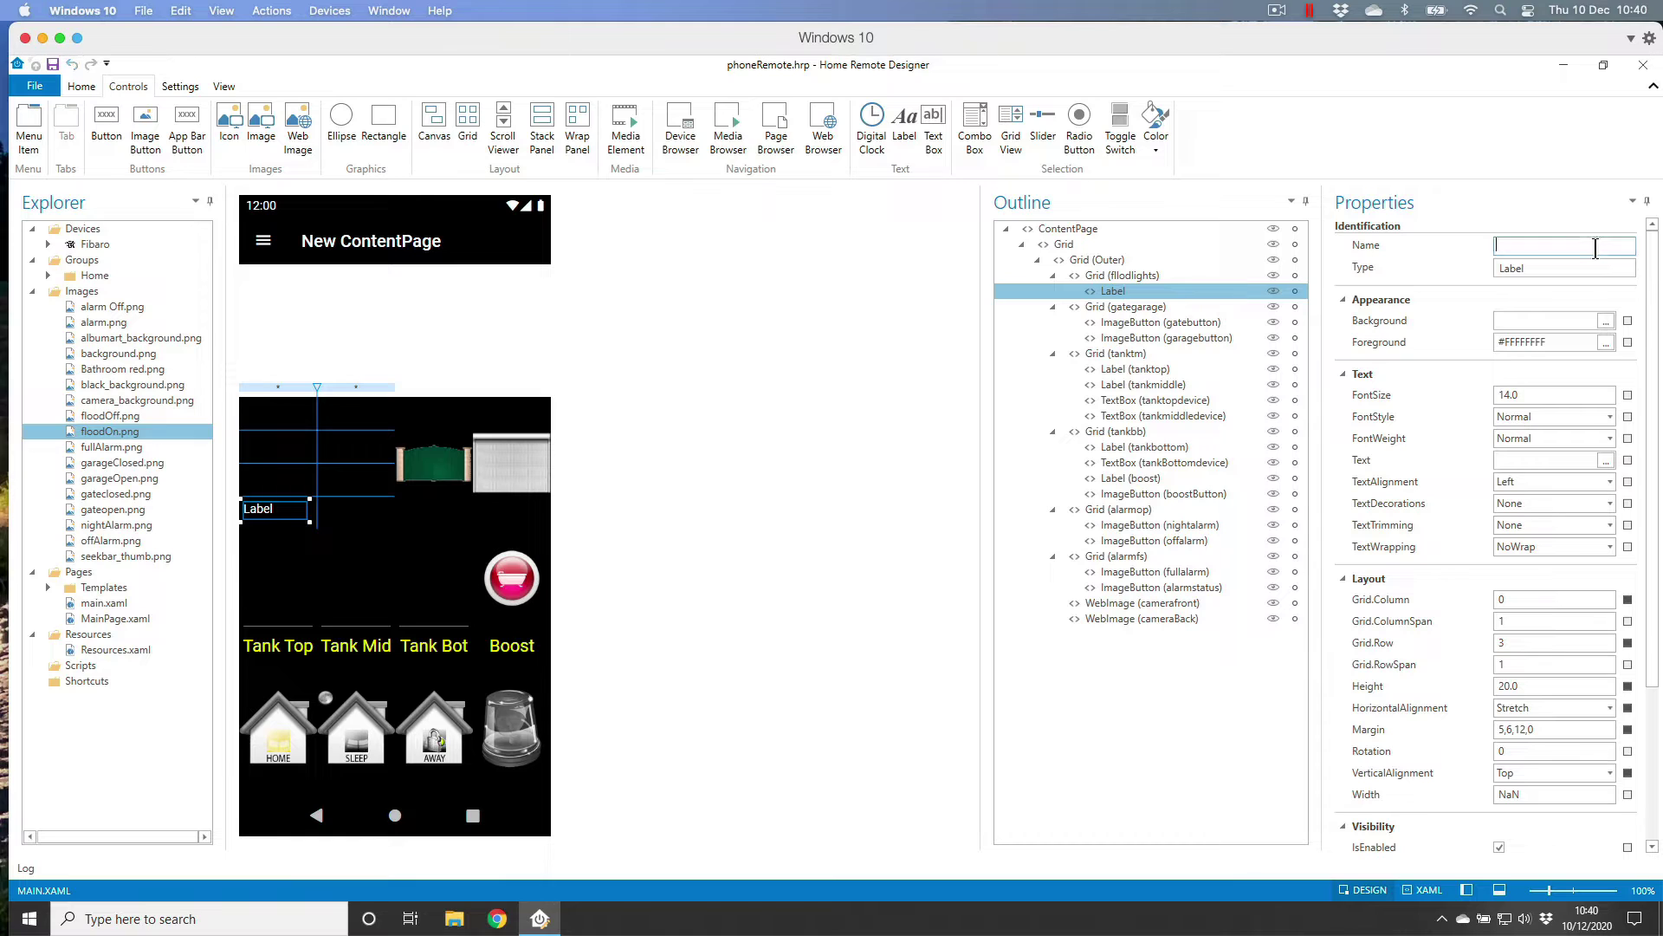
text(frontlabel)
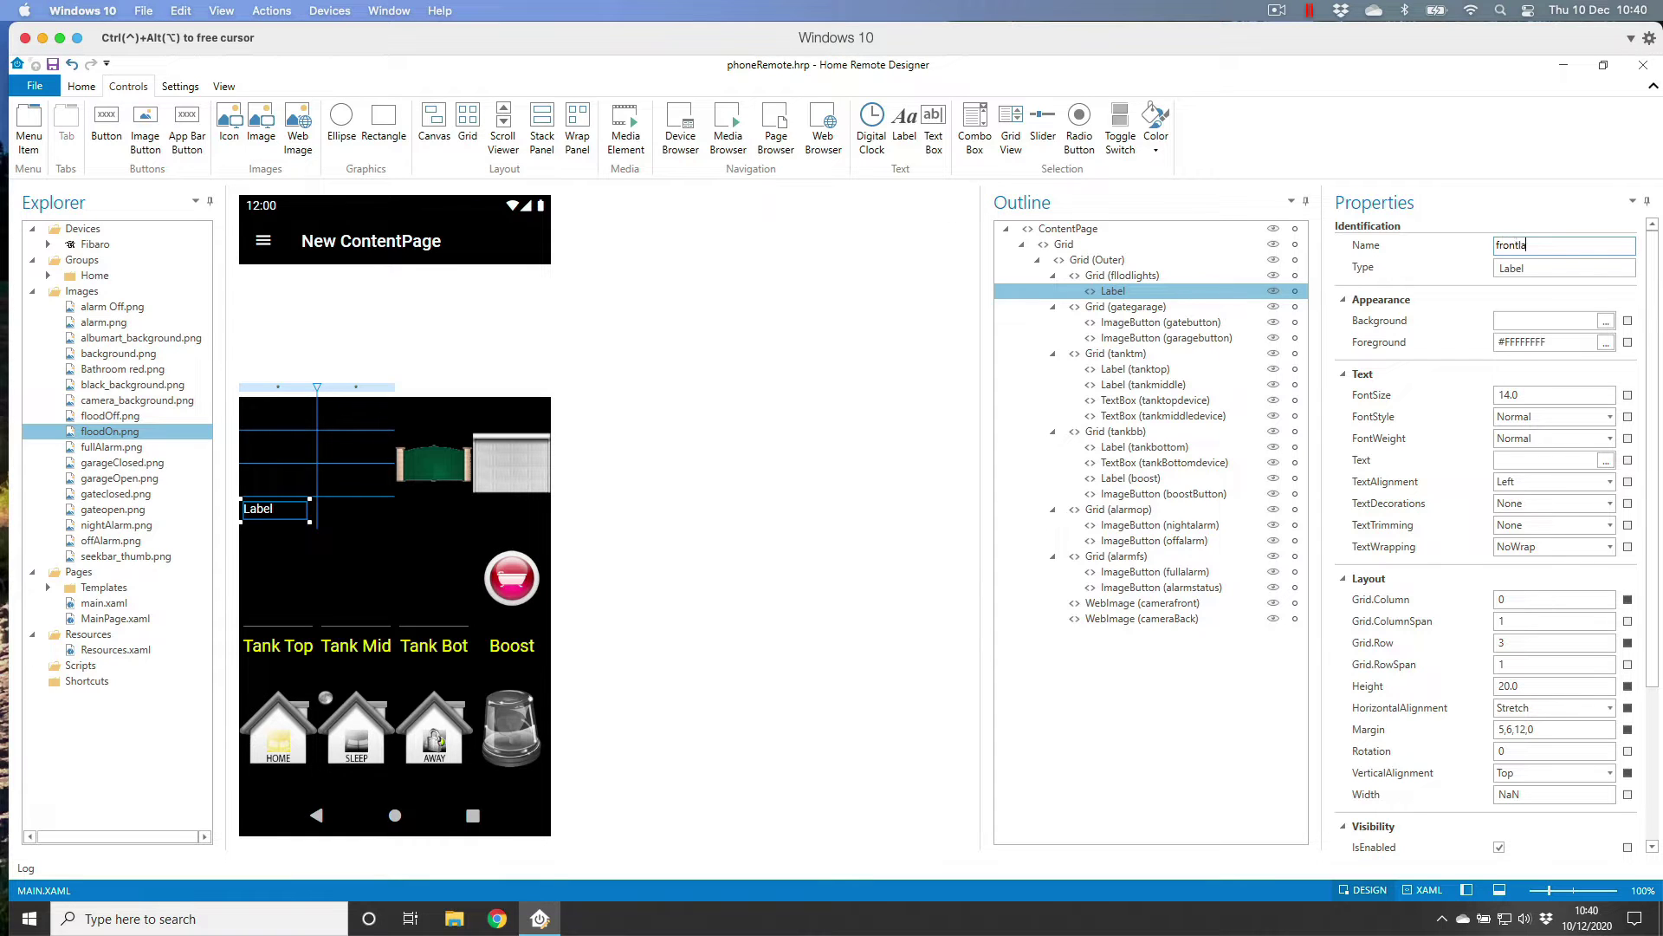
Set the frontlabel label's background to no color and its foreground to yellow
click(1606, 320)
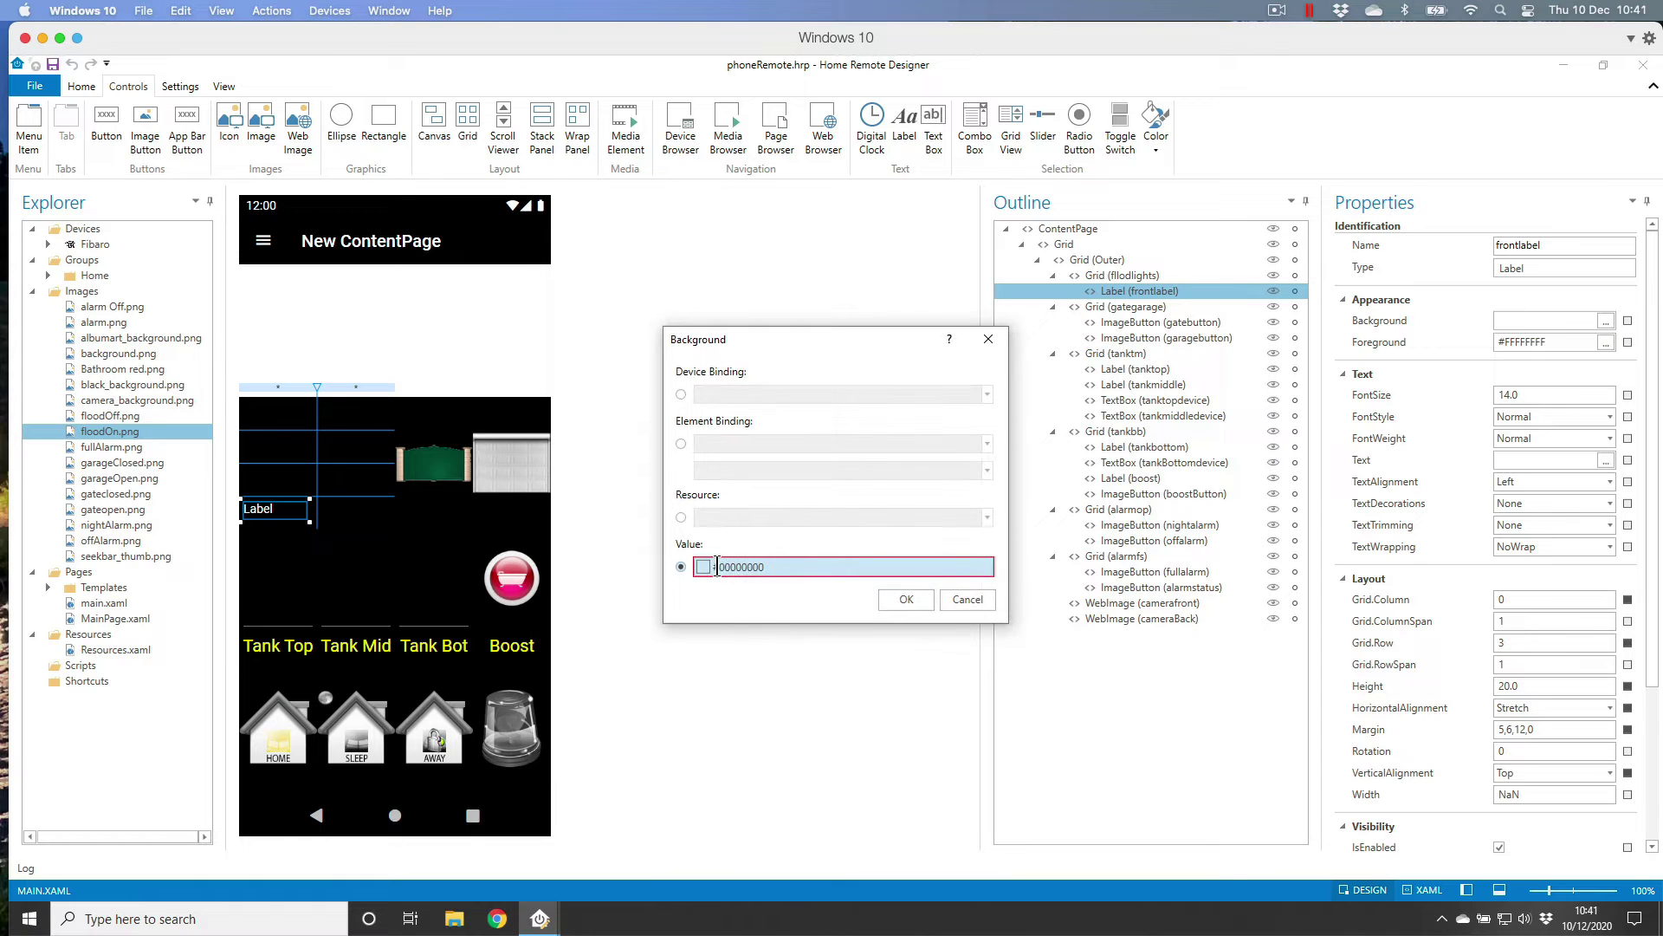
click(704, 566)
click(745, 725)
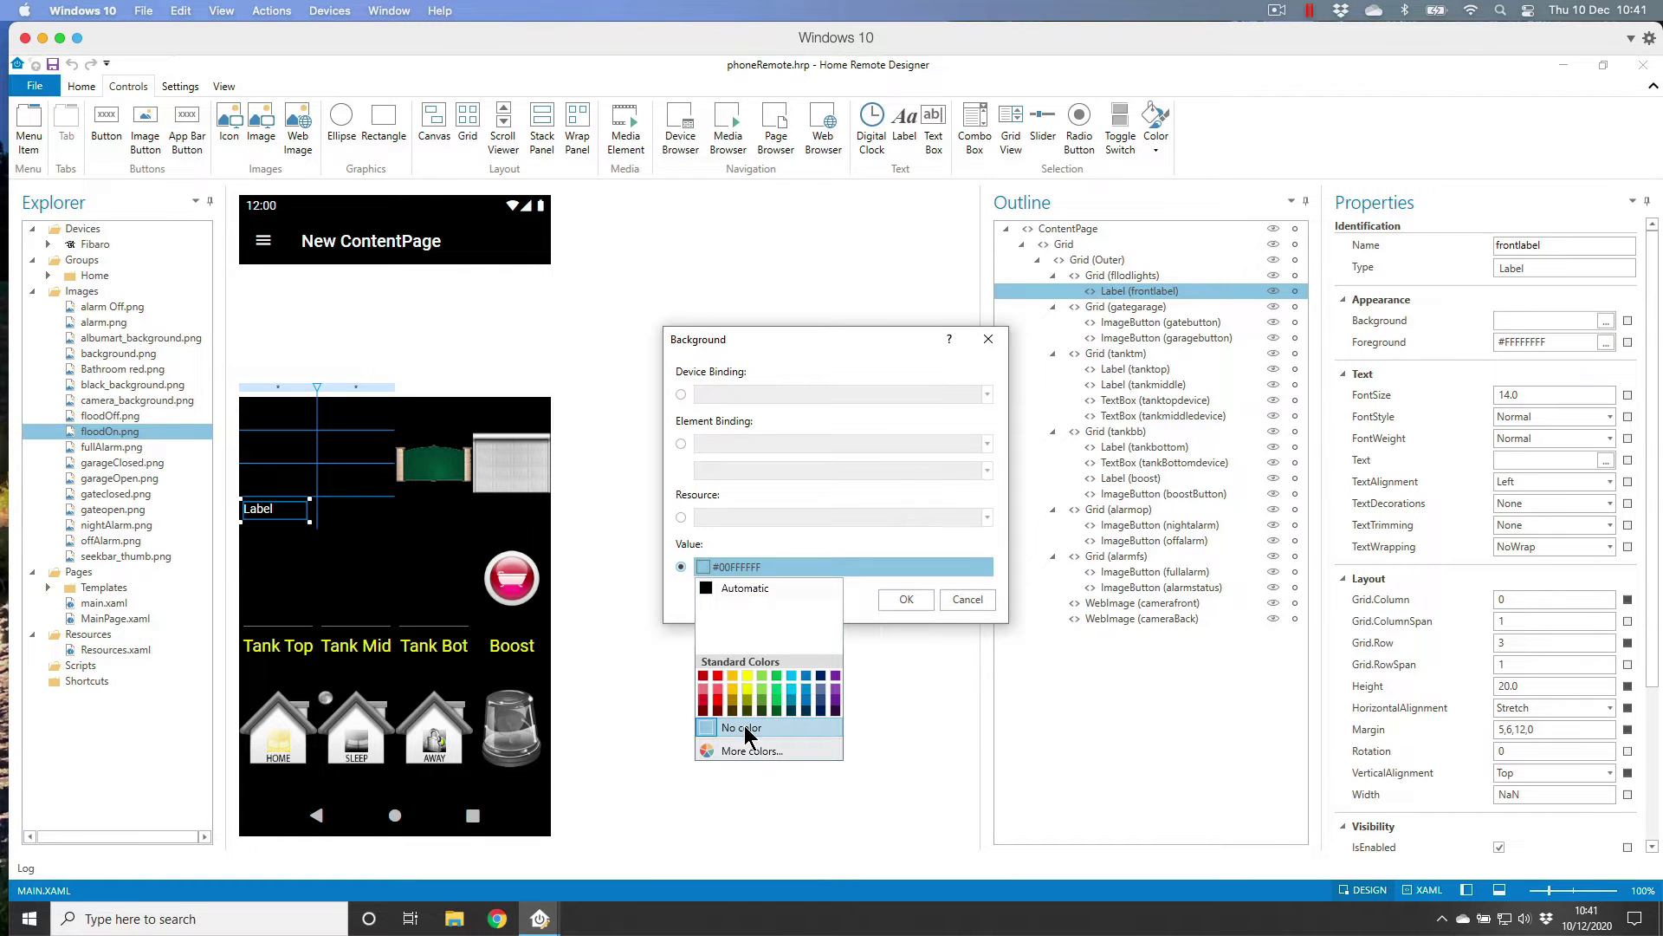
click(898, 602)
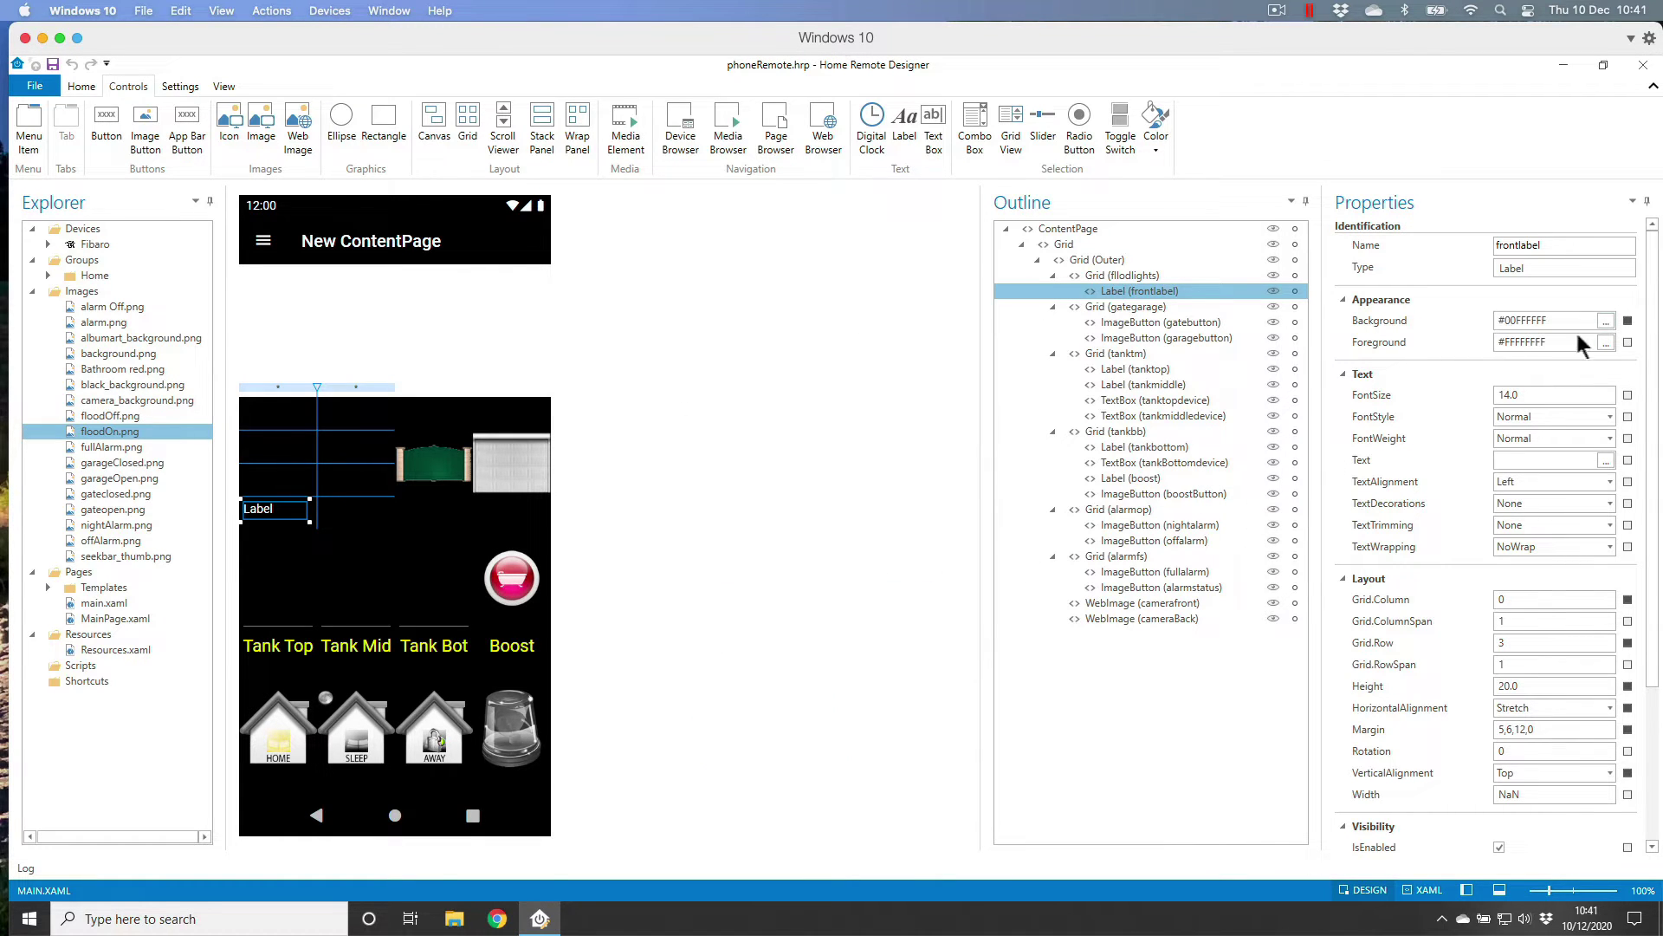
click(1606, 344)
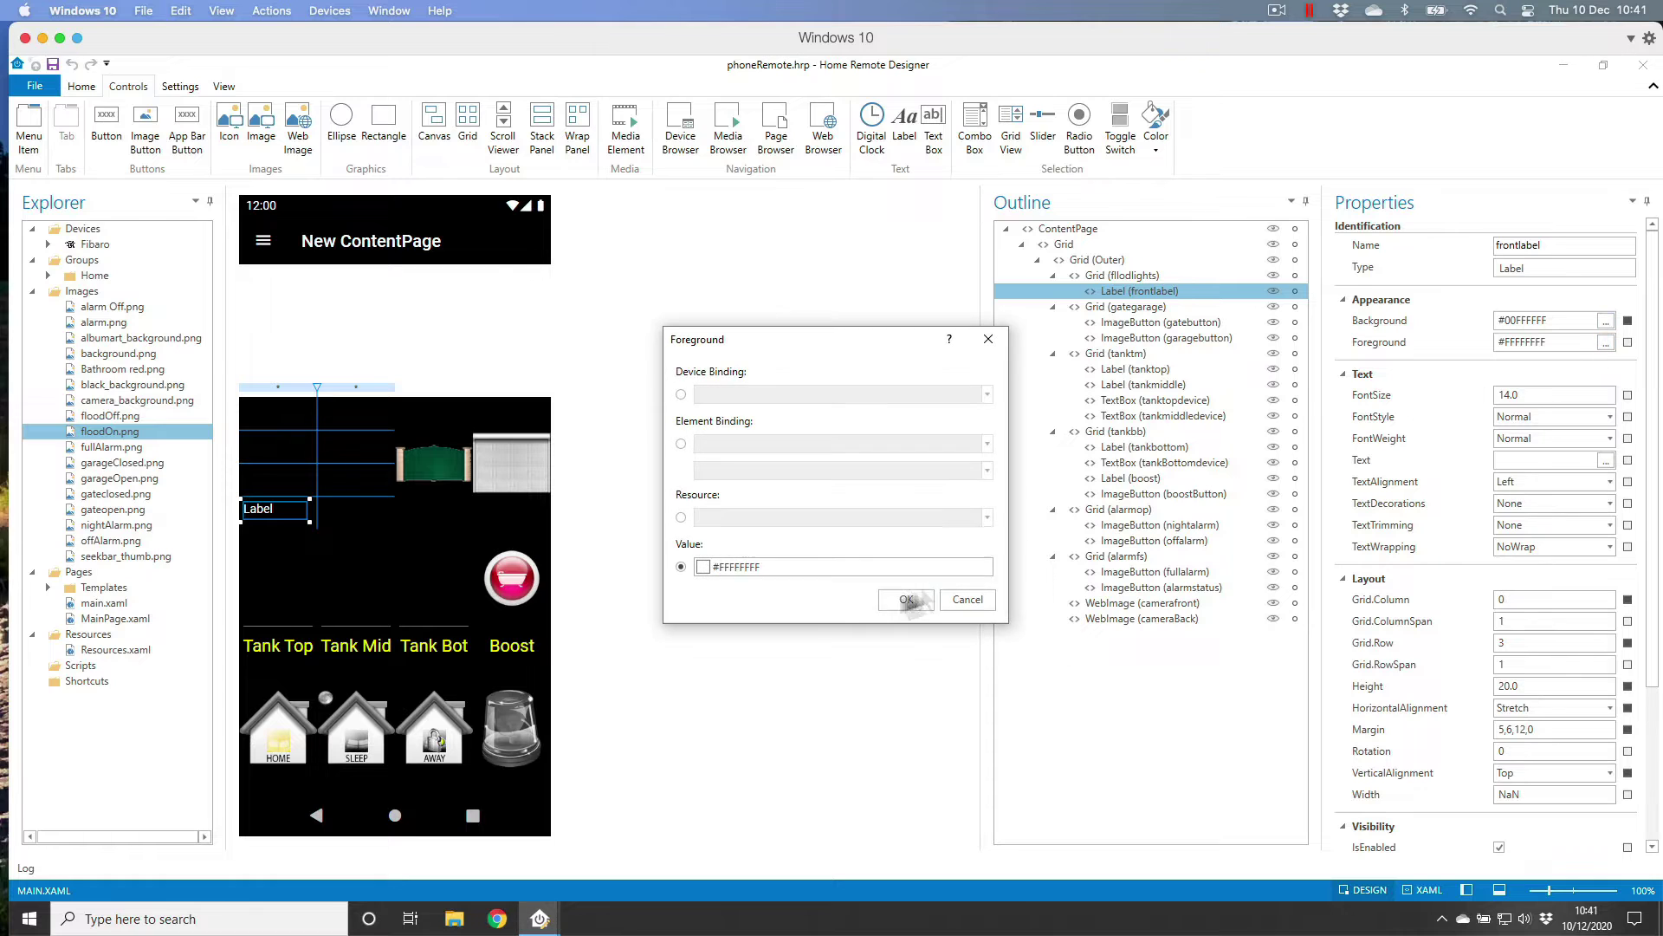
click(704, 566)
click(745, 675)
click(896, 601)
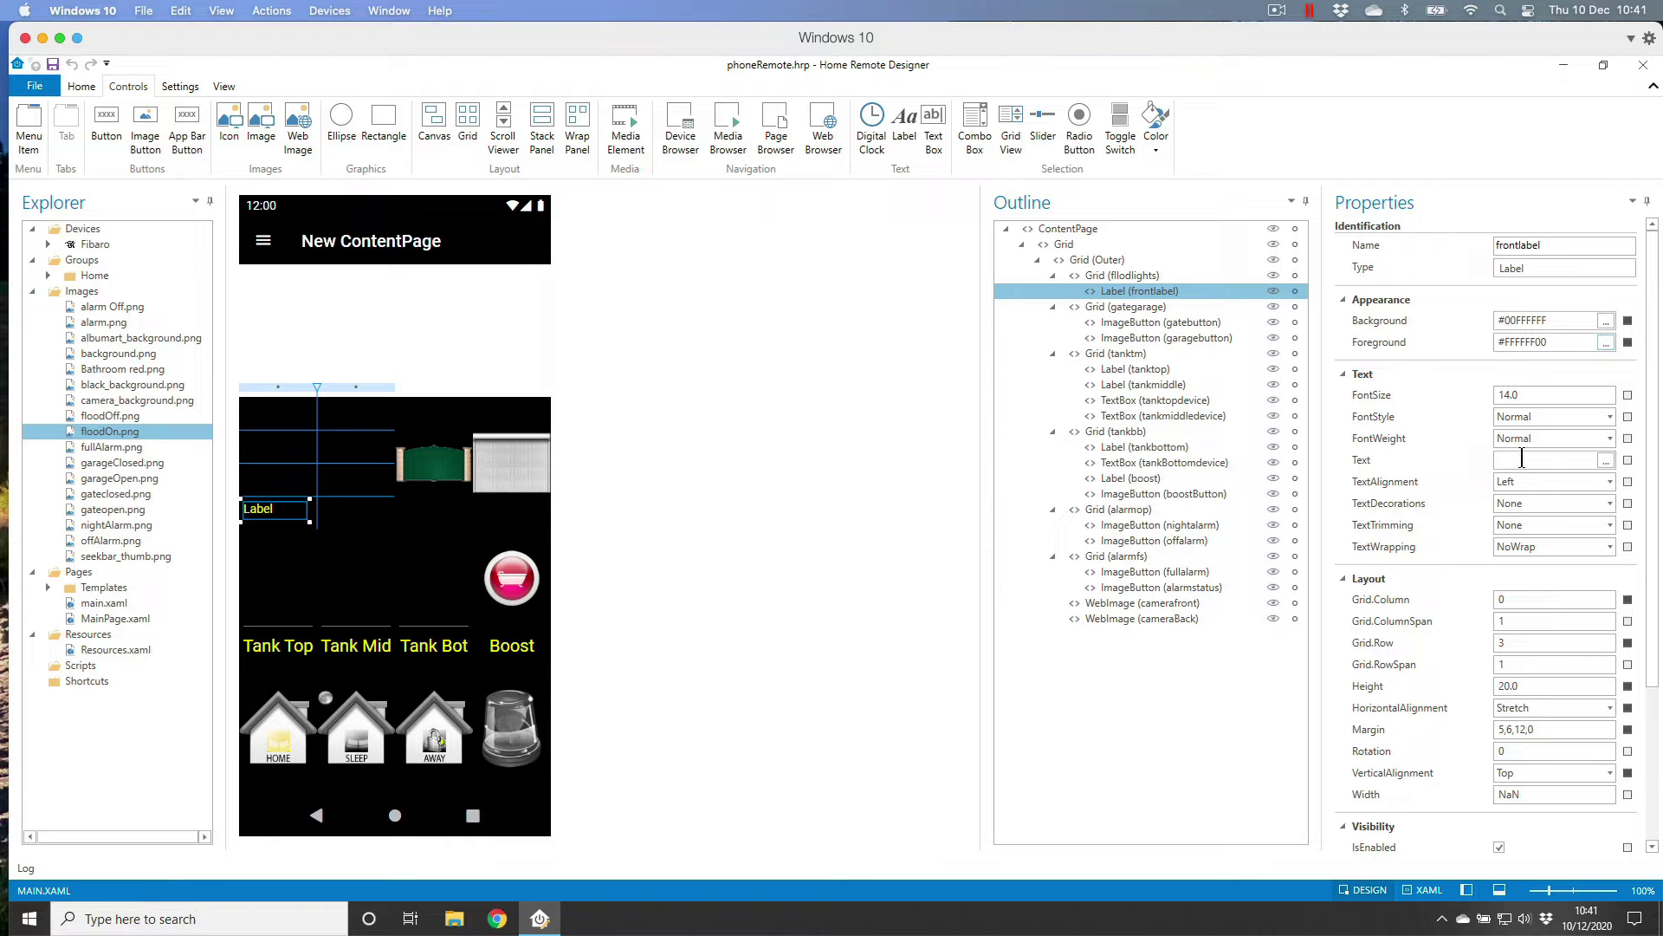
Set the frontlabel label's text to Front and its font size to 20
click(1522, 458)
text(Fron)
click(1540, 396)
key(BackSpace)
key(BackSpace)
key(BackSpace)
key(BackSpace)
text(40)
key(BackSpace)
key(BackSpace)
key(BackSpace)
key(BackSpace)
text(20)
key(Tab)
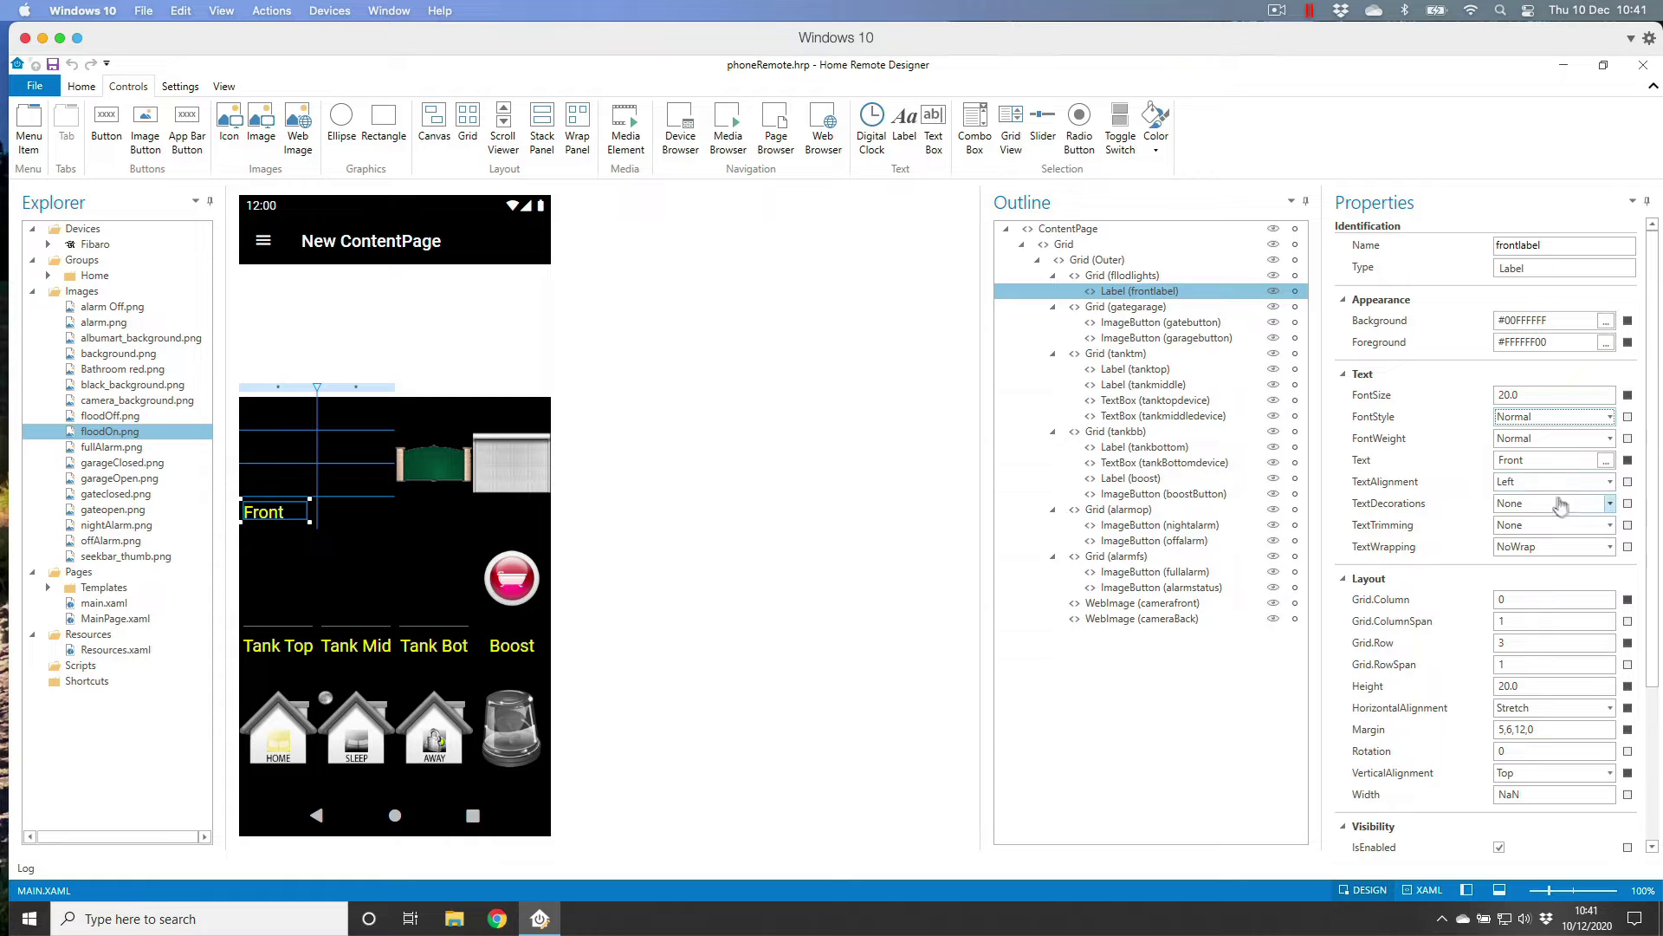
Set both the text alignment and the vertical alignment of the Front label to Center
click(1611, 491)
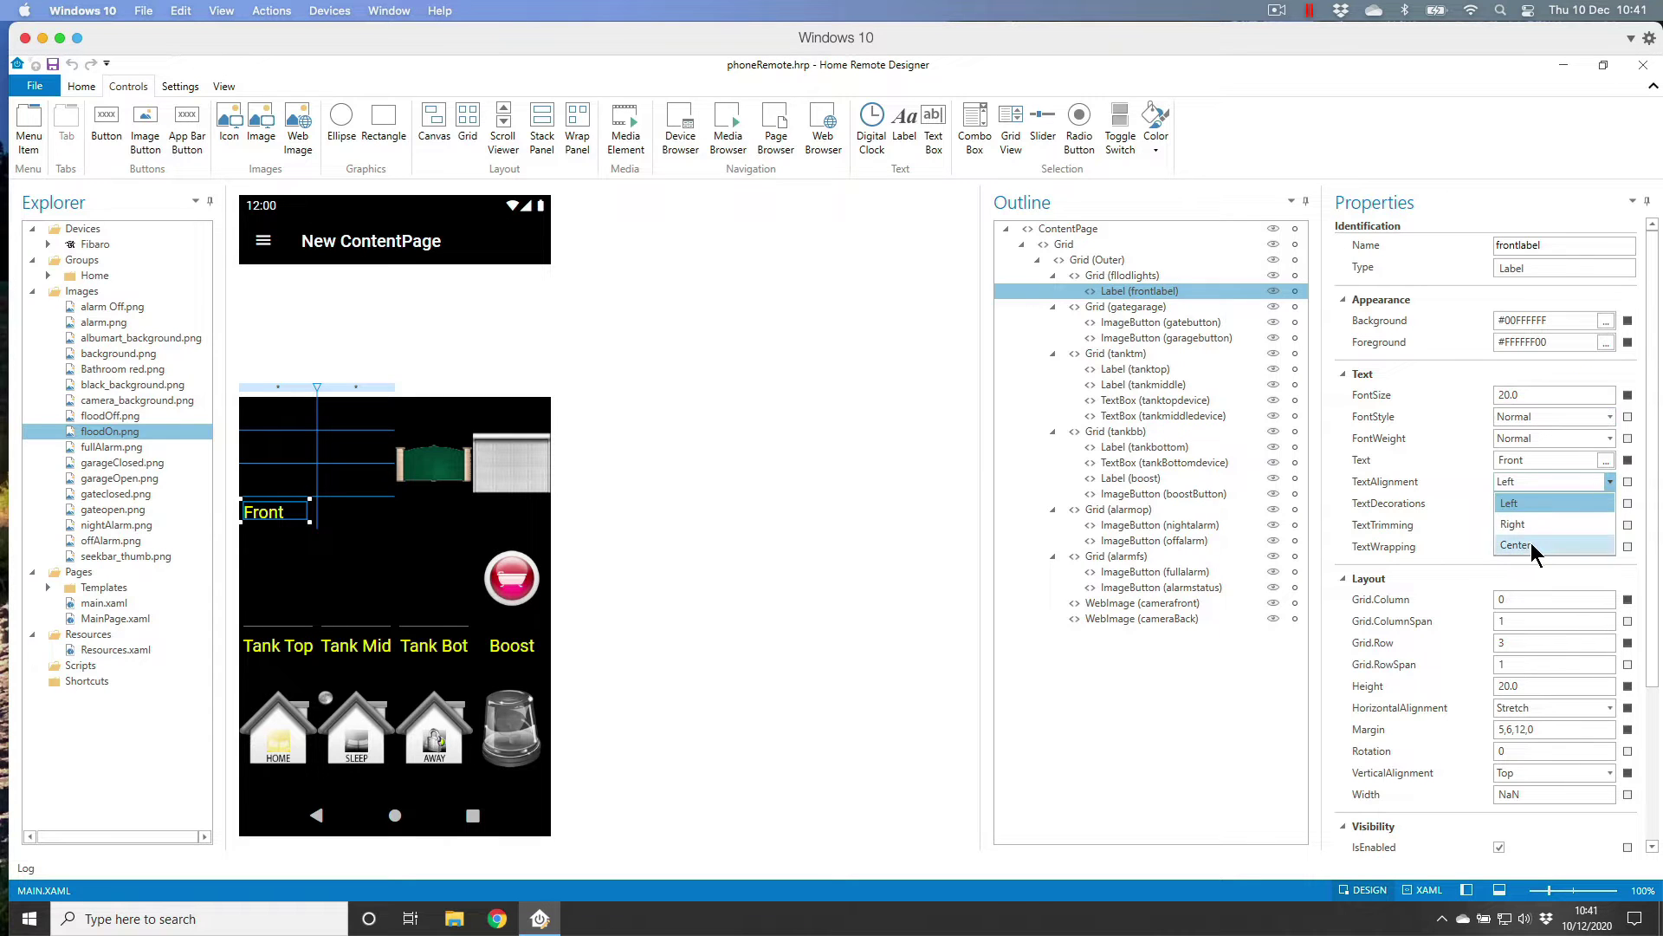
click(1531, 543)
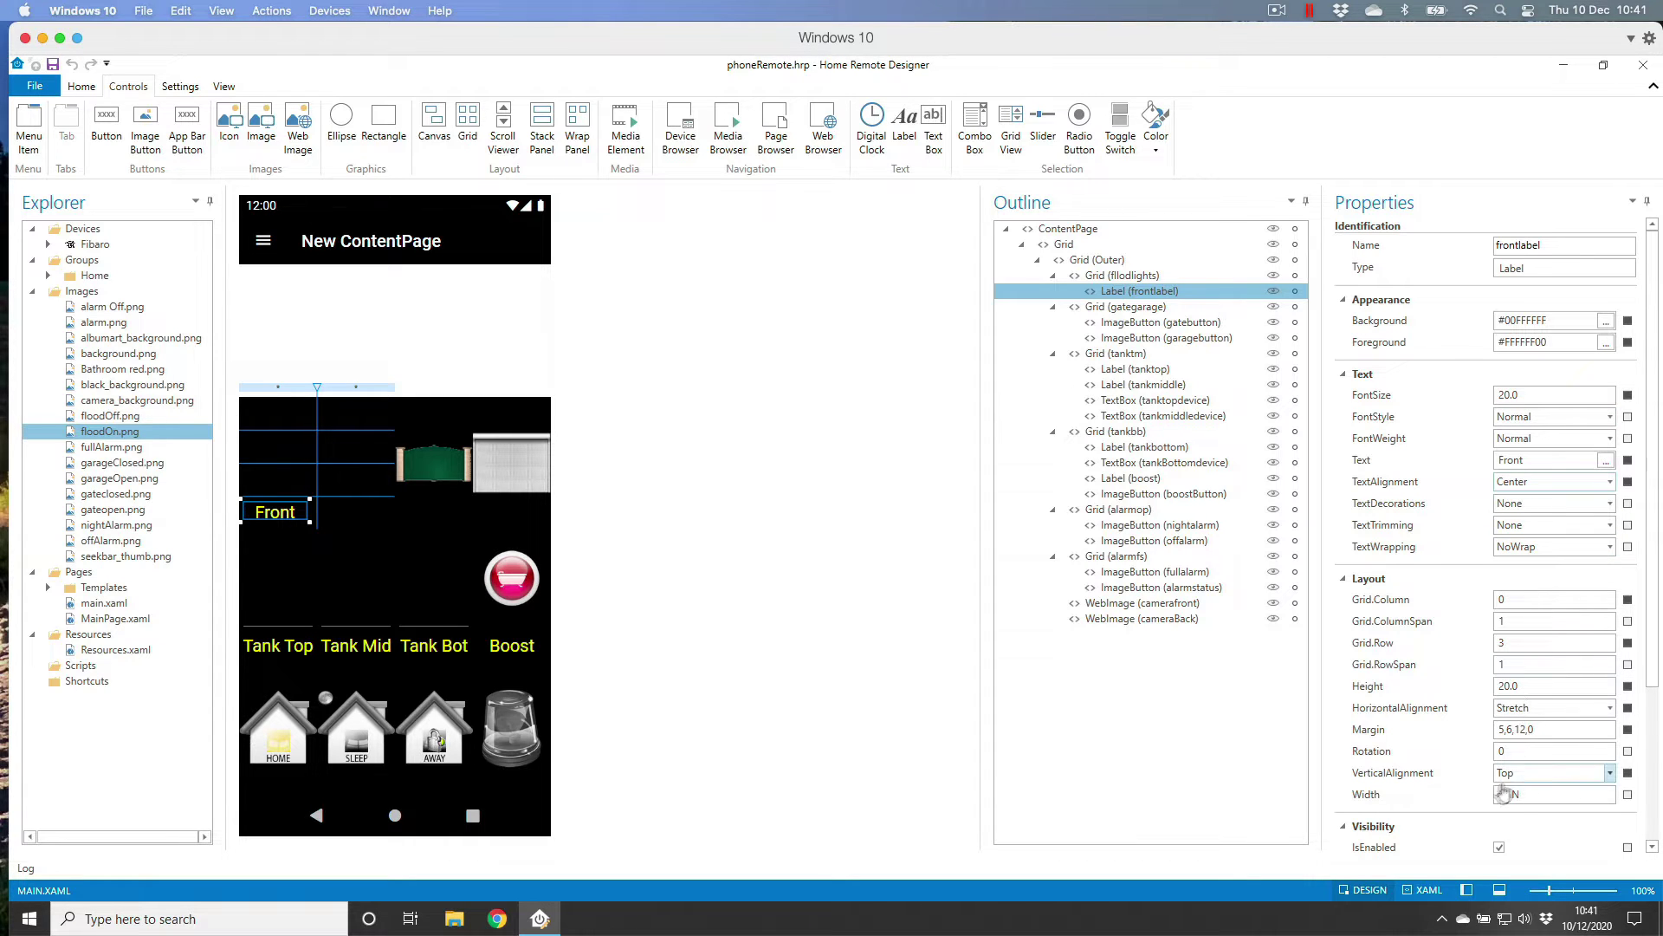
click(1609, 773)
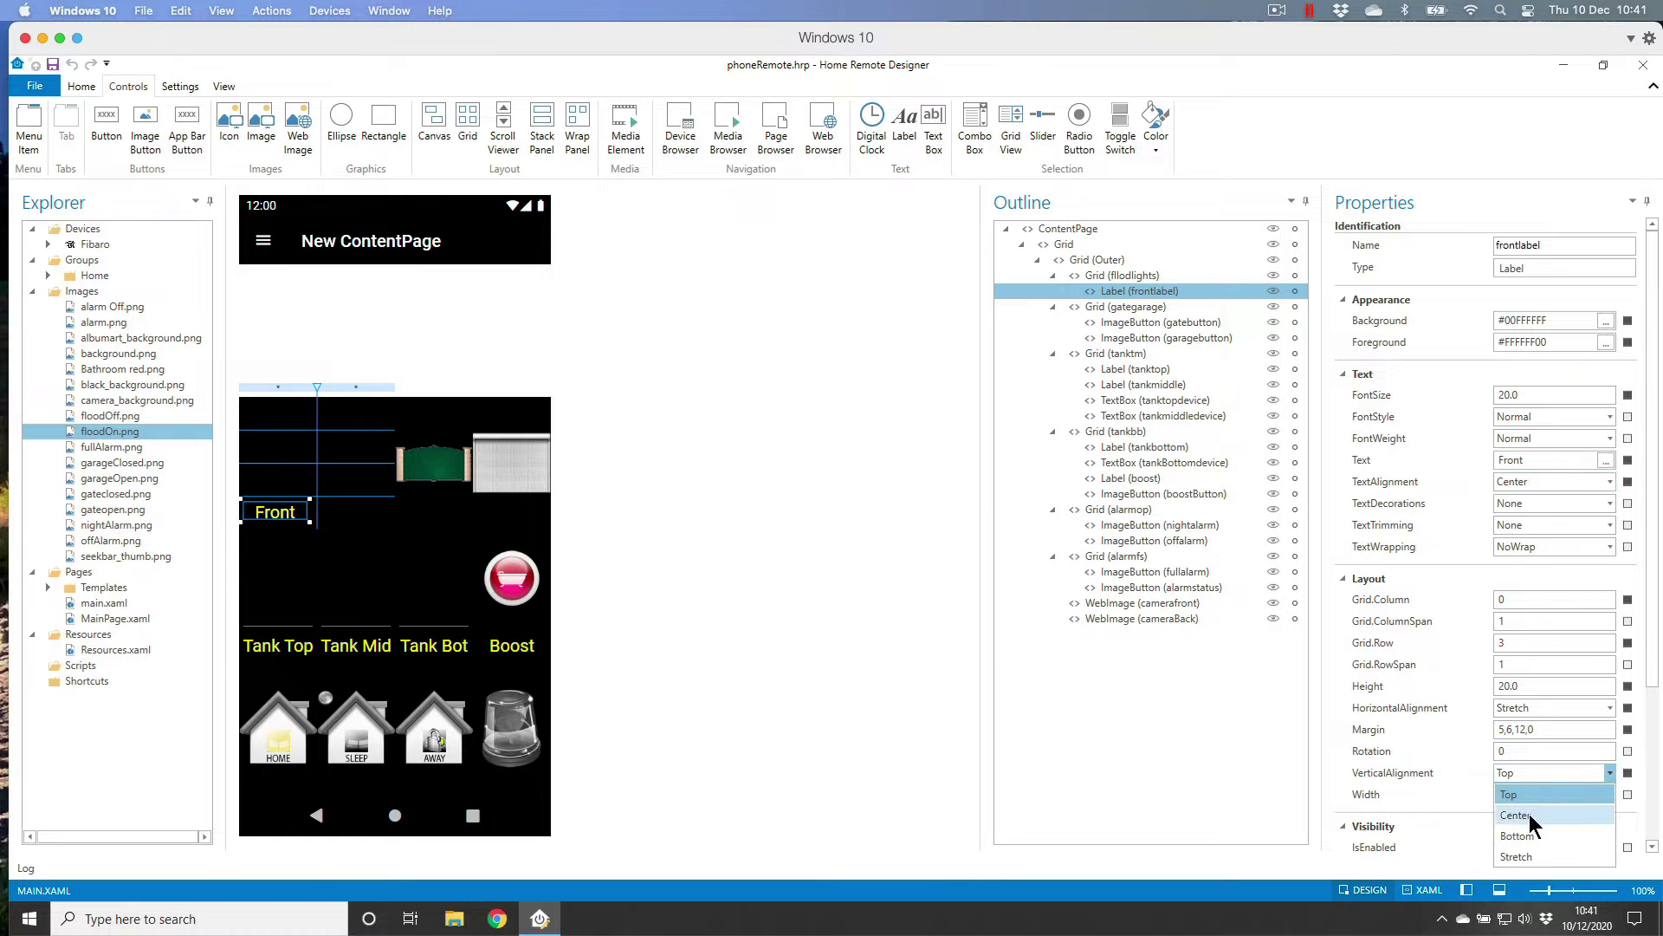
click(1530, 815)
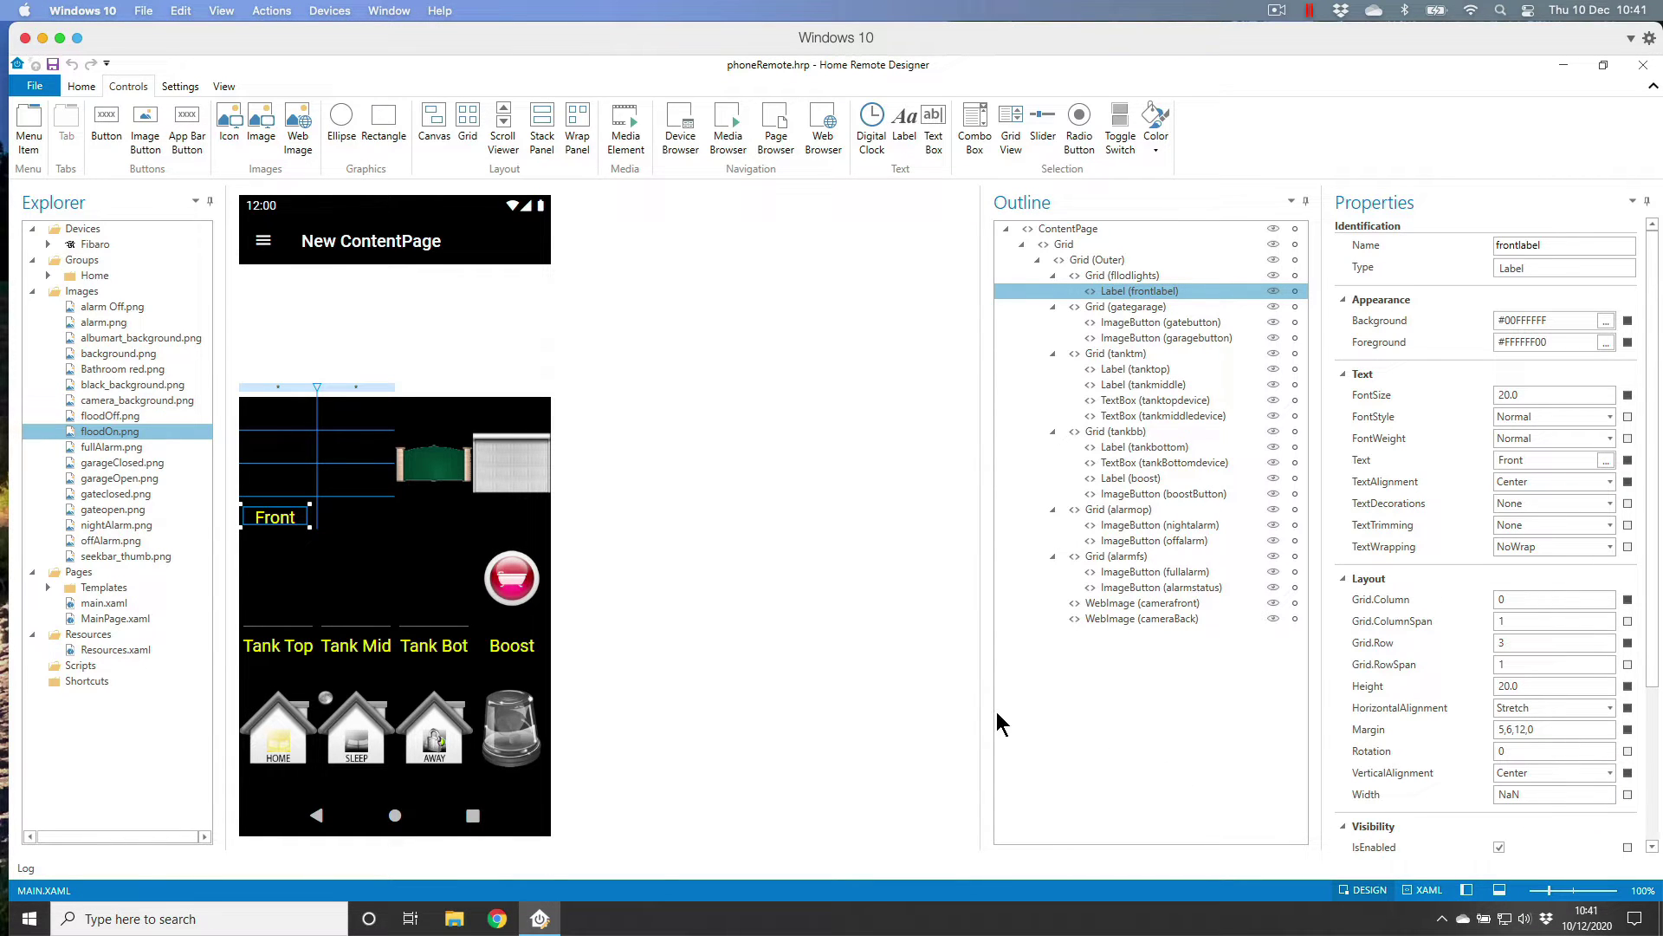
Duplicate the frontlabel label within the floodlights grid and name the copy rear
right_click(1127, 291)
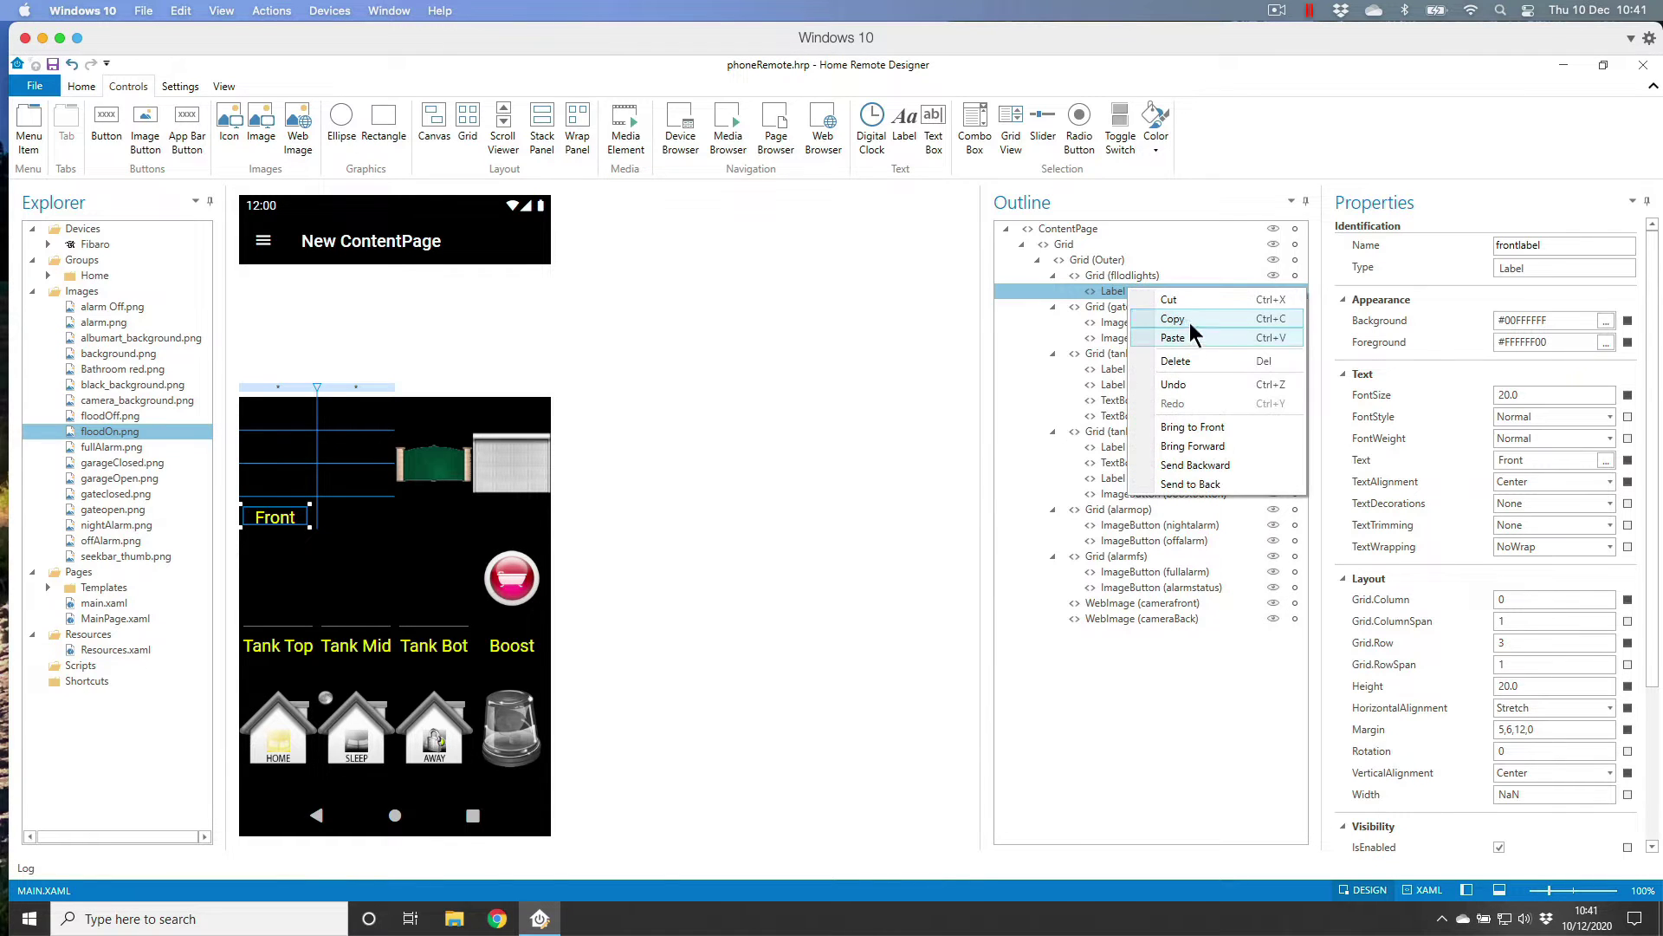
click(1188, 322)
right_click(1136, 293)
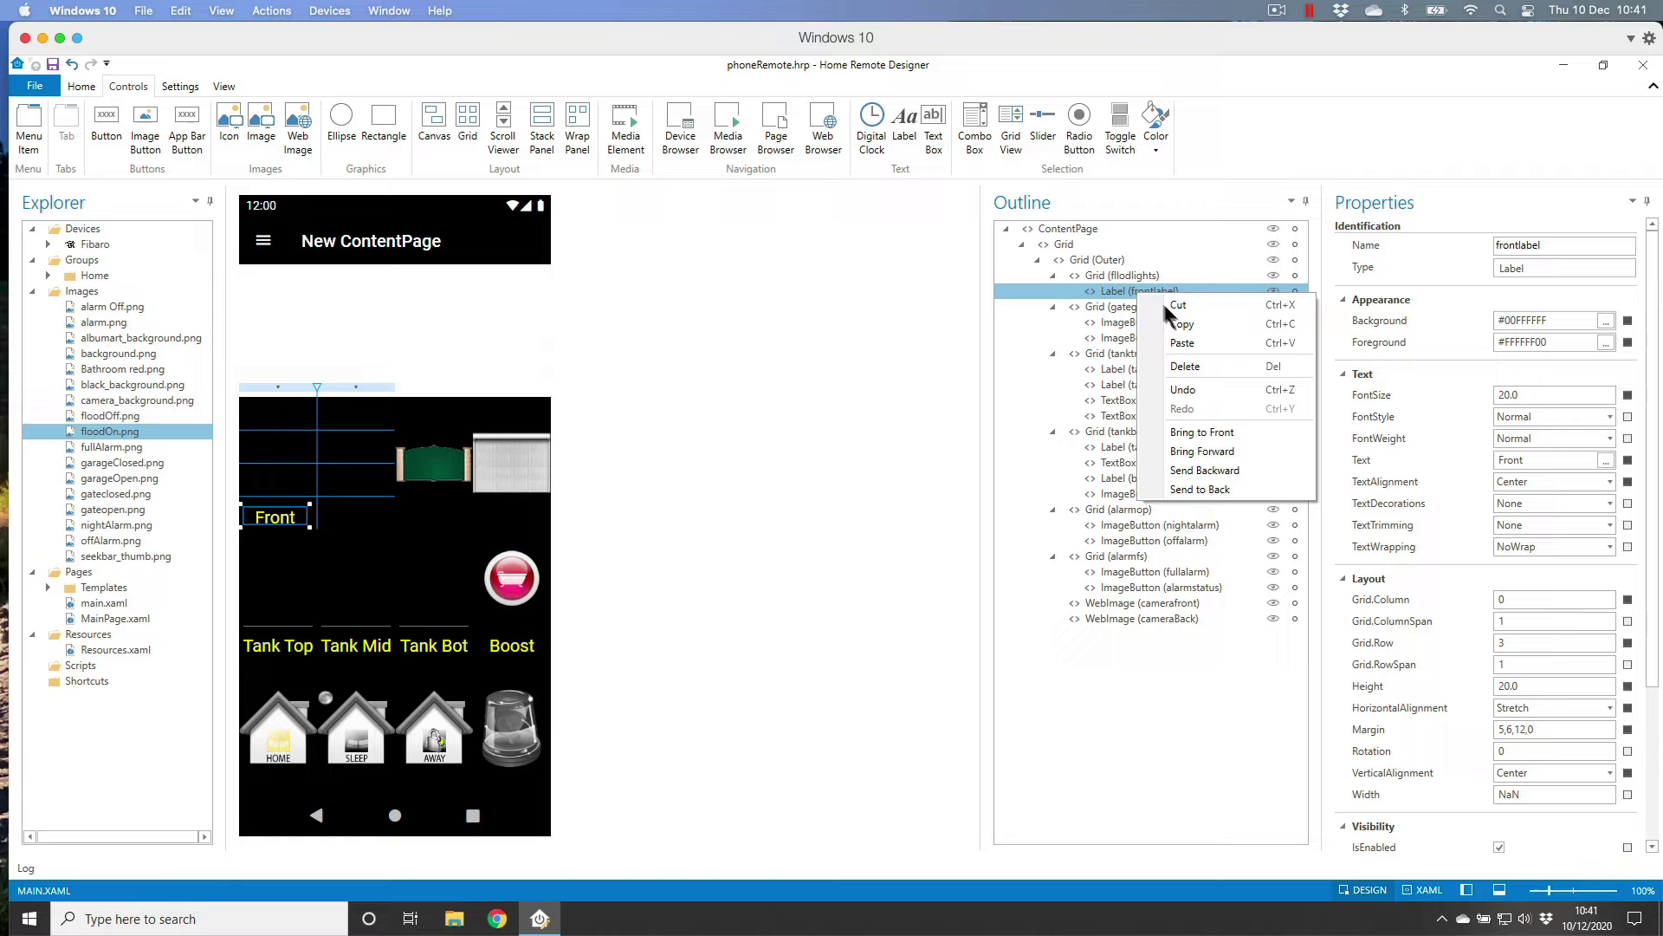
click(1185, 343)
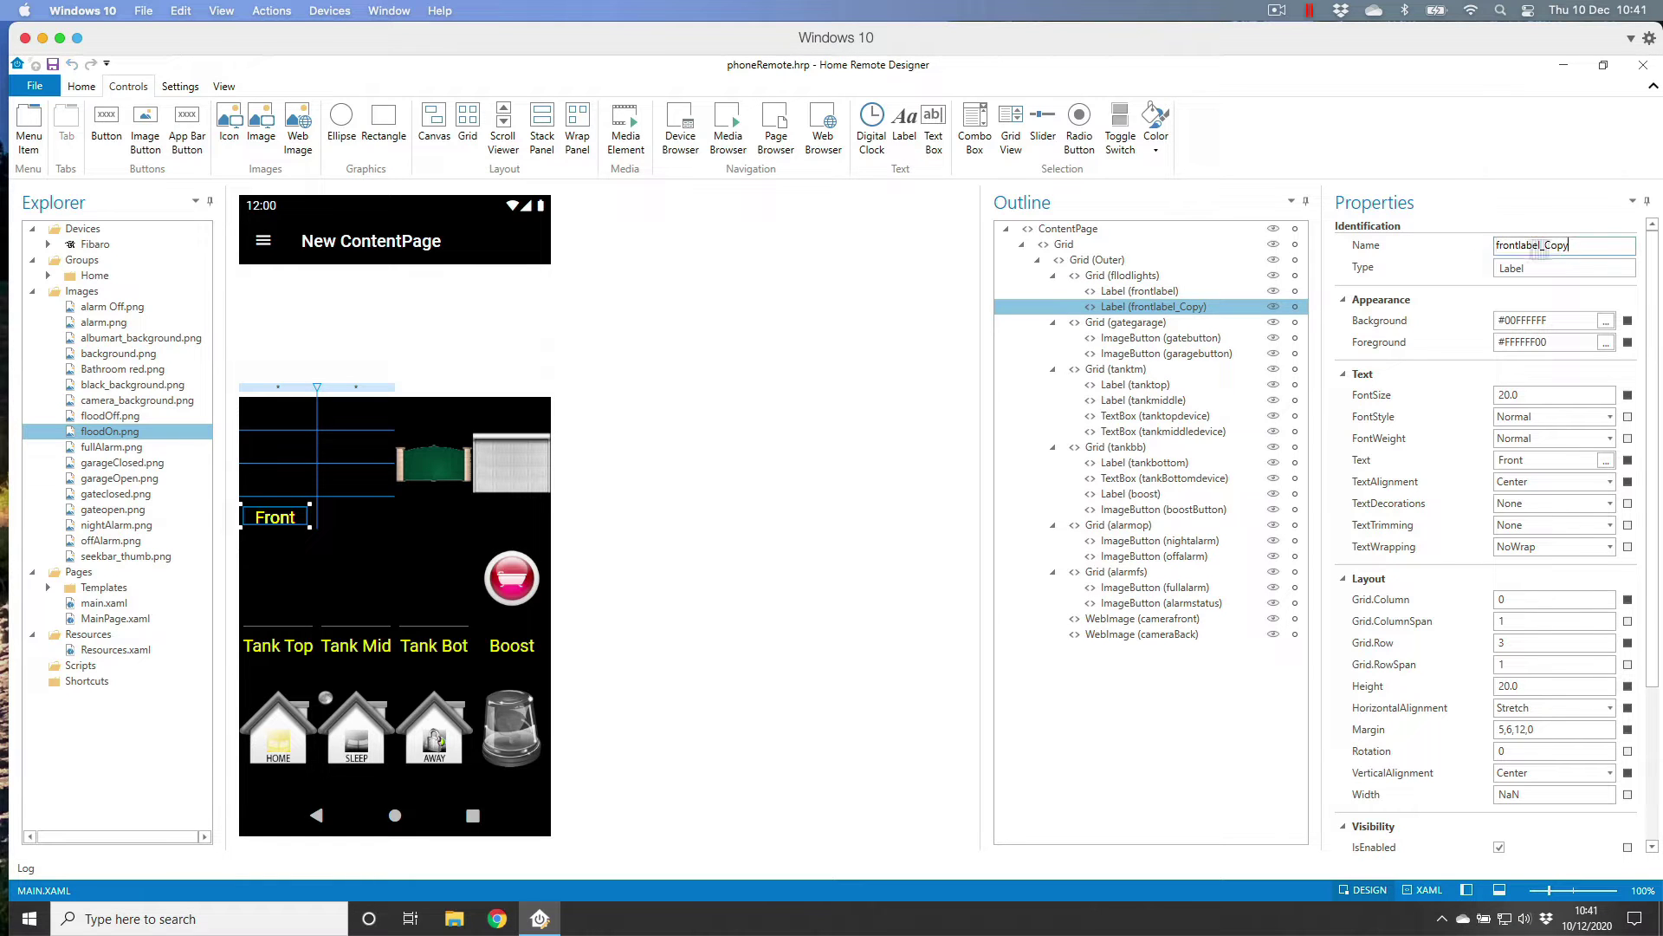
double_click(1573, 245)
text(rear)
key(Return)
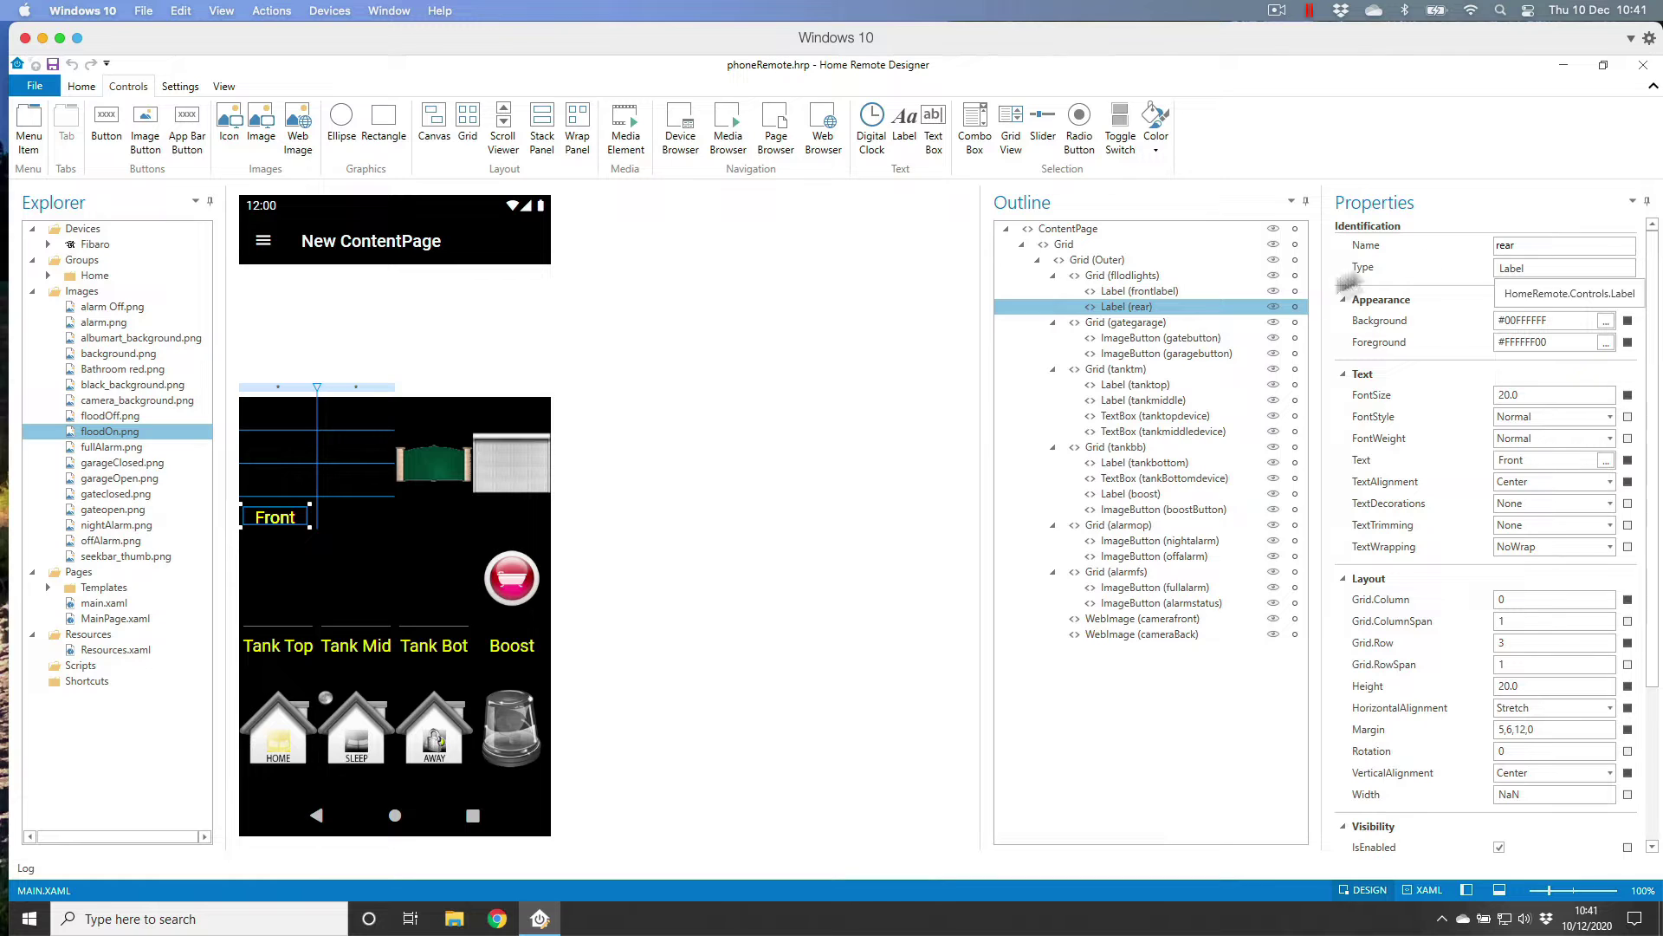
Place the rear label in grid column 1 and change its text to Rear
click(1527, 604)
key(BackSpace)
text(1)
key(Tab)
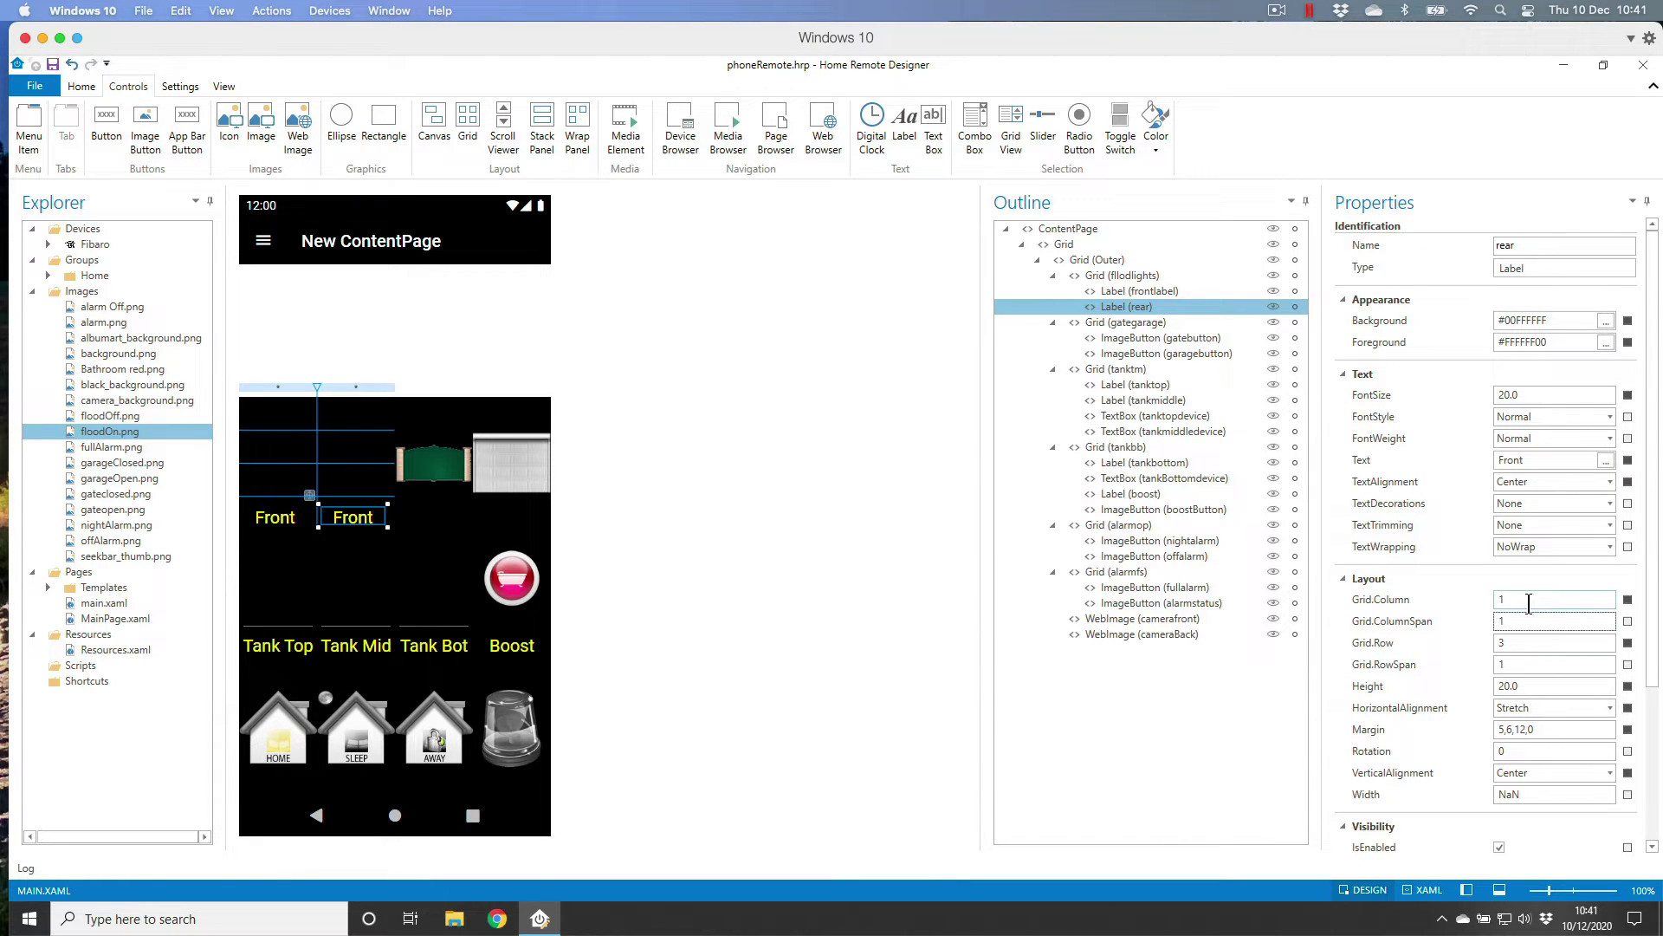
click(1535, 460)
text(Rear)
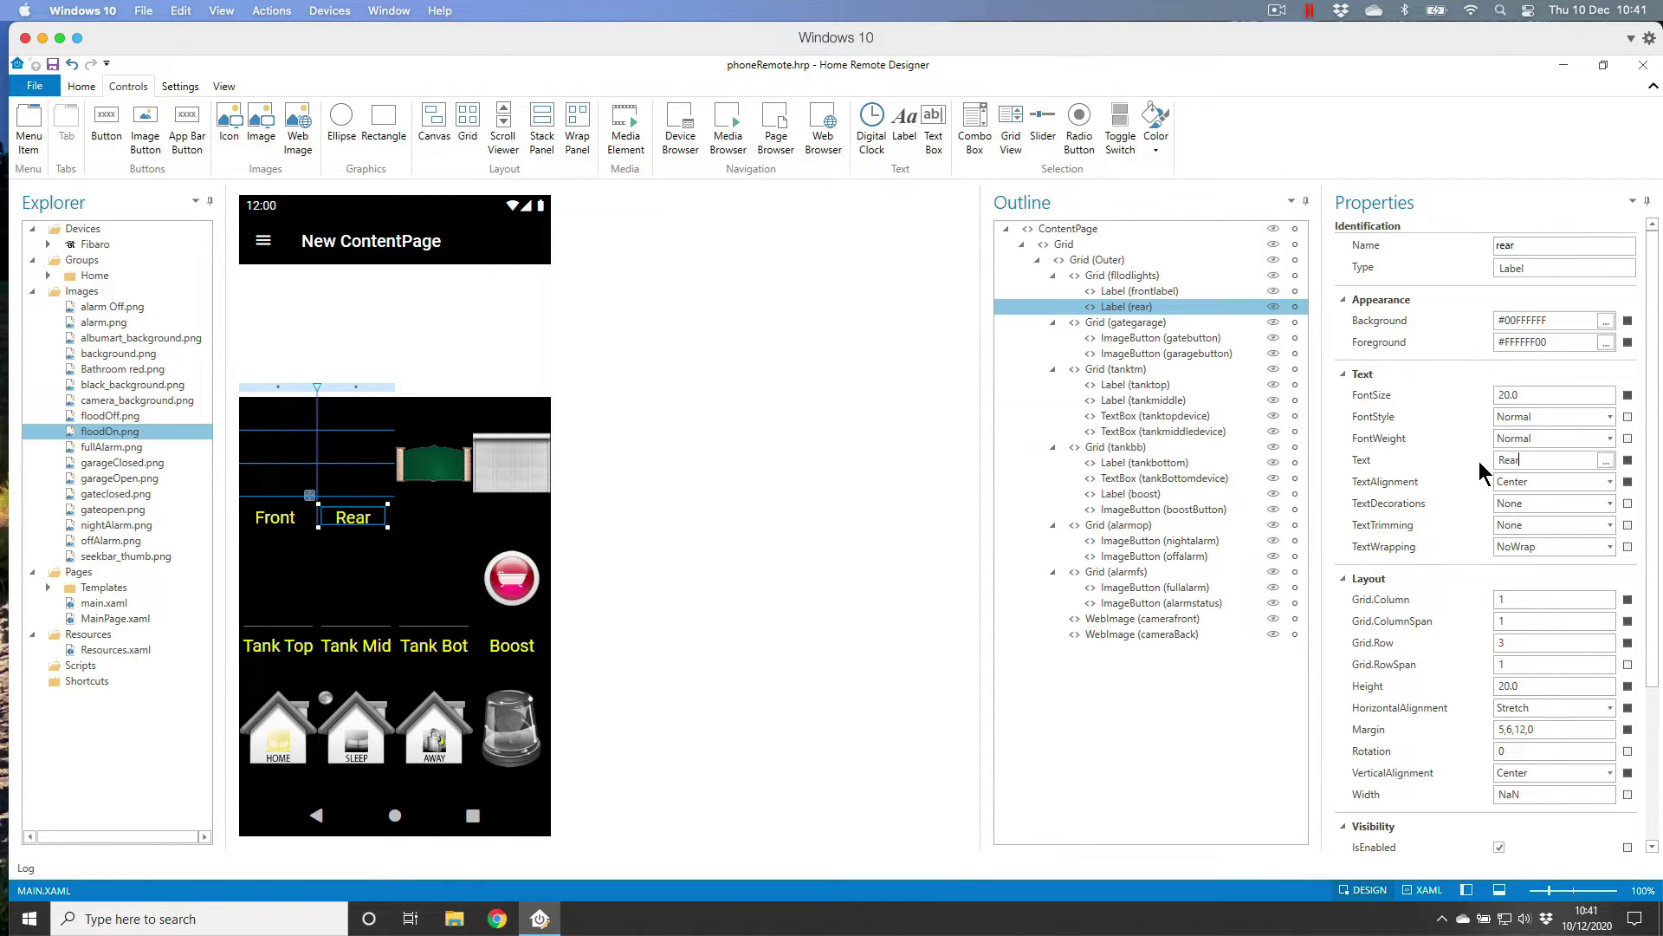
key(Tab)
Draw an image button across the top three rows of the floodlights grid's first column and reset its margin to default
click(452, 525)
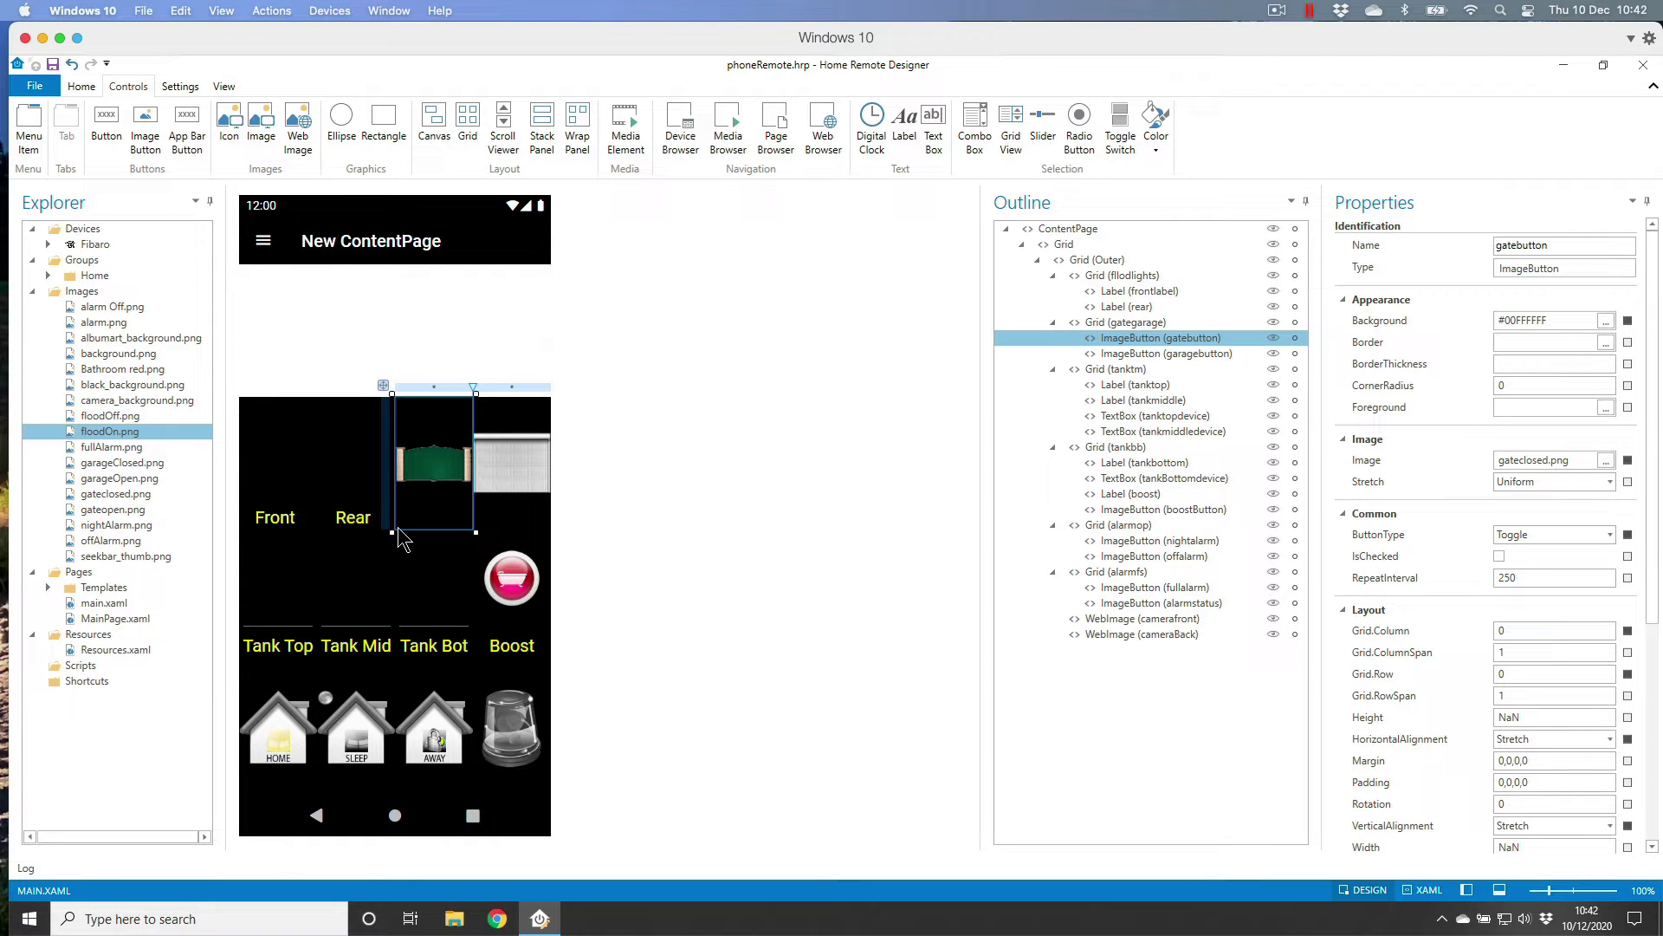
click(1120, 275)
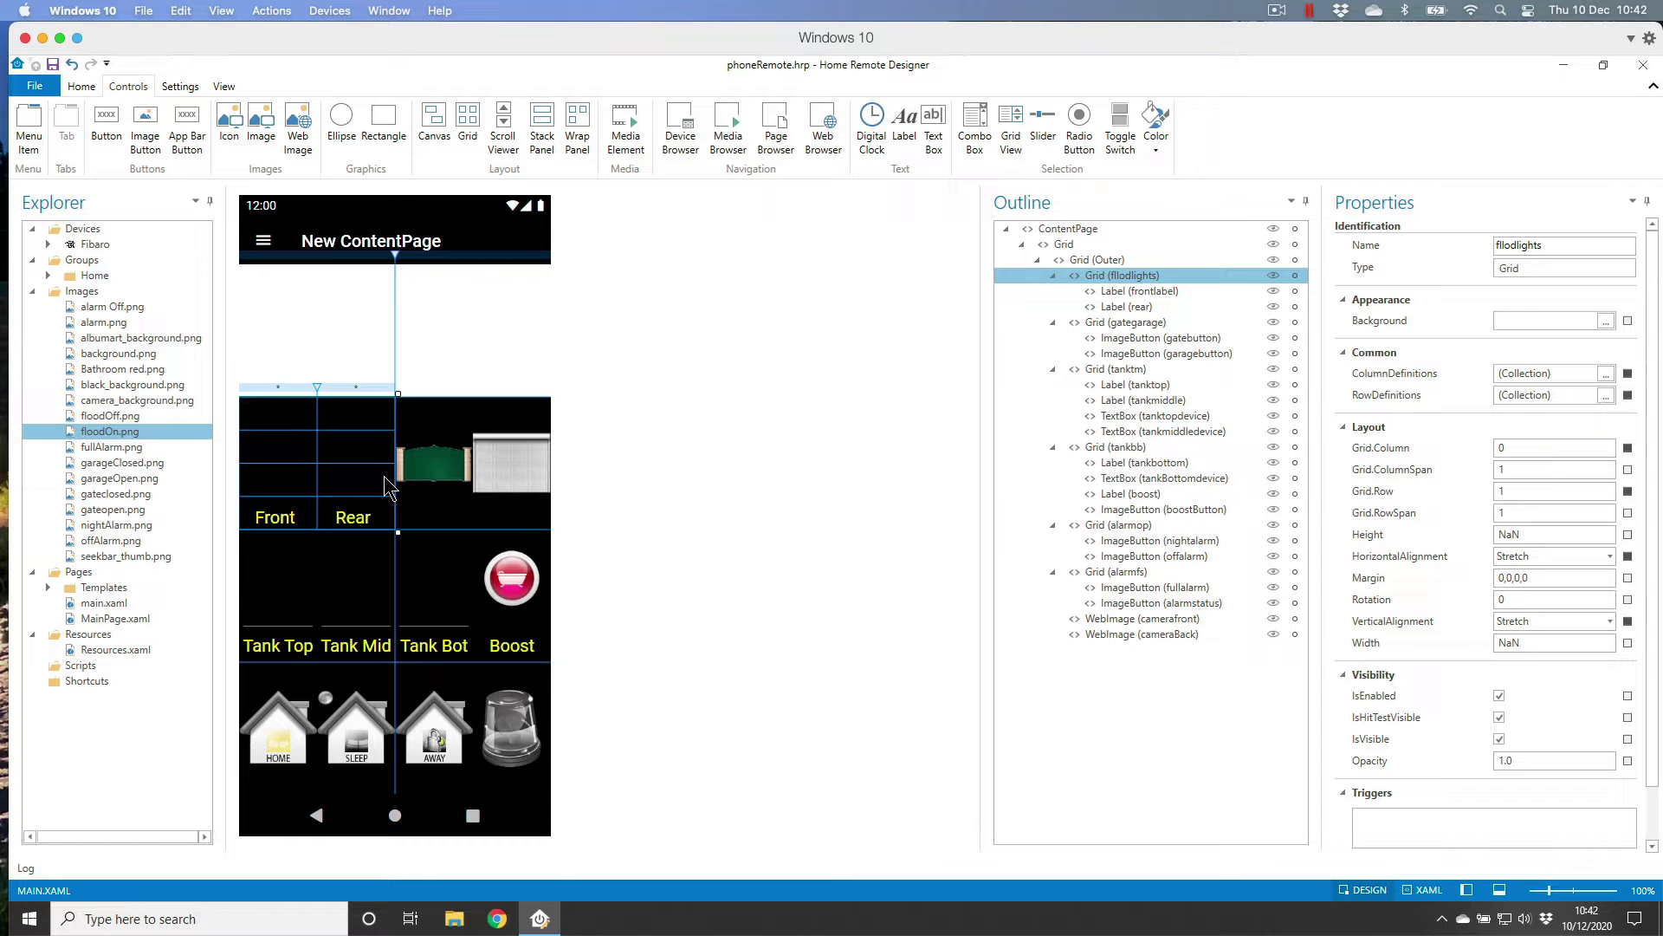
click(142, 124)
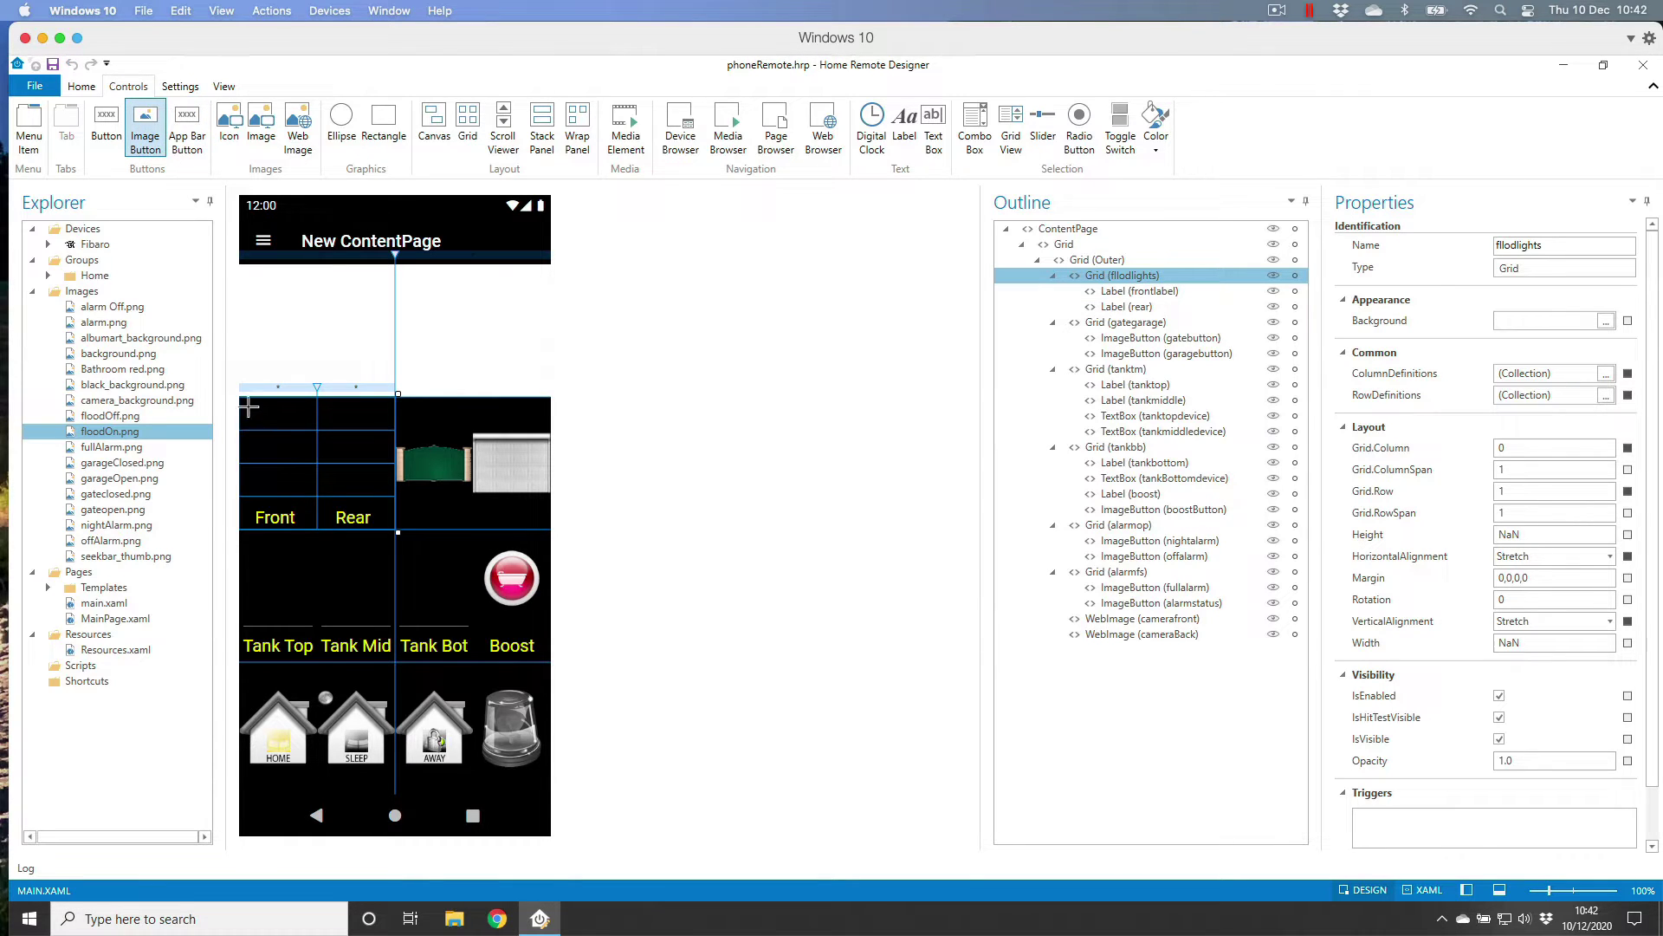
drag(243, 401, 307, 485)
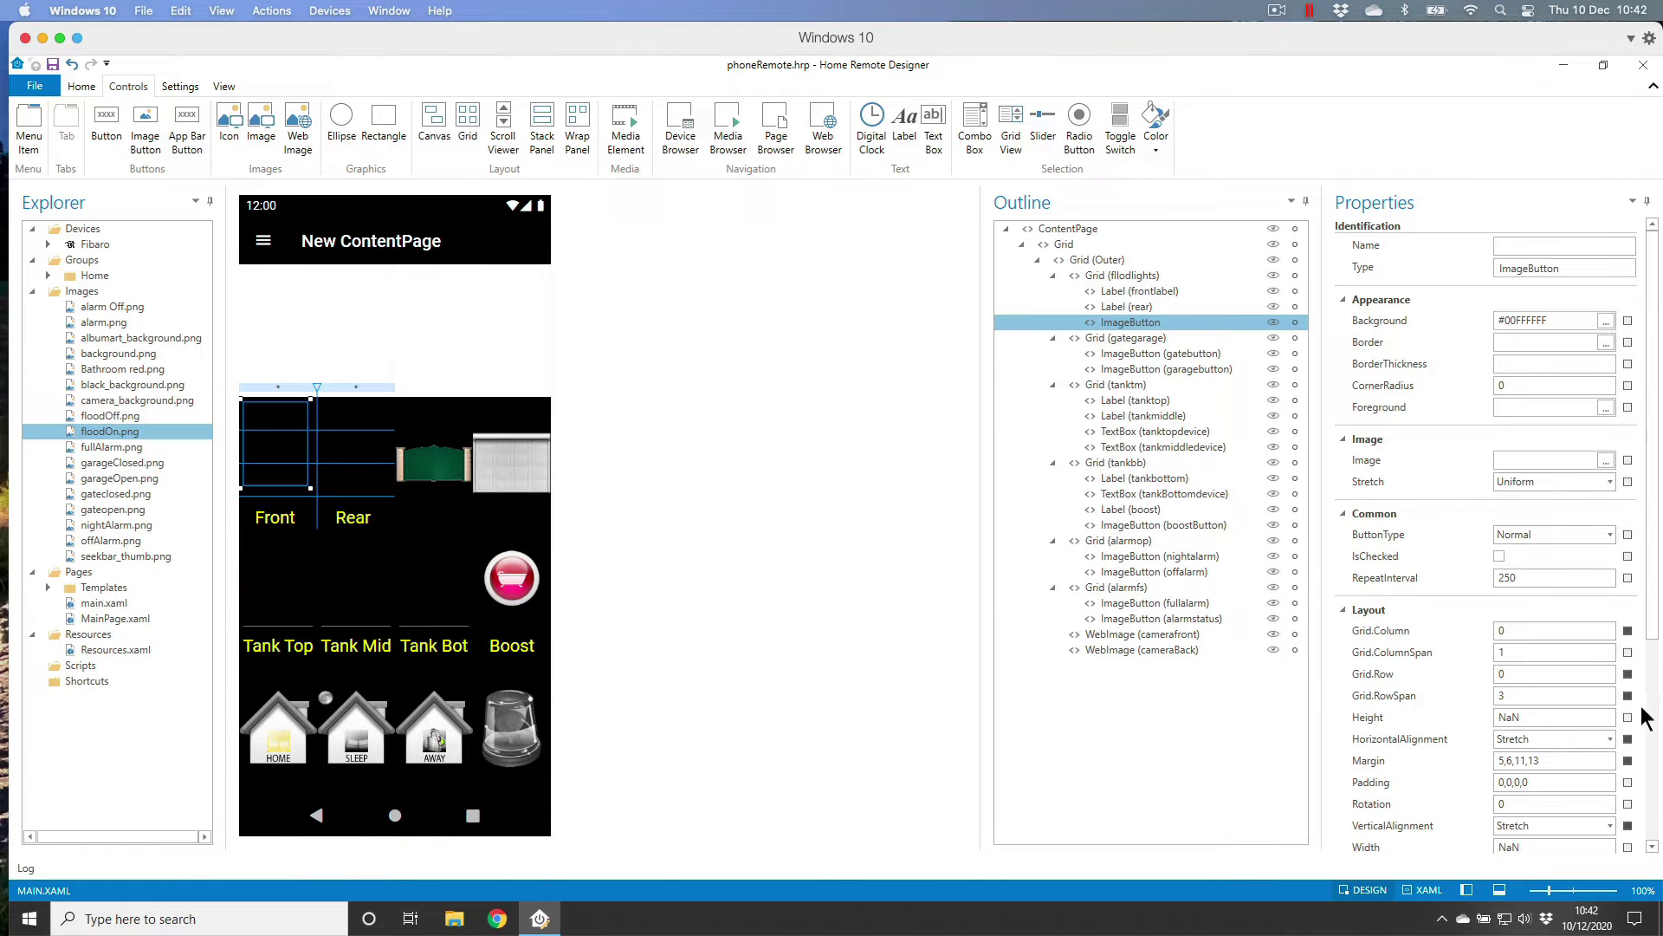
right_click(1628, 762)
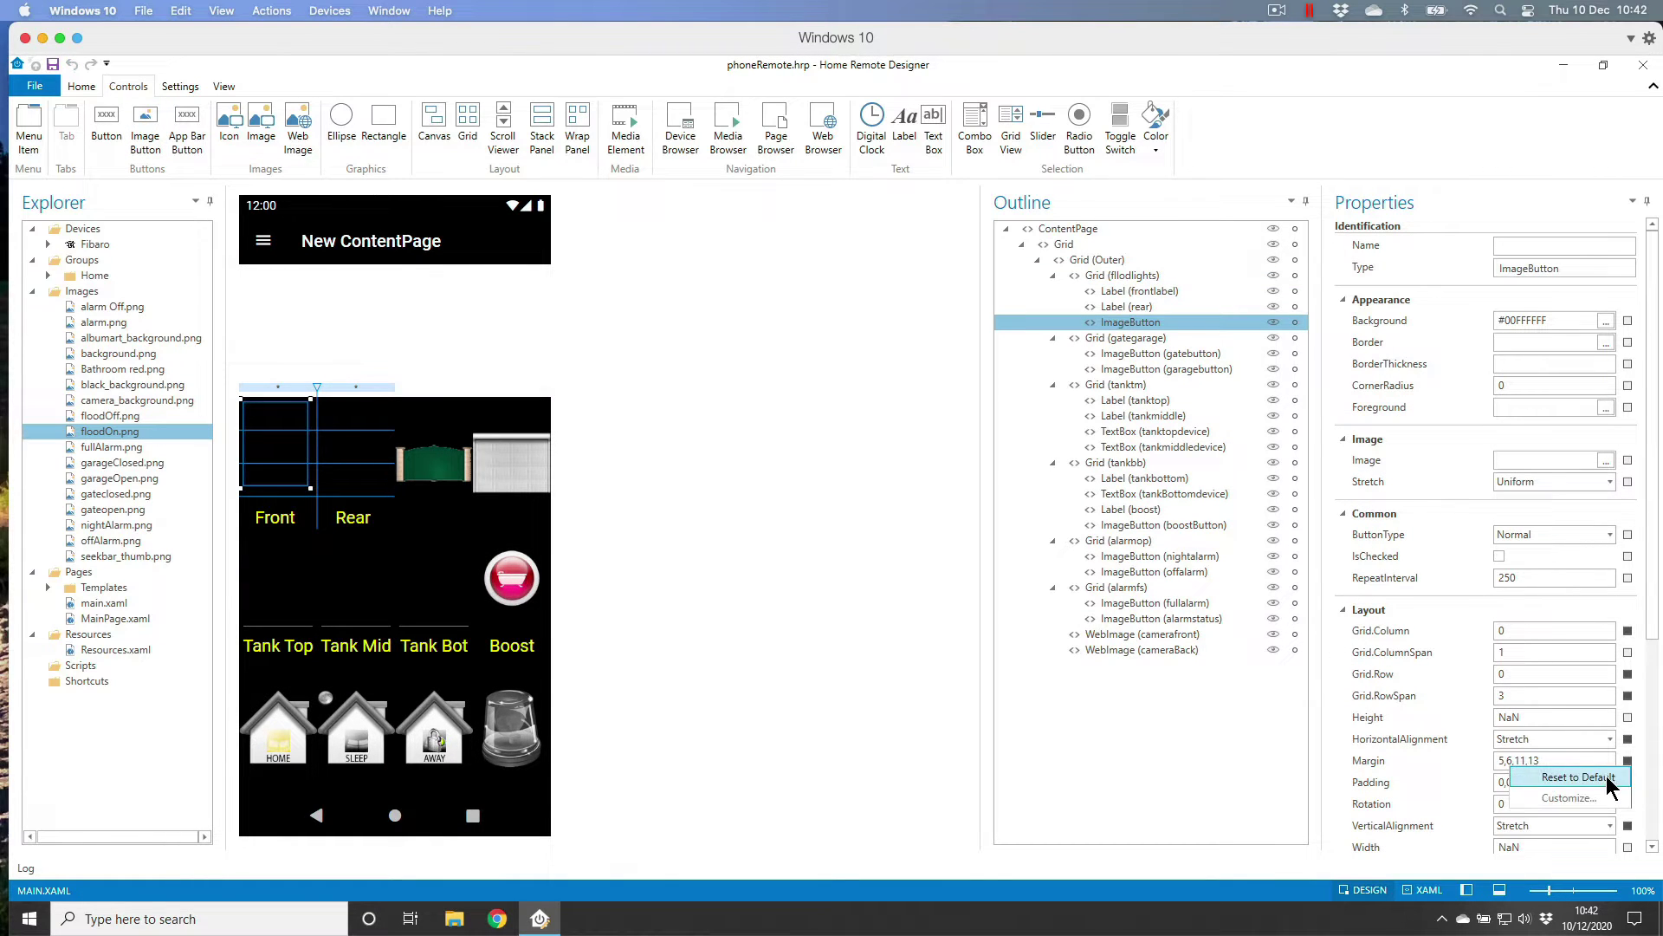
click(1605, 776)
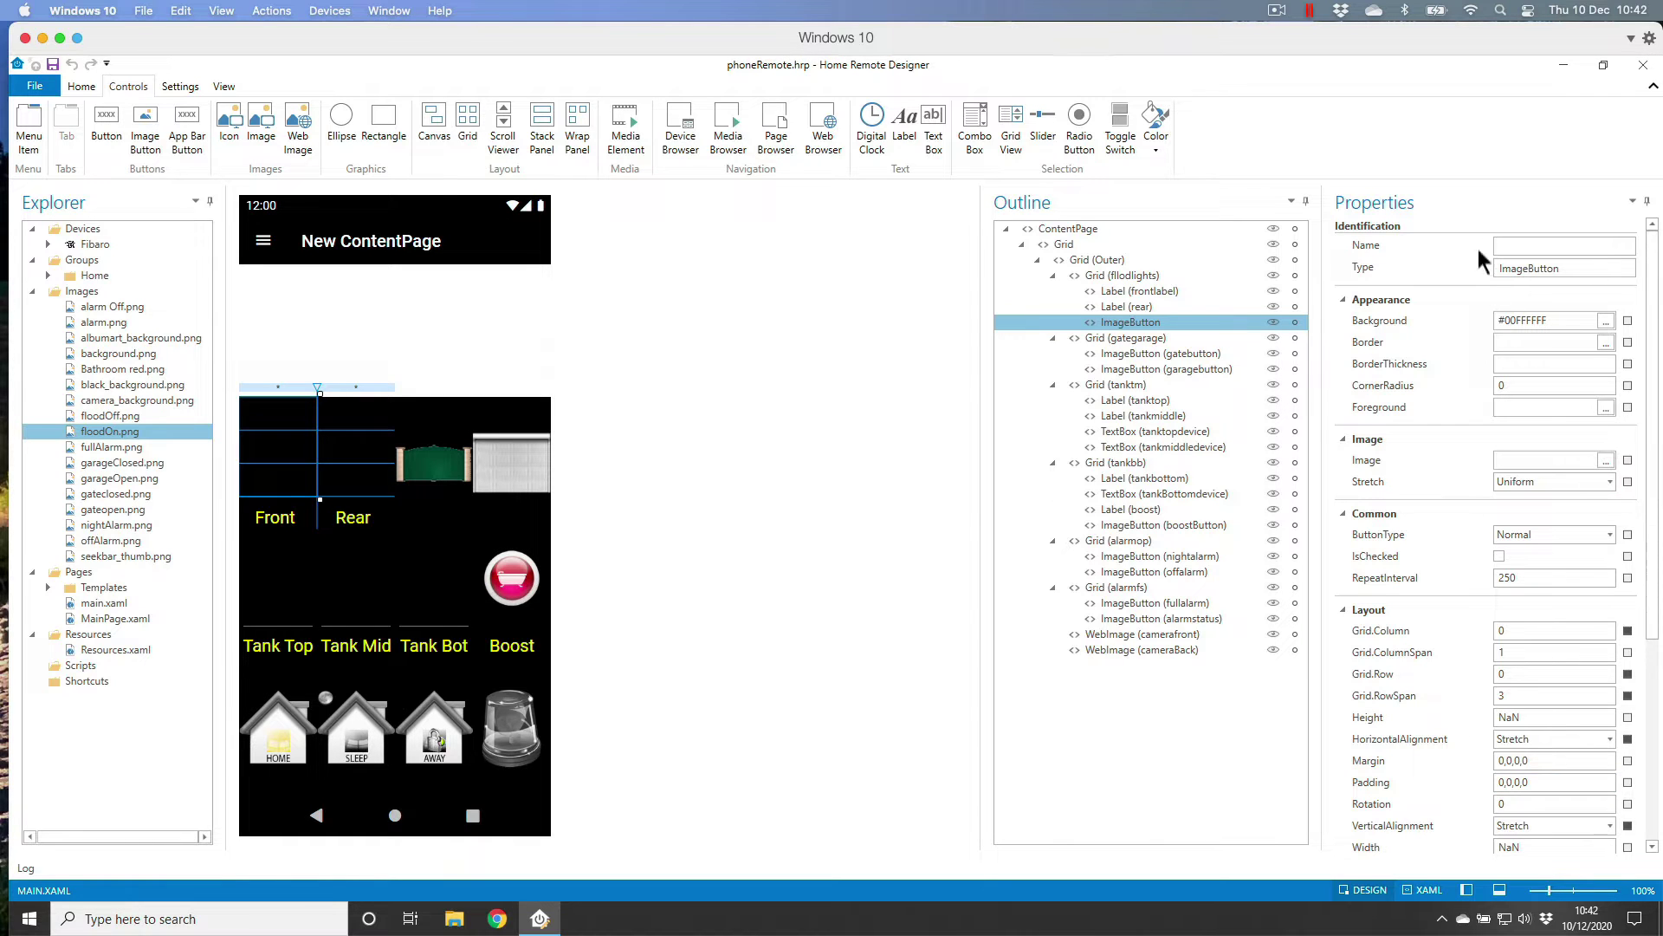
Name the new image button frontflood
click(1508, 246)
text(fl)
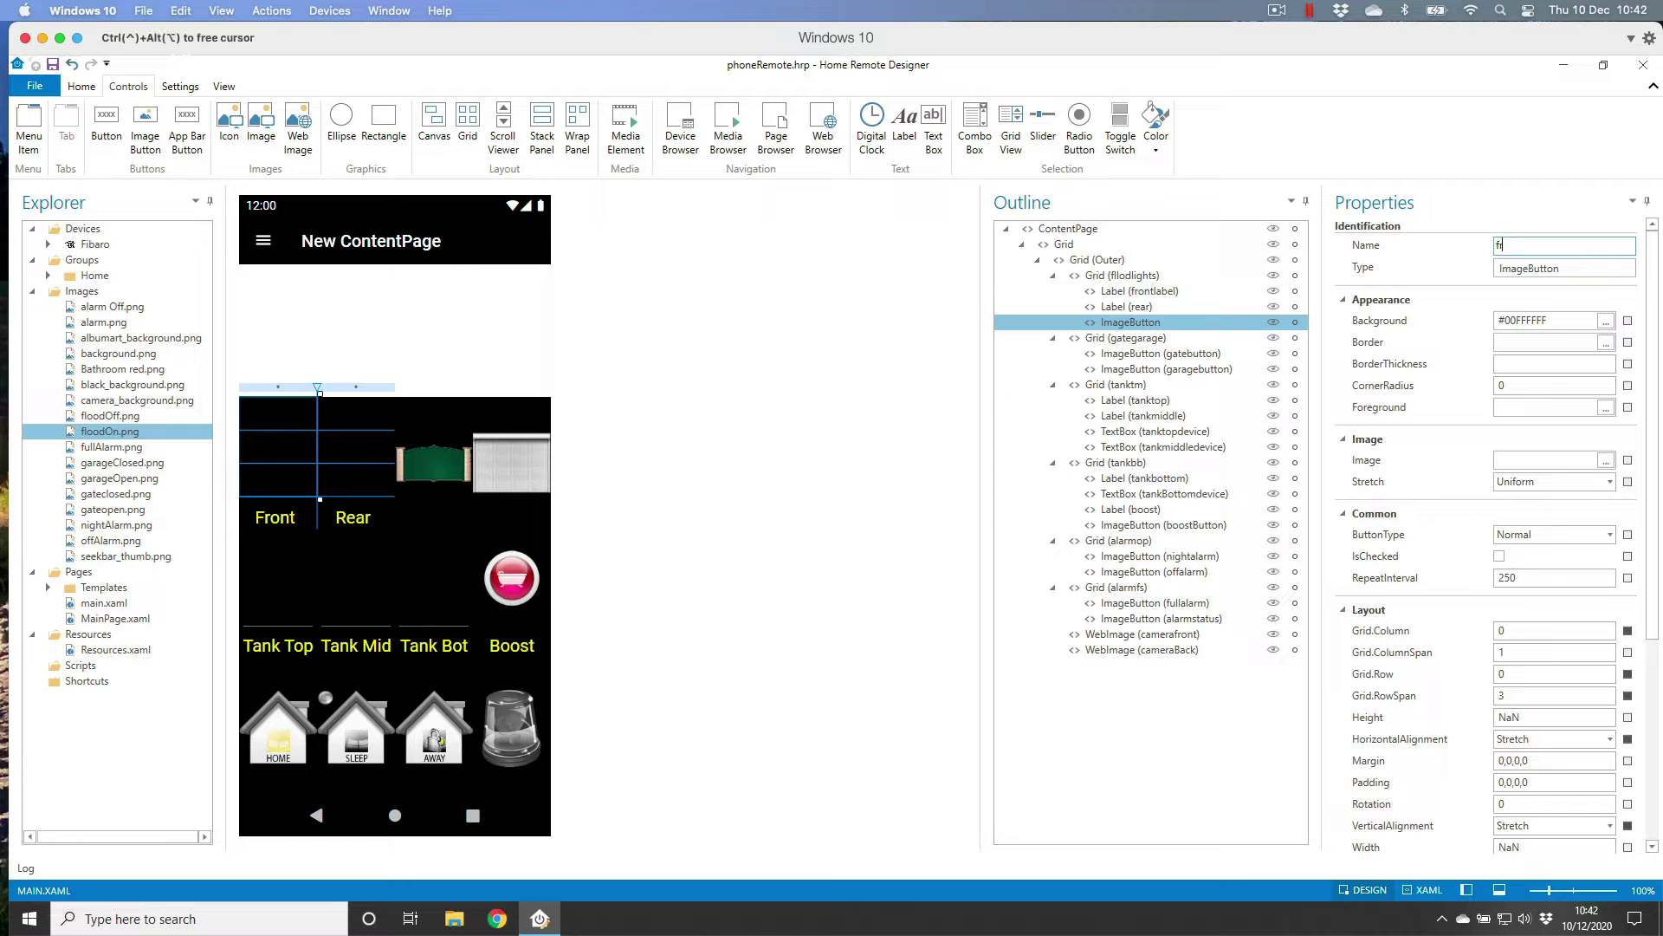
text(ood)
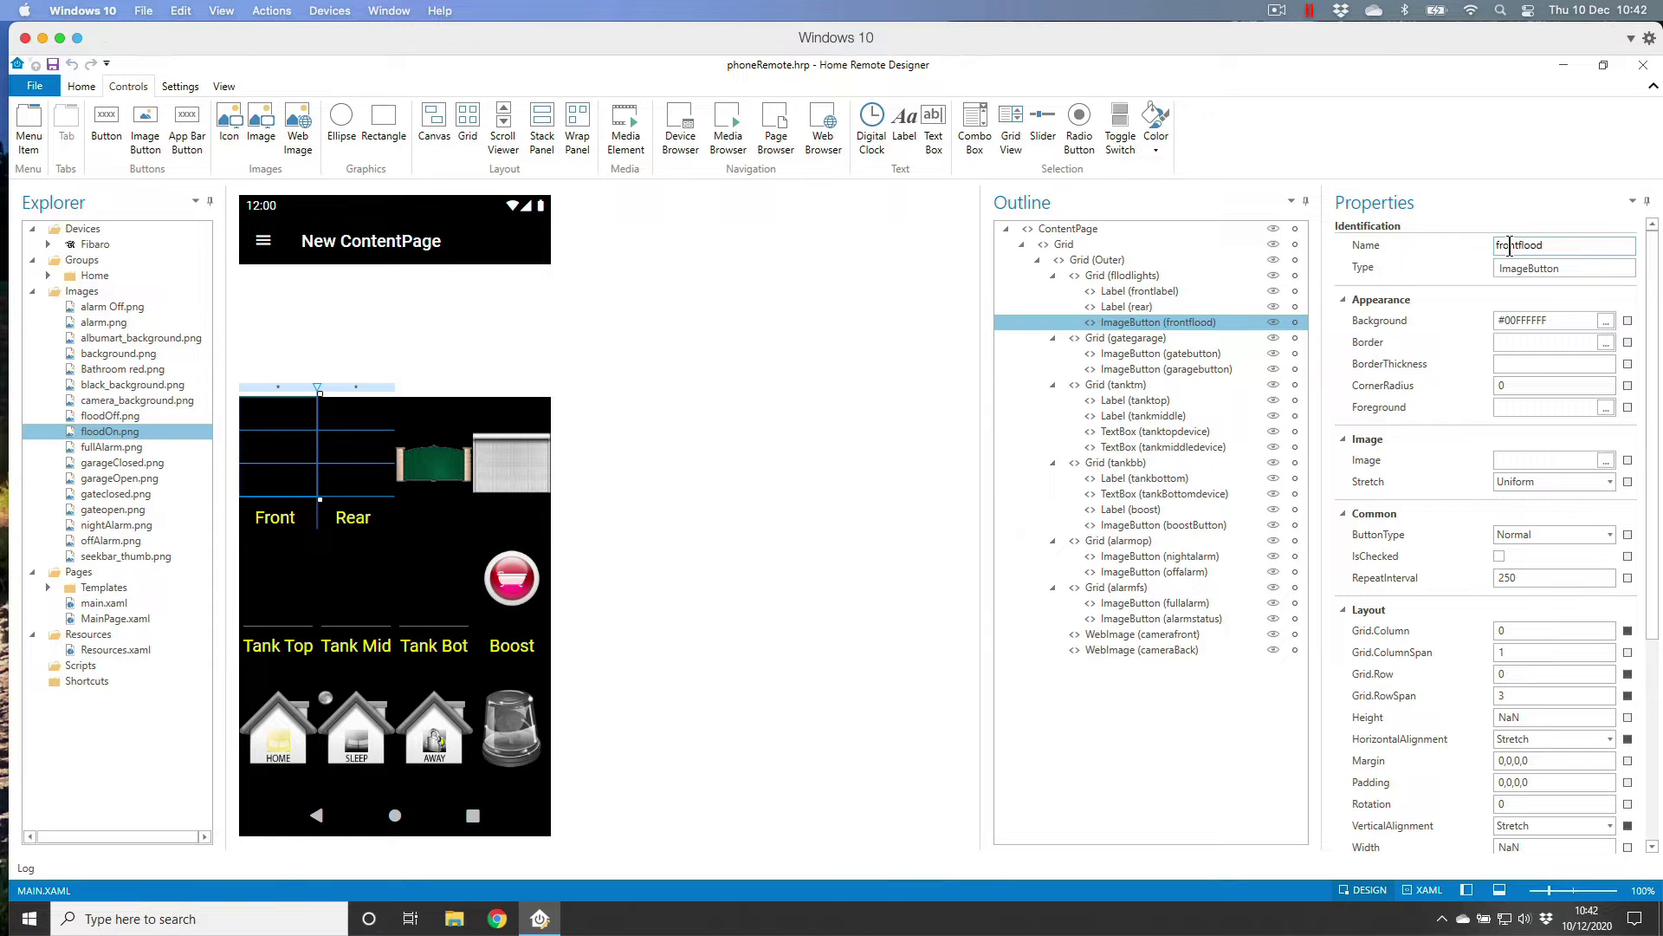
Set the background of the frontflood image button to the transparent colour #00FFFFFF
click(1605, 321)
click(706, 568)
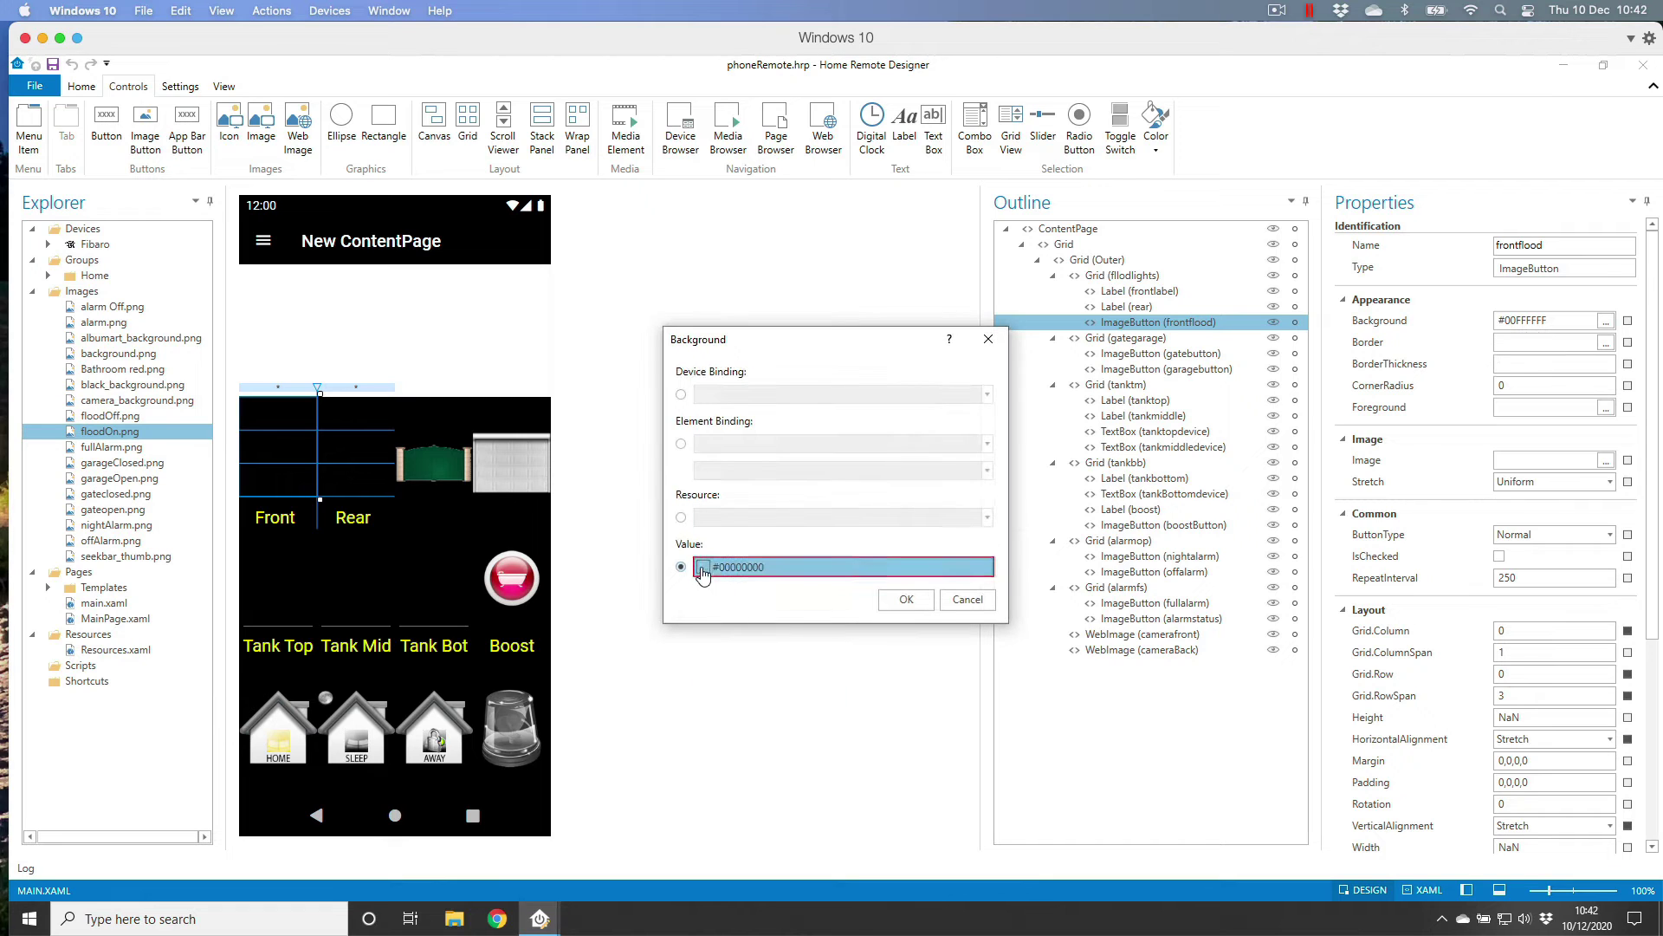
click(741, 731)
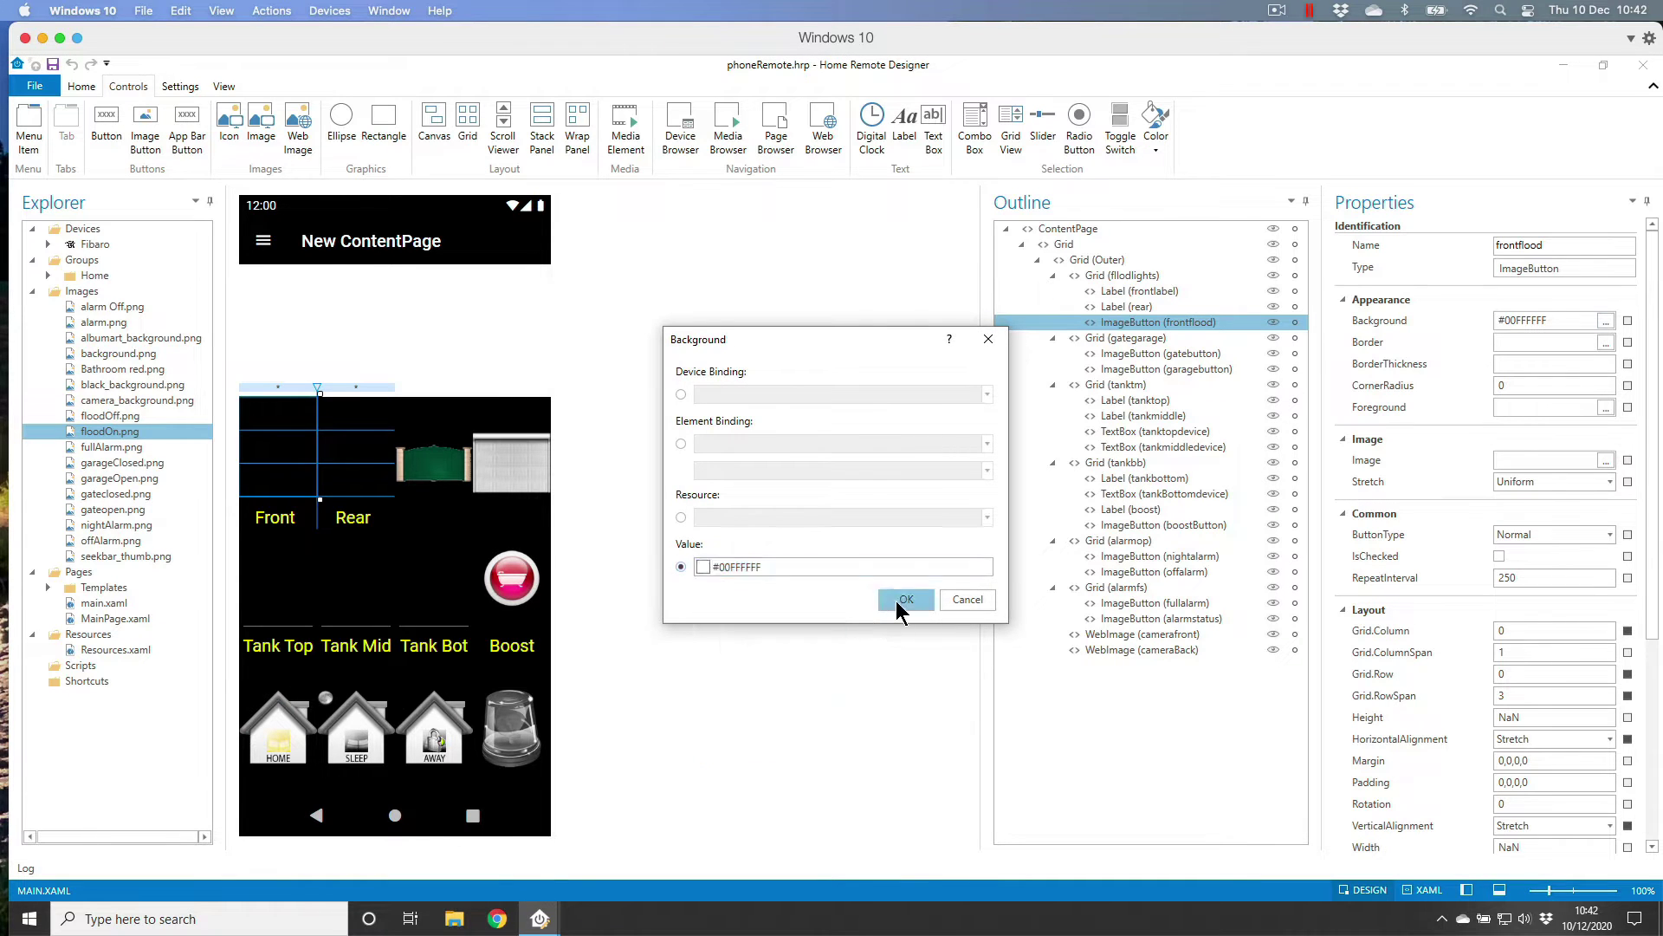
click(897, 599)
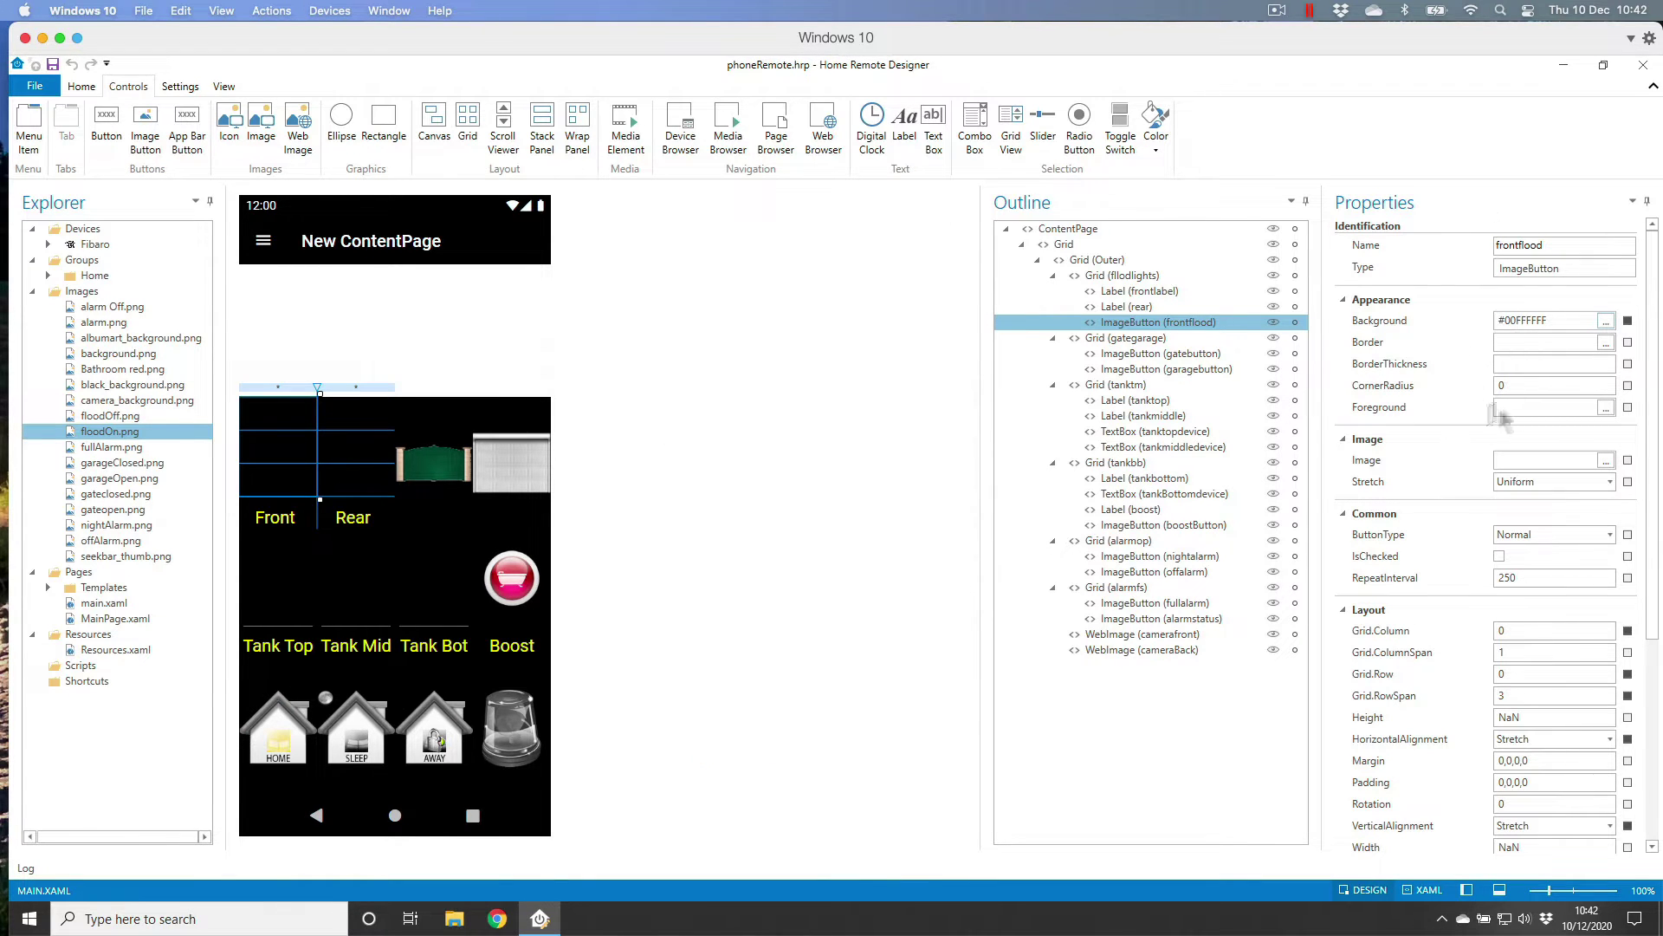
Assign floodOff.png as the frontflood button's image and set its button type to Toggle
click(1606, 460)
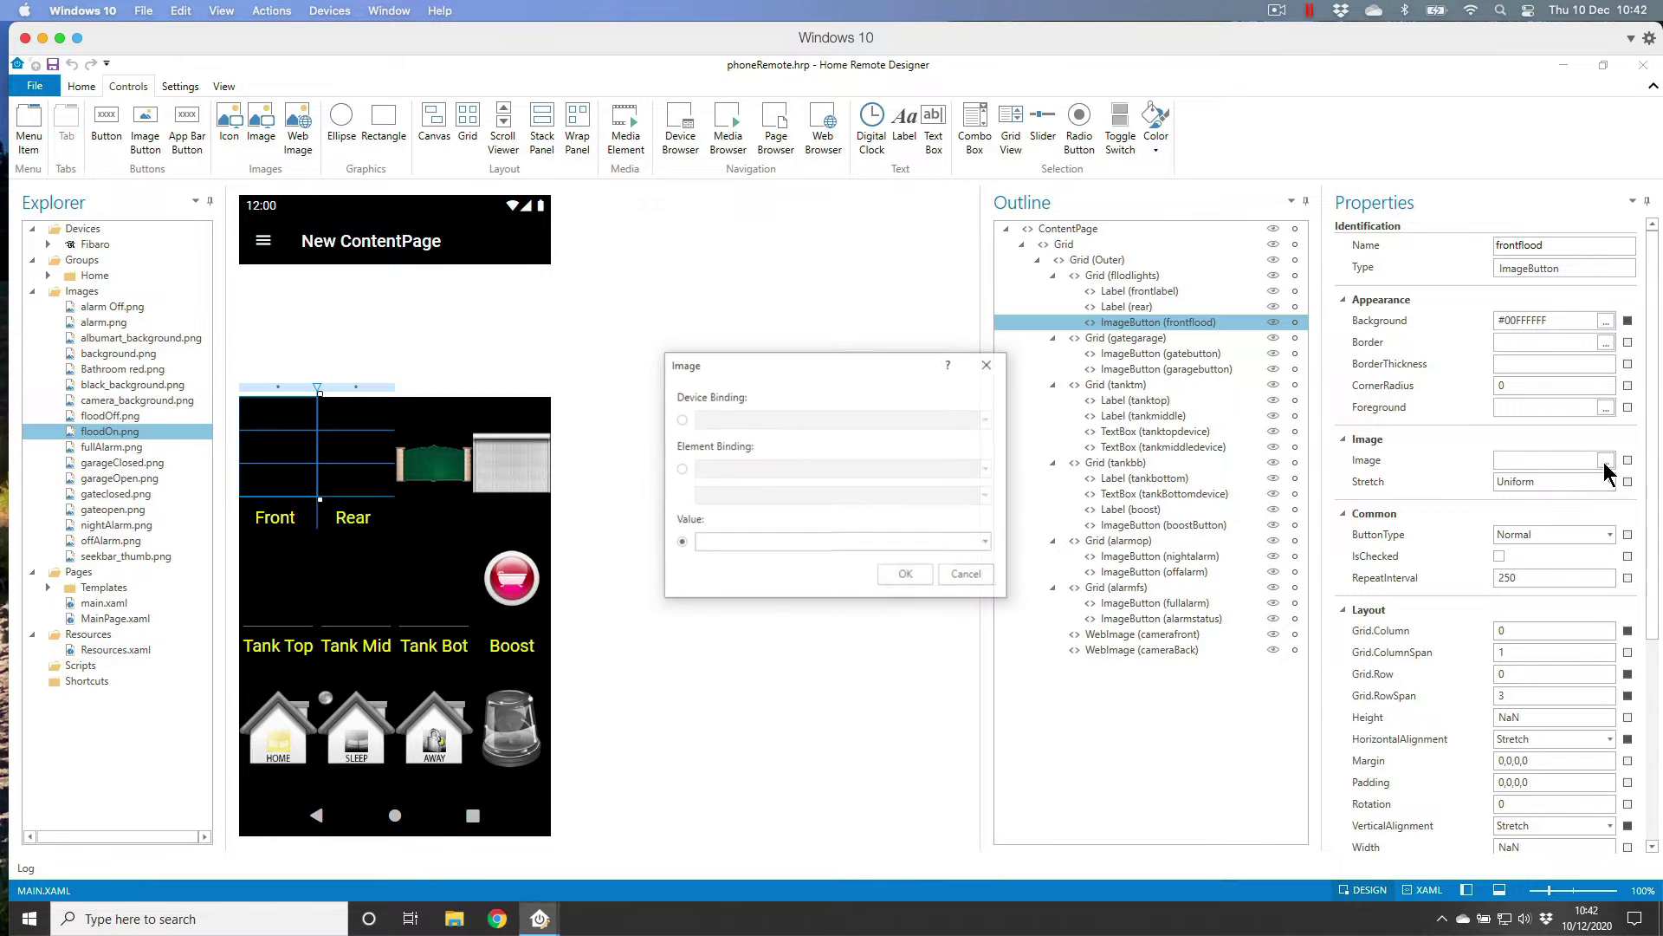
click(882, 546)
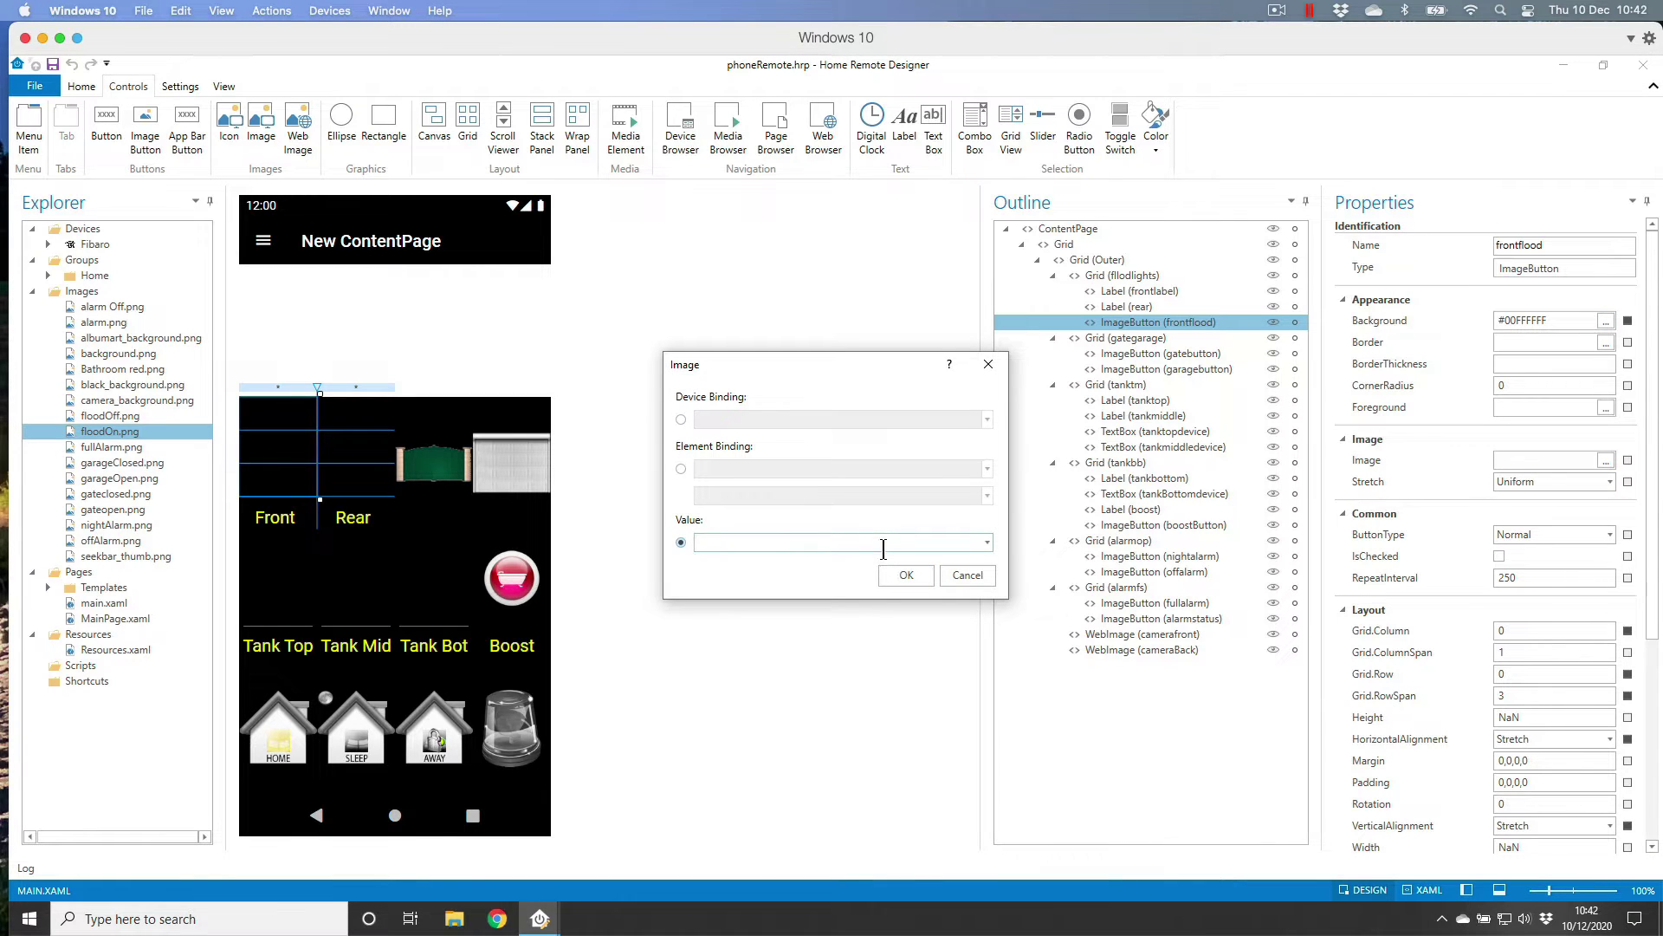
text(flood)
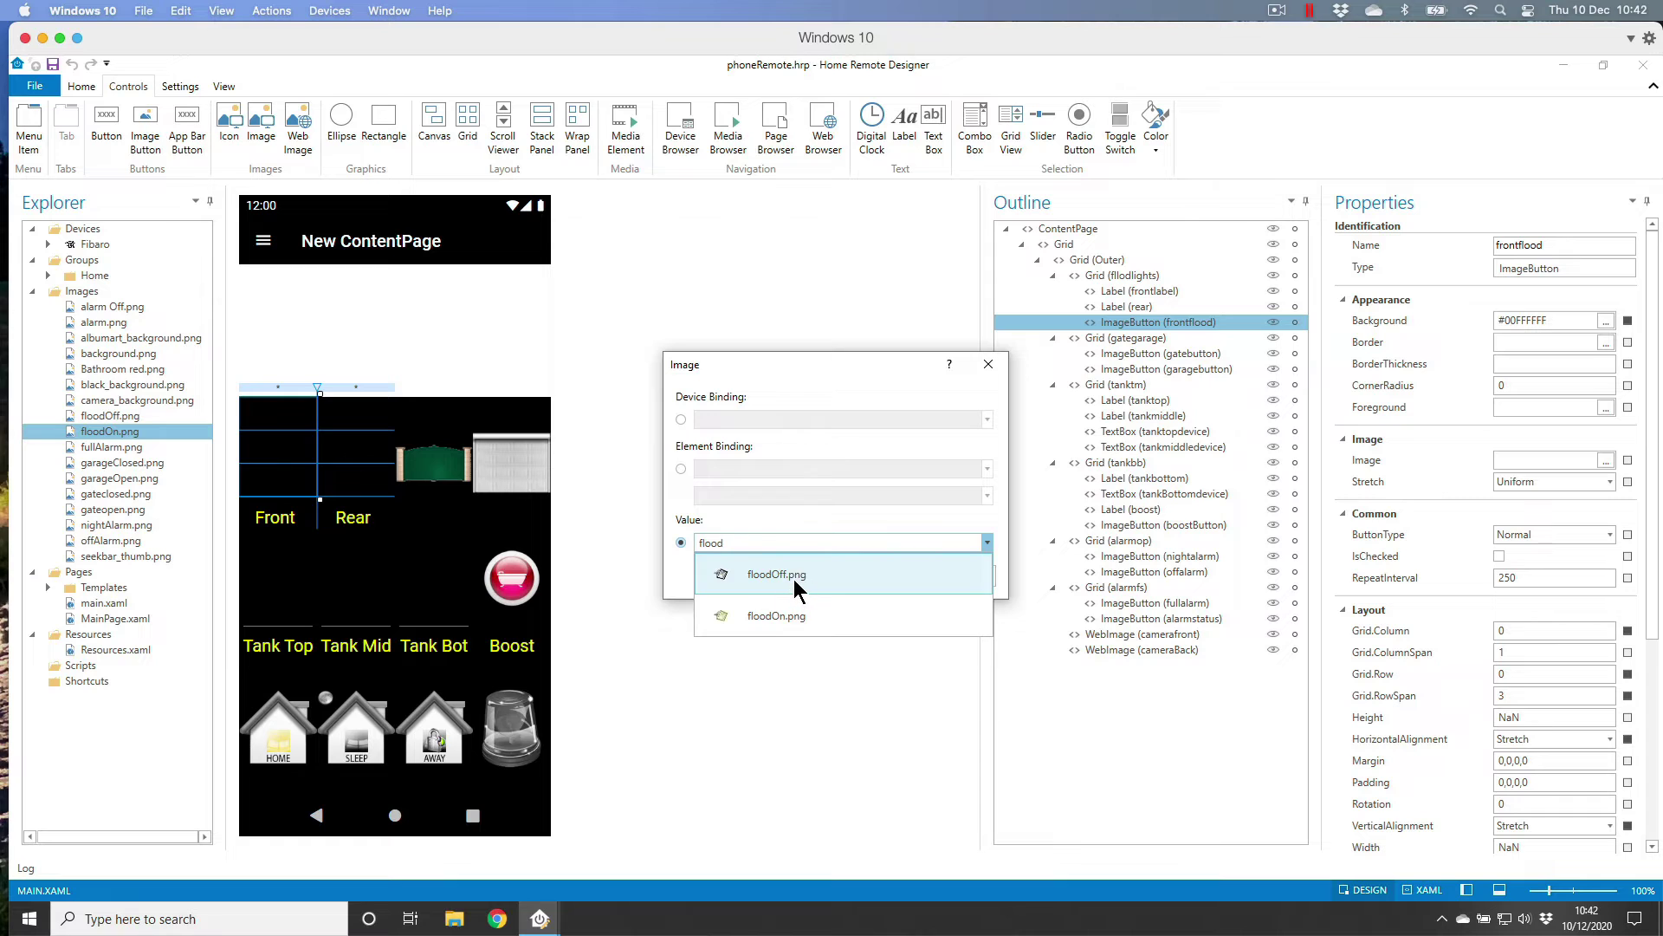
click(794, 575)
click(914, 578)
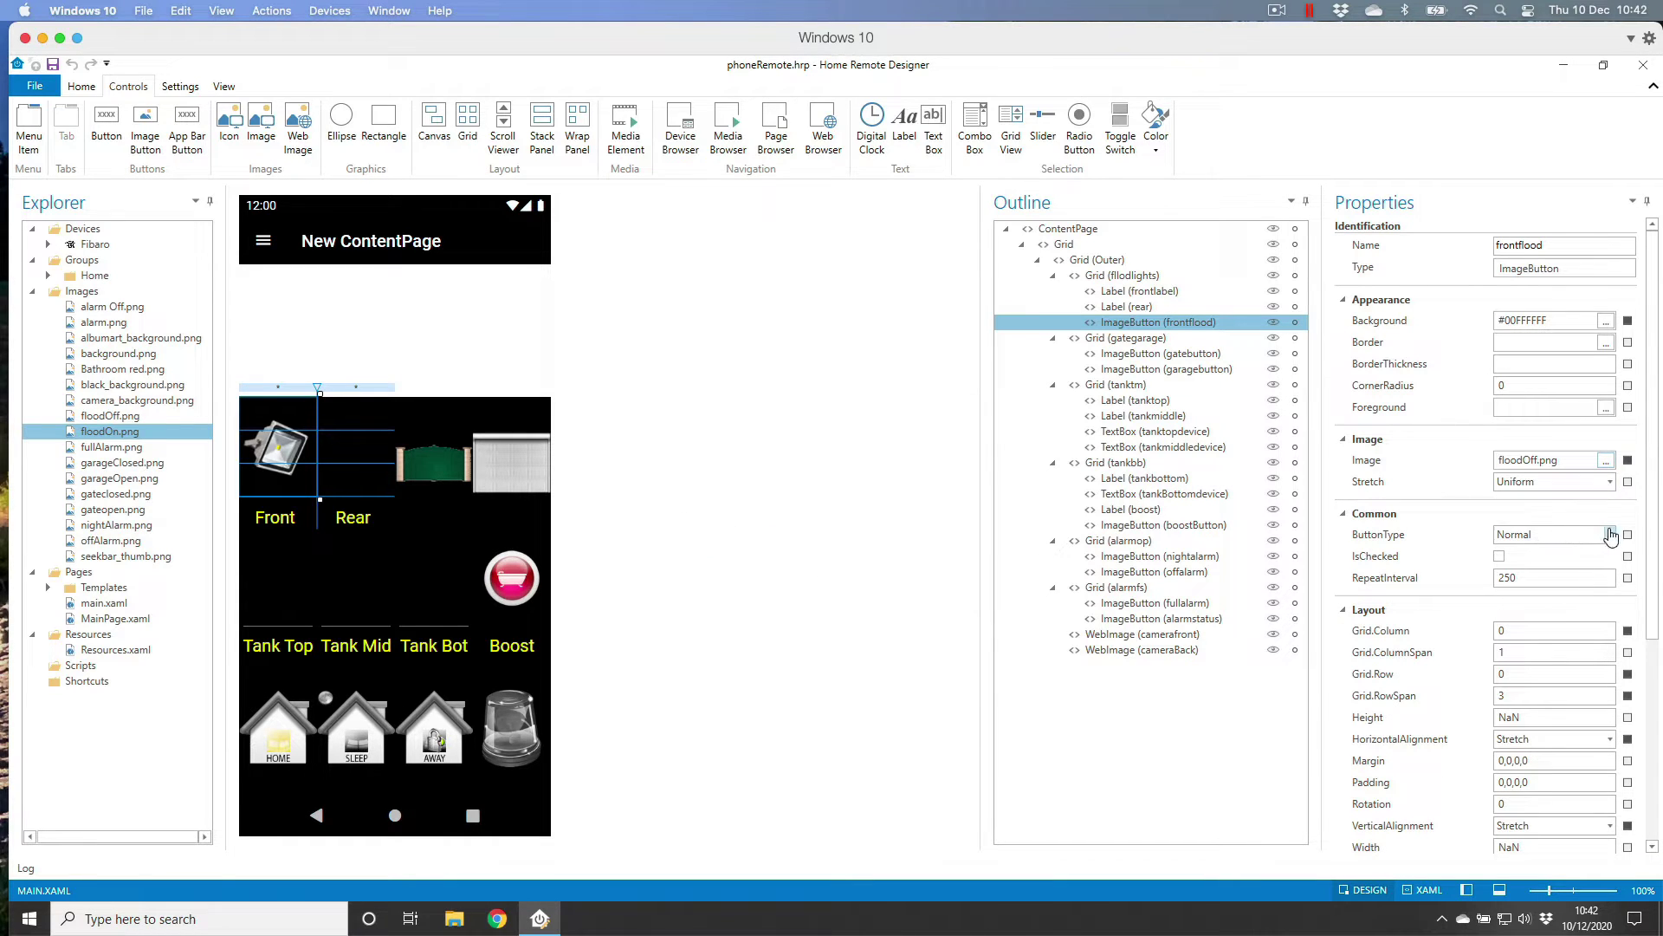
click(1609, 535)
click(1527, 594)
Set the event of the frontflood button's event trigger to Checked
drag(1656, 282, 1659, 491)
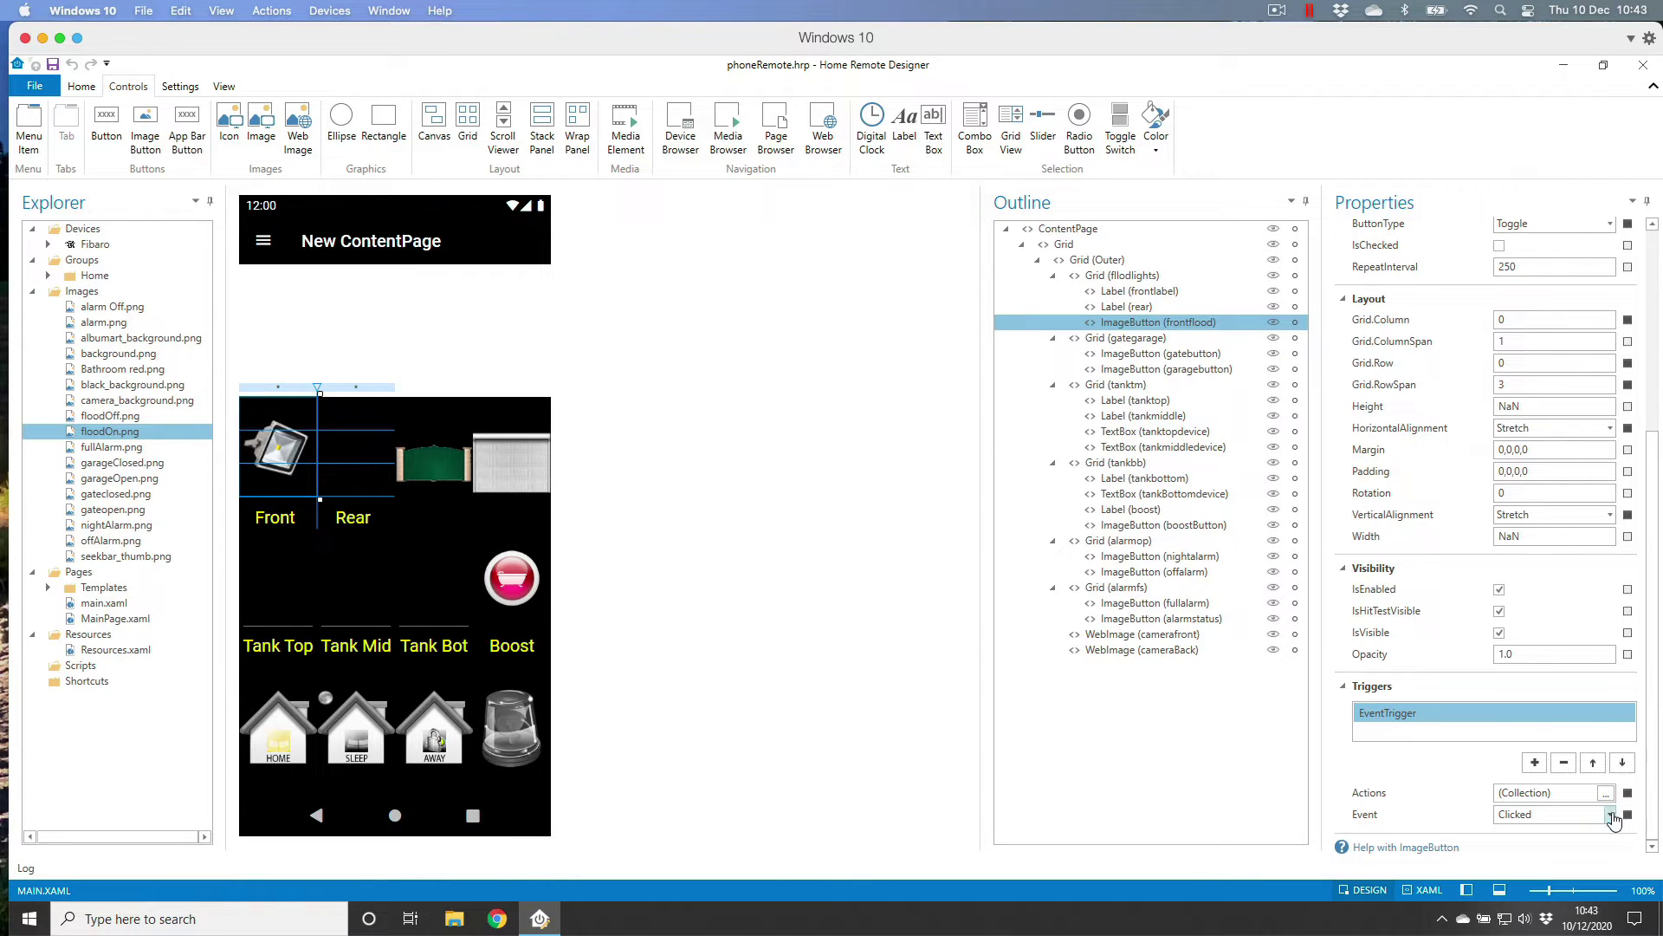
click(1609, 815)
click(1518, 673)
Add a data action to the Checked trigger that sets FrontGardenFrontFlood.Switch to On
click(1607, 793)
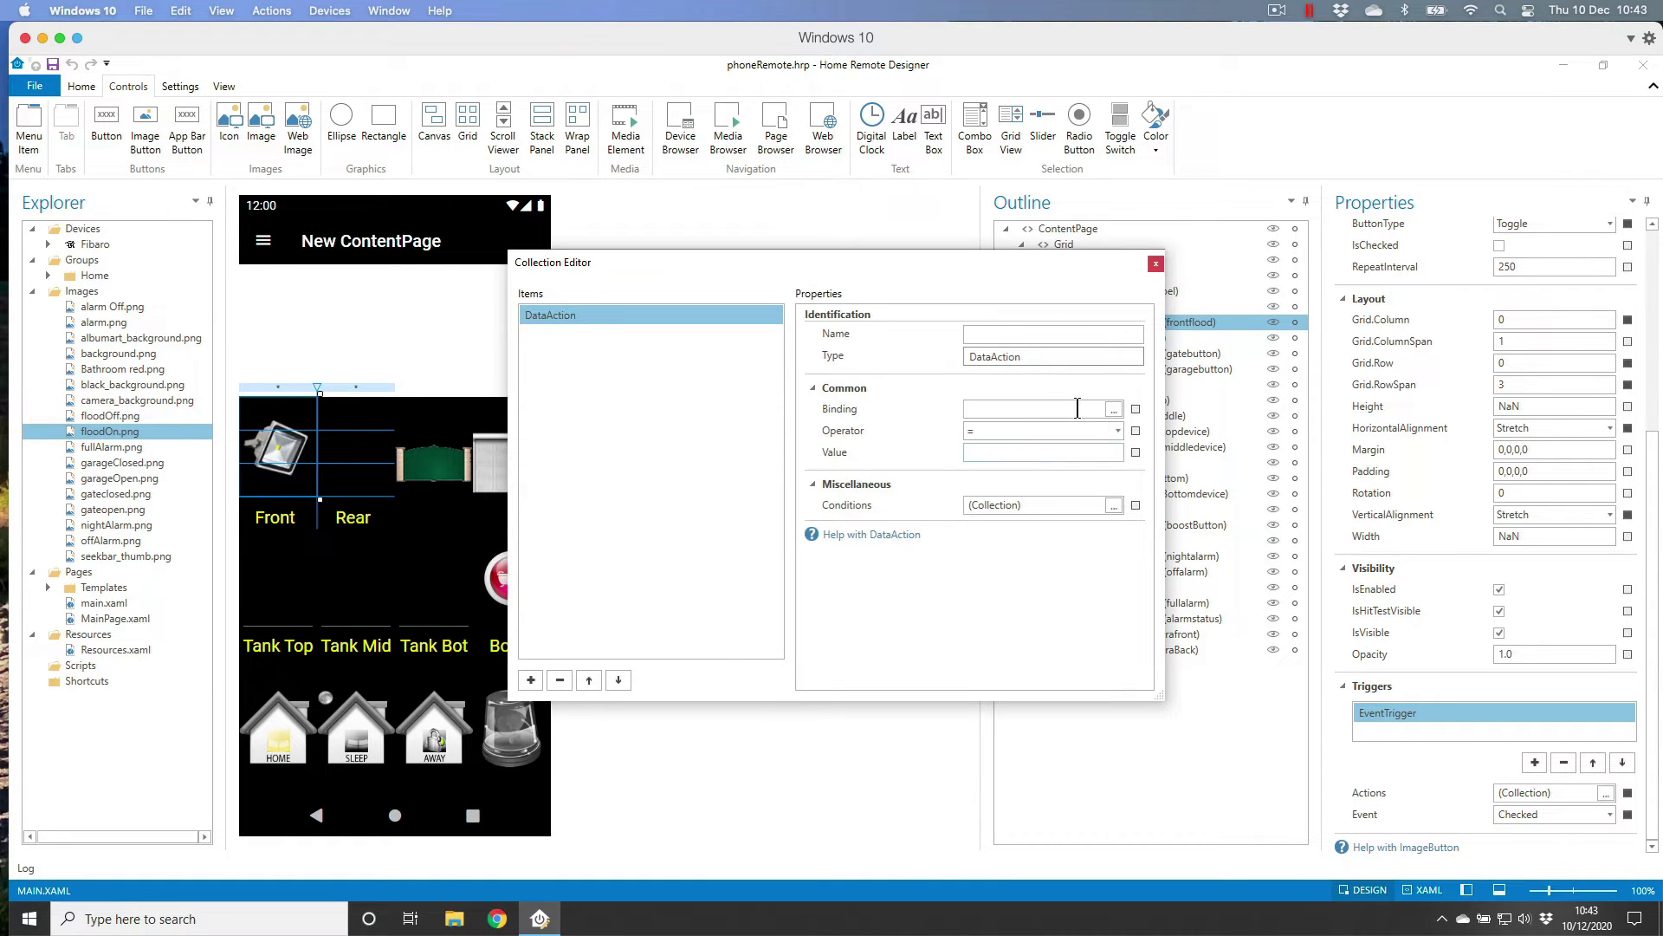
click(1119, 408)
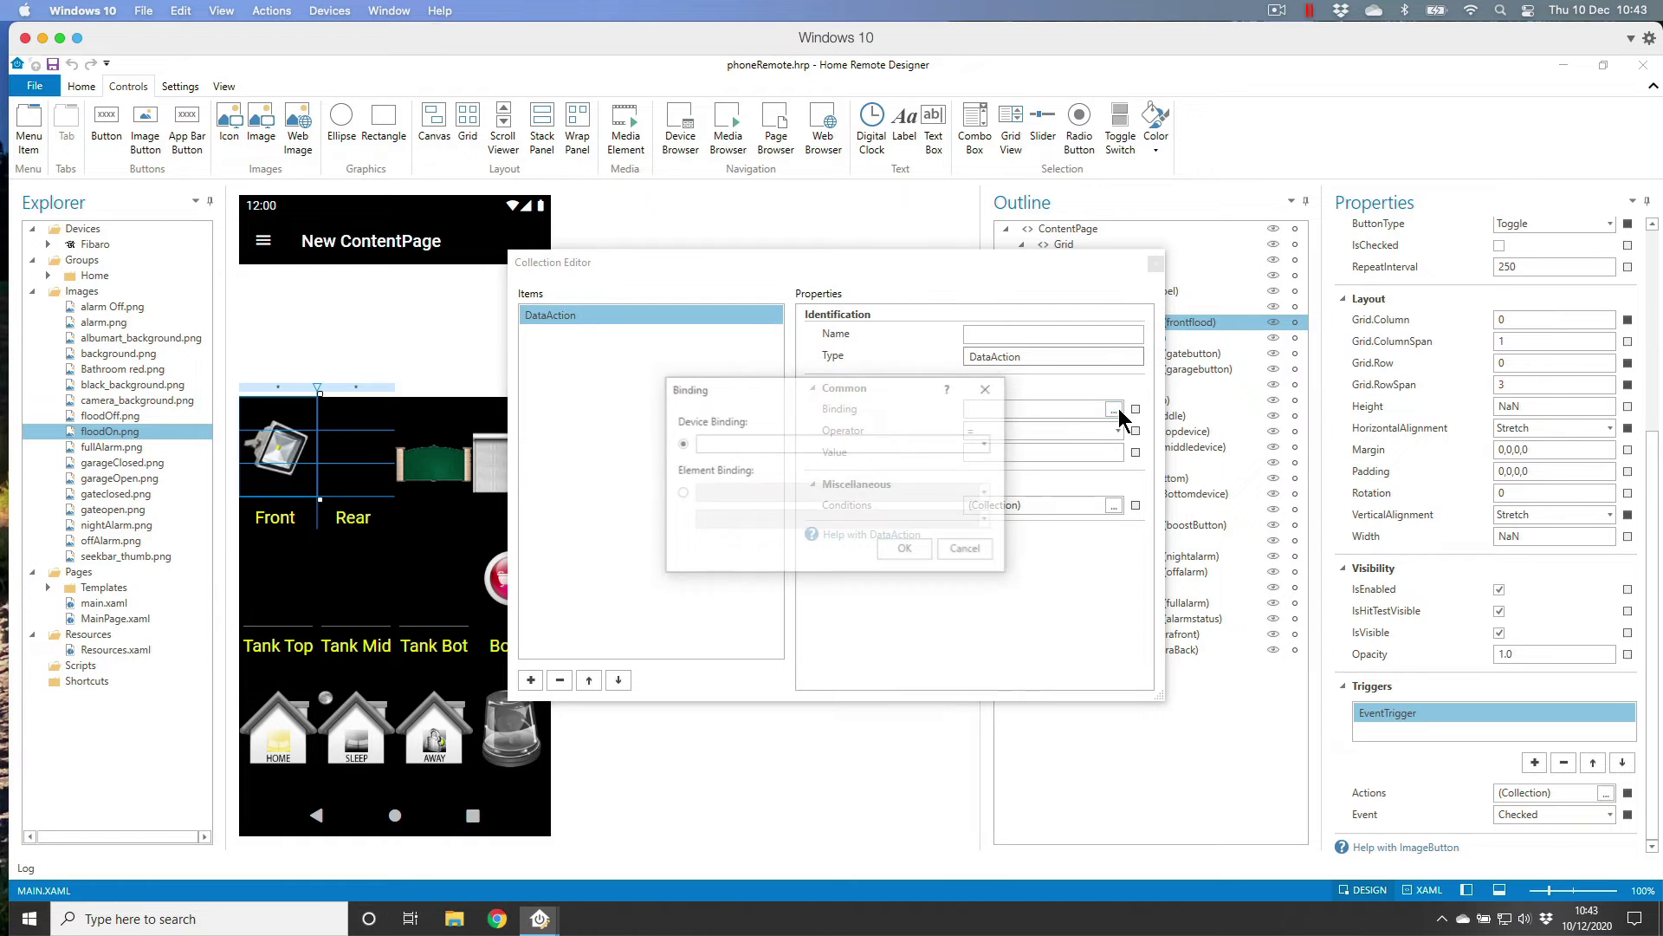
click(741, 440)
text(frontfloo)
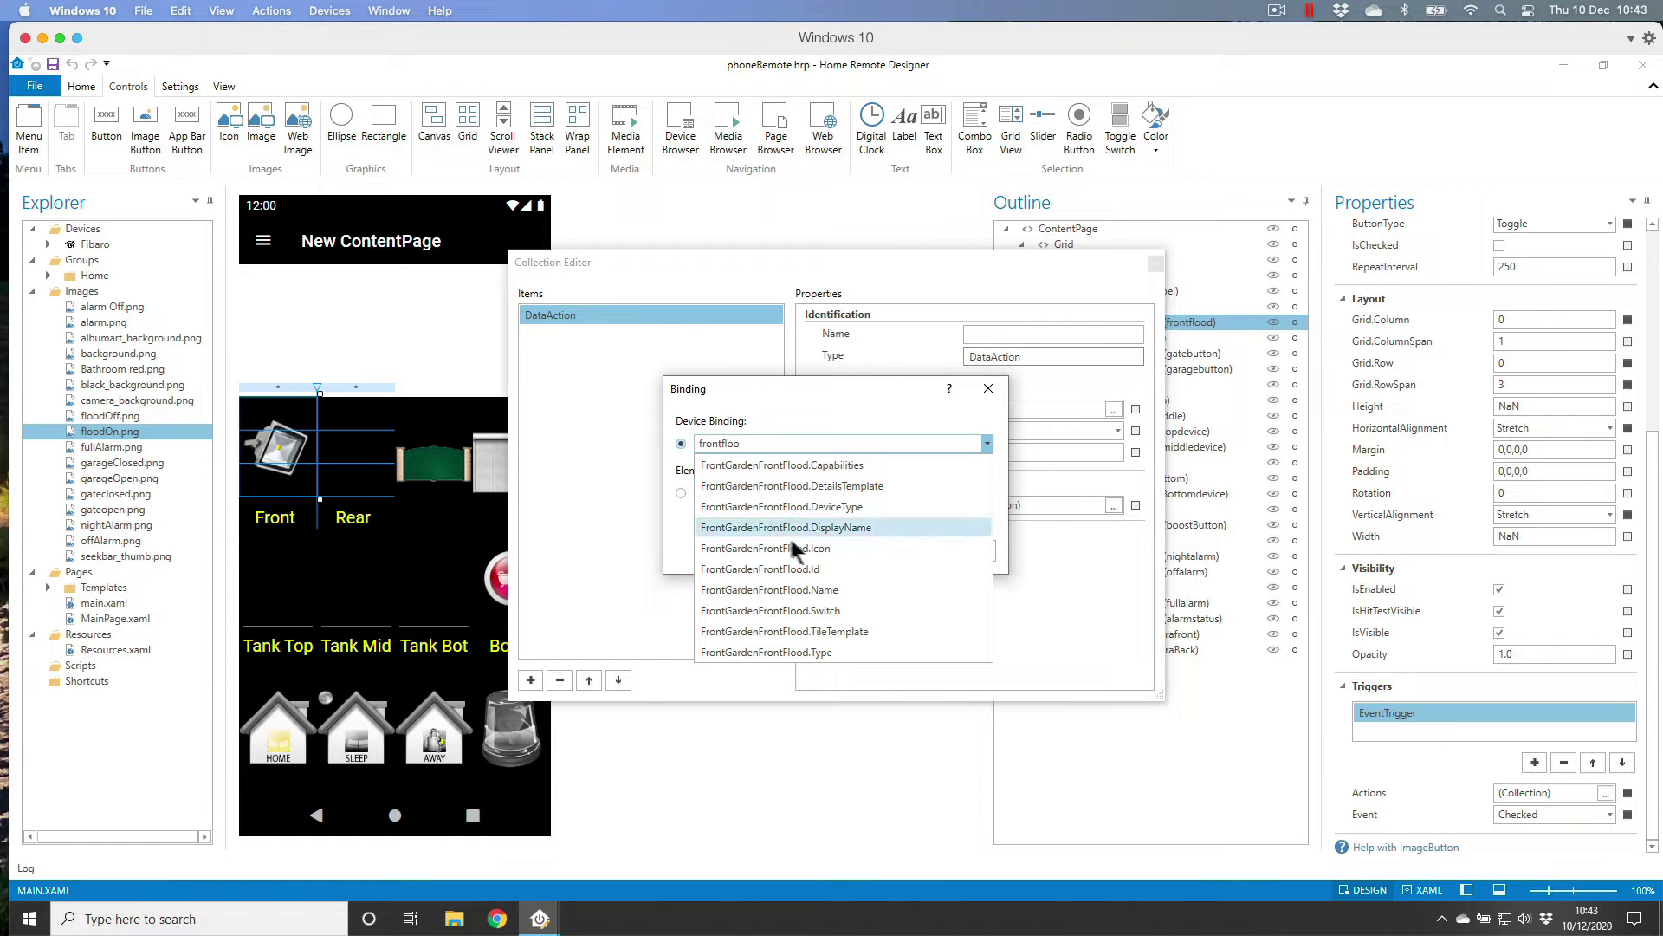
click(837, 611)
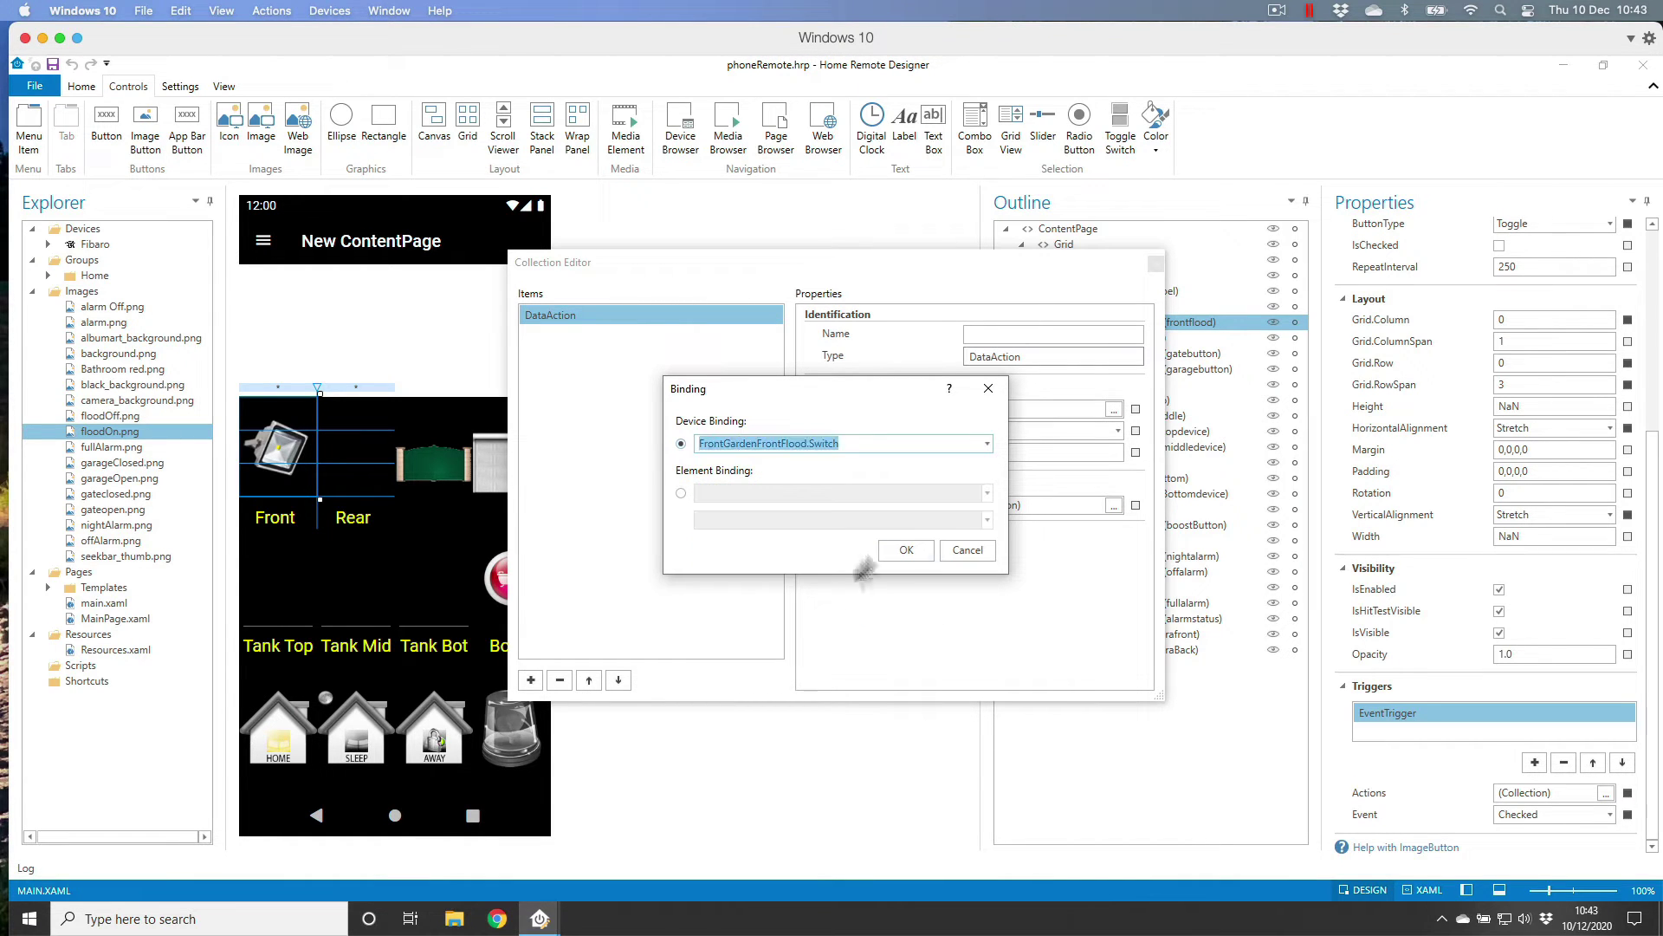
click(918, 551)
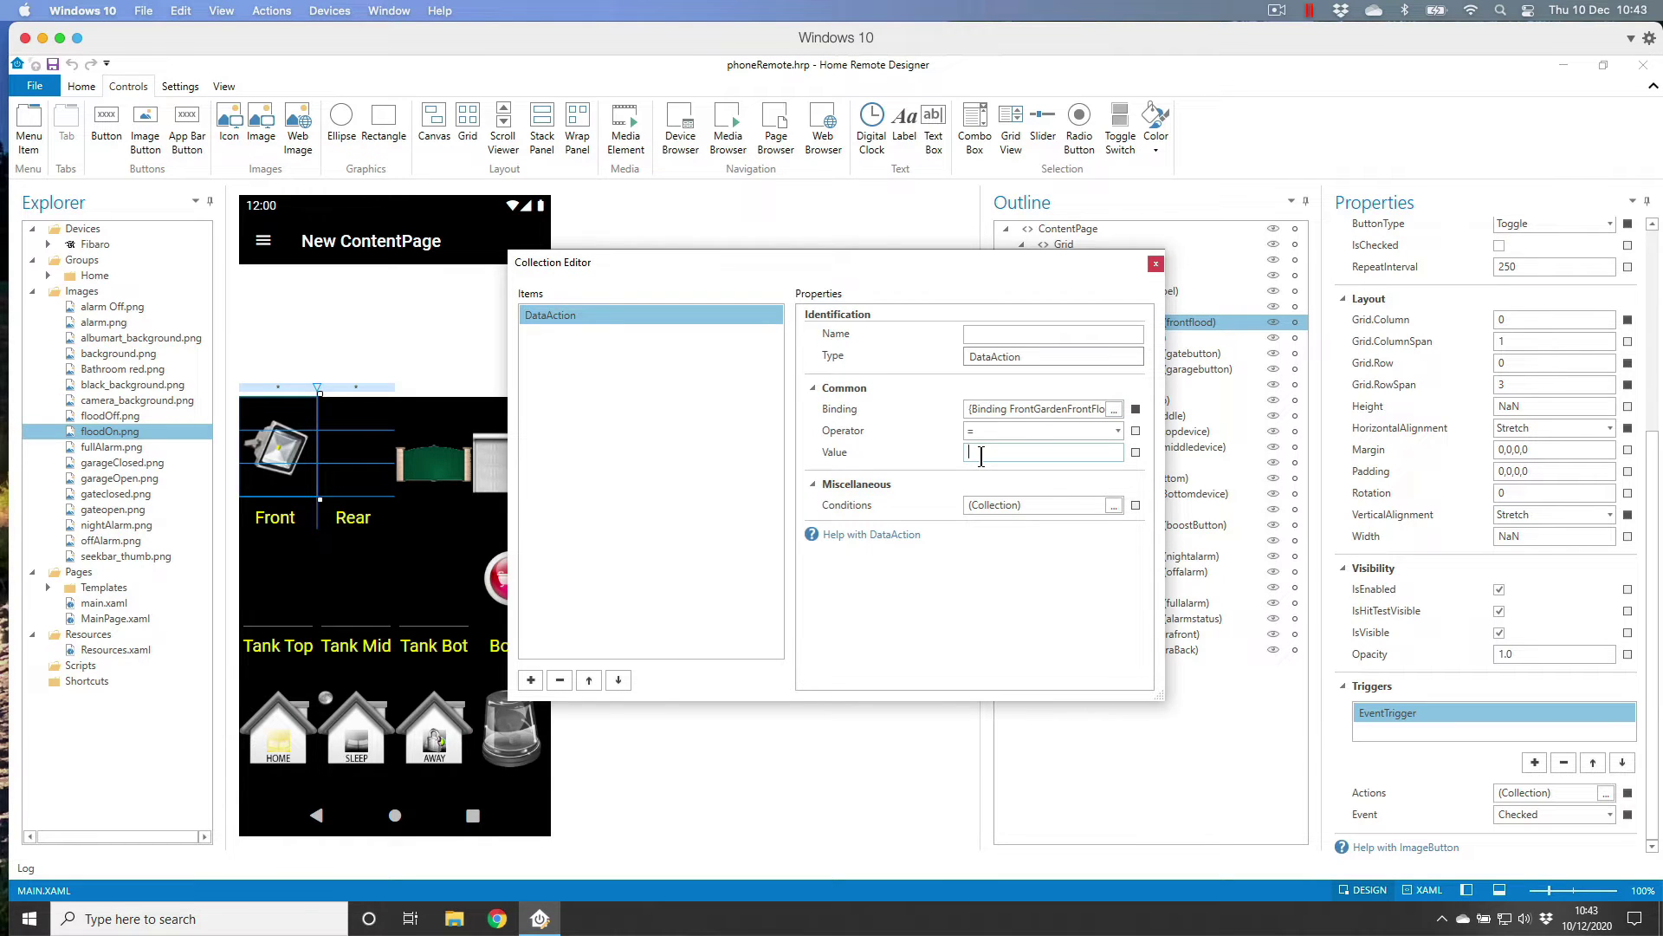
text(On)
click(1154, 265)
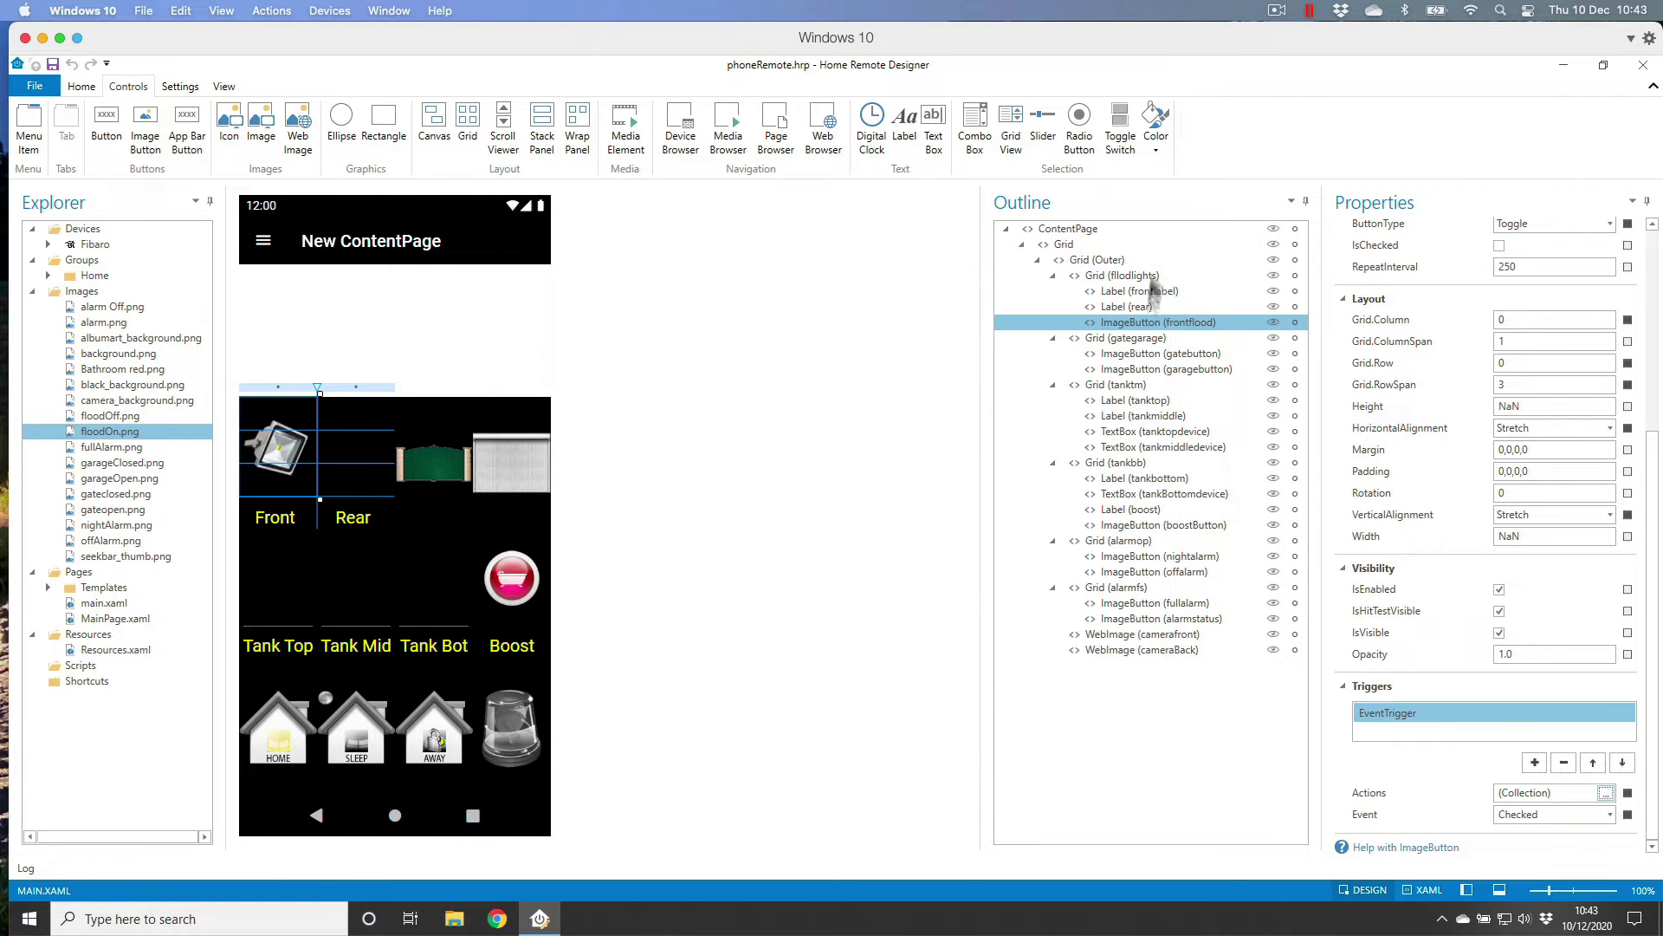
Duplicate the Checked event trigger and set the copy's event to Unchecked
click(1375, 707)
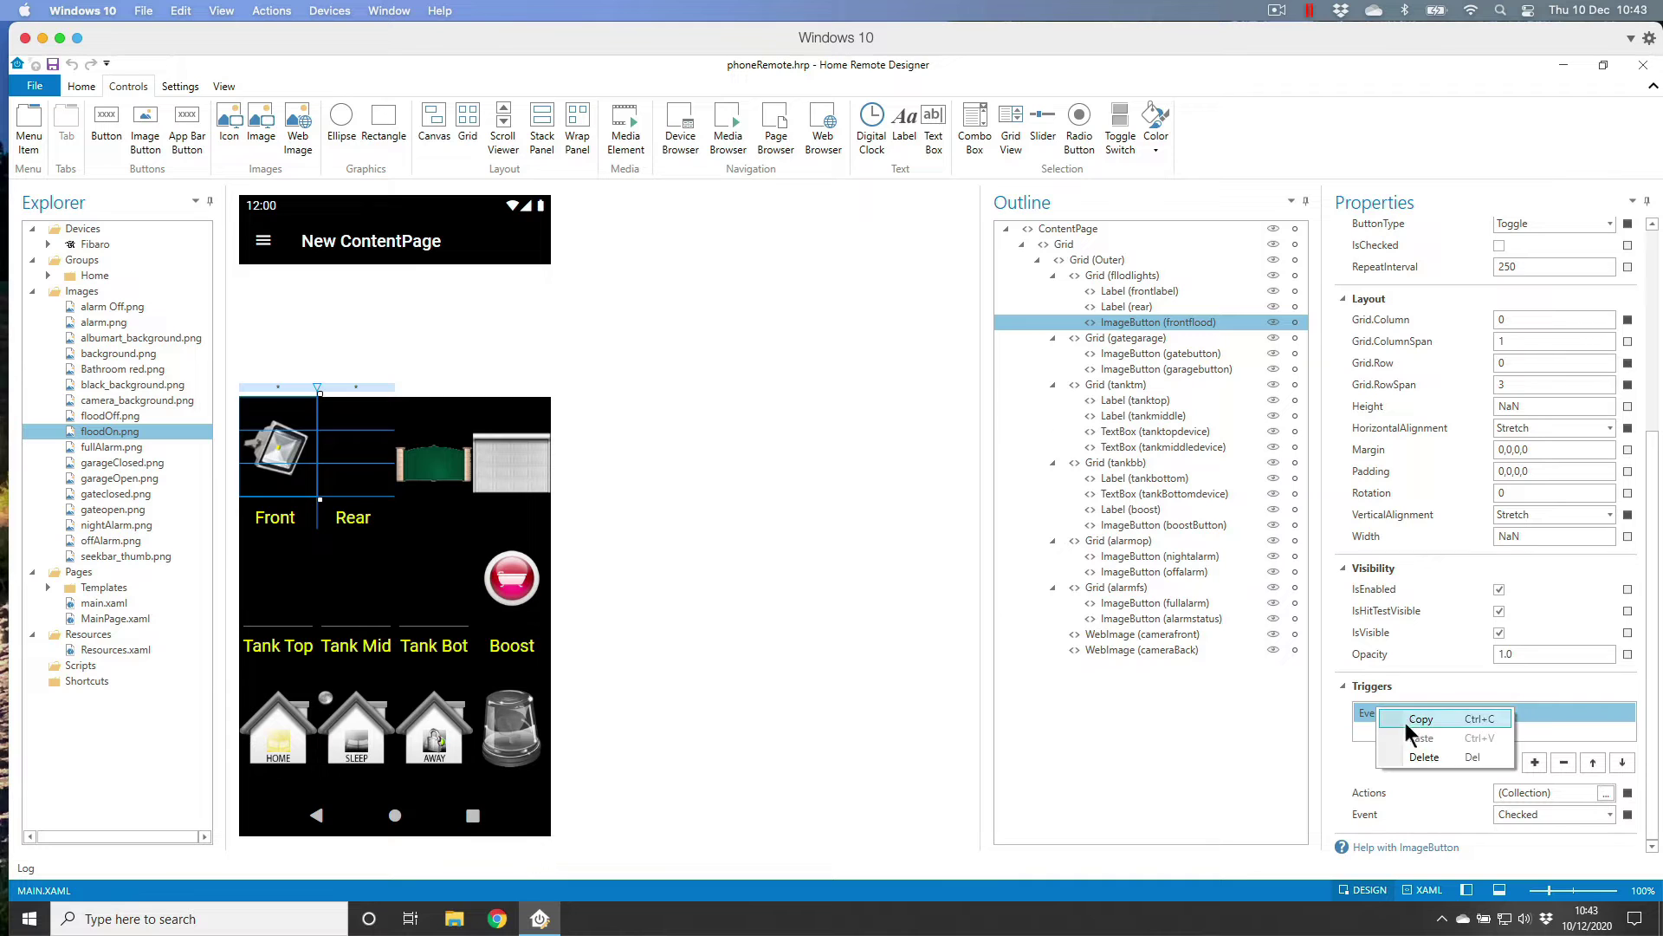
click(1411, 715)
right_click(1410, 715)
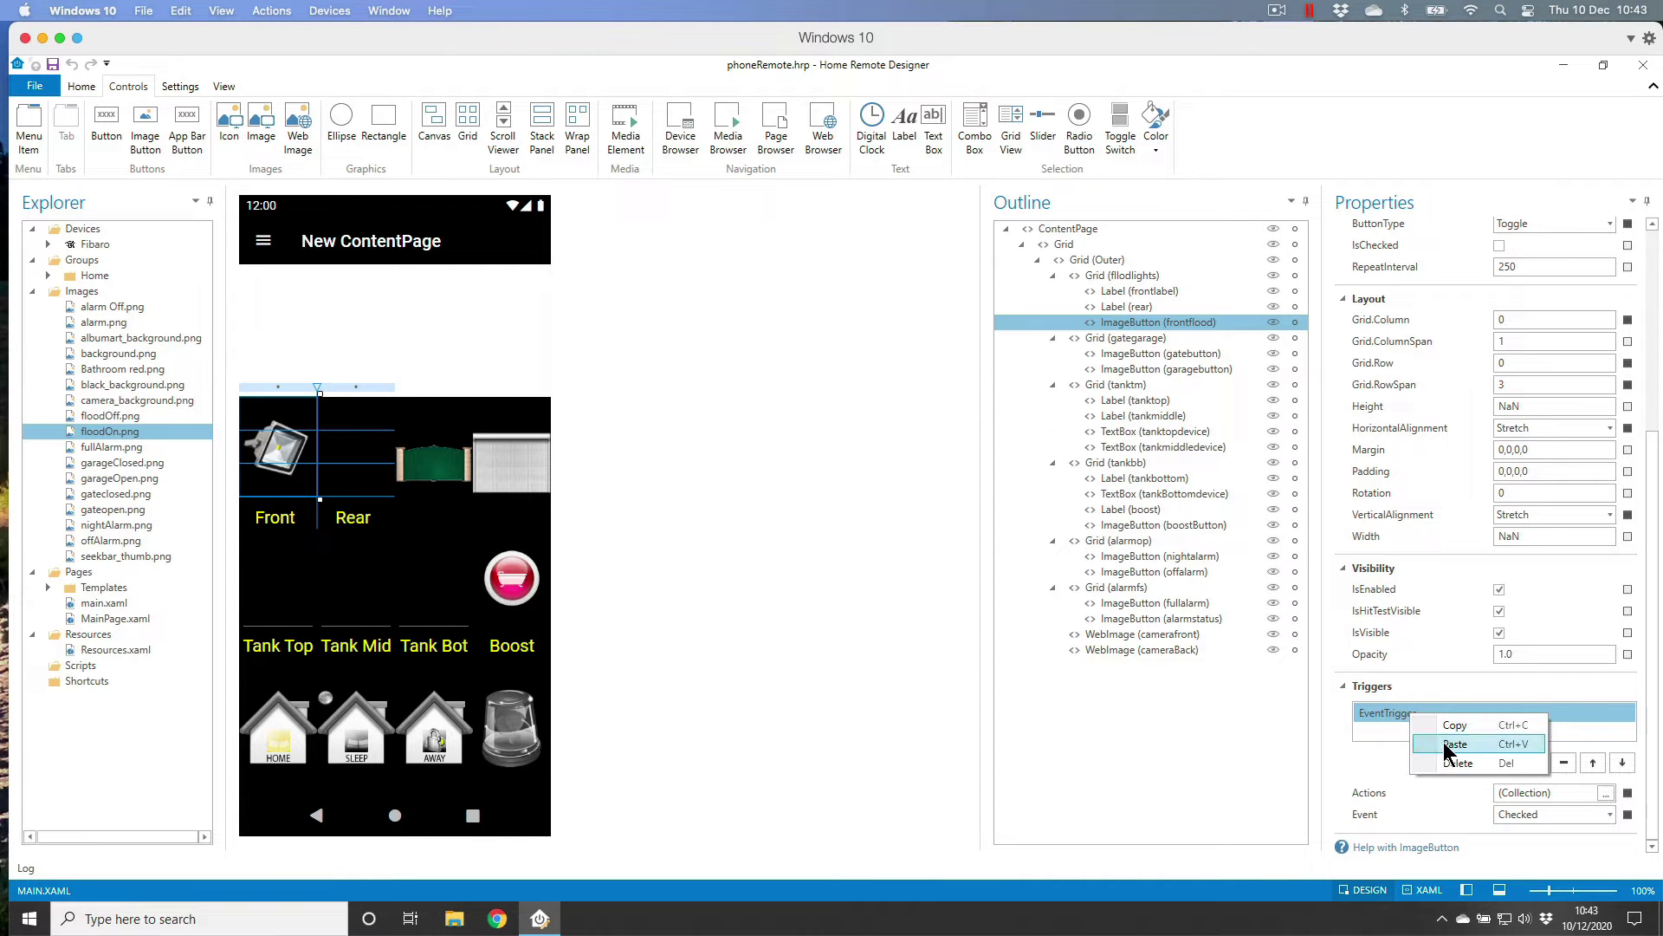
click(1443, 742)
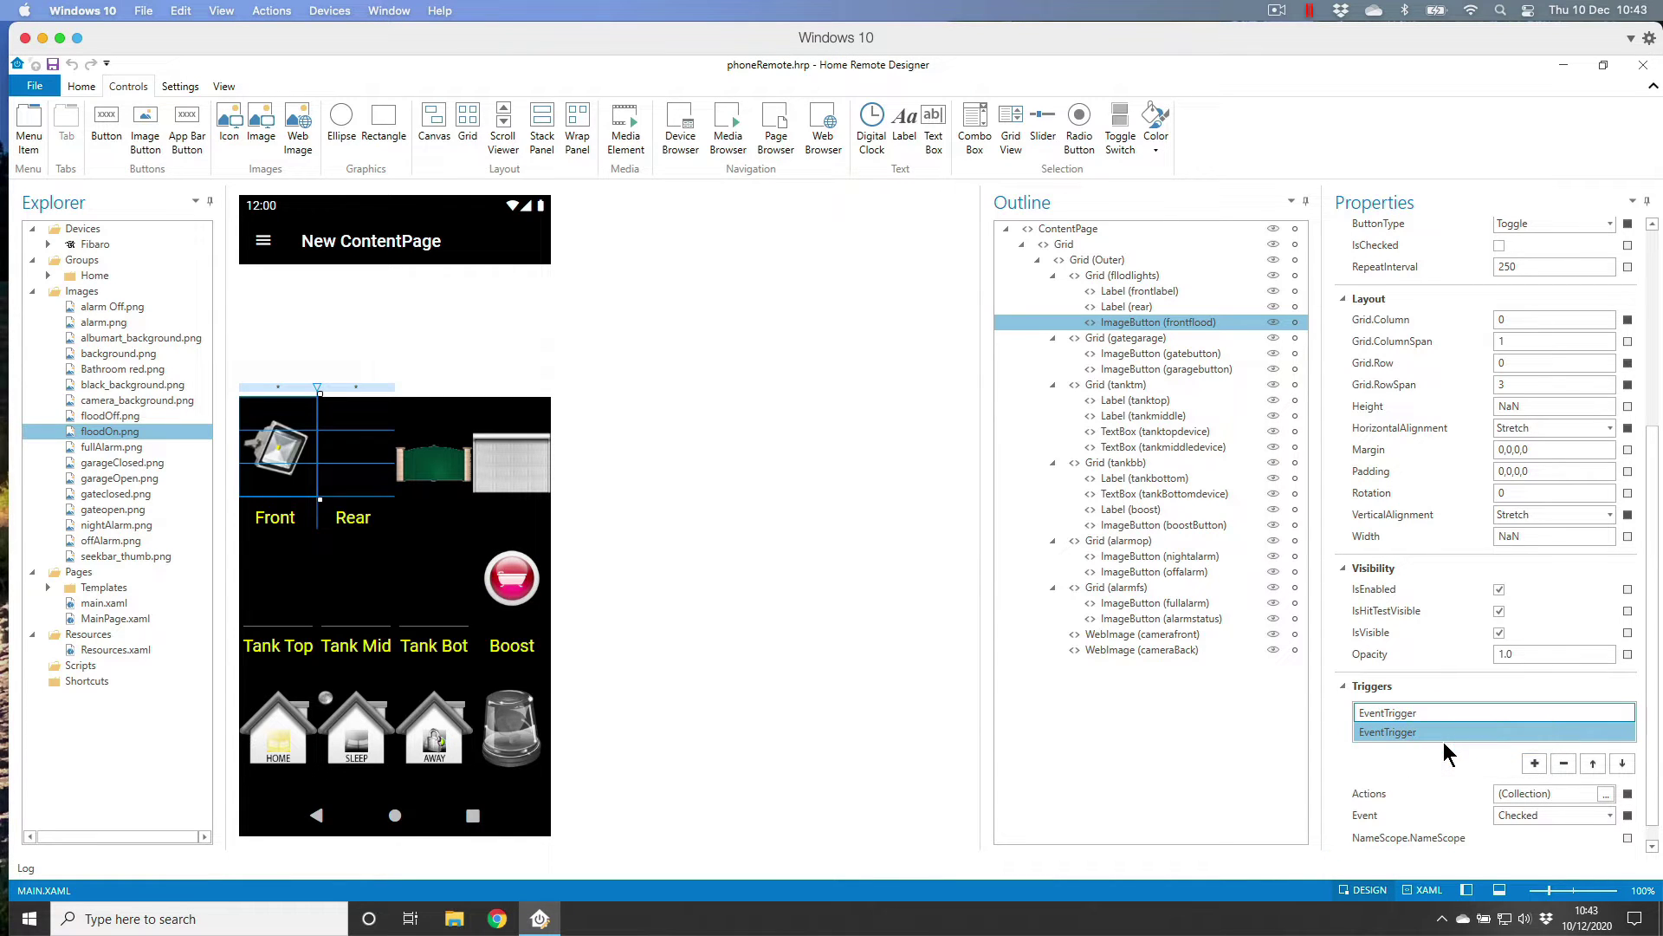
click(1610, 816)
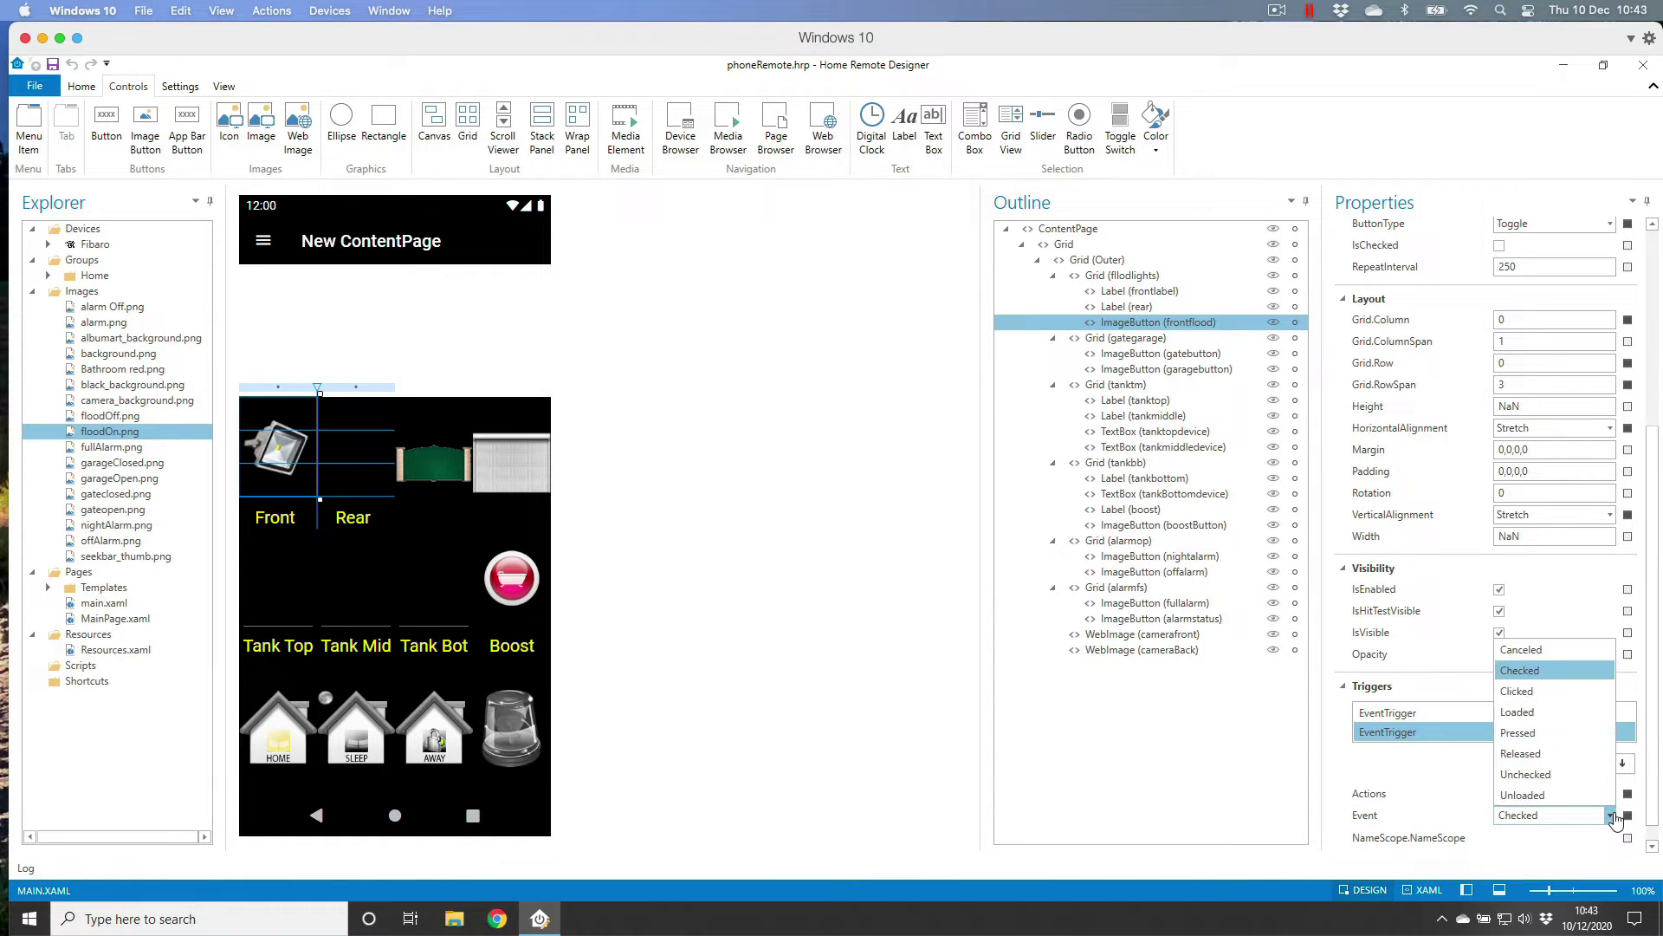
click(1546, 772)
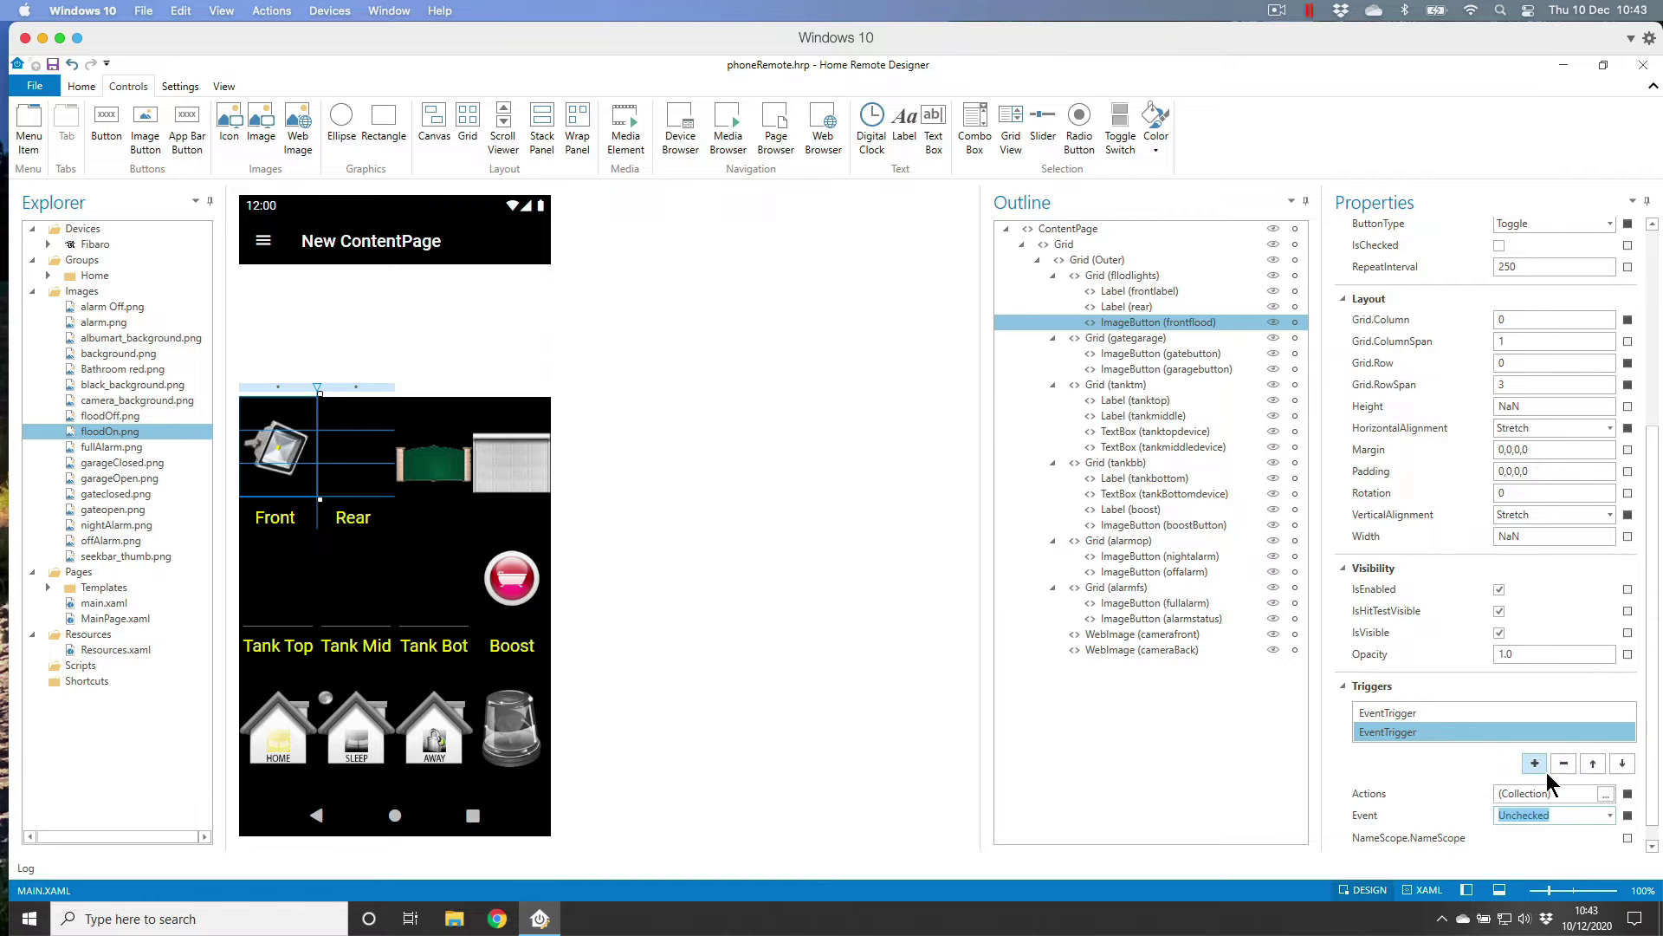
Change the data action value of the Unchecked trigger to Off and review both event triggers
click(1607, 795)
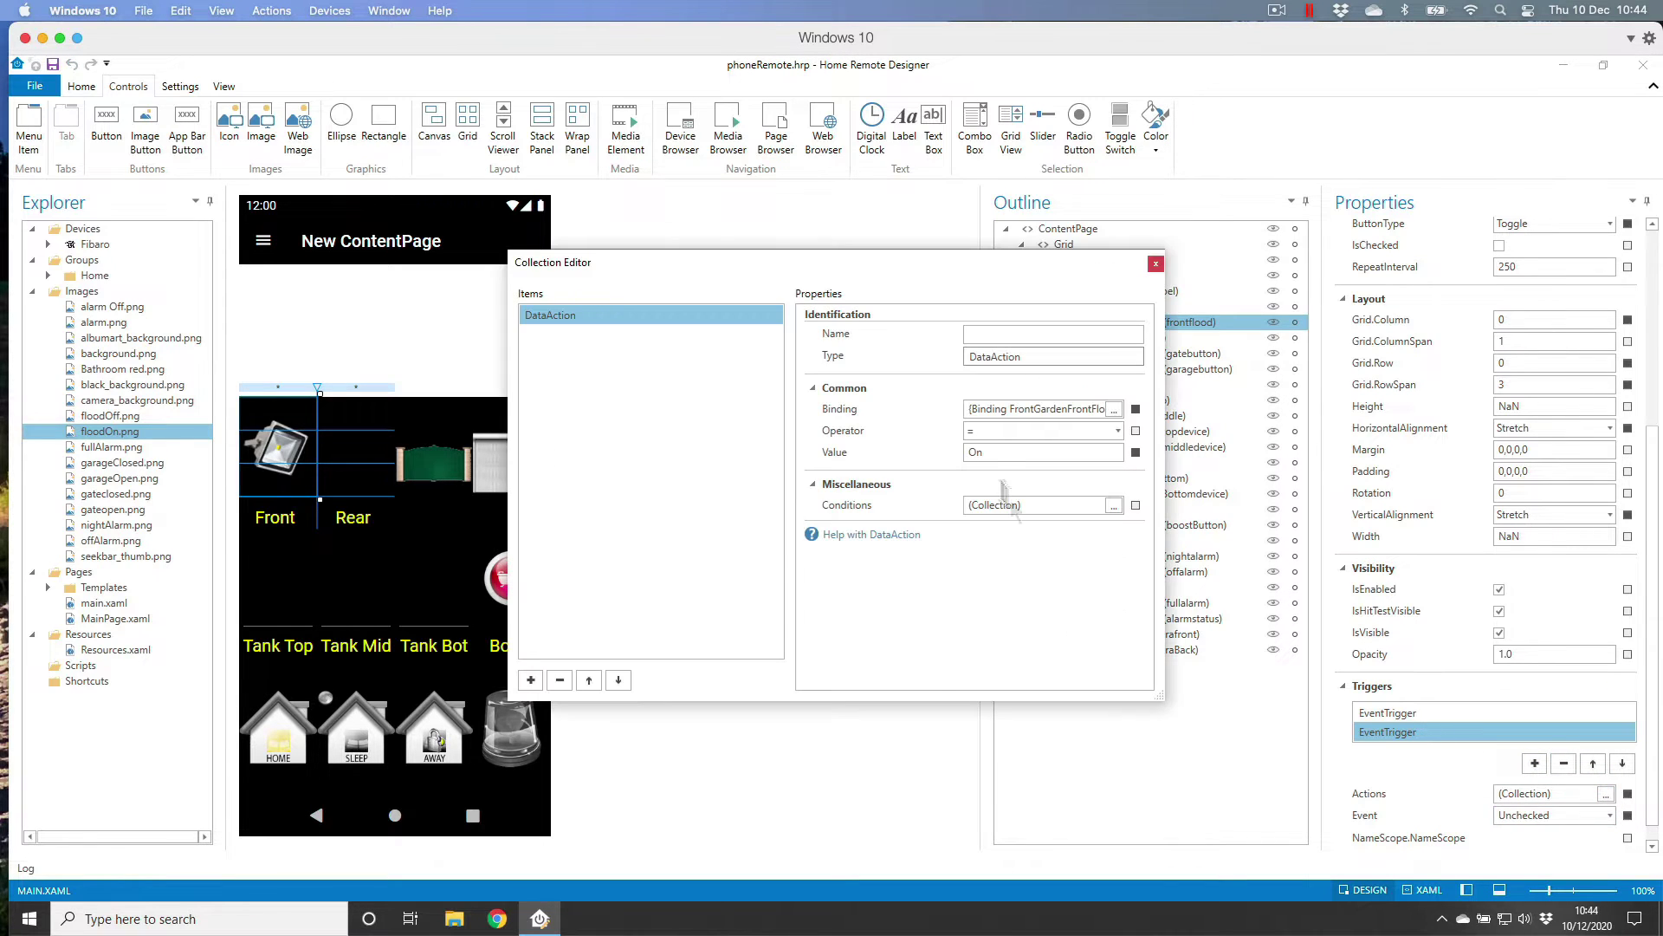
click(994, 452)
text(Off)
click(1157, 264)
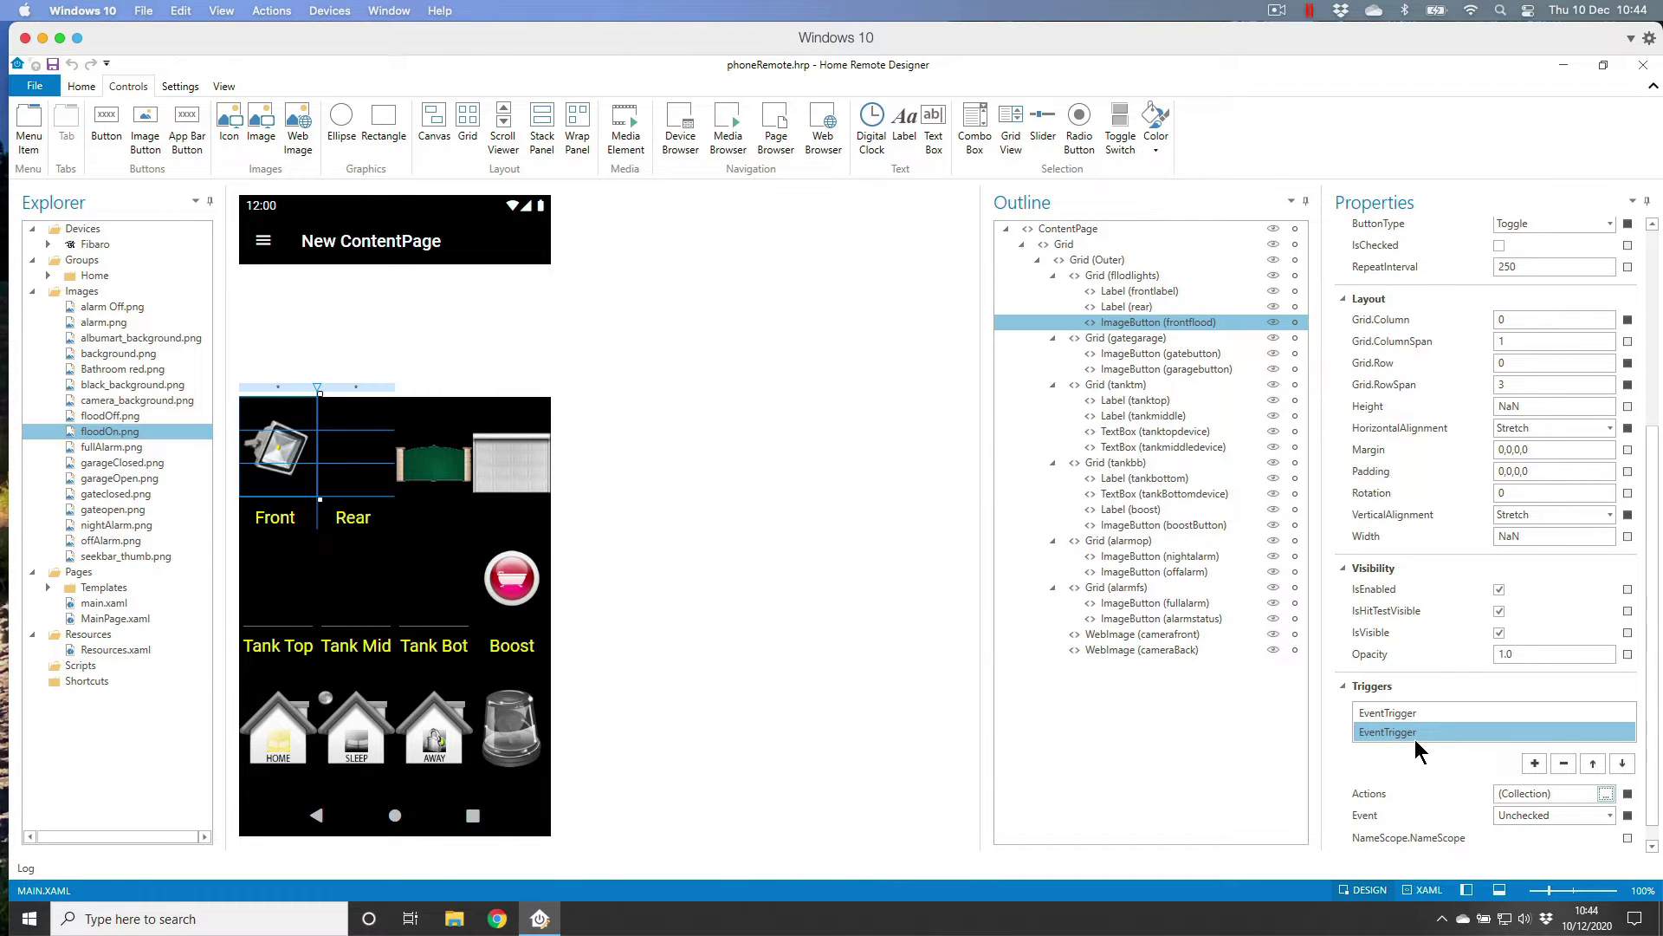
click(1397, 713)
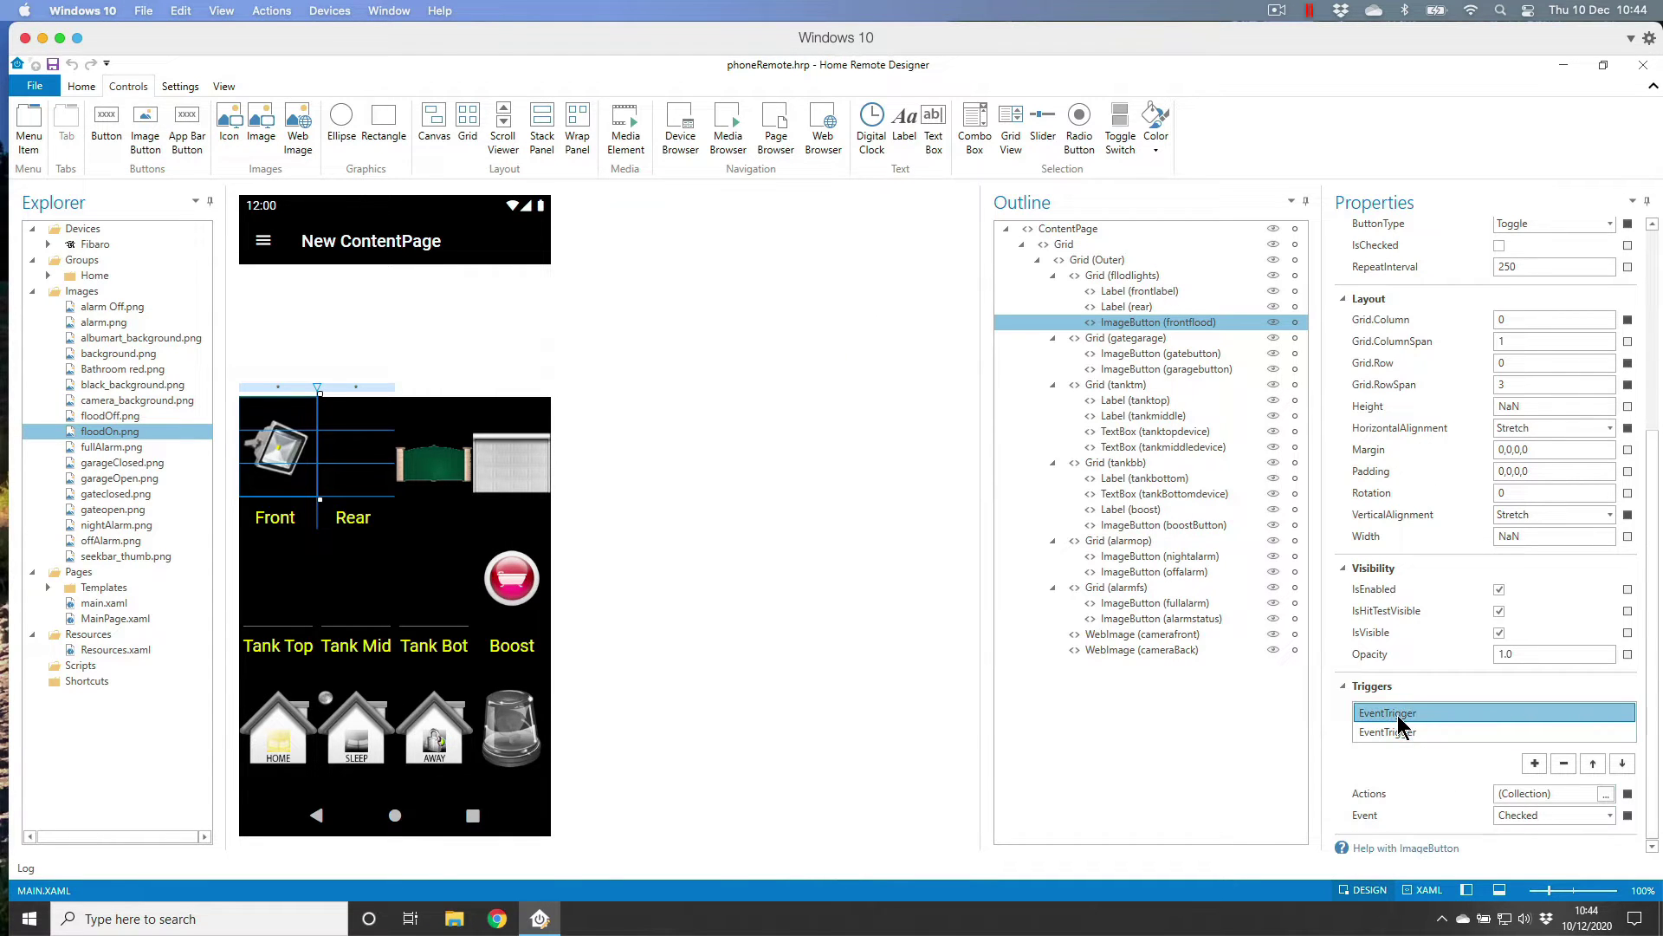
click(1399, 741)
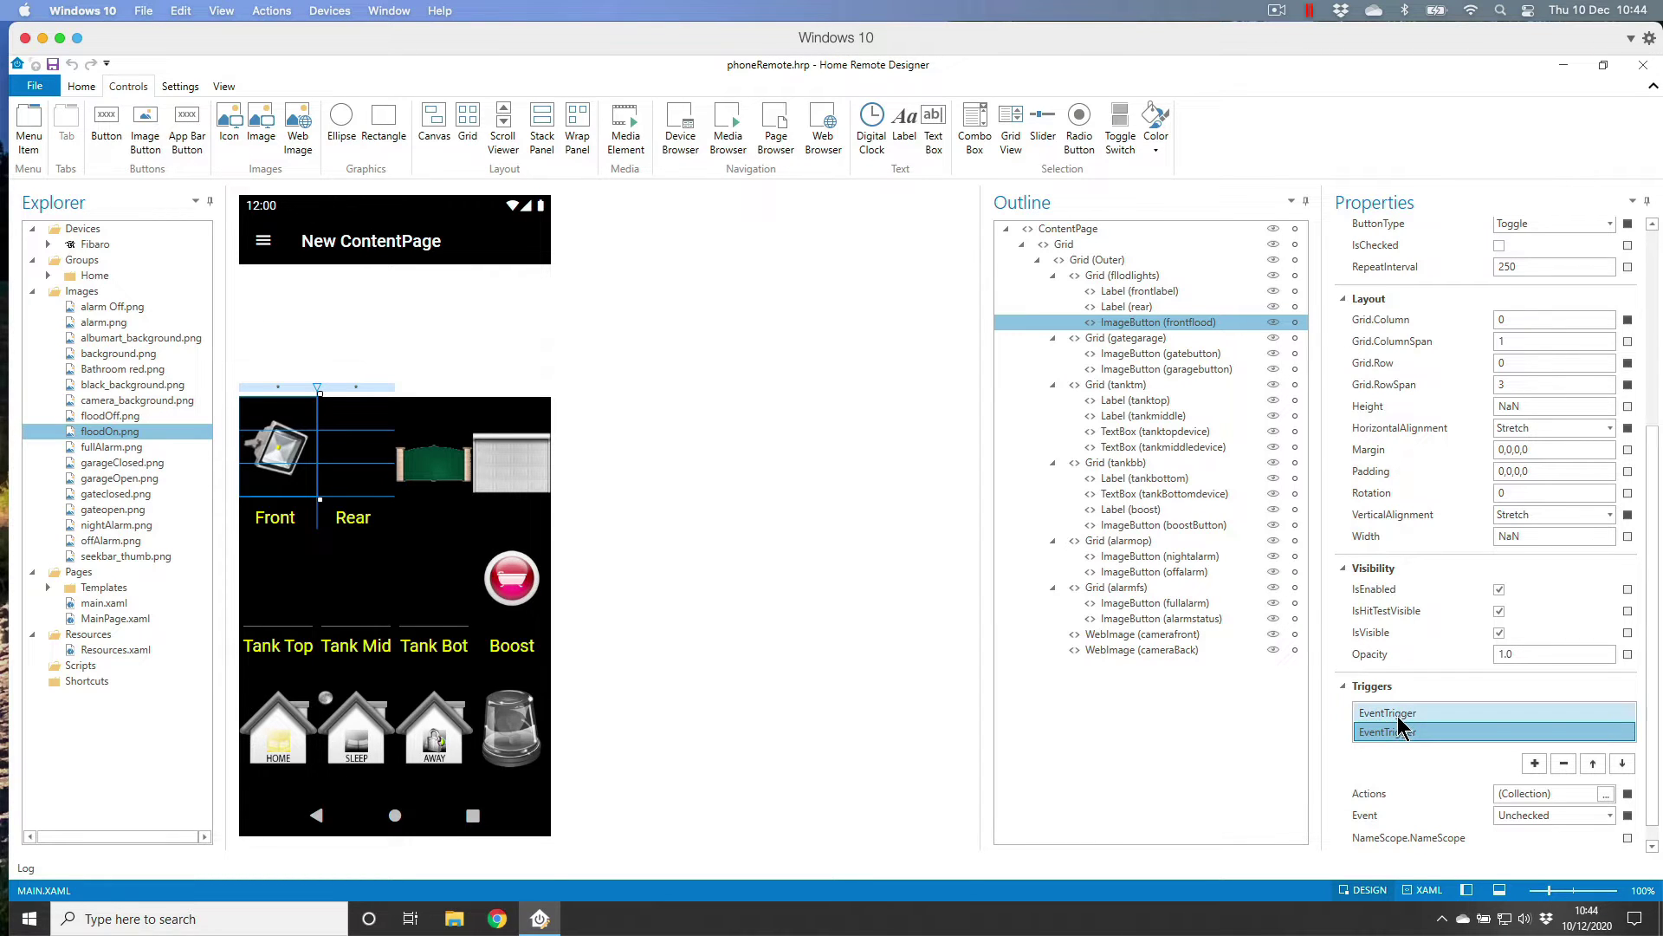
click(1396, 715)
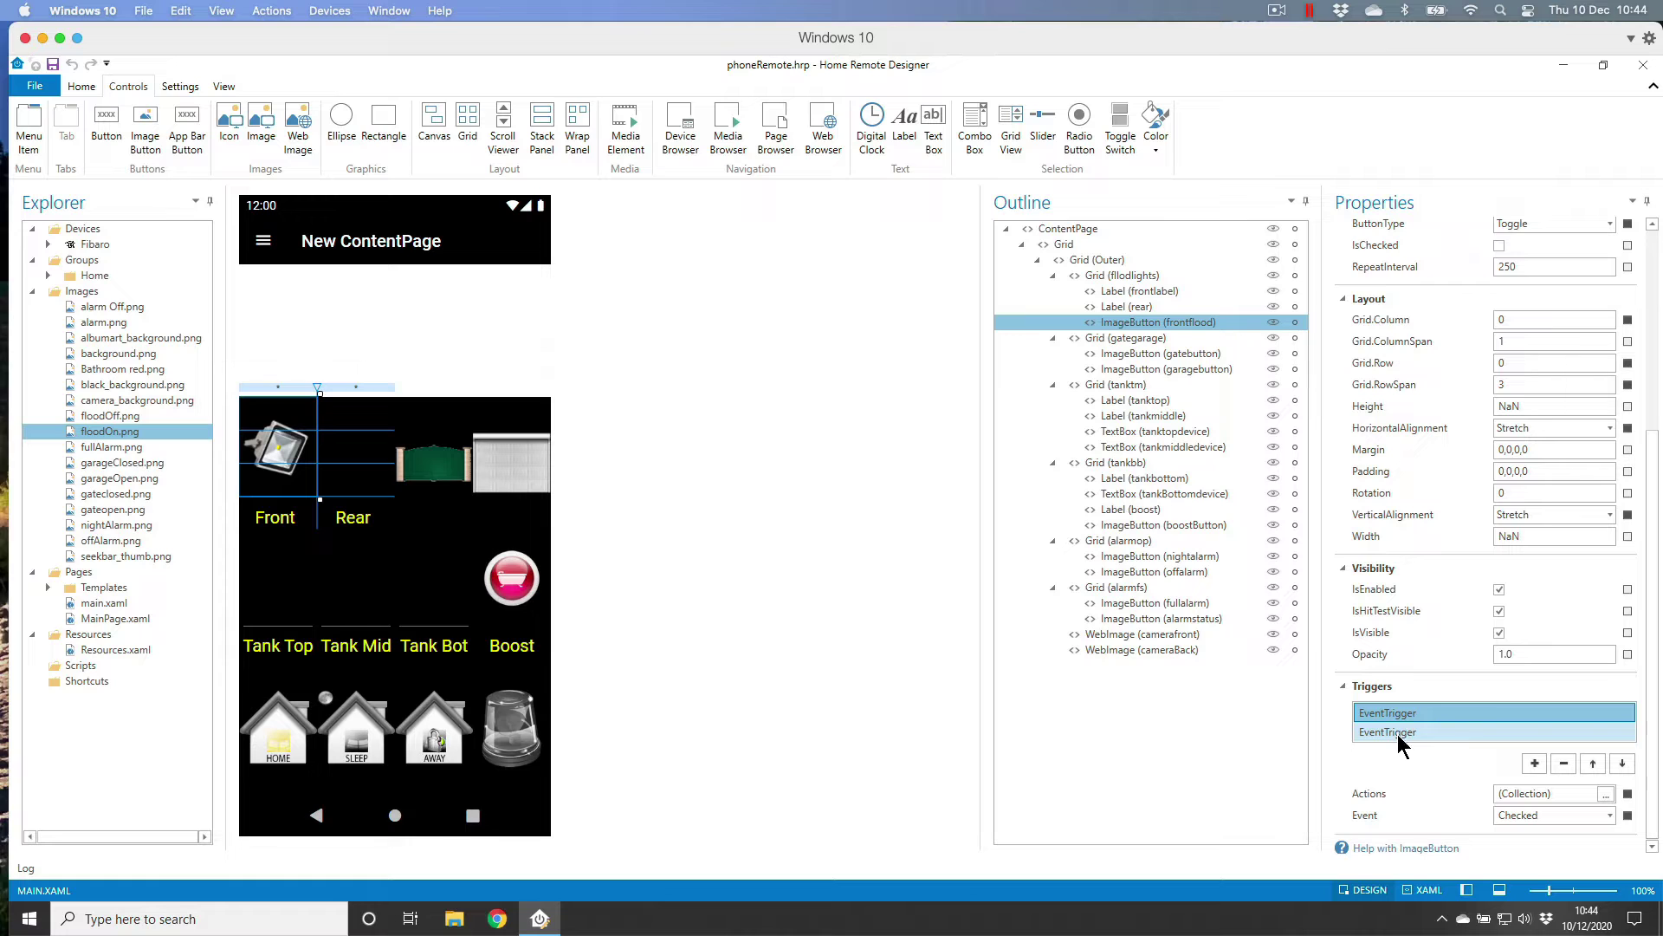
click(1398, 735)
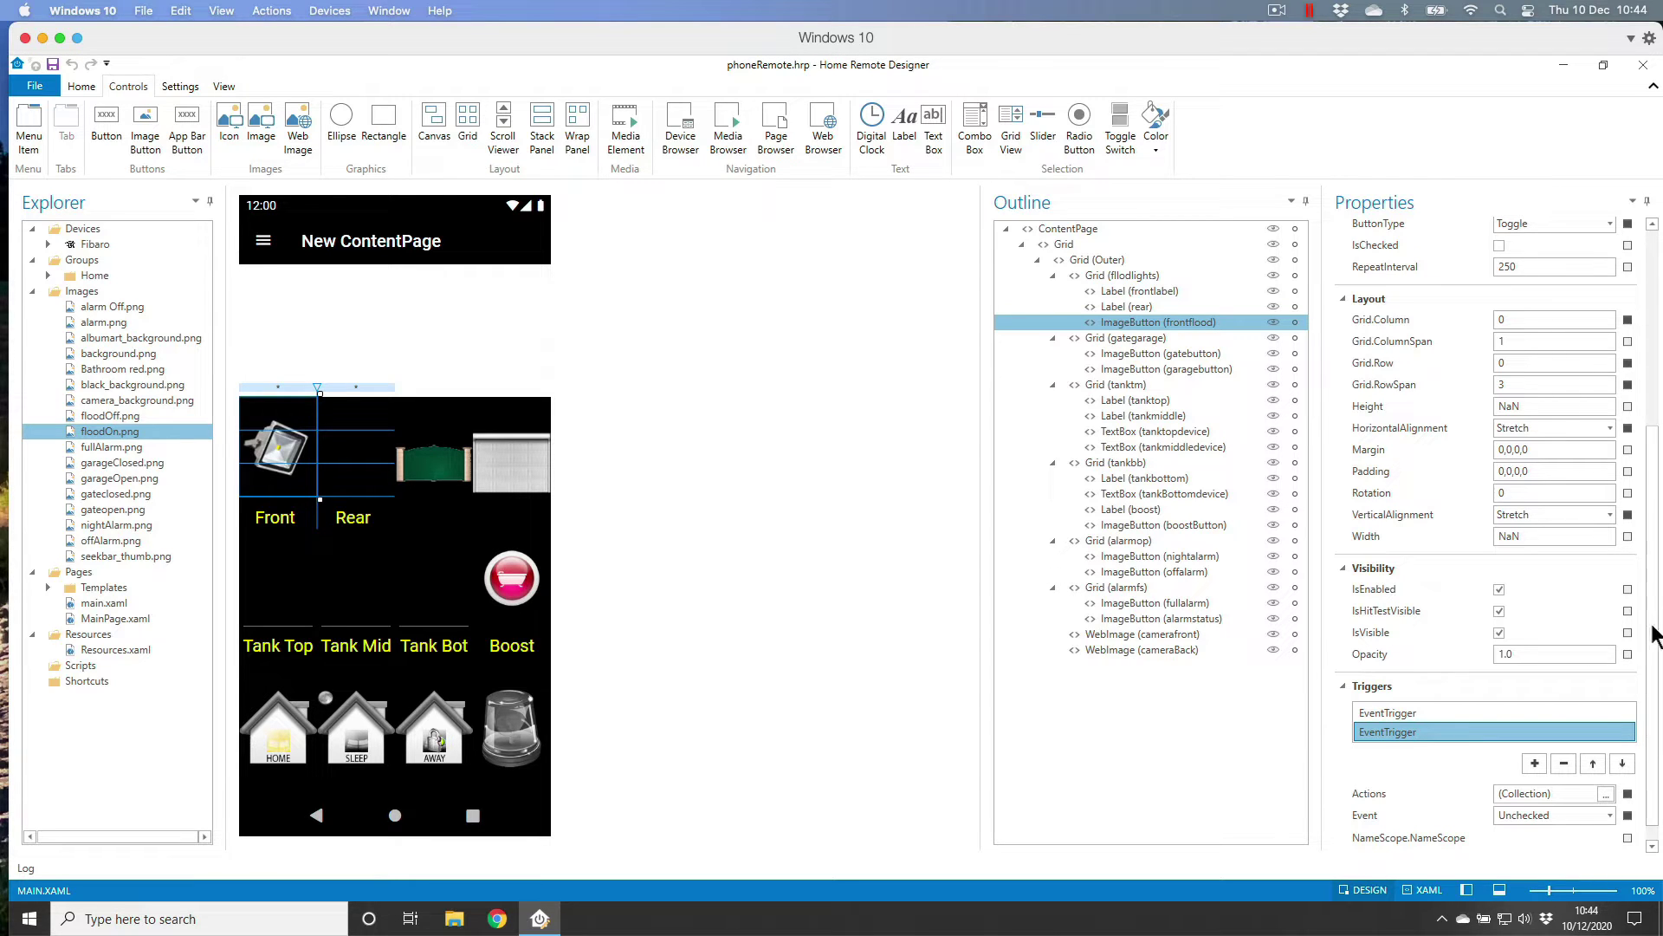
Add a data trigger to the frontflood button, bound to FrontGardenFrontFlood.Switch with the value On
scroll(1658, 639, down, 1)
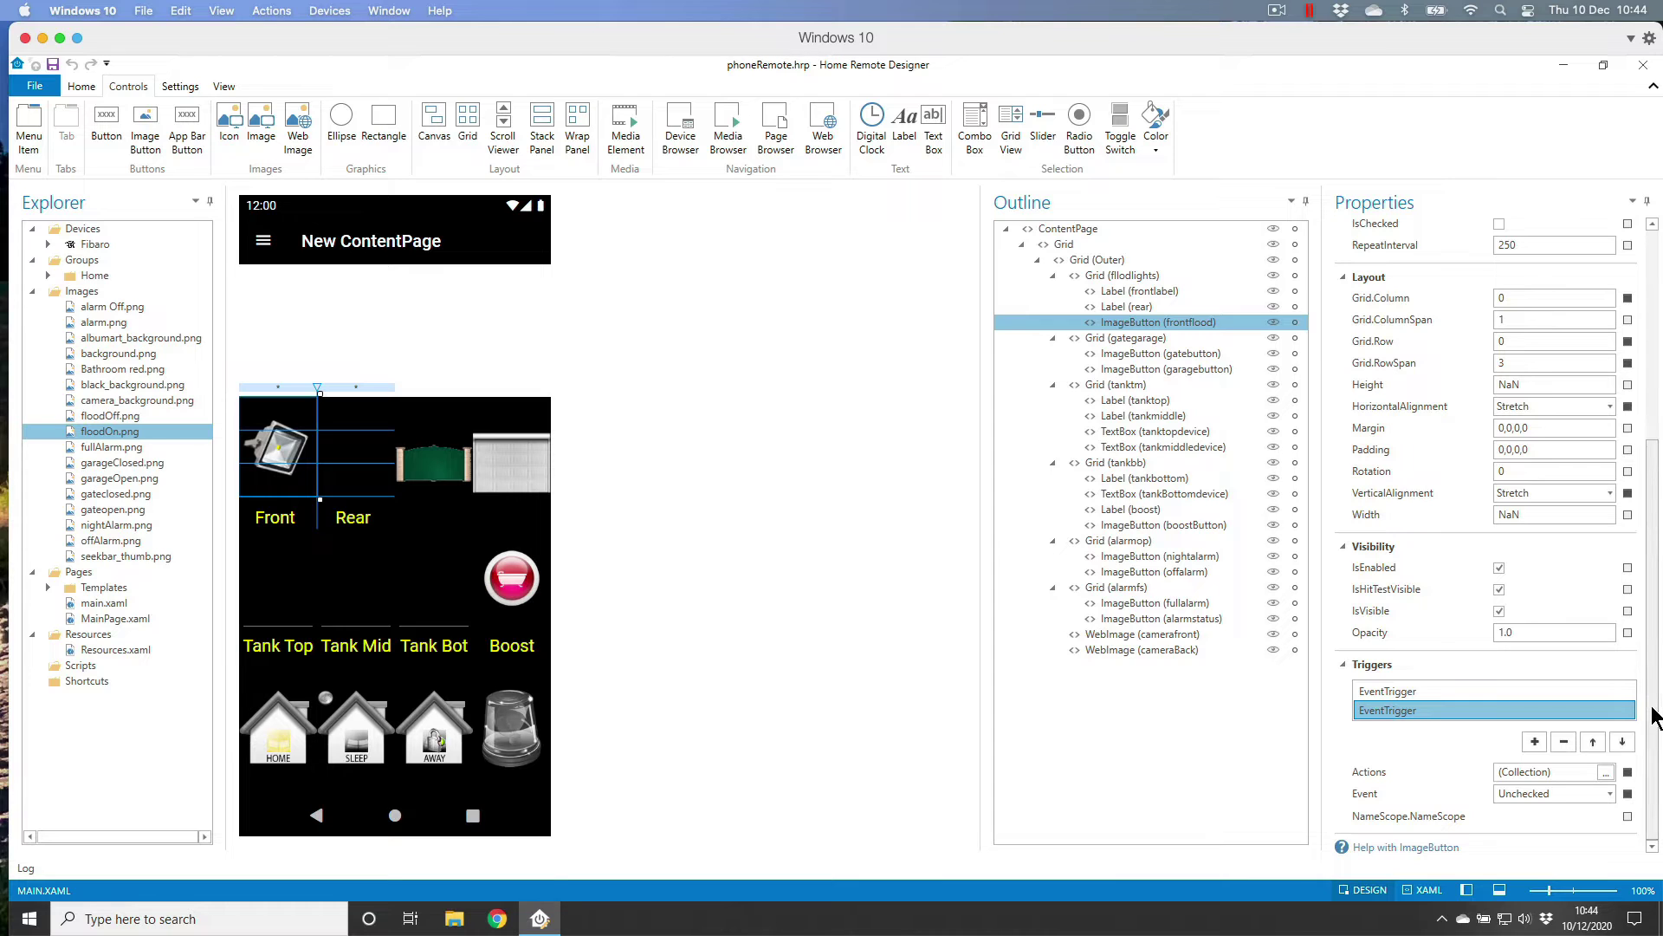
click(1534, 742)
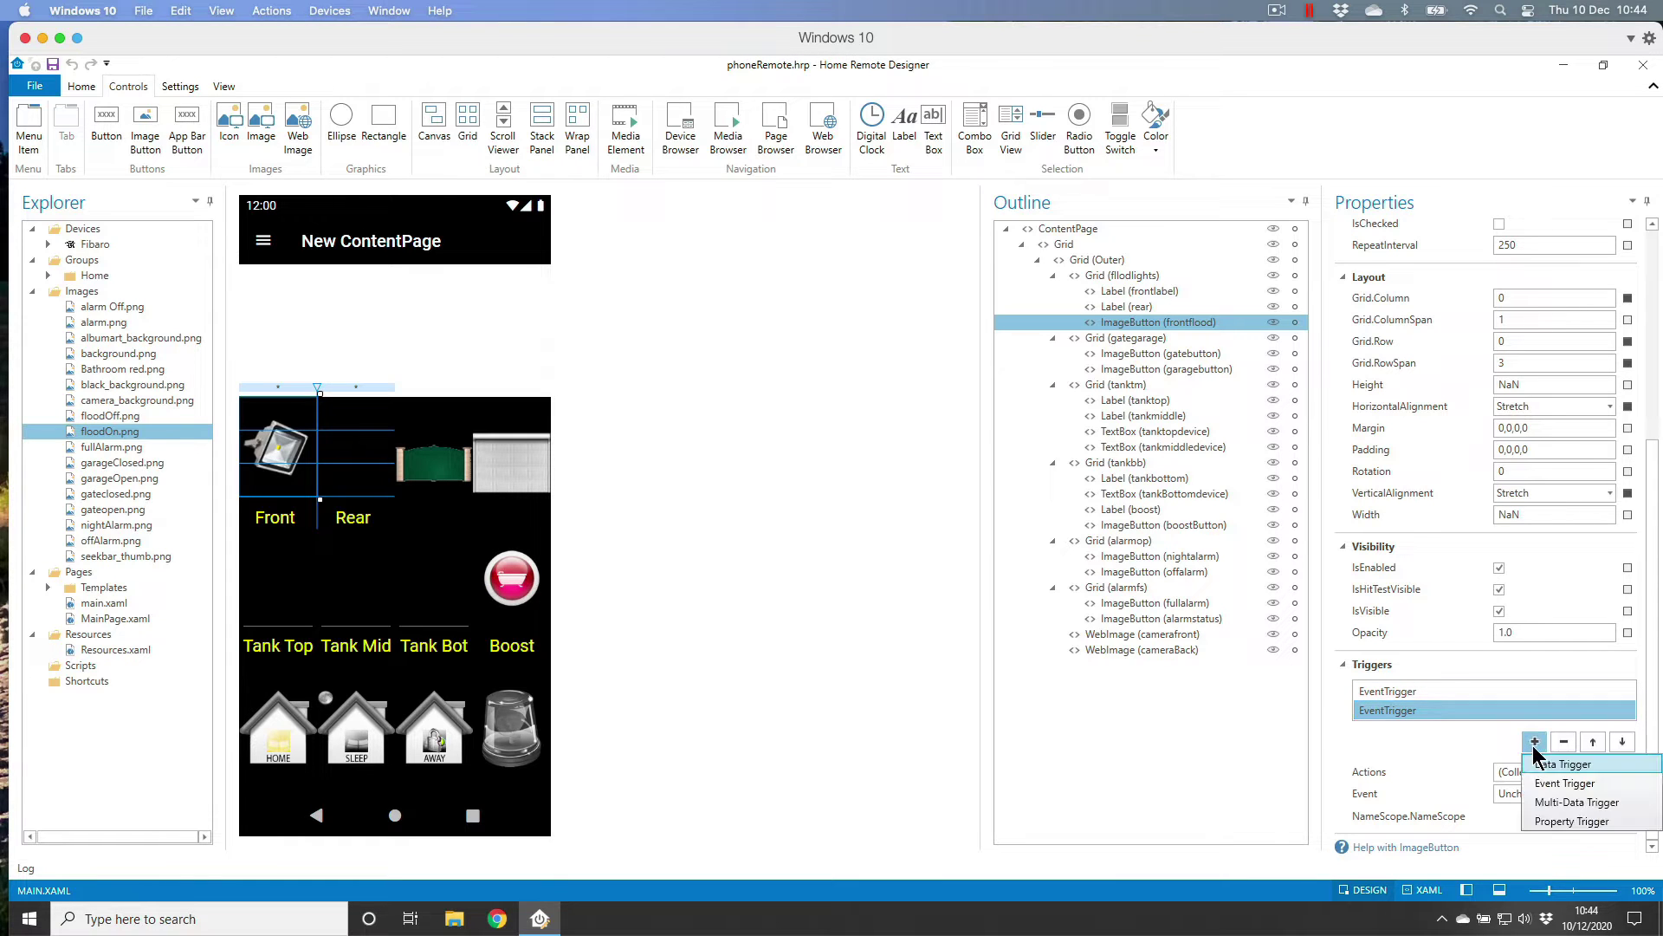
click(1599, 765)
scroll(1516, 767, down, 1)
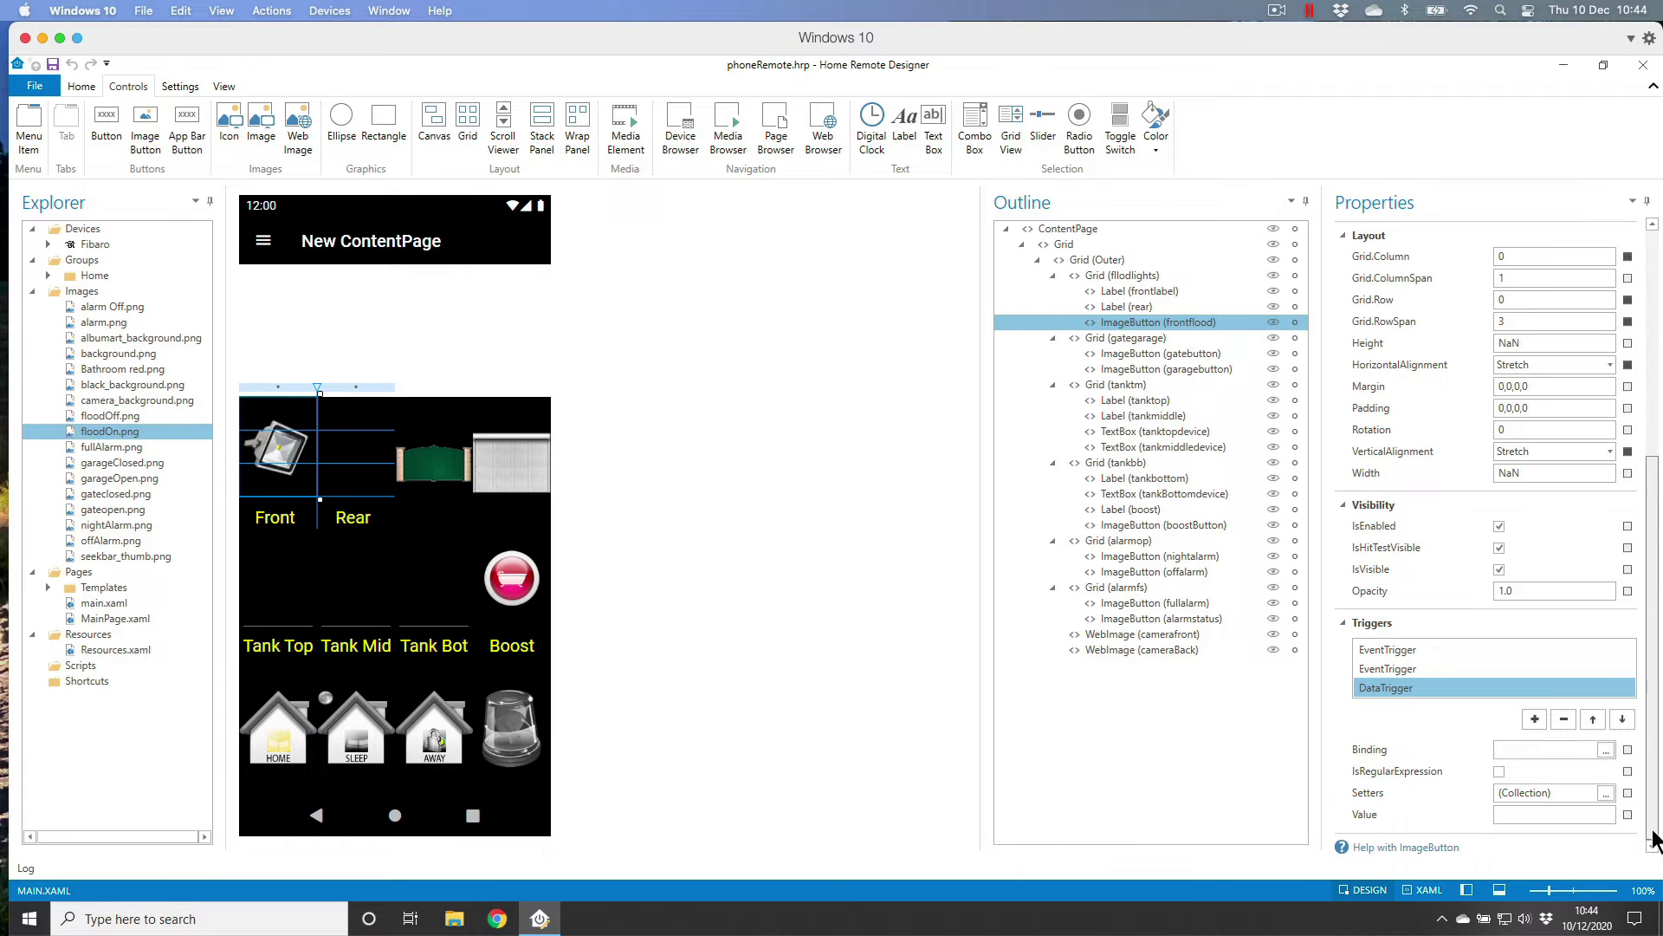
click(1603, 751)
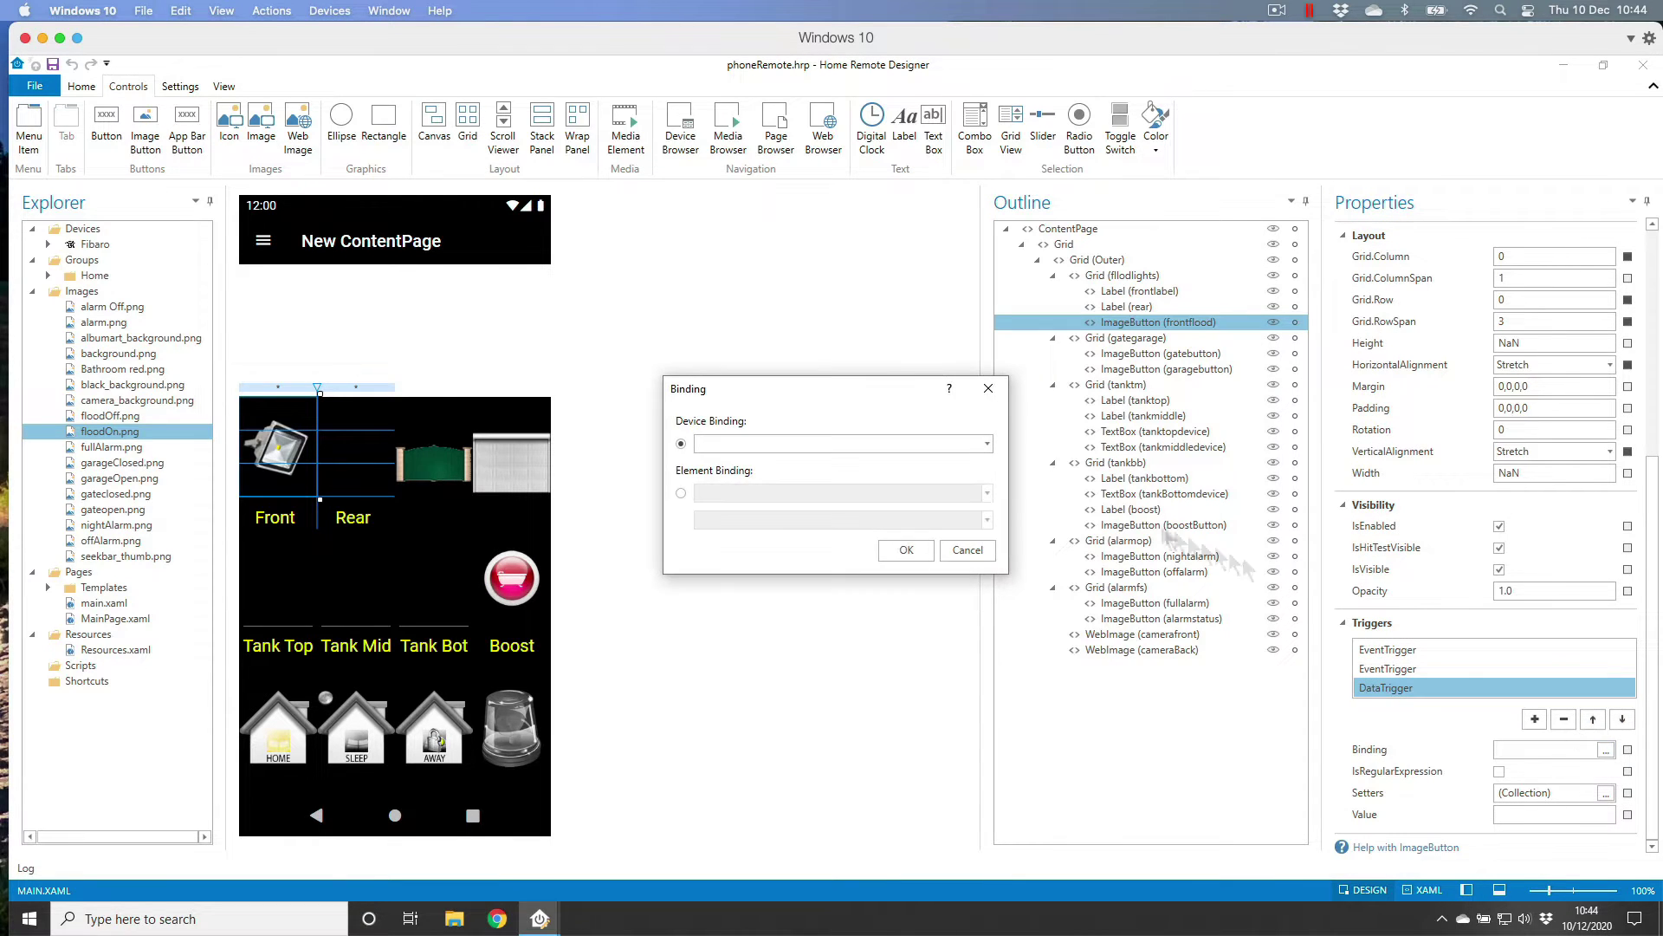
click(962, 448)
text(frontfloo)
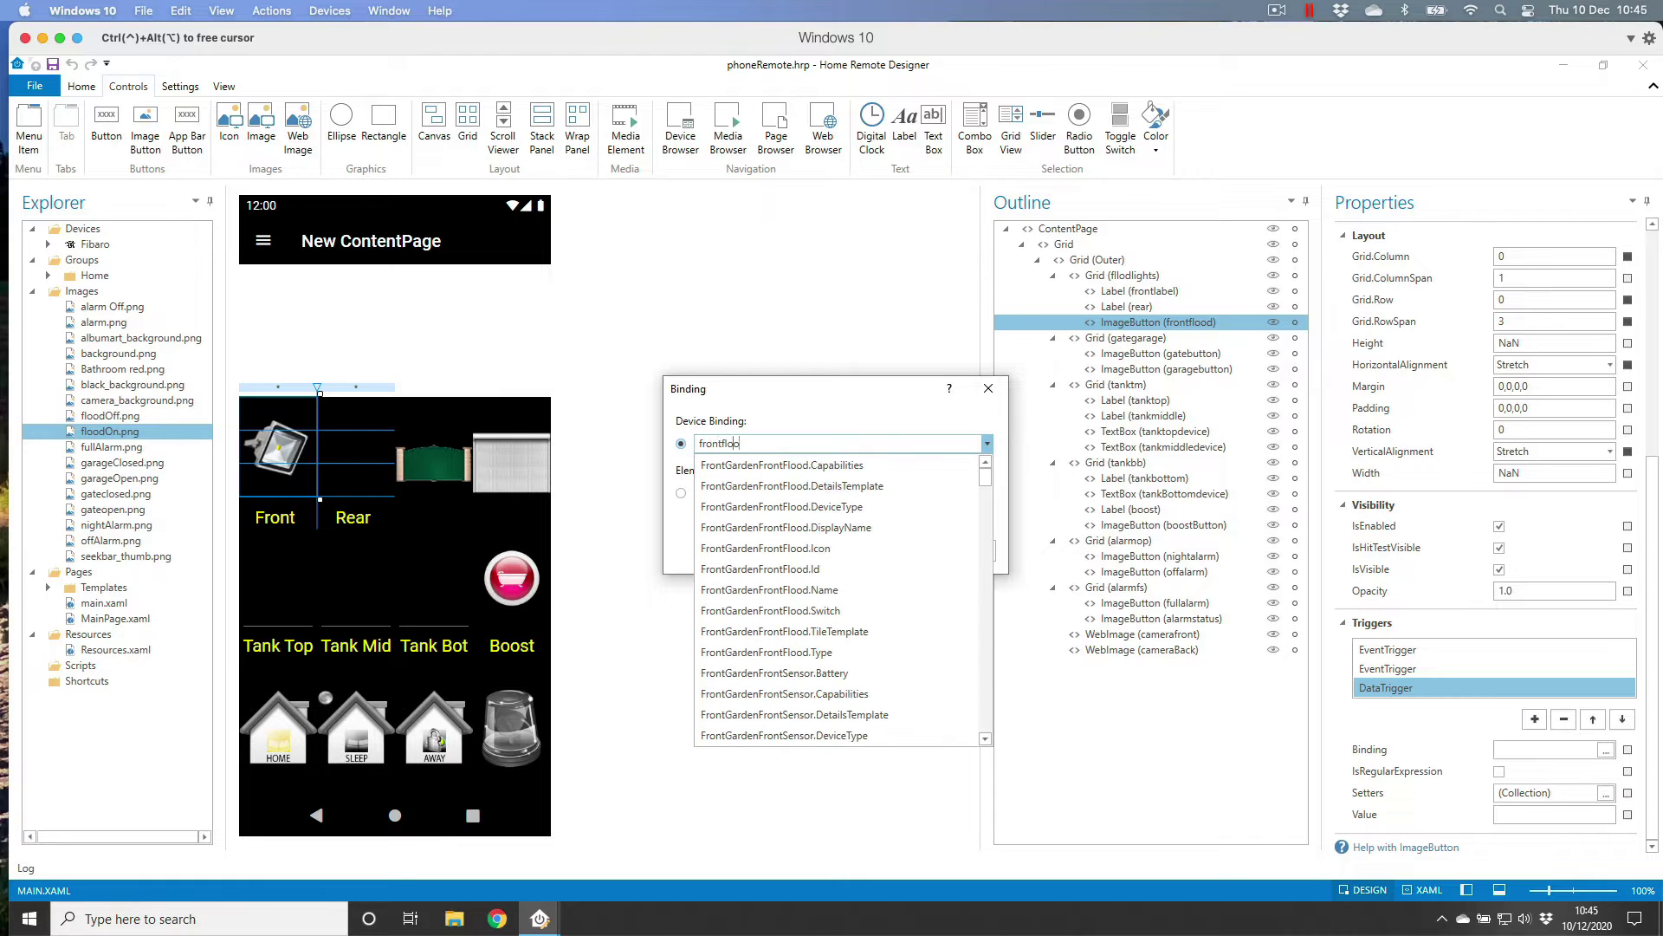
text(d)
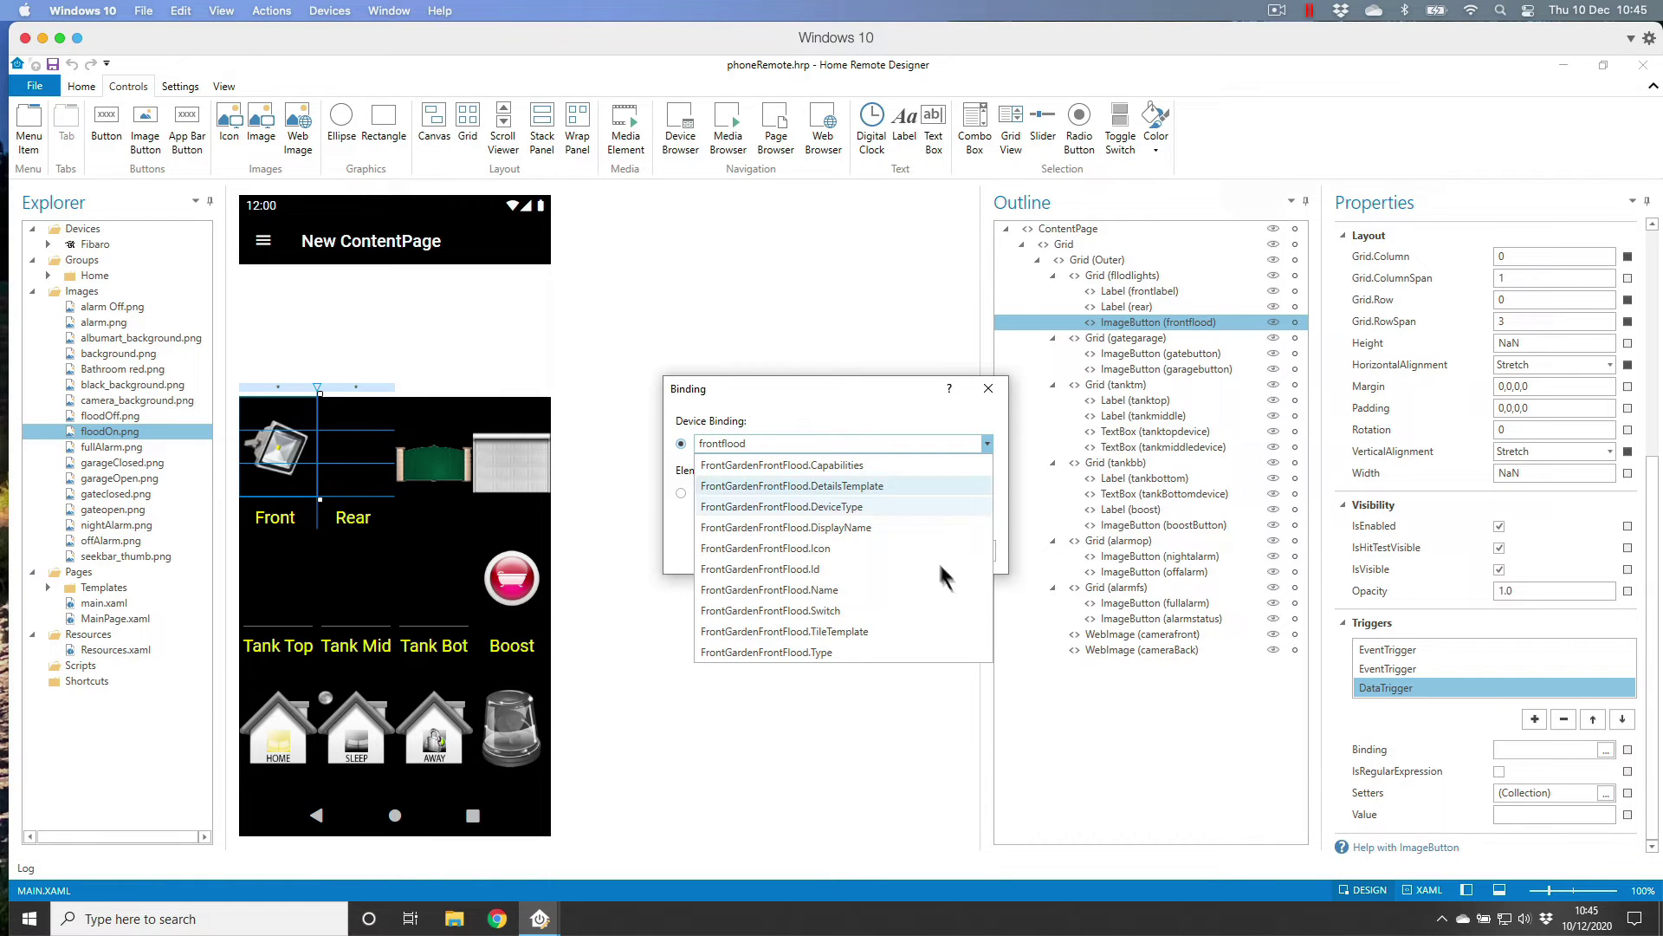
click(844, 610)
click(920, 549)
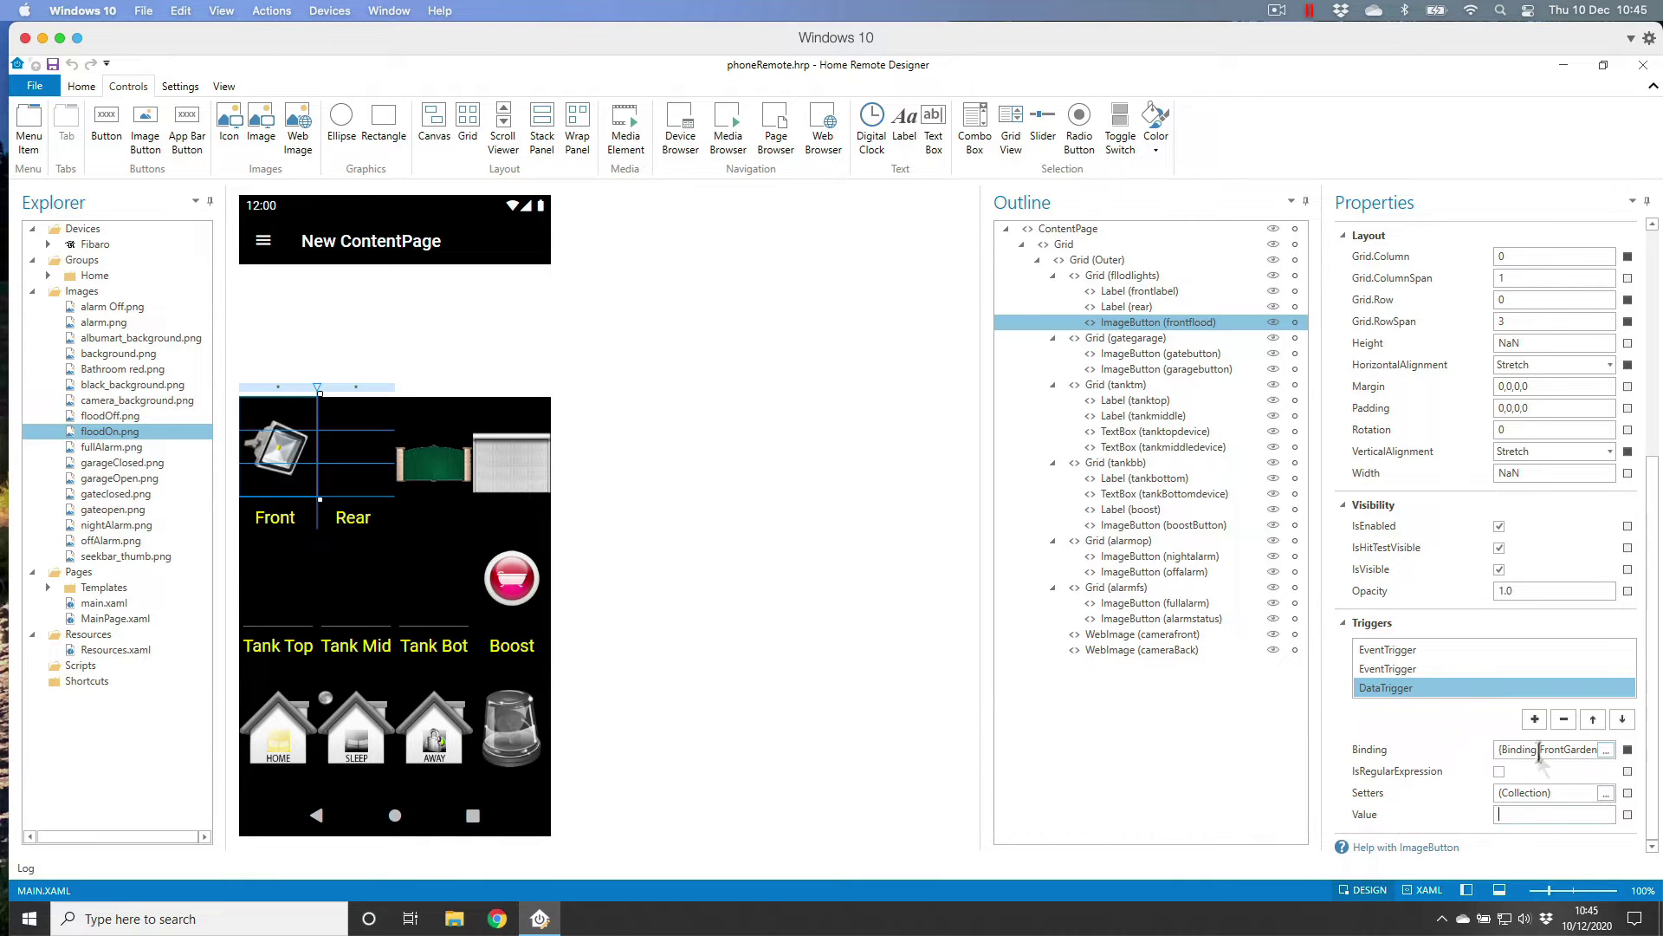
text(On)
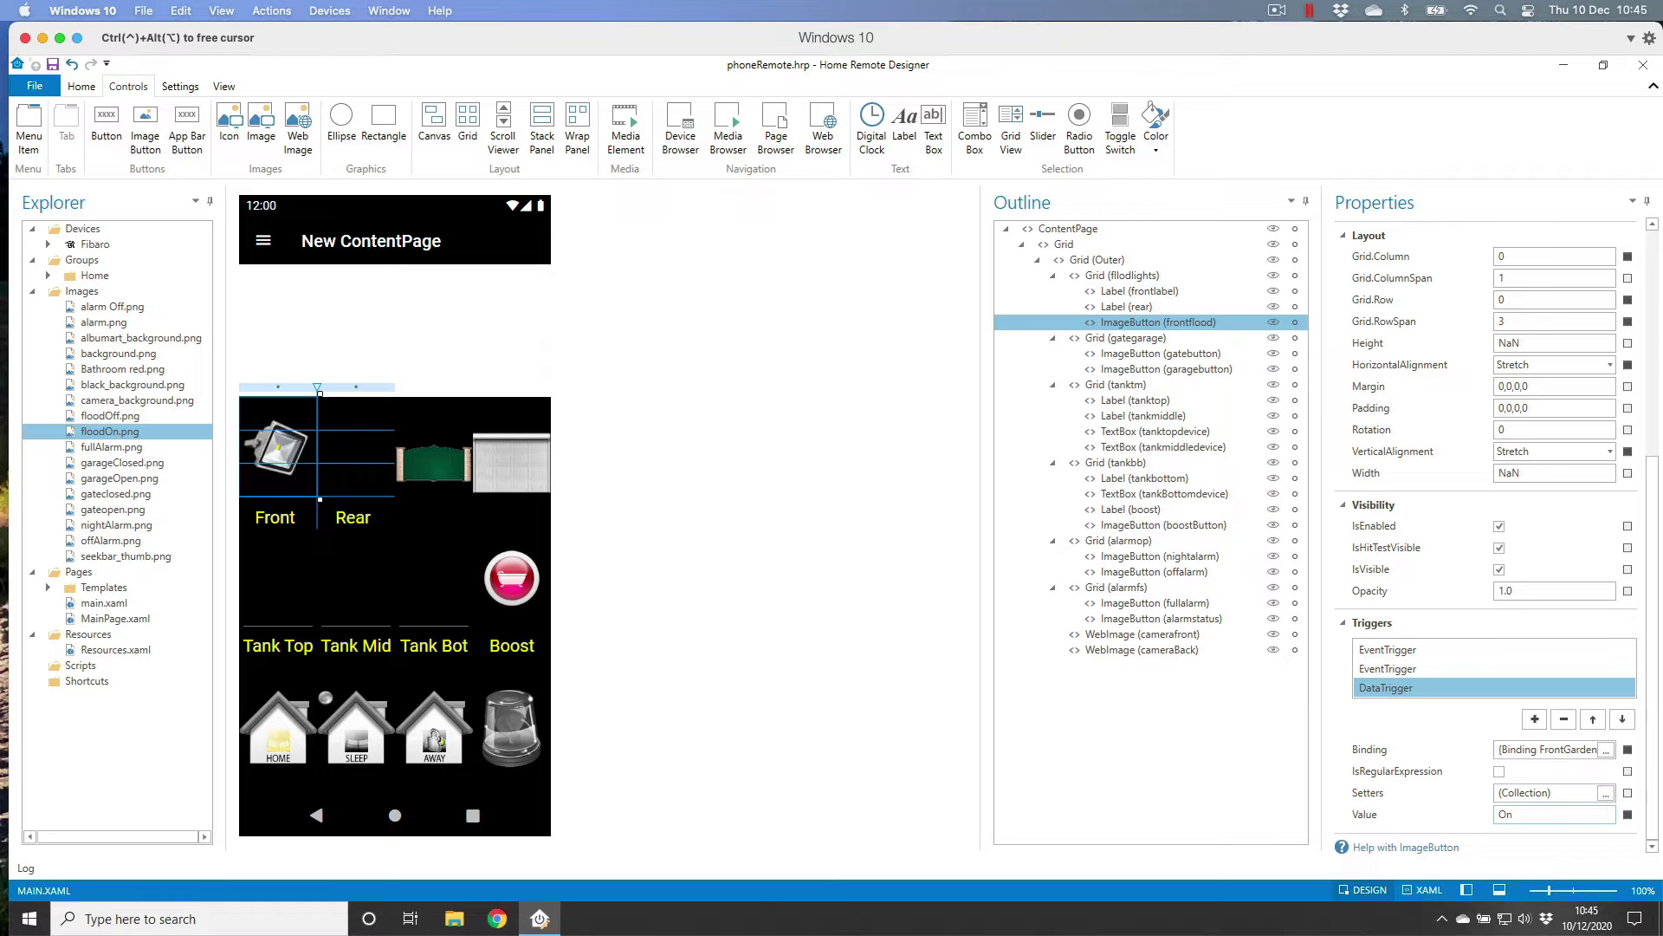
Add a setter to the frontflood button's On data trigger that sets Image to floodOn.png
click(1605, 794)
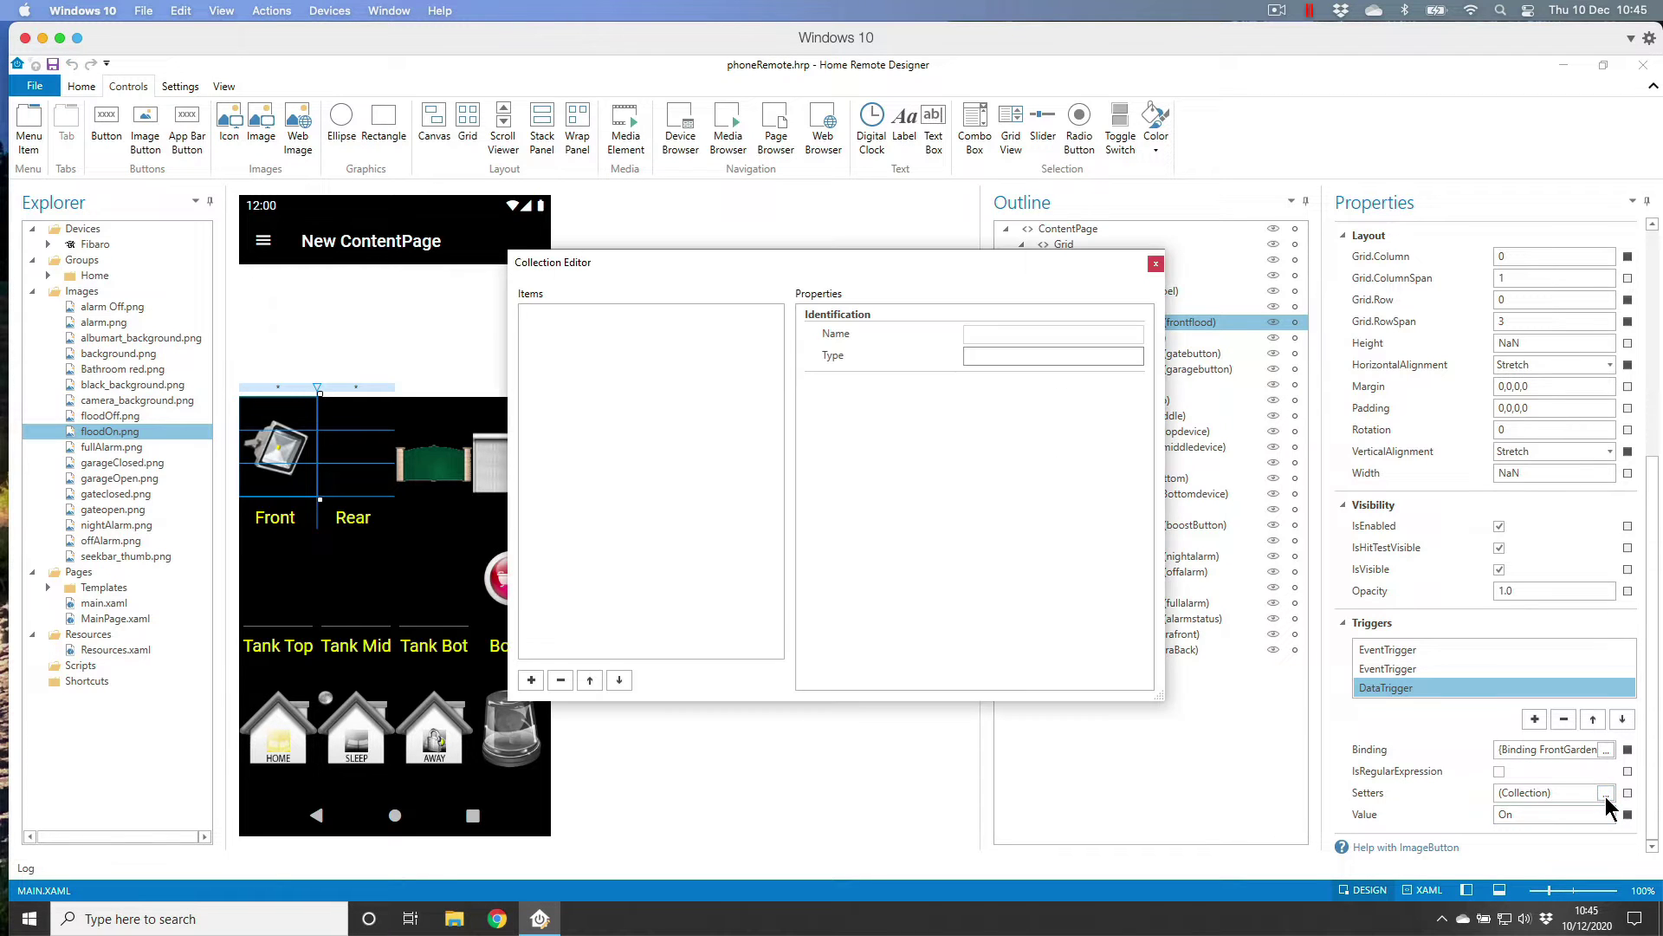
click(531, 681)
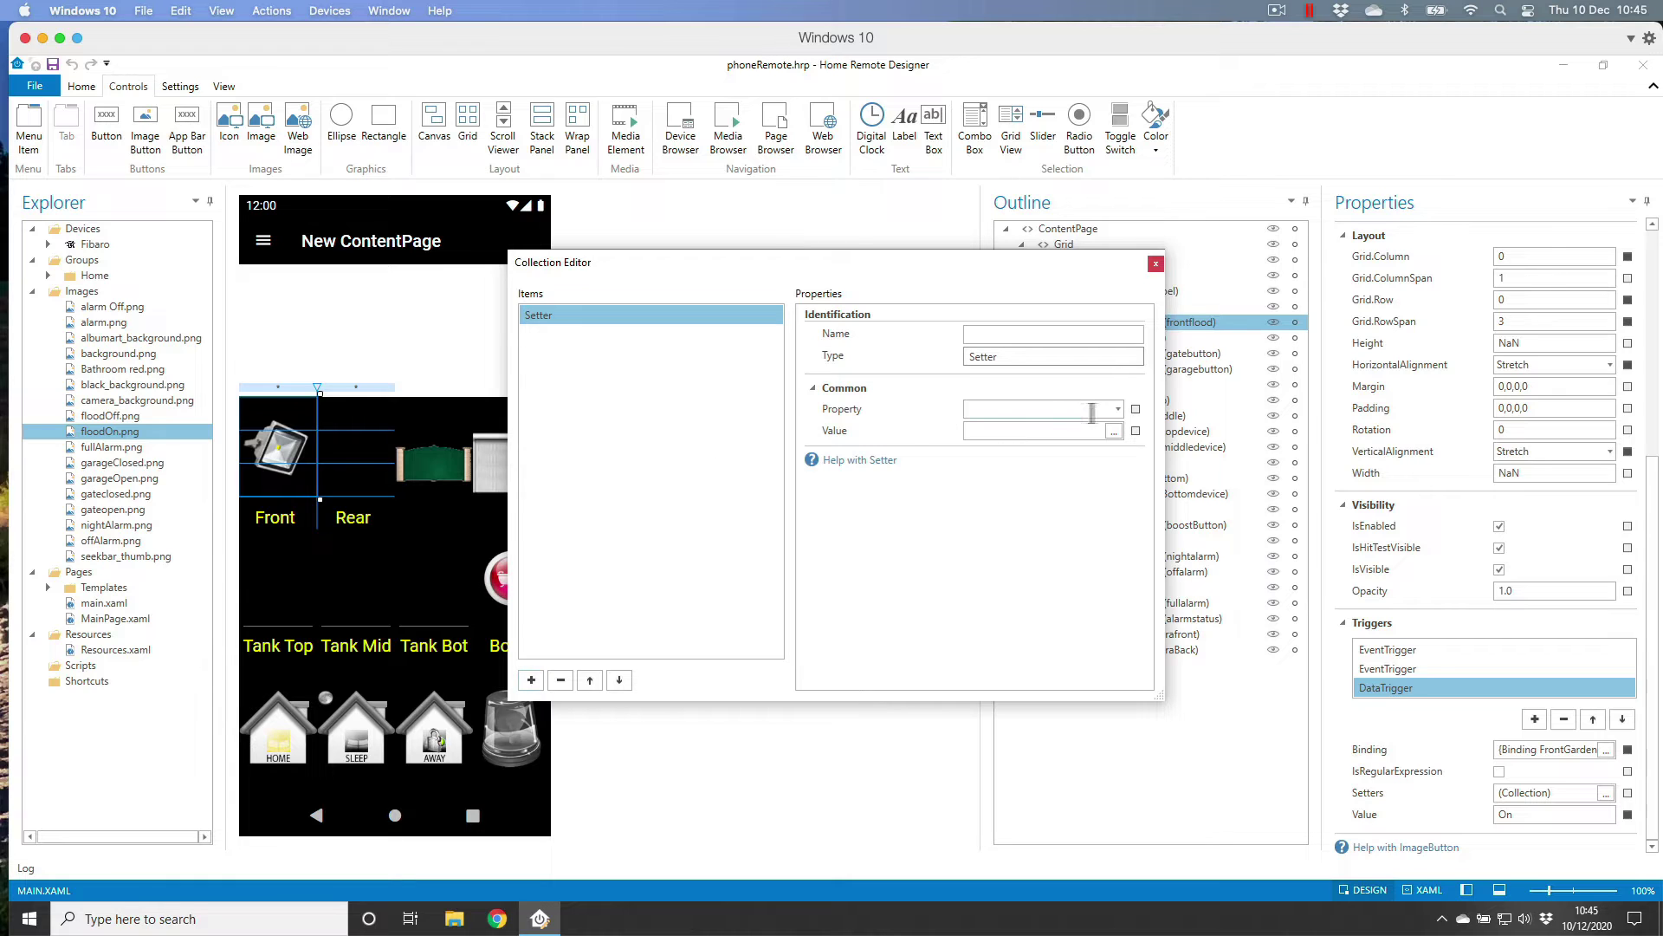
click(1120, 410)
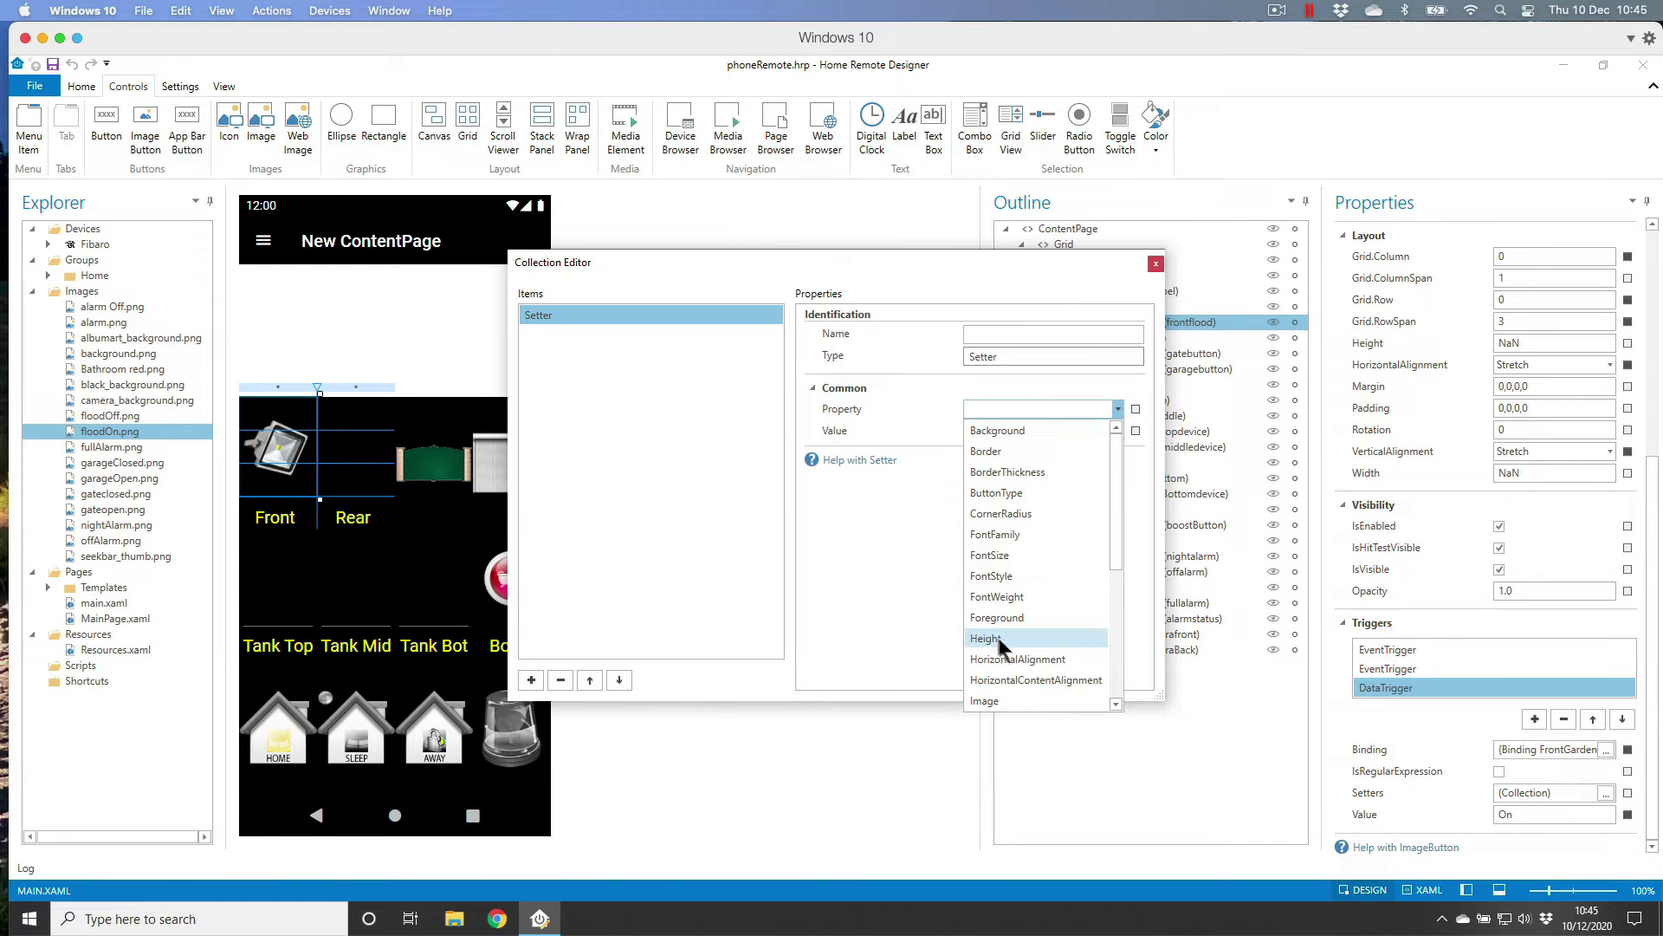
click(996, 700)
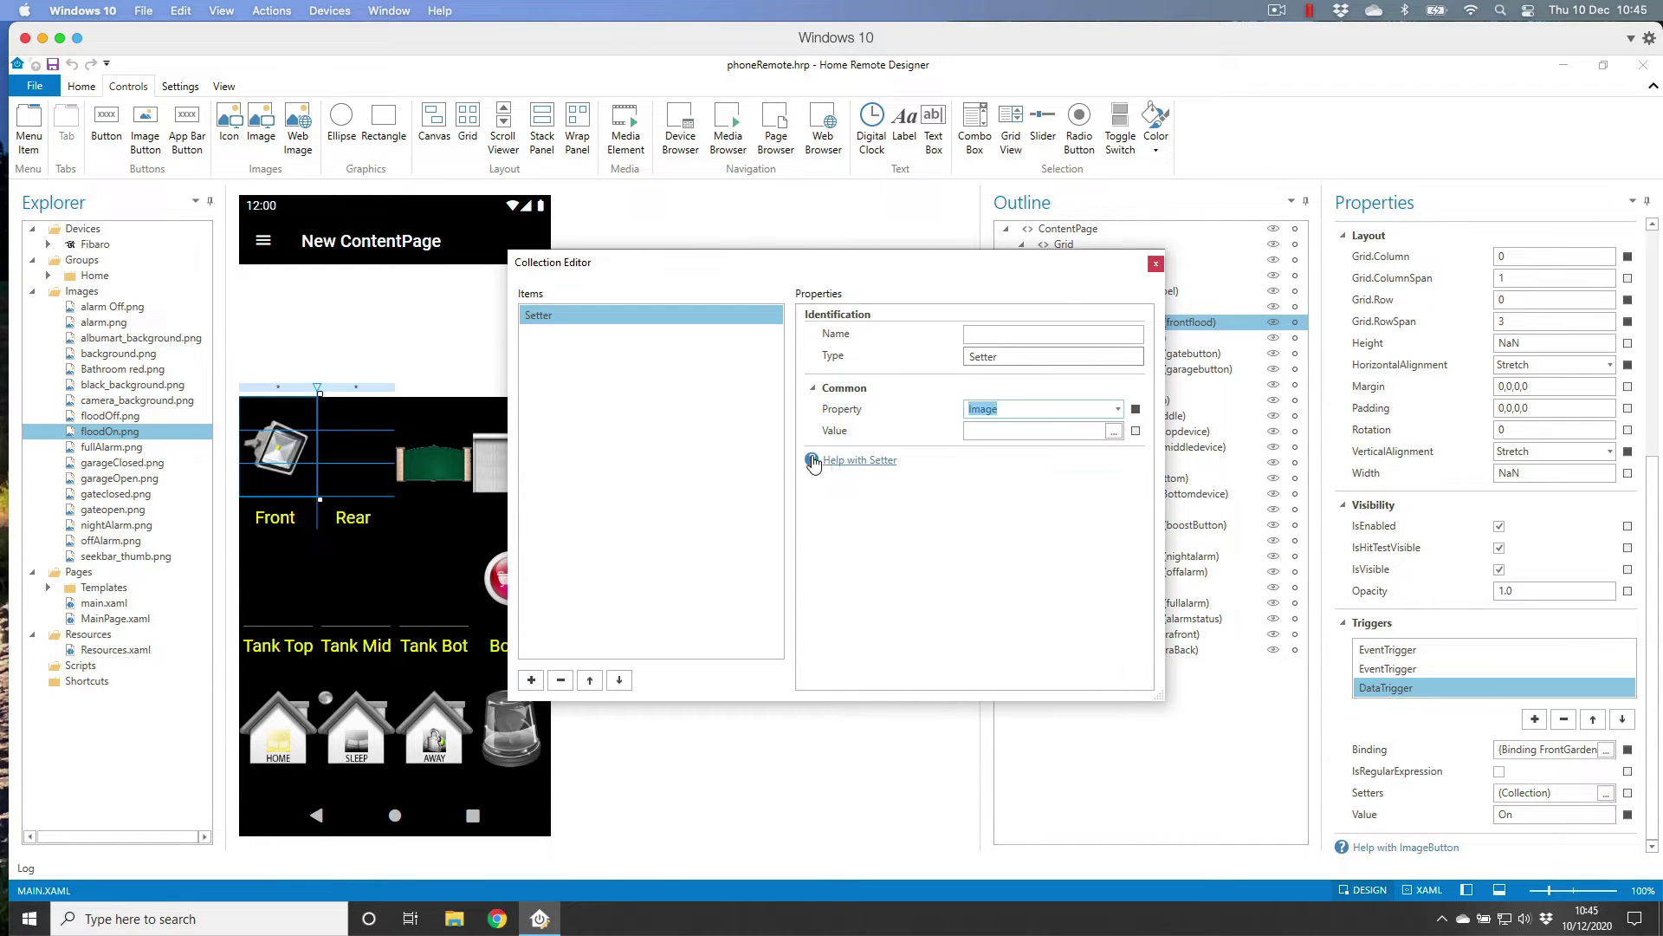
click(1113, 432)
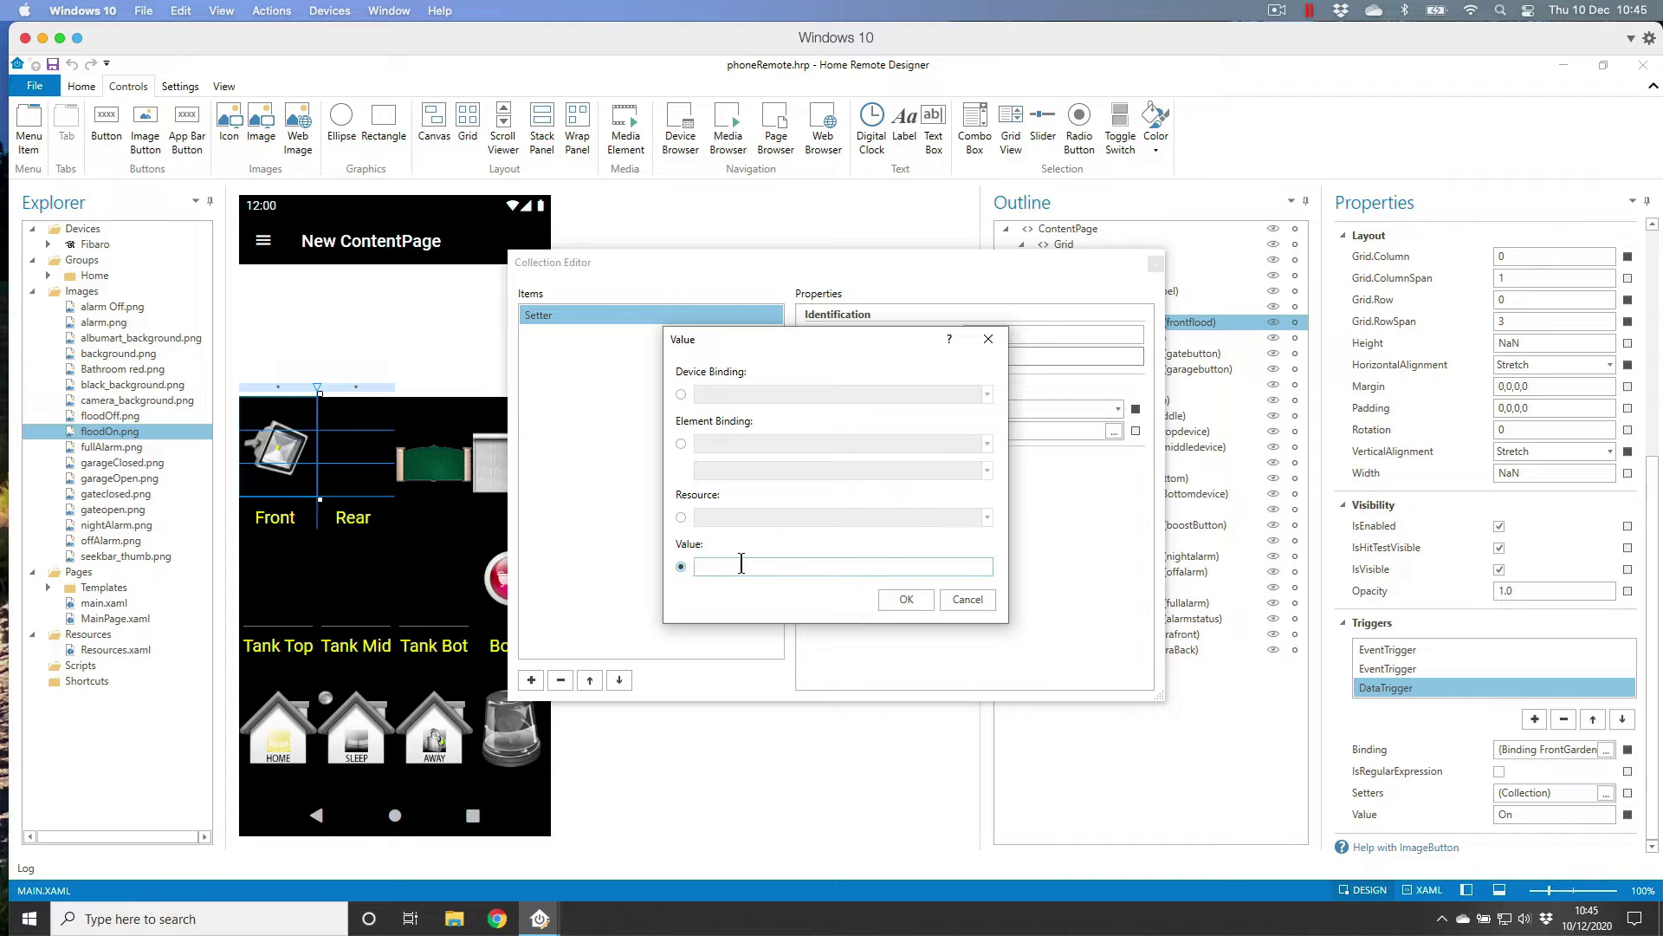
click(740, 564)
text(floodOn.png)
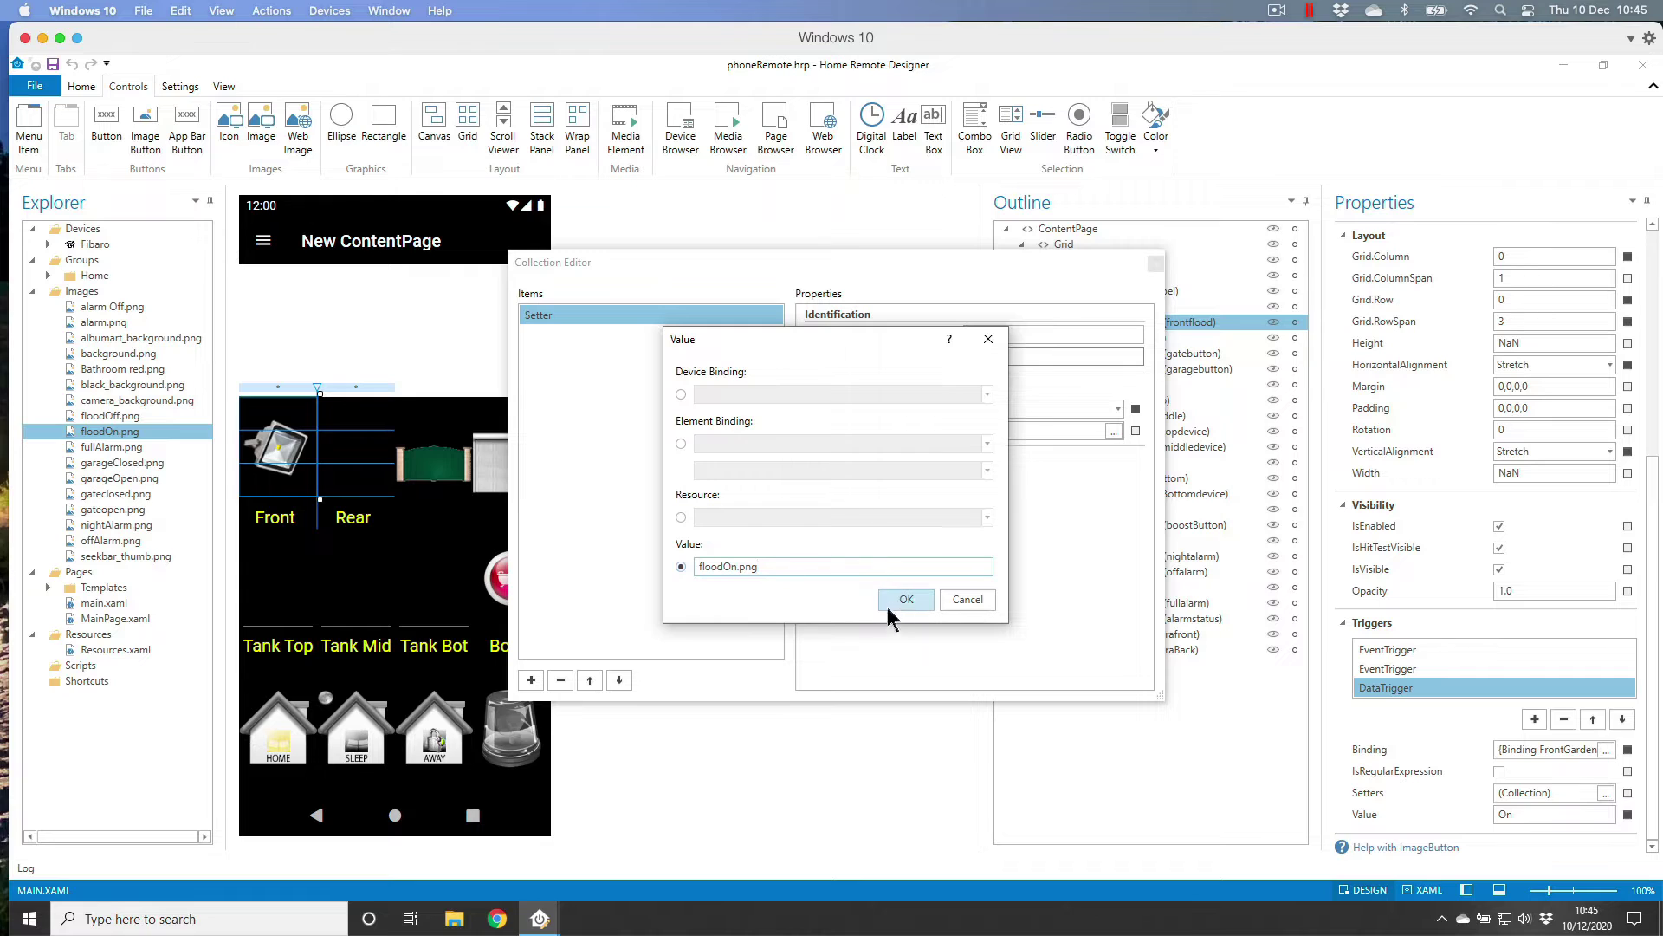
click(901, 597)
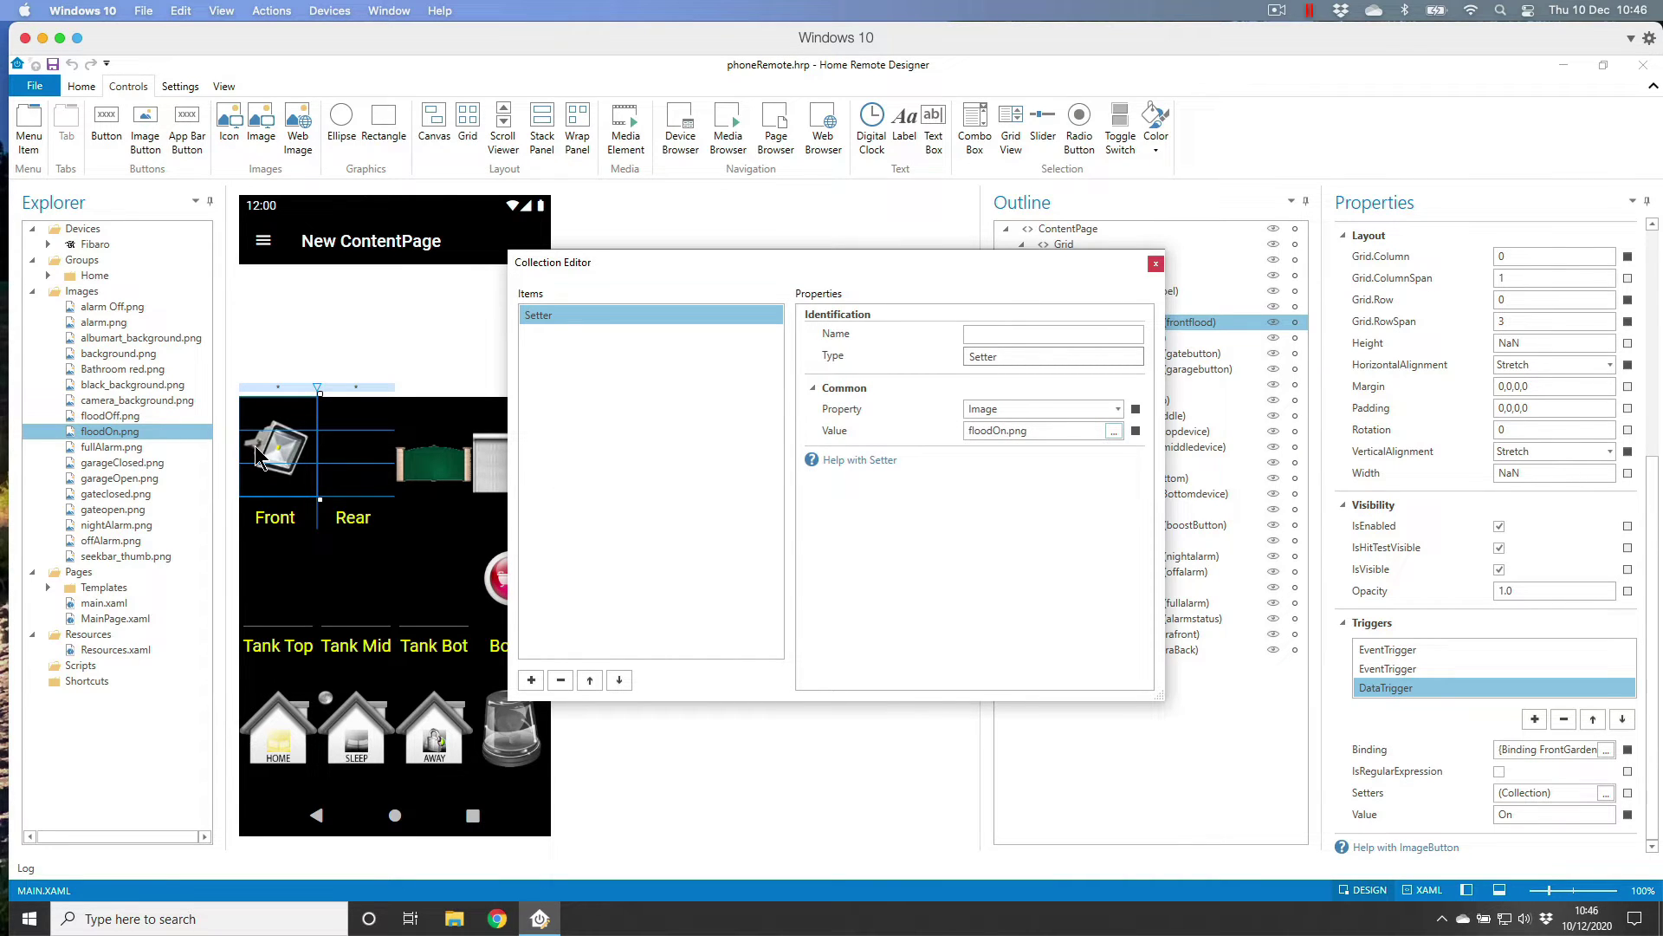
Add a second setter to the On data trigger that sets IsChecked to True, and close the setter collection
click(531, 679)
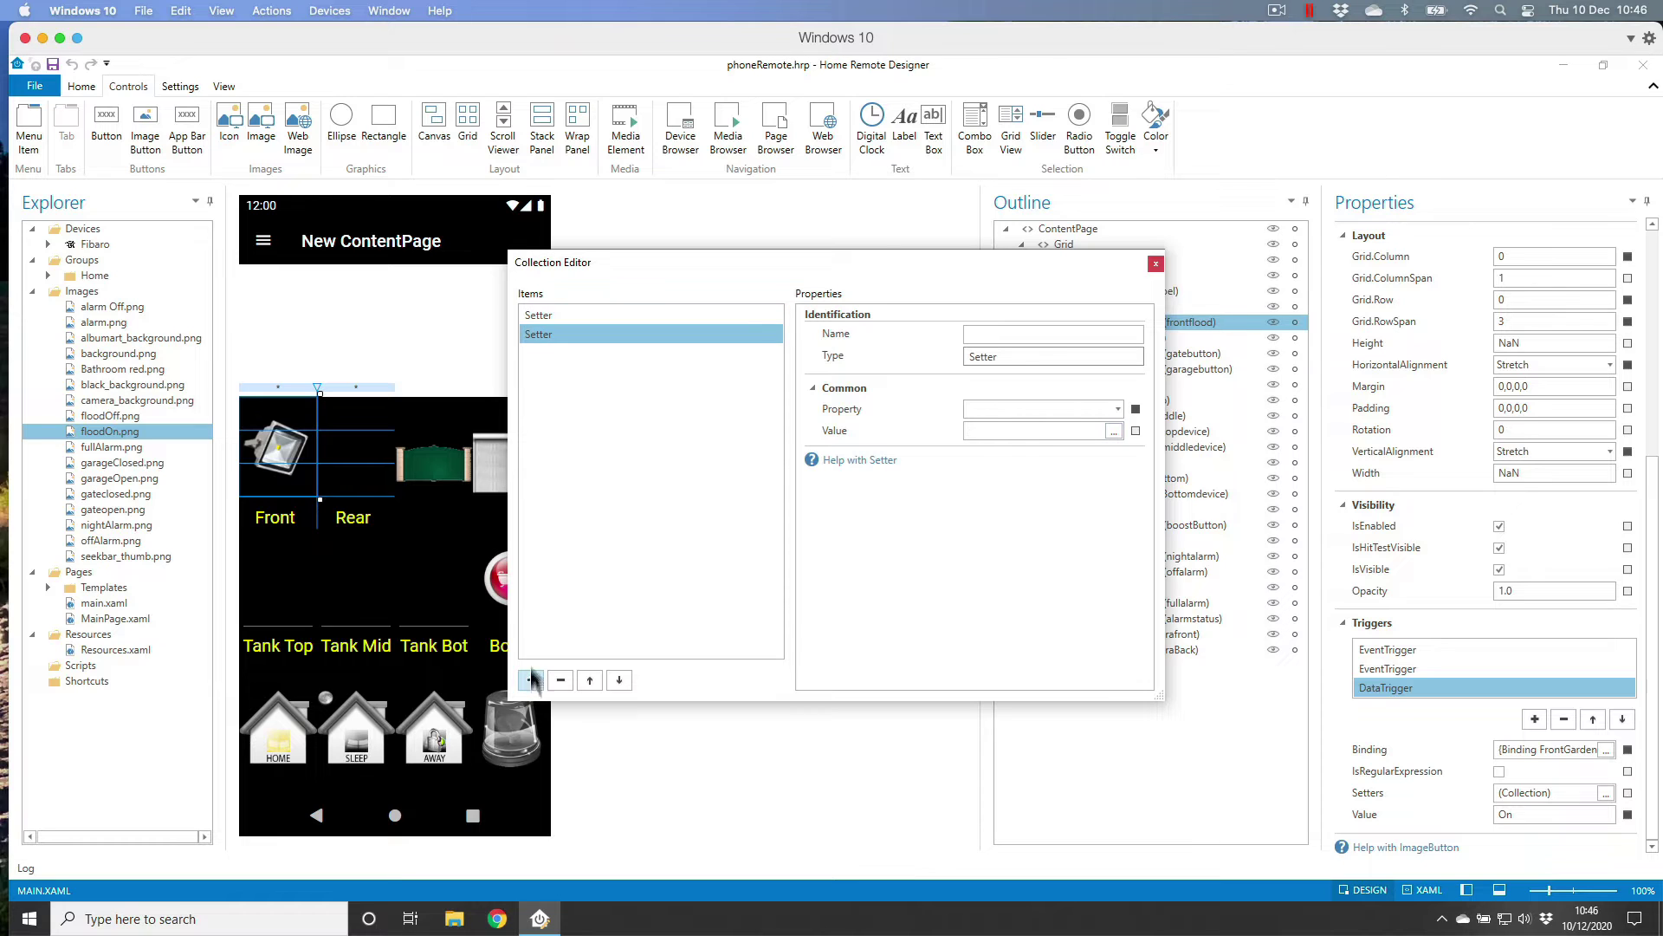
click(1118, 409)
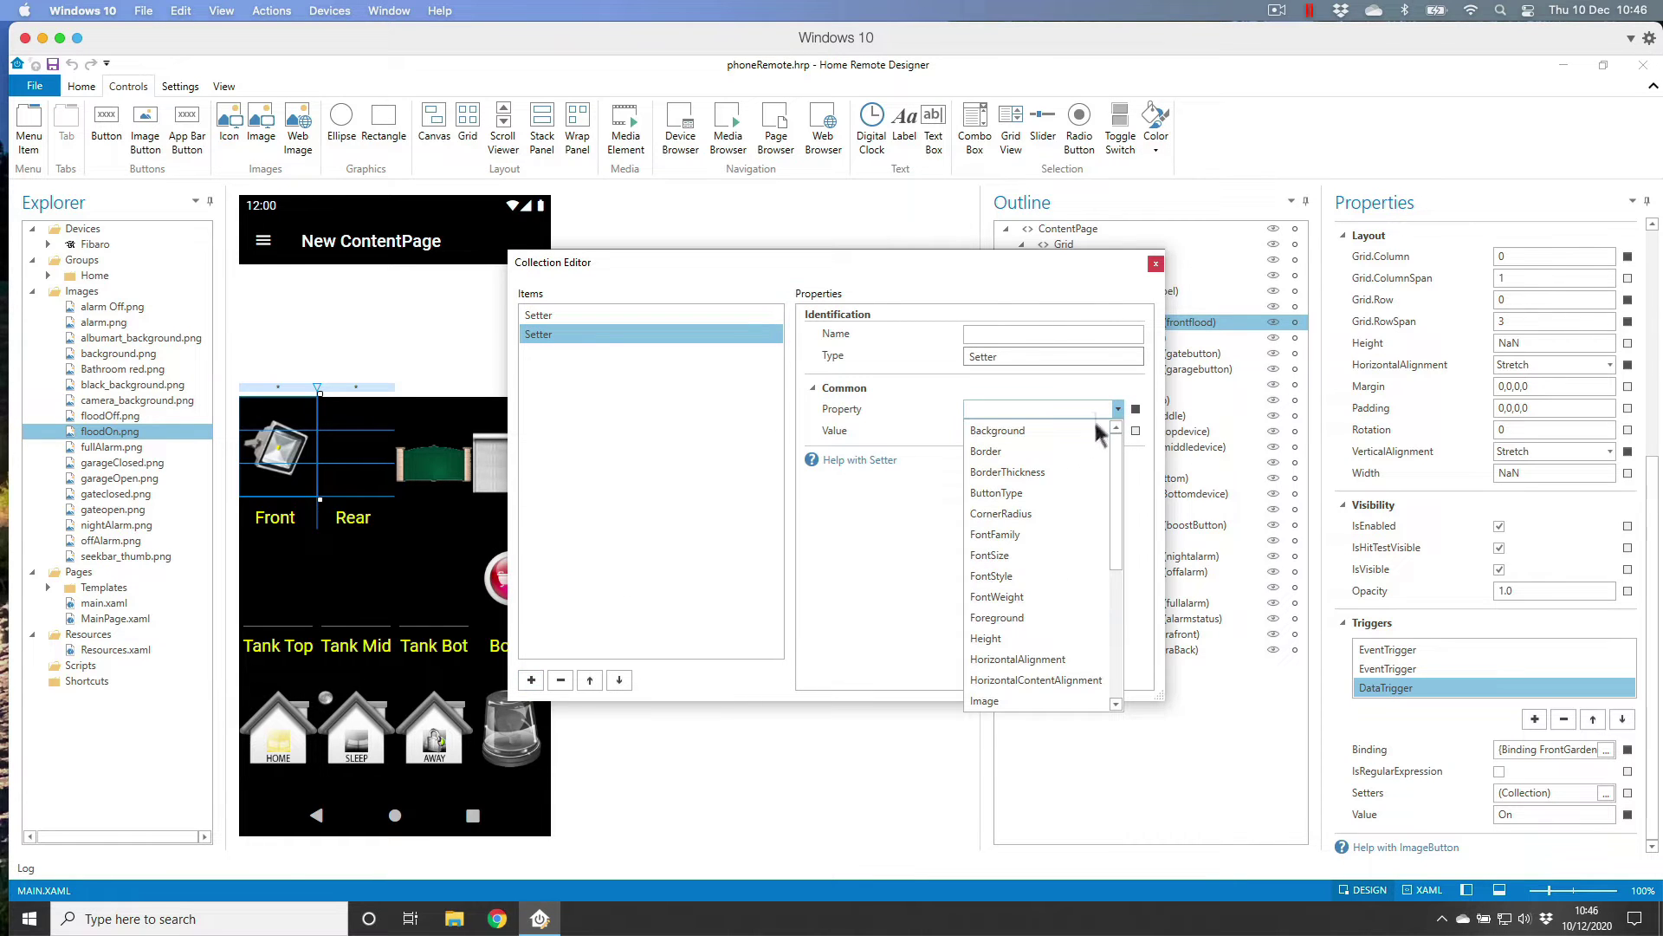
scroll(1064, 623, down, 5)
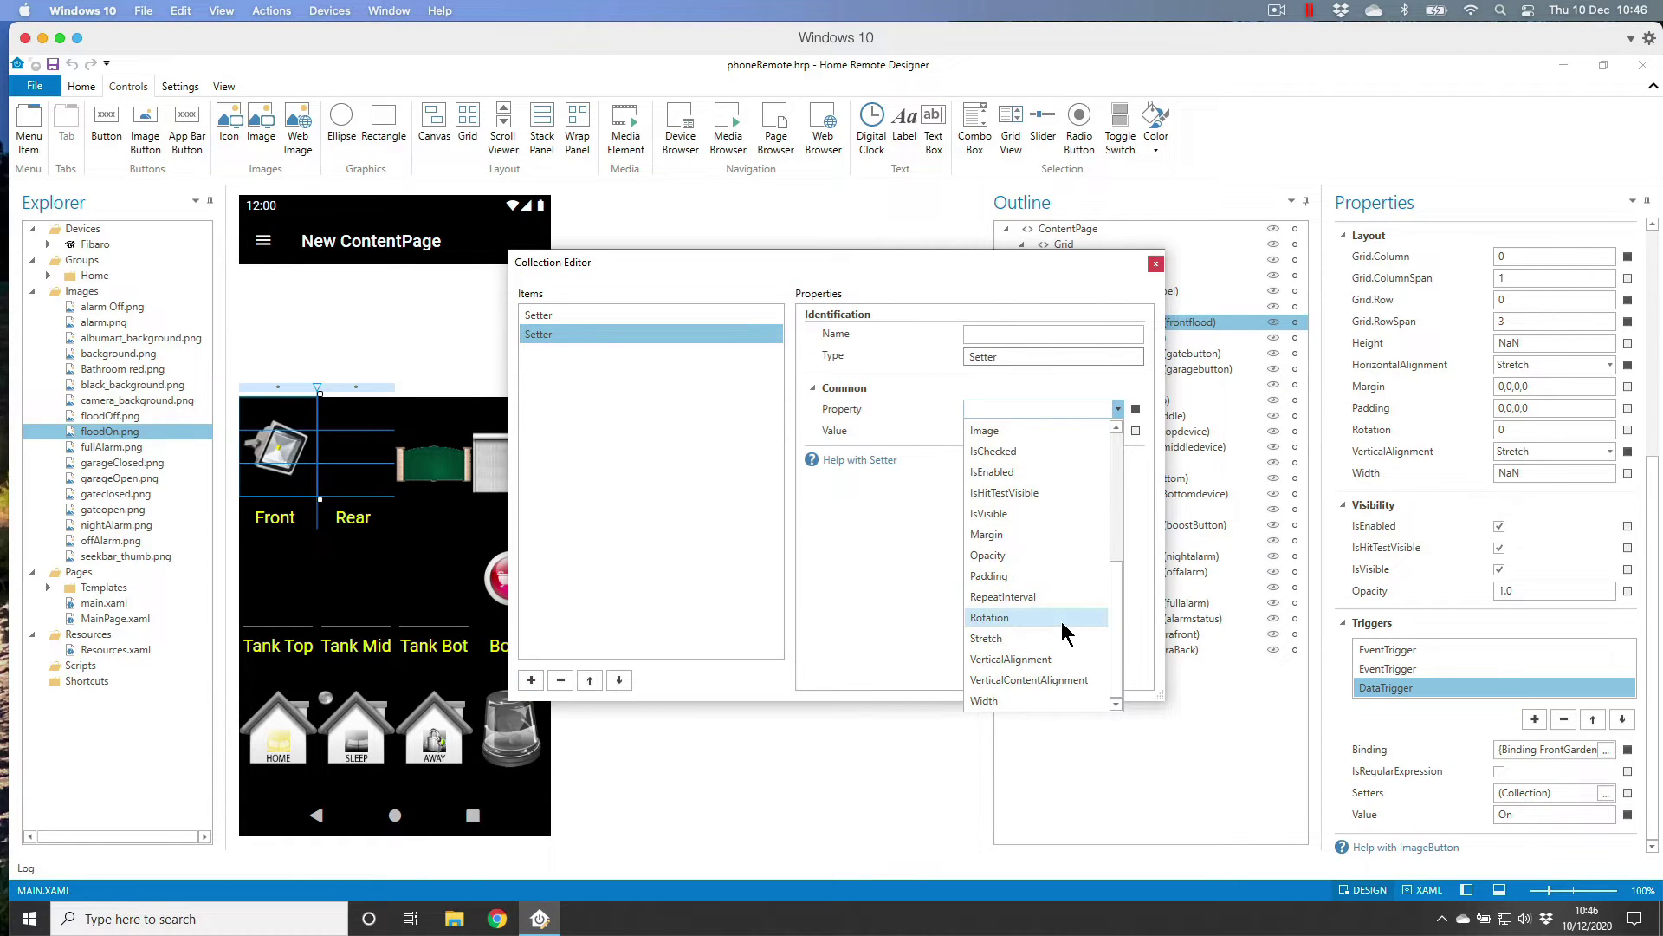
click(993, 452)
click(1003, 431)
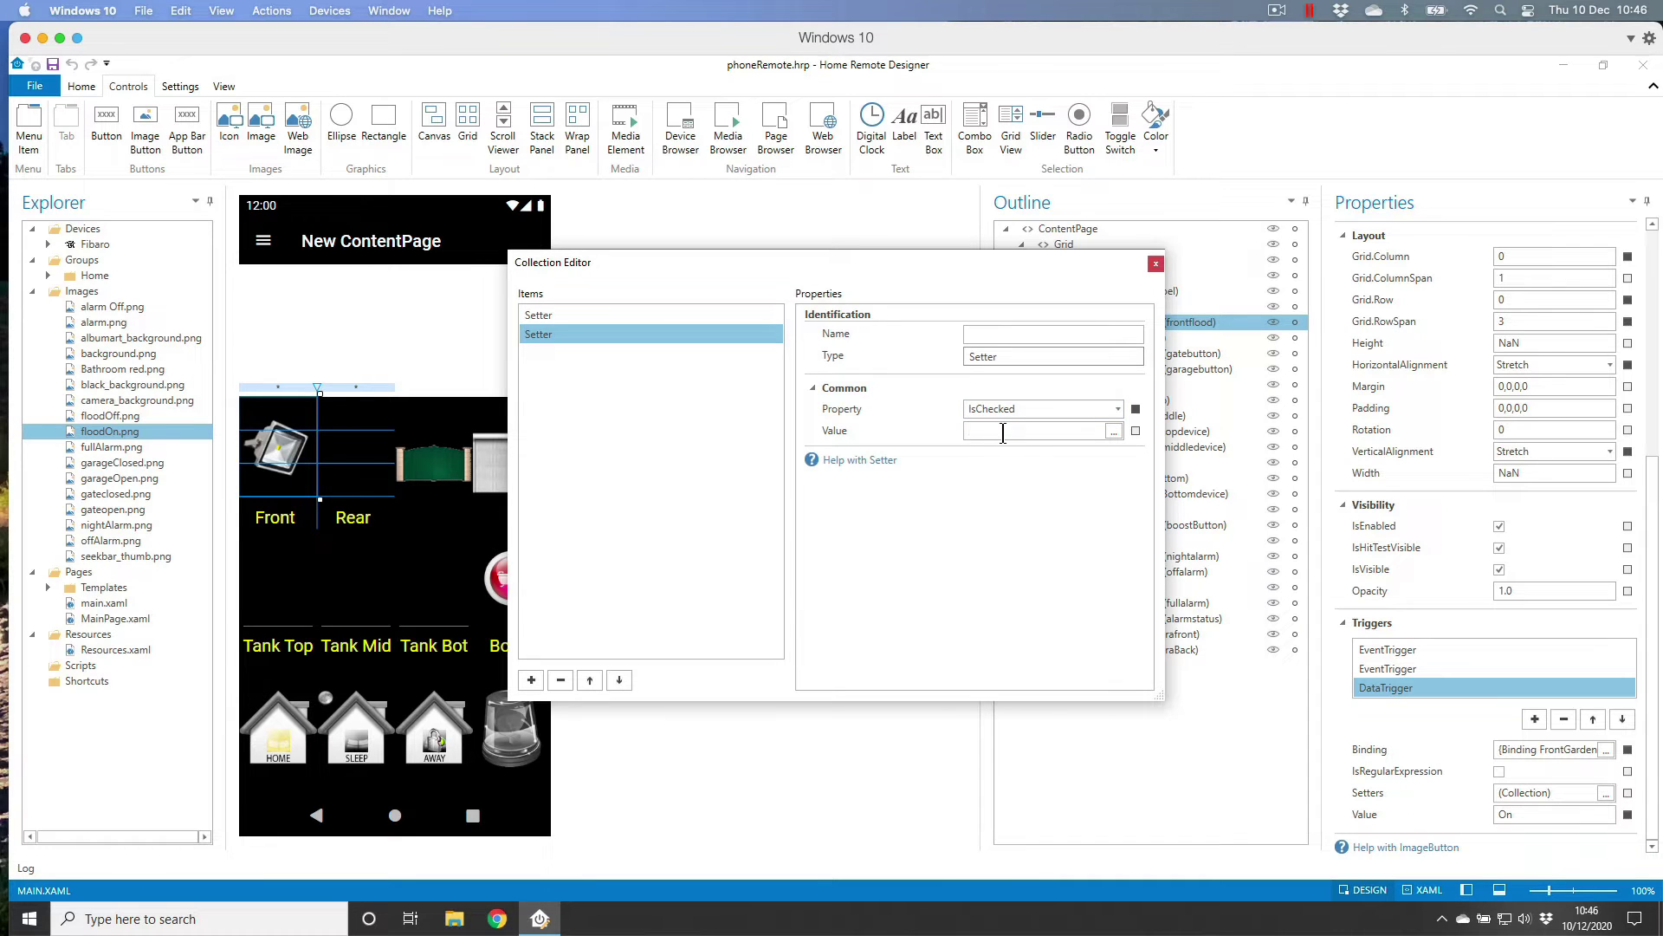
text(true)
double_click(969, 432)
text(True)
click(1156, 268)
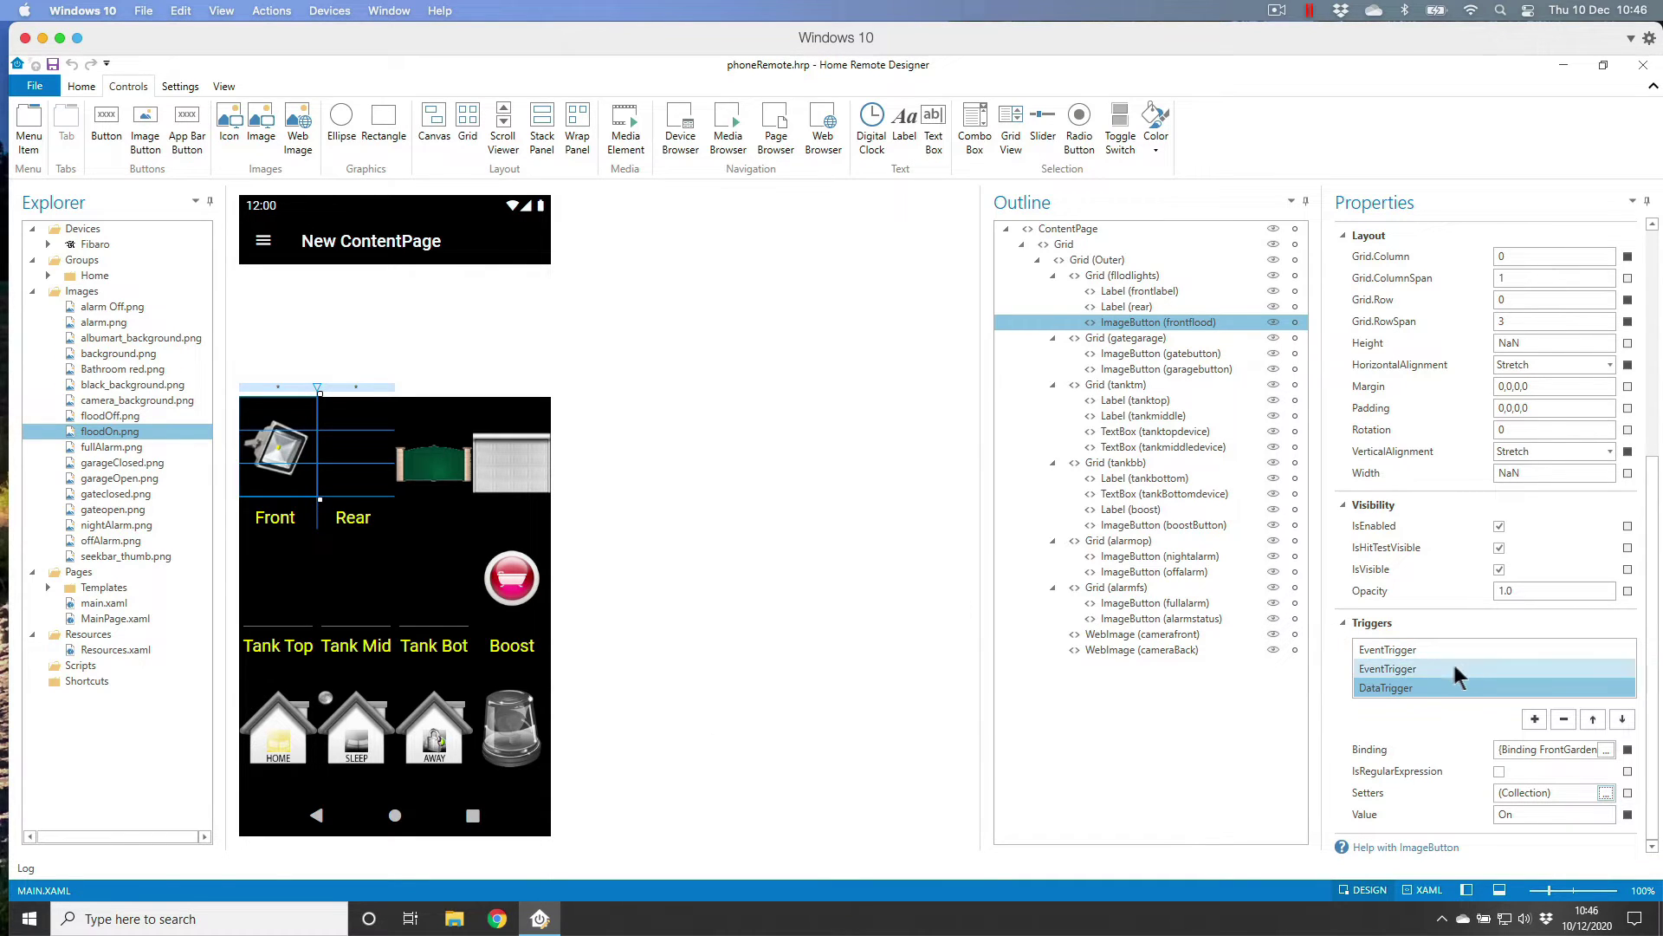
Duplicate the frontflood button's data trigger and set the copy's value to Off
right_click(1387, 693)
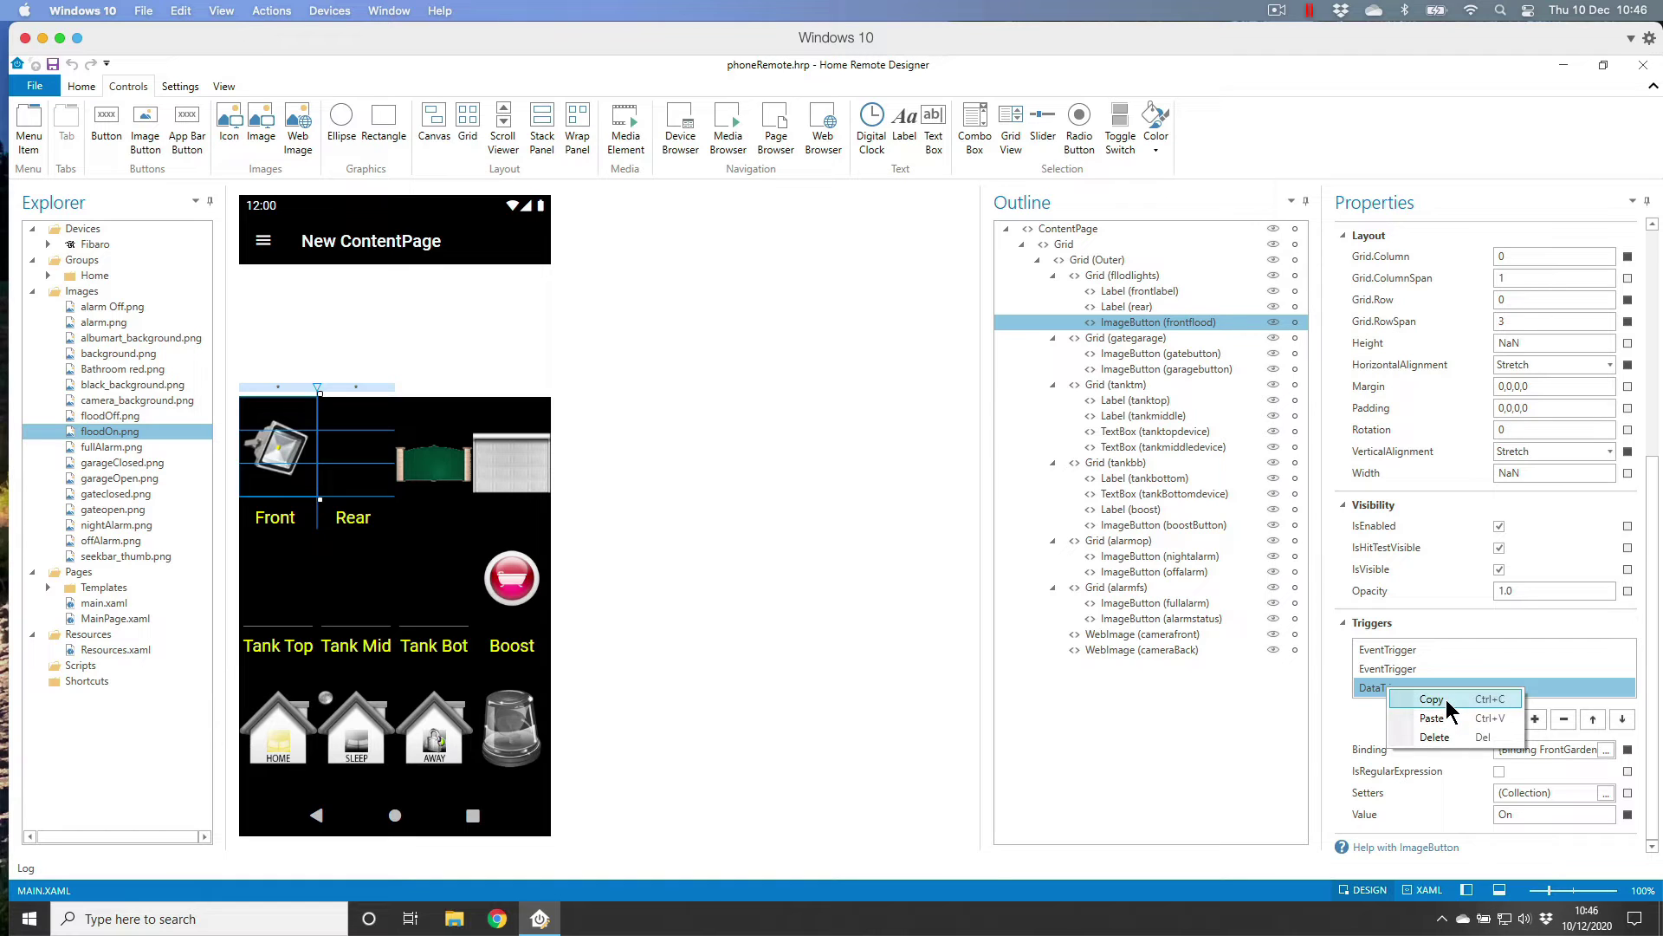
click(1421, 702)
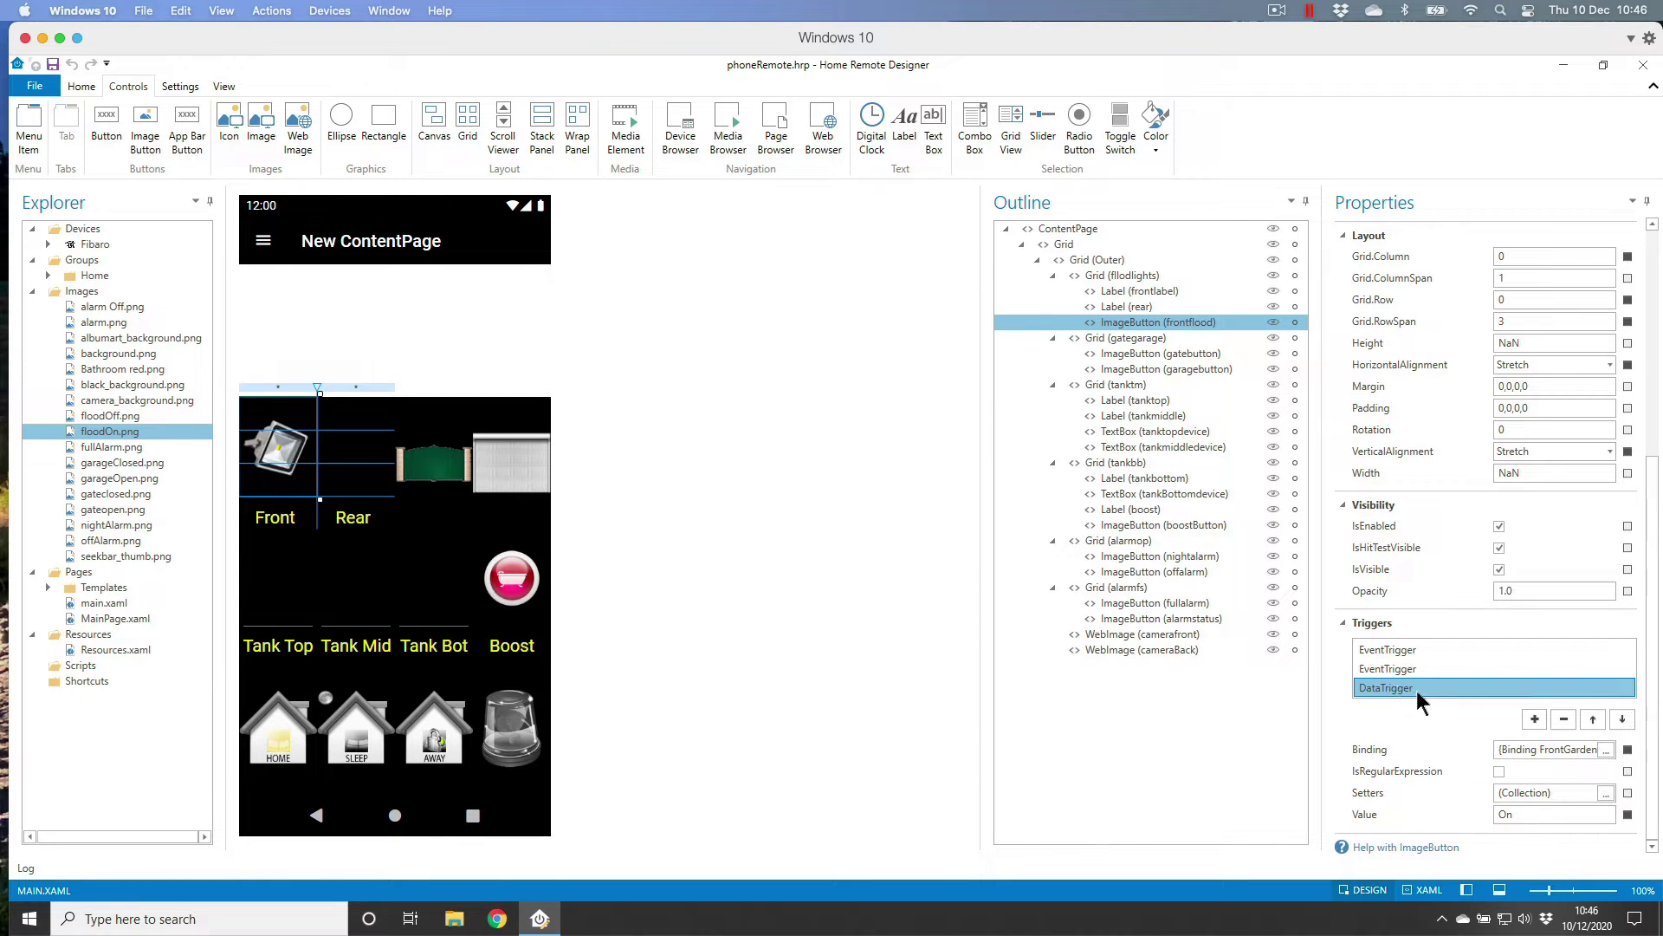
right_click(1413, 694)
click(1460, 725)
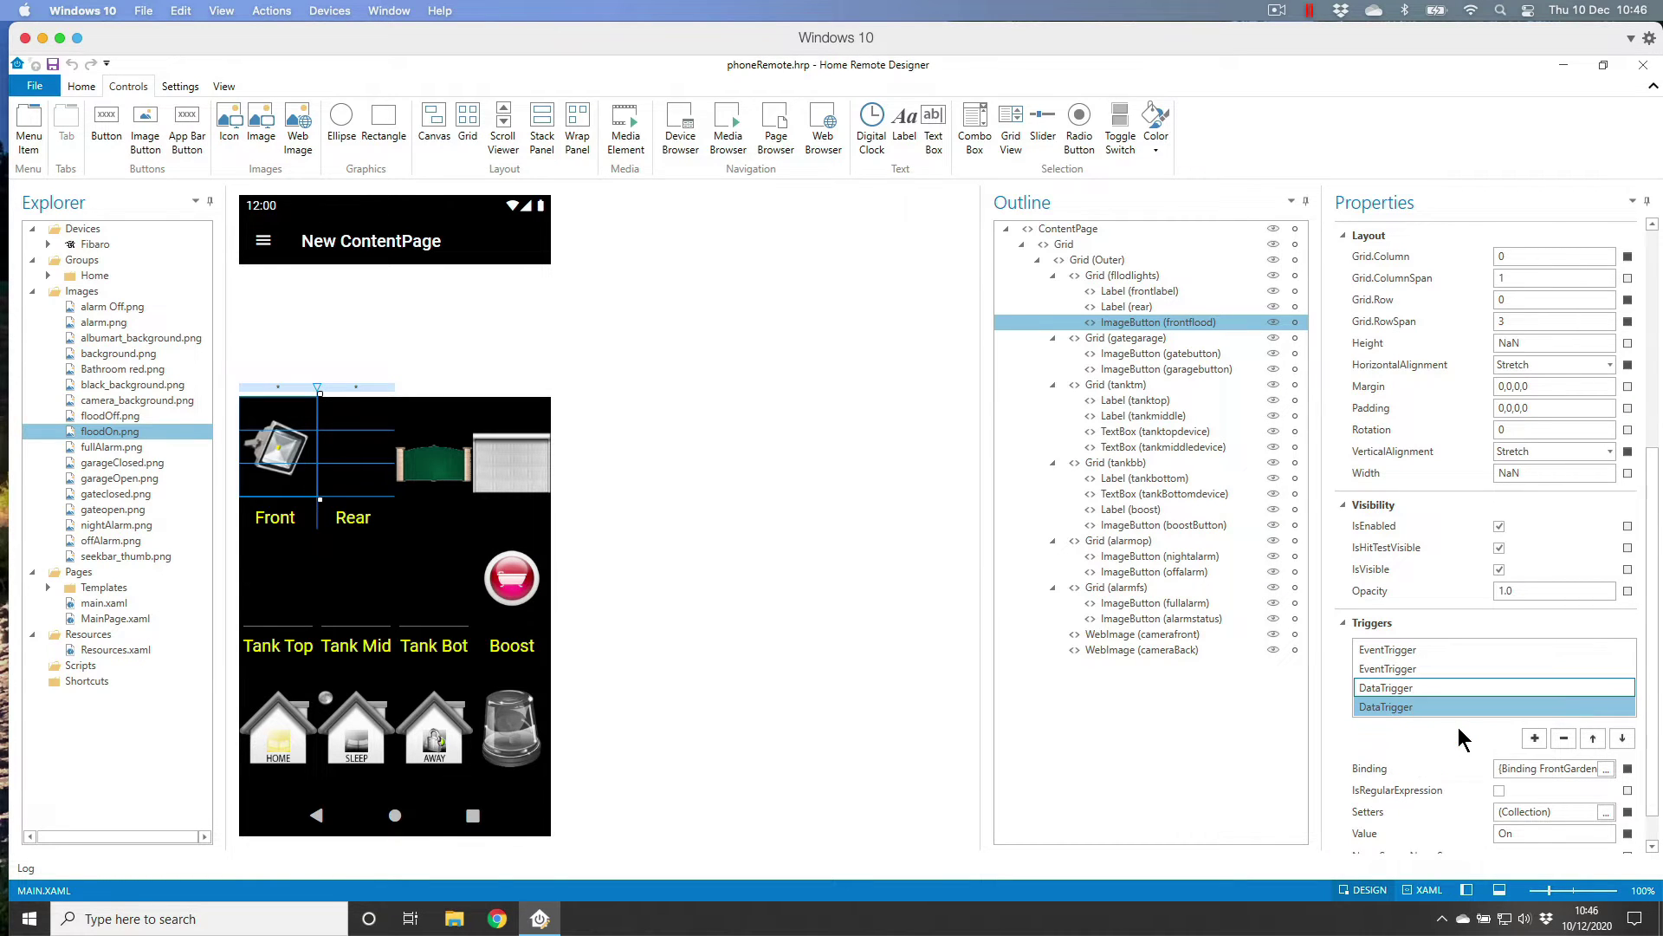
scroll(1543, 761, down, 1)
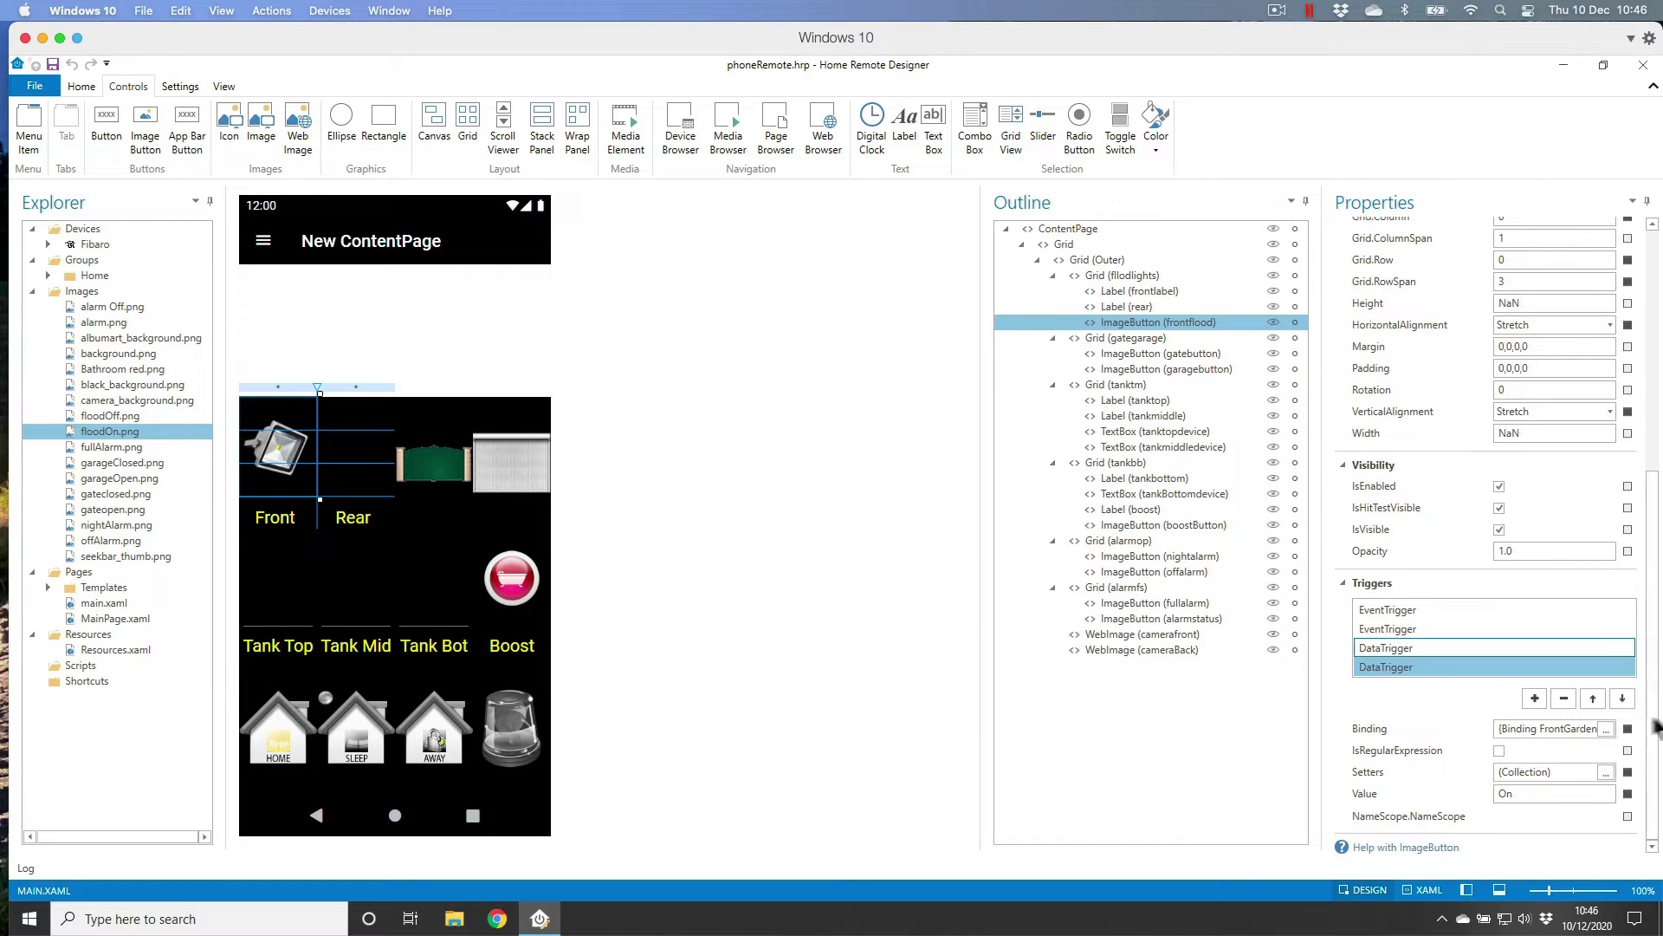
click(1552, 794)
text(ff)
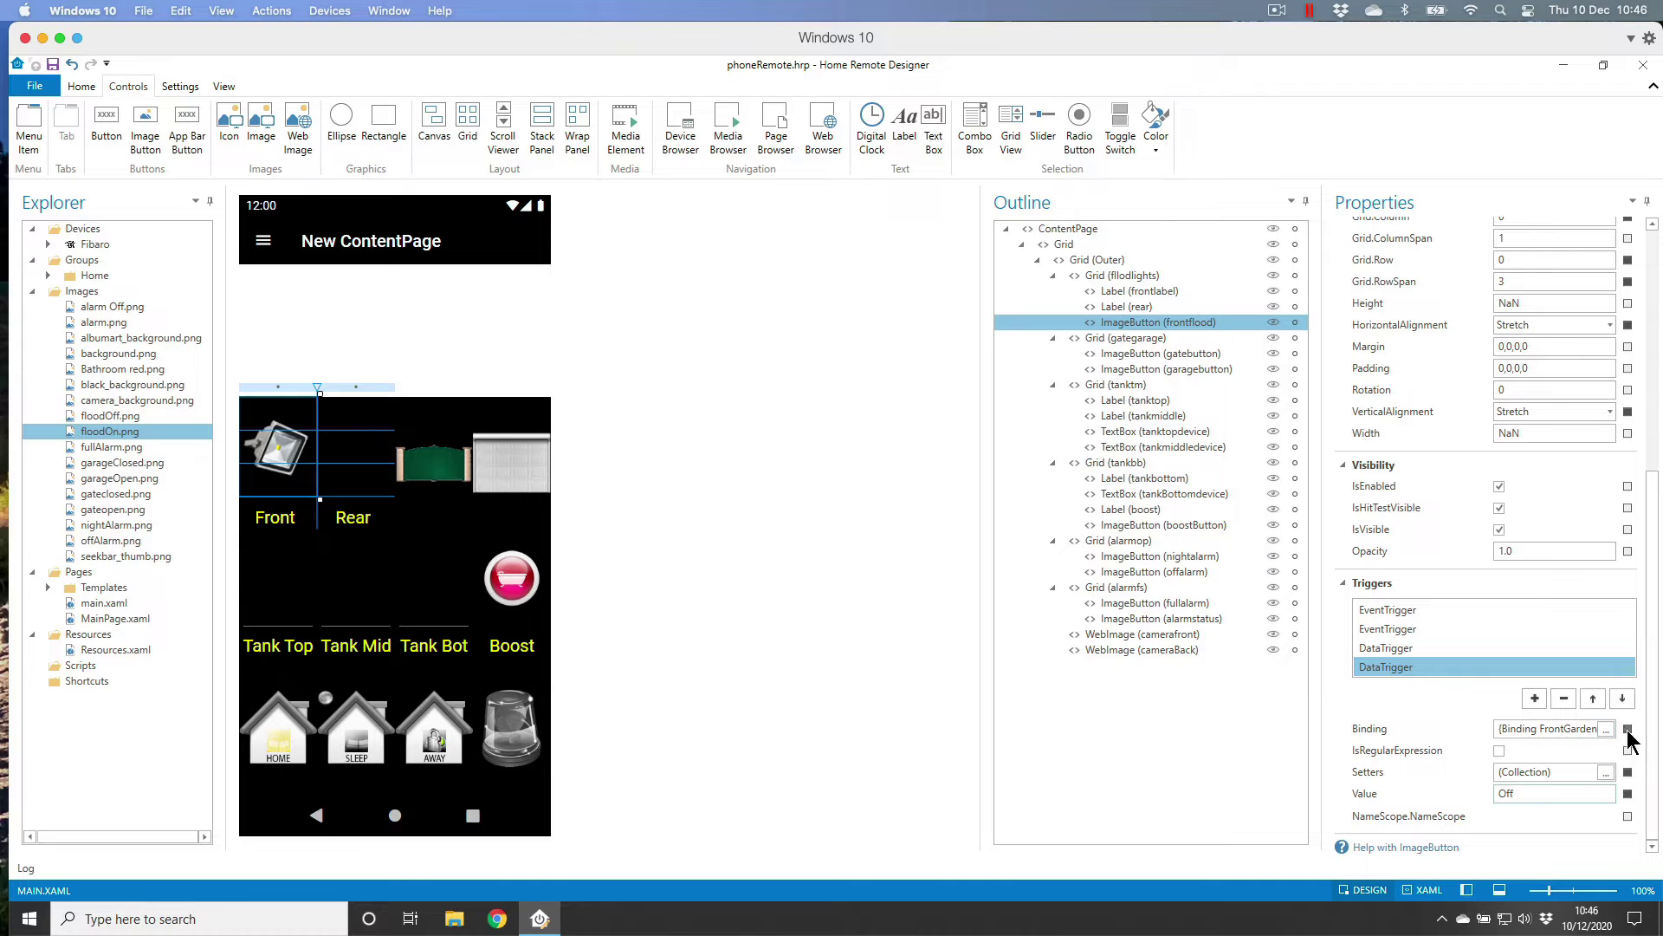
Change the Off data trigger's setters to Image floodOff.png and IsChecked False
click(1606, 772)
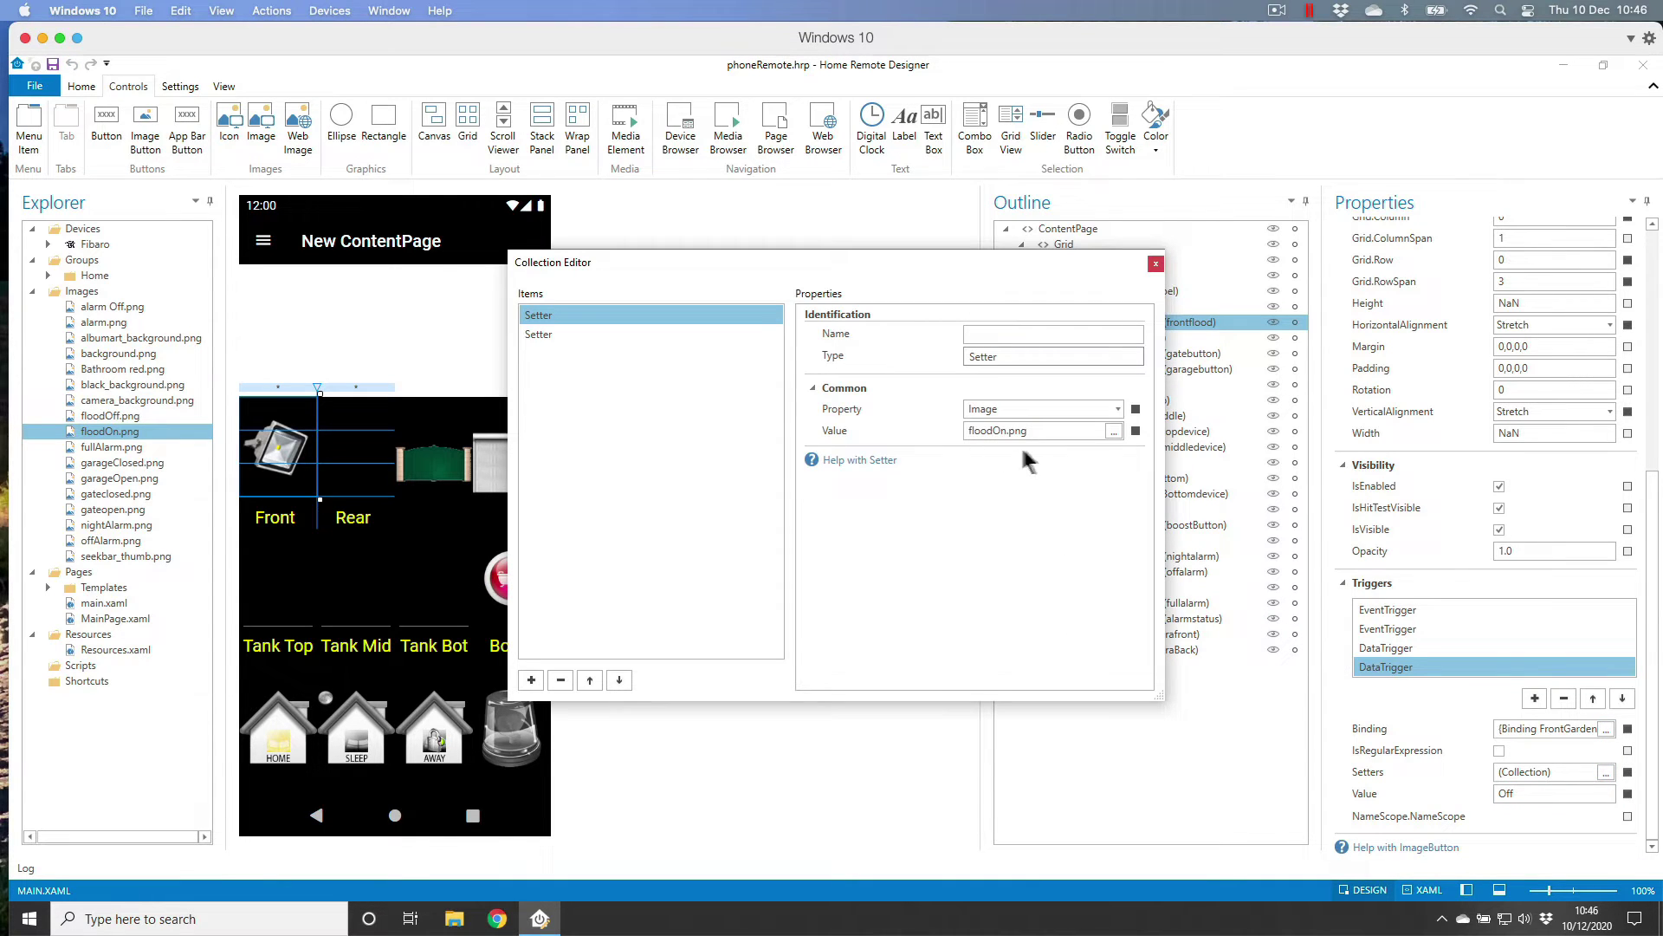
click(1007, 434)
key(BackSpace)
text(ff)
click(535, 336)
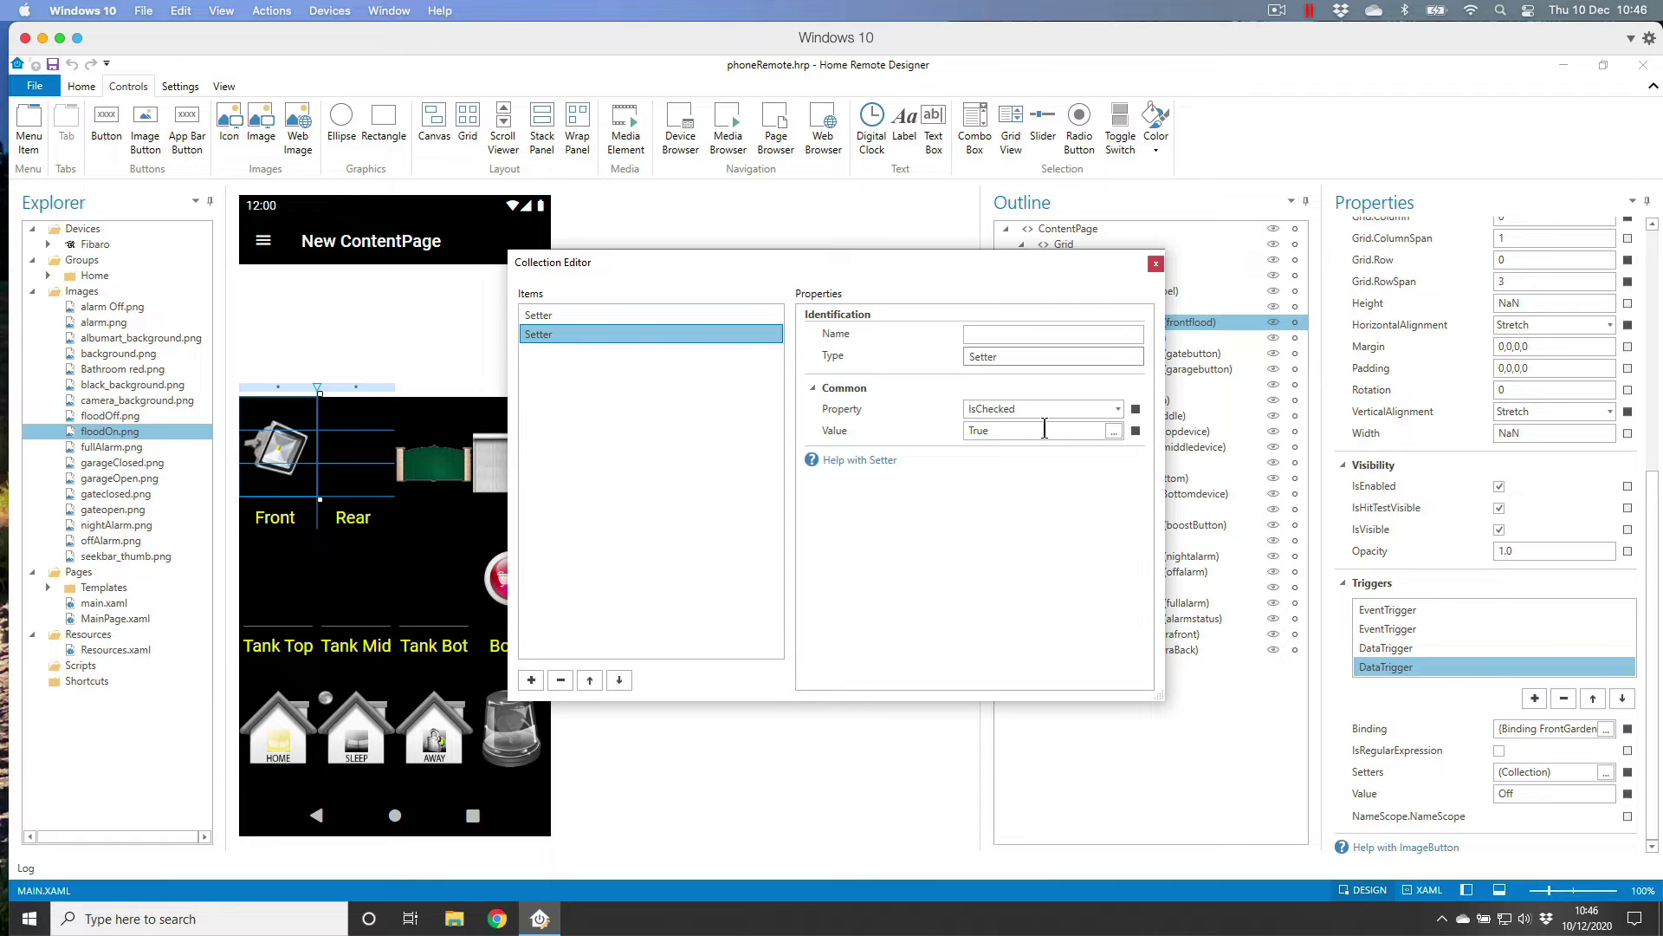
click(1044, 429)
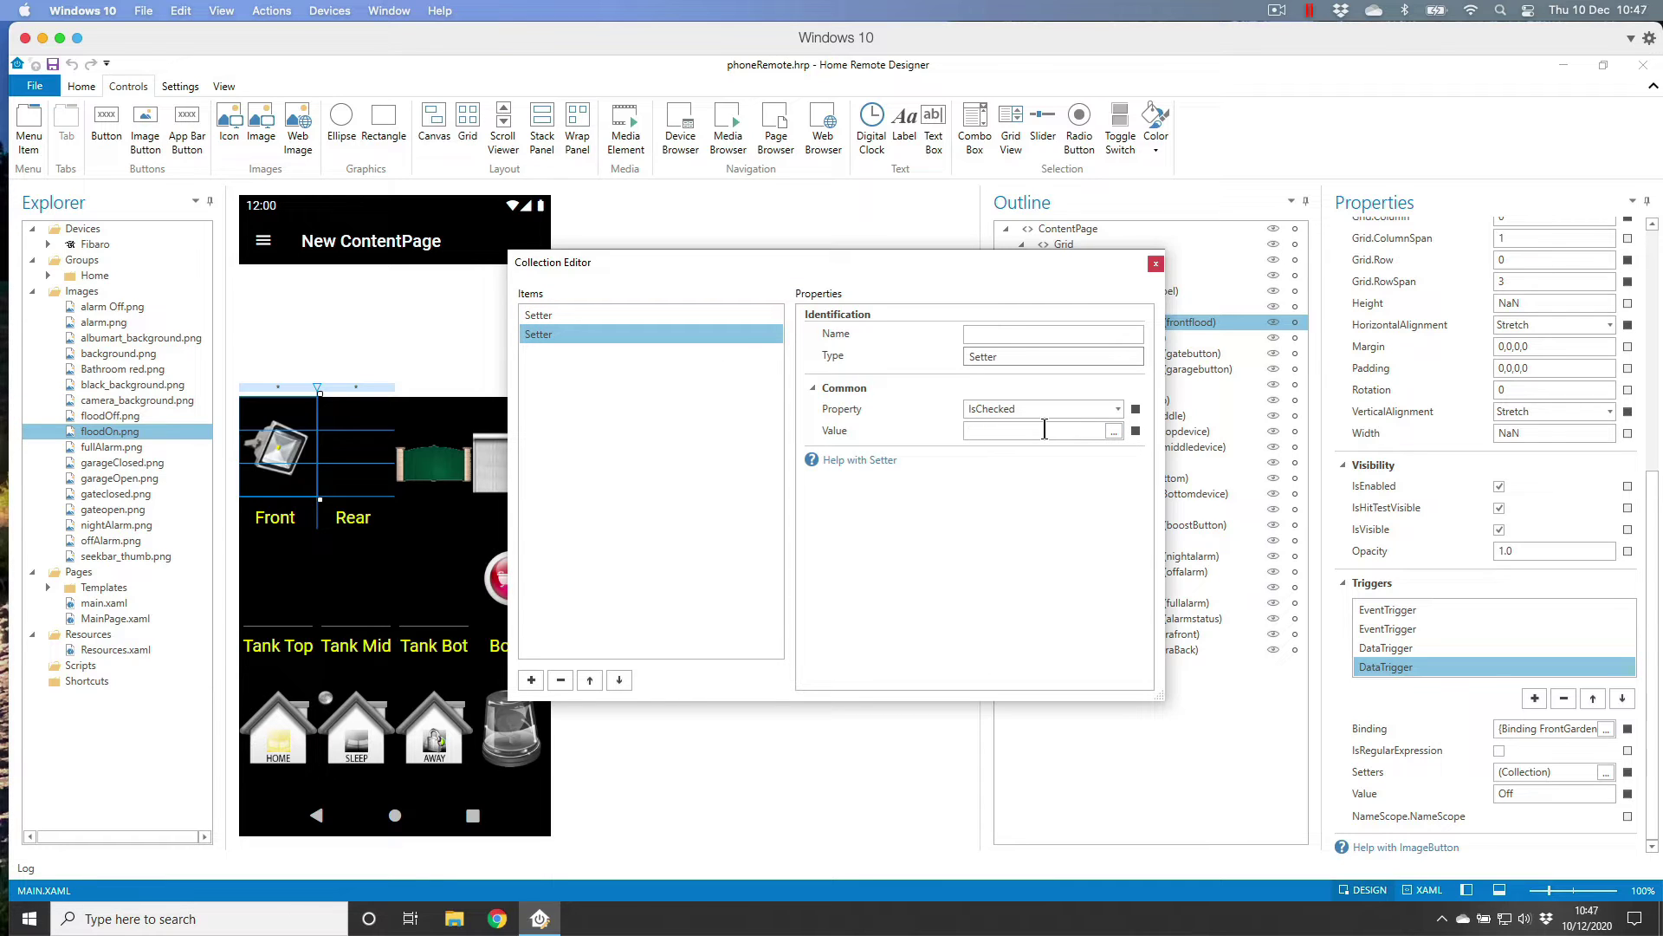
text(False)
click(1156, 264)
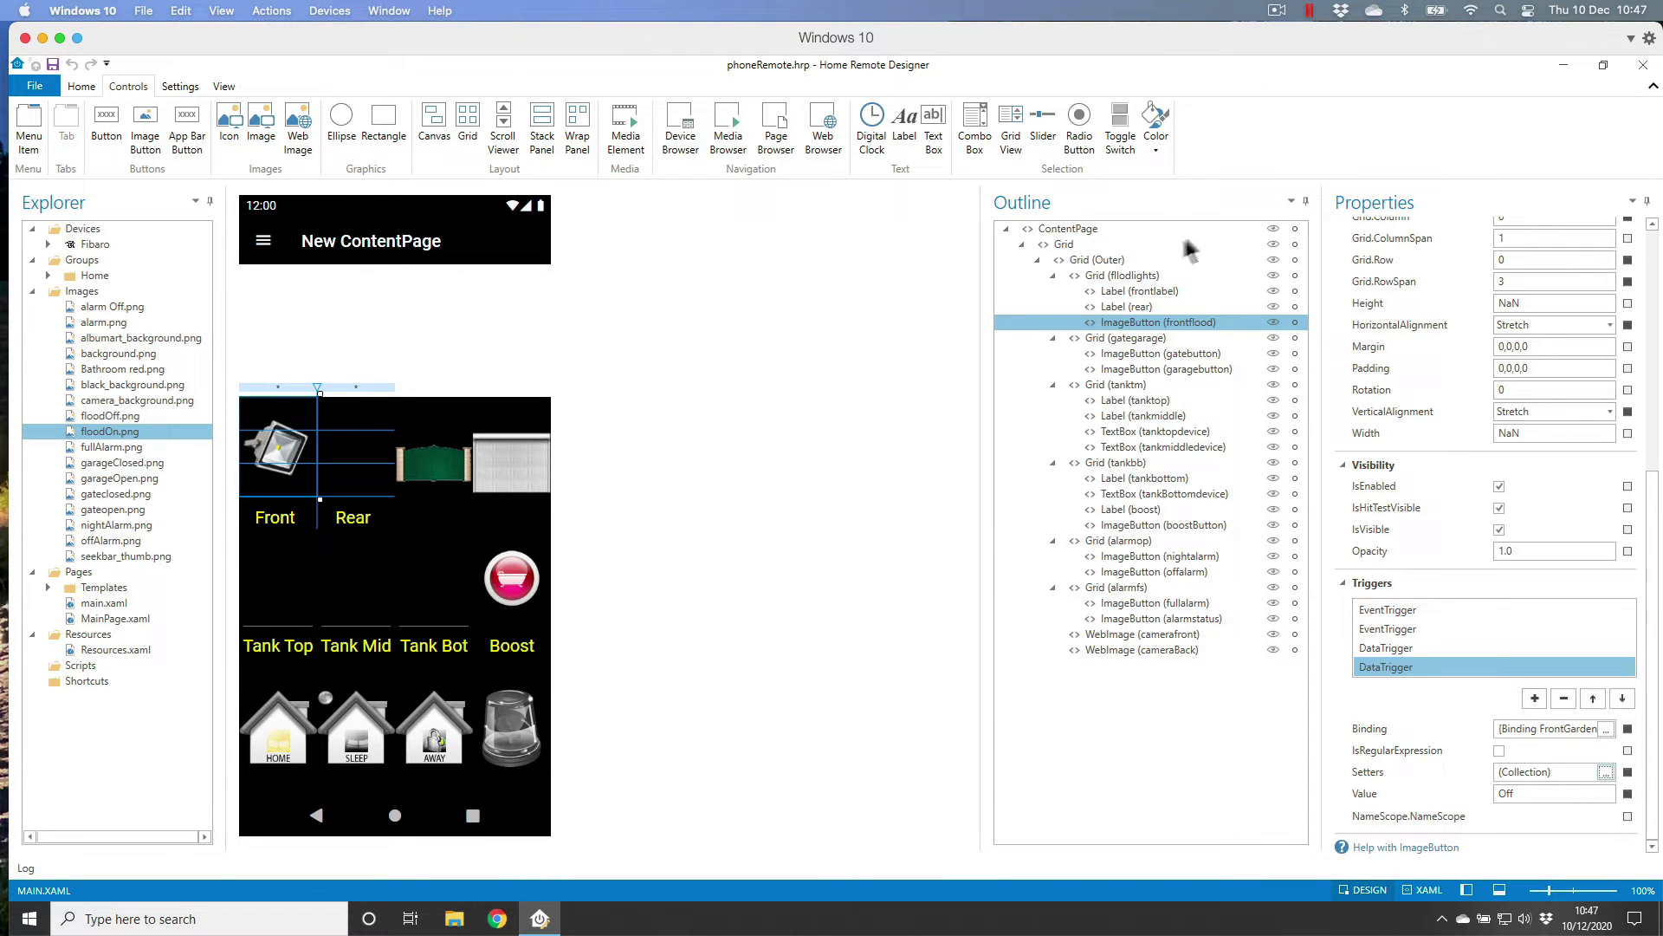
Duplicate the frontflood image button within the floodlights grid and name the copy rerarflood
right_click(1104, 327)
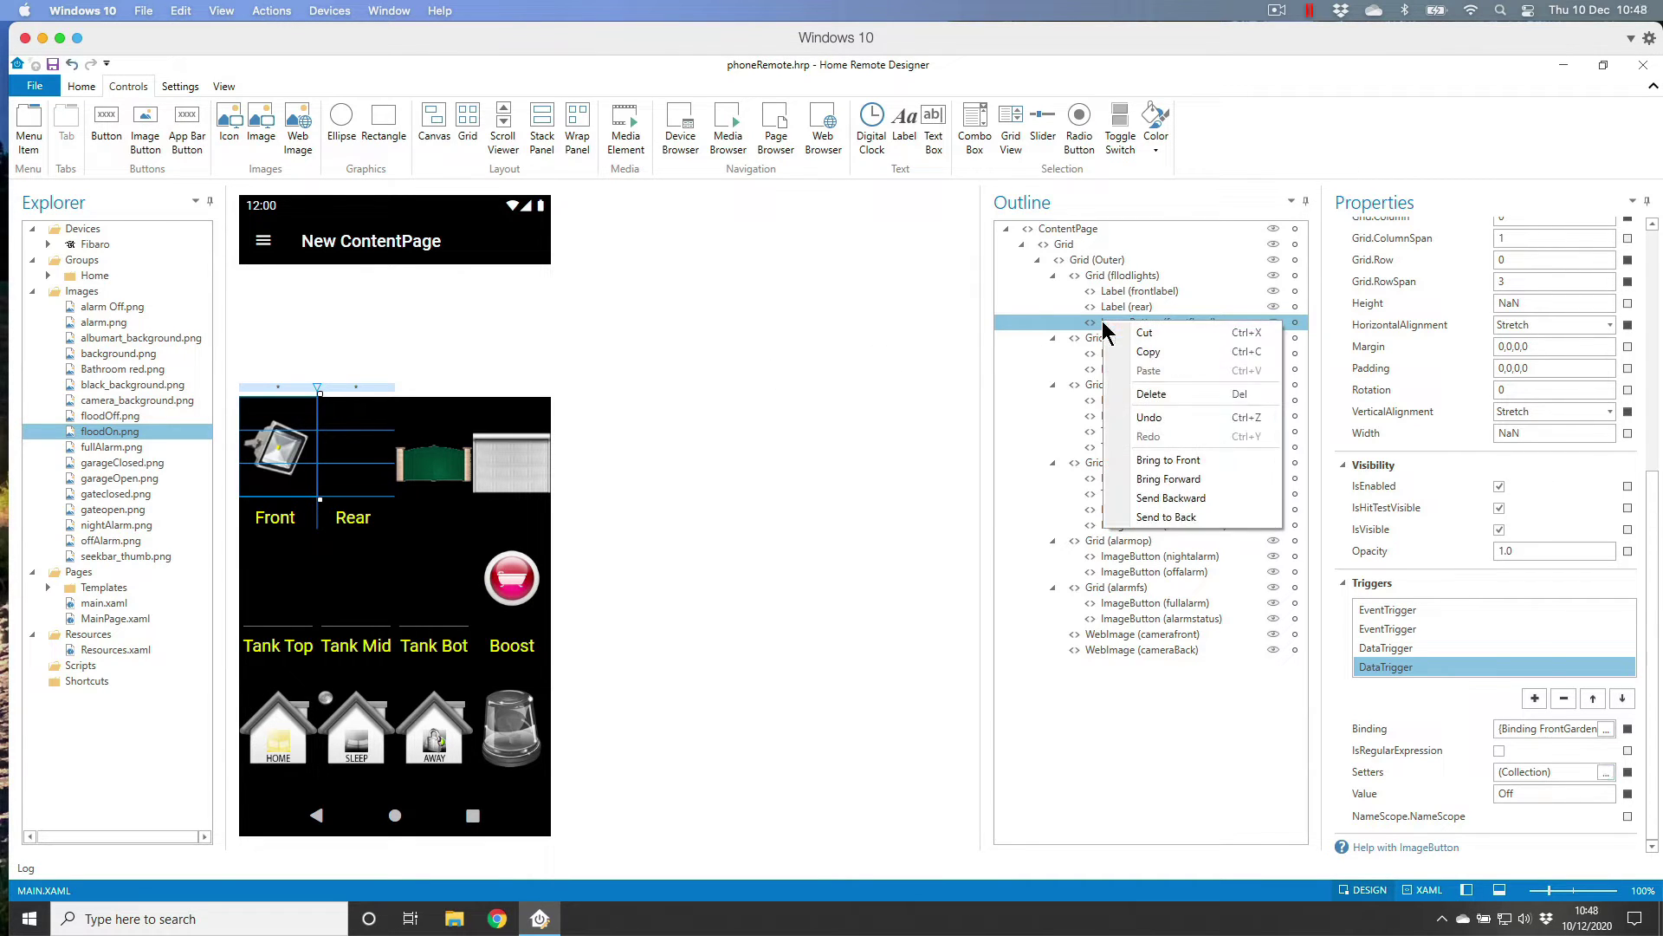
click(1187, 351)
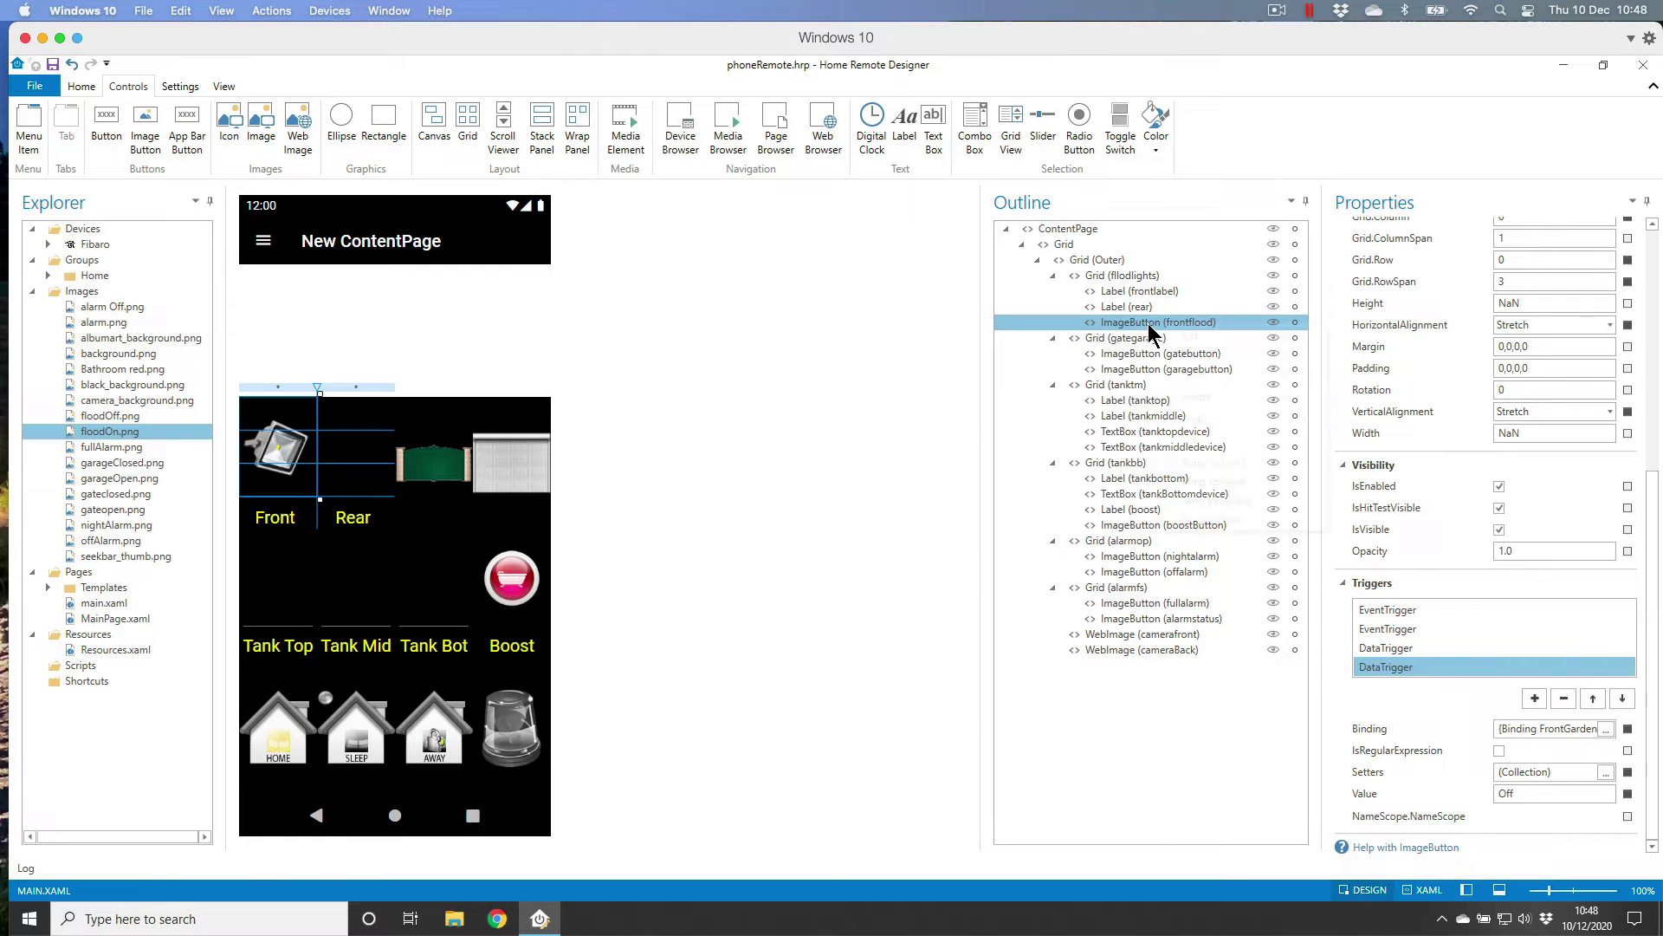
right_click(1152, 333)
click(1204, 370)
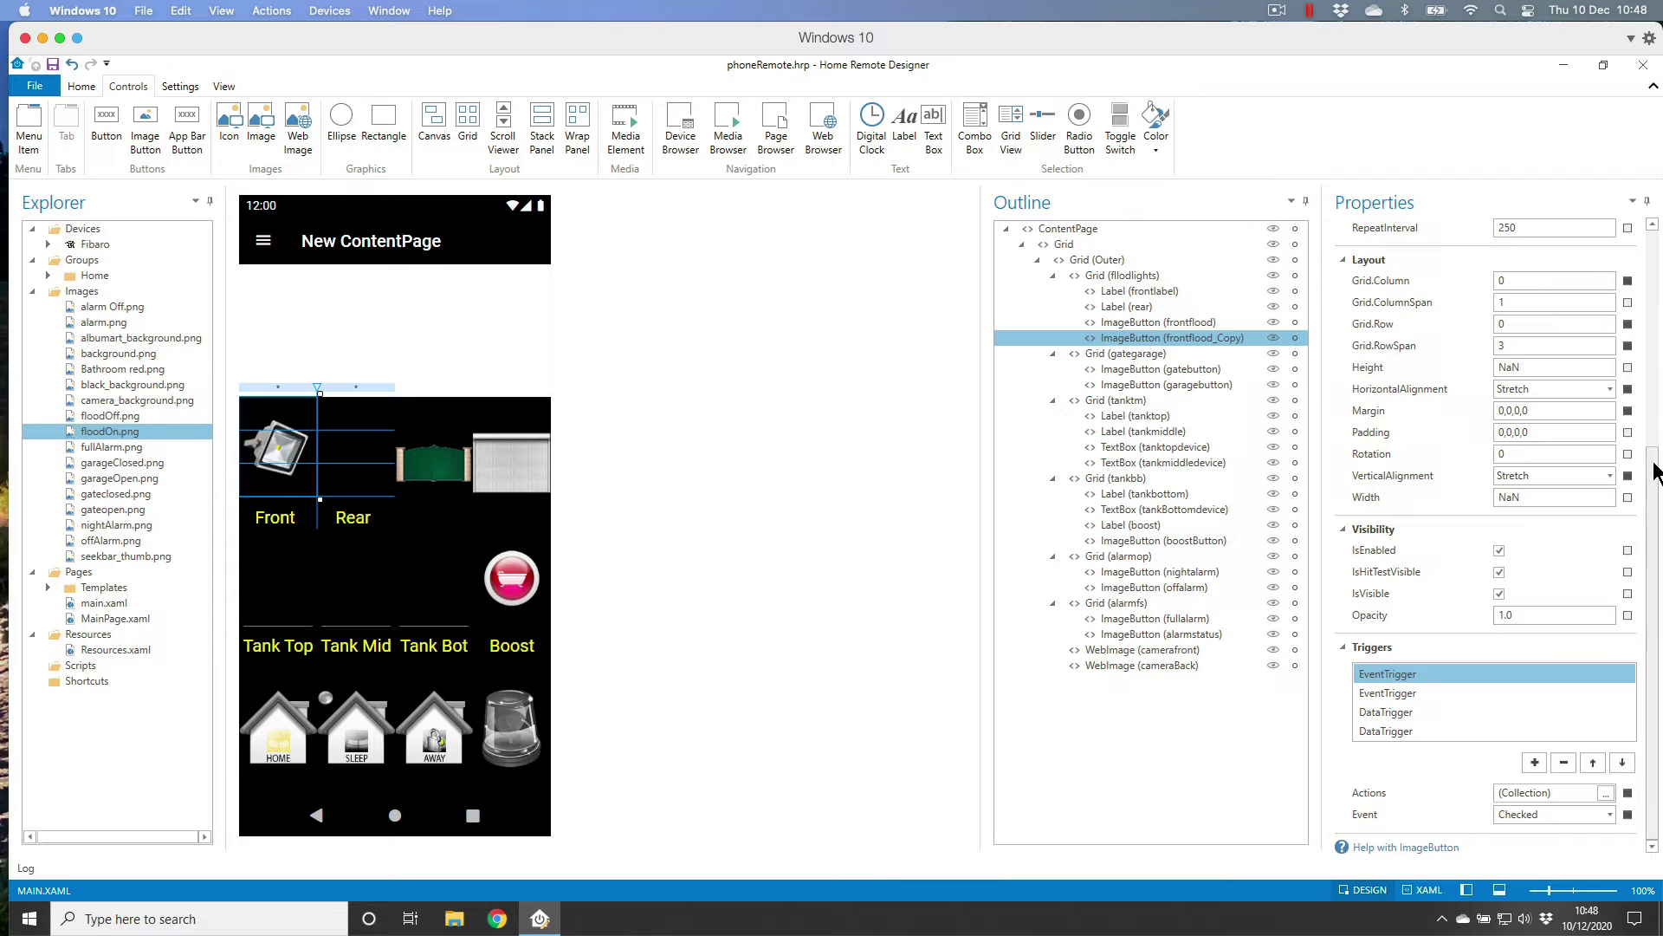
drag(1655, 472, 1655, 251)
click(1564, 246)
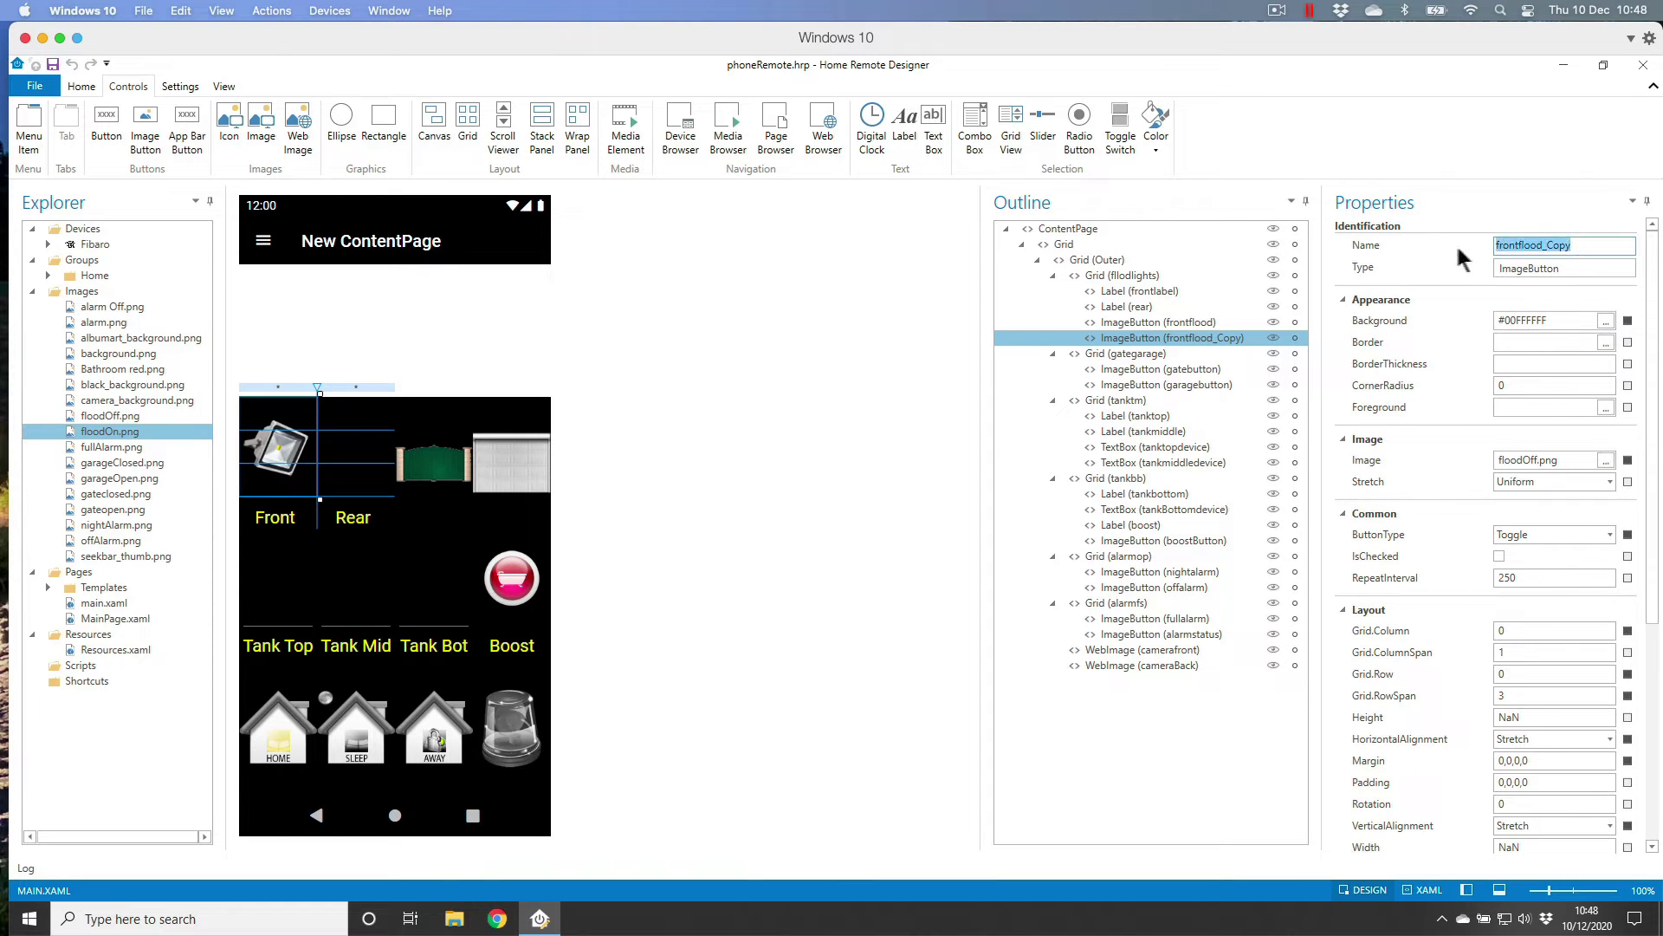
text(rerarflood)
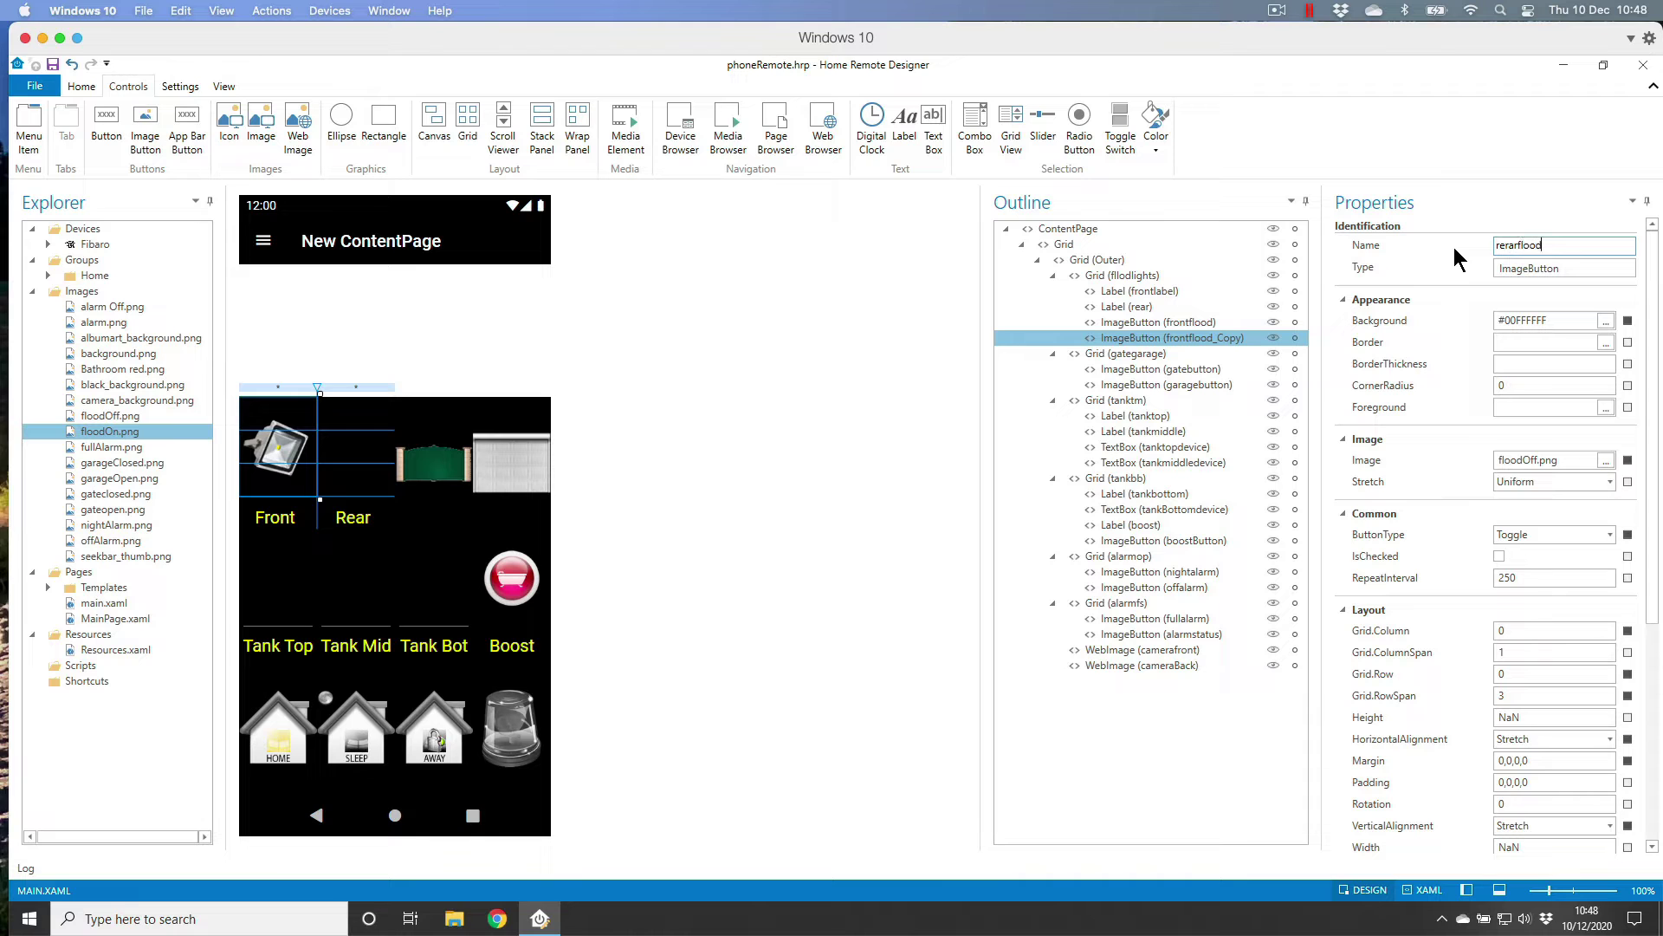
key(Return)
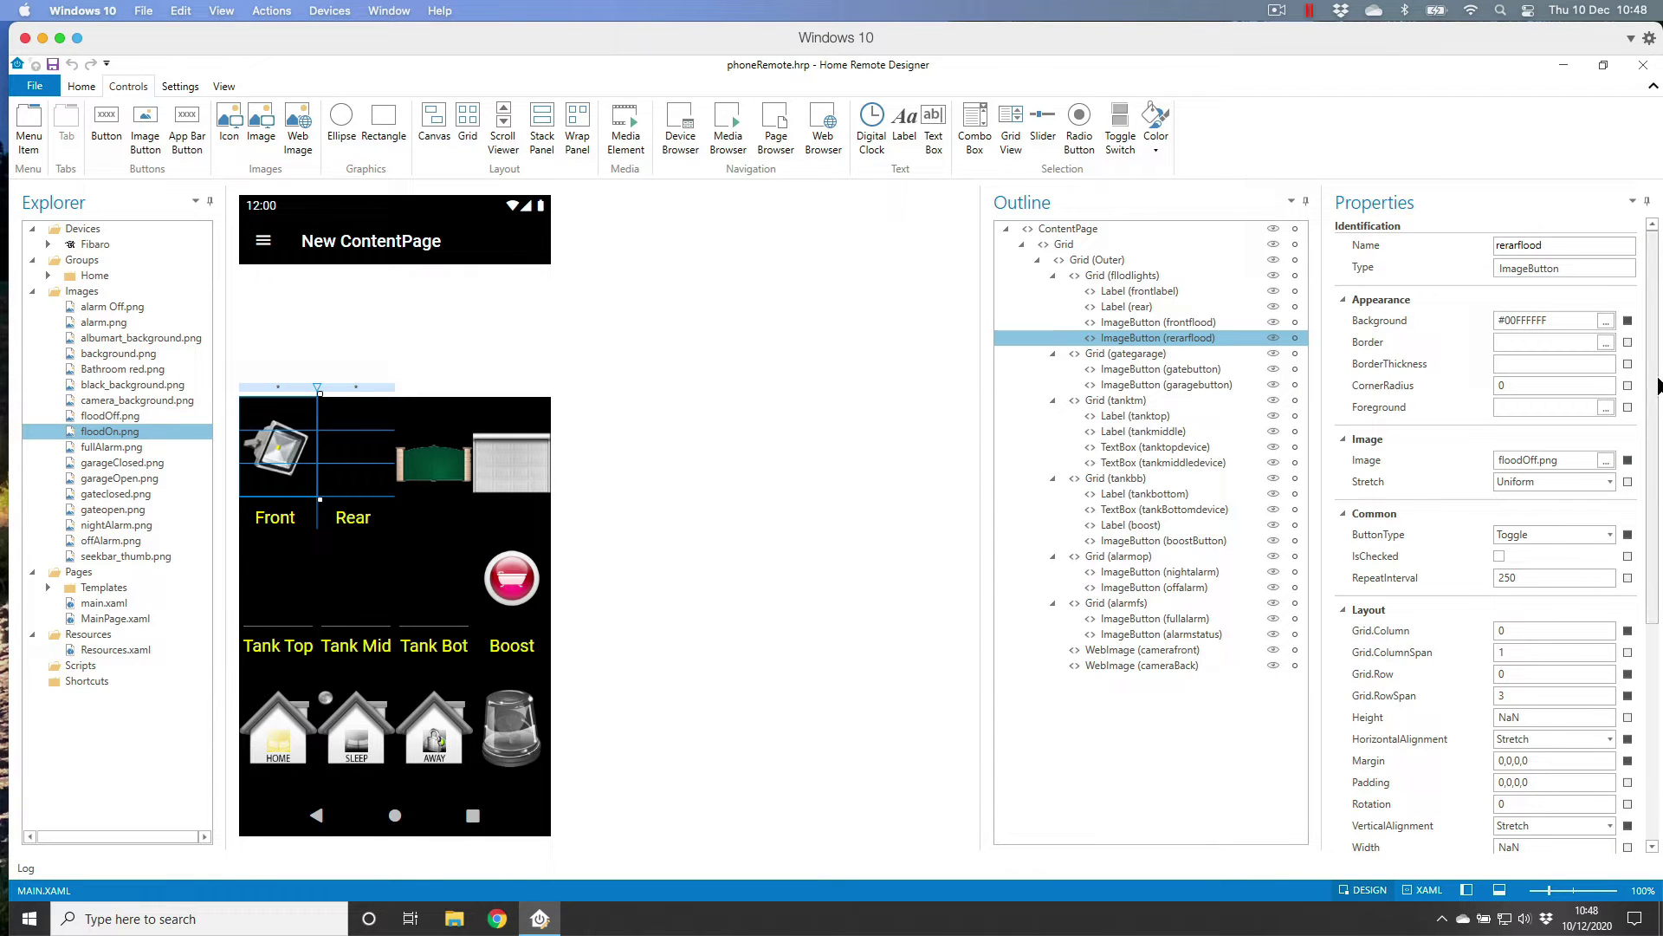
Move the rerarflood button above the Rear label by setting its Grid.Column to 1
drag(1659, 385, 1646, 680)
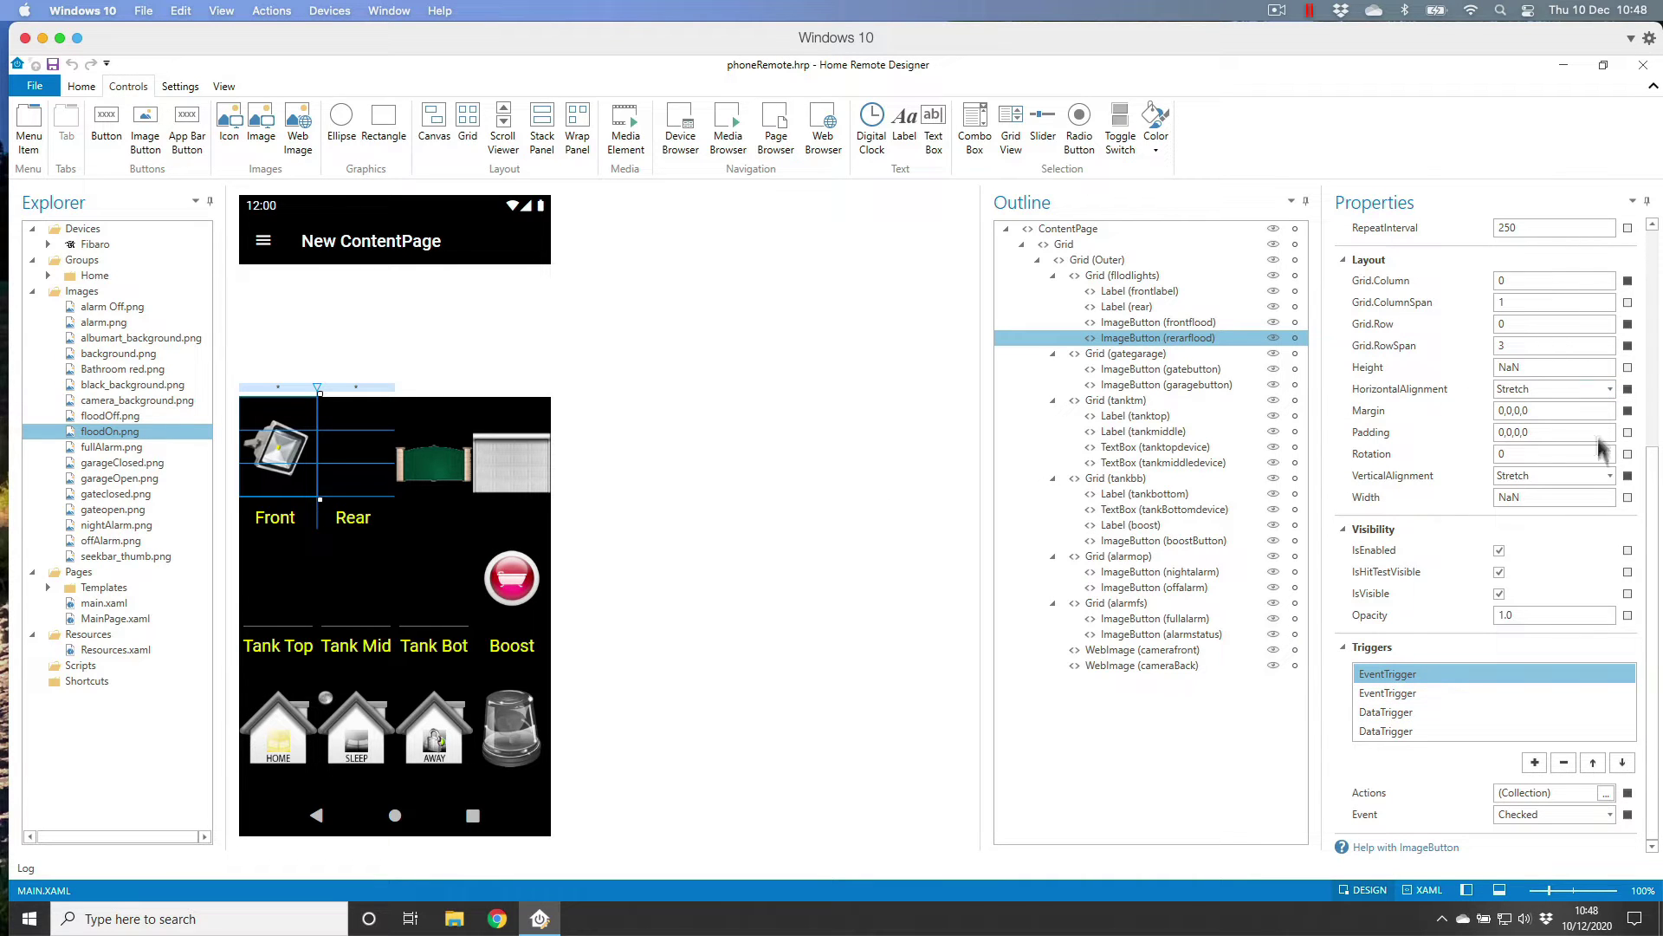
drag(1658, 500, 1651, 601)
click(364, 475)
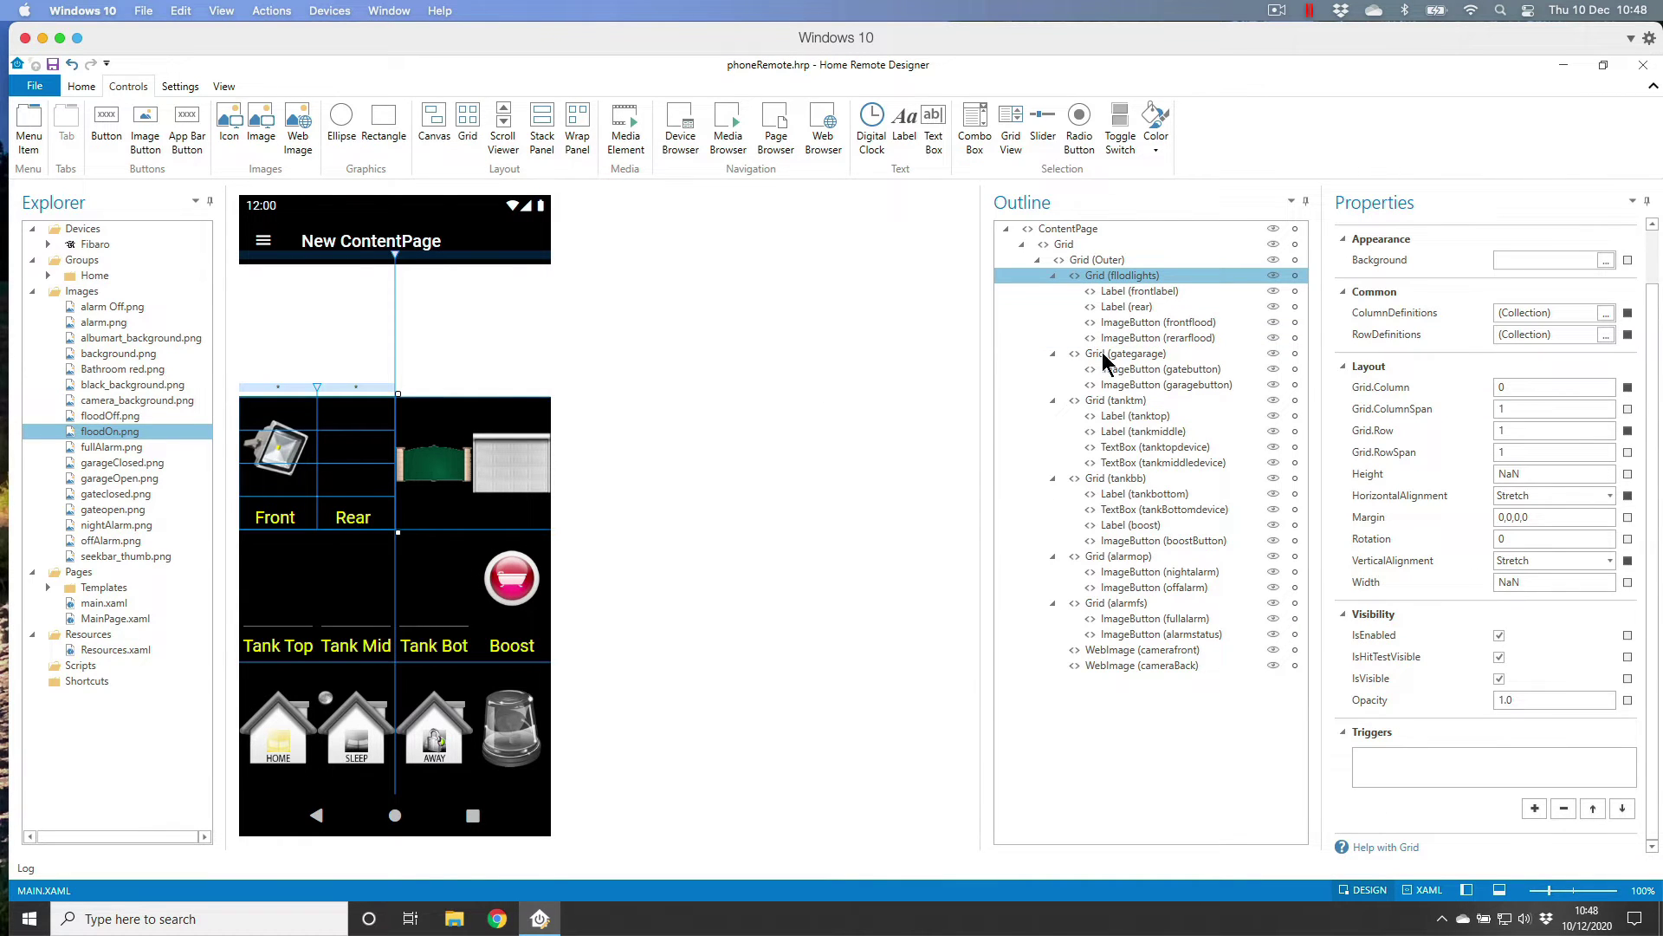
click(1185, 340)
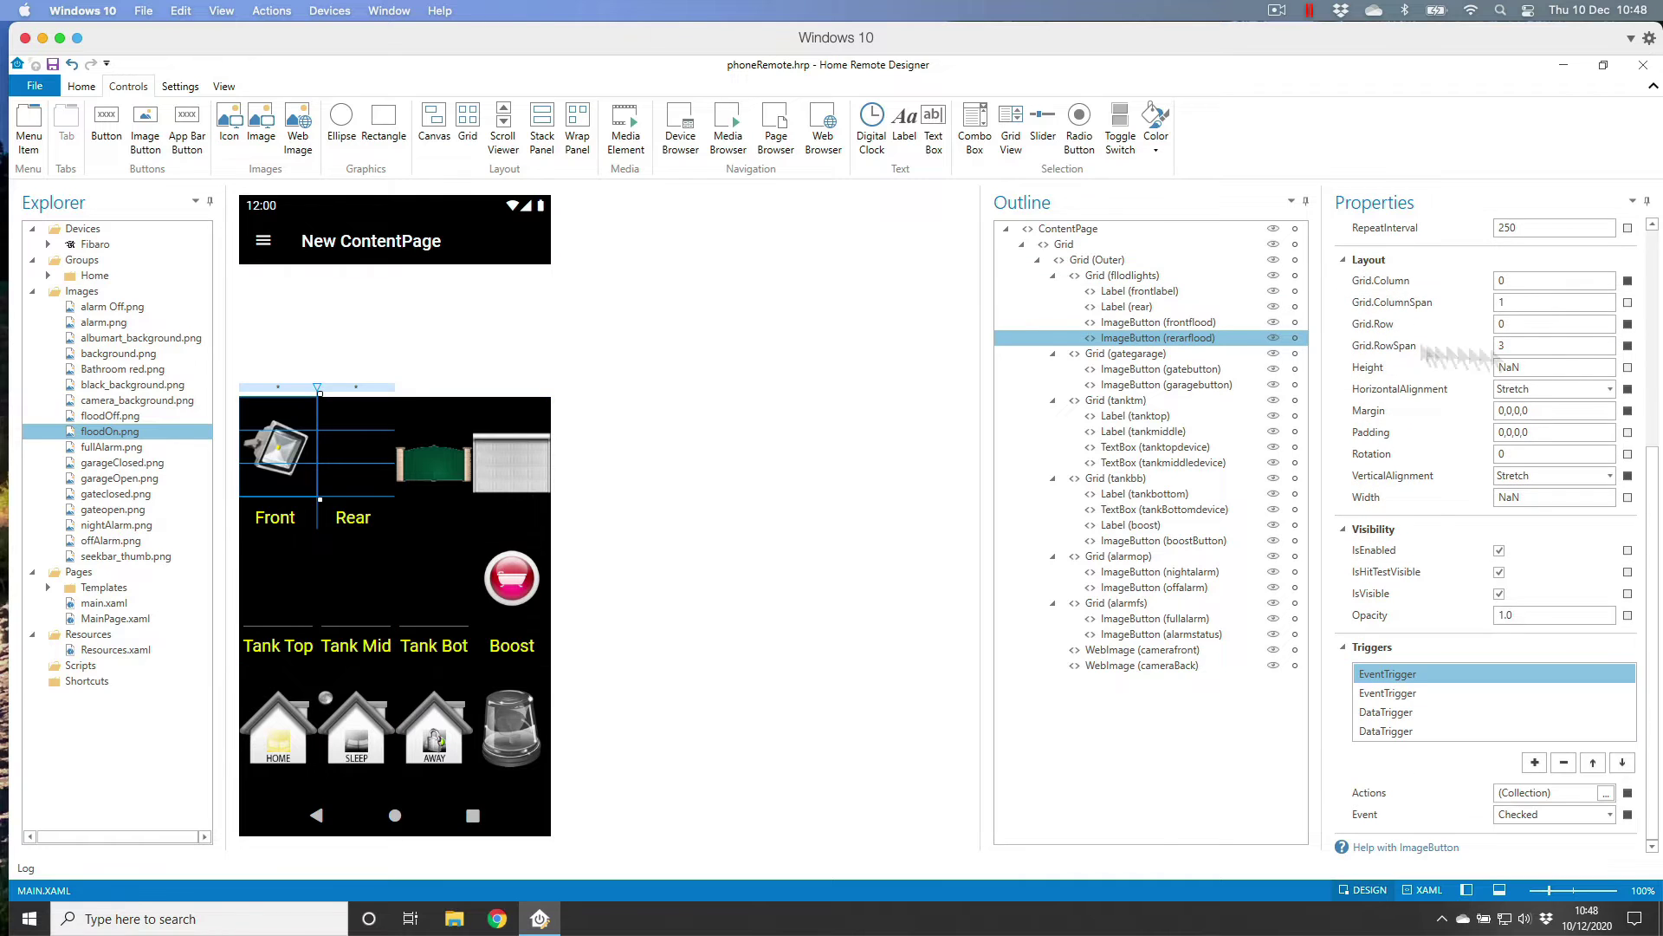
text(1)
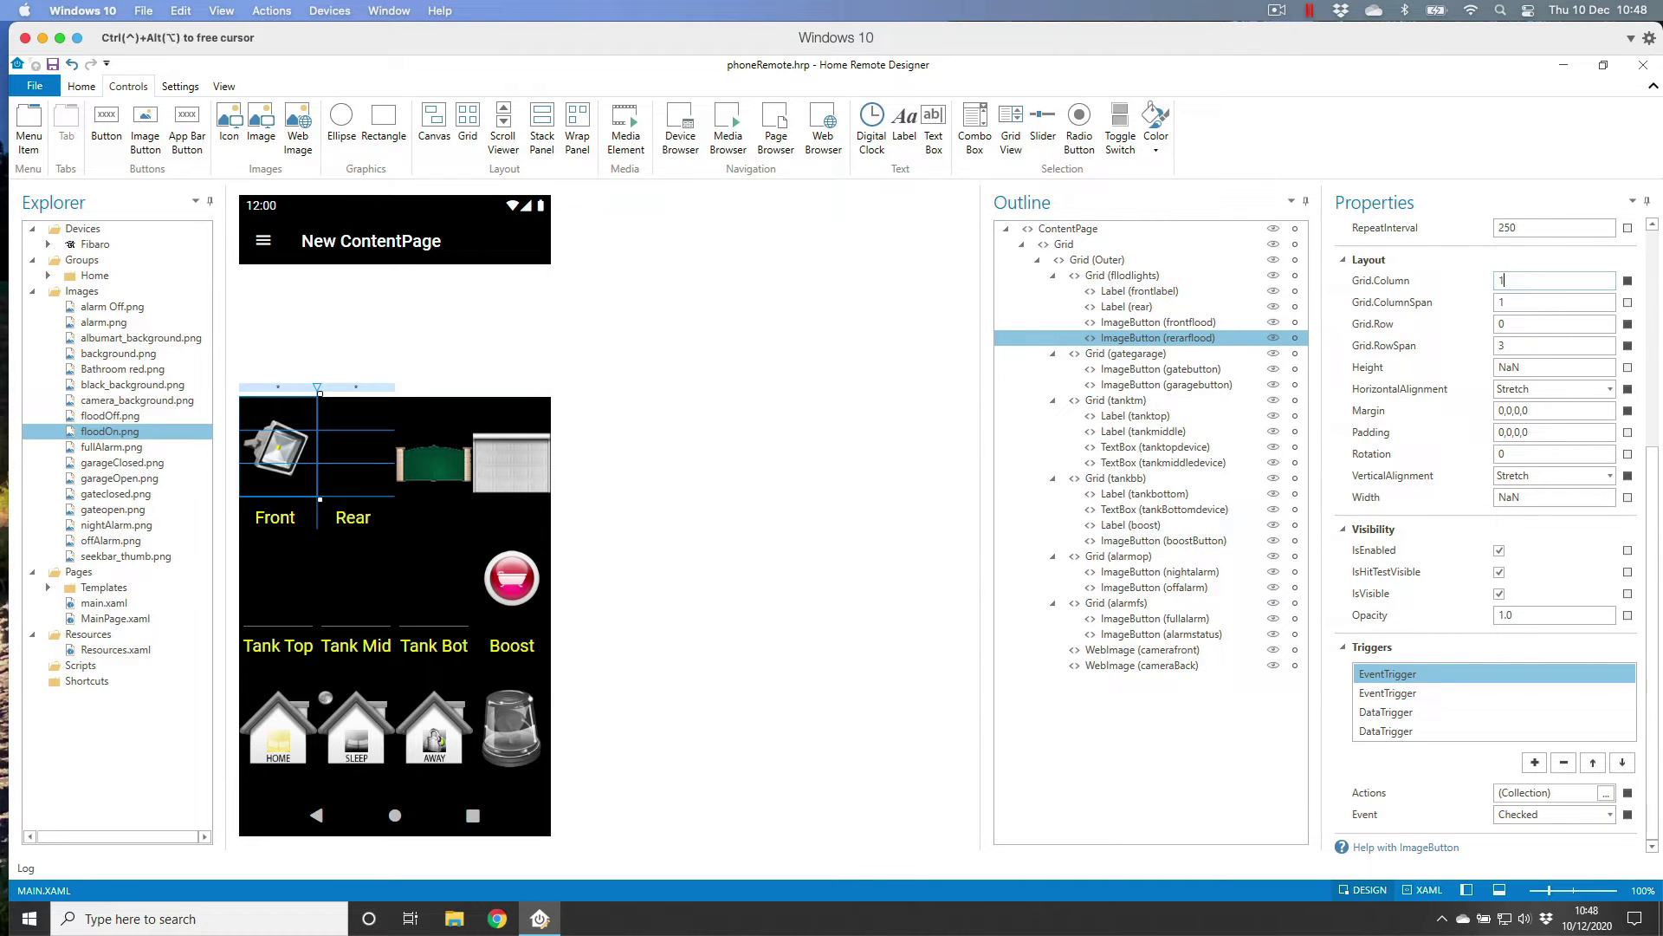
key(Tab)
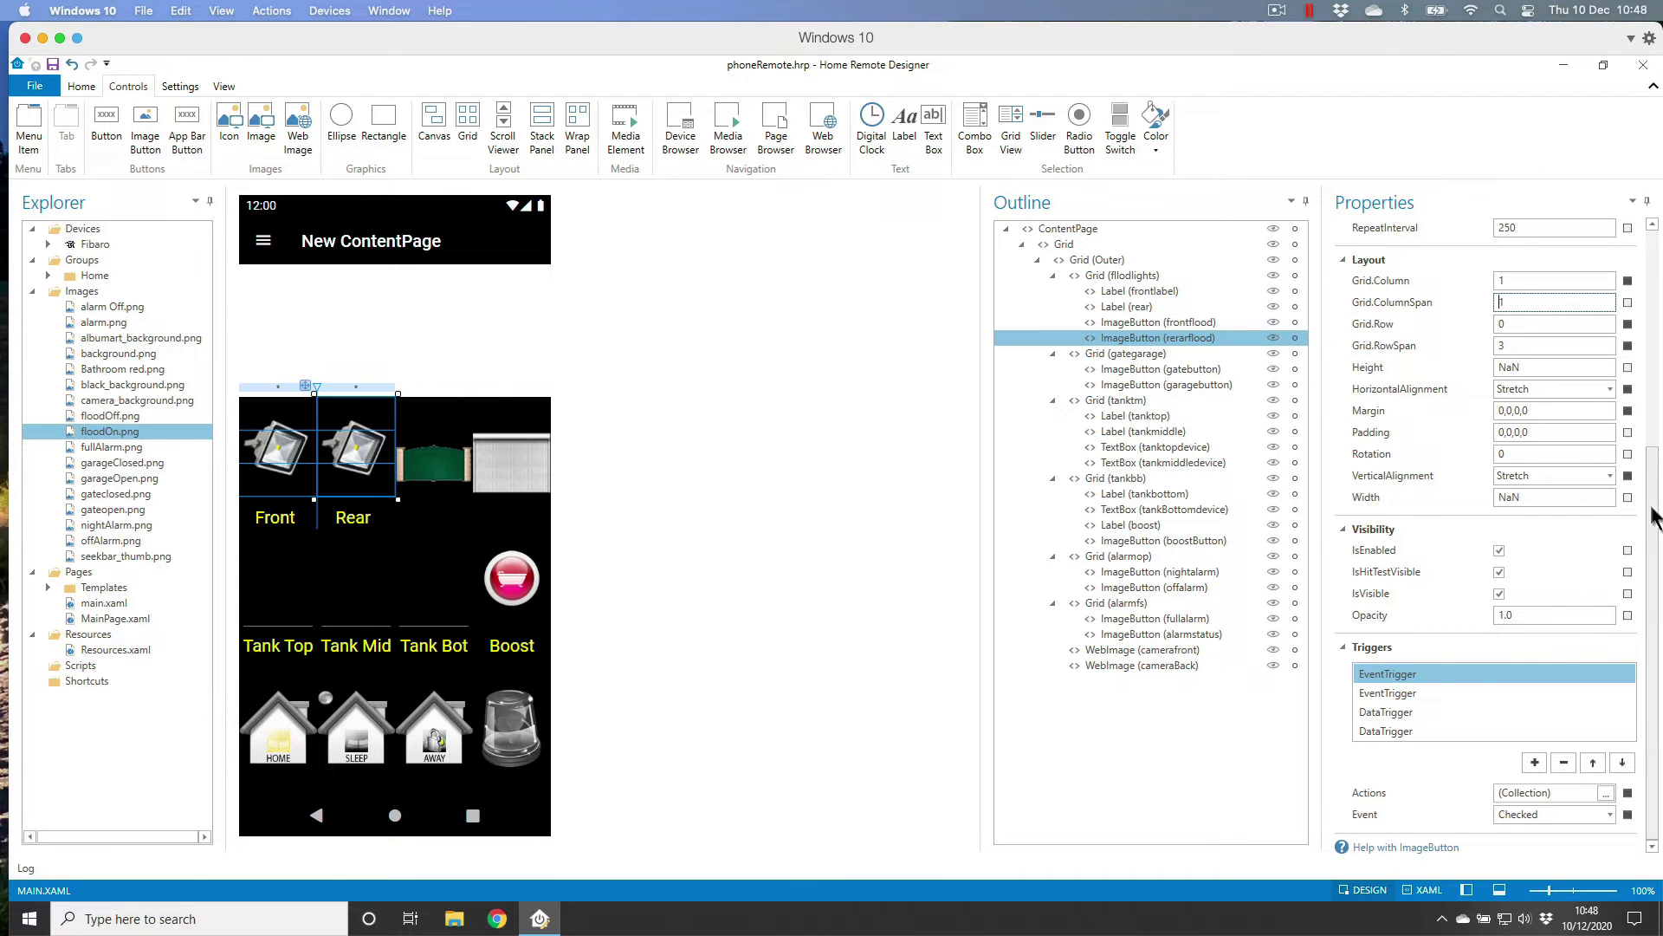
Bind the data action of the rerarflood button's Checked event trigger to BackGardenBackFlood.Switch
click(1606, 794)
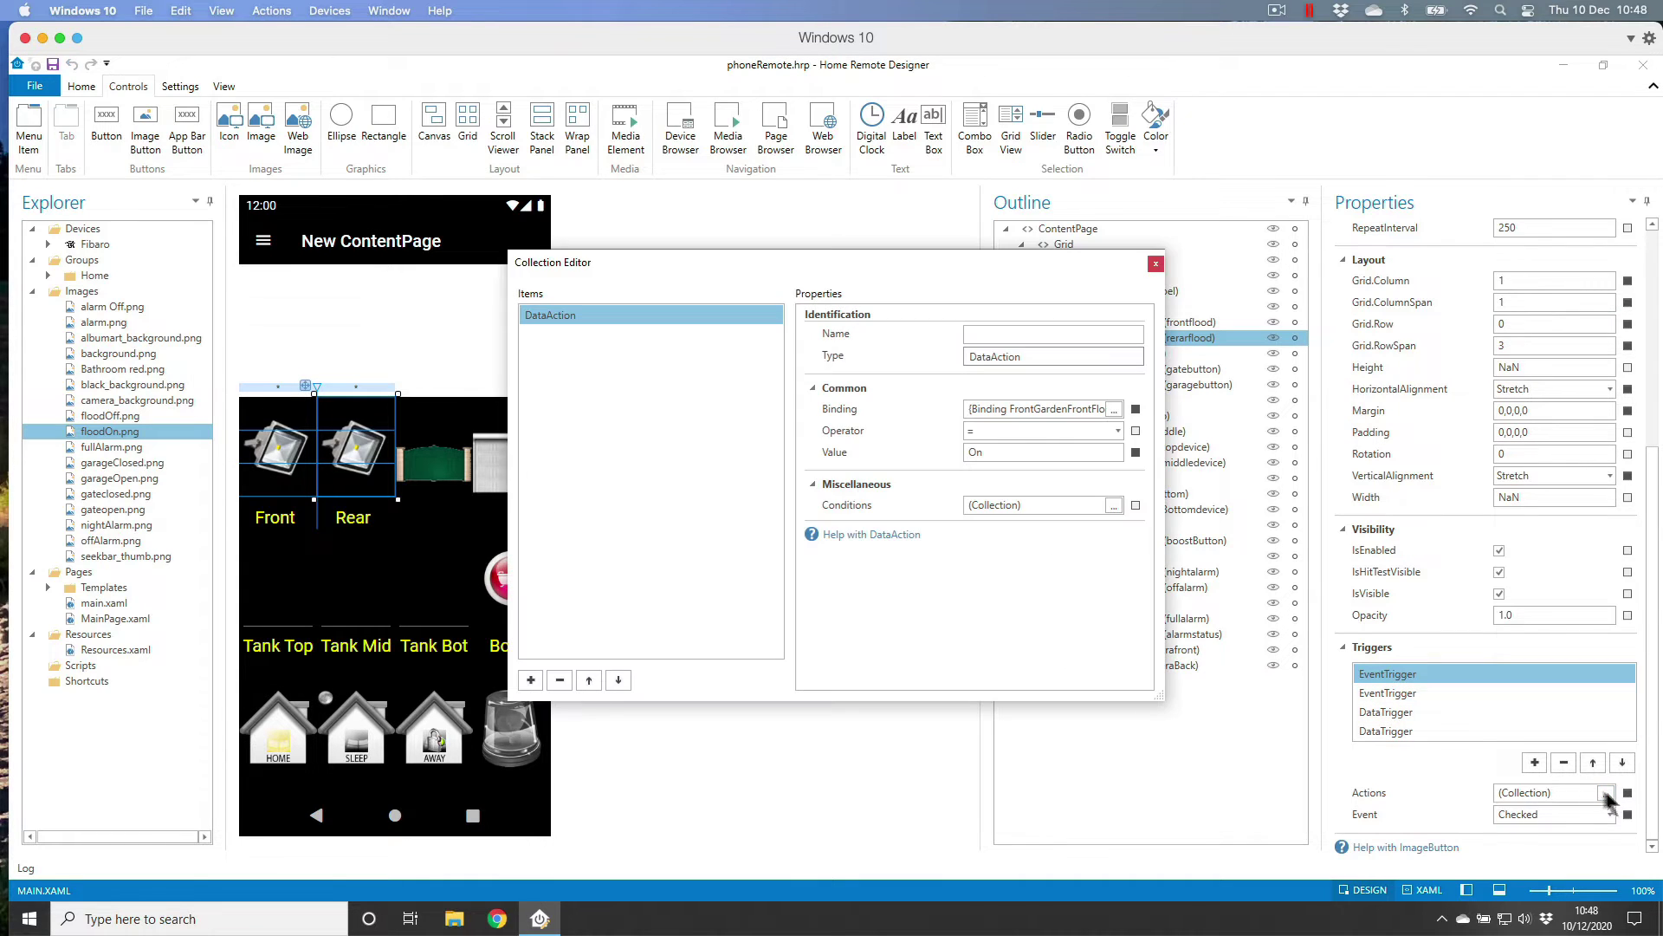
click(1114, 409)
double_click(893, 444)
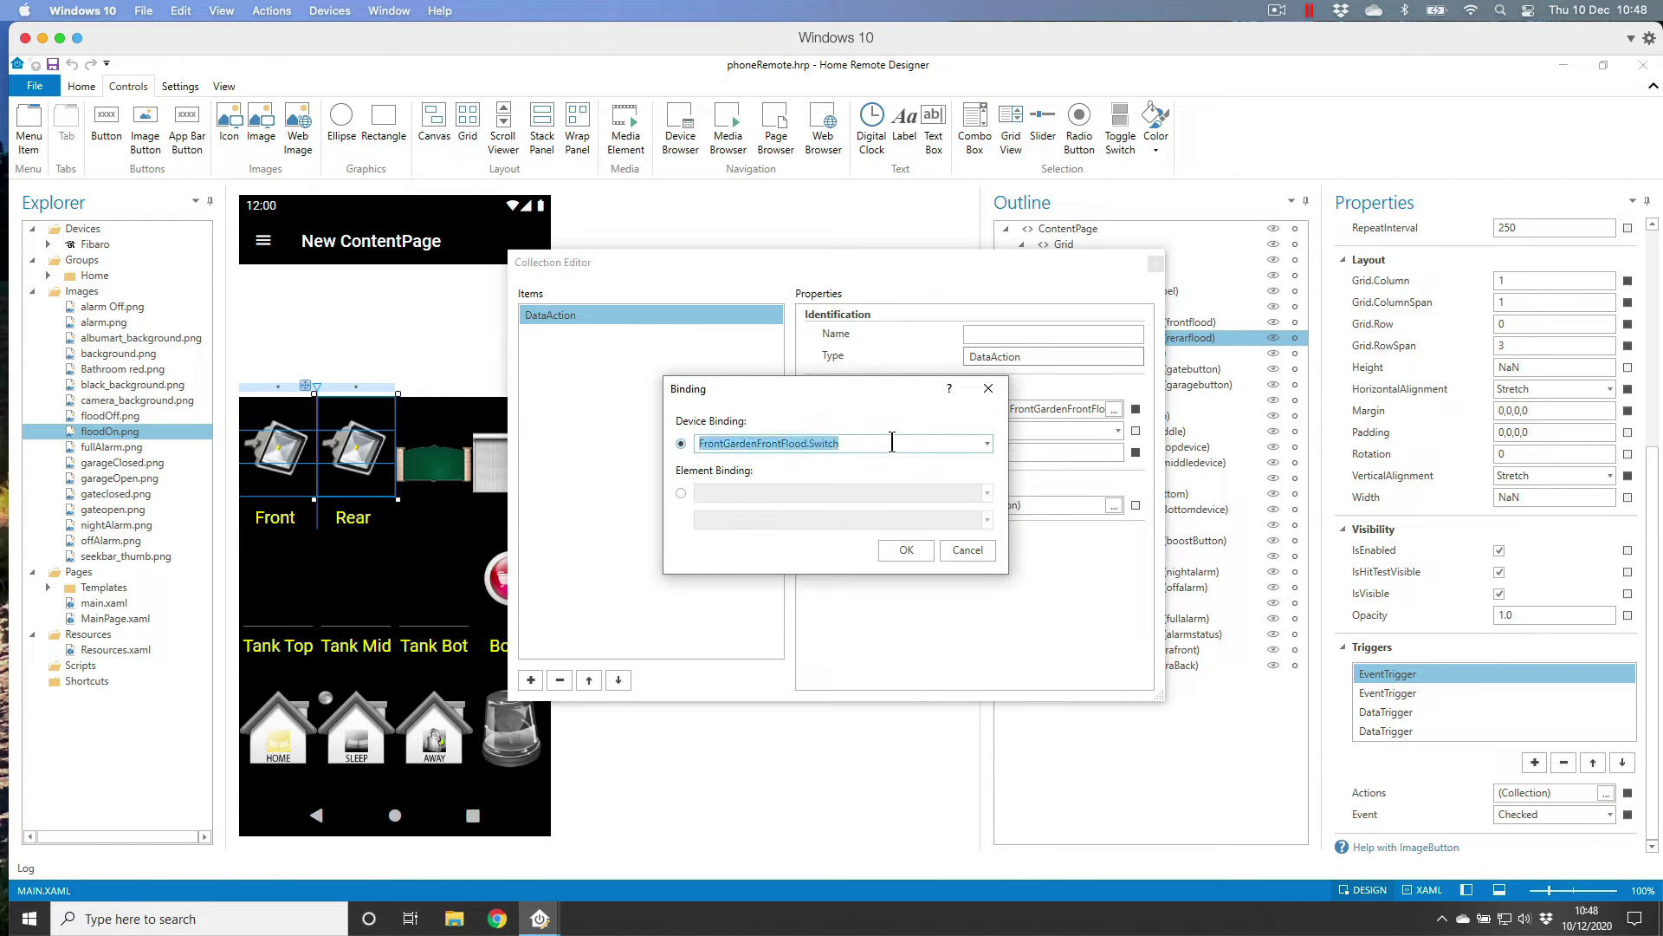
text(rear)
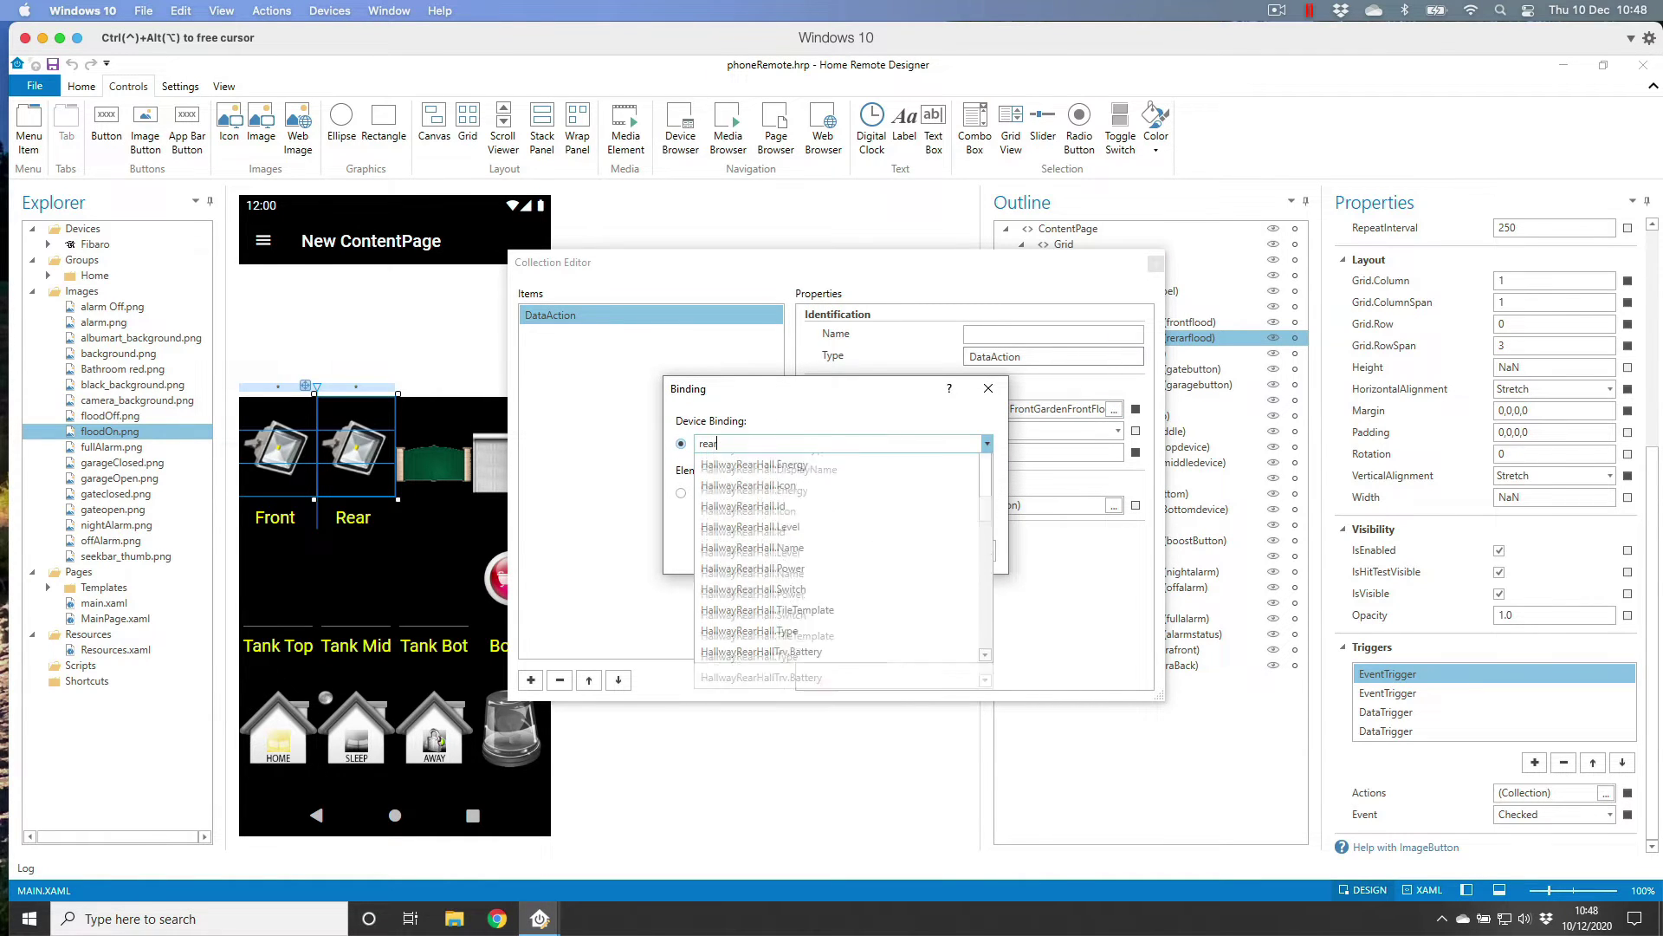
text(flood)
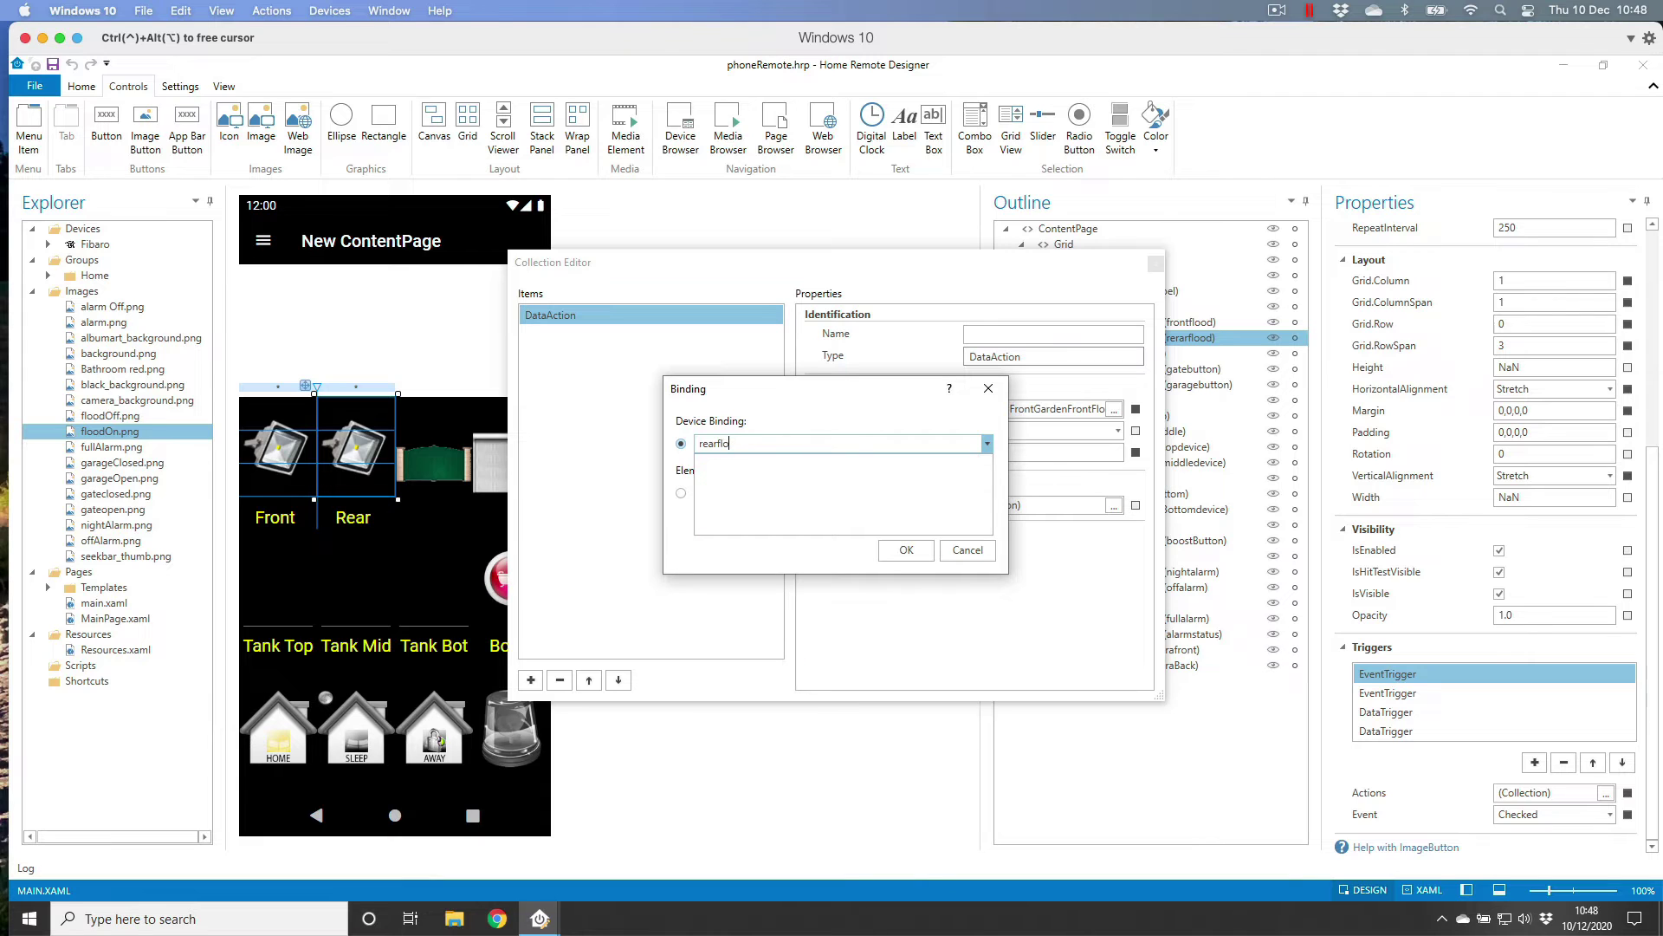
key(BackSpace)
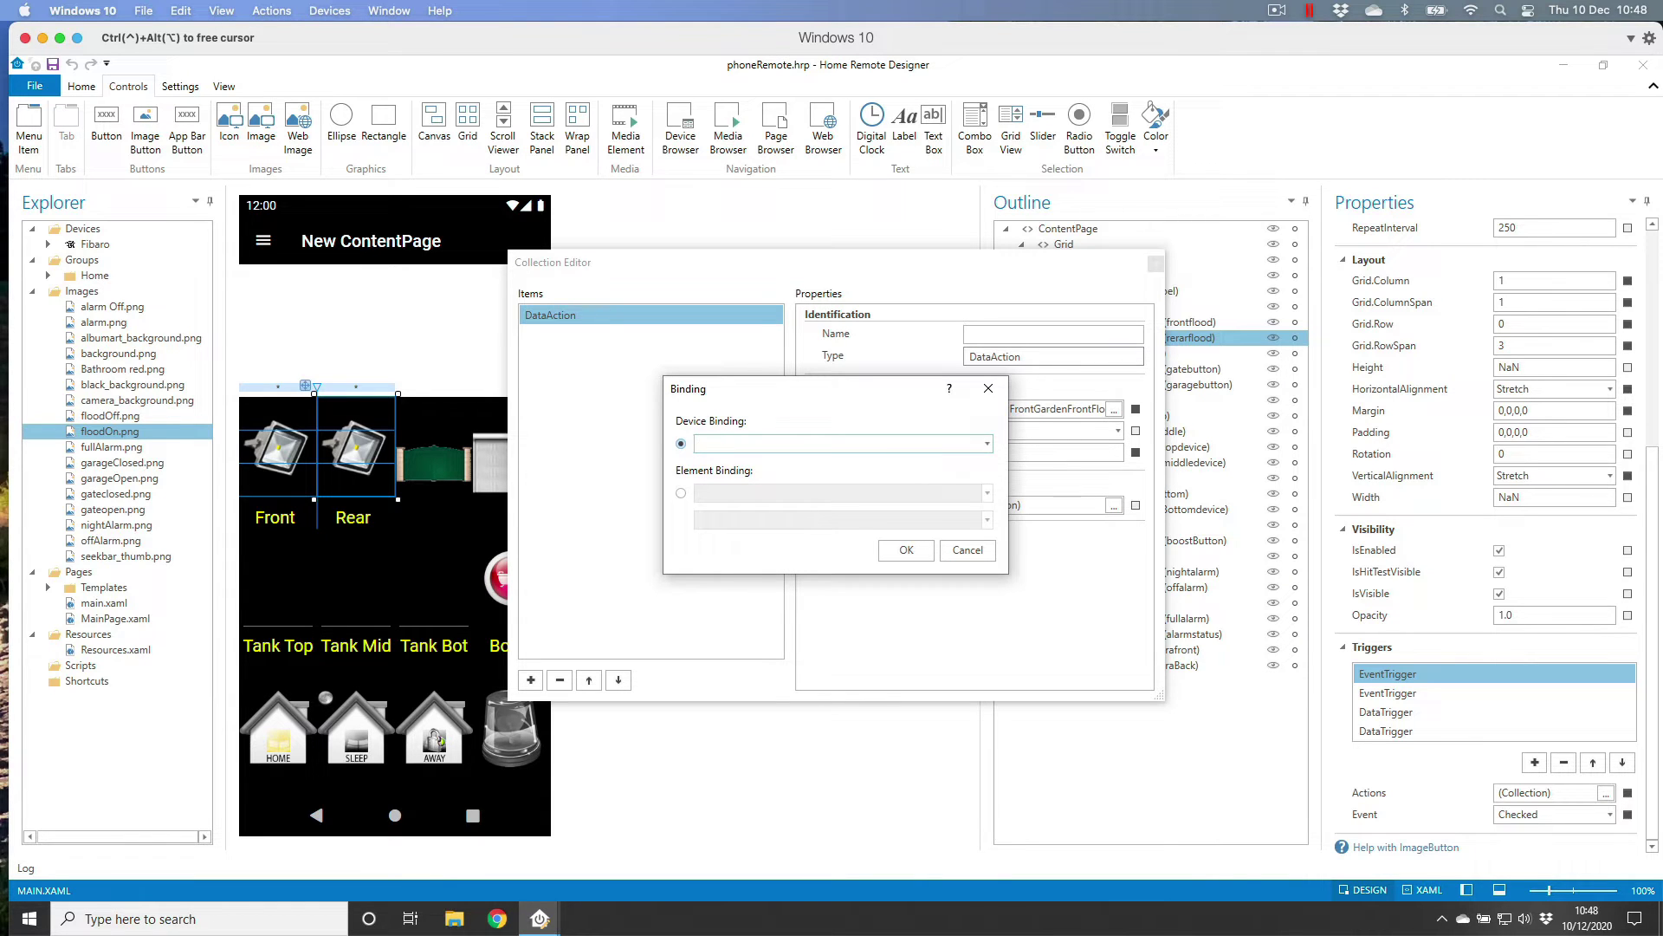
text(backfloo)
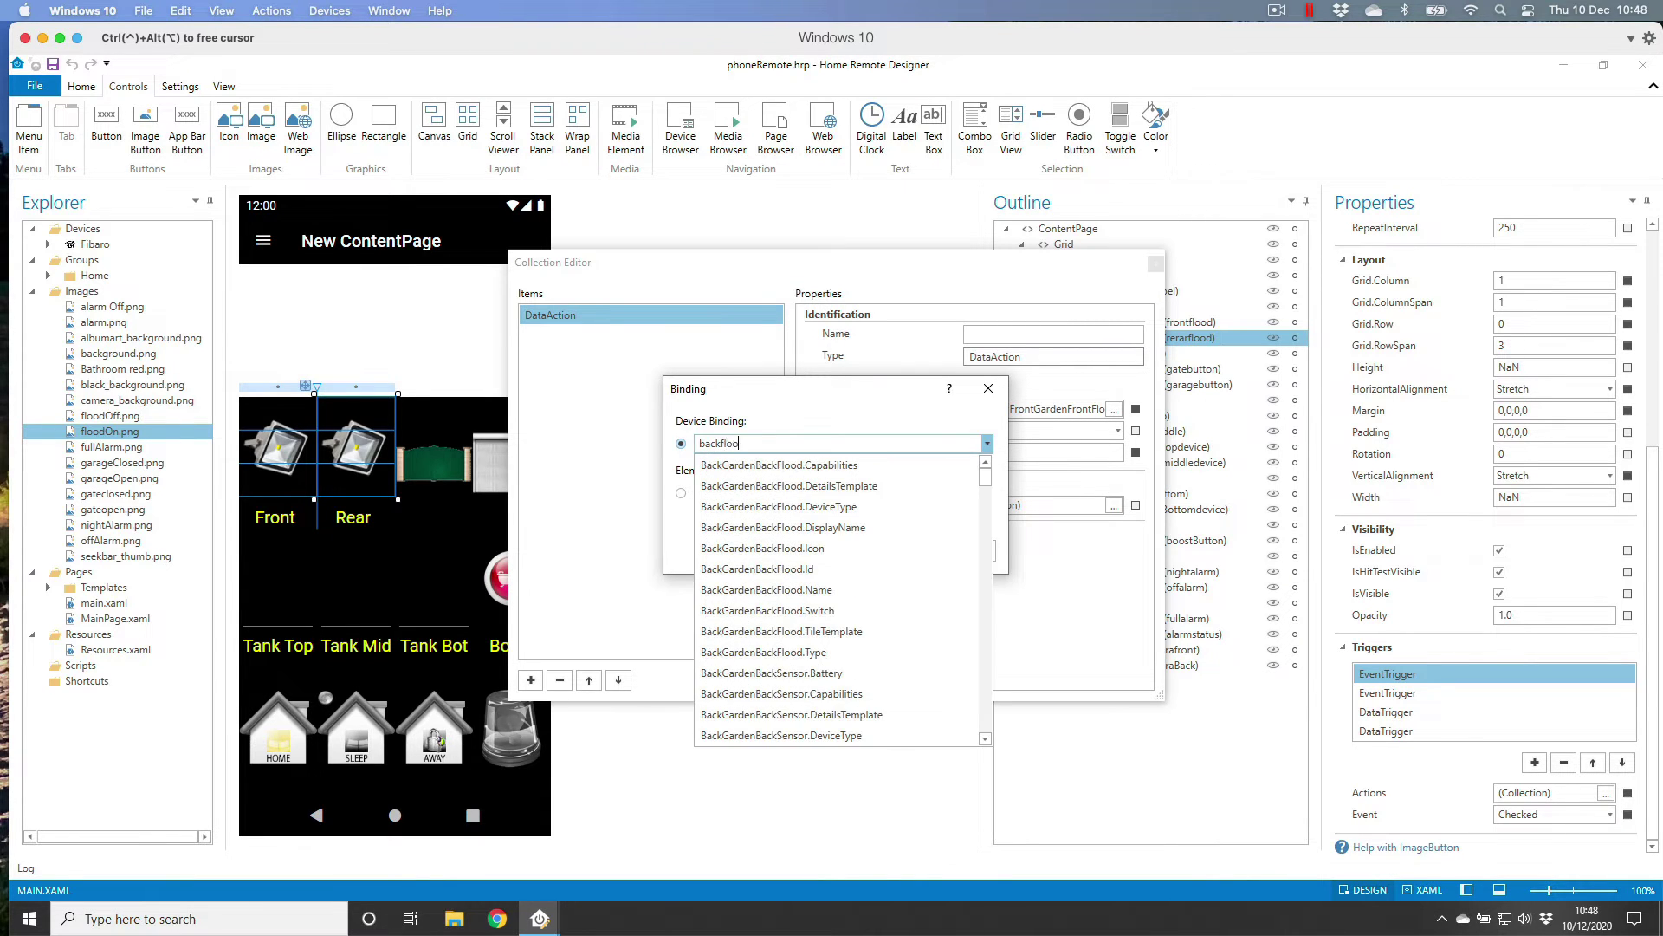
text(d)
click(810, 610)
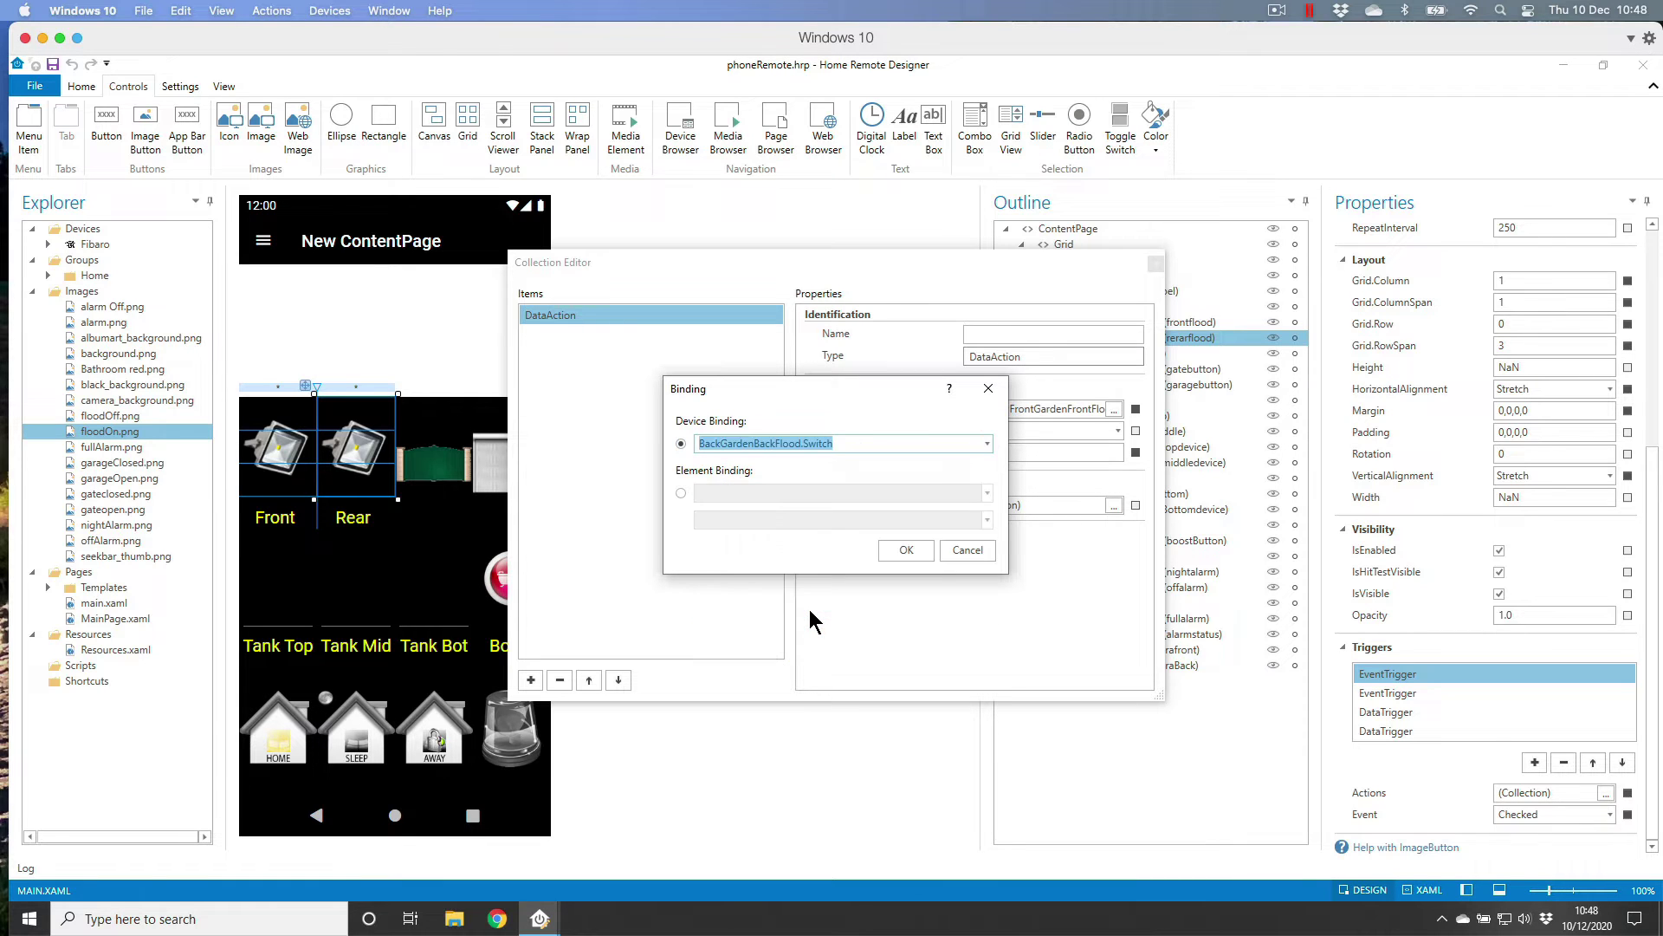
click(907, 551)
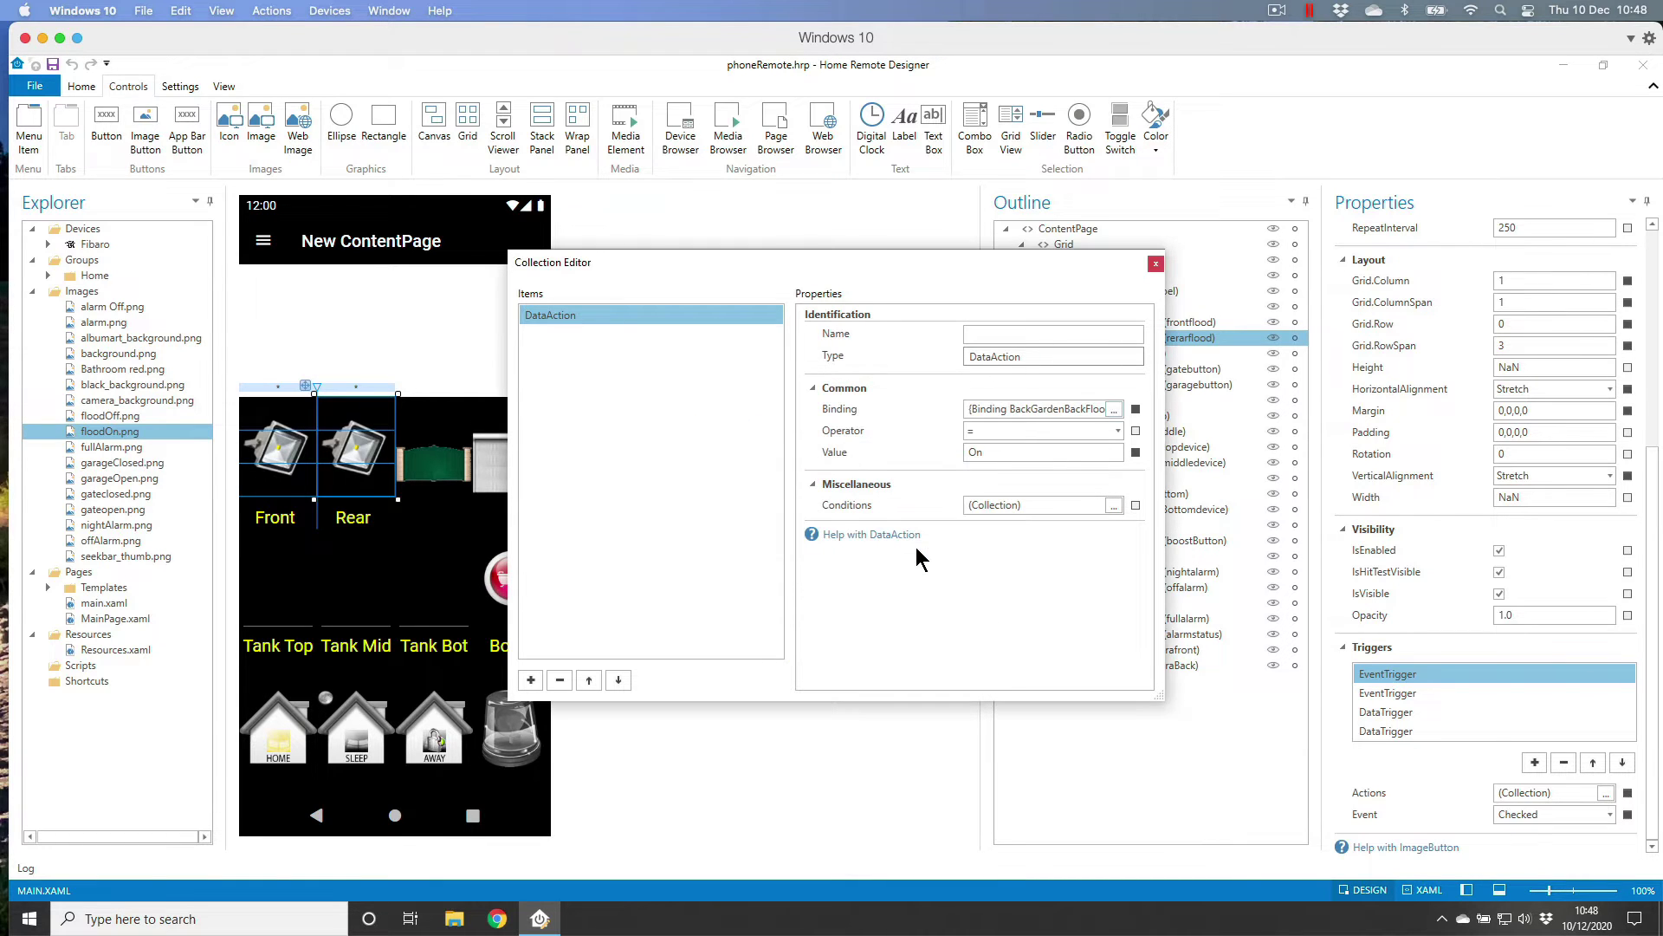
click(1156, 263)
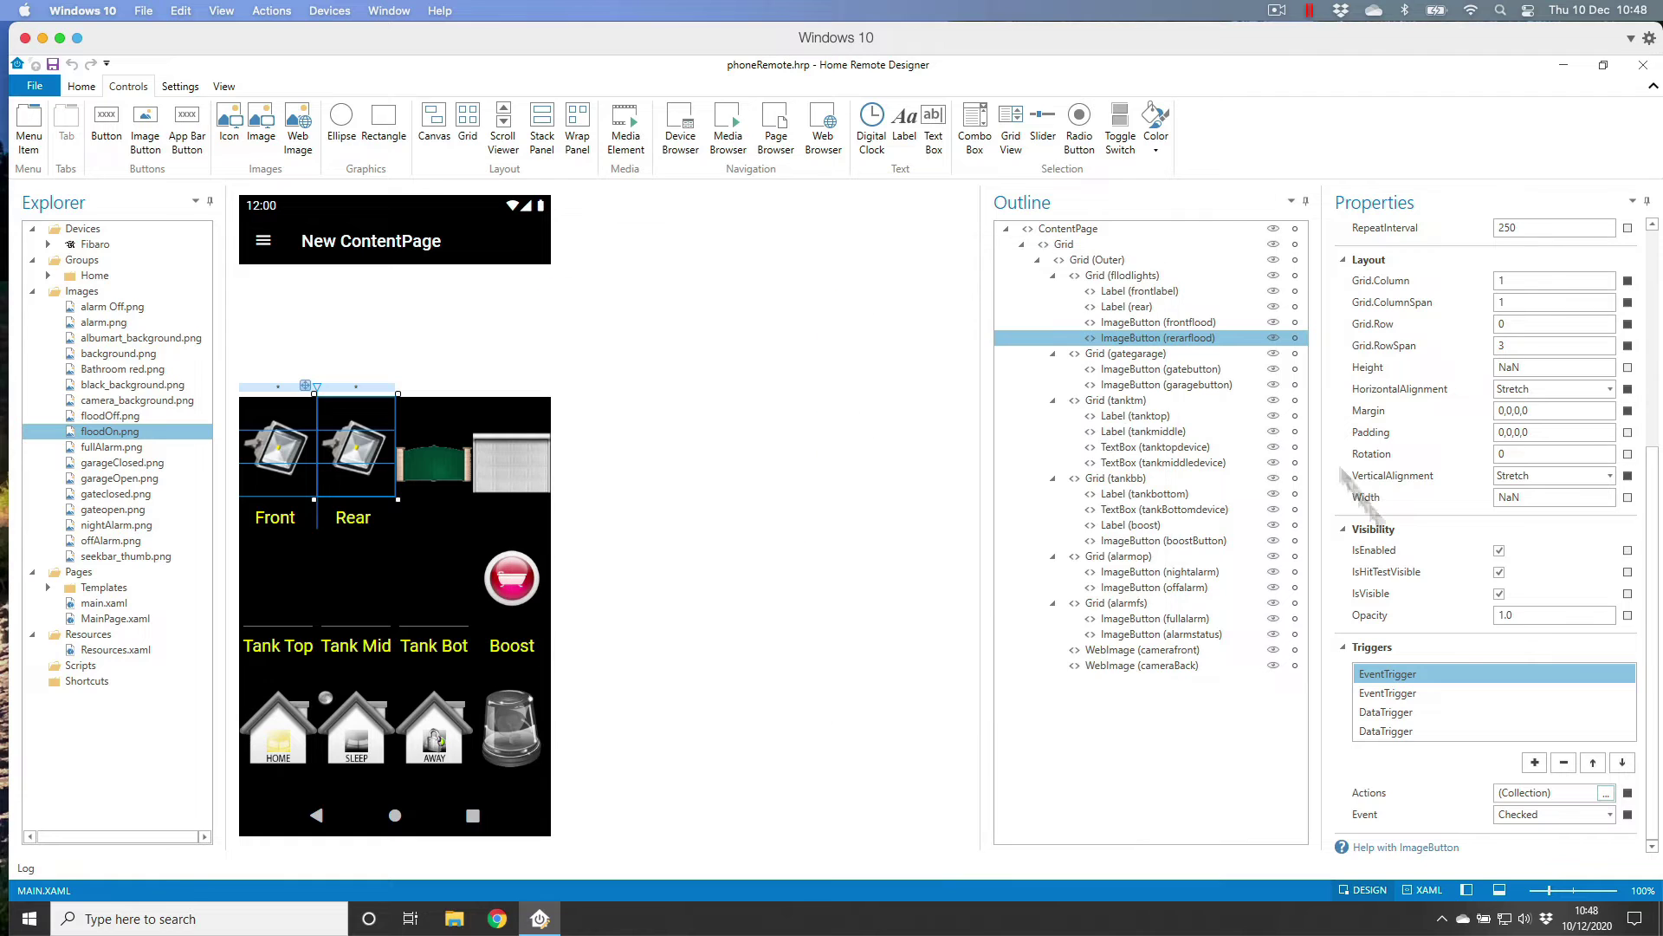
Bind the data action of the rerarflood button's Unchecked event trigger to BackGardenBackFlood.Switch
click(1399, 693)
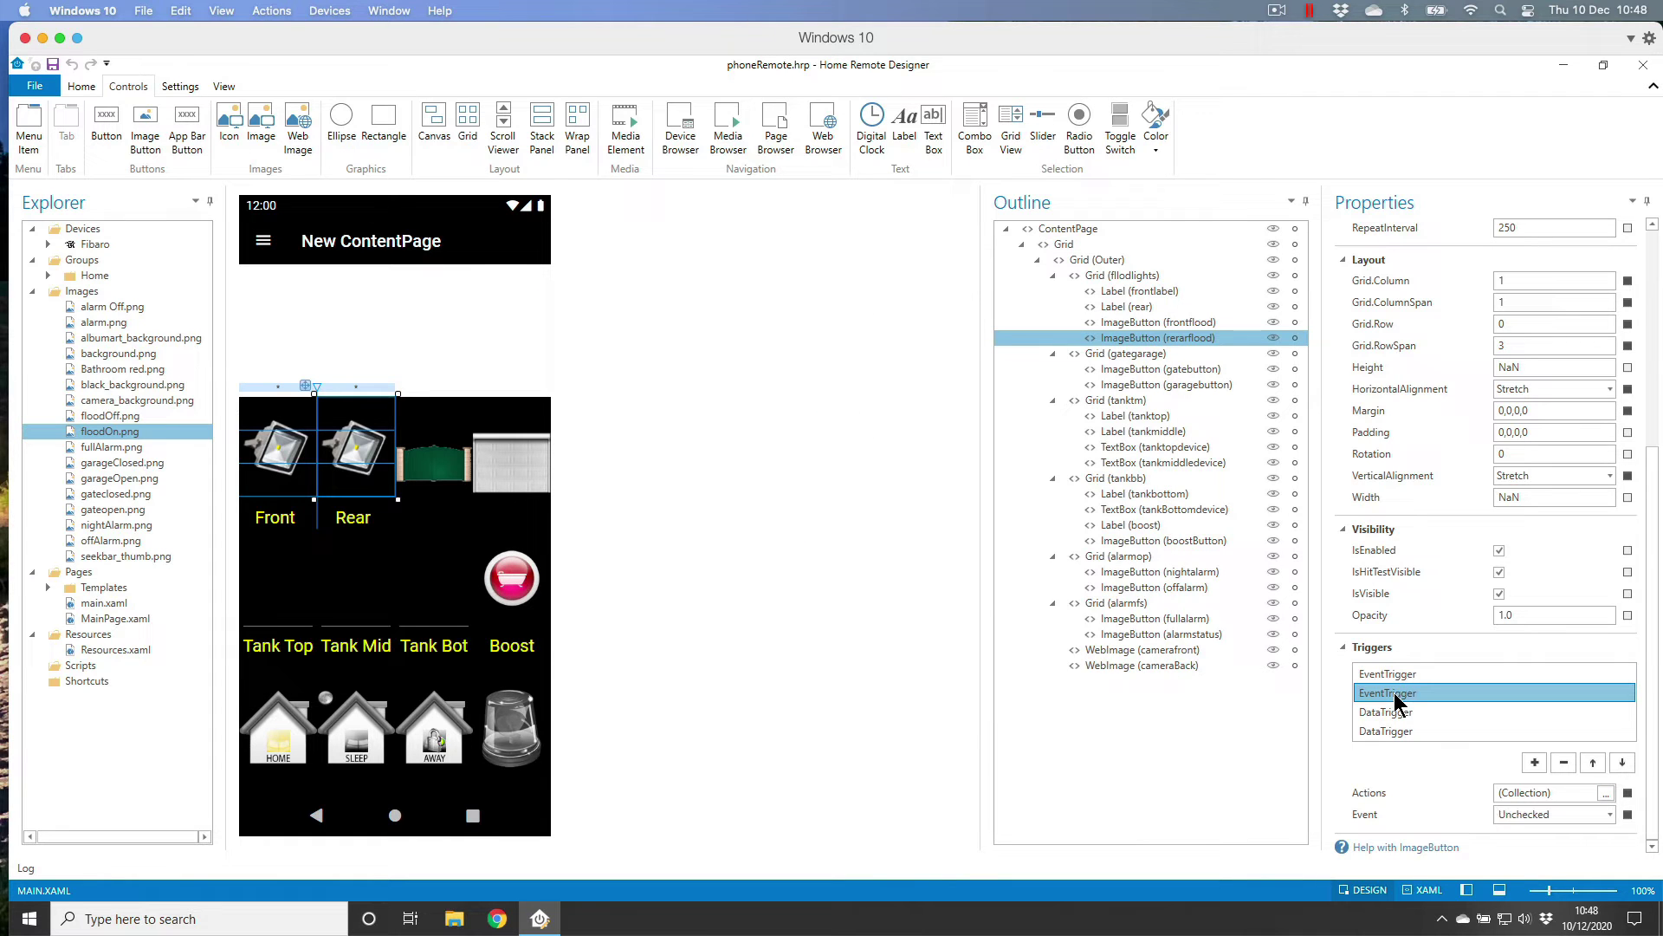
click(1607, 793)
click(1115, 408)
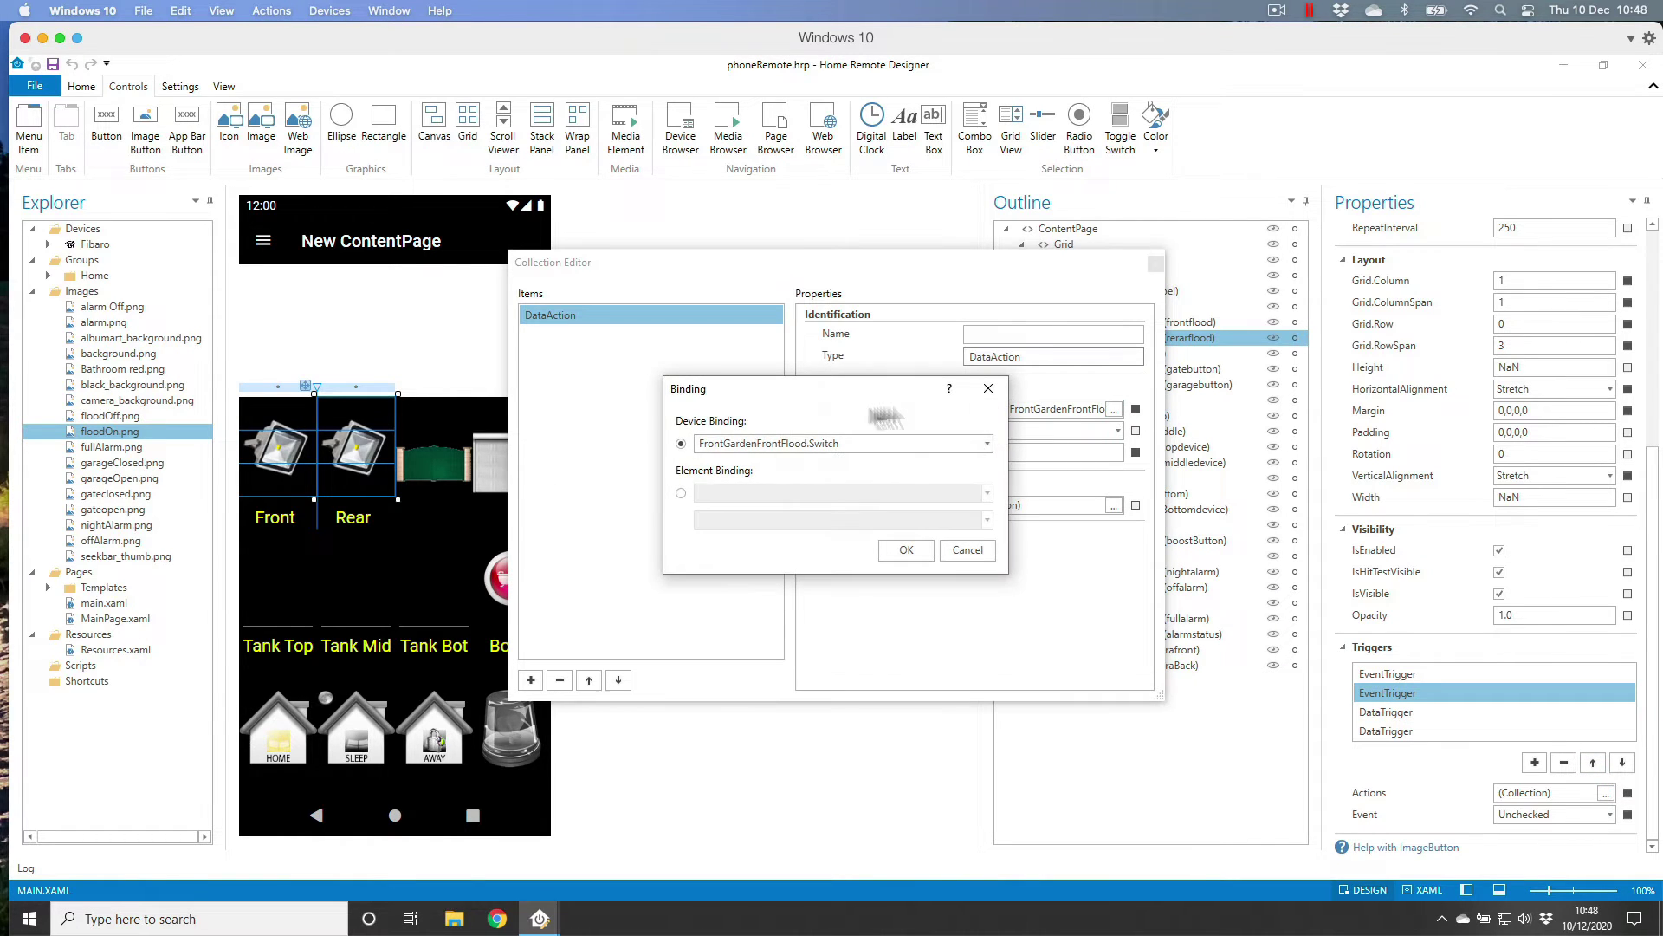
click(858, 444)
key(ctrl+a)
text(bac)
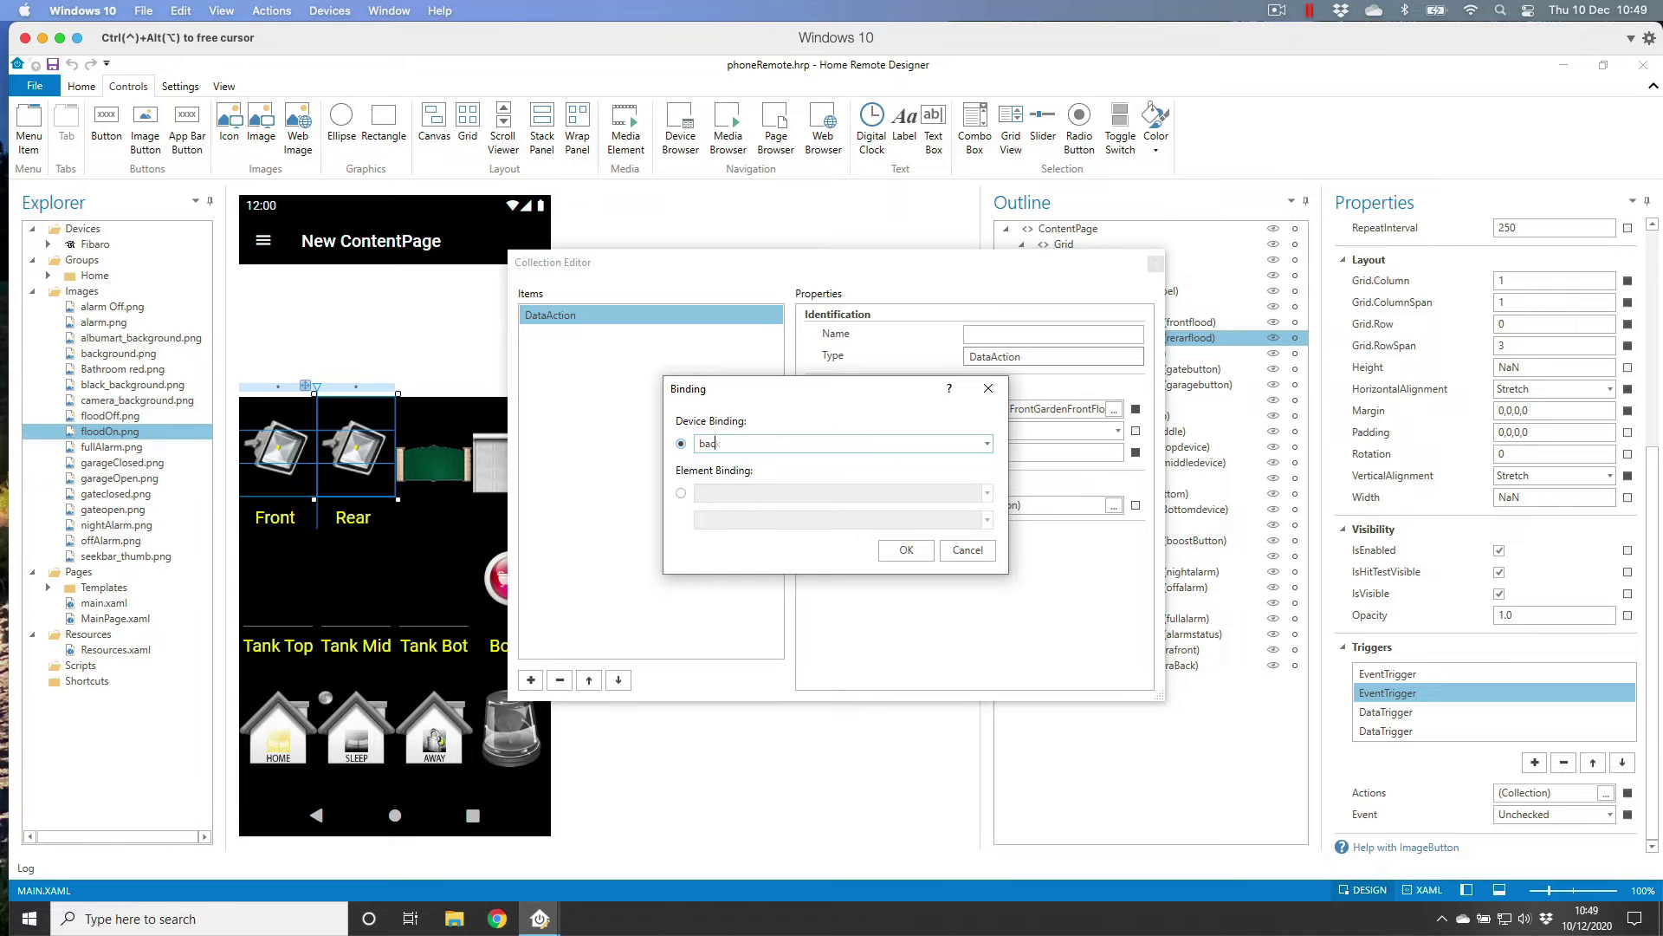
text(kflood)
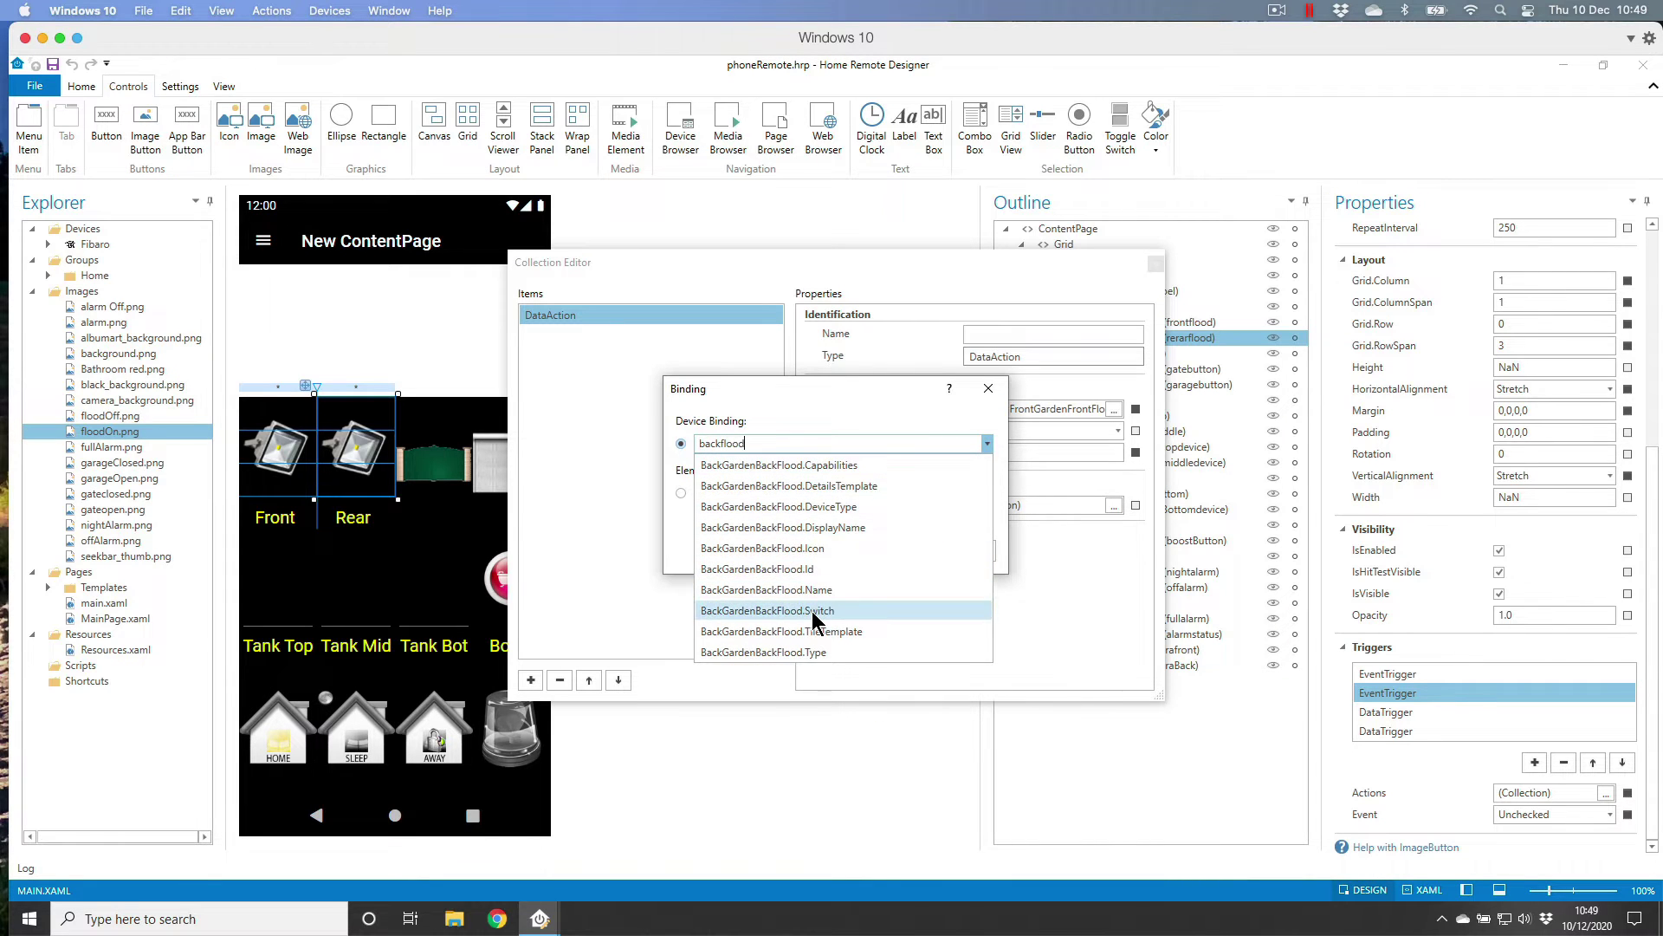
click(814, 611)
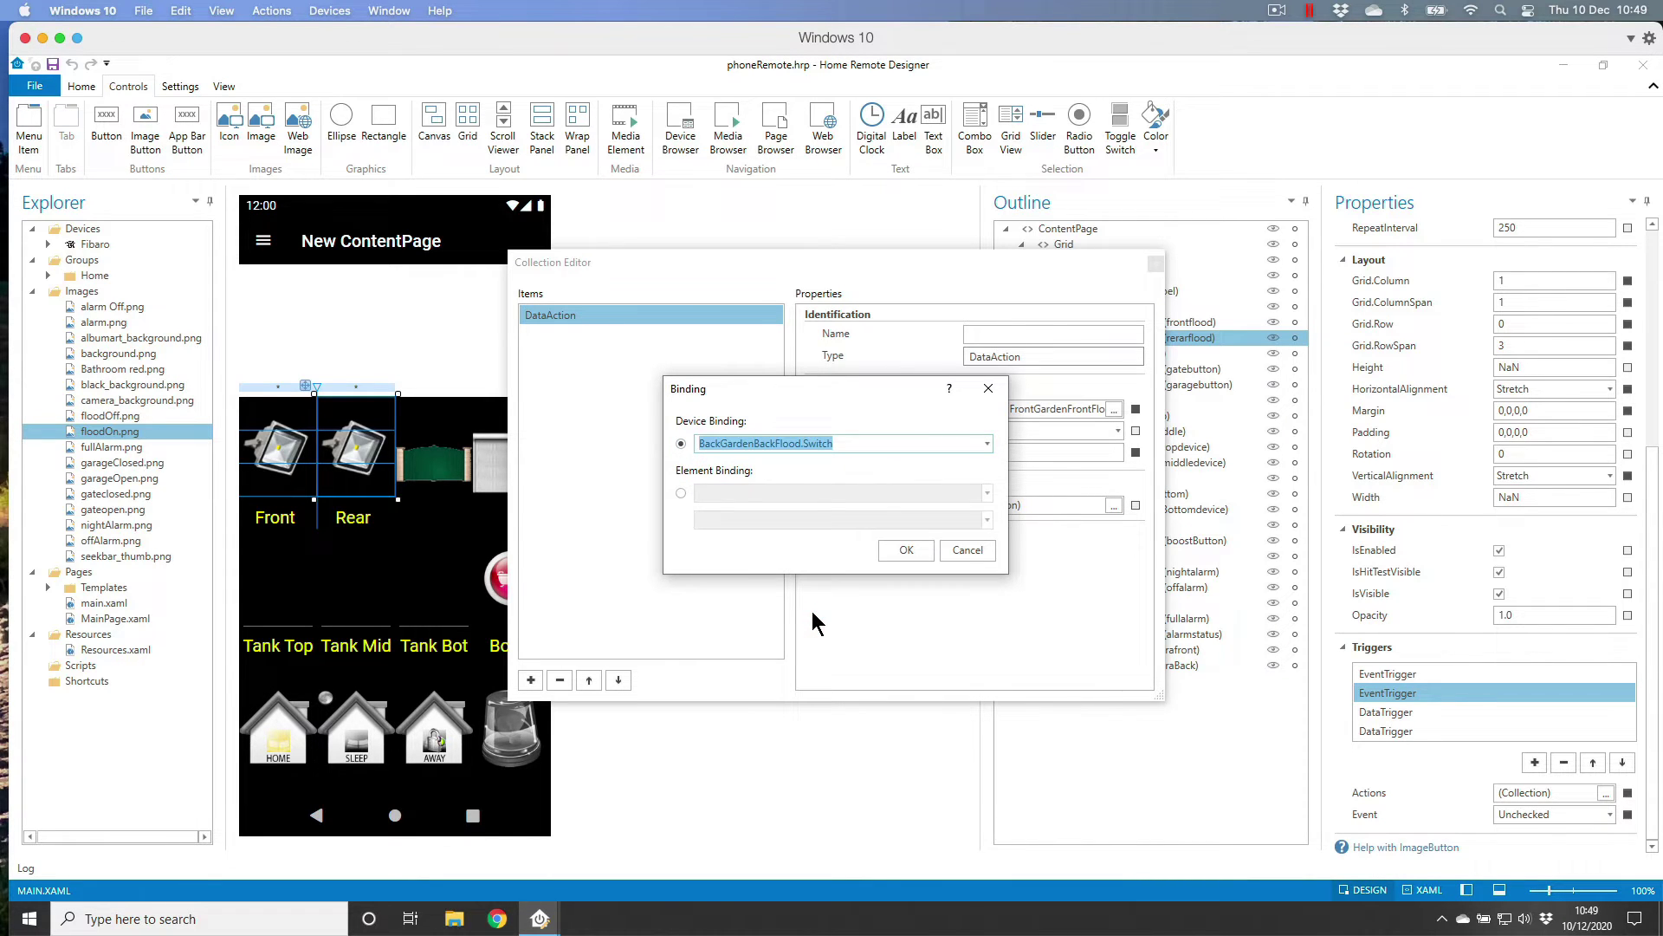
click(906, 549)
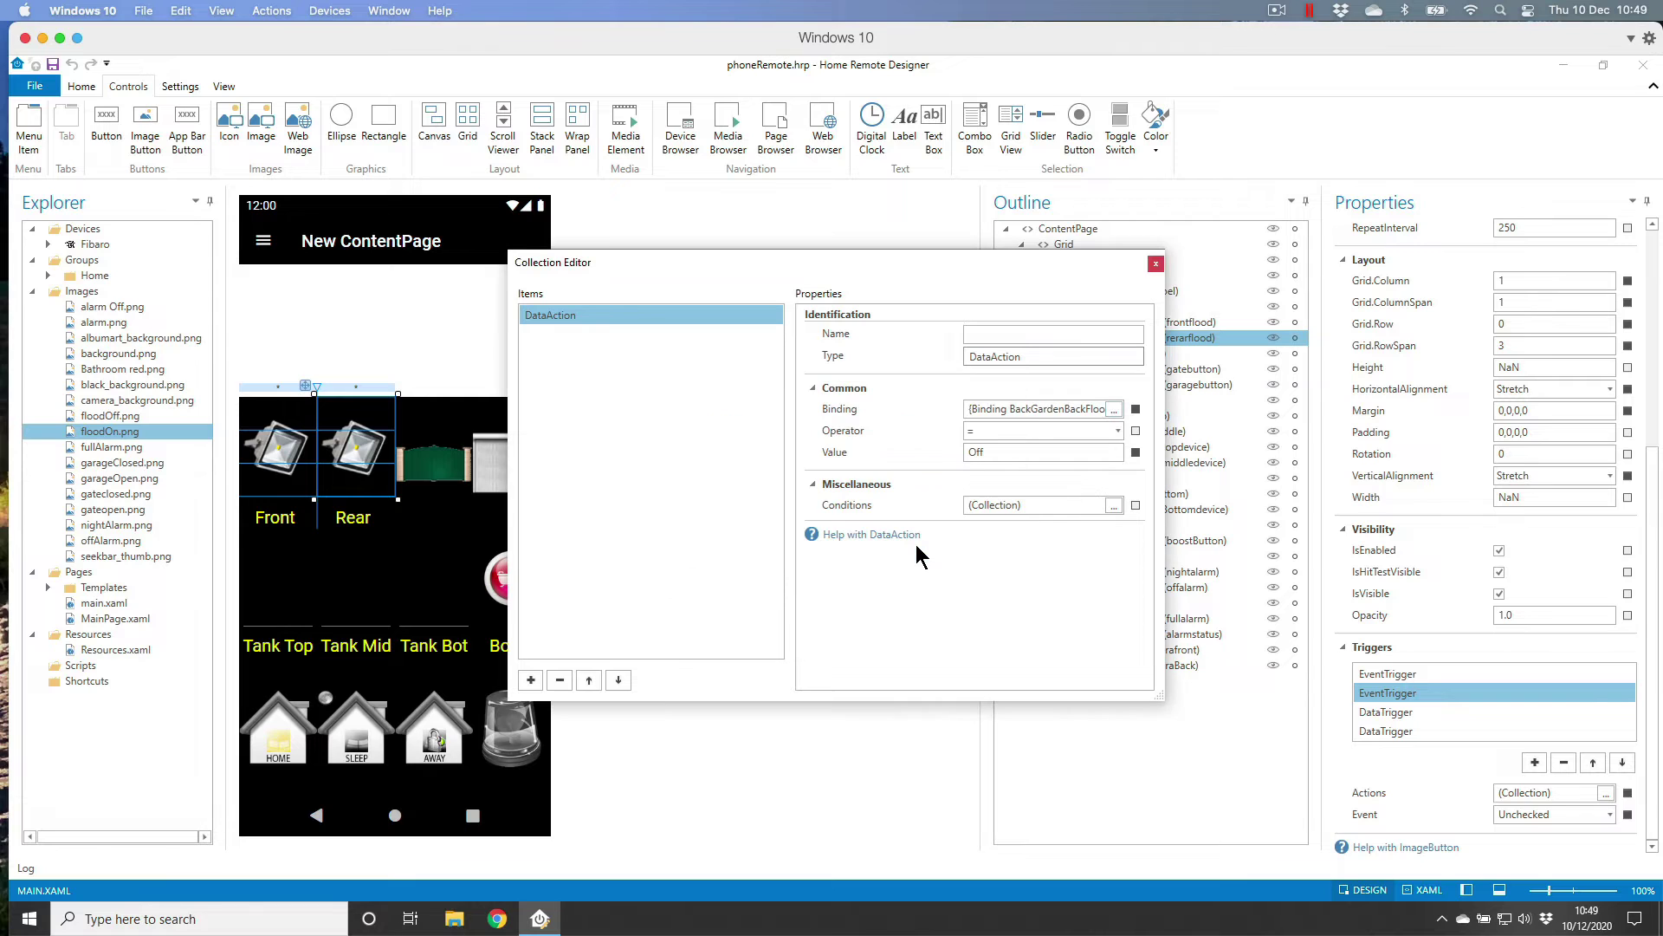
click(1155, 265)
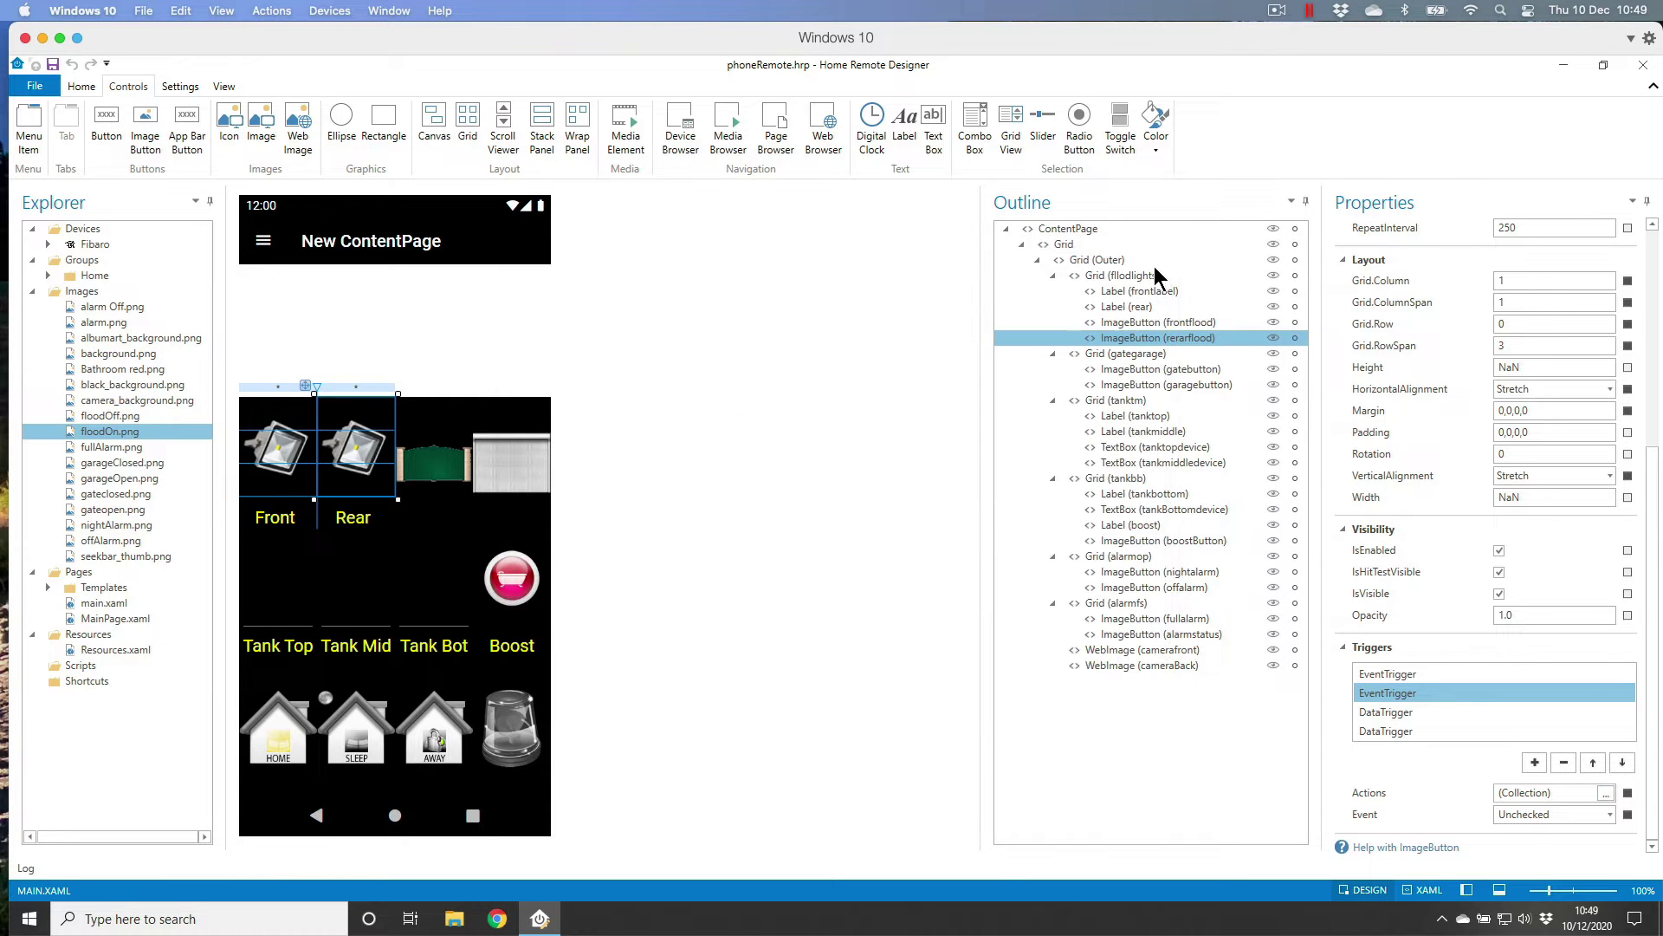
Bind the rerarflood button's On data trigger to BackGardenBackFlood.Switch and check its setters
click(1384, 712)
drag(1655, 731, 1655, 763)
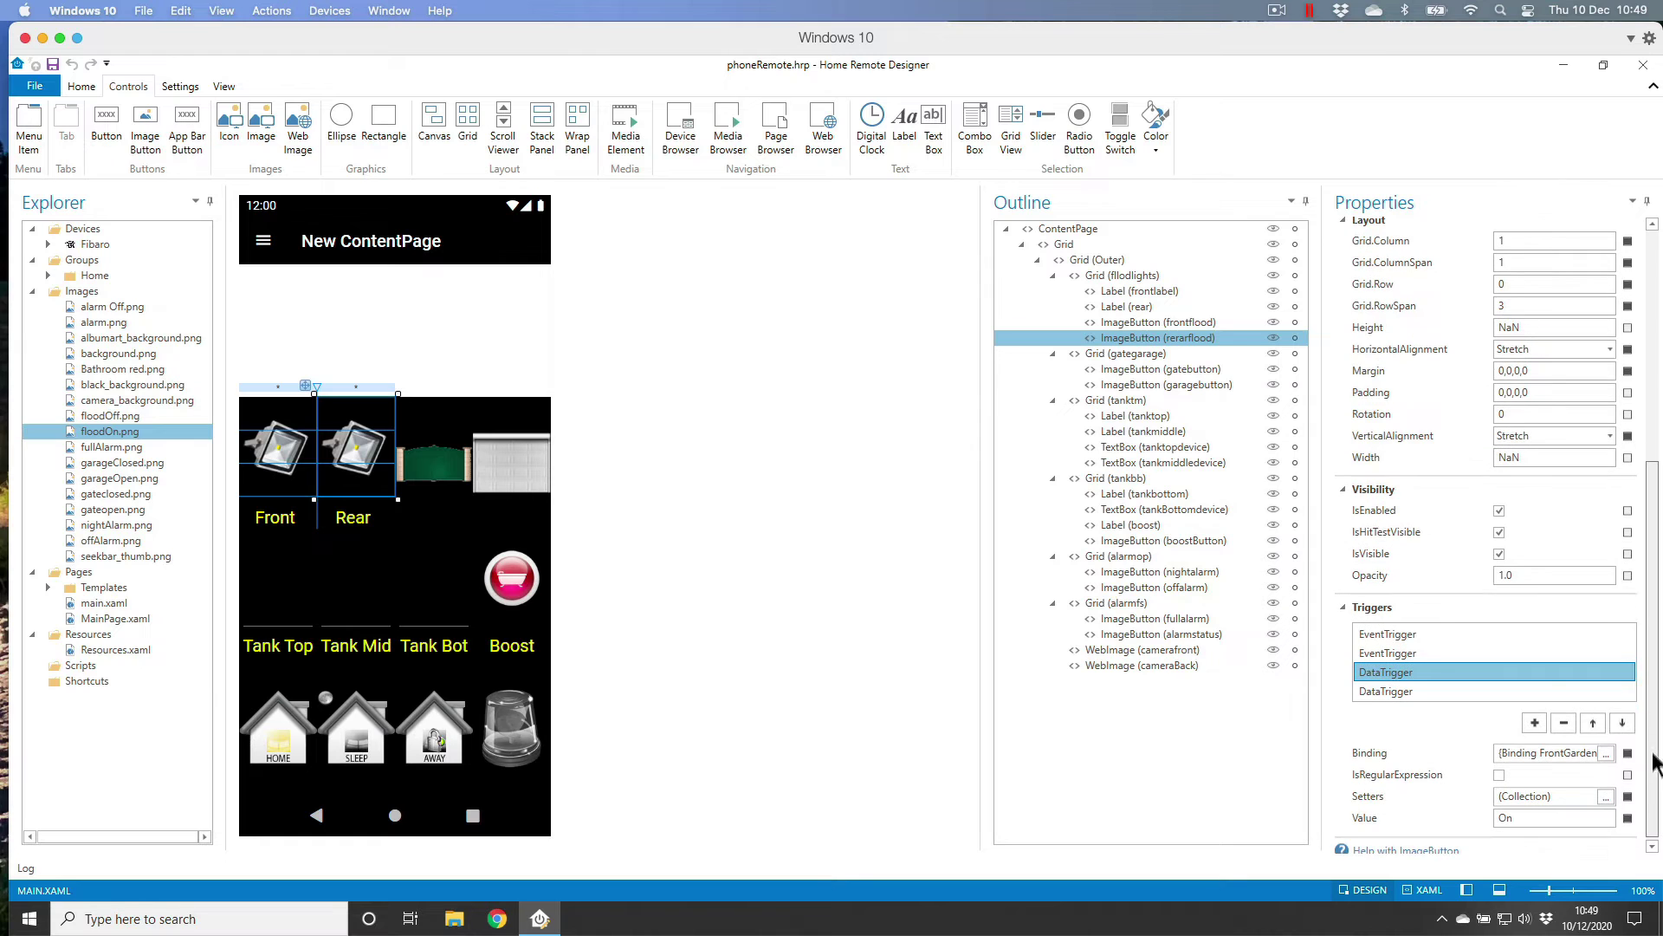
click(1606, 752)
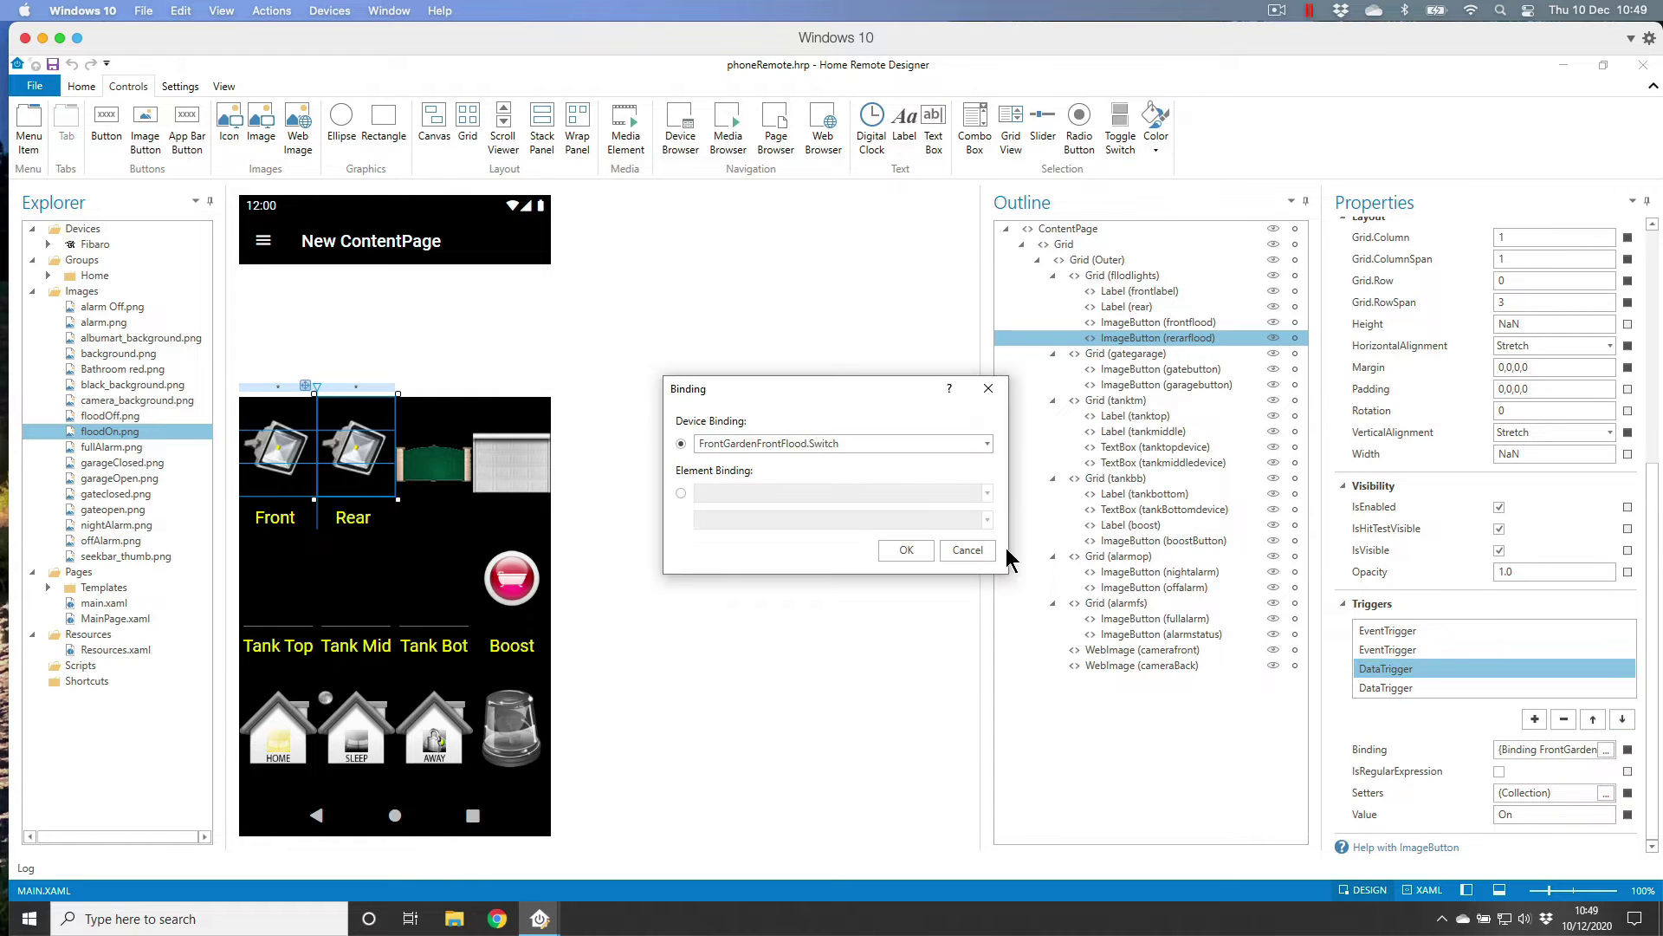
click(987, 443)
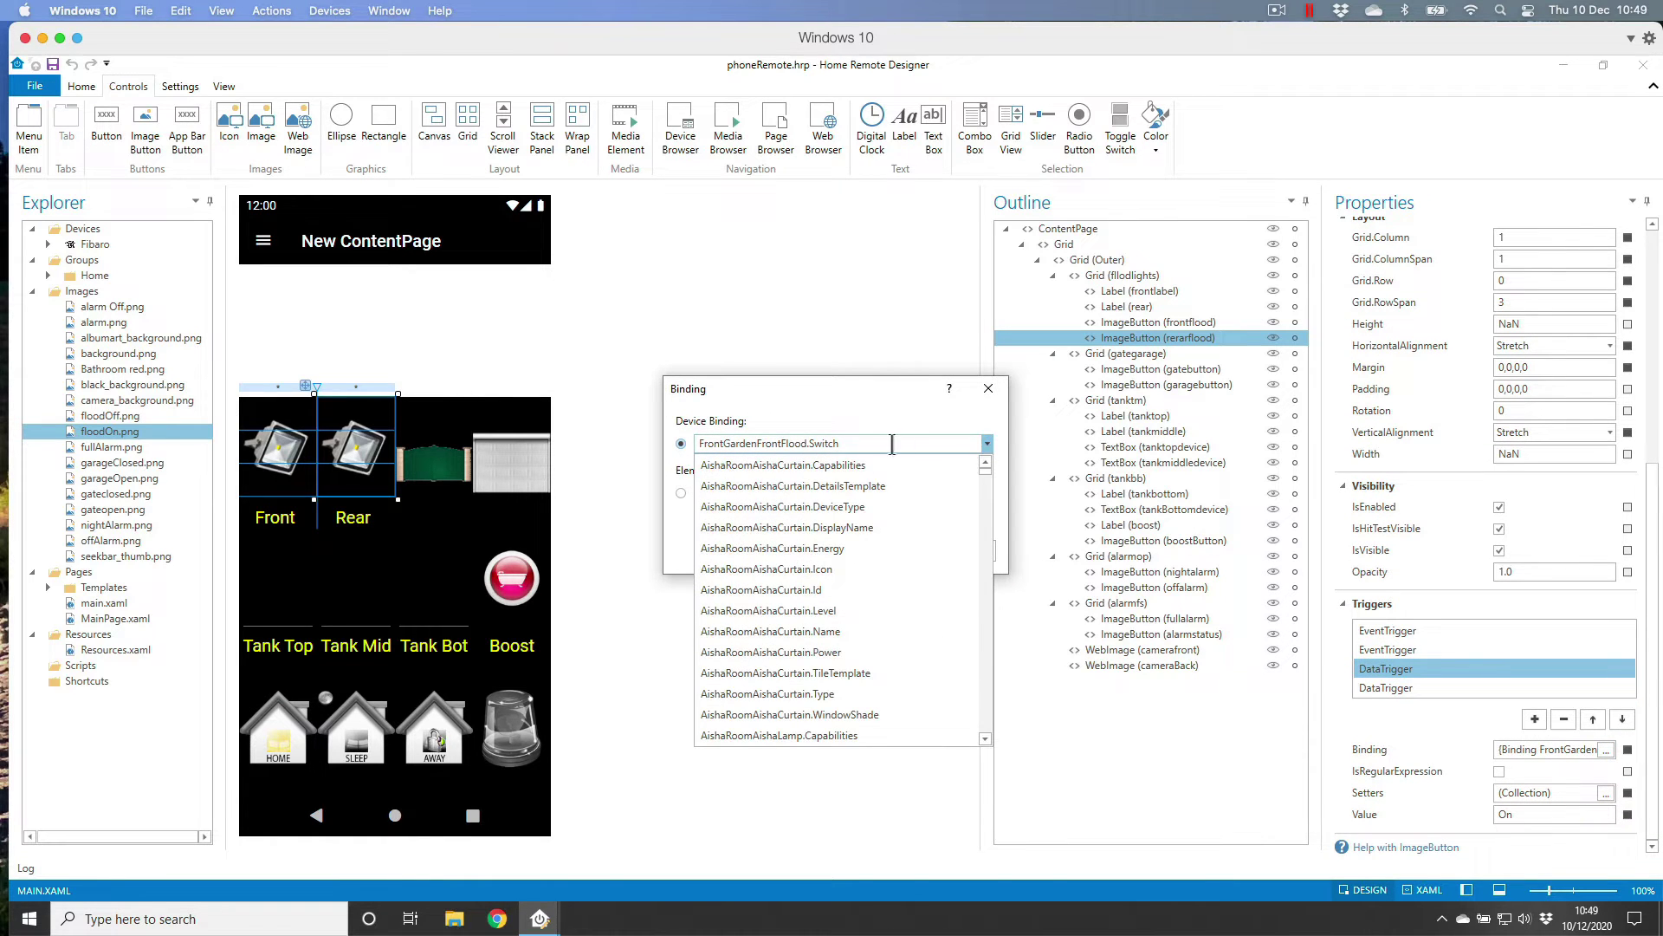
click(893, 444)
double_click(889, 443)
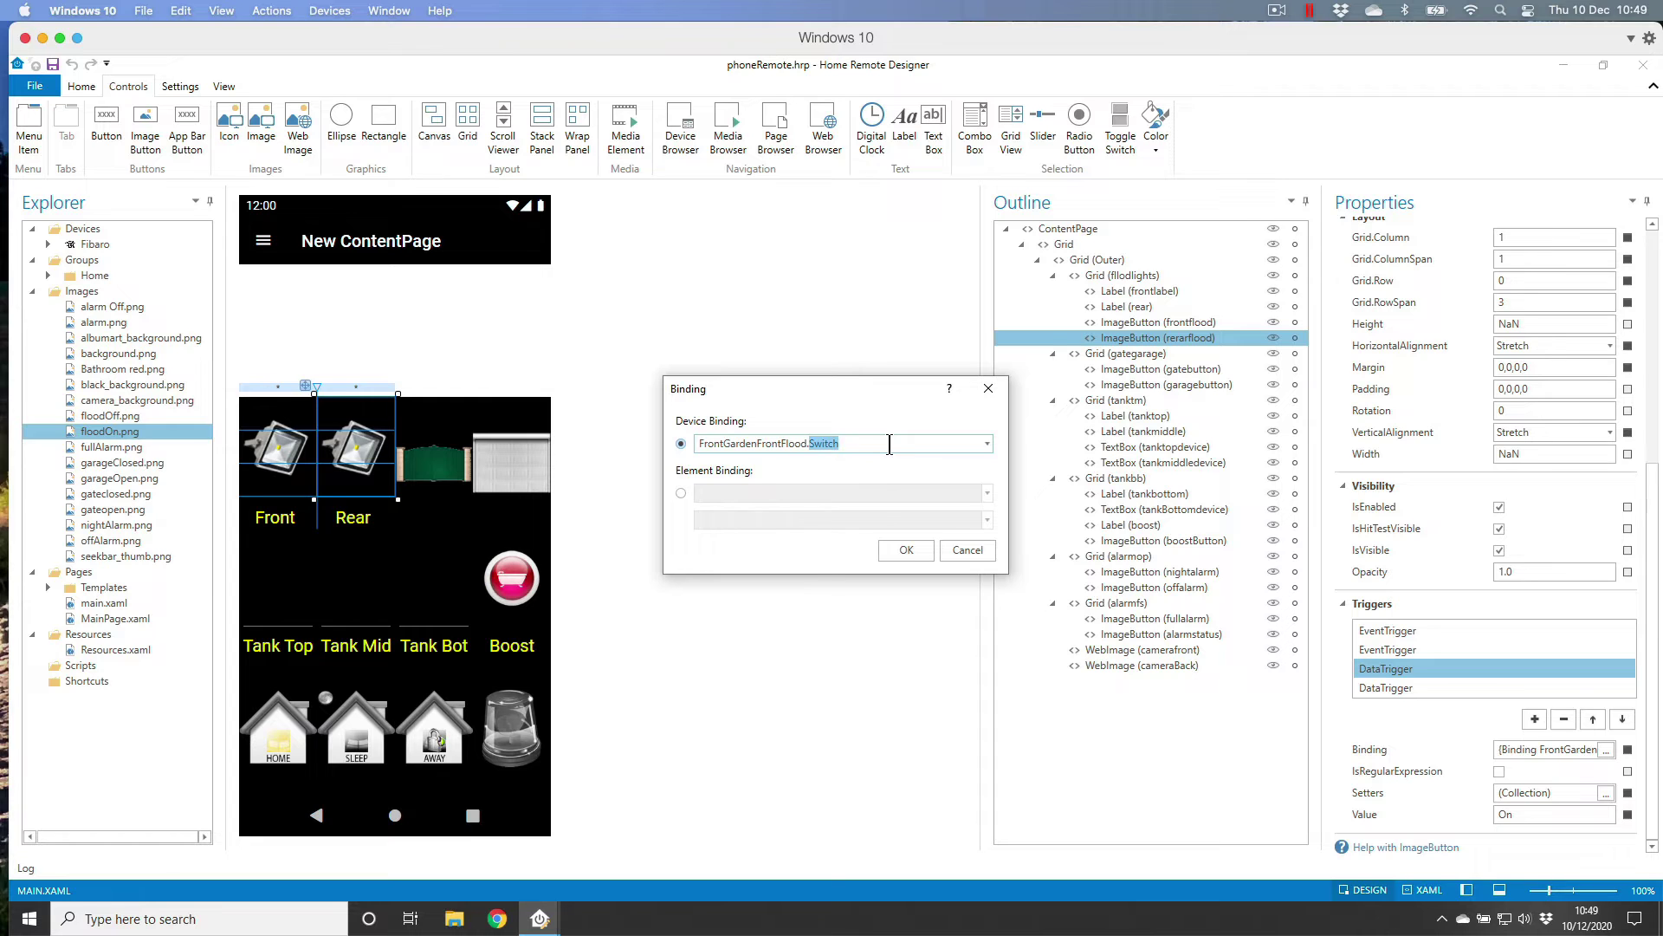
drag(889, 444, 652, 454)
text(backflood)
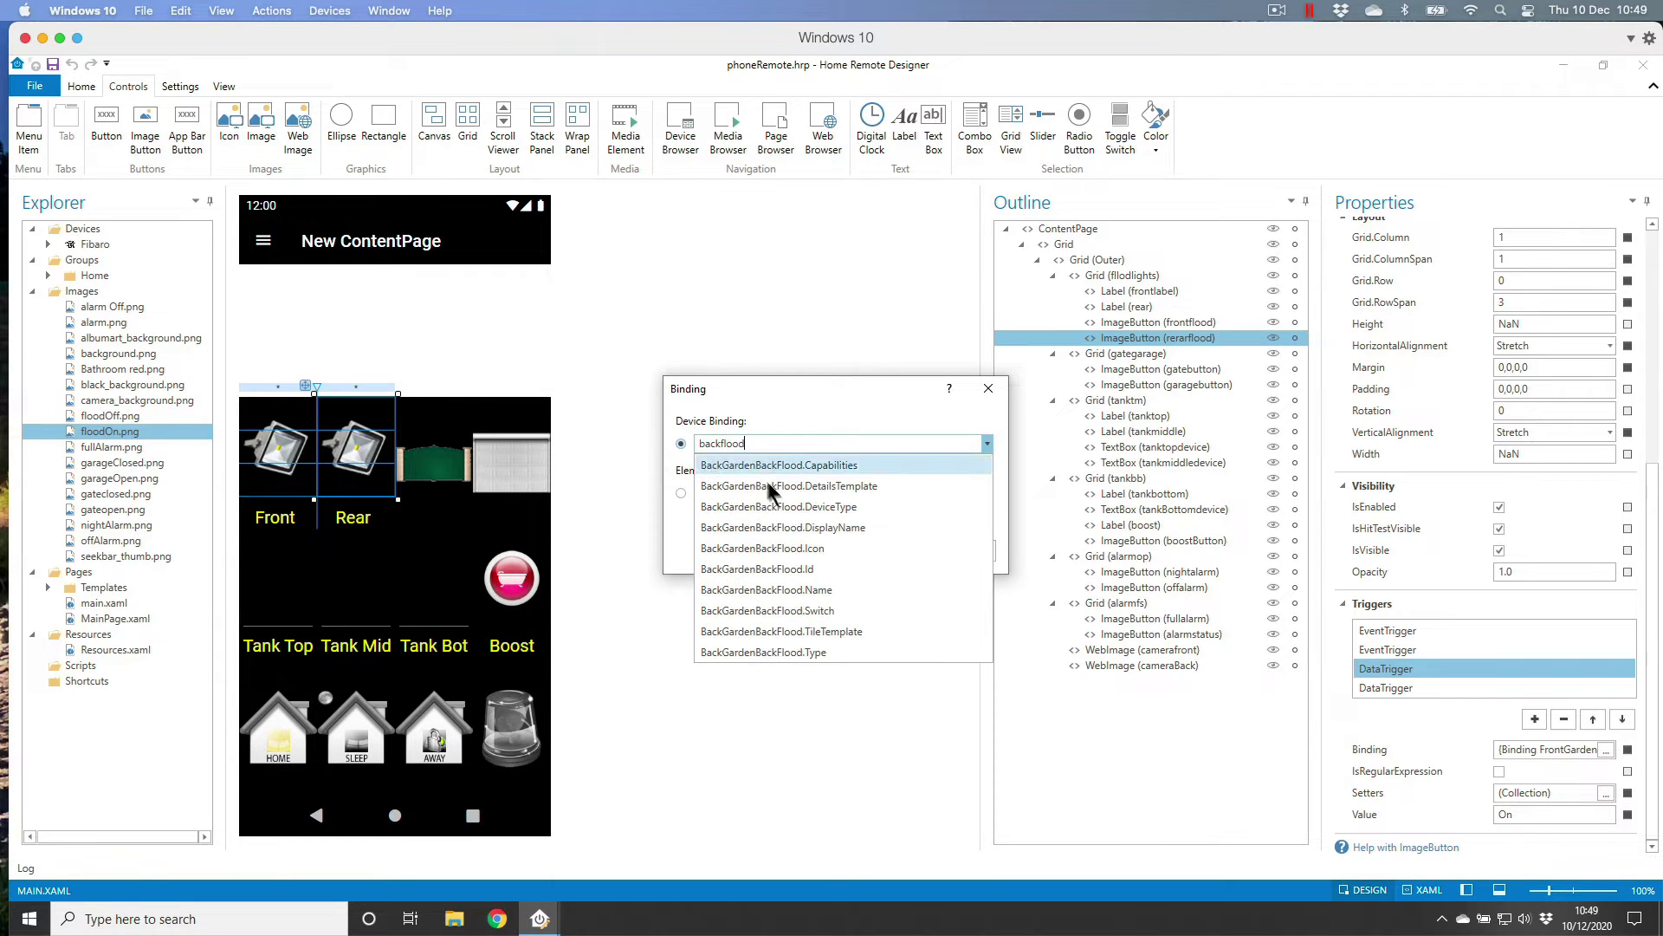
click(789, 610)
click(905, 551)
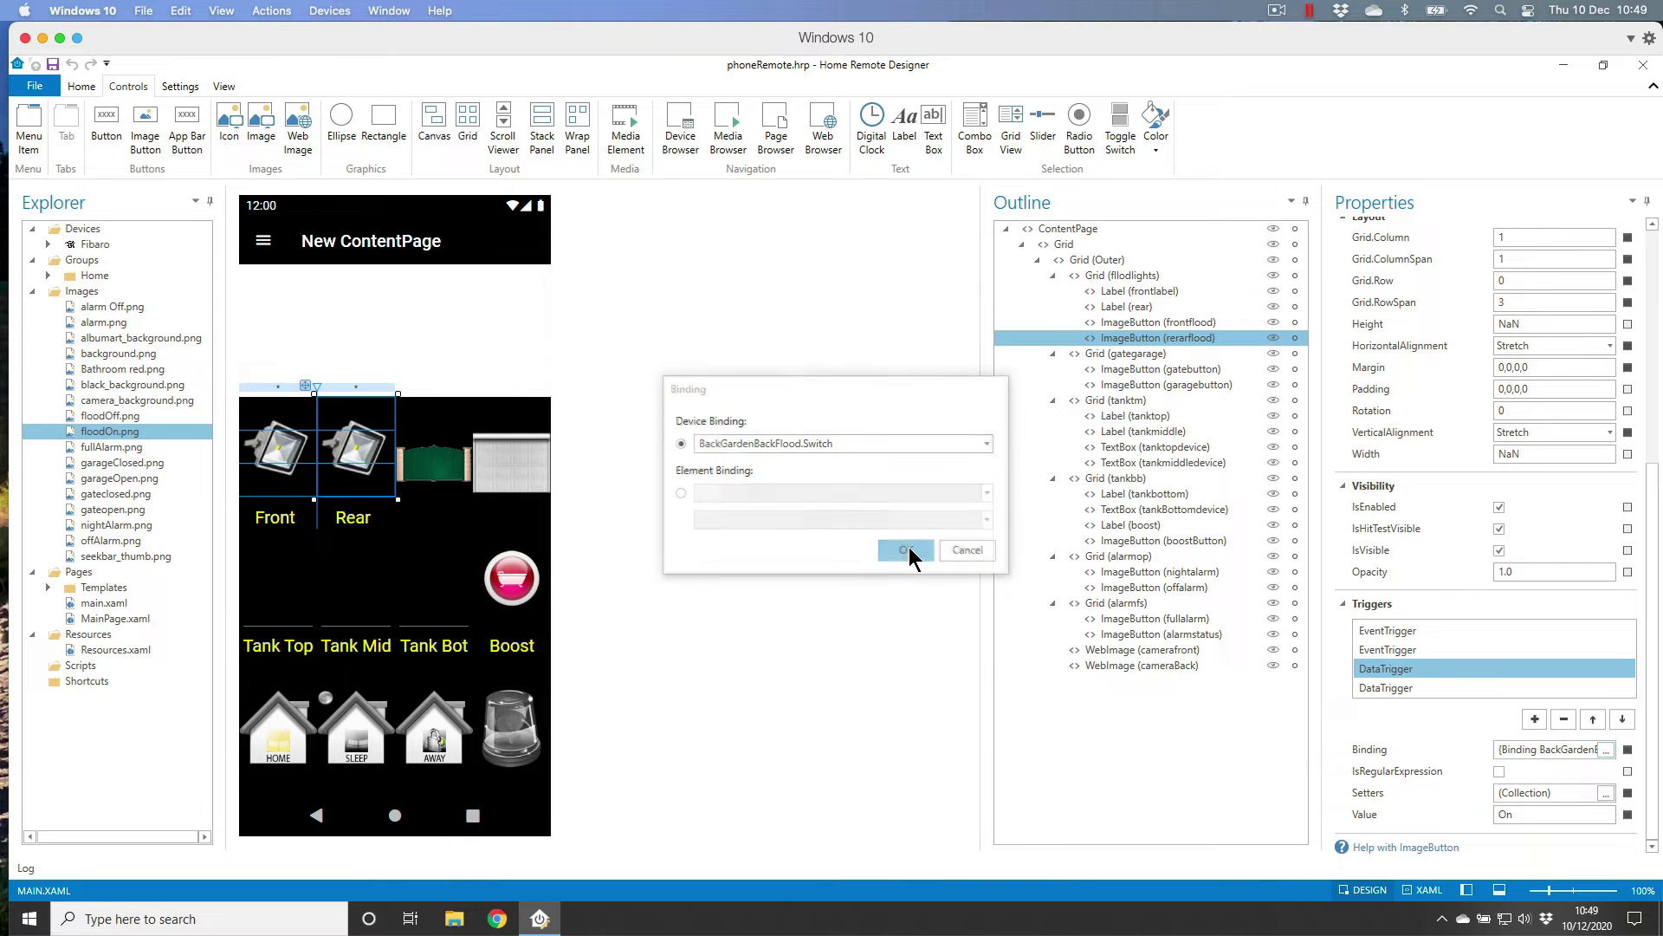
click(1605, 794)
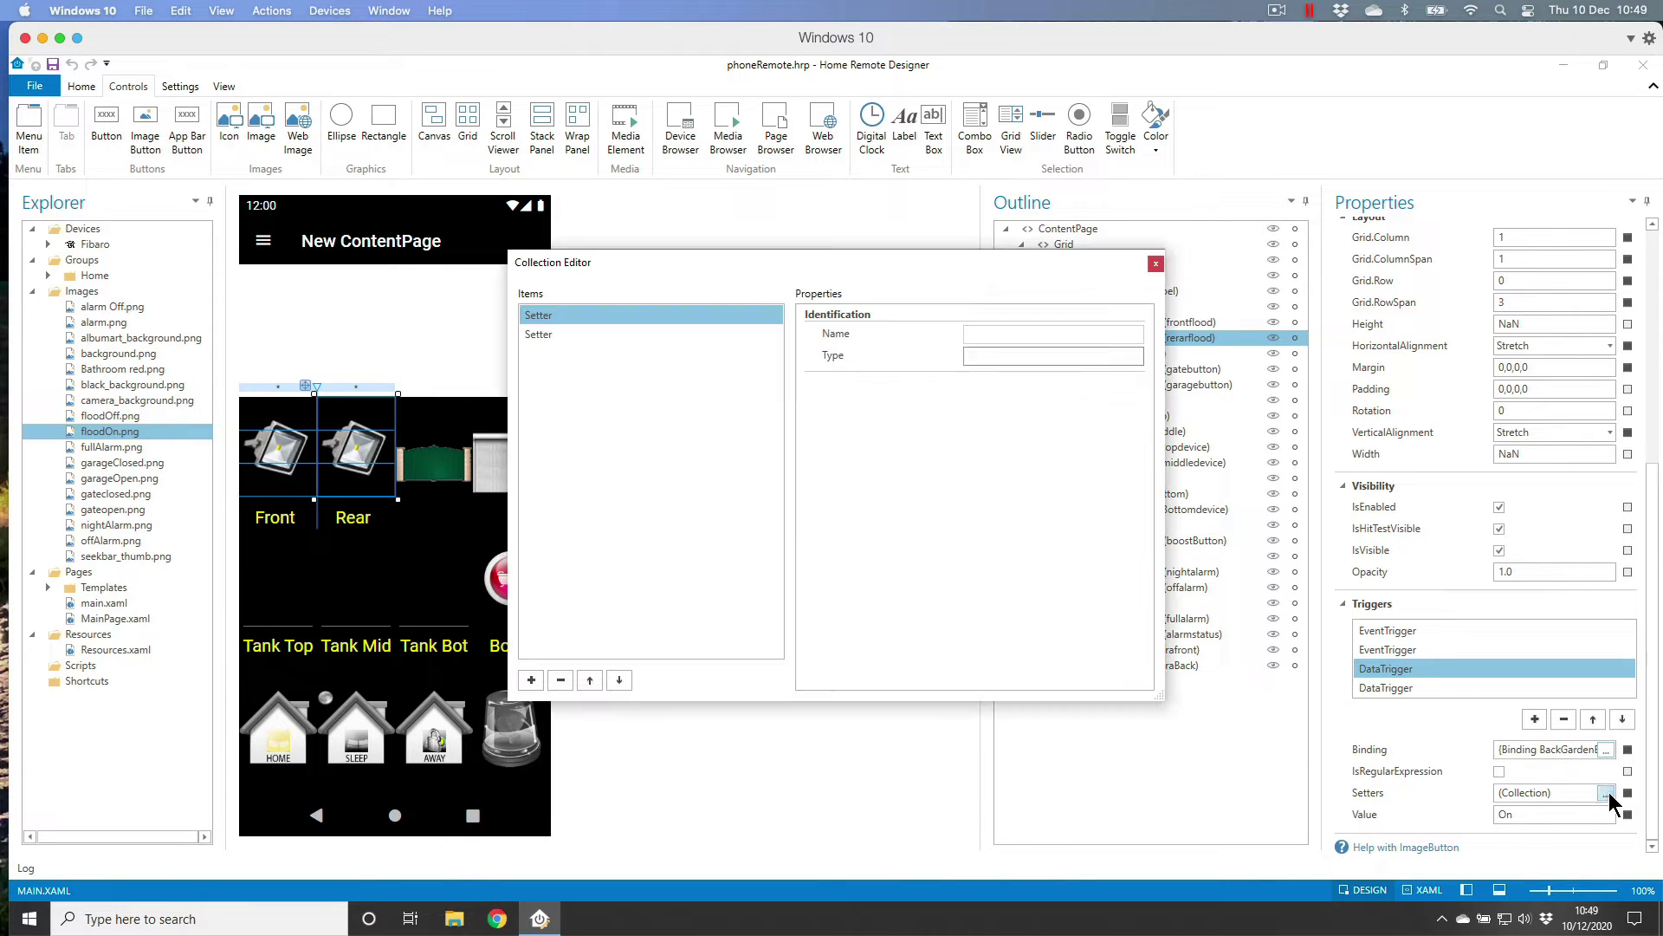
click(572, 335)
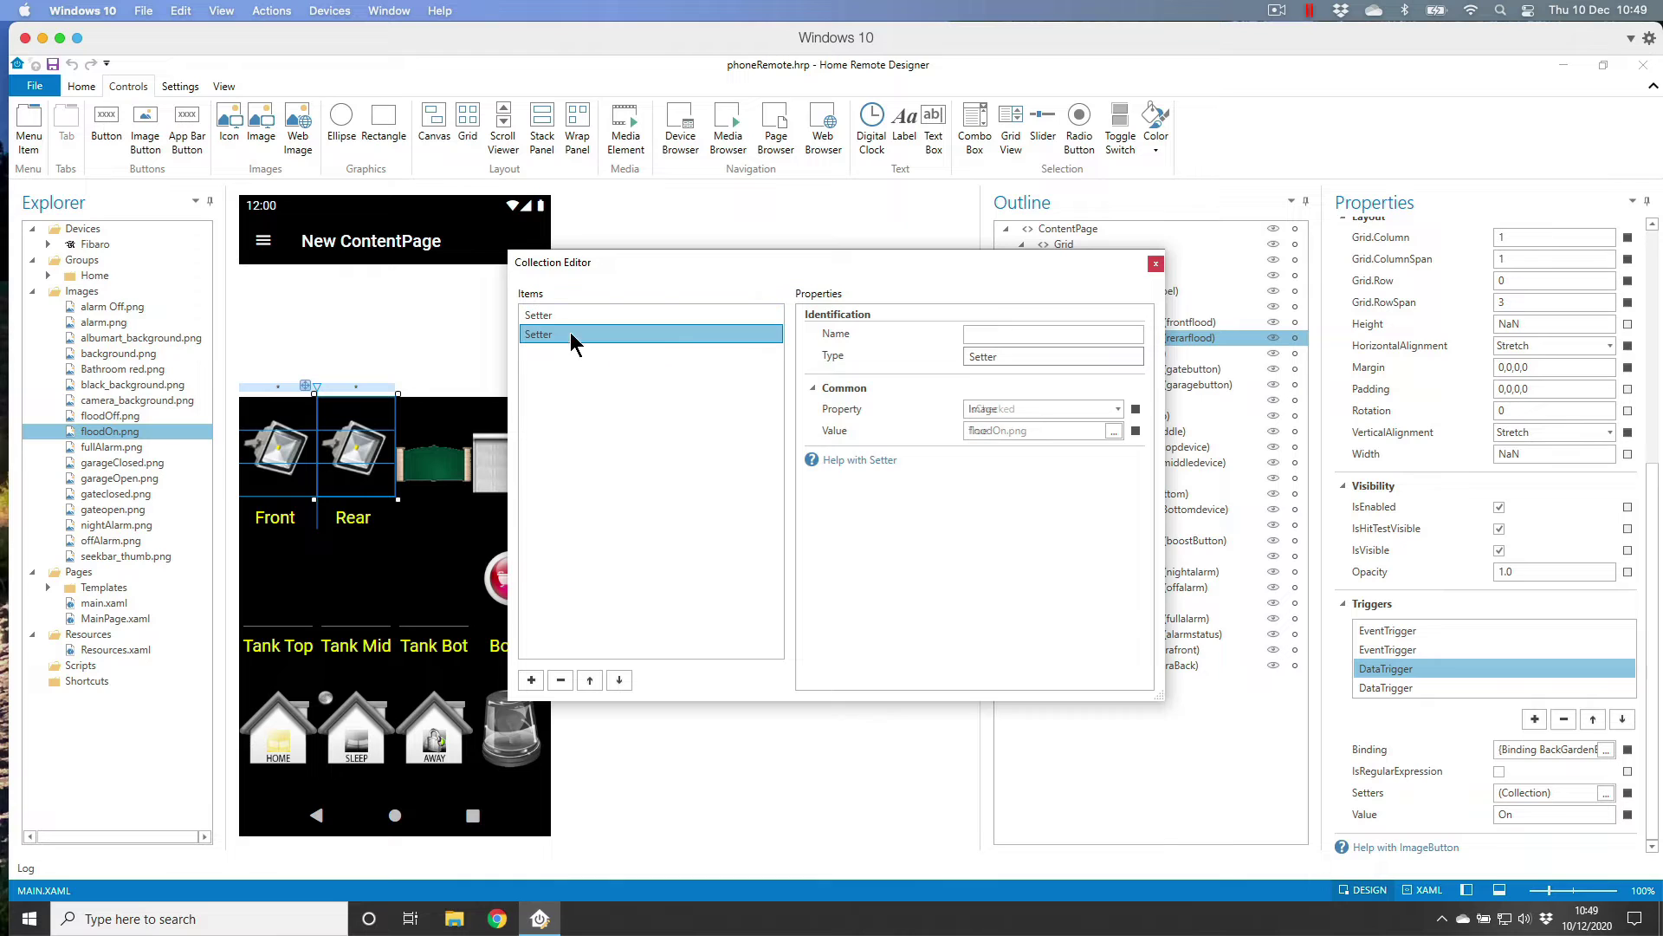
click(1156, 263)
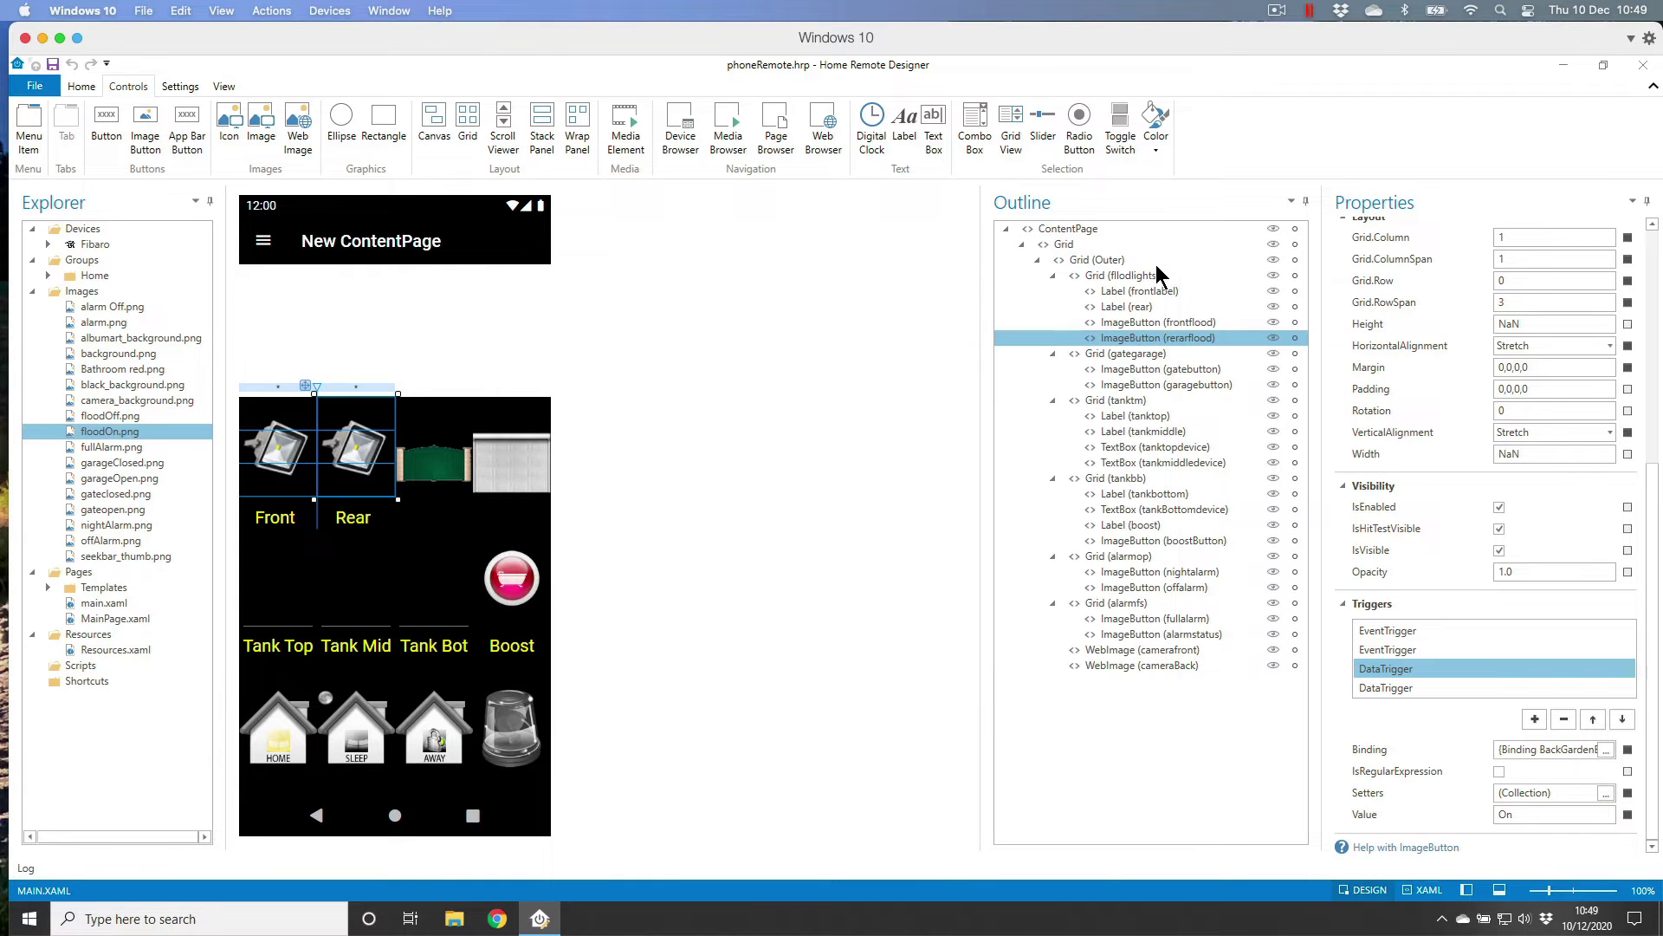
Bind the rerarflood button's Off data trigger to BackGardenBackFlood.Switch
click(1409, 689)
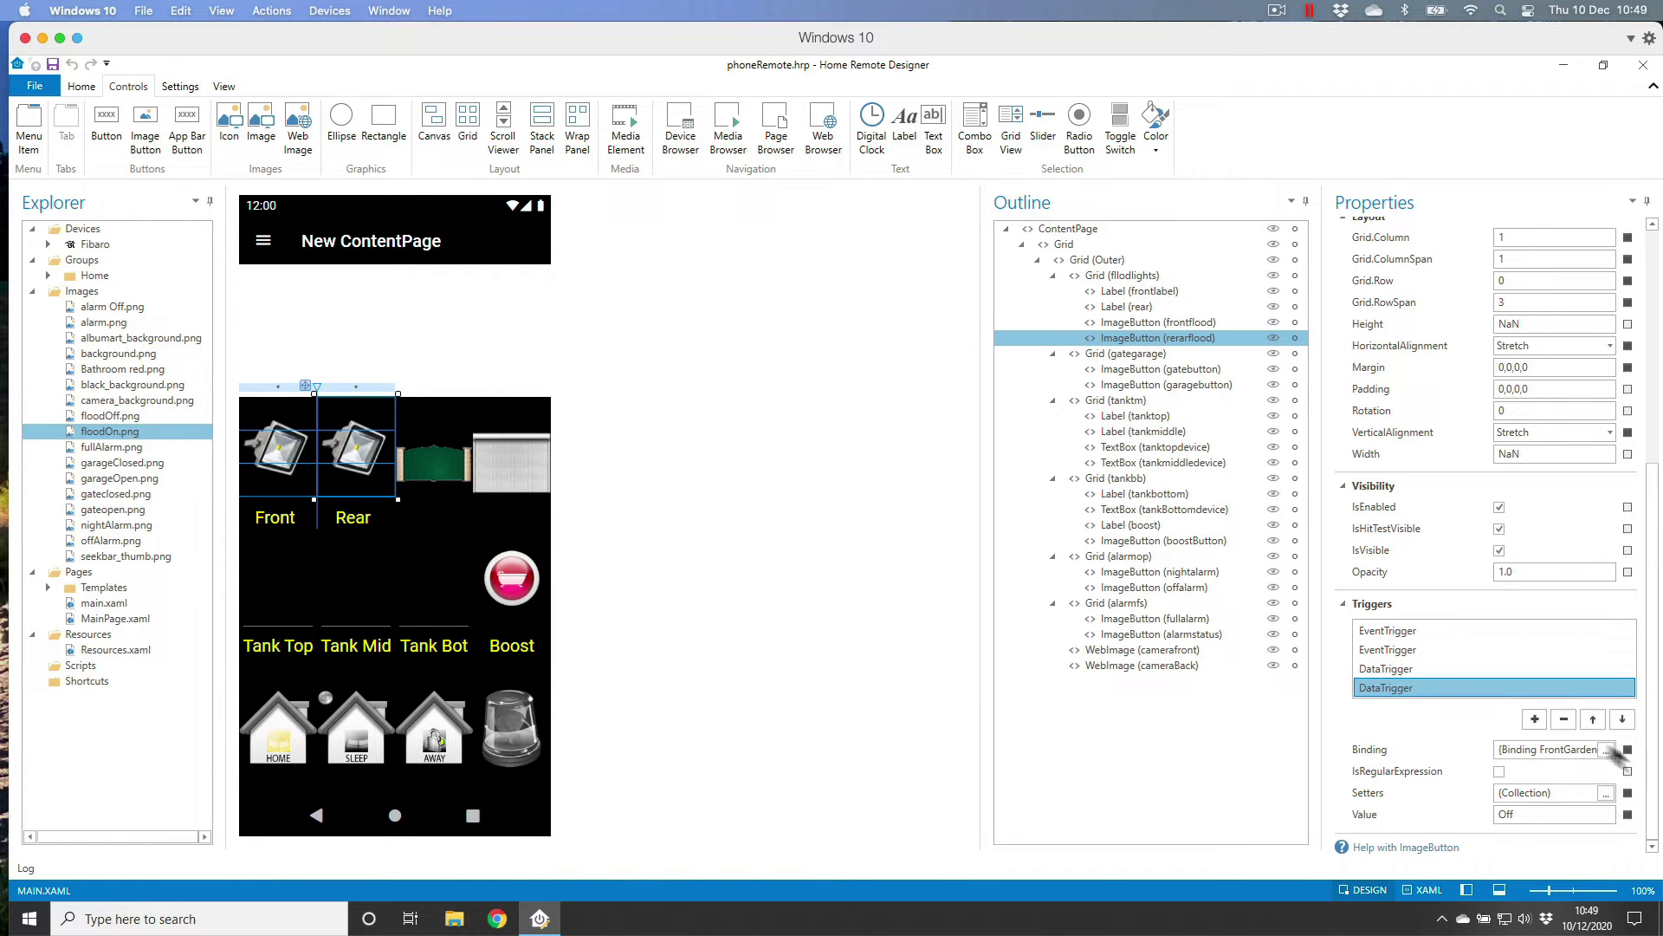
click(1605, 750)
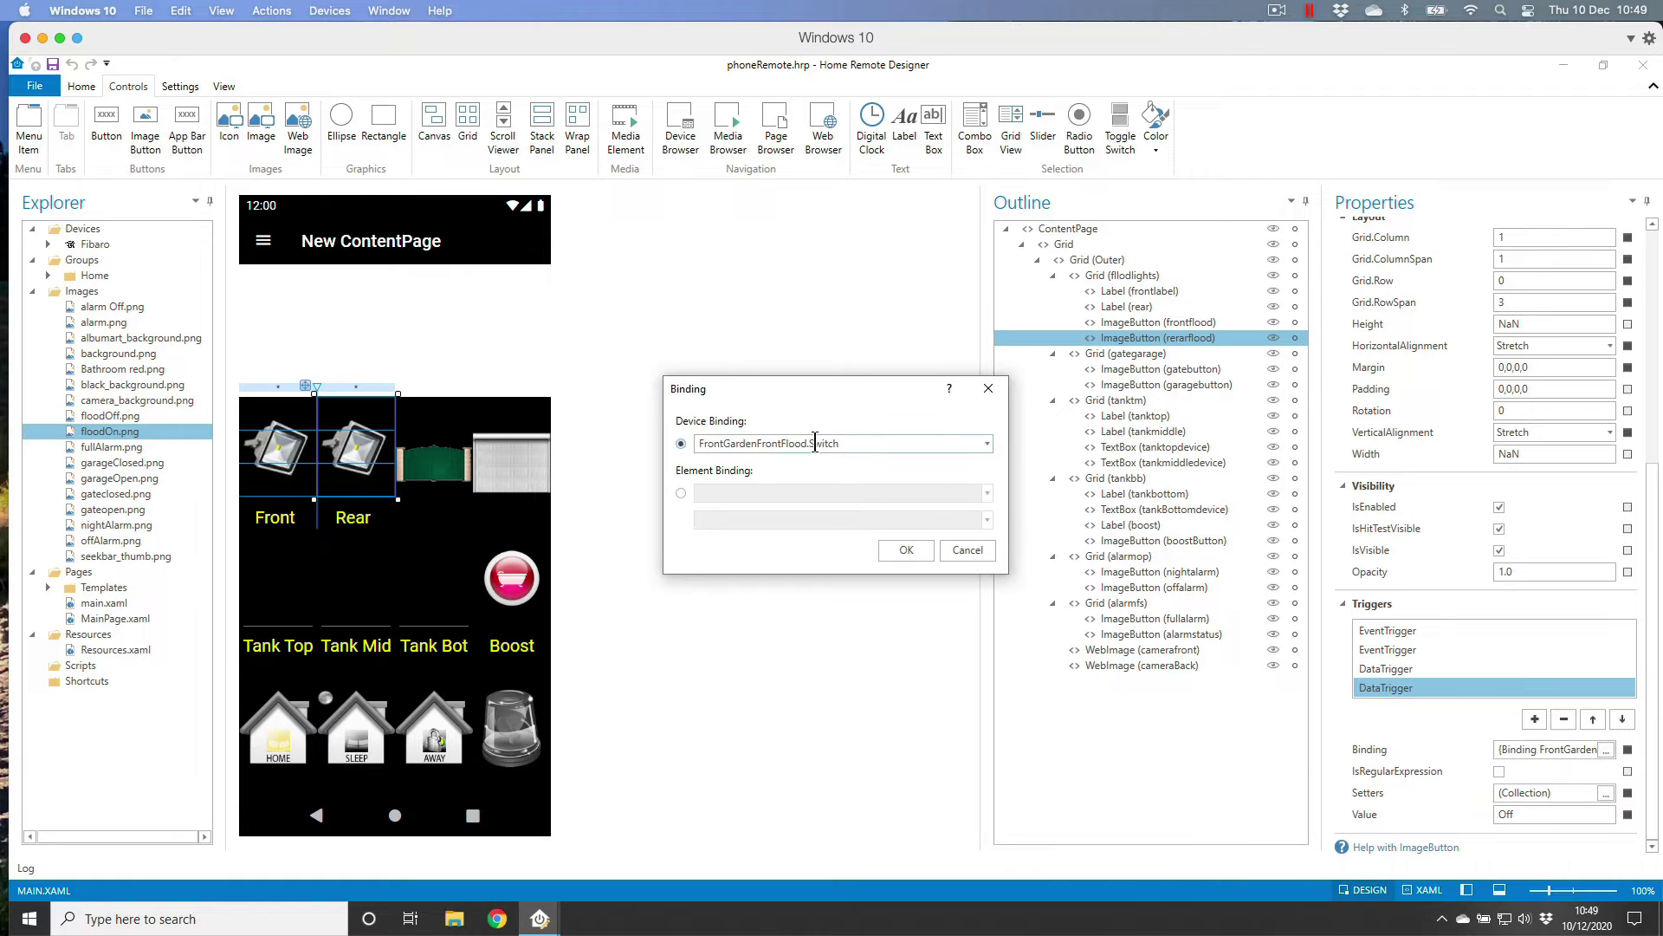
triple_click(814, 444)
text(backfloo)
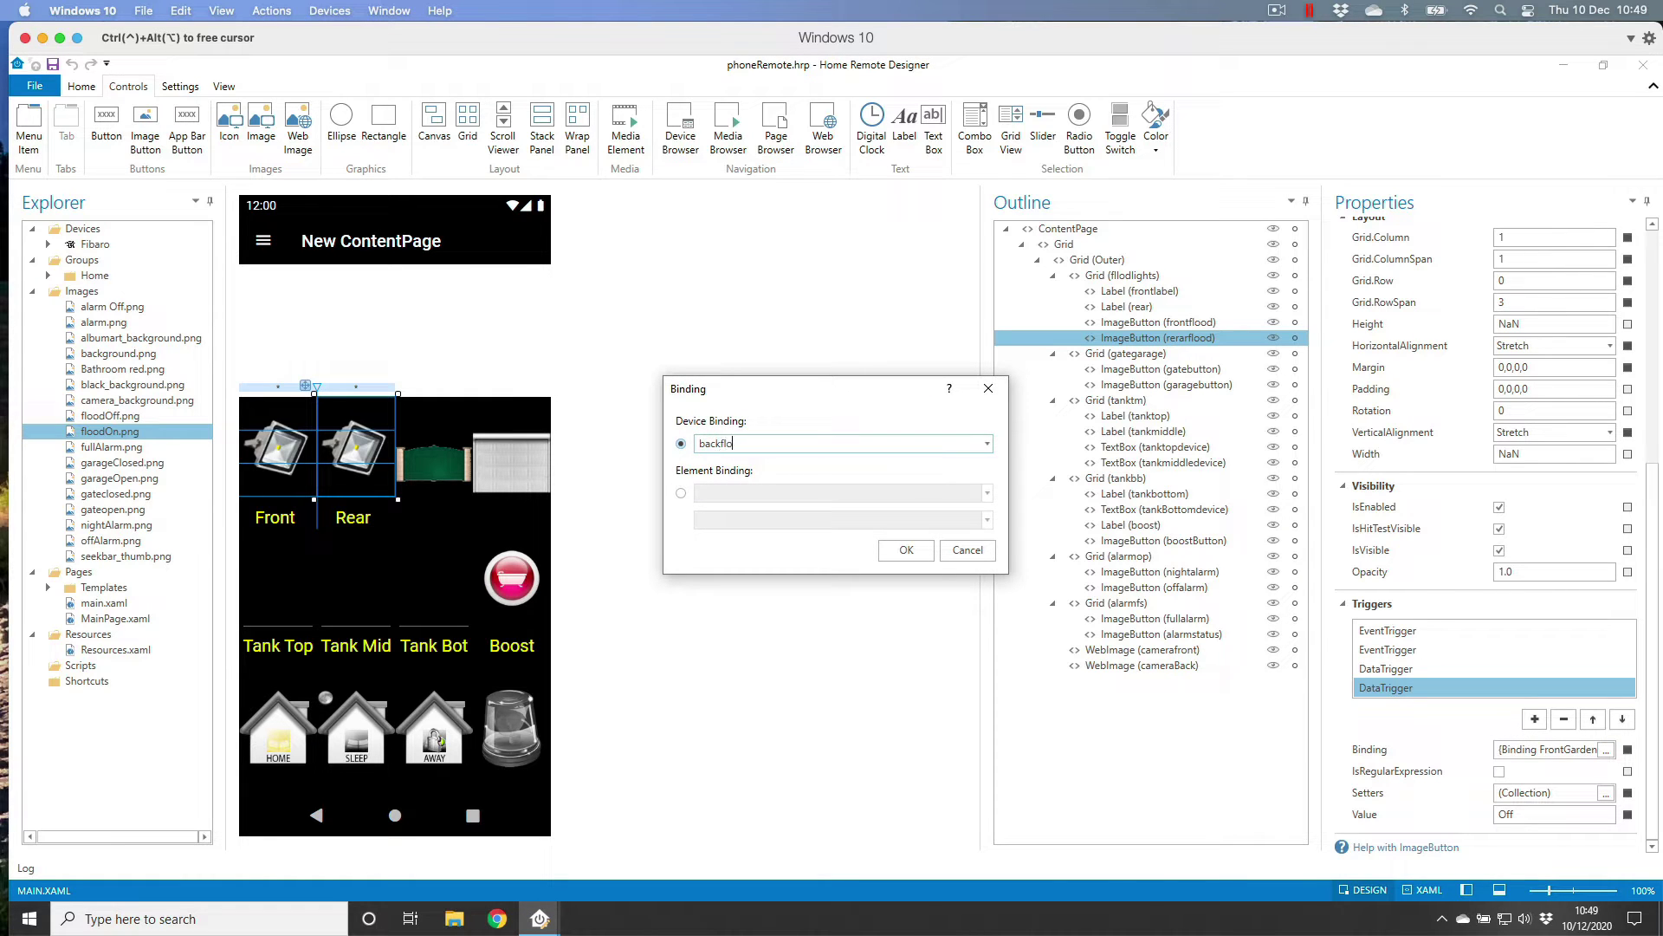
click(836, 611)
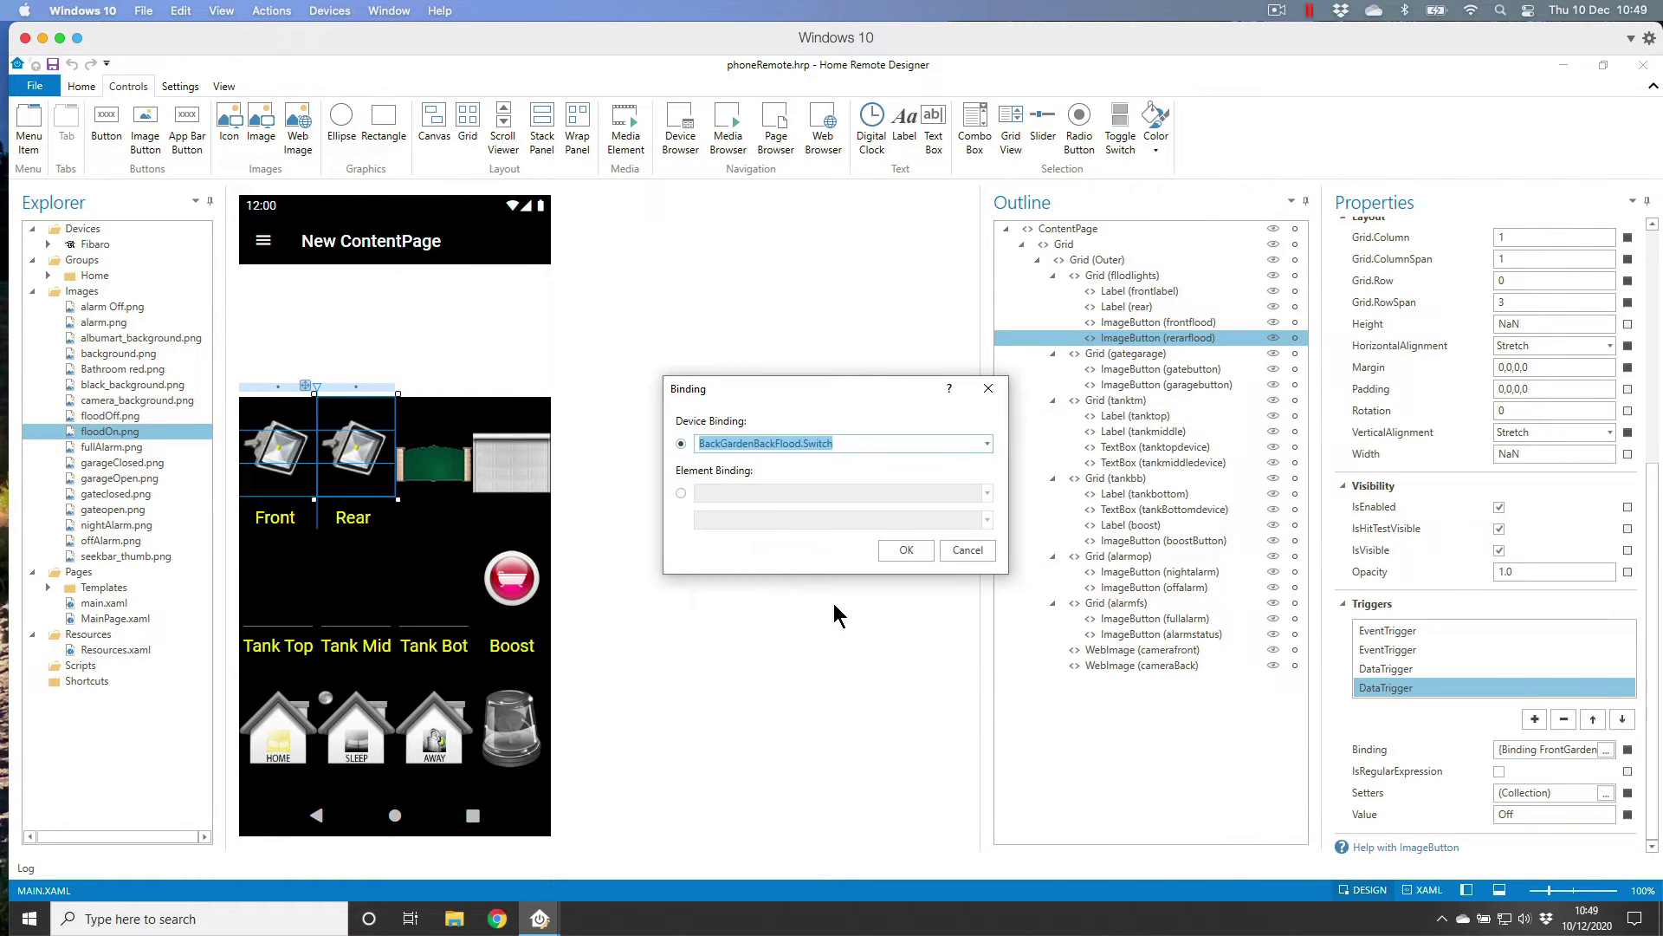
click(907, 543)
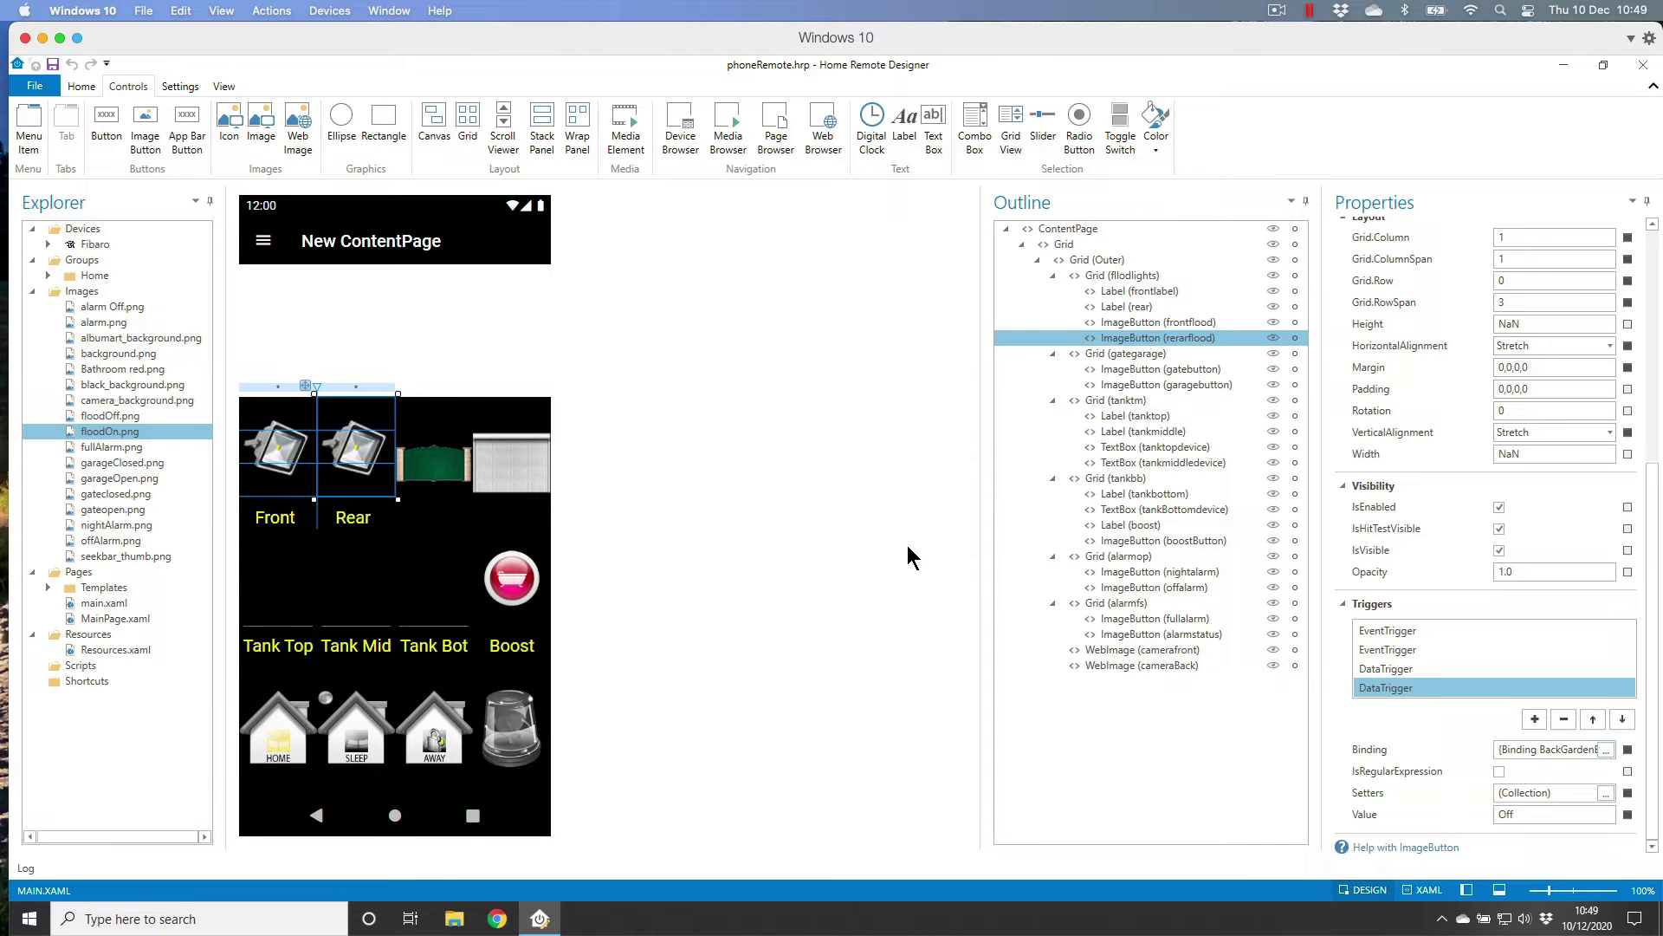
Save the project and bring up Google Chrome
click(54, 65)
mouse_move(607, 927)
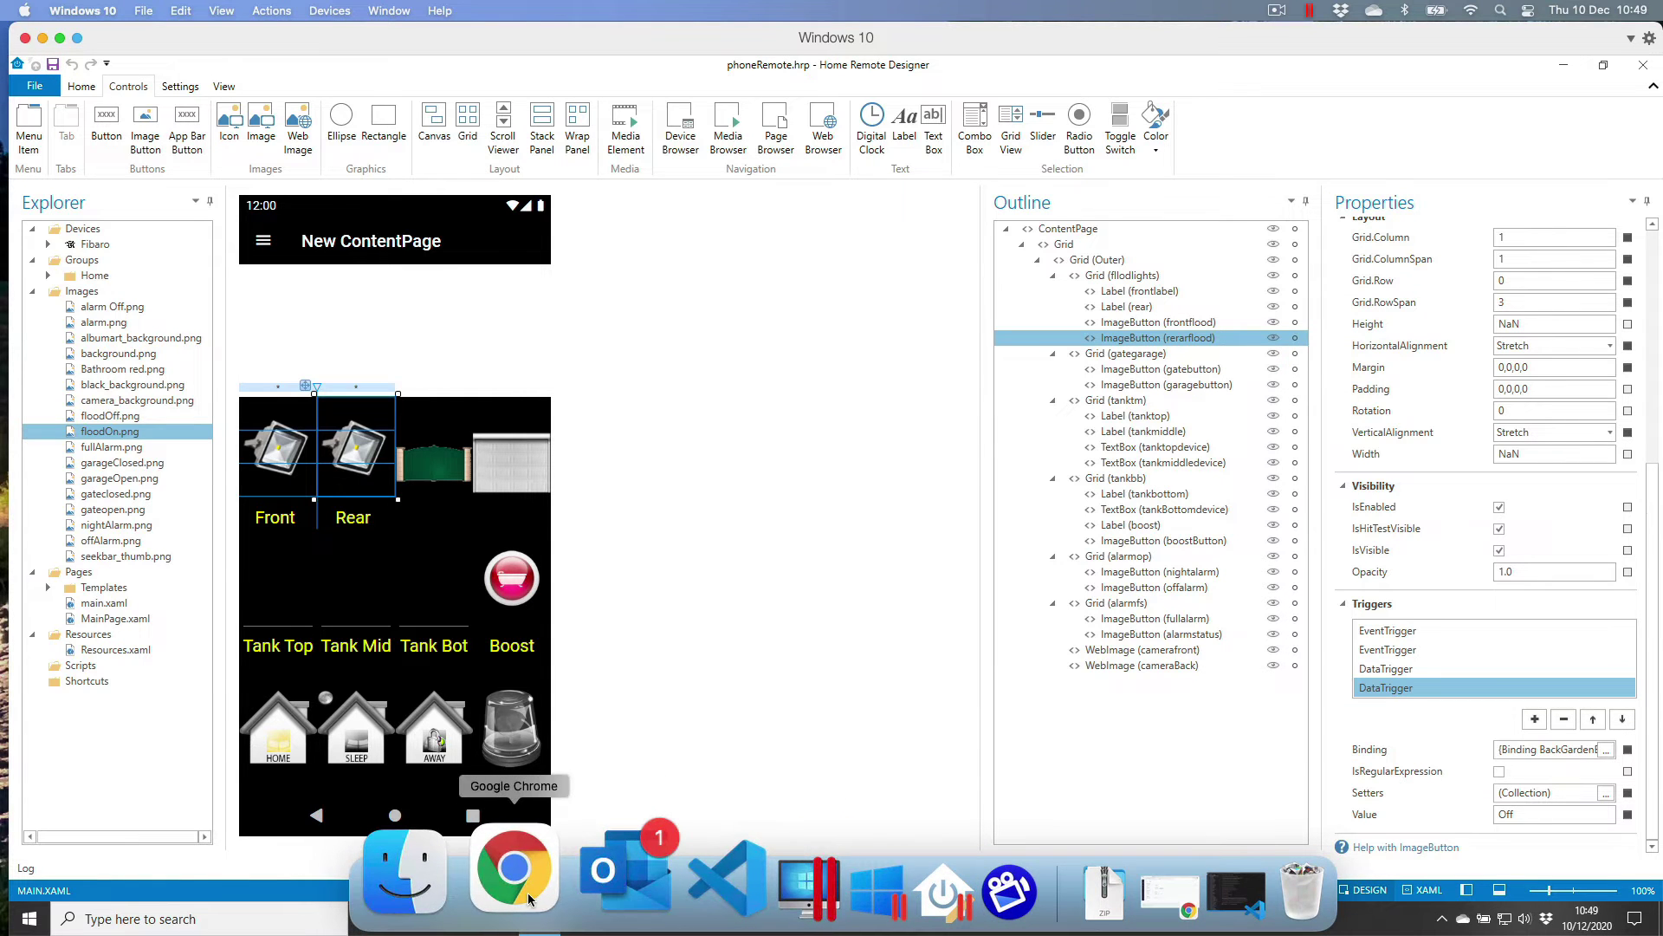
click(528, 892)
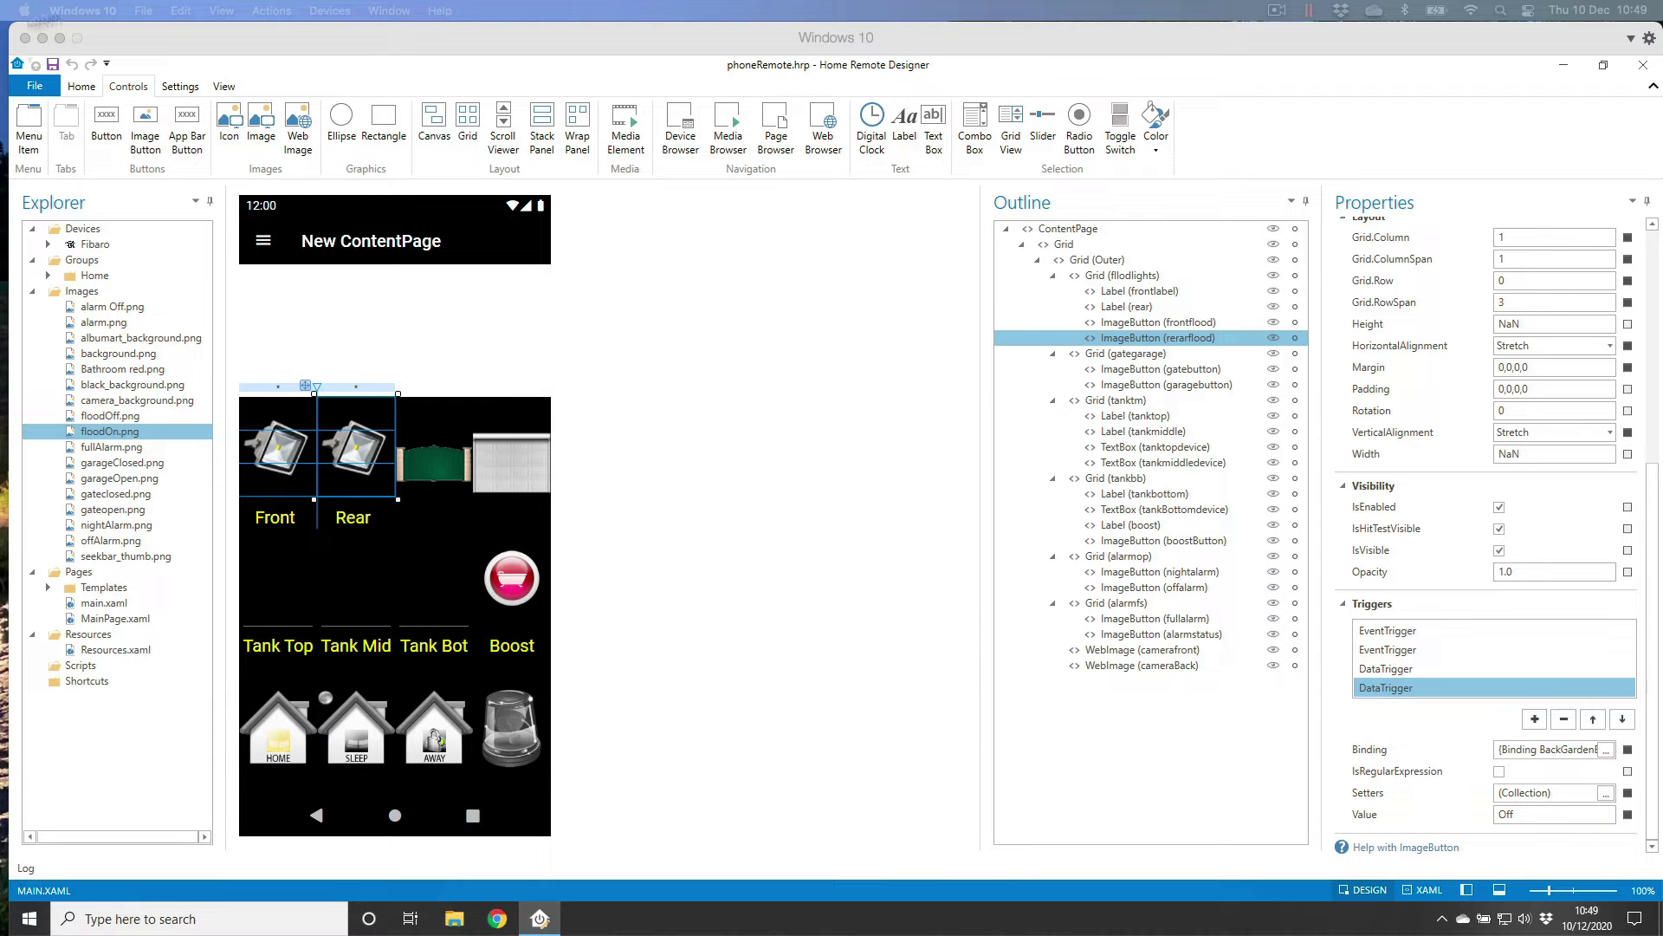
Start debugging the project and toggle the Front floodlight button to test it
click(81, 89)
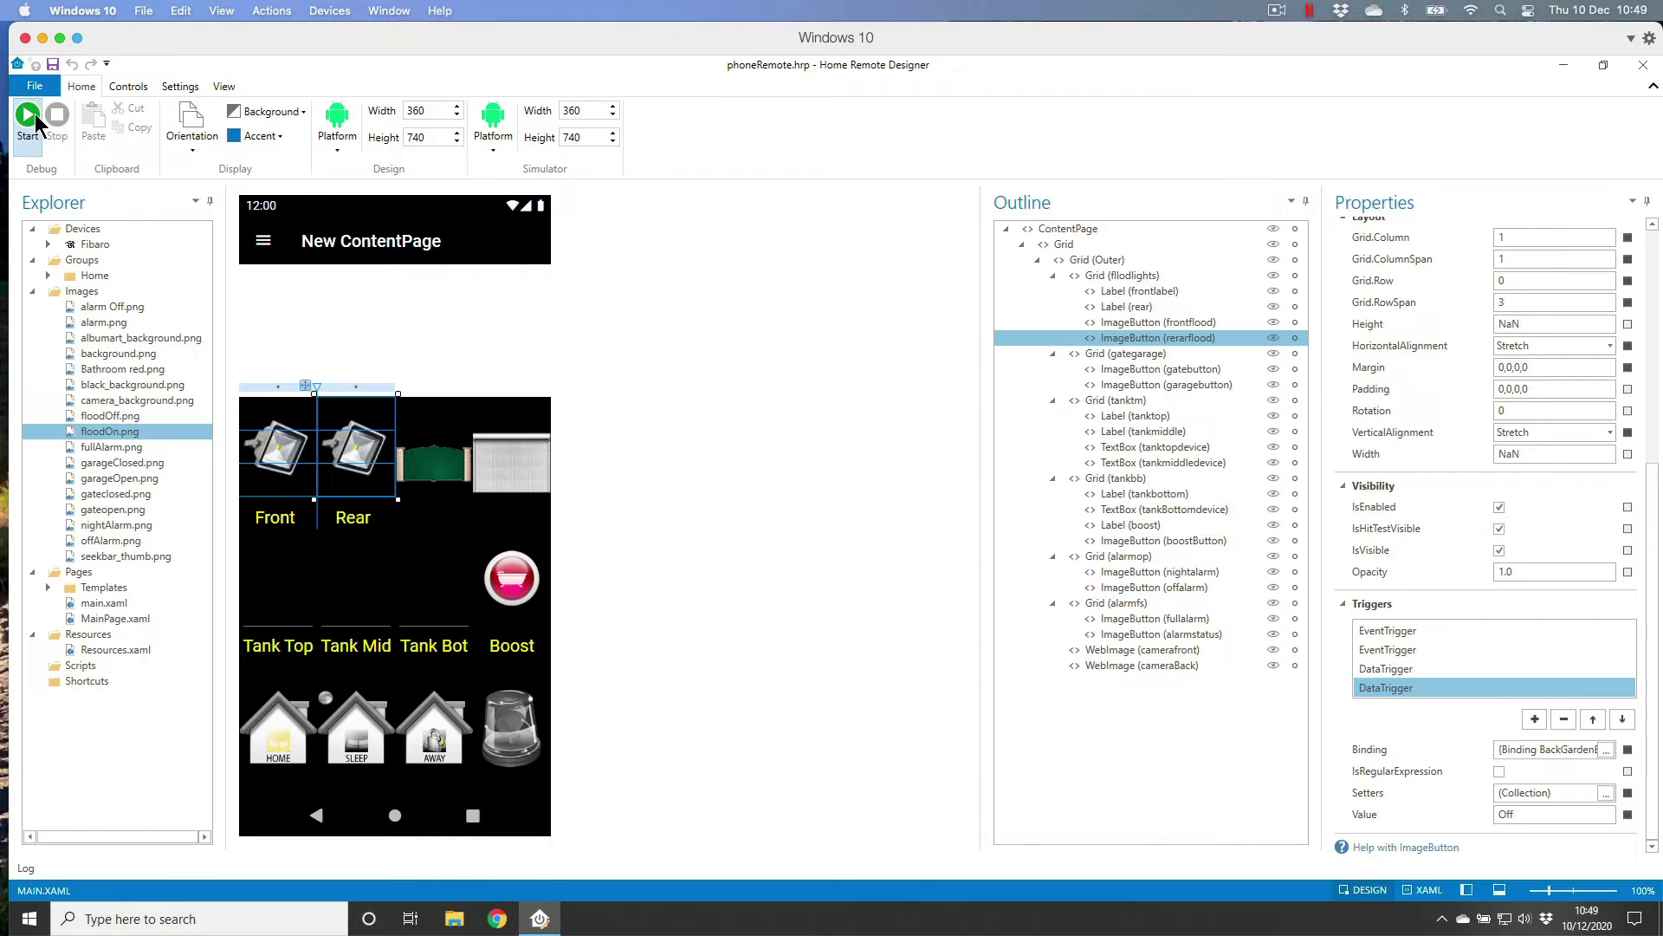
click(27, 115)
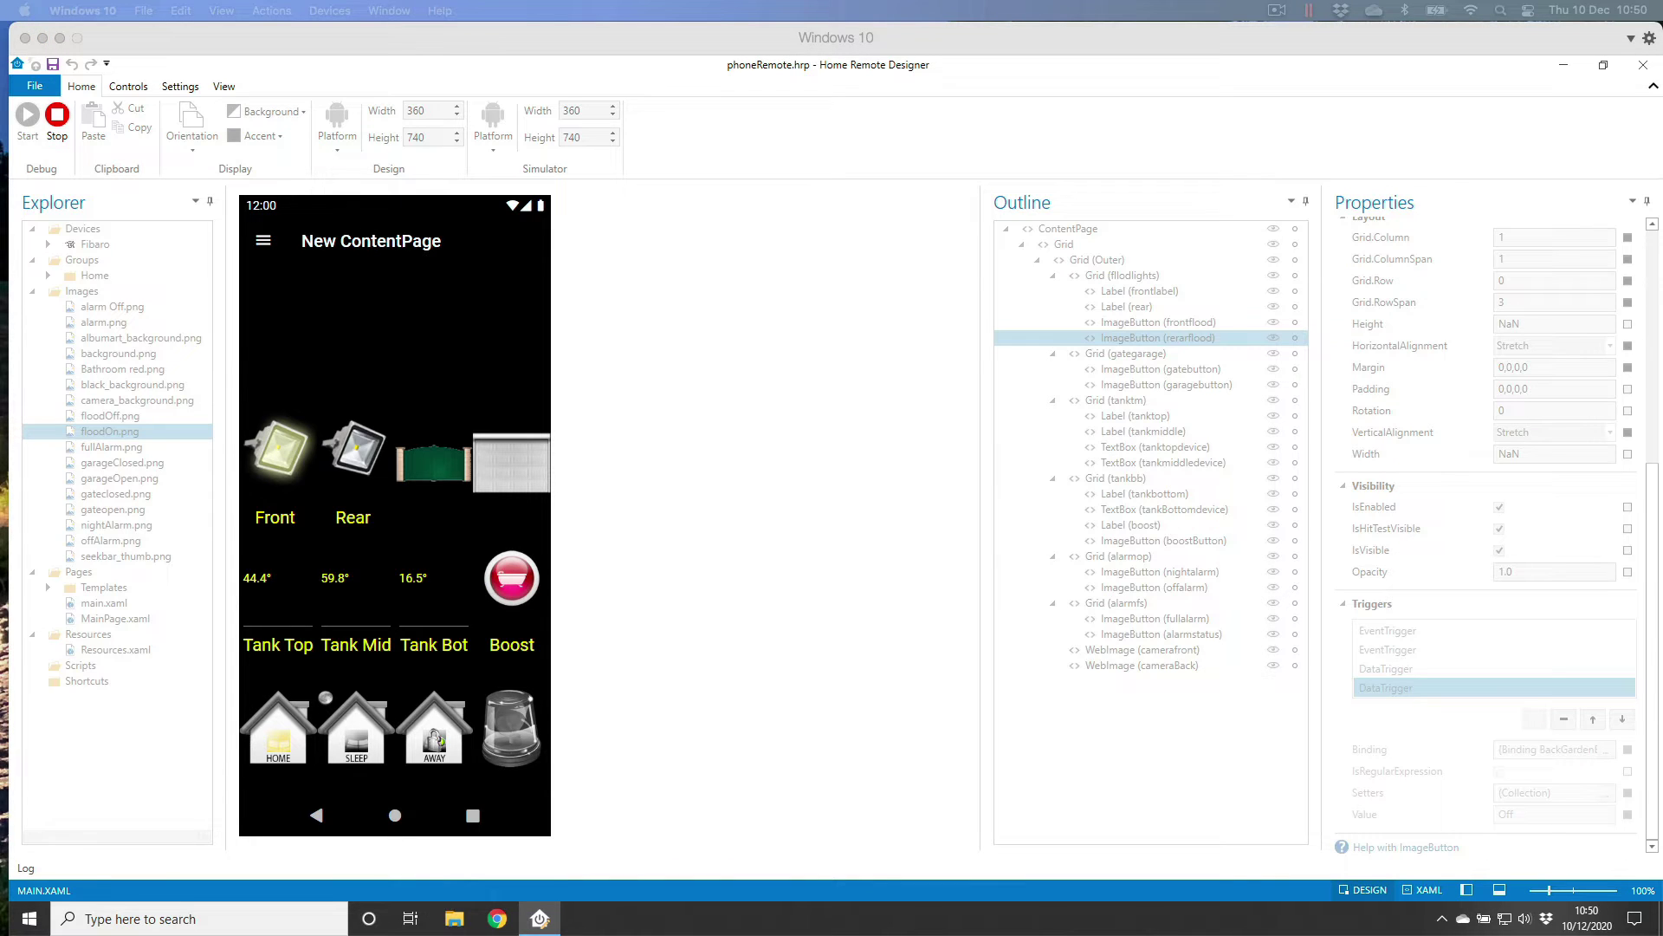
click(275, 452)
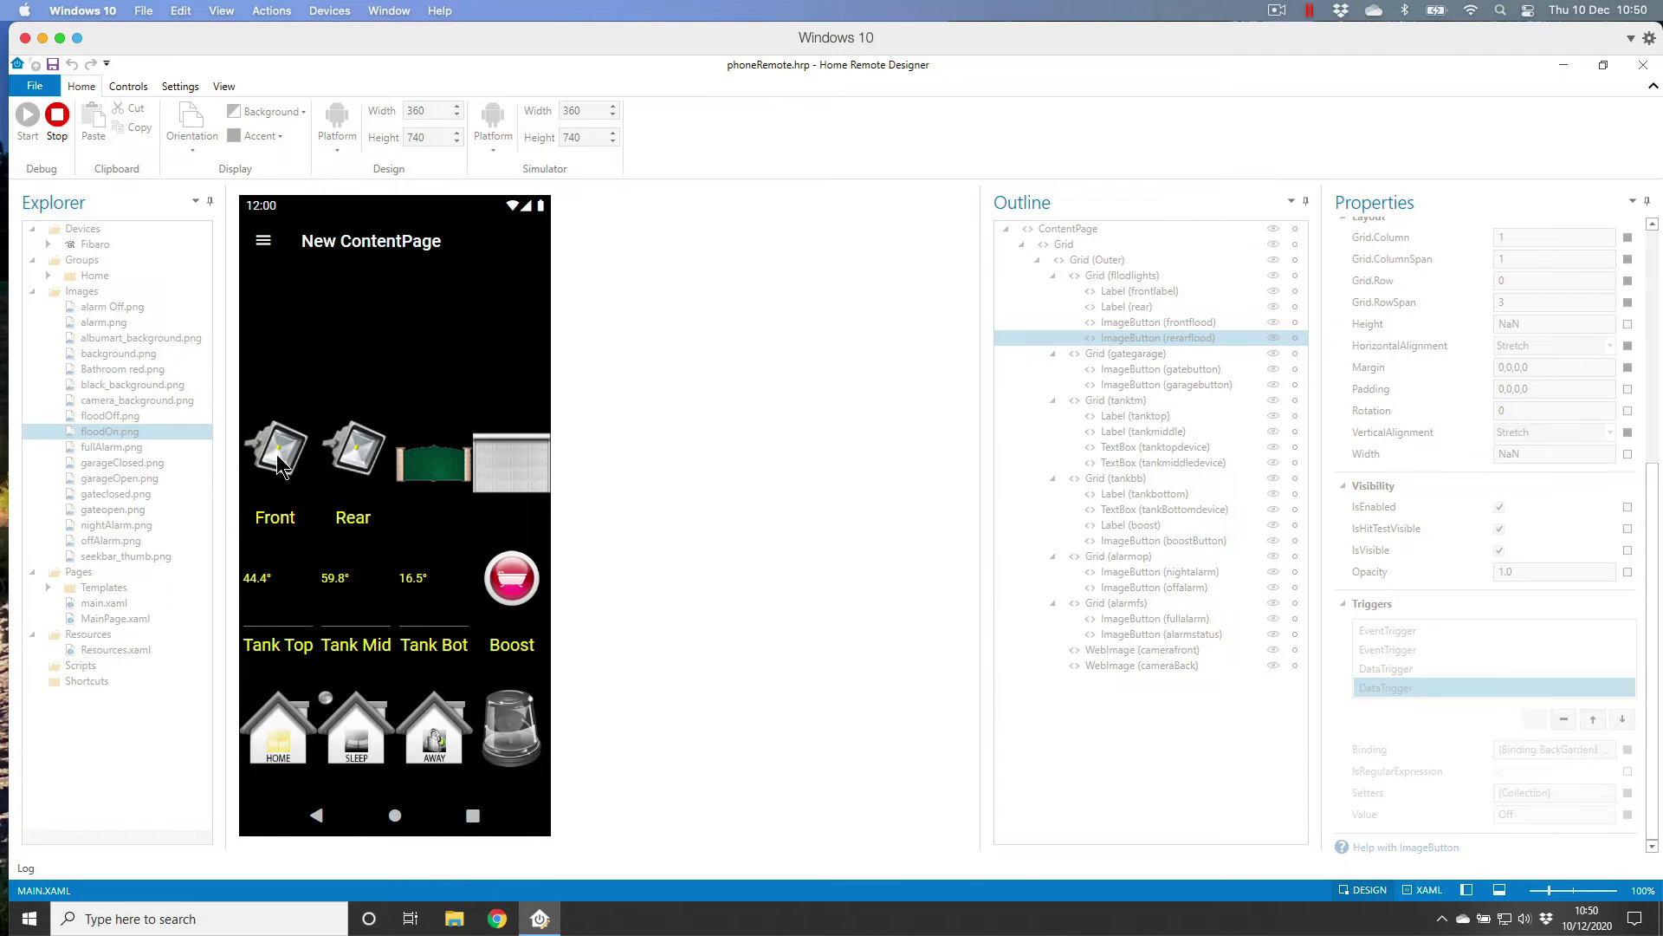
Toggle the Rear floodlight button in the simulator to test it, and stop debugging
click(355, 454)
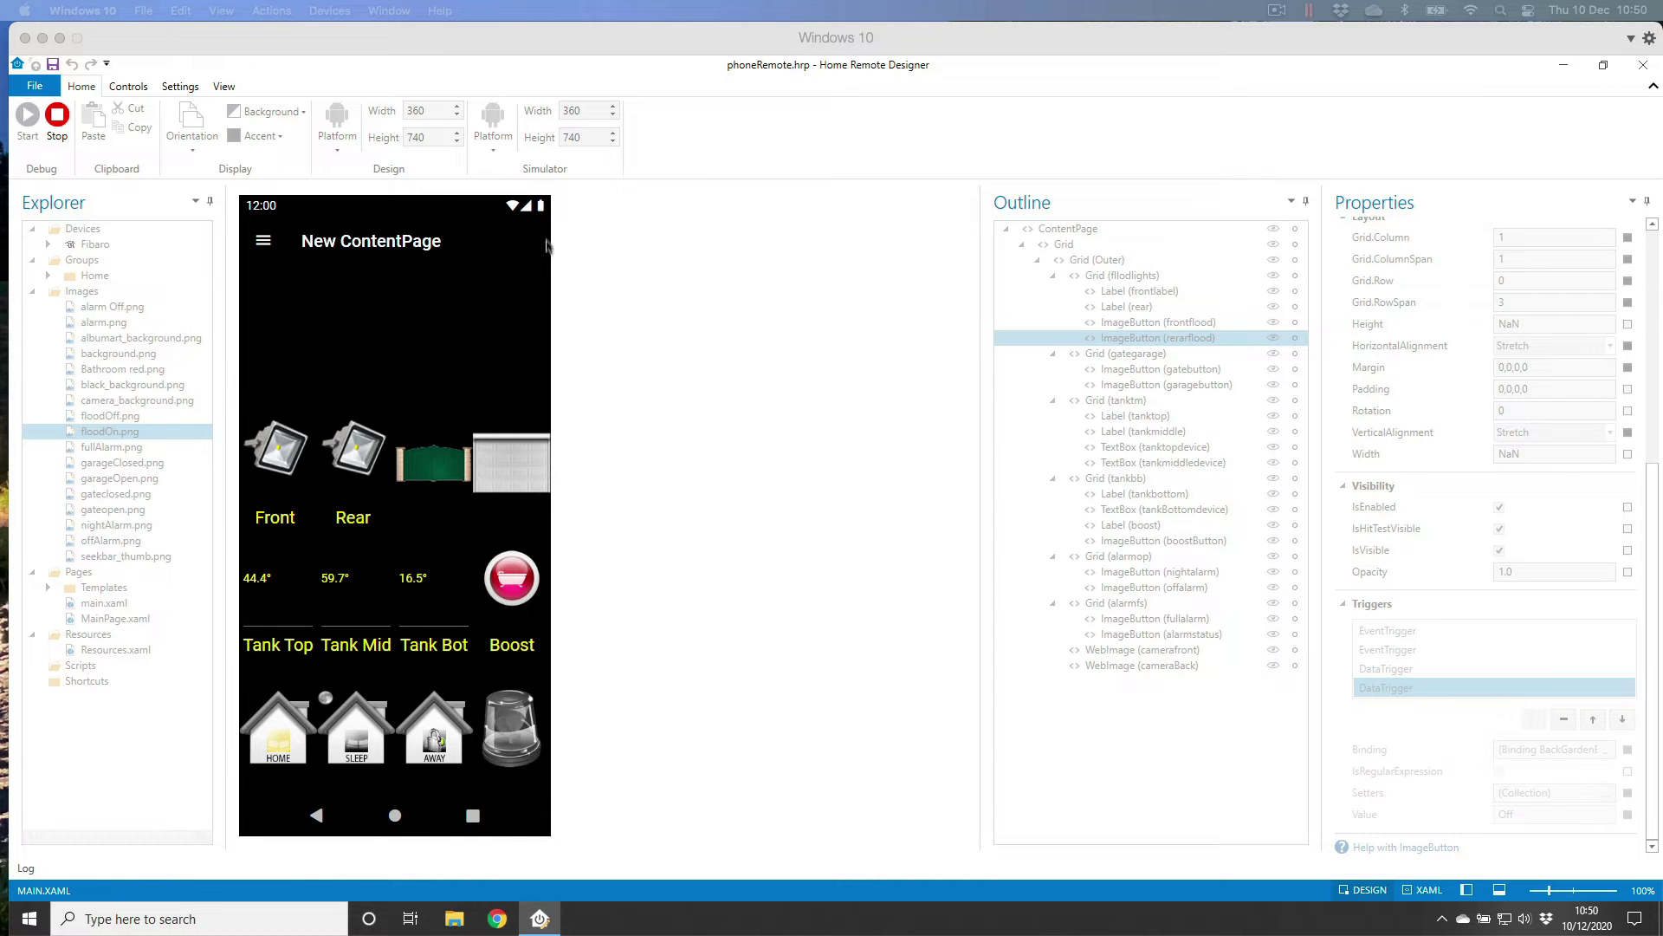
mouse_move(549, 925)
click(494, 729)
click(61, 119)
click(62, 117)
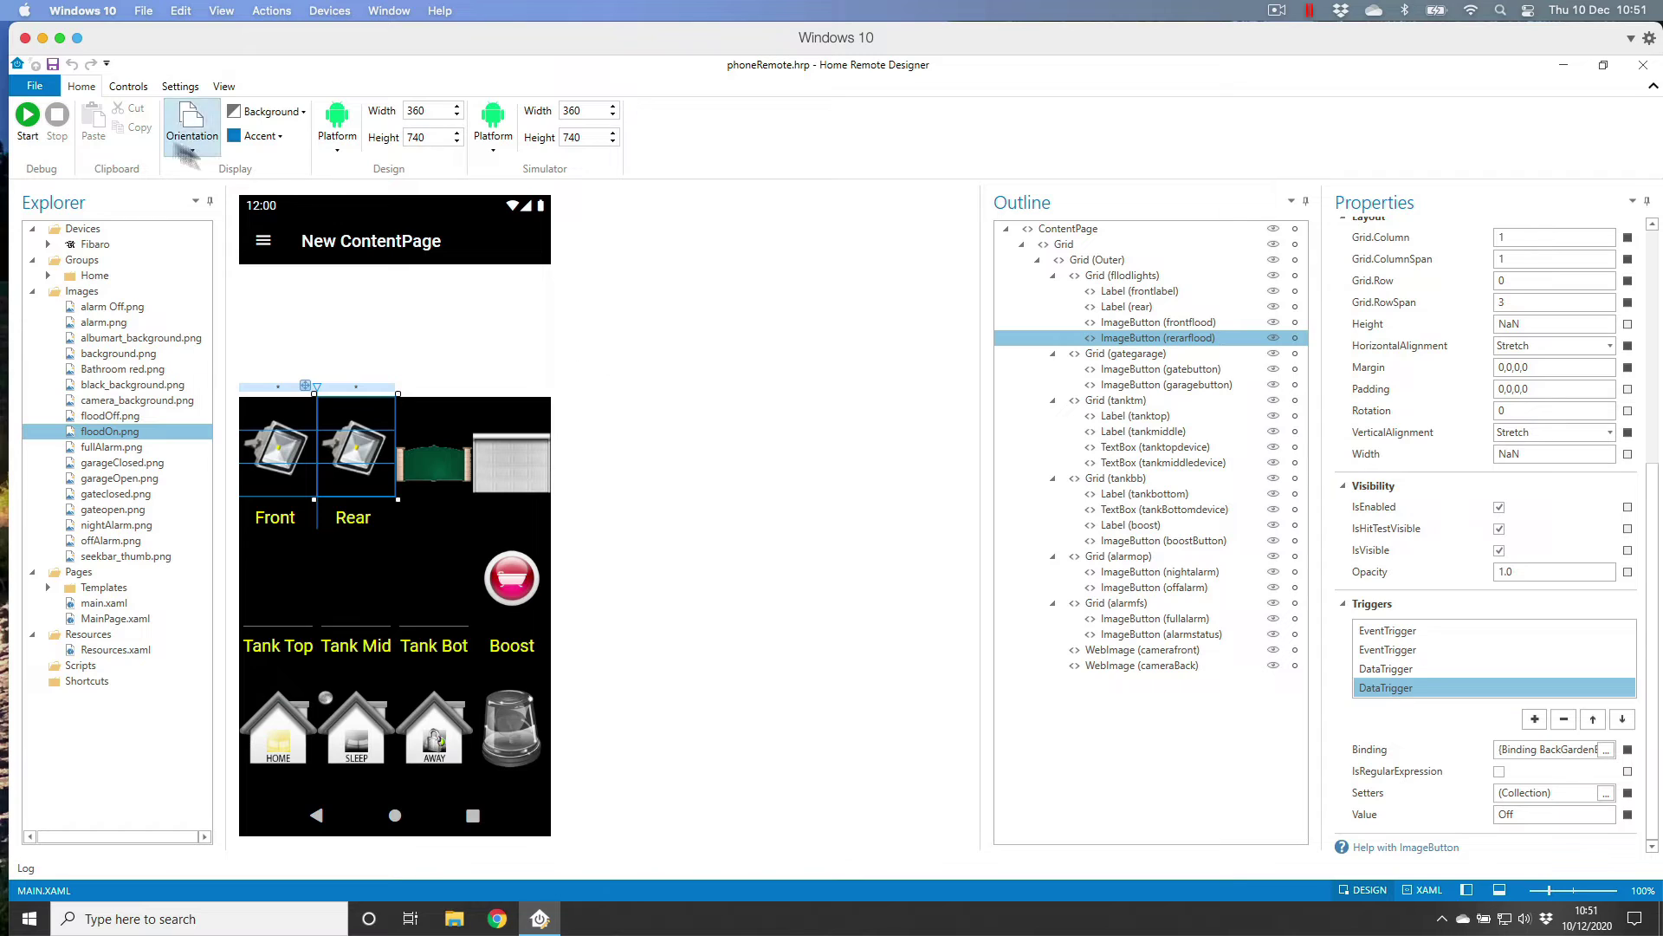
Save the phoneRemote project, collapse its Images folder and close the project
click(52, 64)
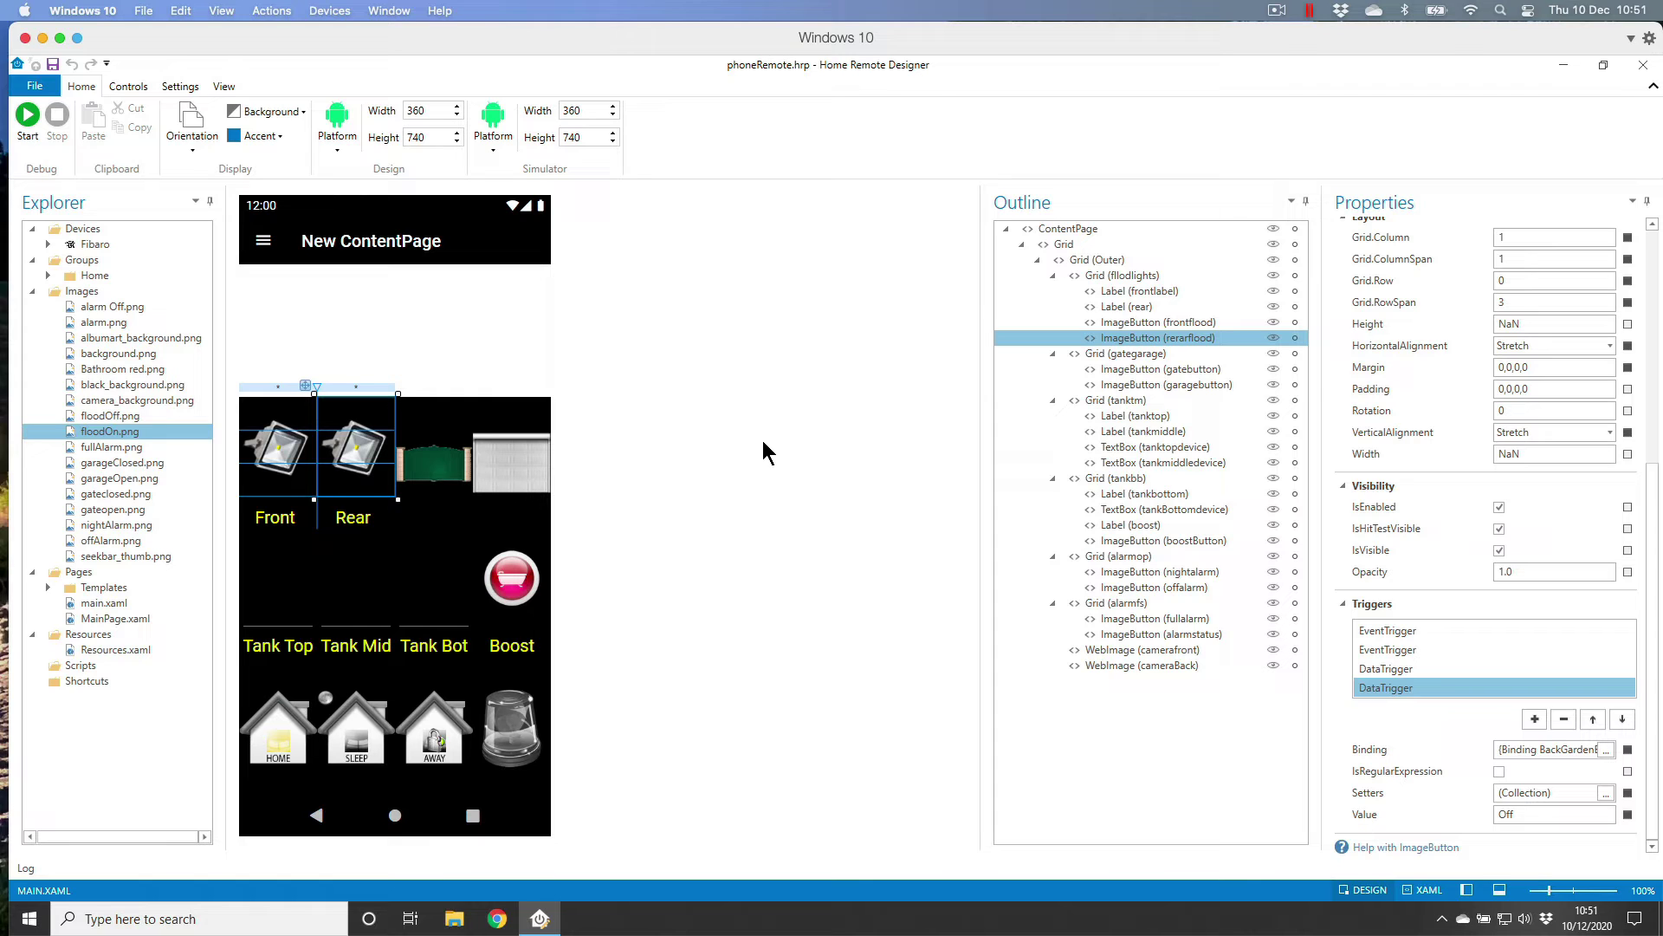
click(32, 292)
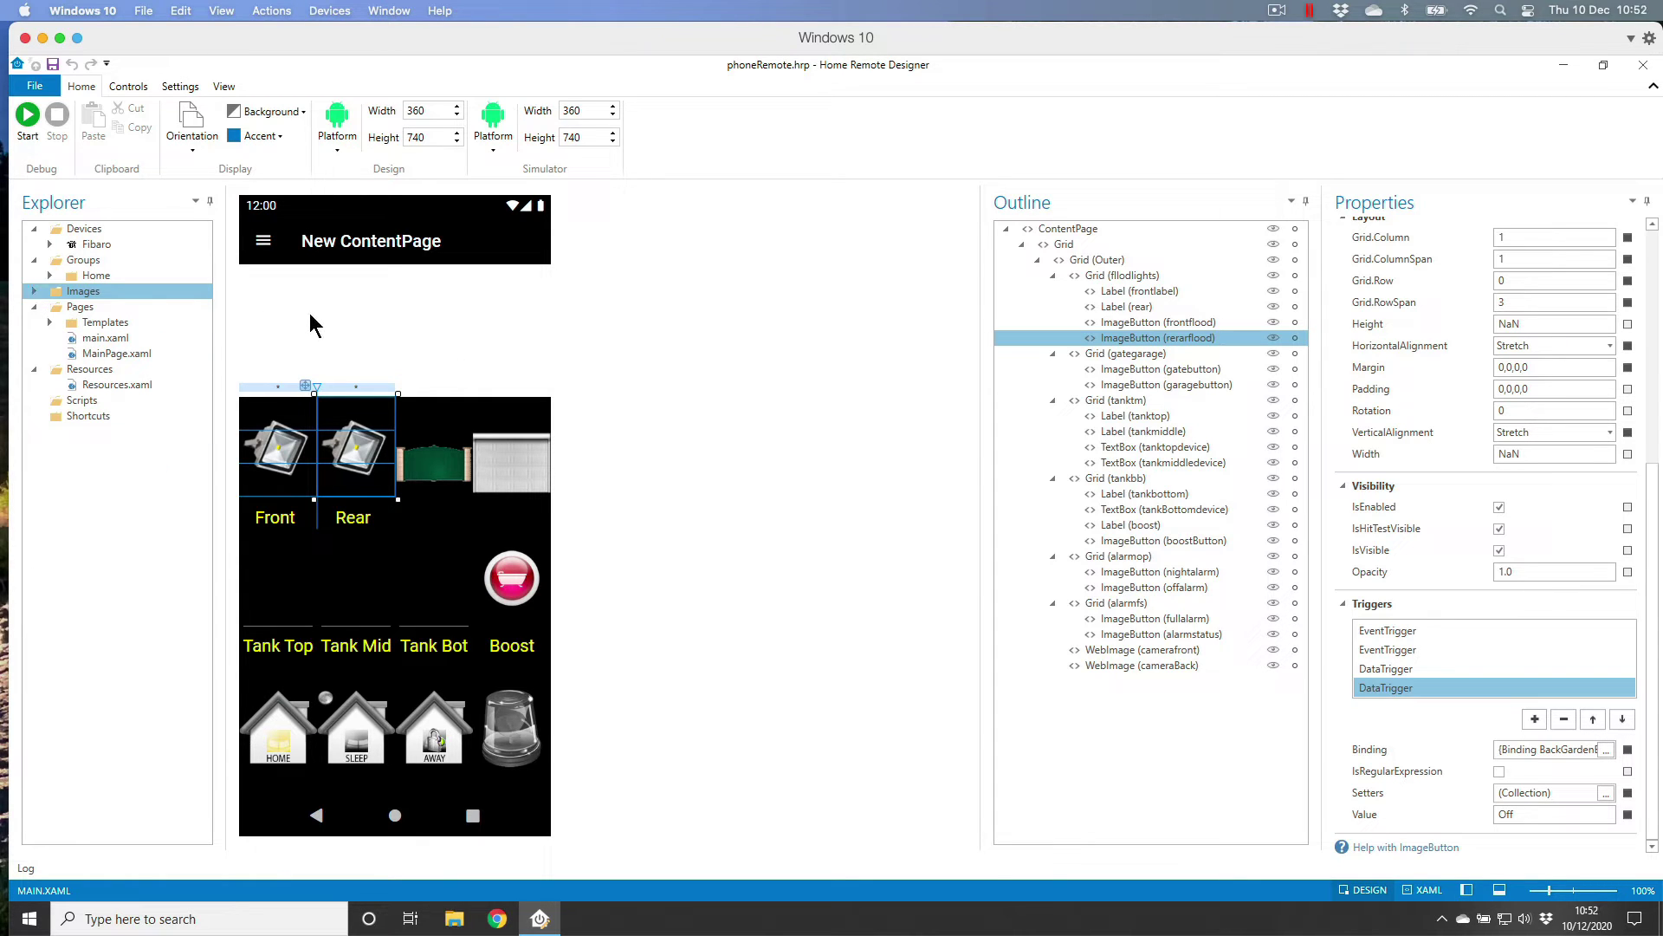
click(37, 85)
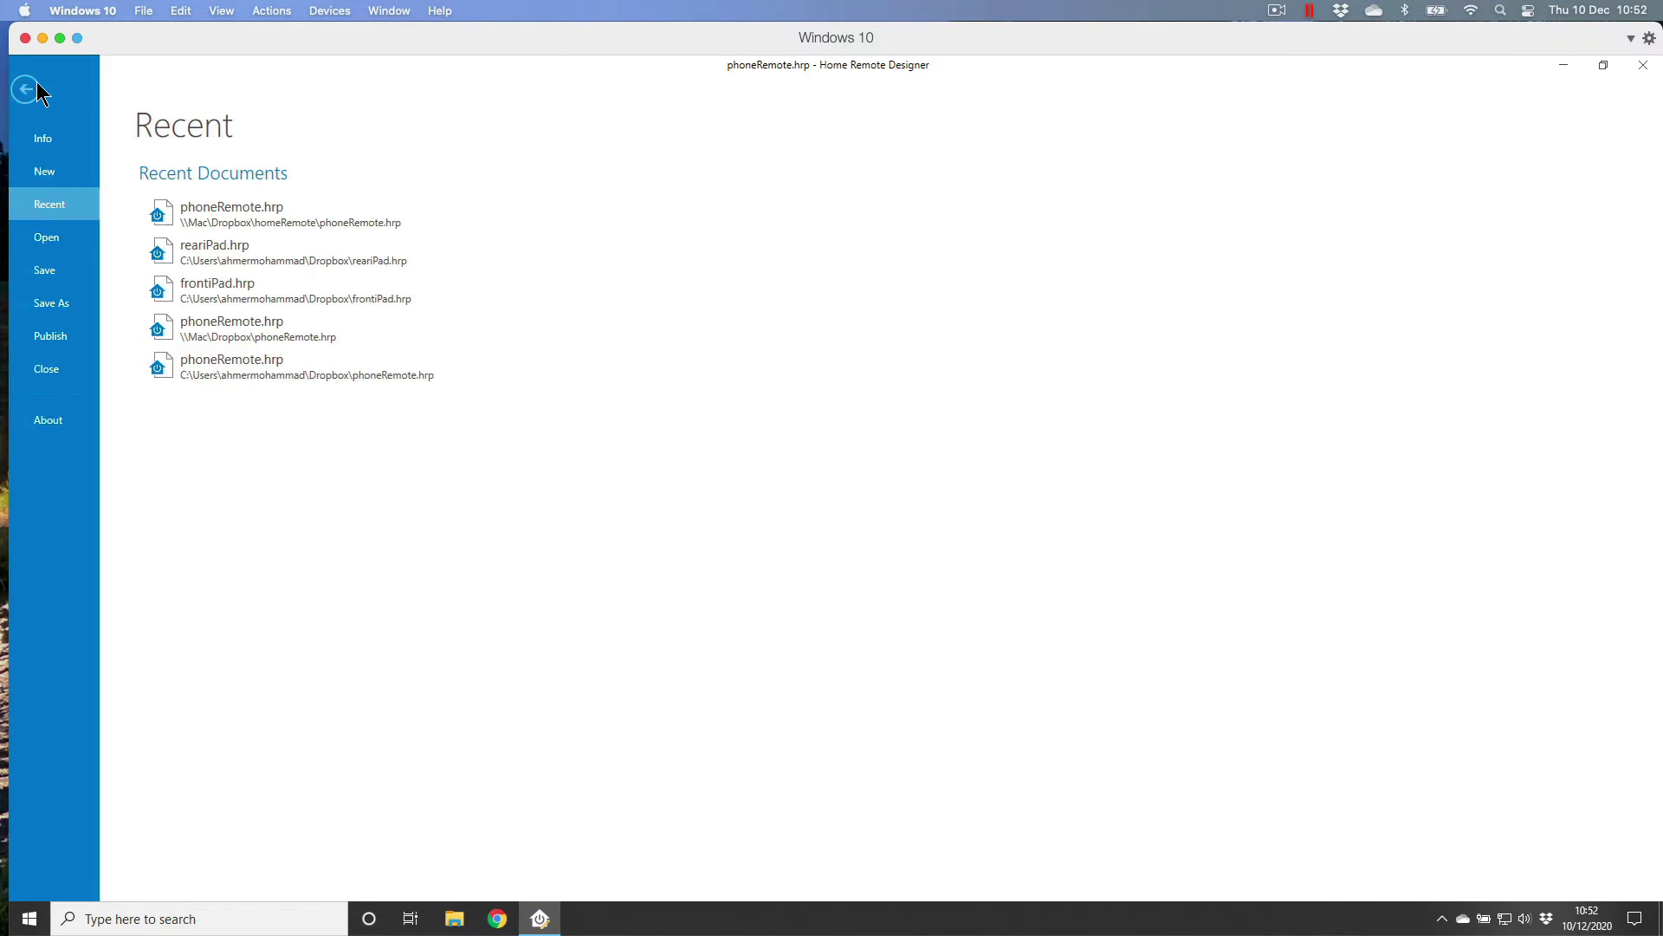
click(69, 369)
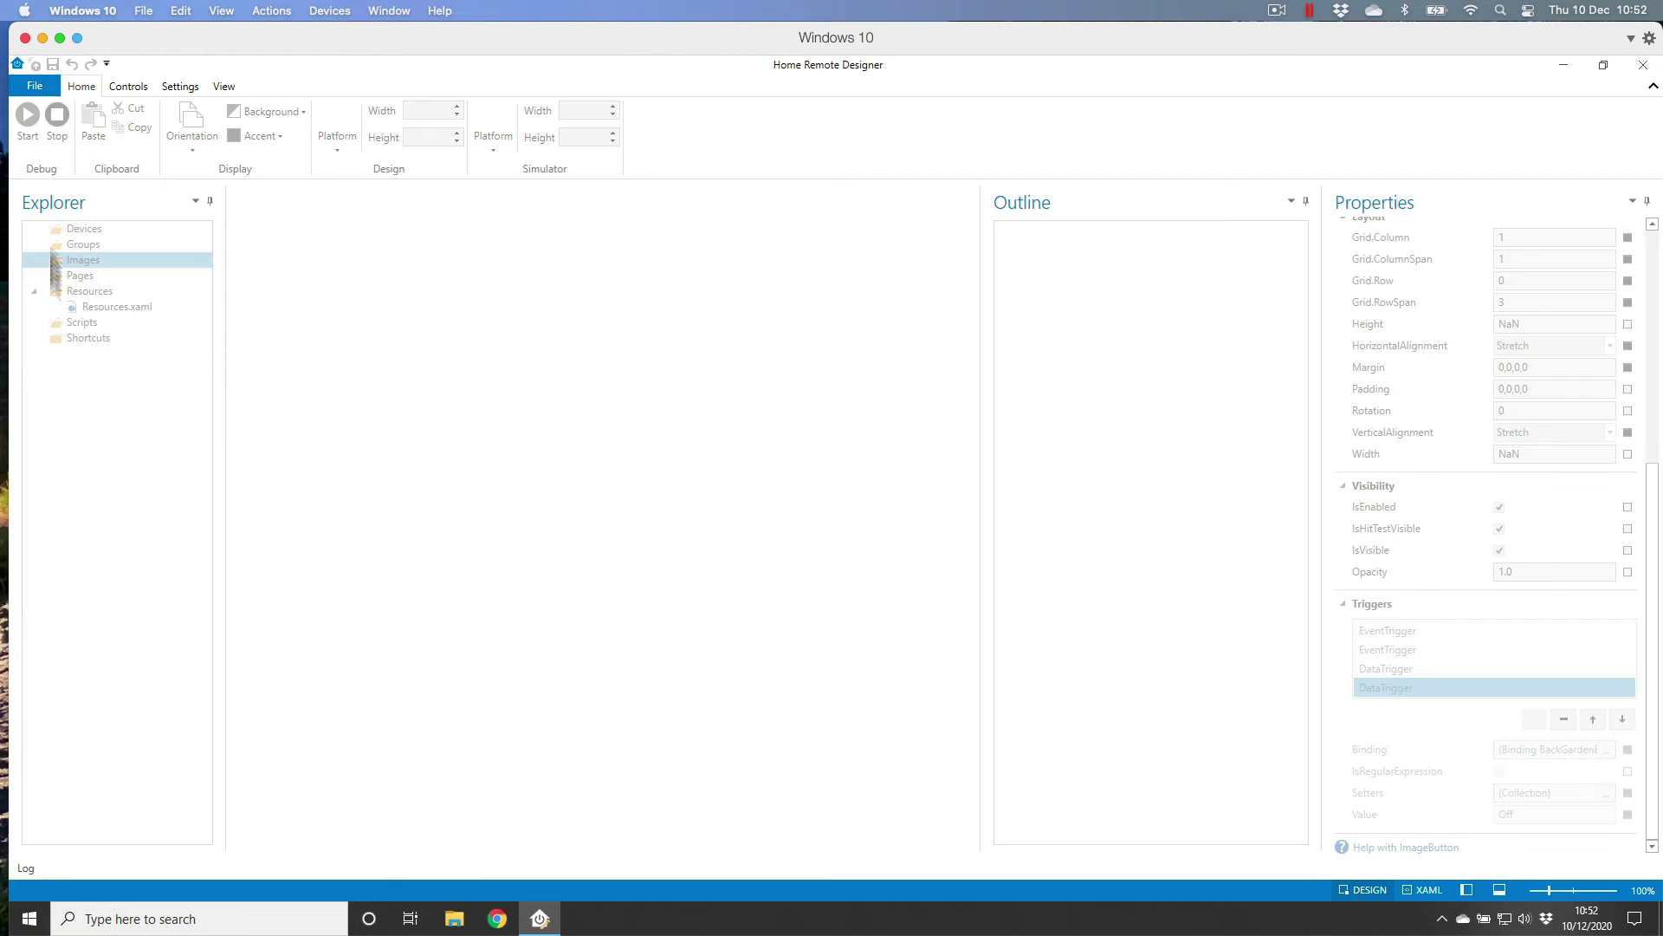
Create a new project for the Android platform with the Dark theme
click(45, 86)
click(66, 173)
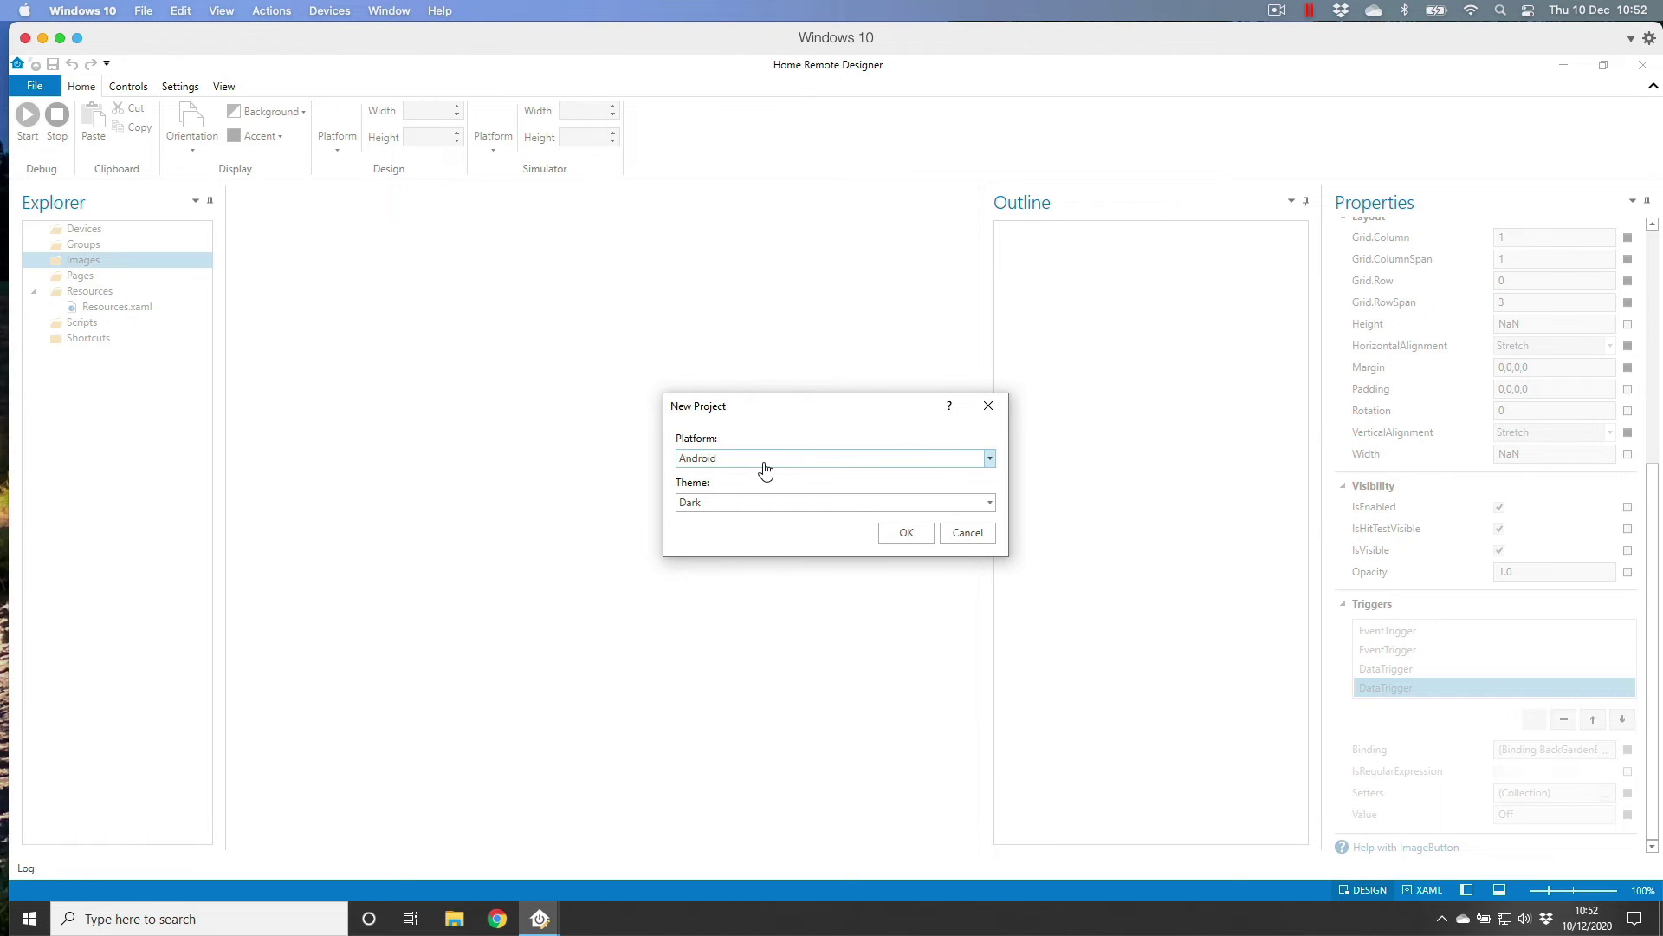
click(921, 532)
click(975, 569)
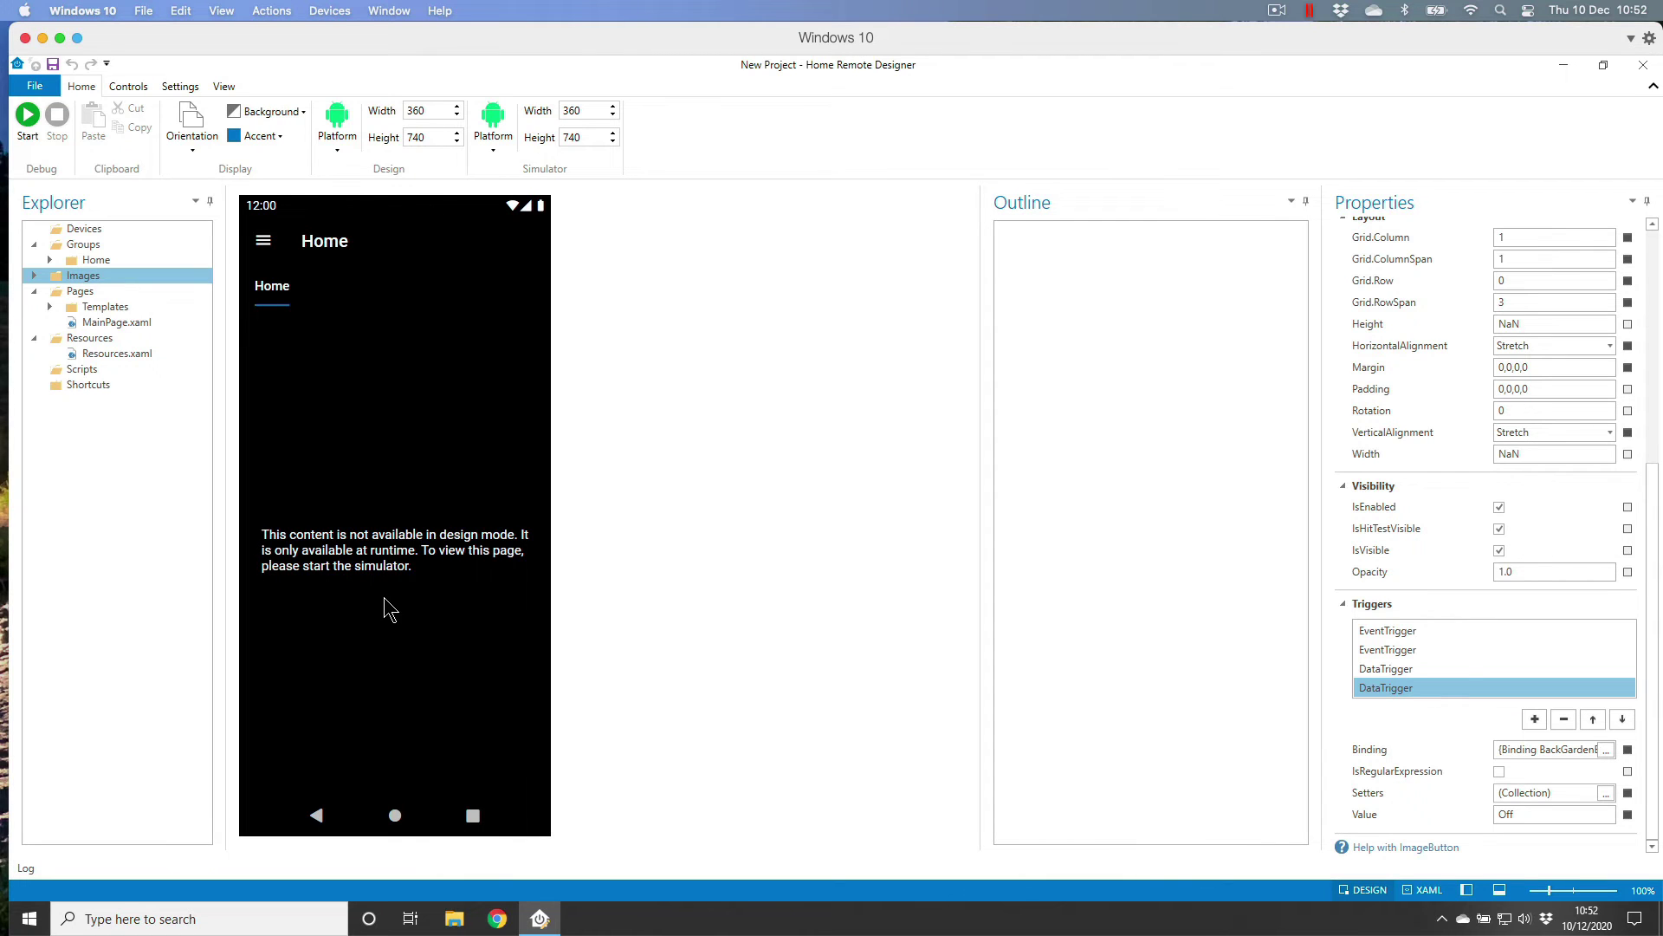
Open MainPage.xaml and set the navigation page's IsGroupsVisible to False
click(121, 322)
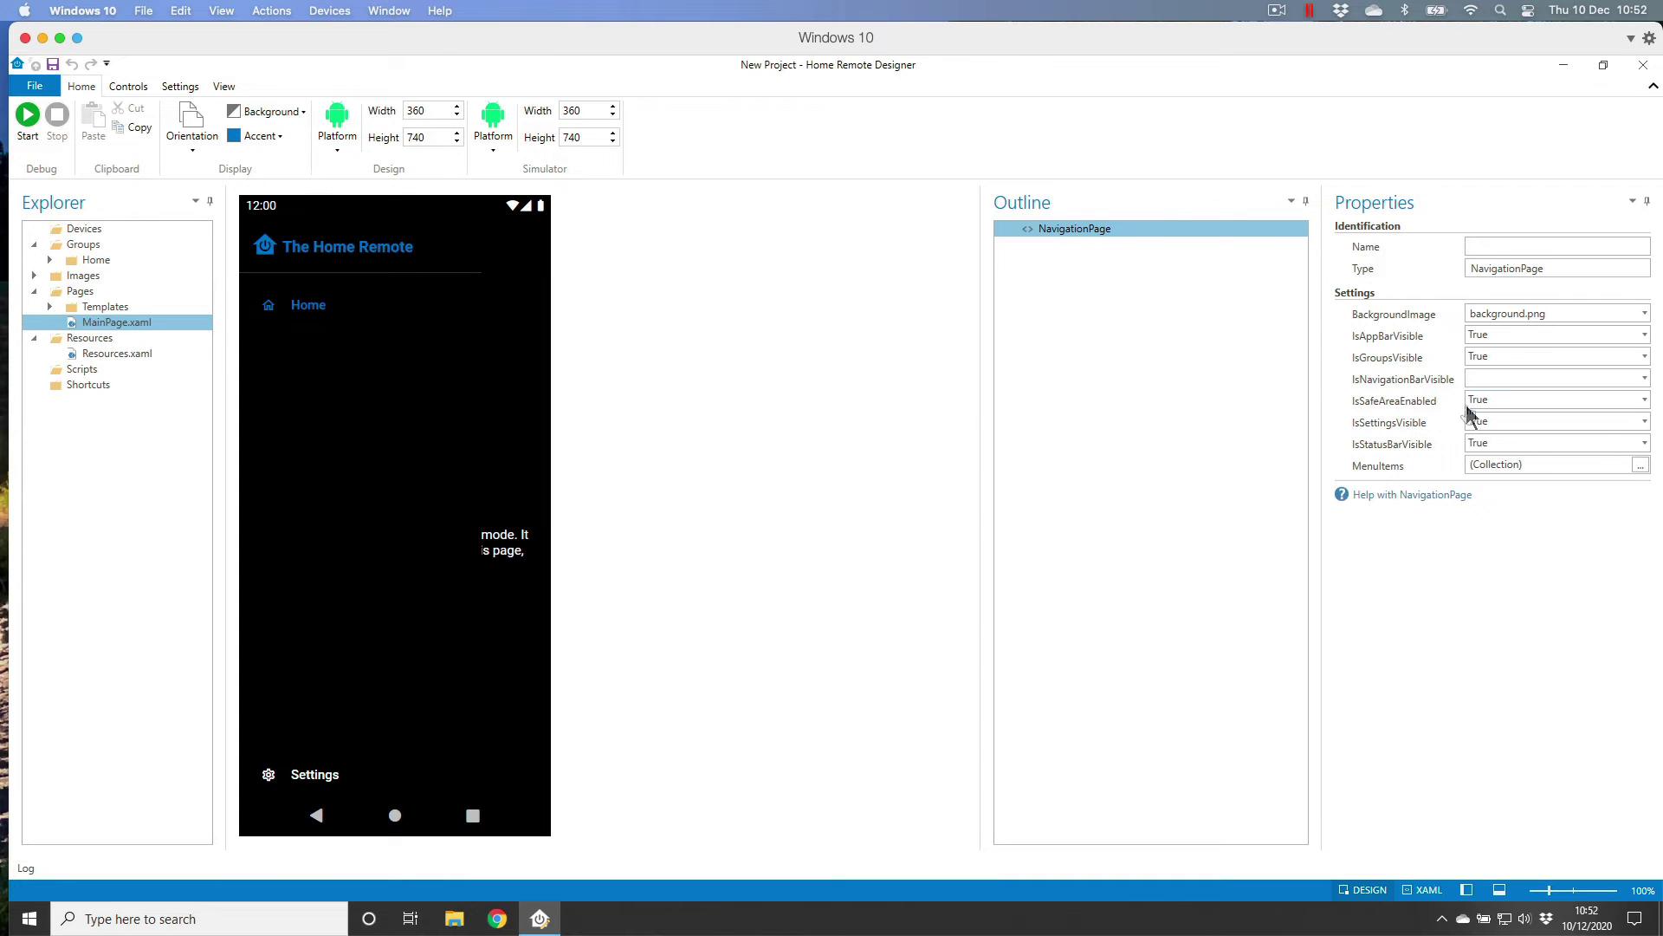
click(1643, 356)
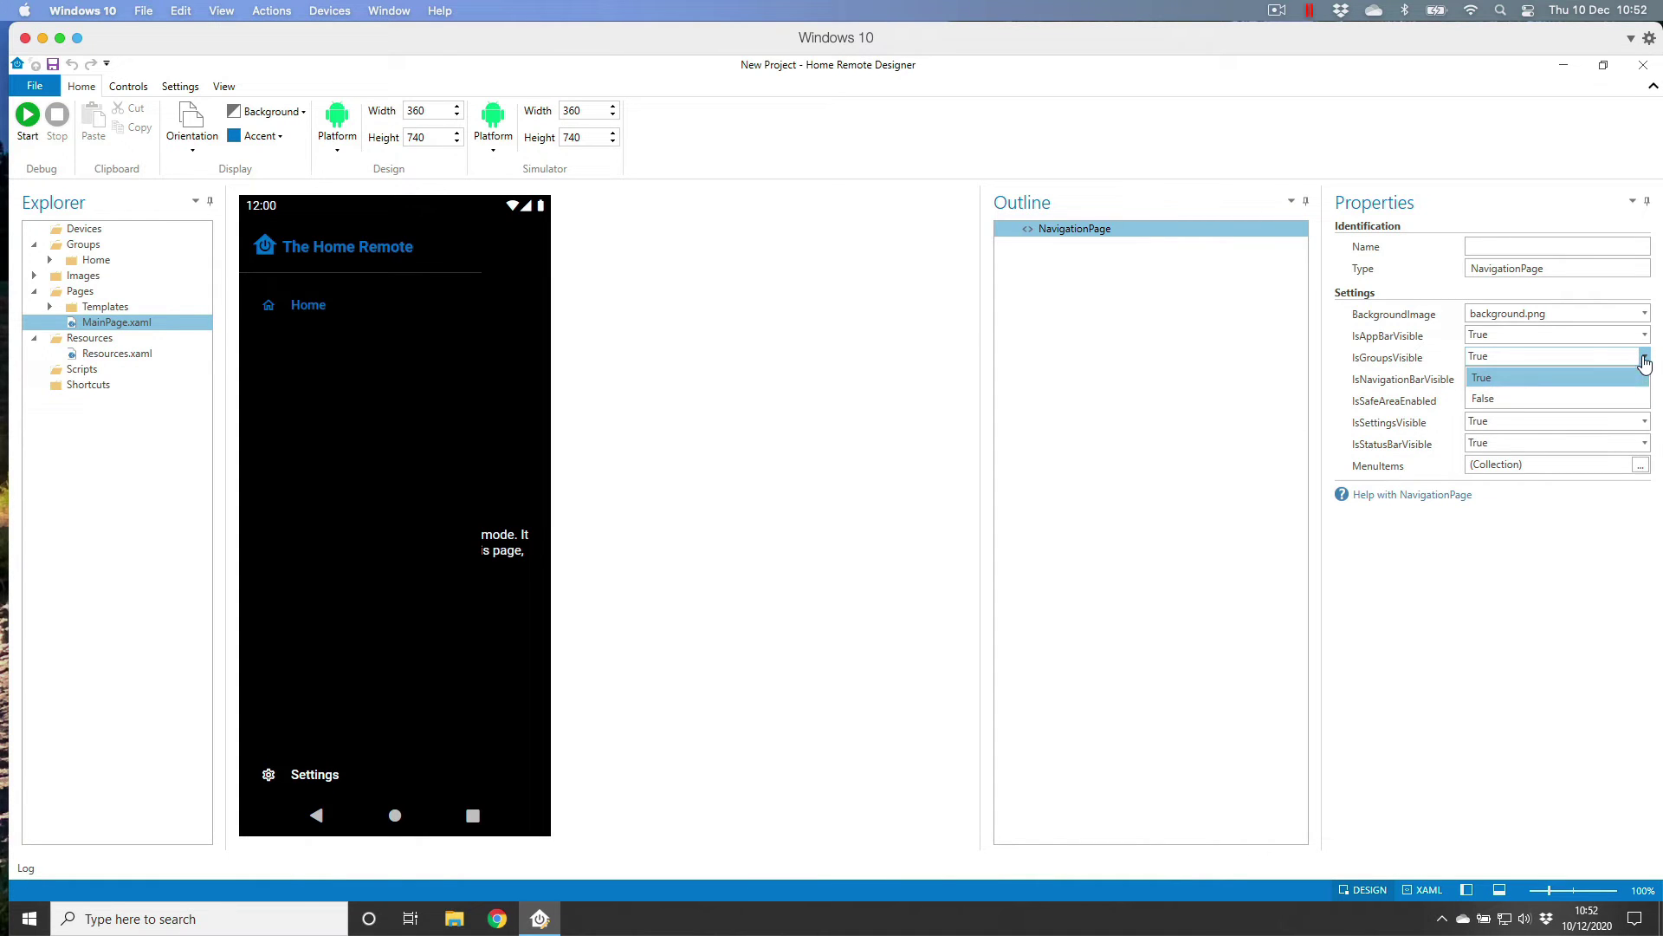
click(1493, 401)
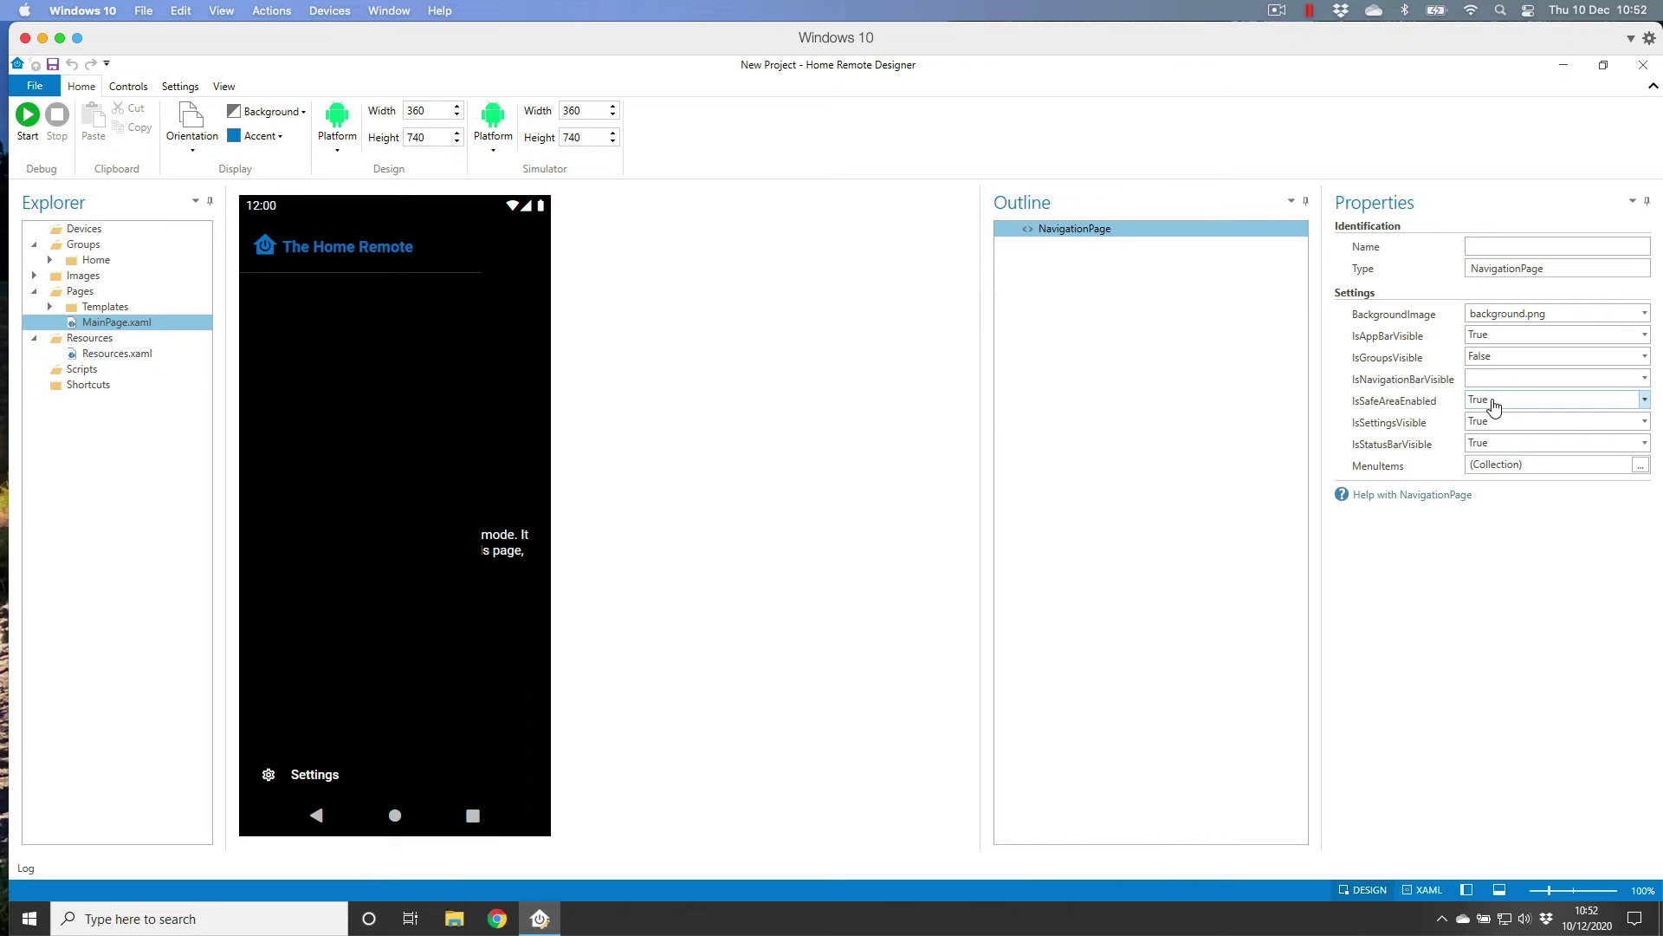
Add a menu item titled Main with the Home icon and a new page to the navigation page's MenuItems
click(1641, 467)
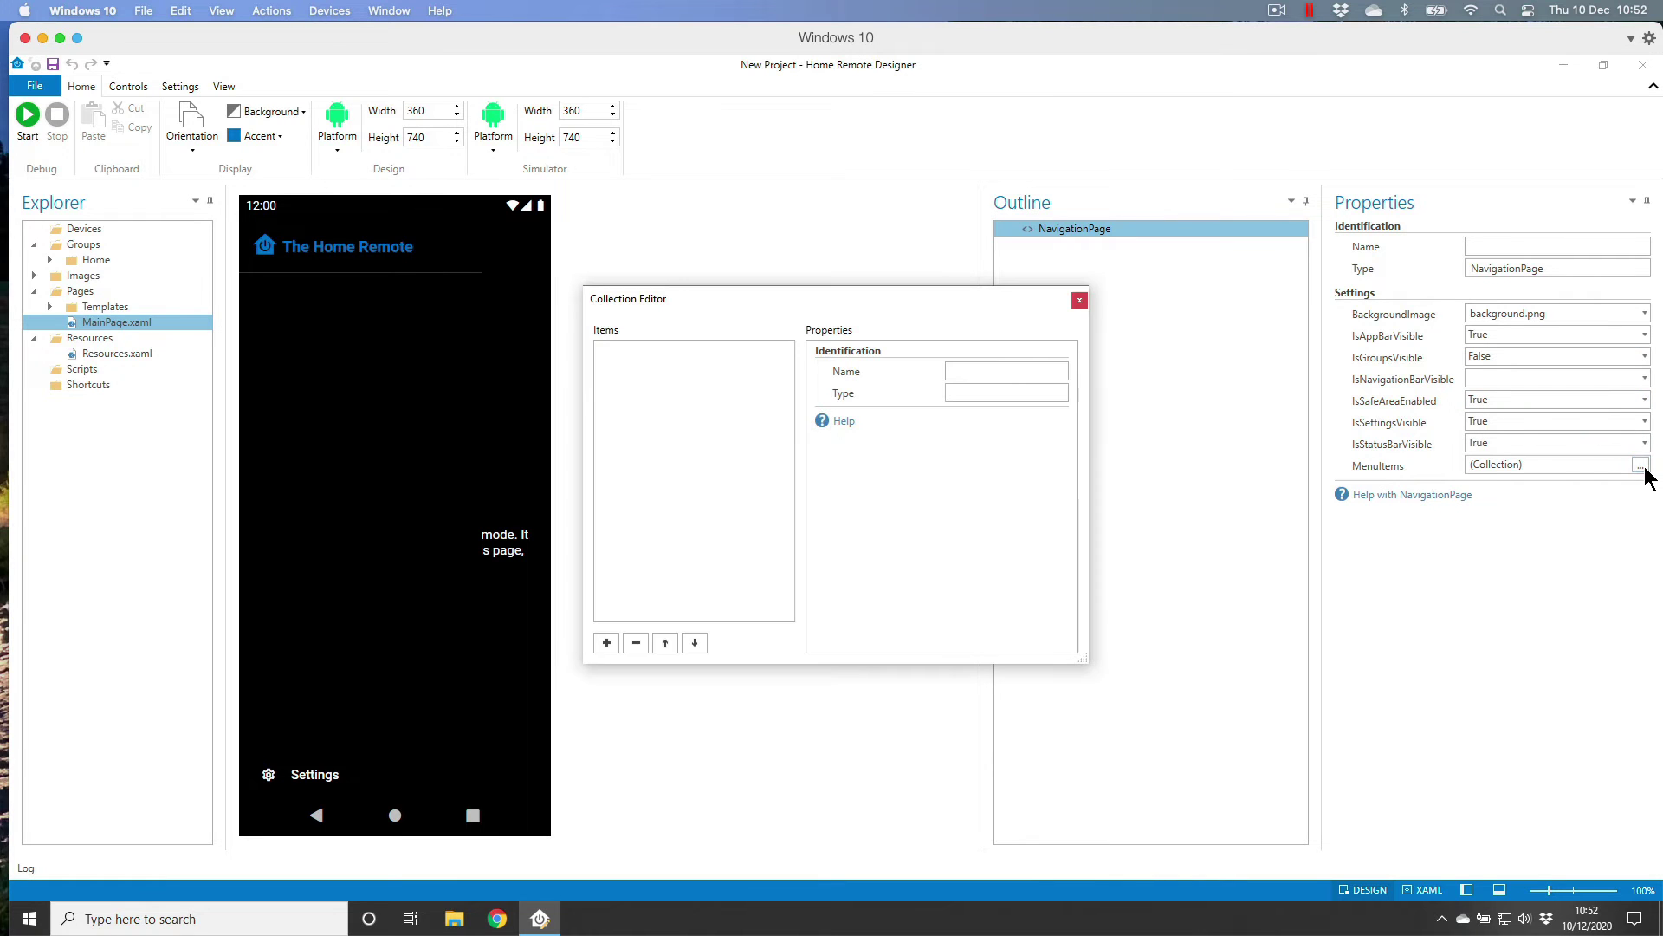
click(607, 643)
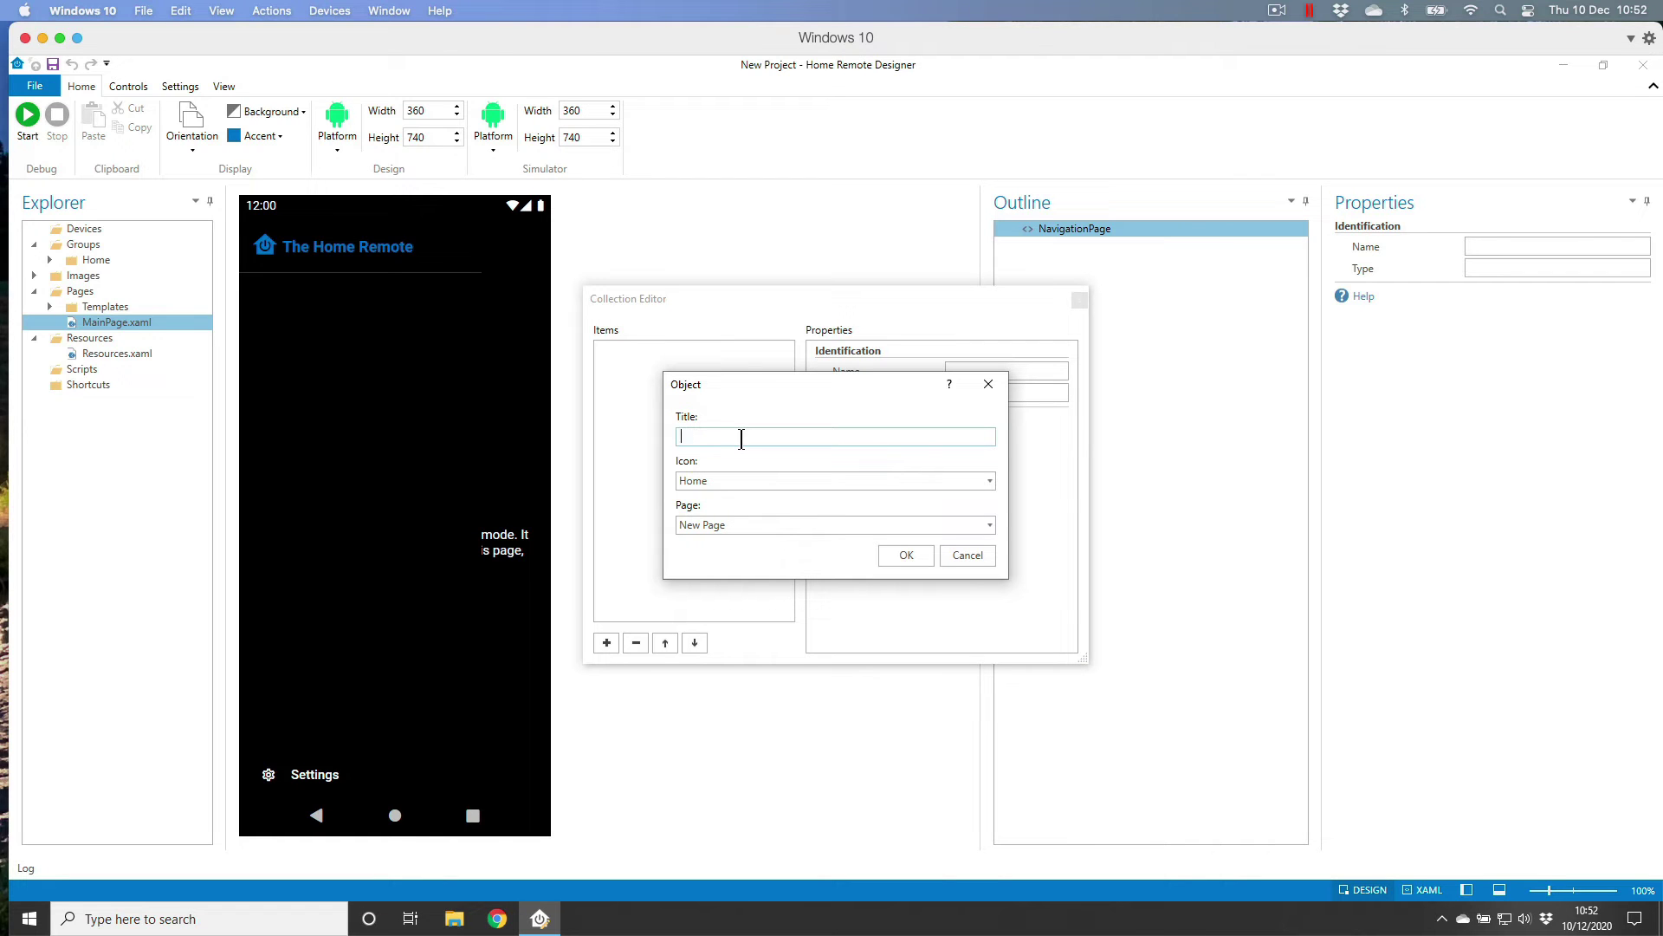
text(Main)
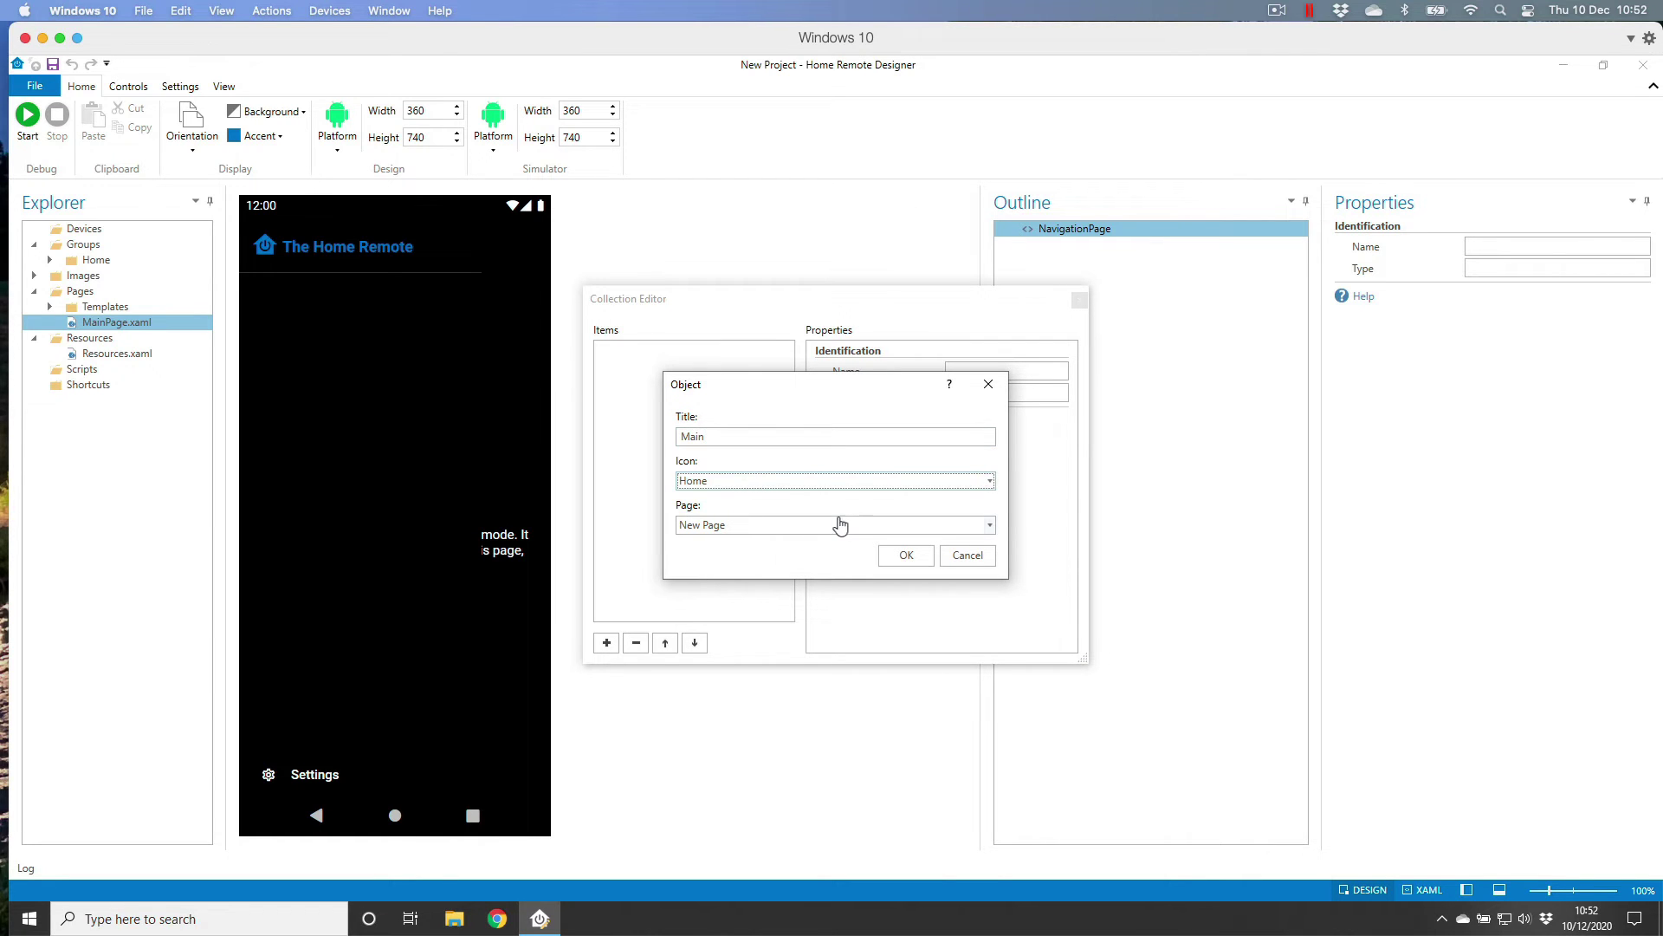
click(836, 525)
click(834, 525)
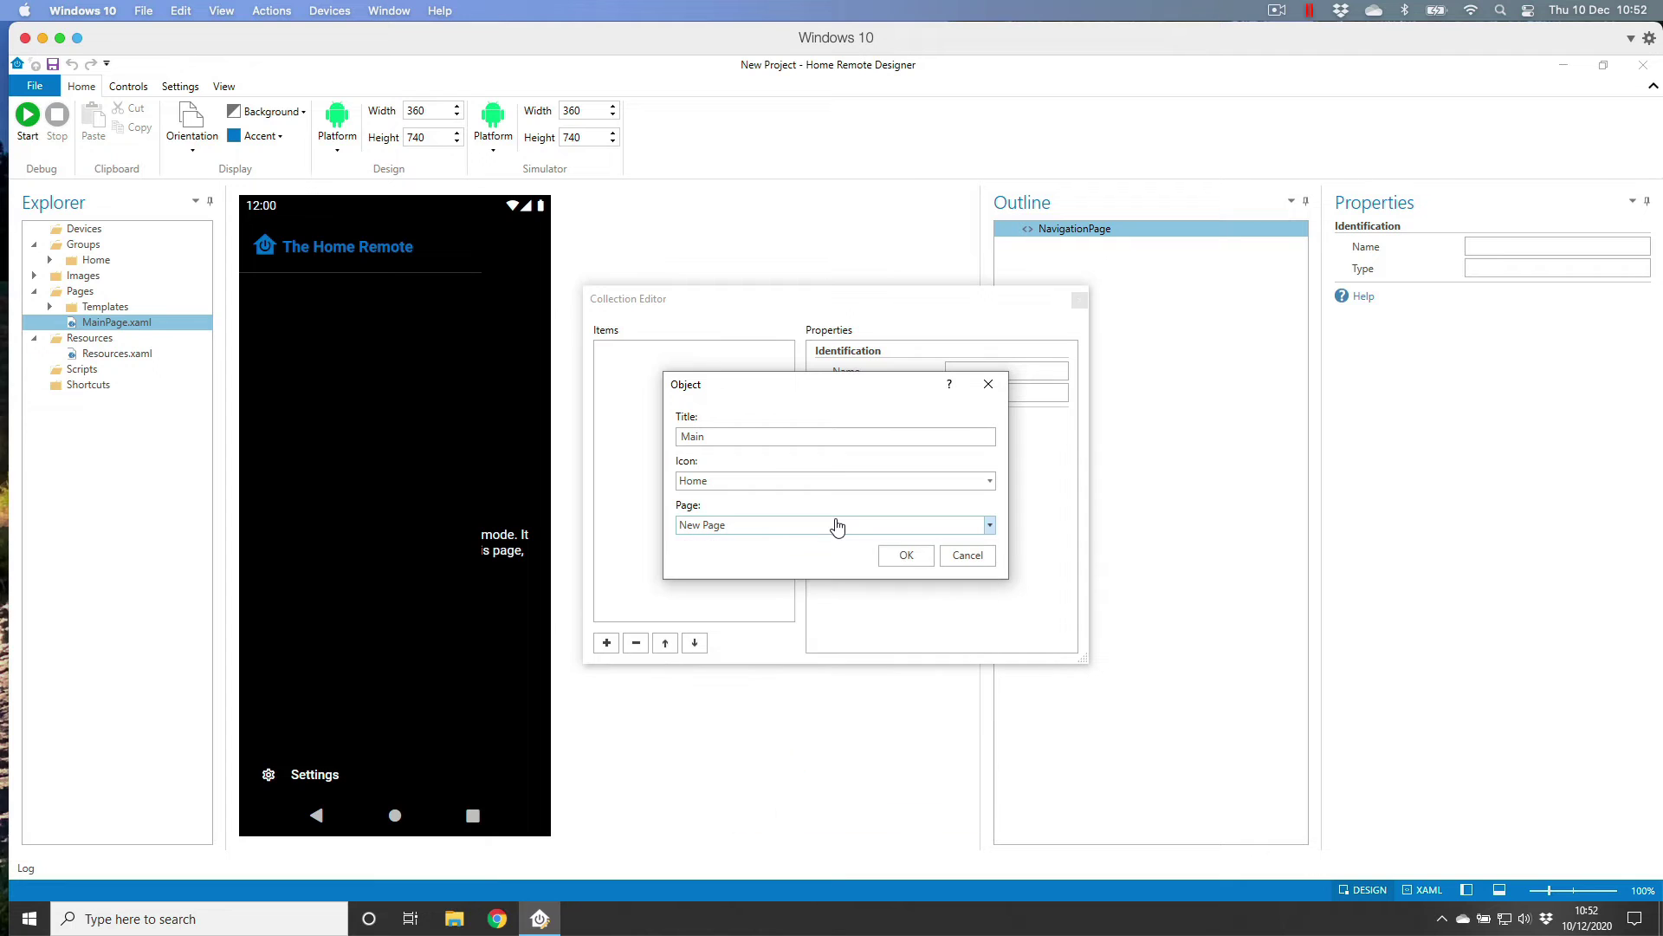
click(924, 554)
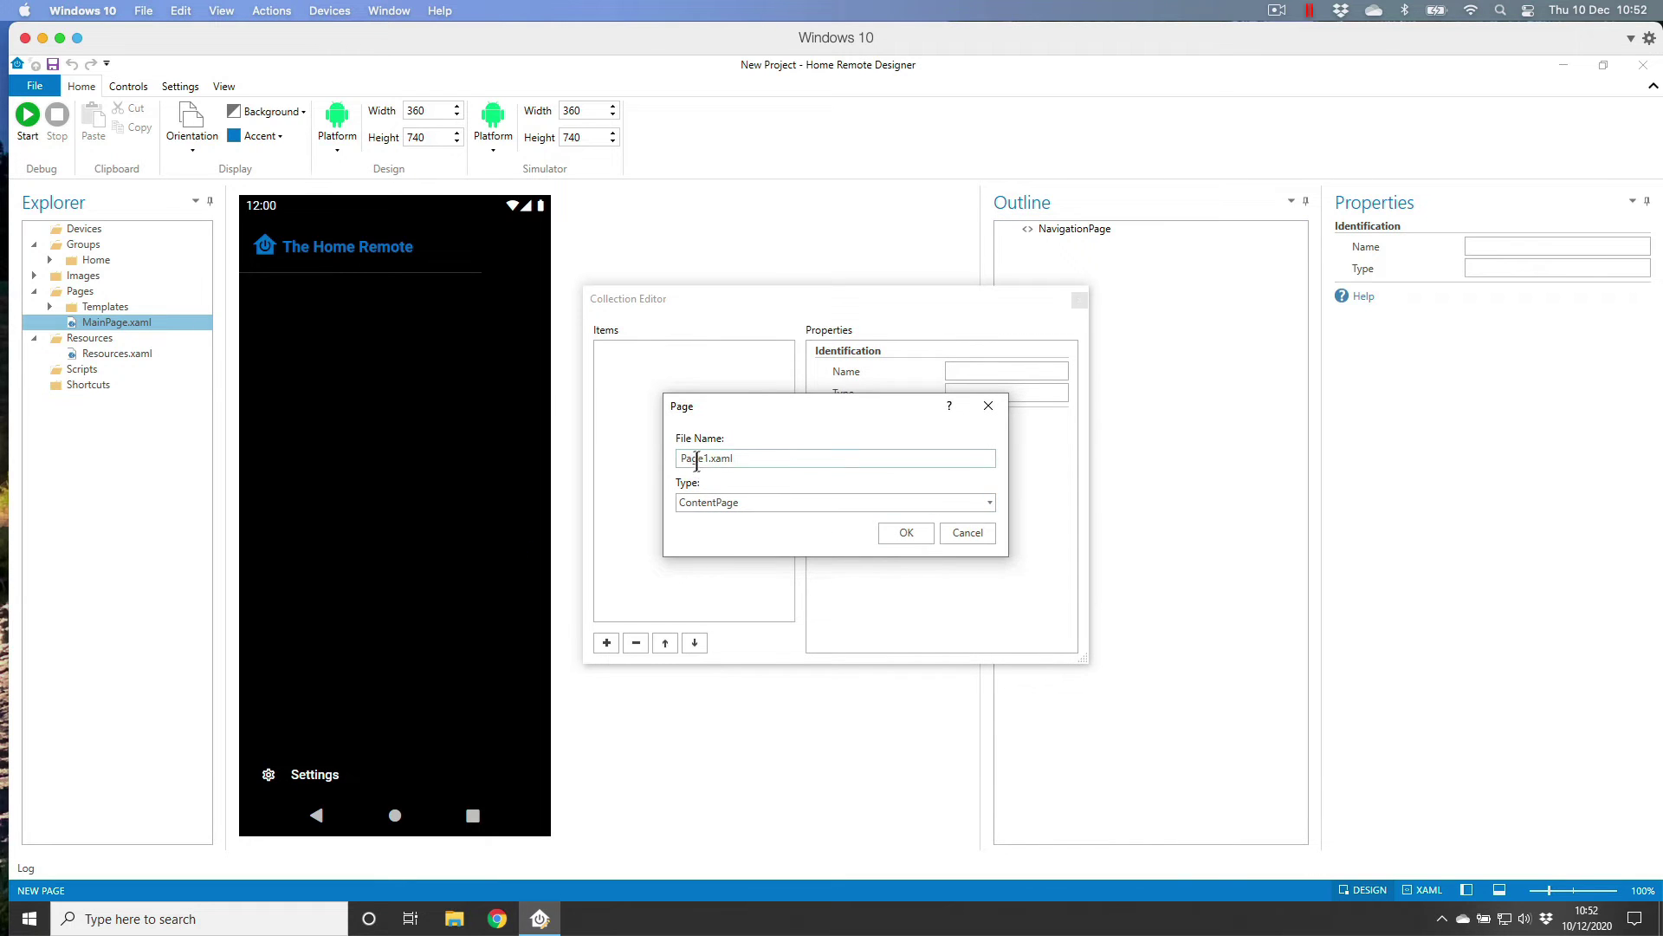
Create the menu item's page as main.xaml of type TabbedPage and close the collection editor
double_click(709, 458)
text(main.)
click(735, 502)
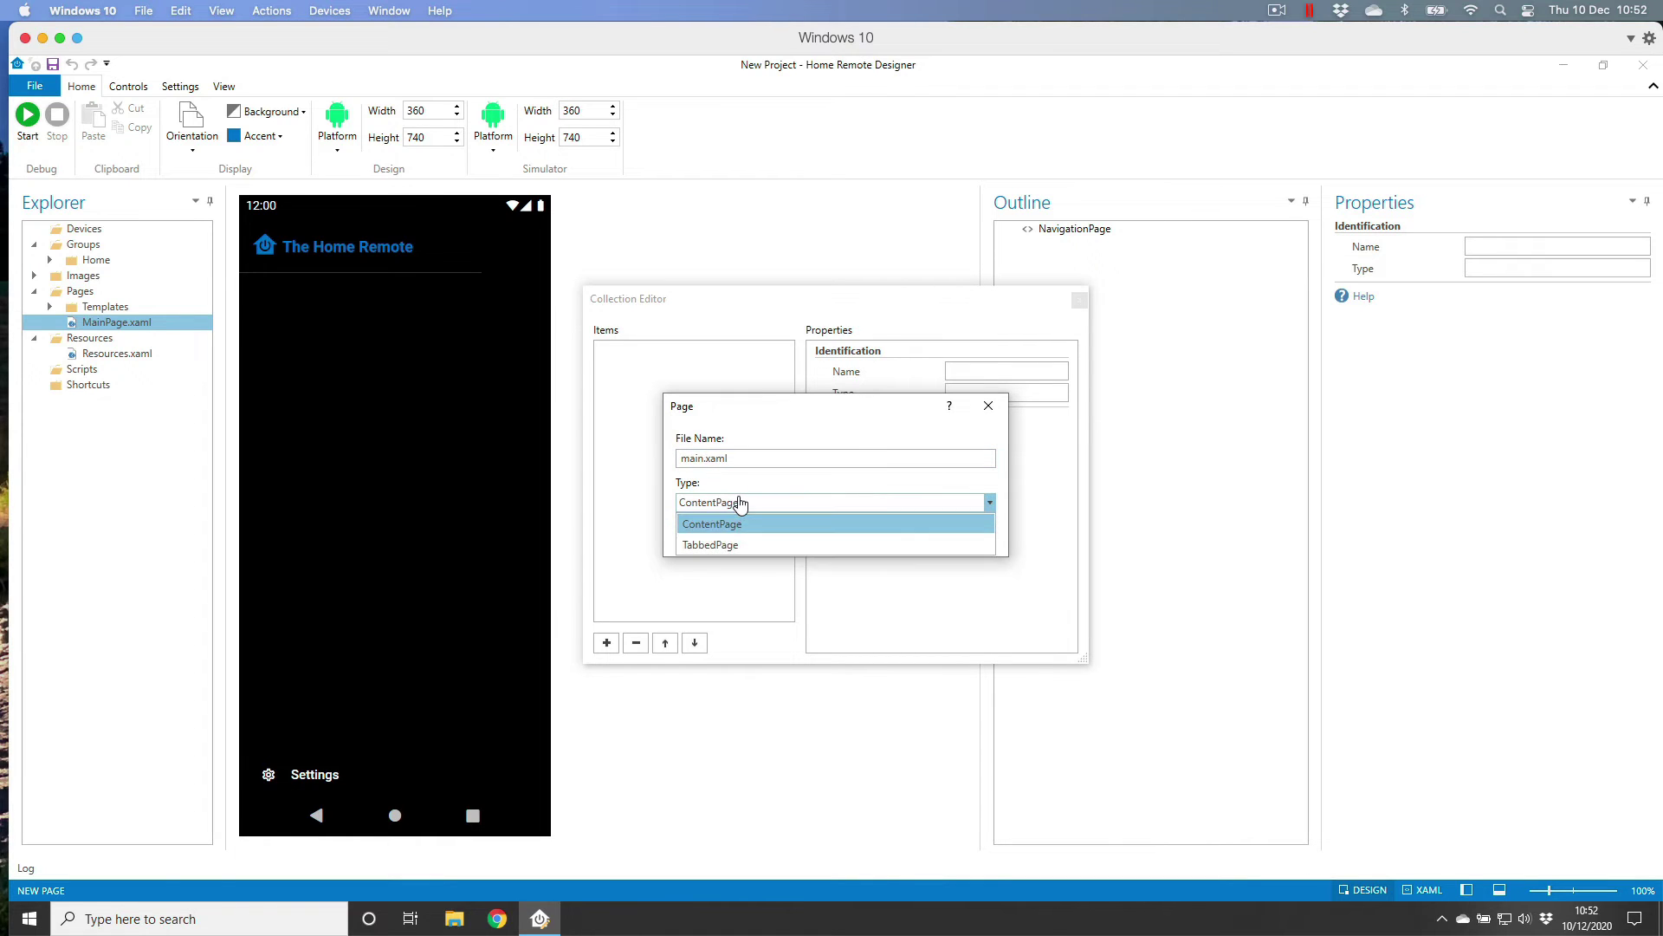
click(724, 544)
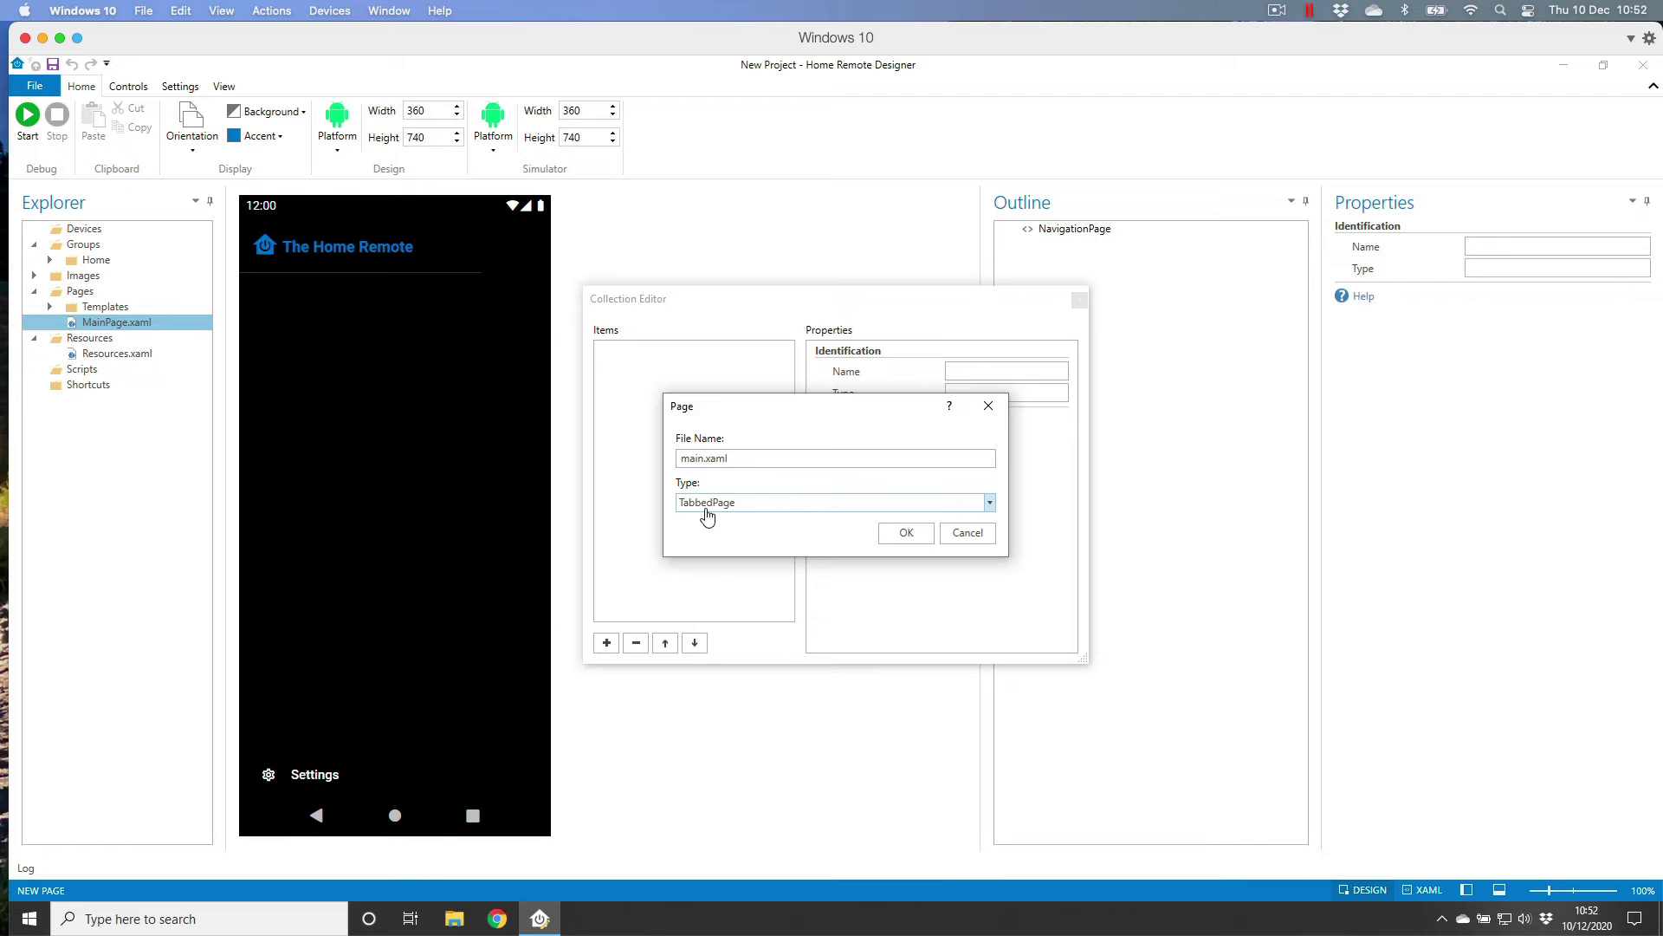
click(915, 532)
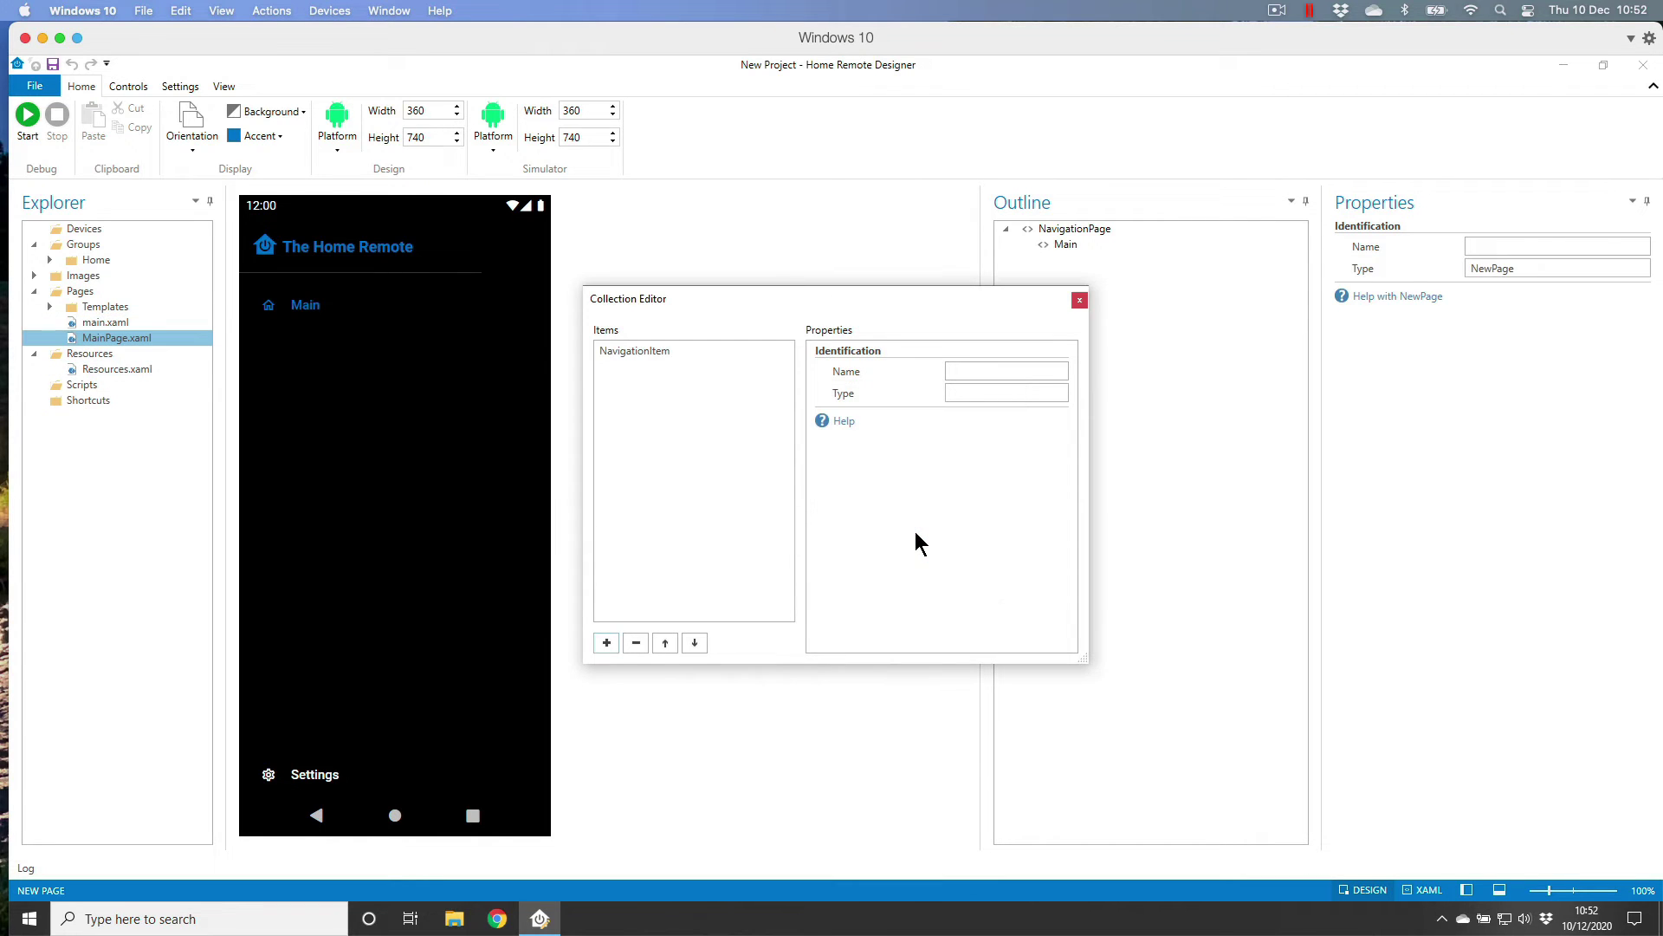
click(1080, 300)
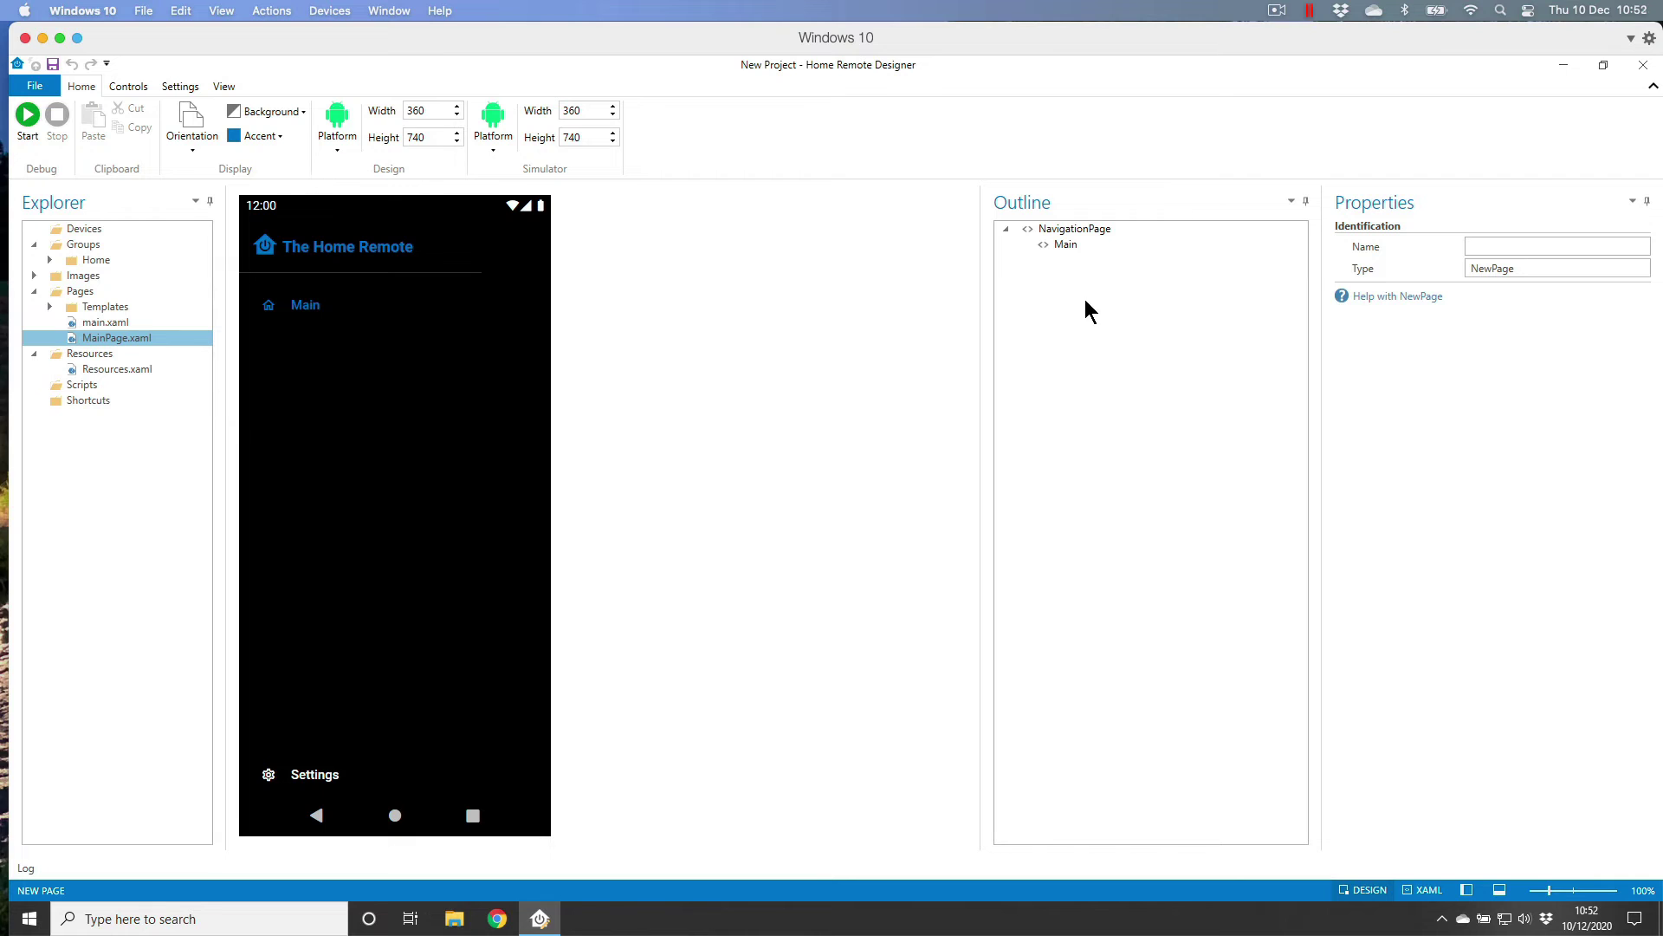
Open the main.xaml page and view its two default tabs, ending on Tab 1
click(113, 323)
double_click(116, 329)
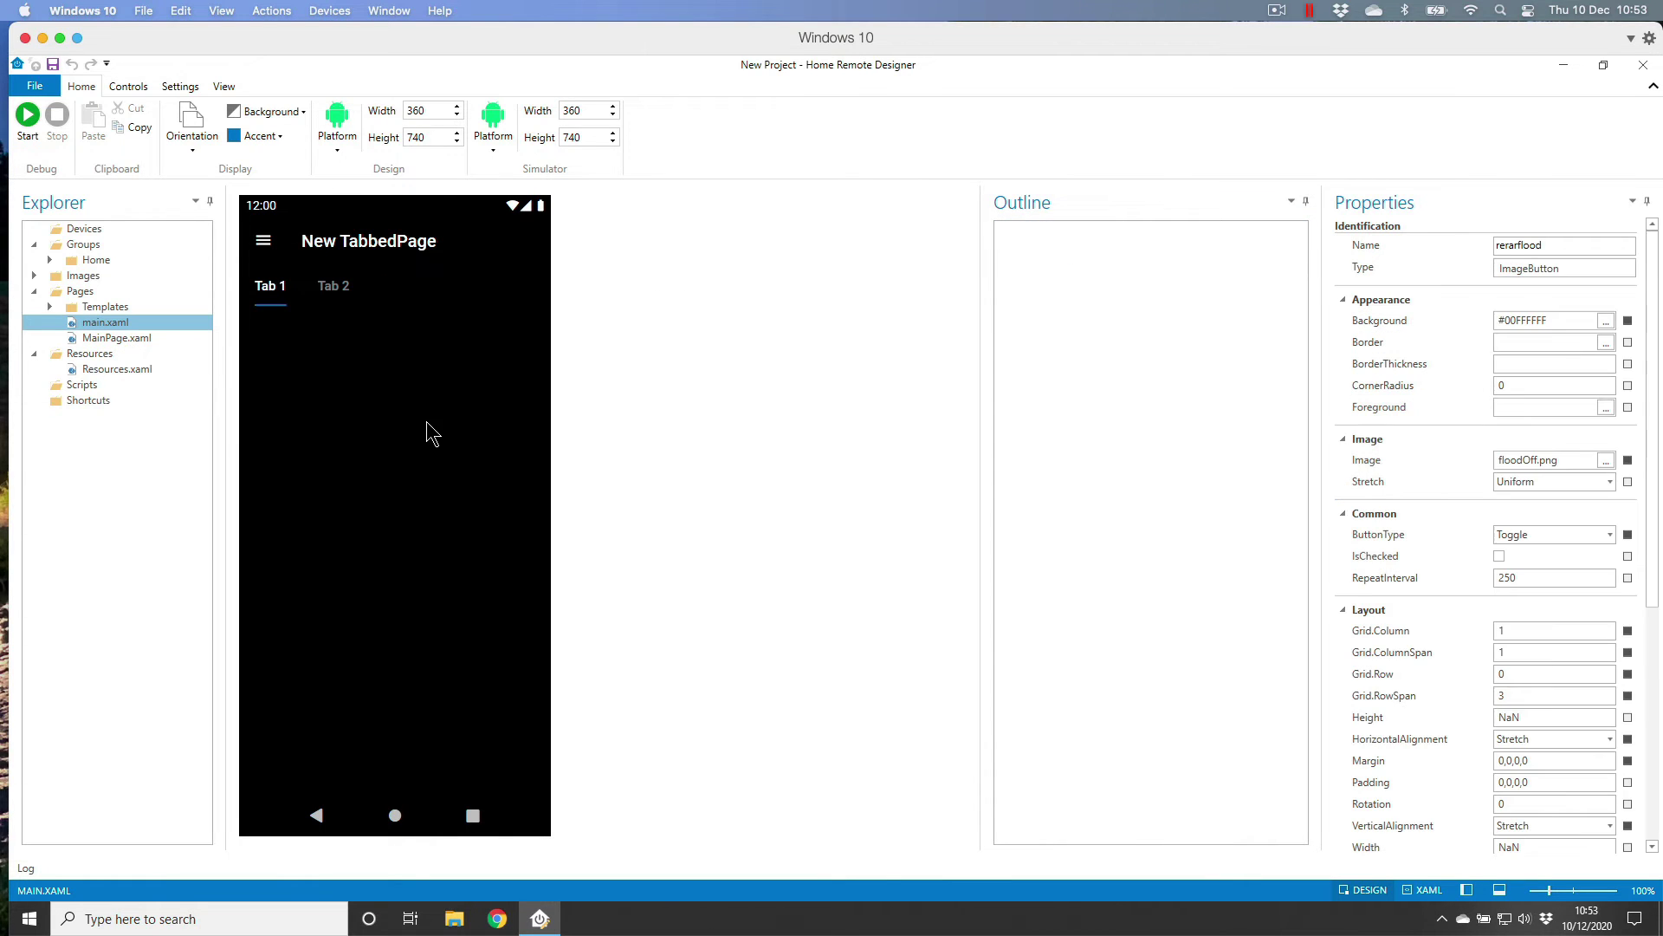
click(340, 293)
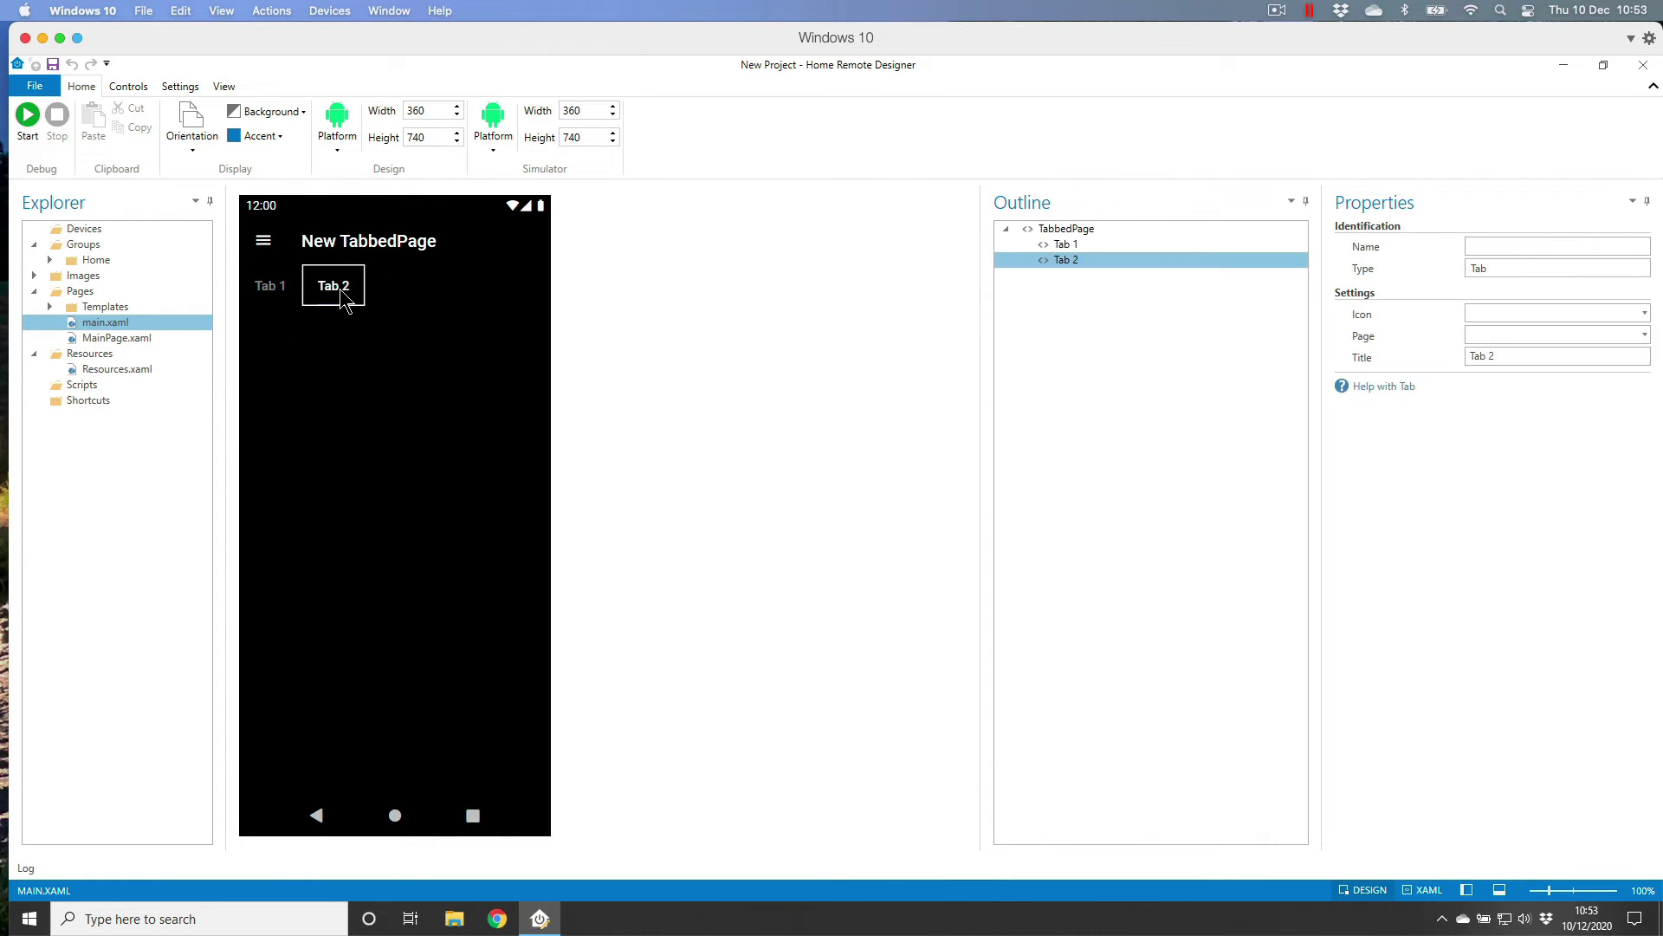
click(271, 299)
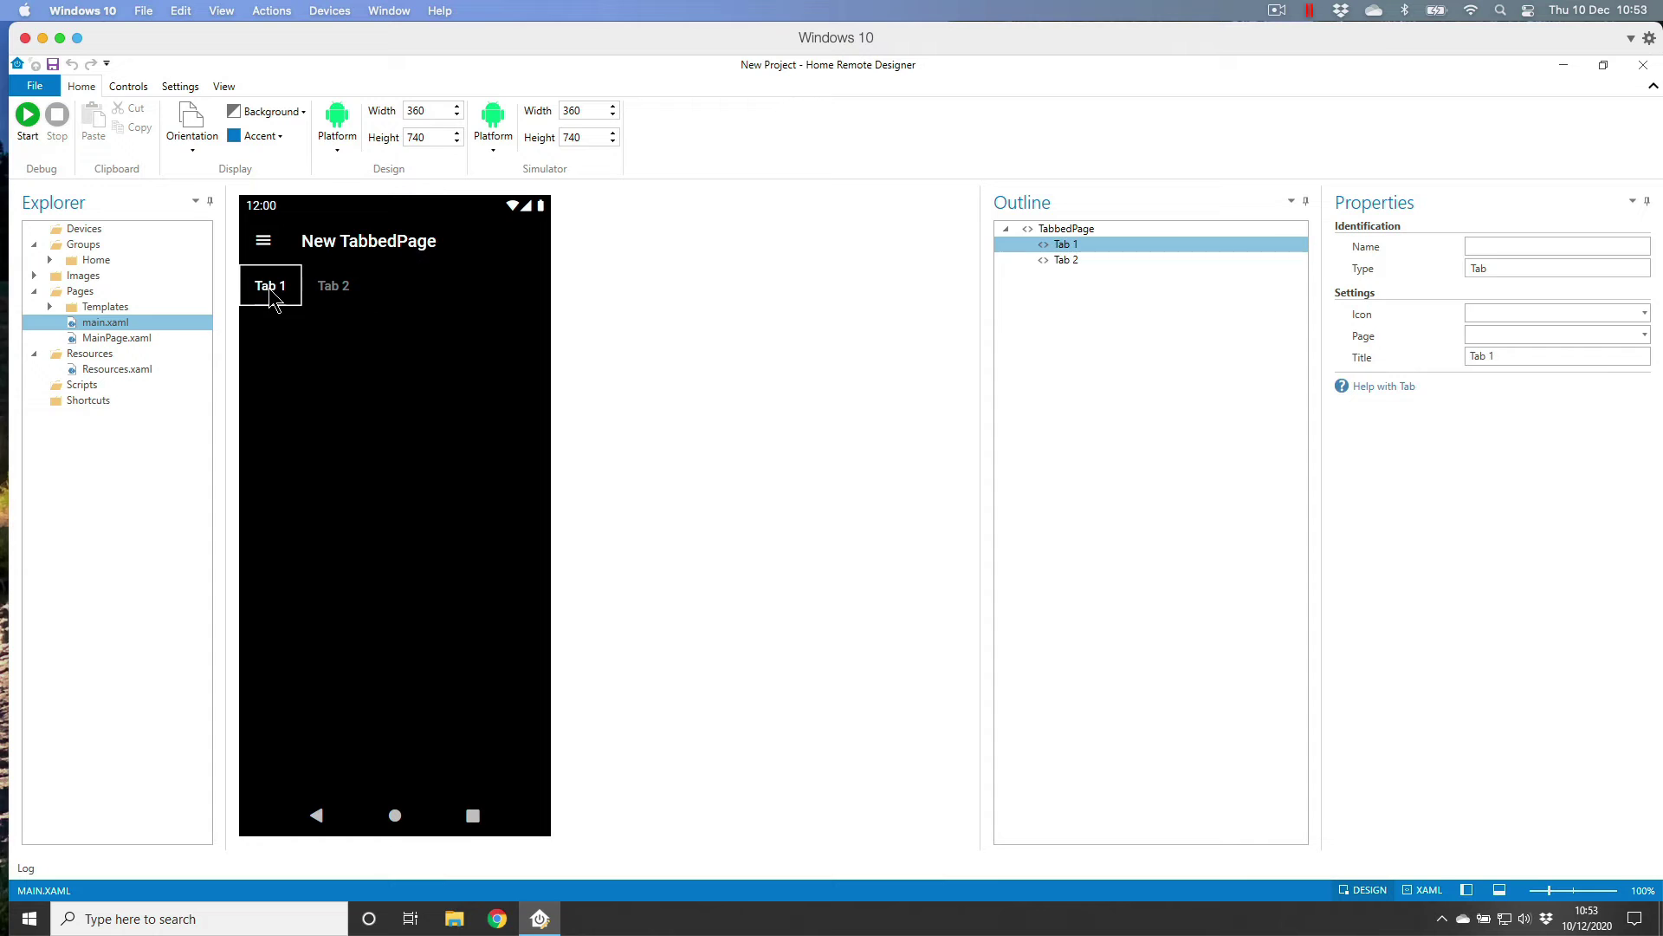
Add two copies of Tab 1 to the tabbed page and check the resulting tabs
right_click(1066, 252)
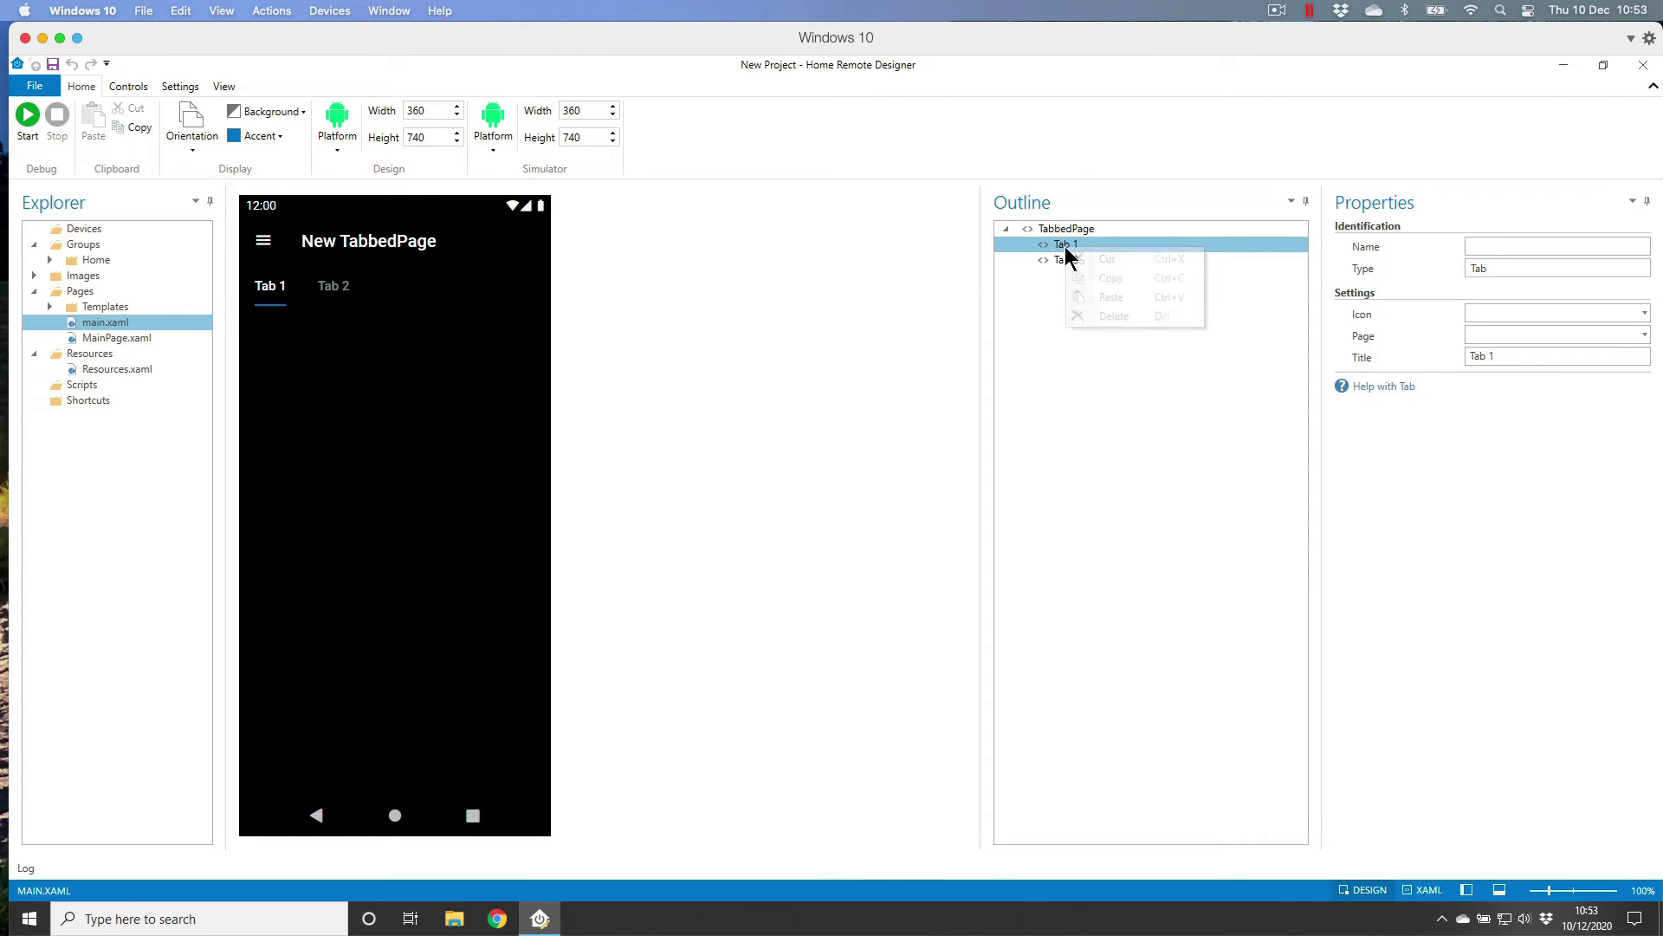
click(1115, 278)
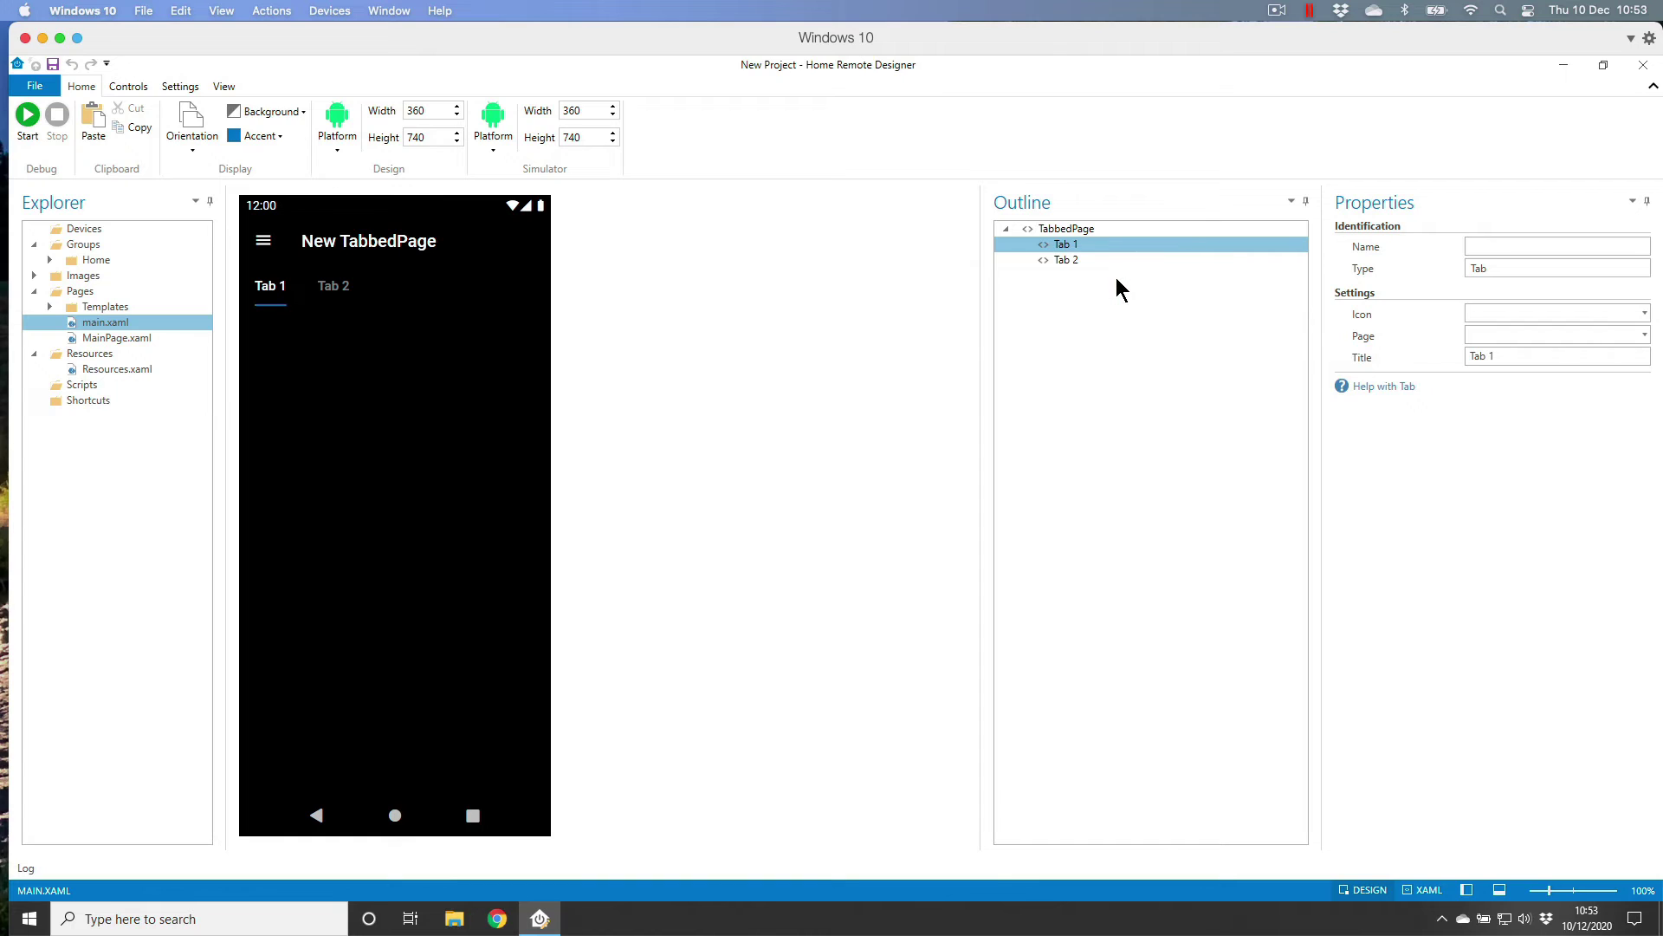
right_click(1073, 247)
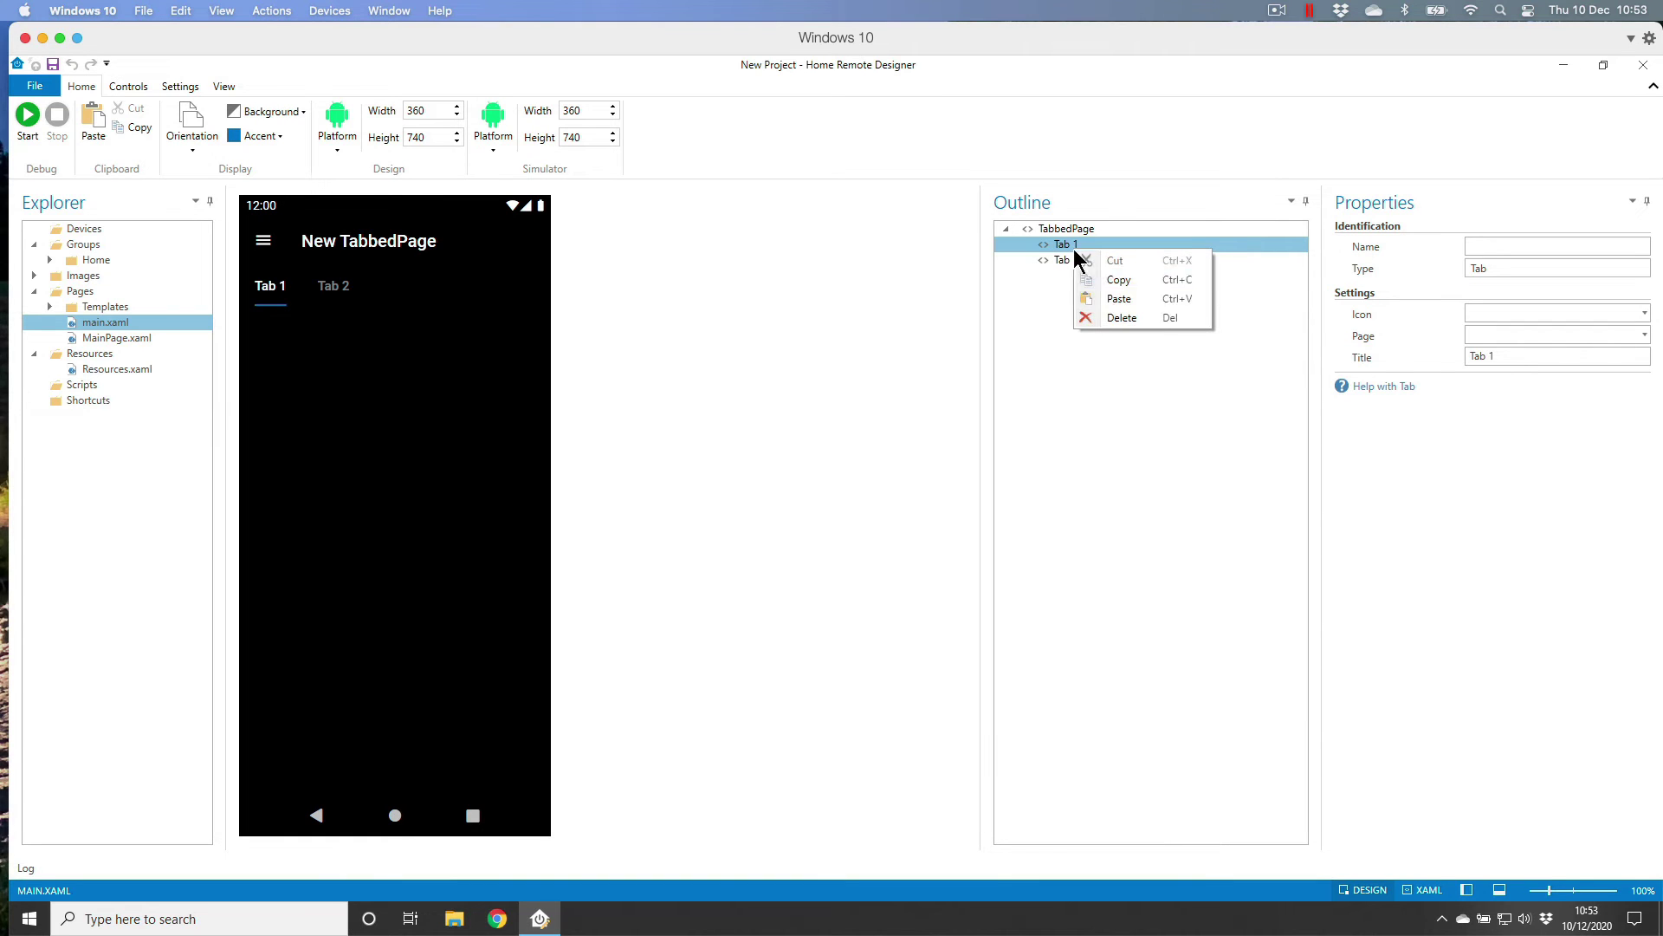
click(1129, 301)
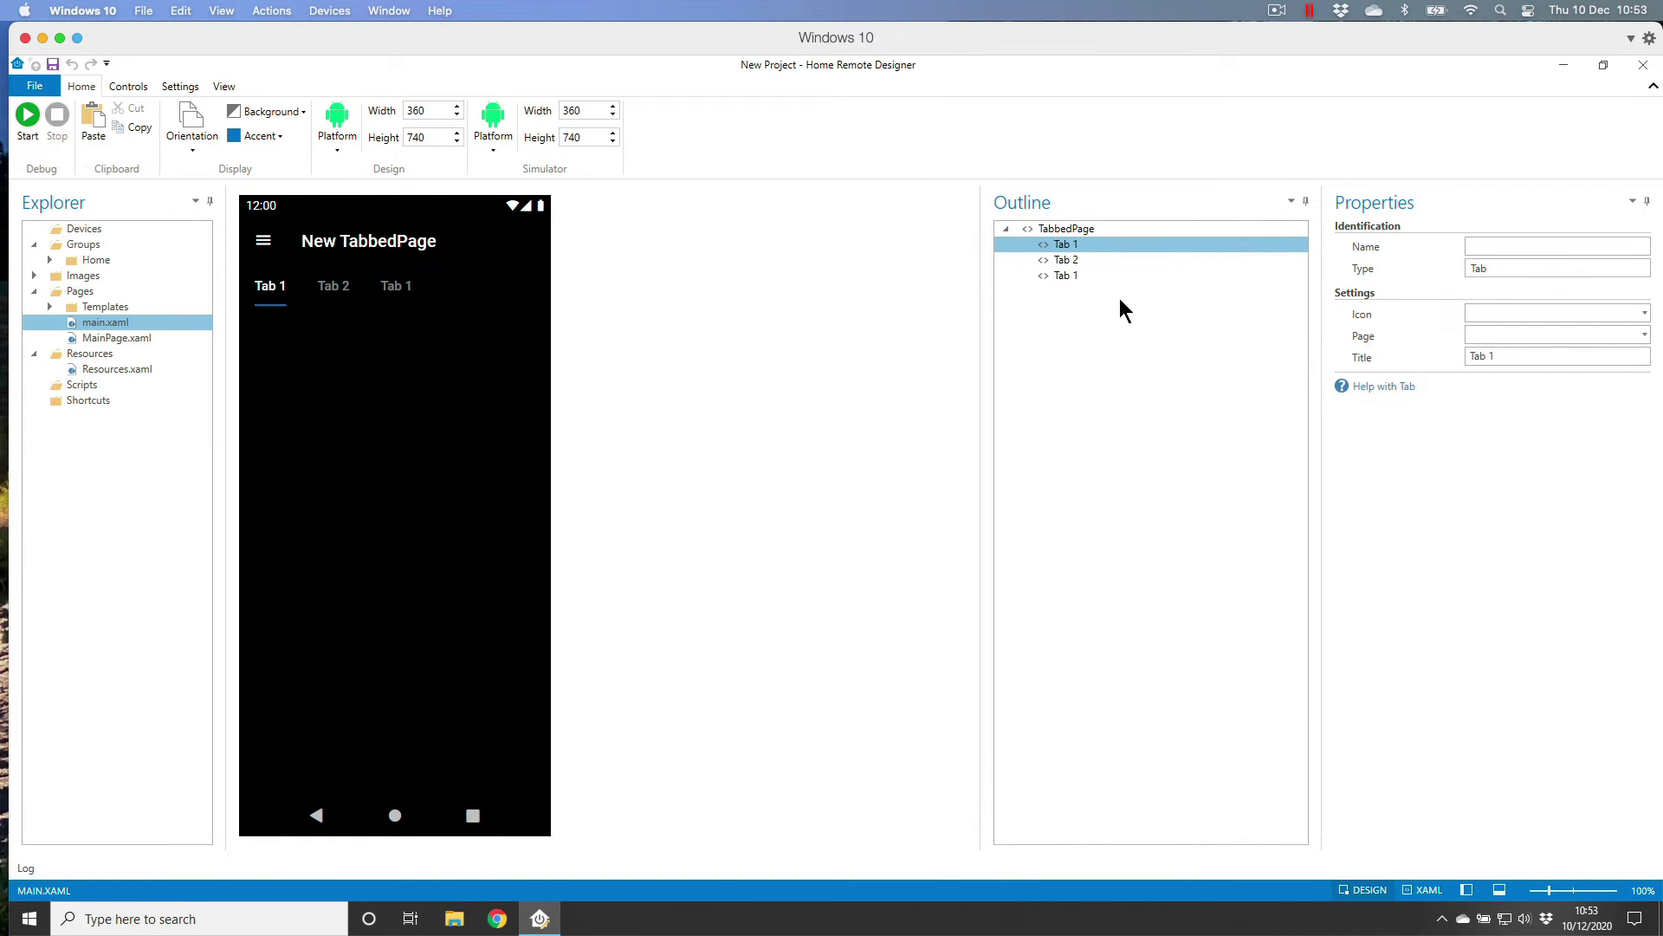
right_click(1087, 247)
click(1132, 298)
click(334, 293)
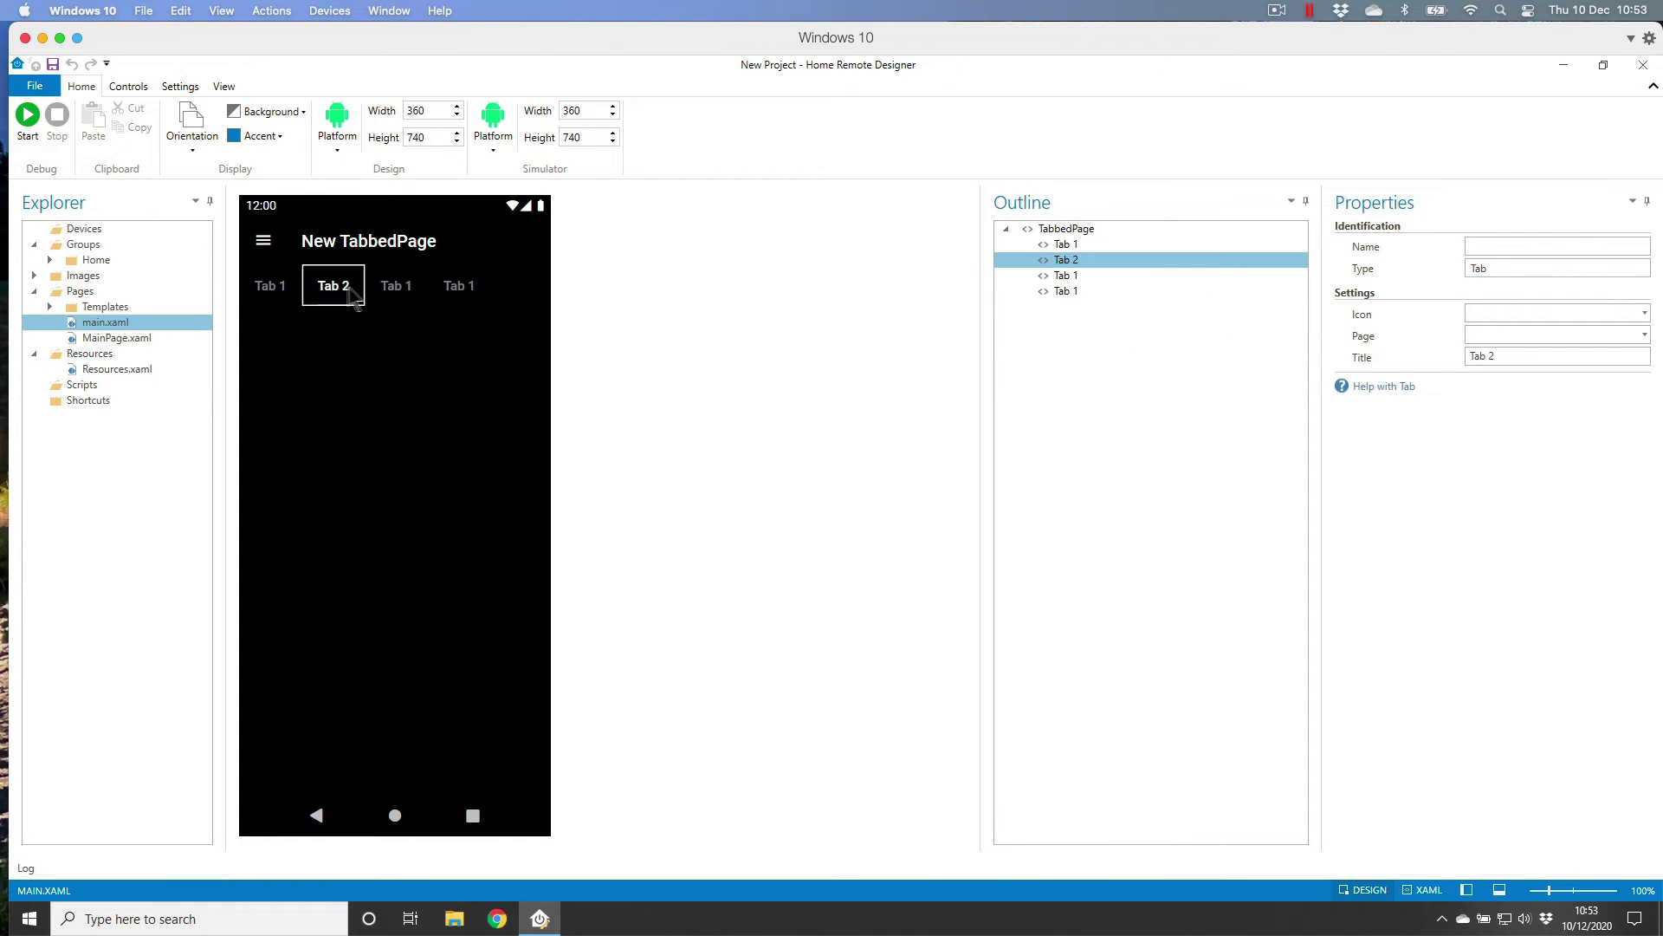
click(384, 293)
click(453, 293)
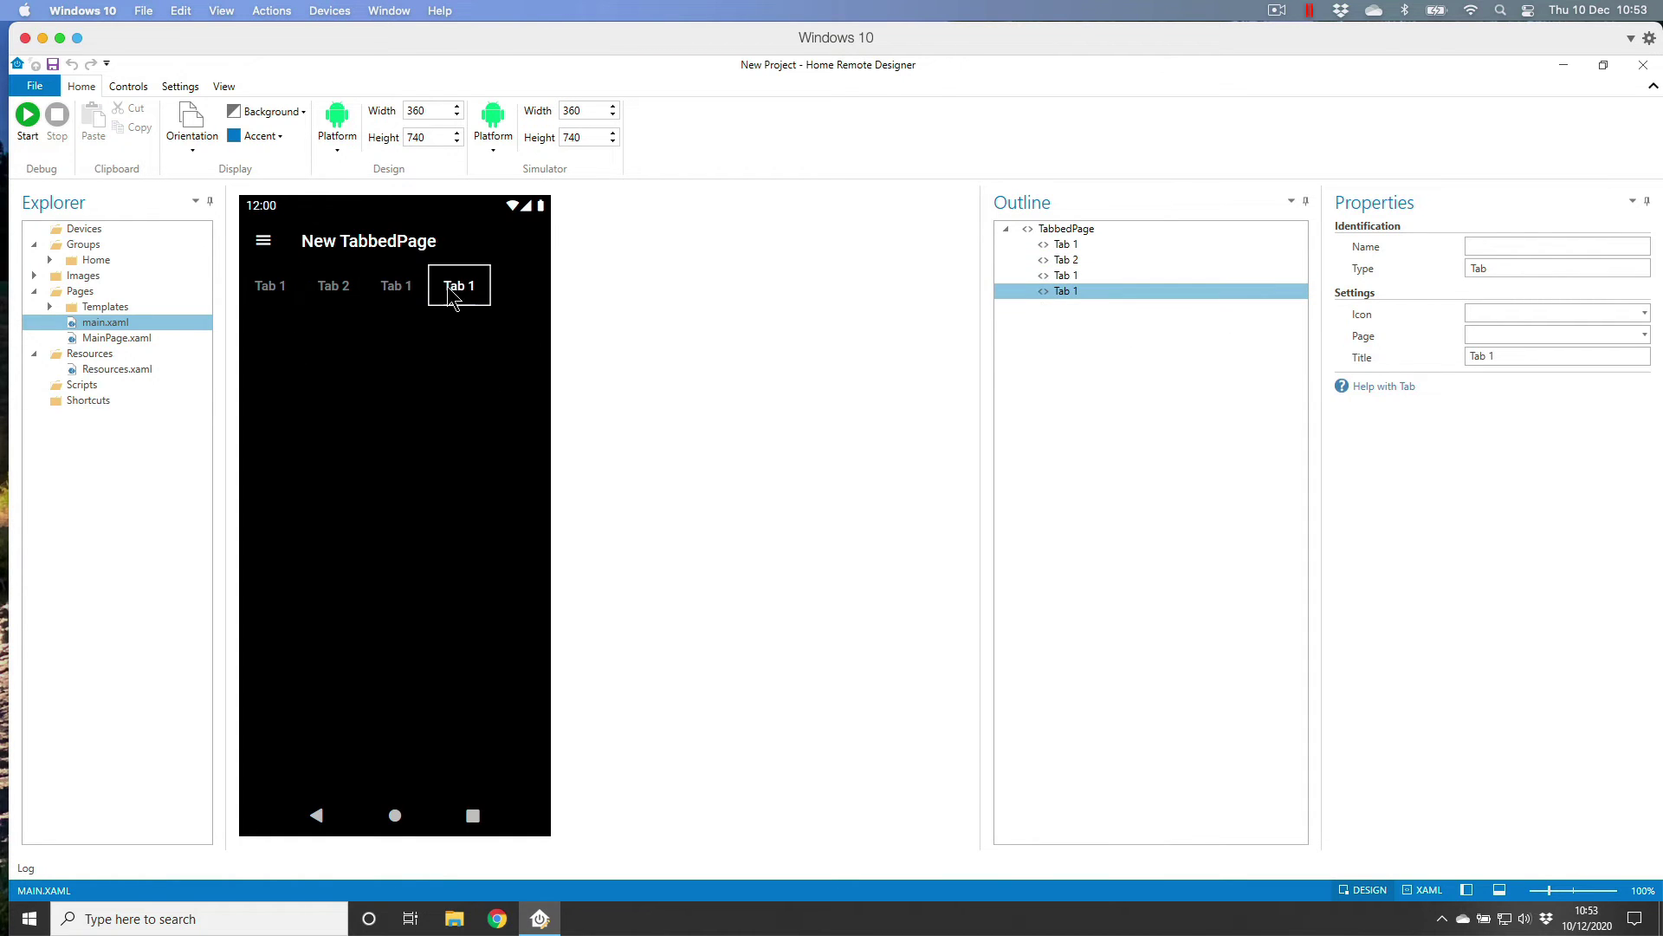
Set the first tab's title to Hallway
click(278, 293)
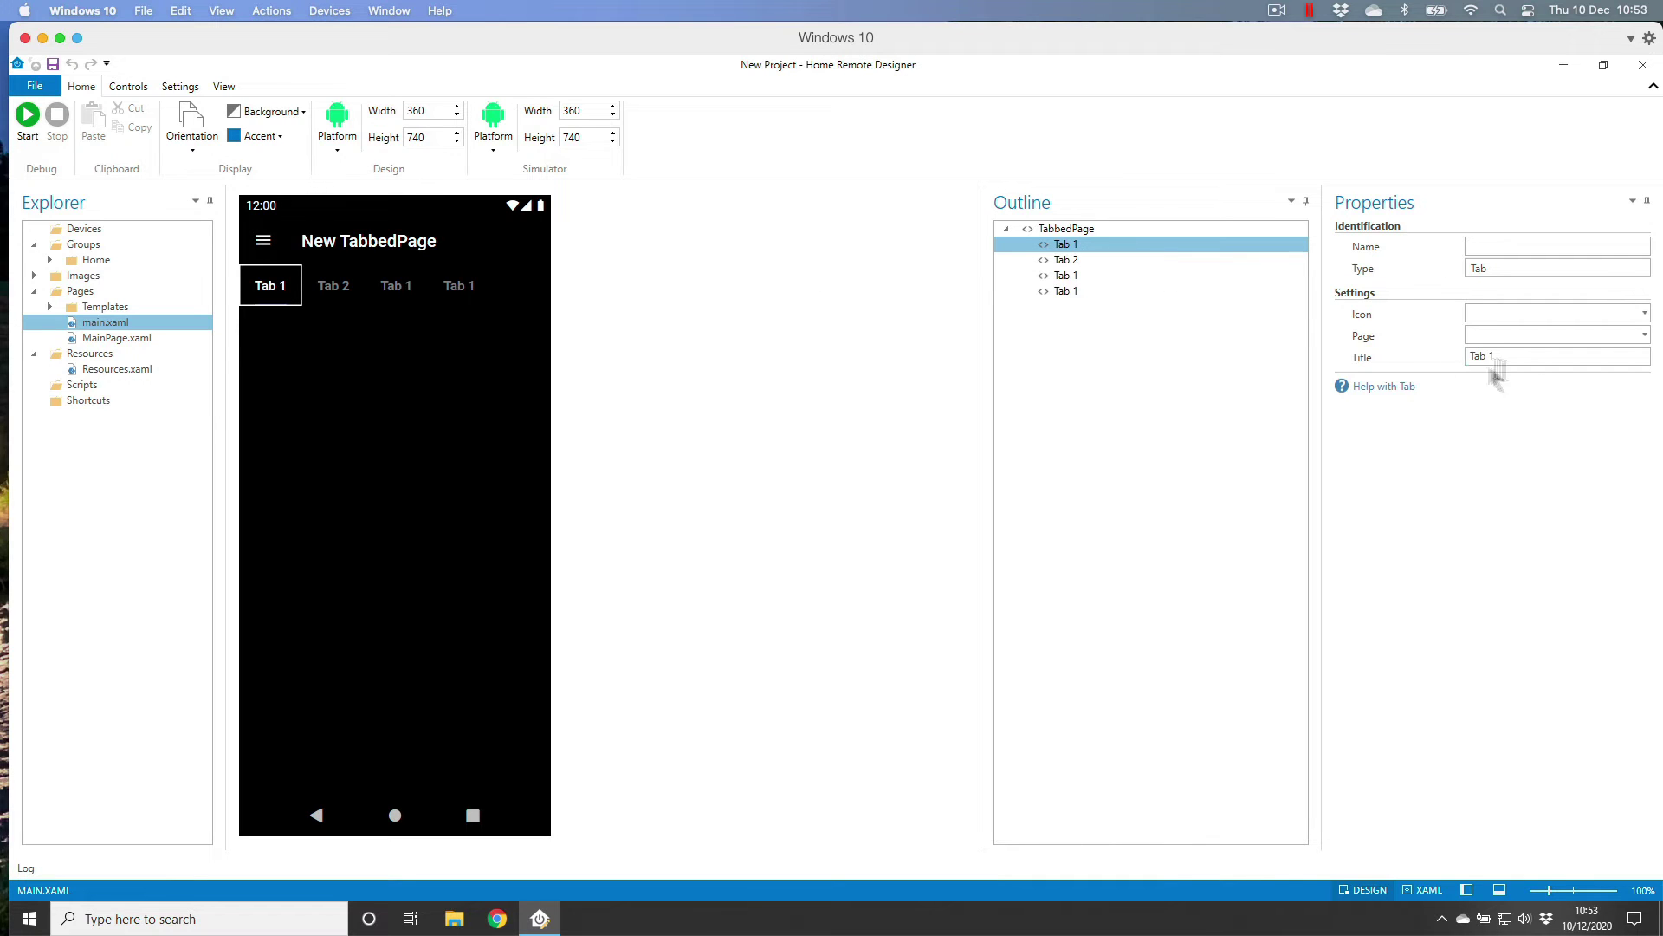
drag(1505, 361, 1449, 362)
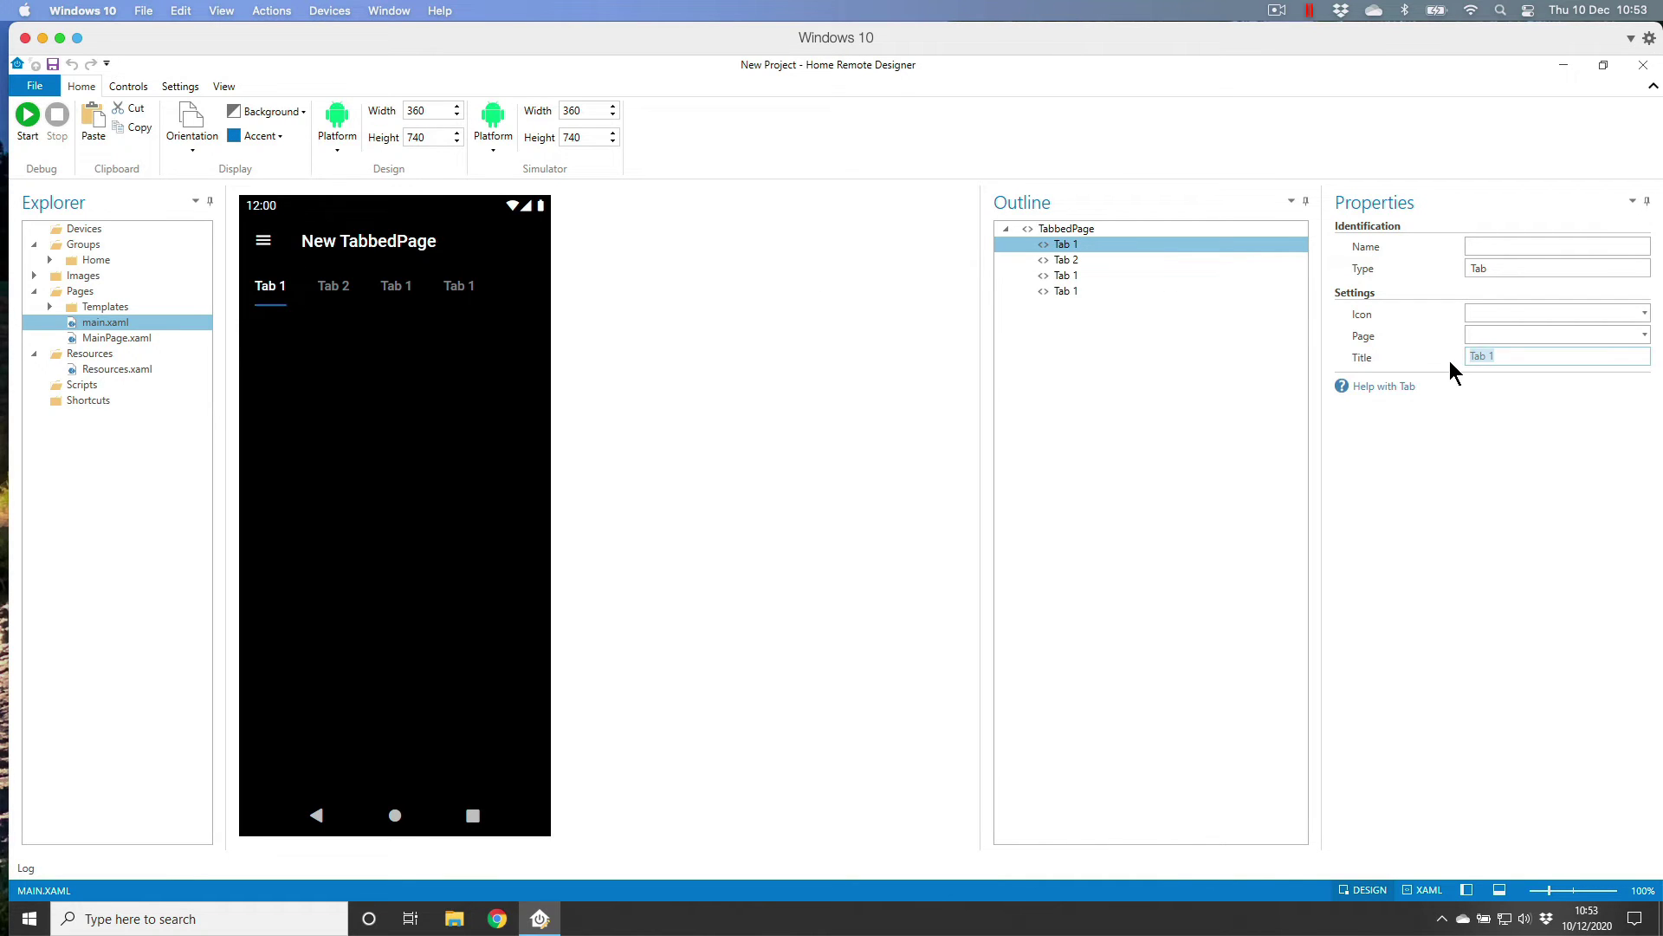
text(Hallway)
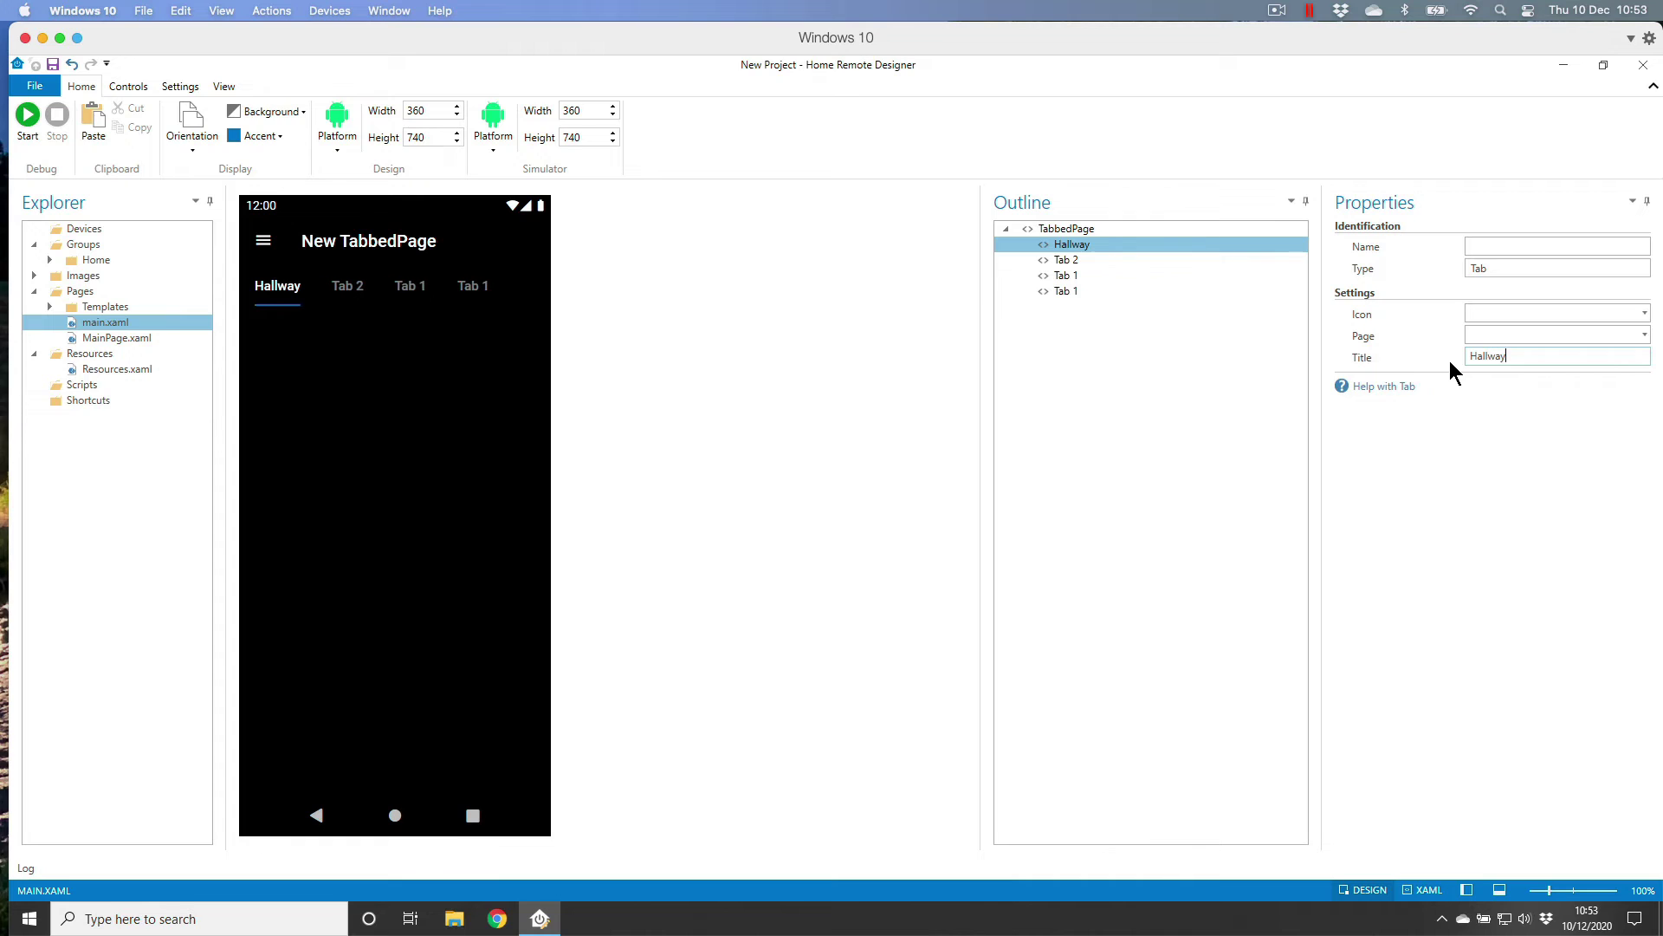
key(Tab)
Set the second tab's title to Kitchen
click(1083, 261)
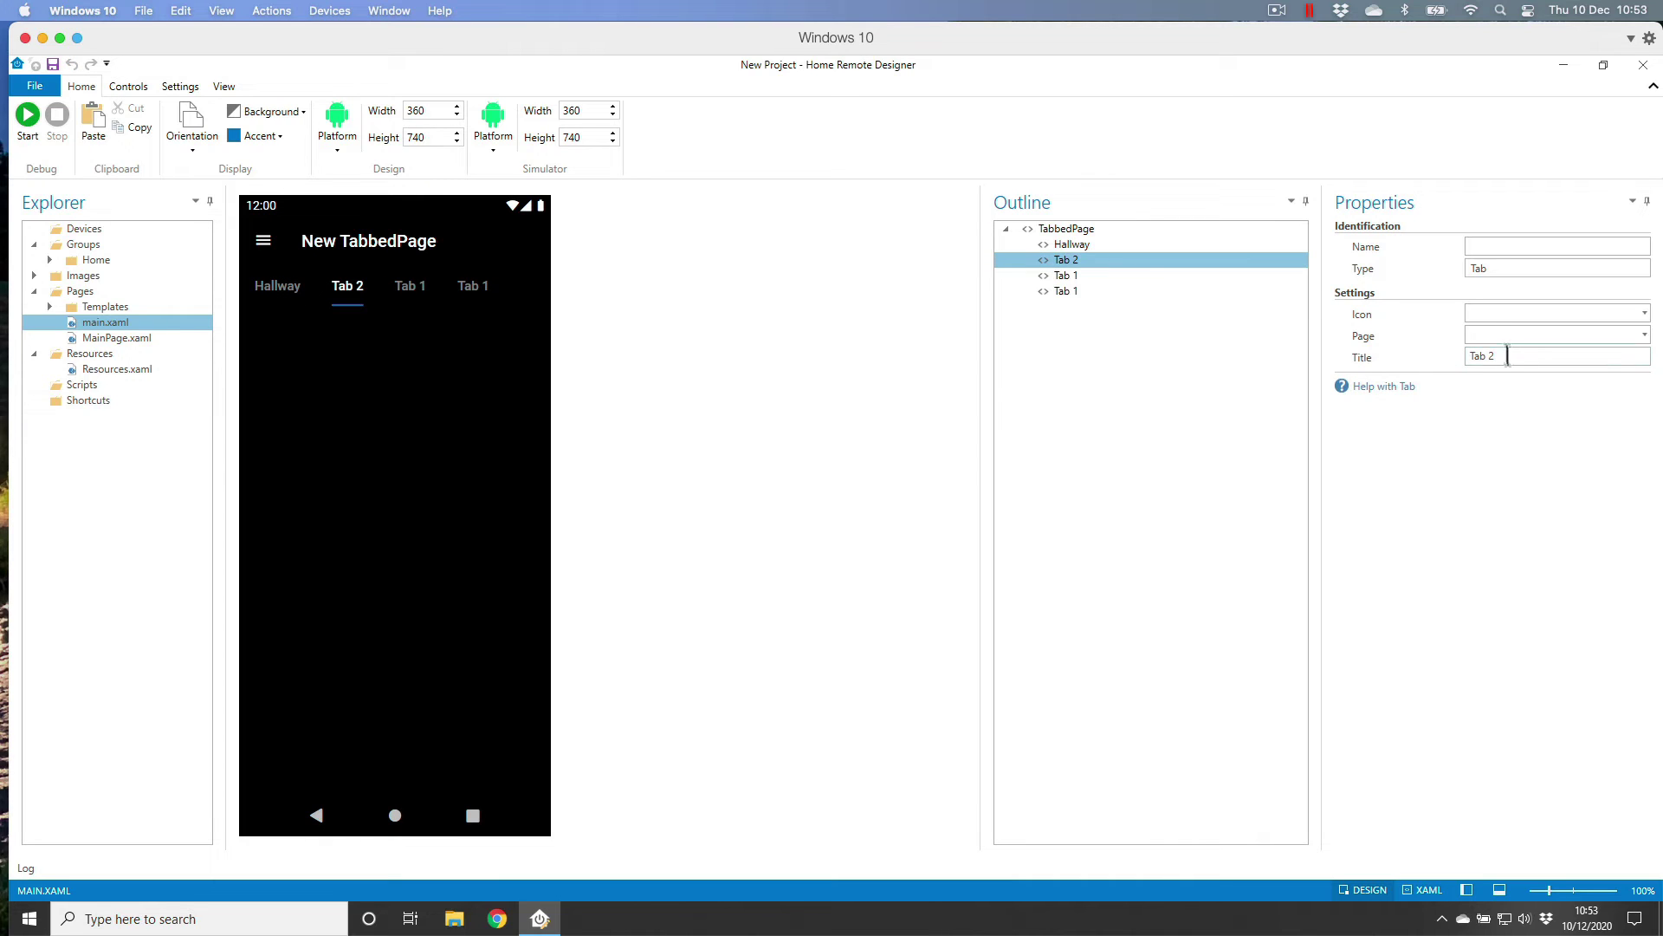
drag(1506, 357, 1436, 357)
text(Kitchen)
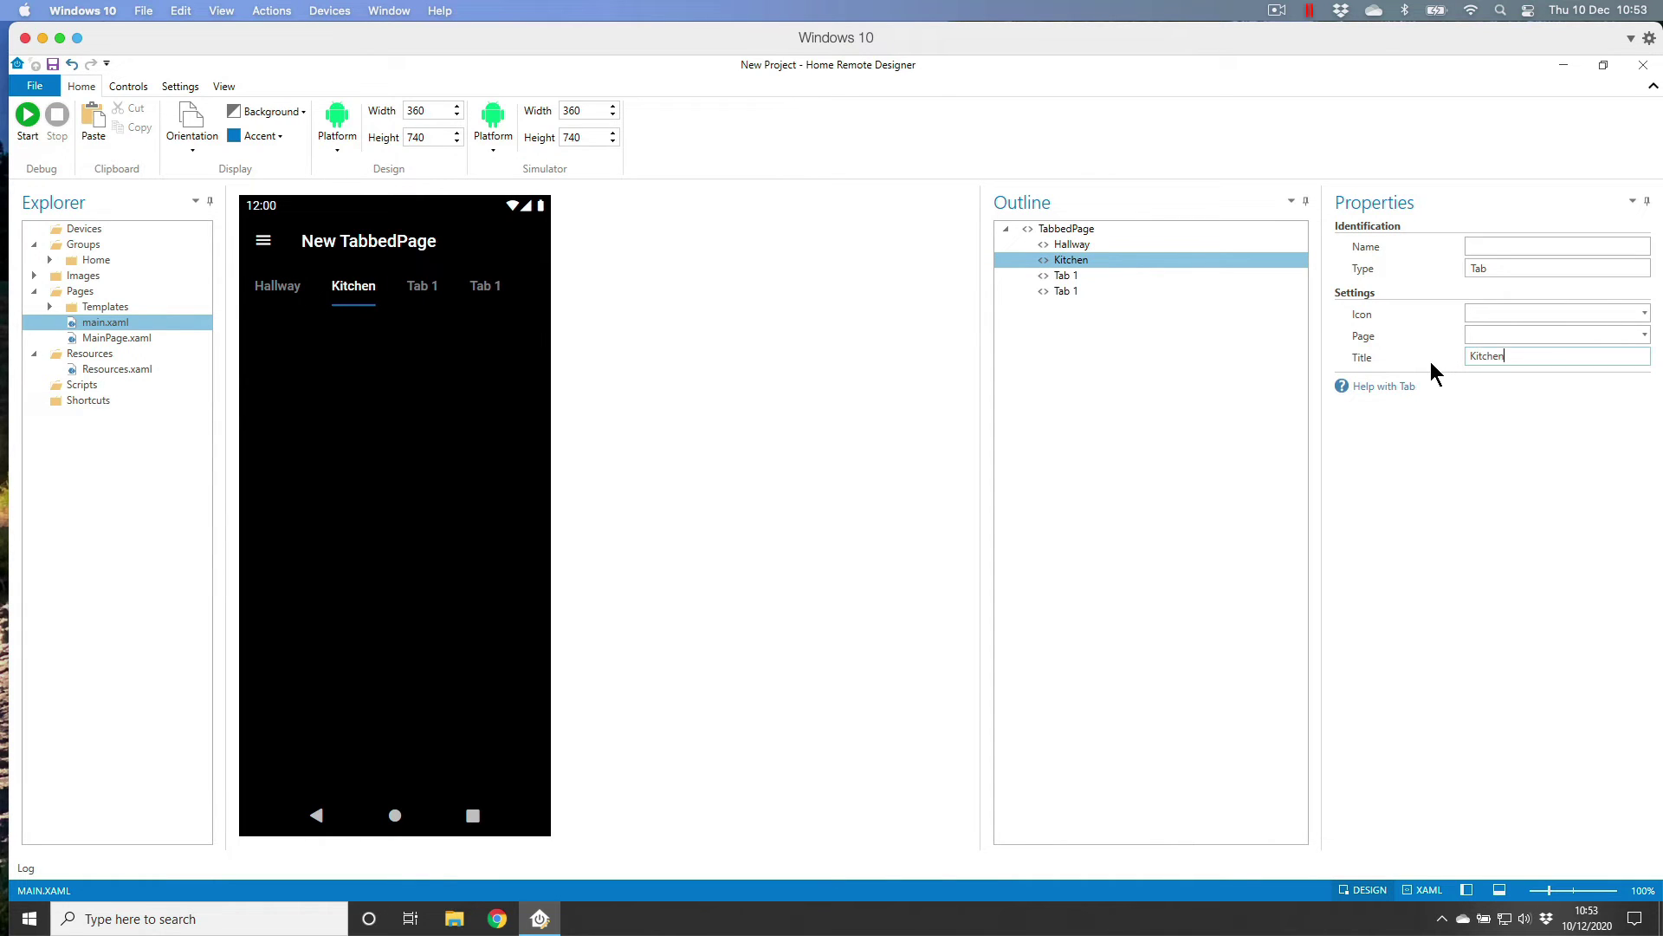
key(Tab)
Set the third tab's title to Dining
click(1068, 275)
right_click(1068, 275)
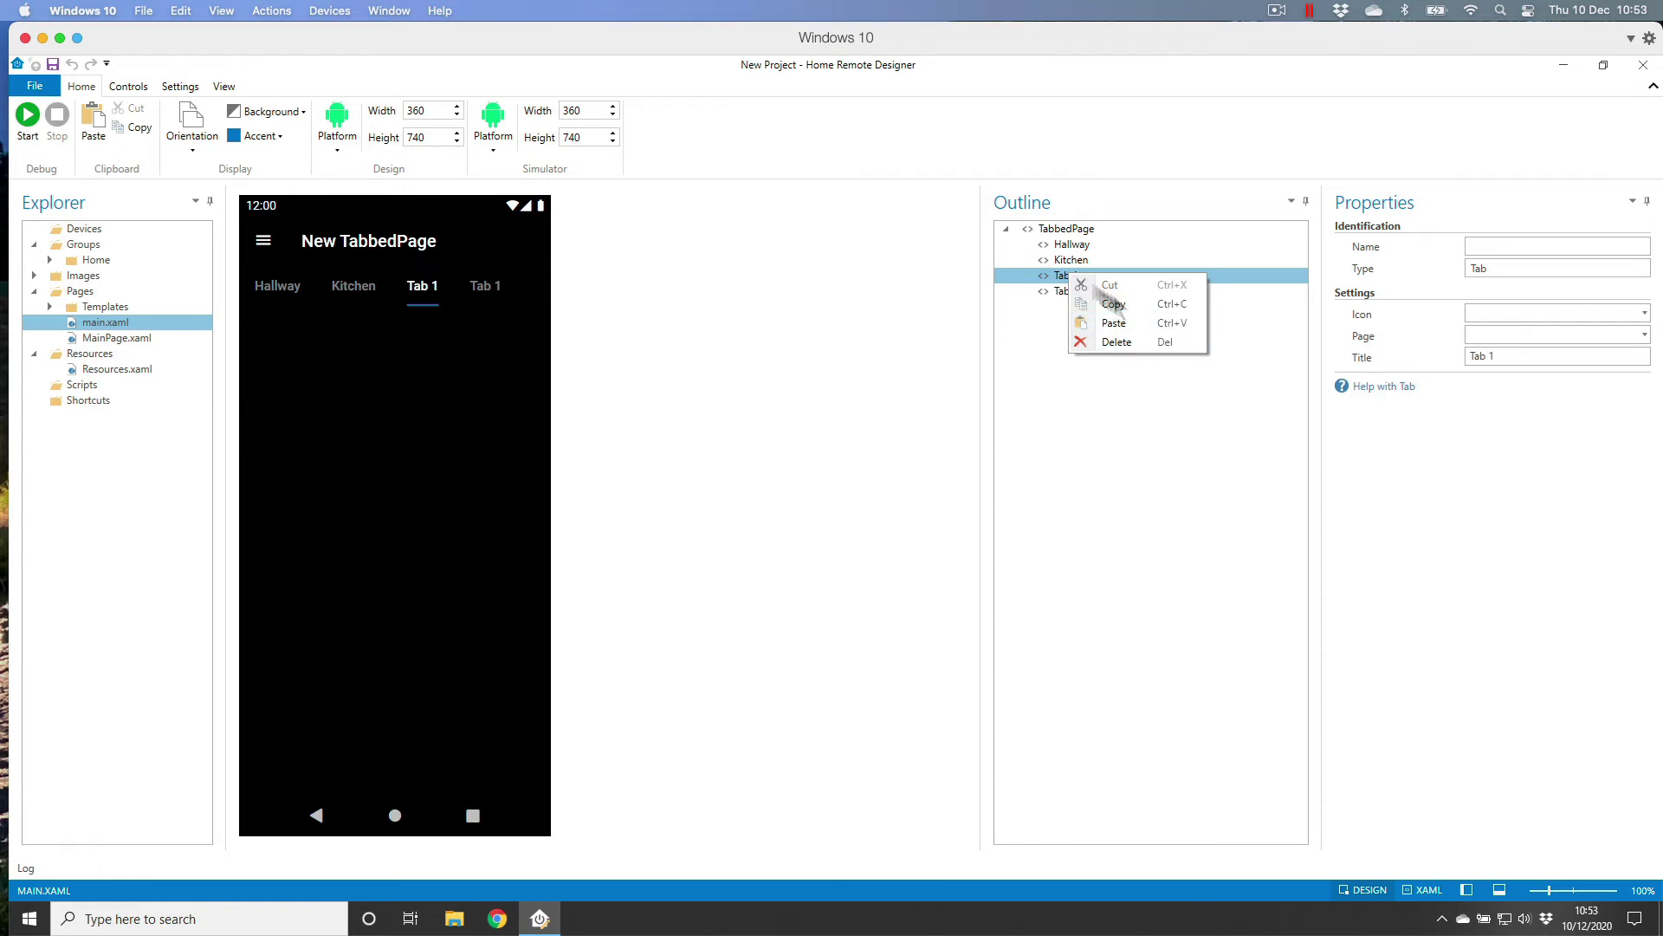
click(1136, 309)
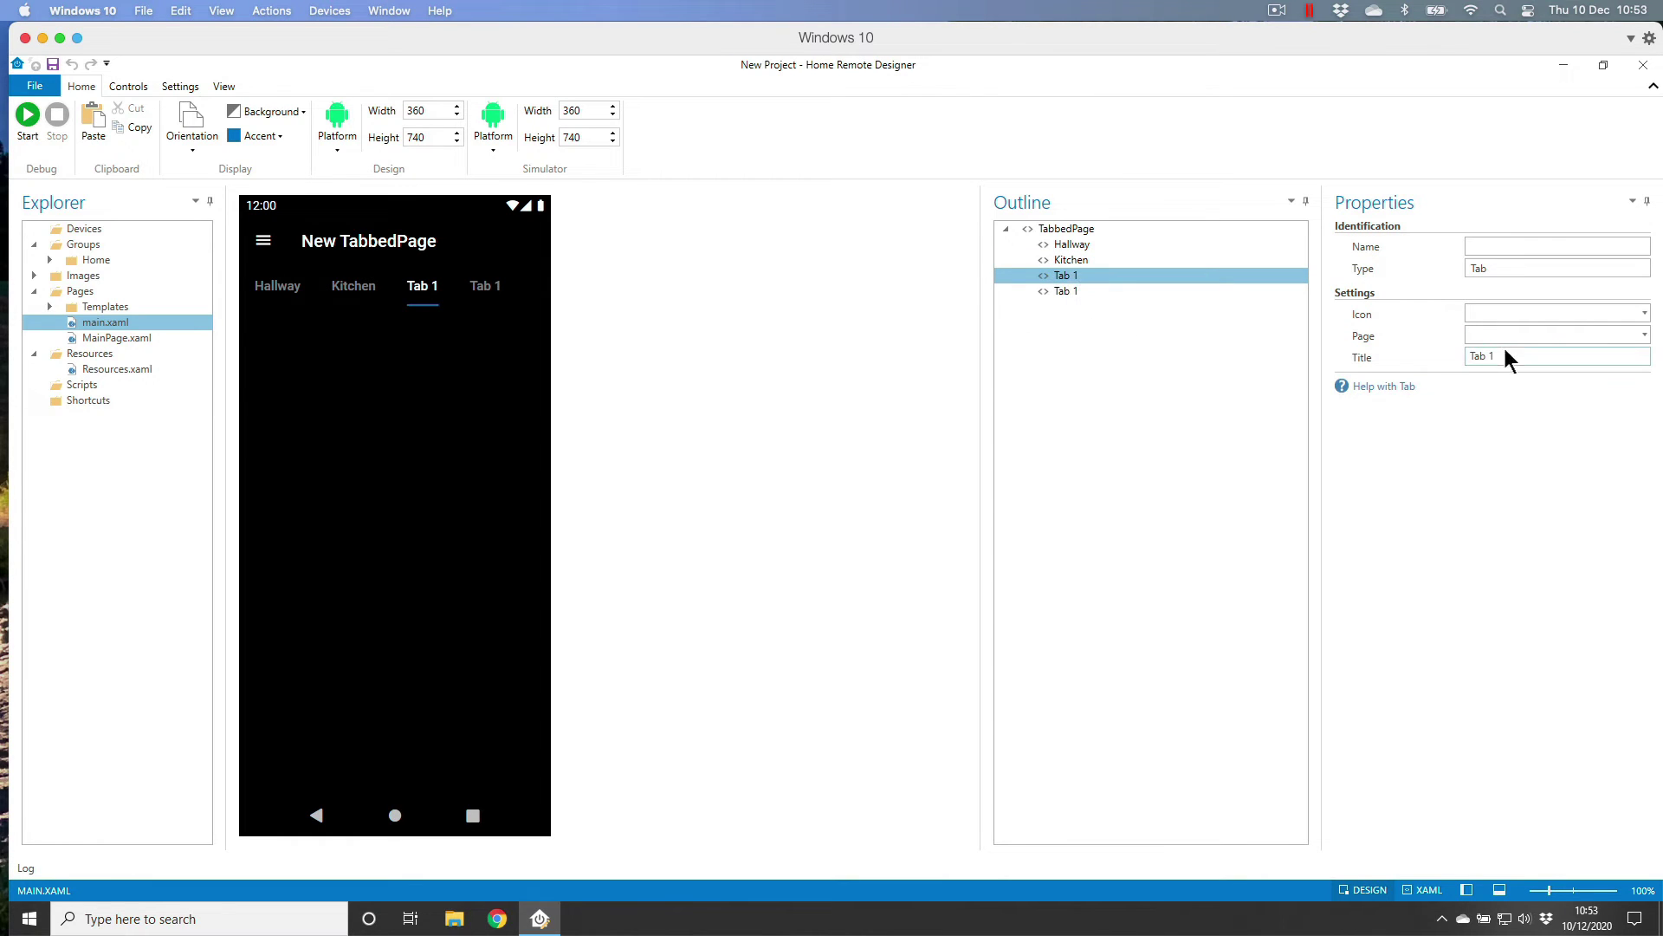
drag(1508, 356, 1459, 354)
text(Dining)
key(Tab)
Set the fourth tab's title to Outside and check all four tabs in the page preview
click(1066, 290)
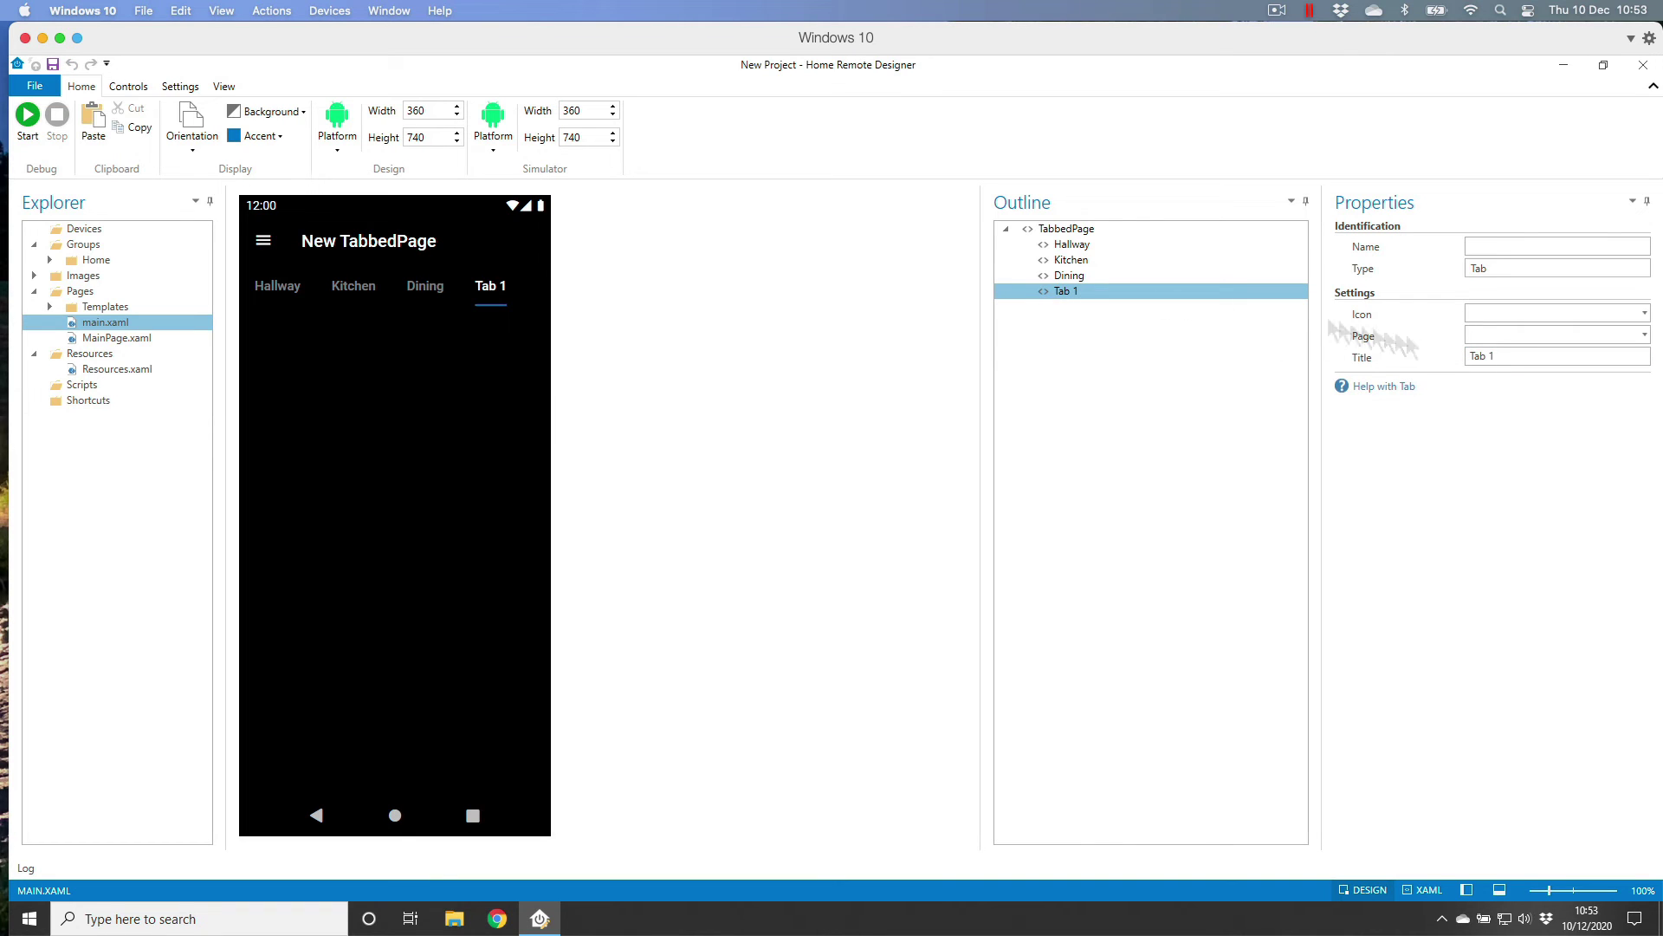
drag(1496, 355, 1445, 354)
text(Out)
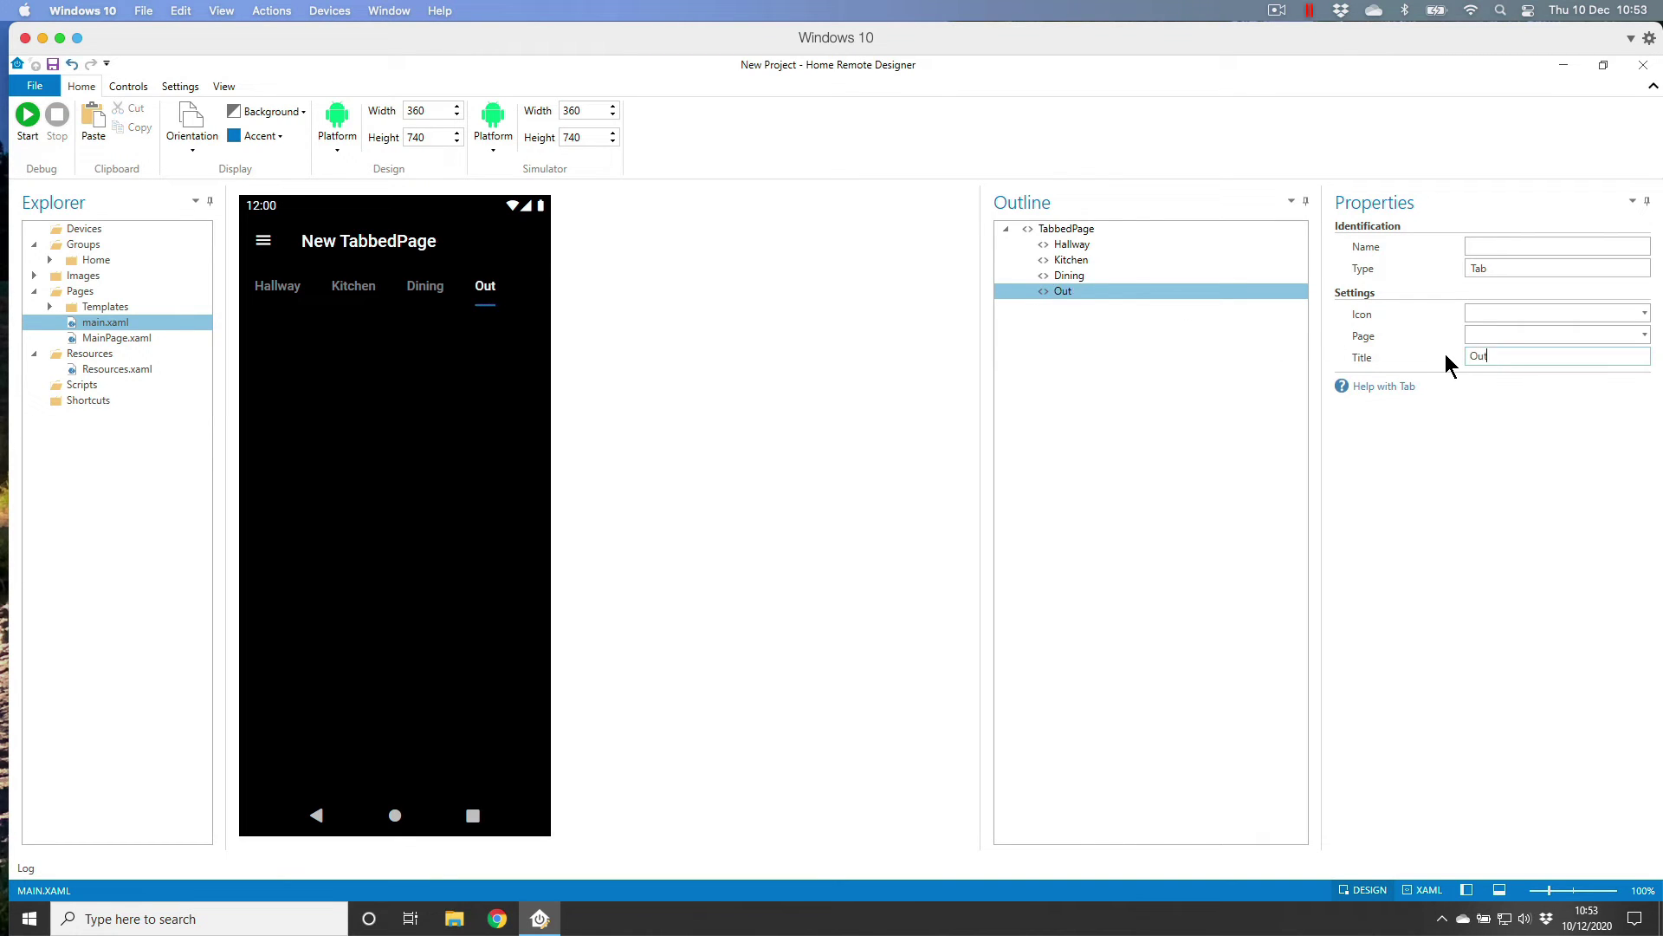
text(side)
key(Tab)
click(289, 293)
click(354, 293)
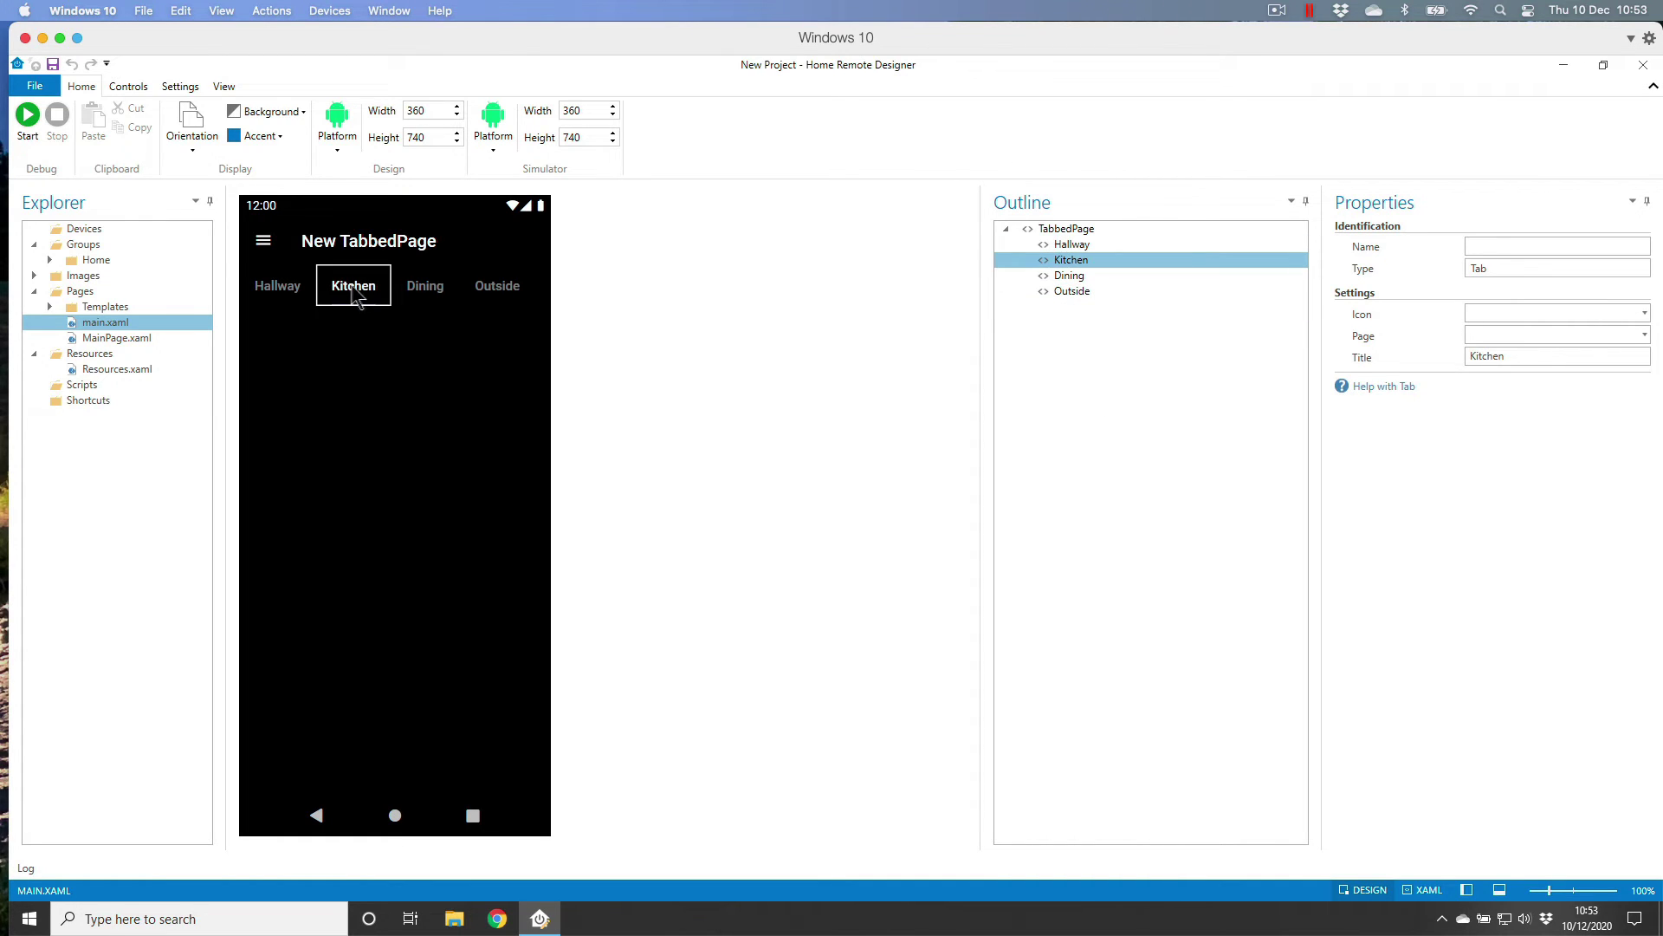
click(437, 286)
click(494, 288)
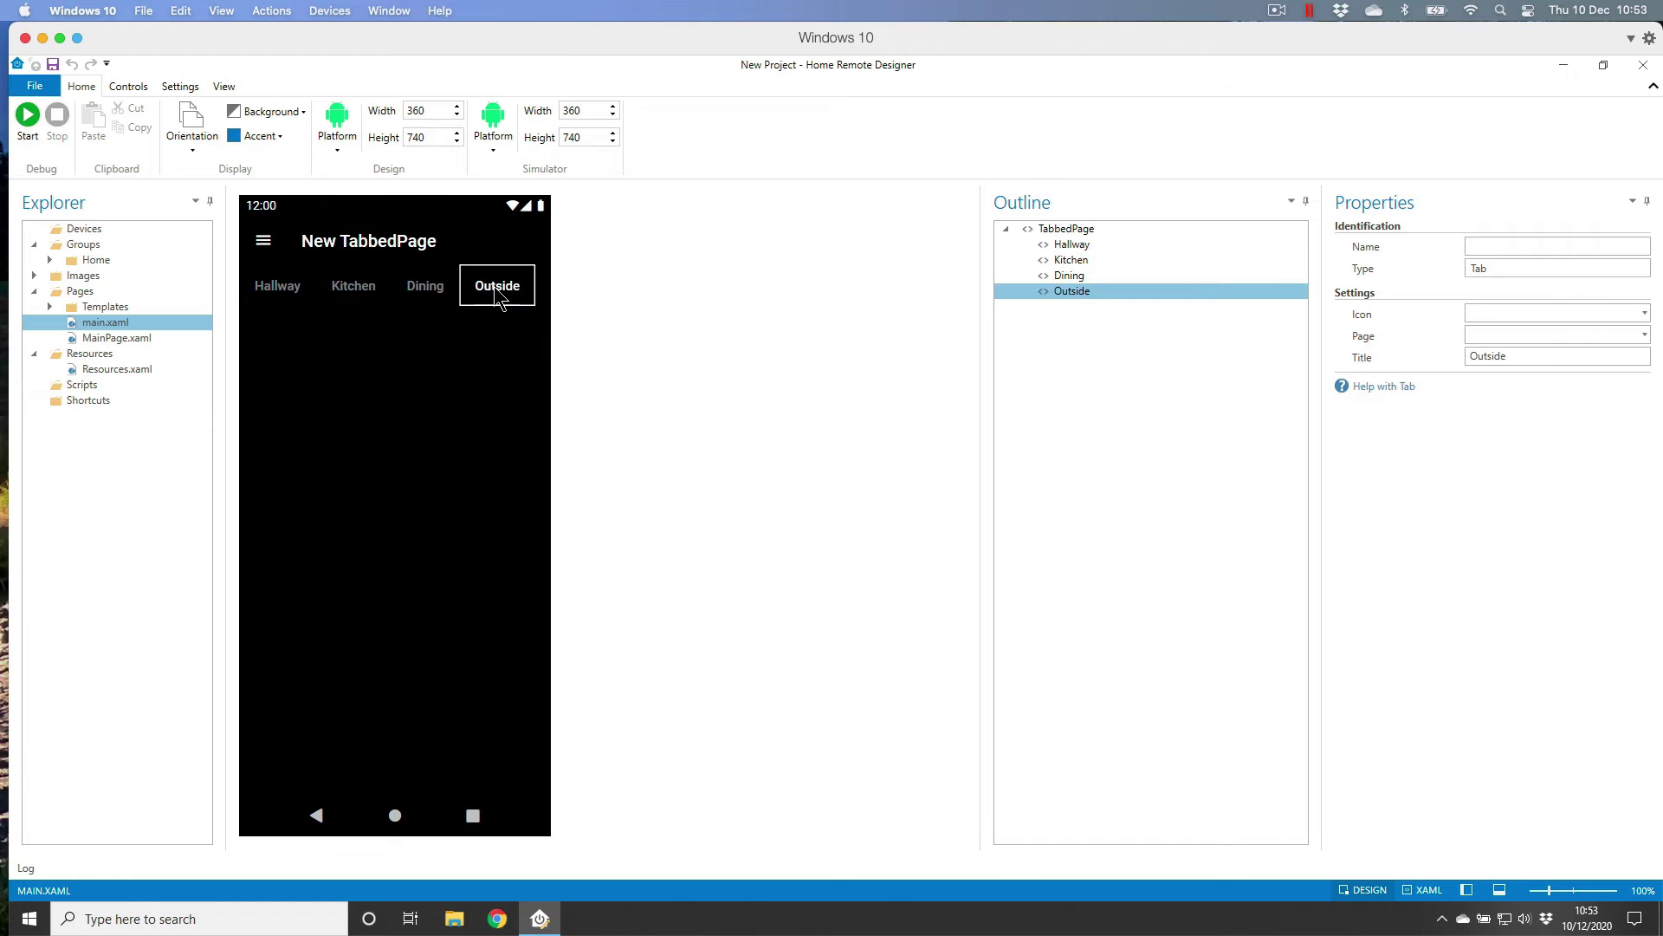
Add a ContentPage named hallway.xaml to the project's pages
click(80, 291)
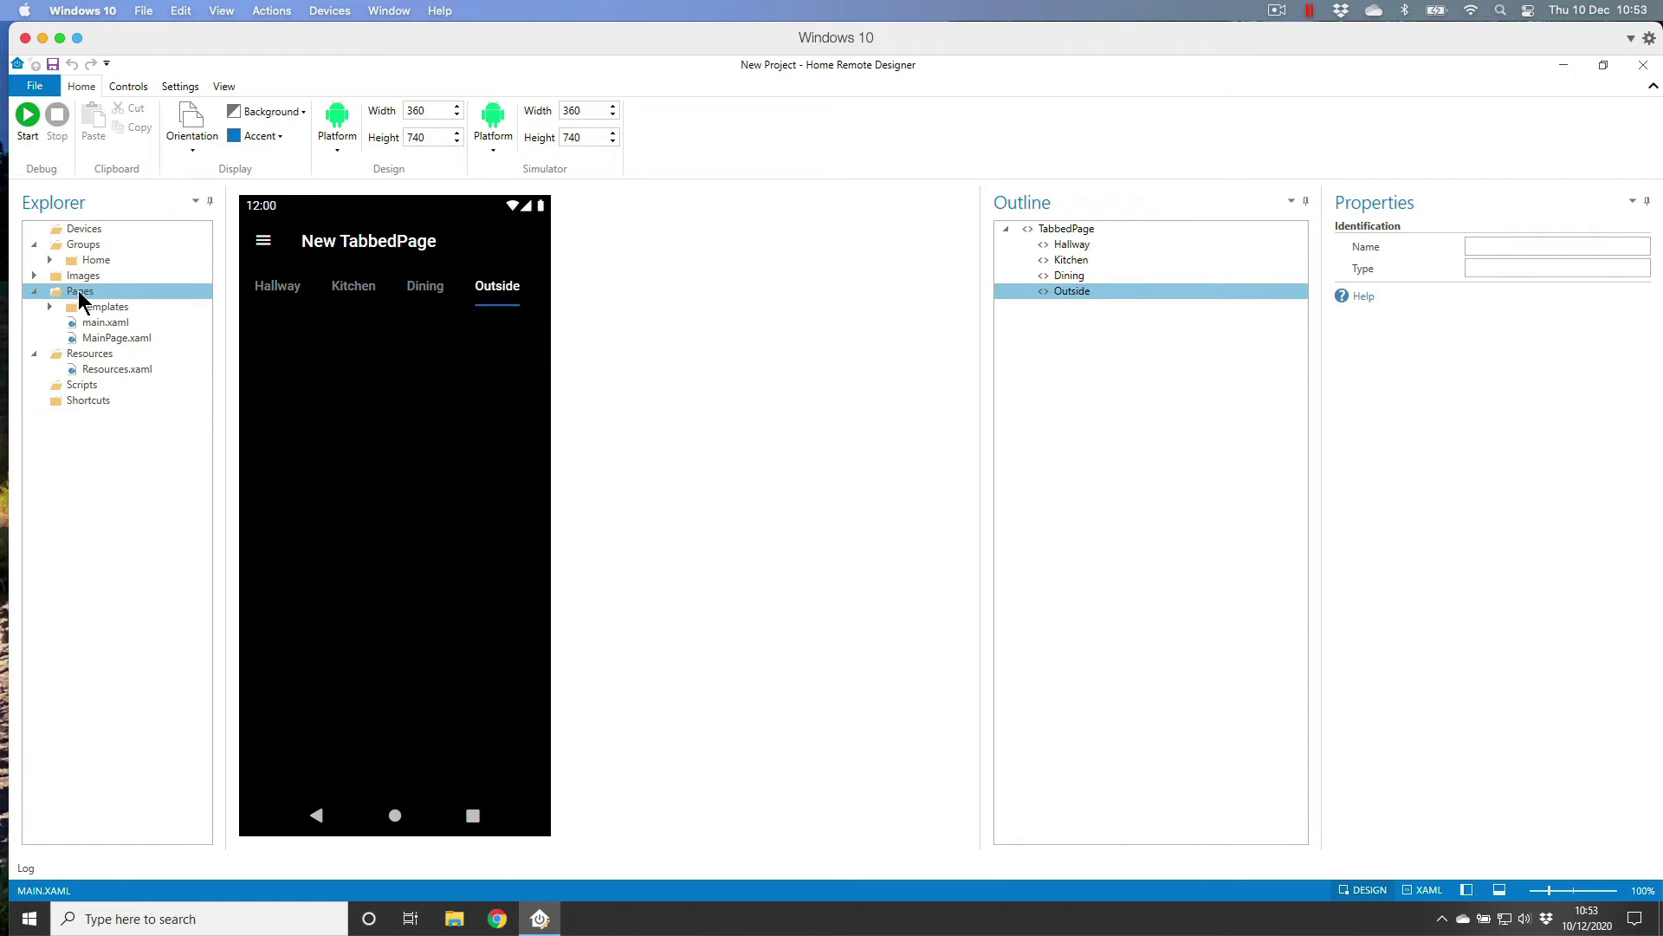
right_click(86, 295)
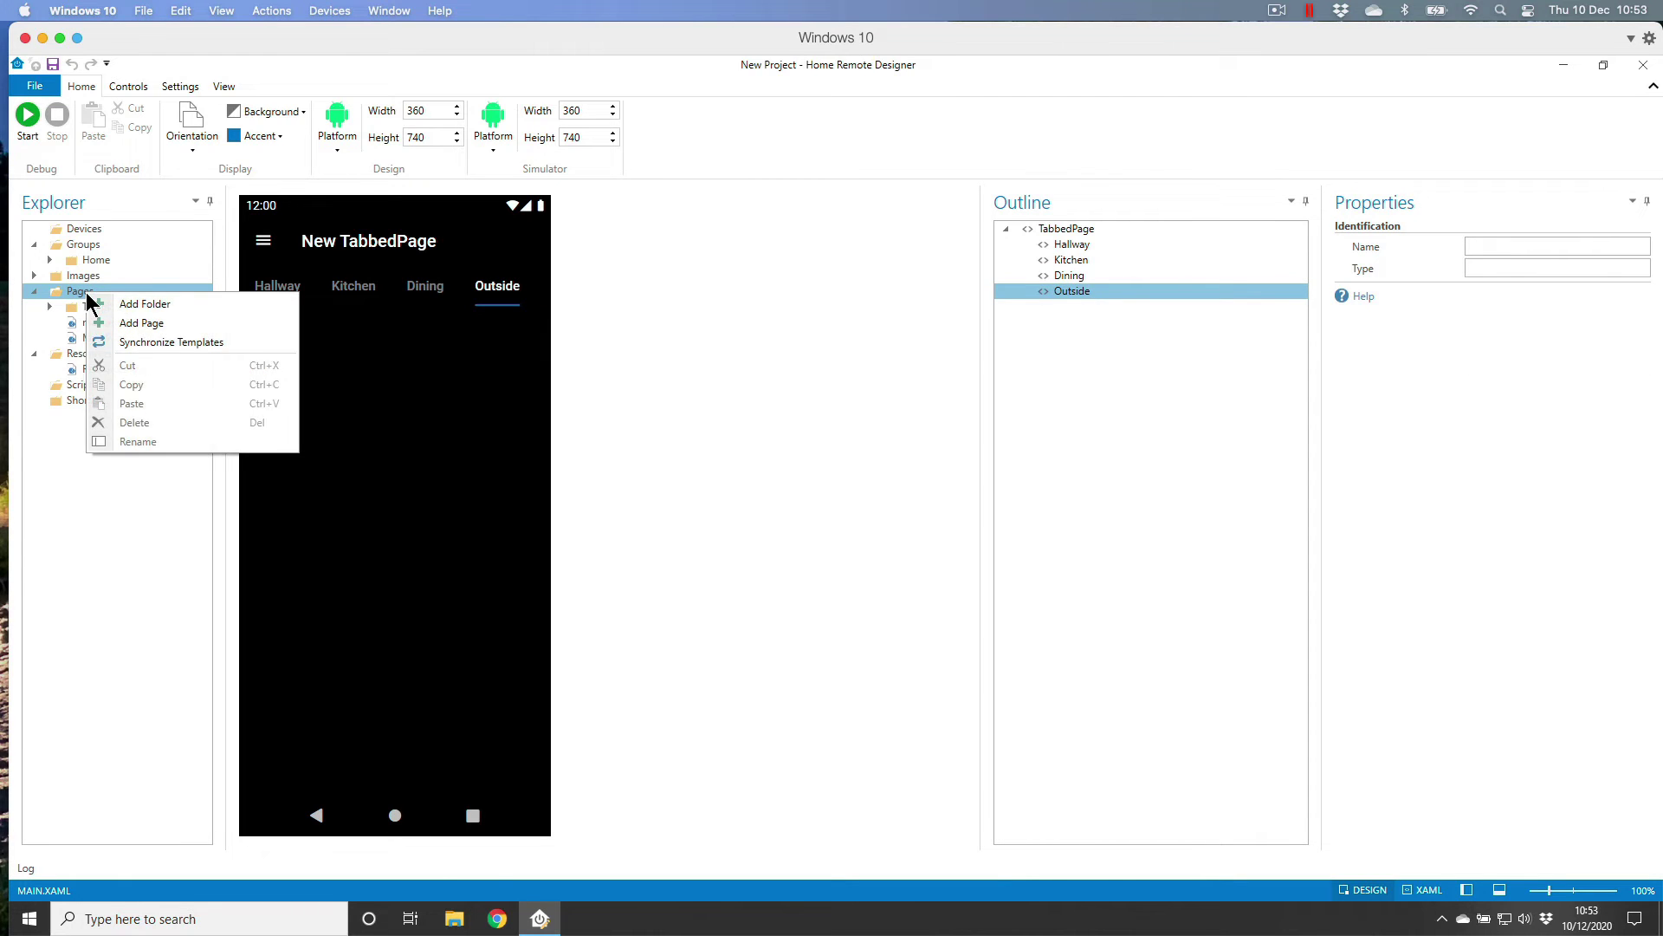
click(141, 323)
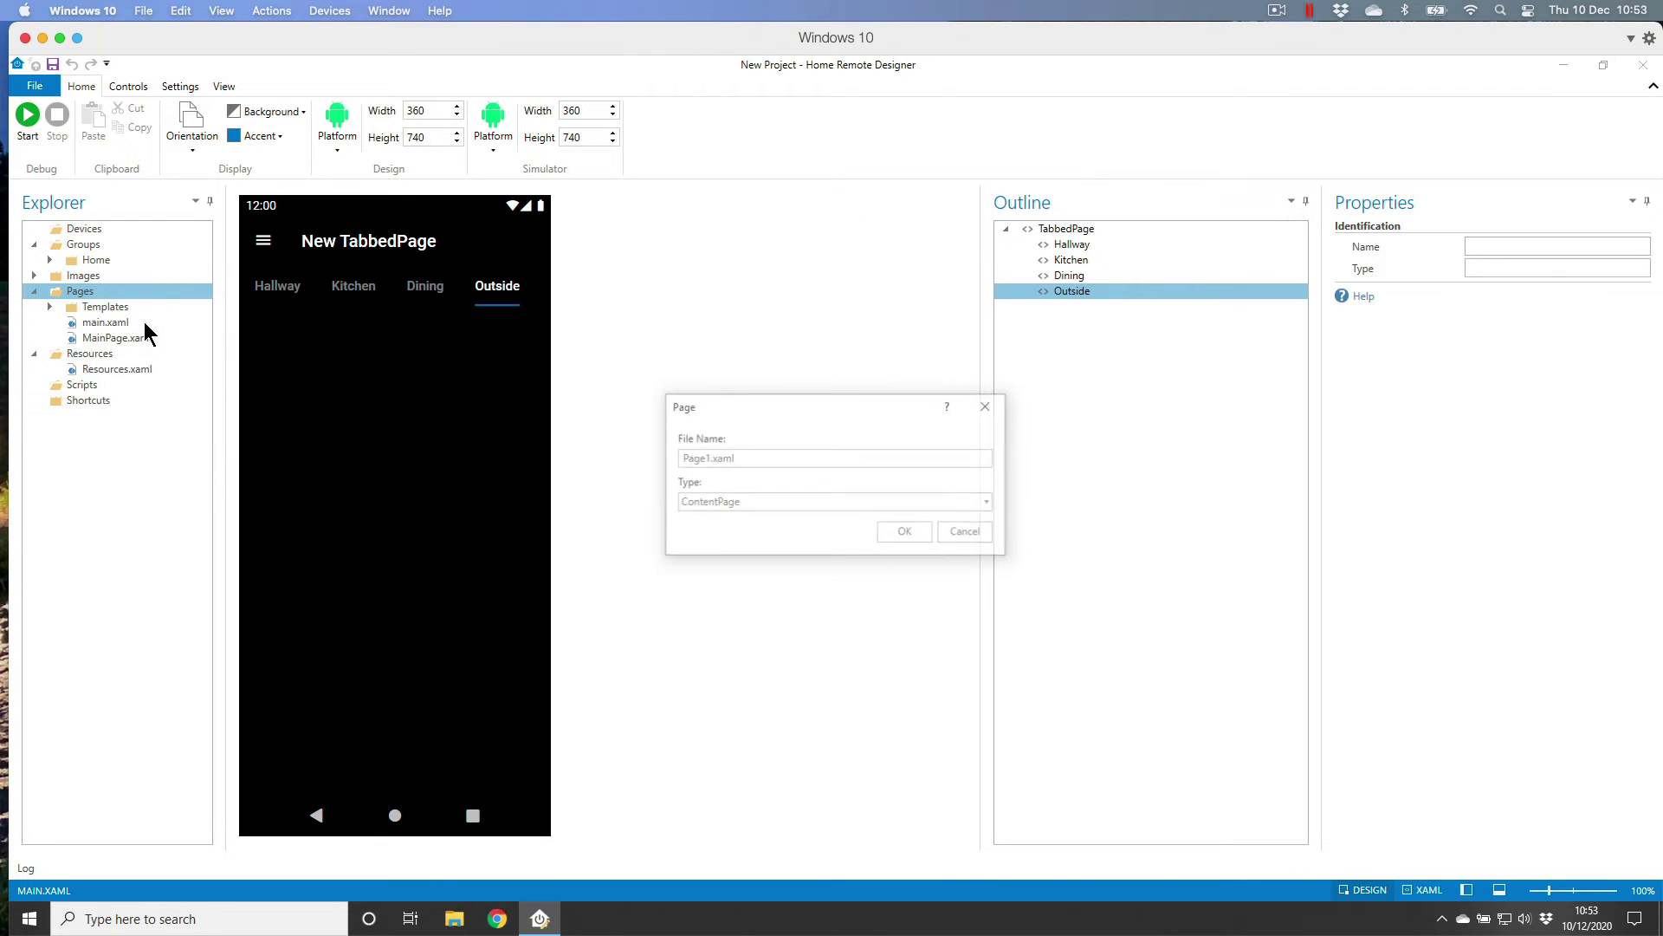
double_click(708, 457)
text(hallway)
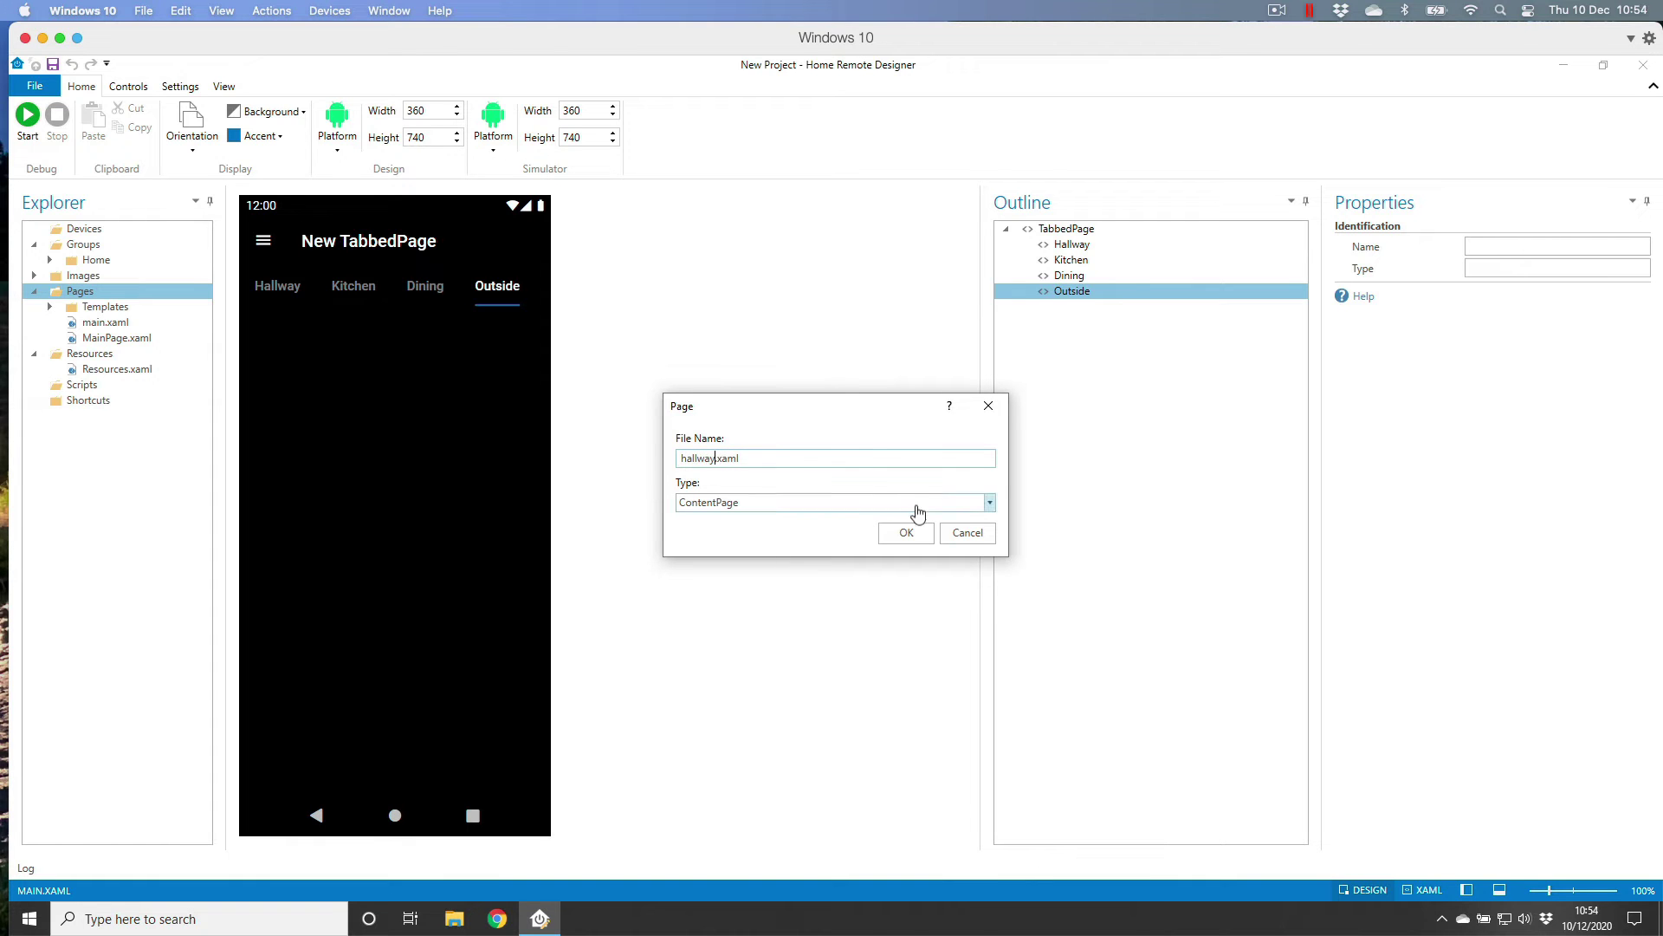
click(910, 530)
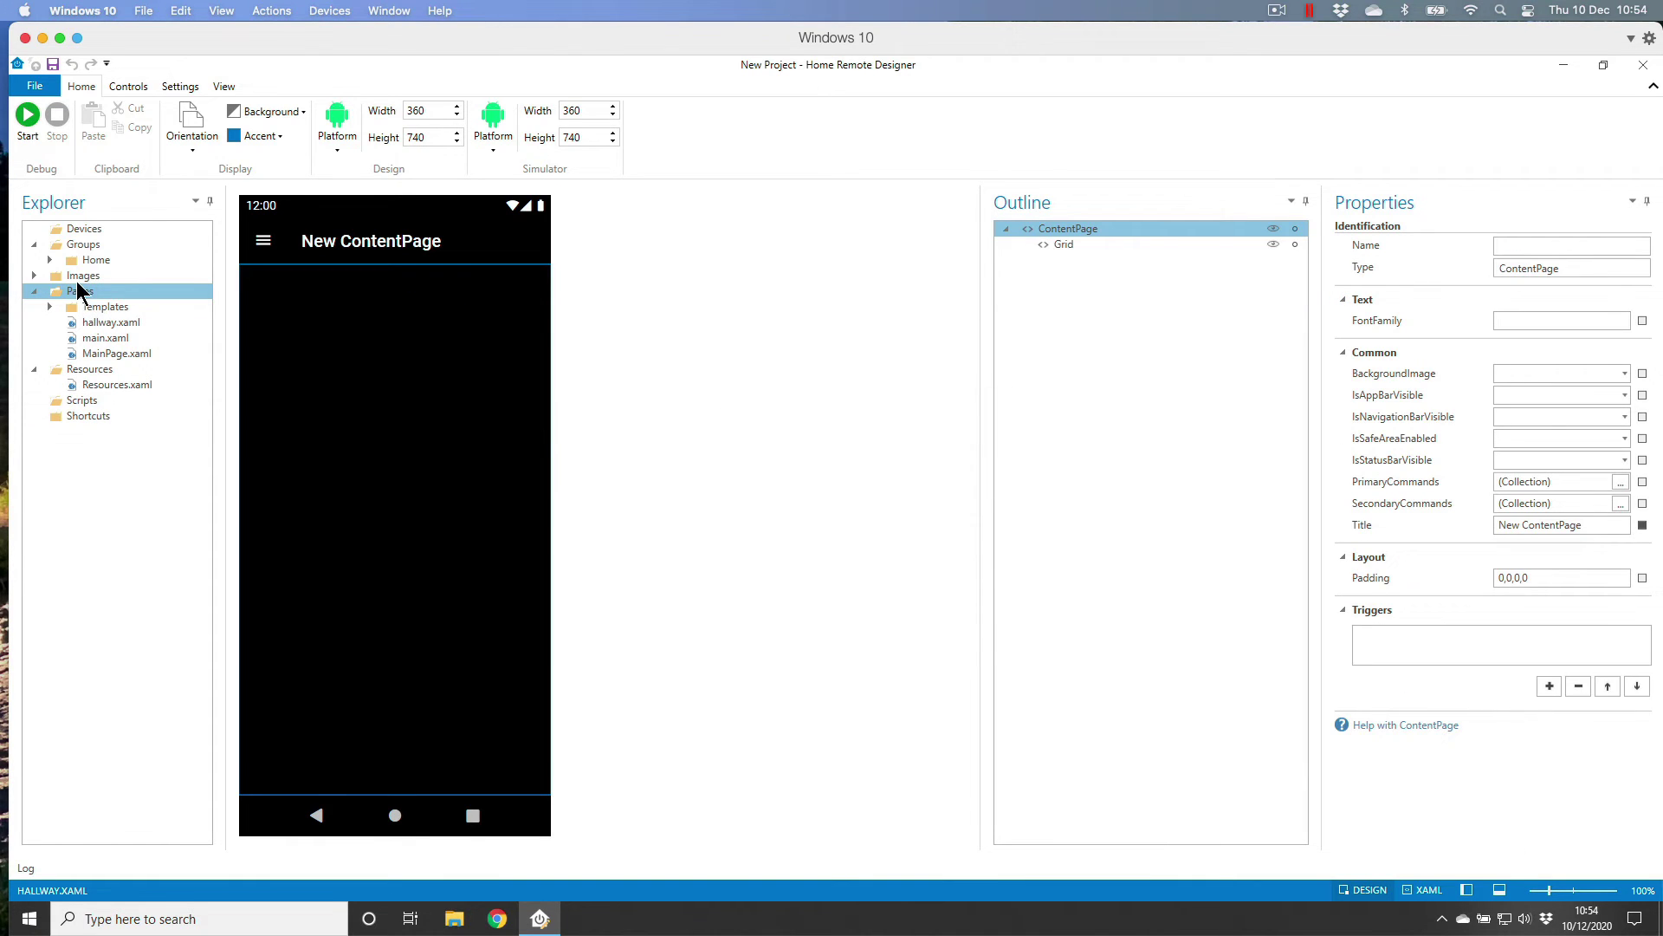
Add a ContentPage named dining.xaml to the project's pages
right_click(76, 299)
click(153, 317)
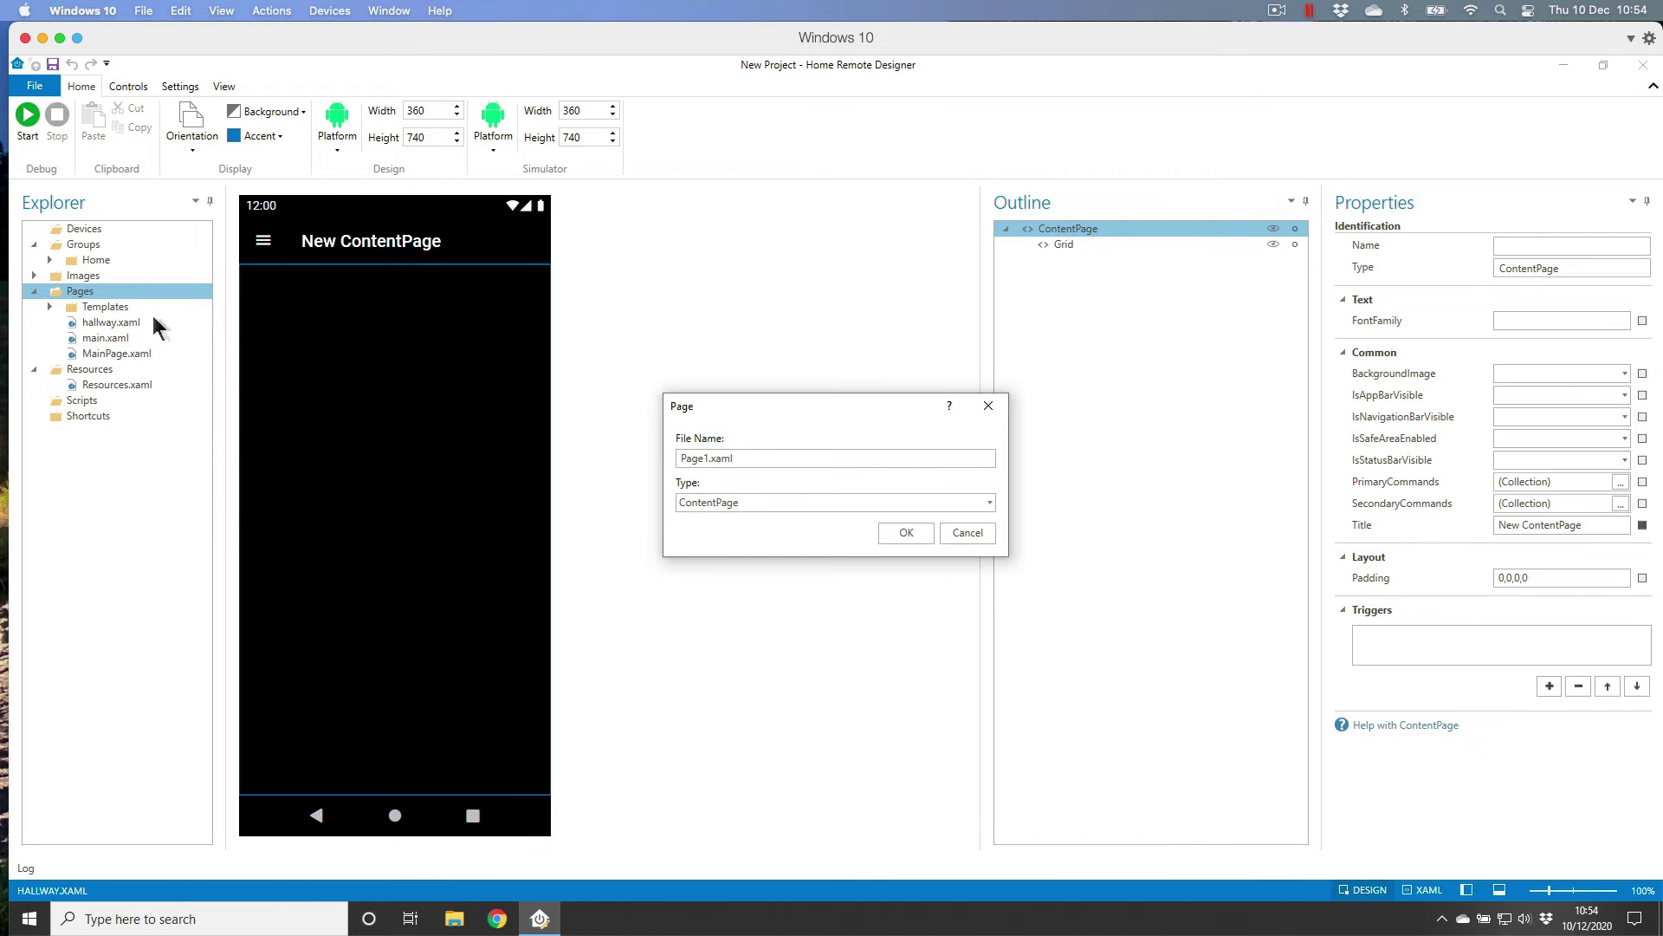
drag(711, 458, 619, 461)
text(dining)
key(Return)
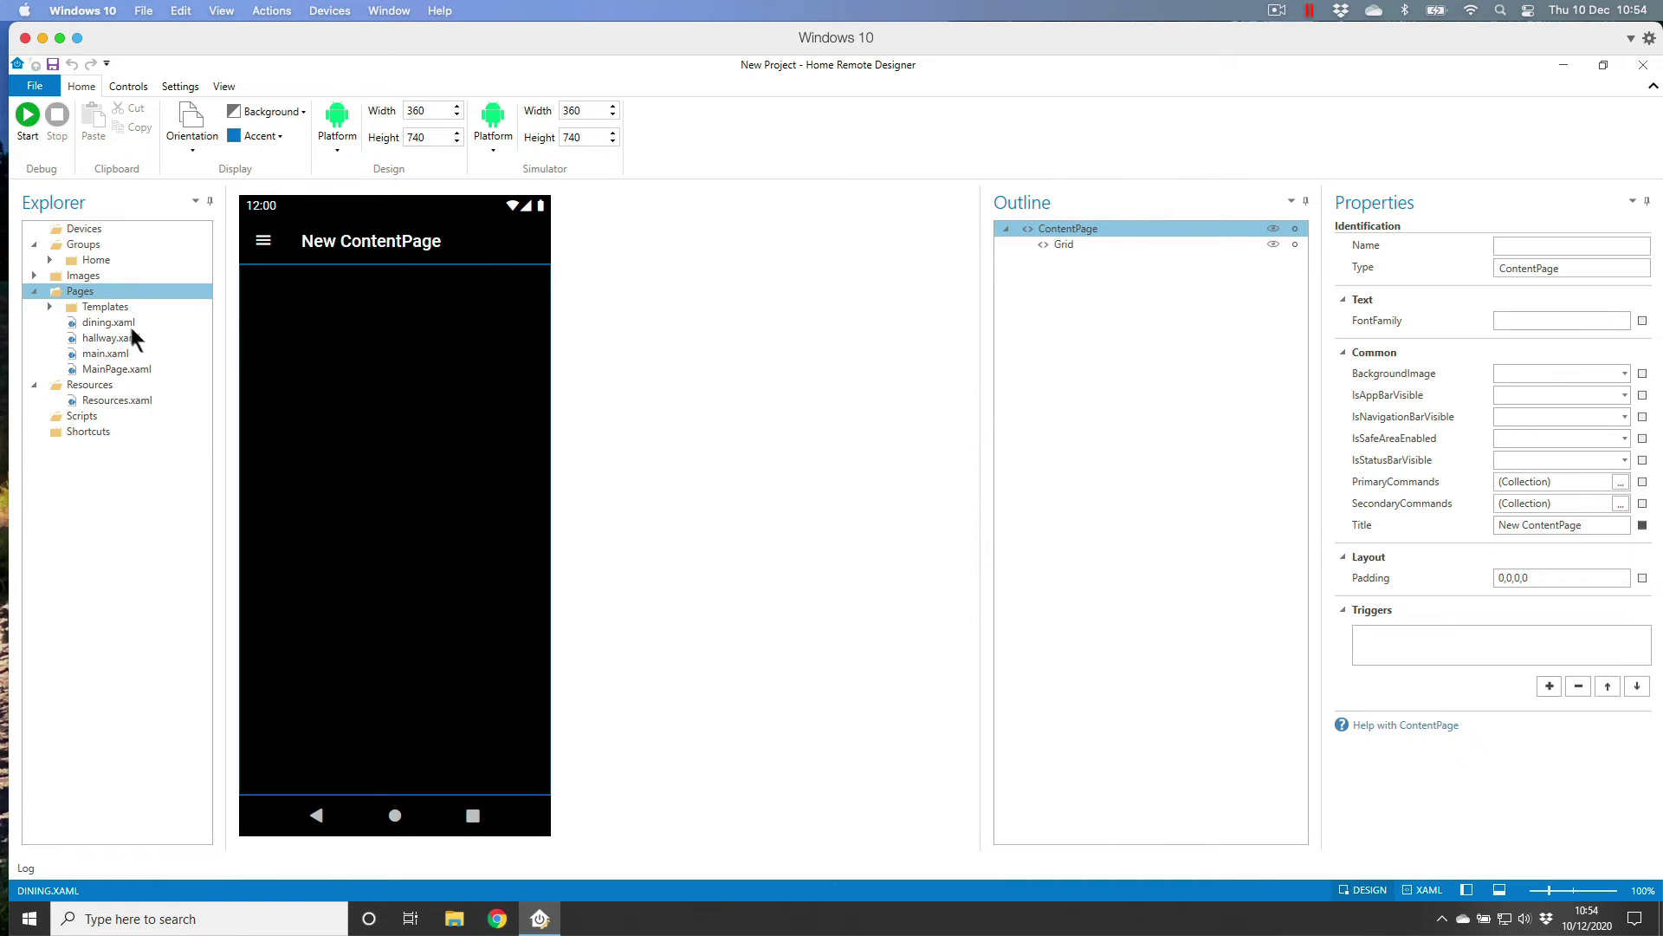
Add a ContentPage named outside.xaml to the project's pages
right_click(111, 293)
click(199, 319)
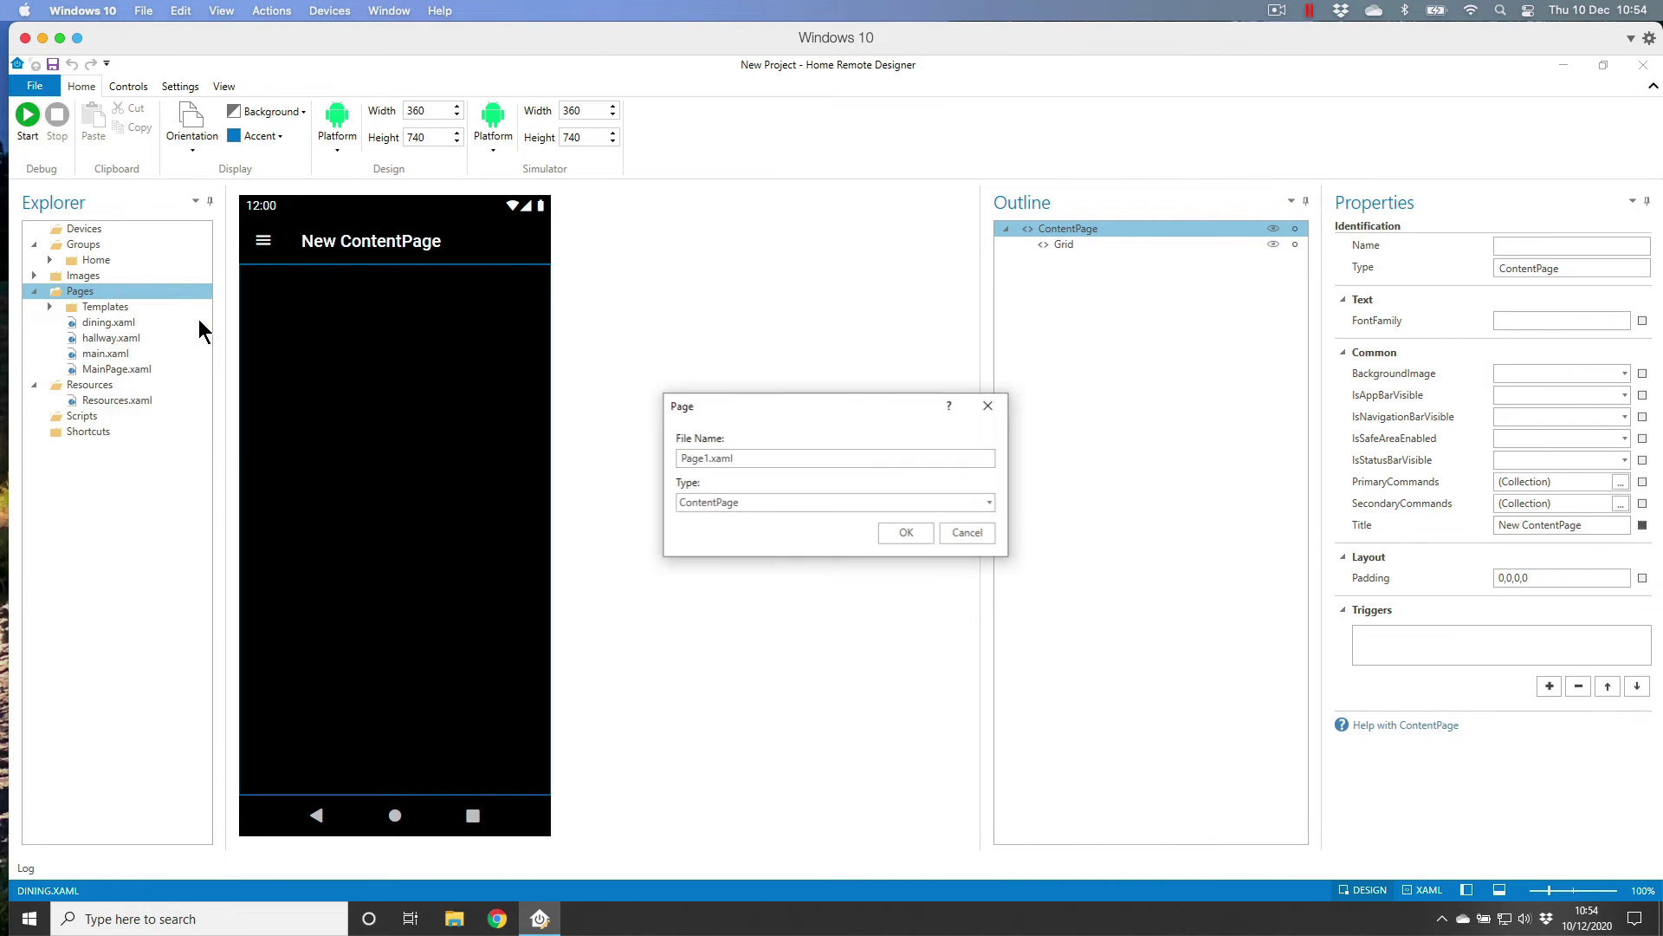
drag(711, 459, 584, 456)
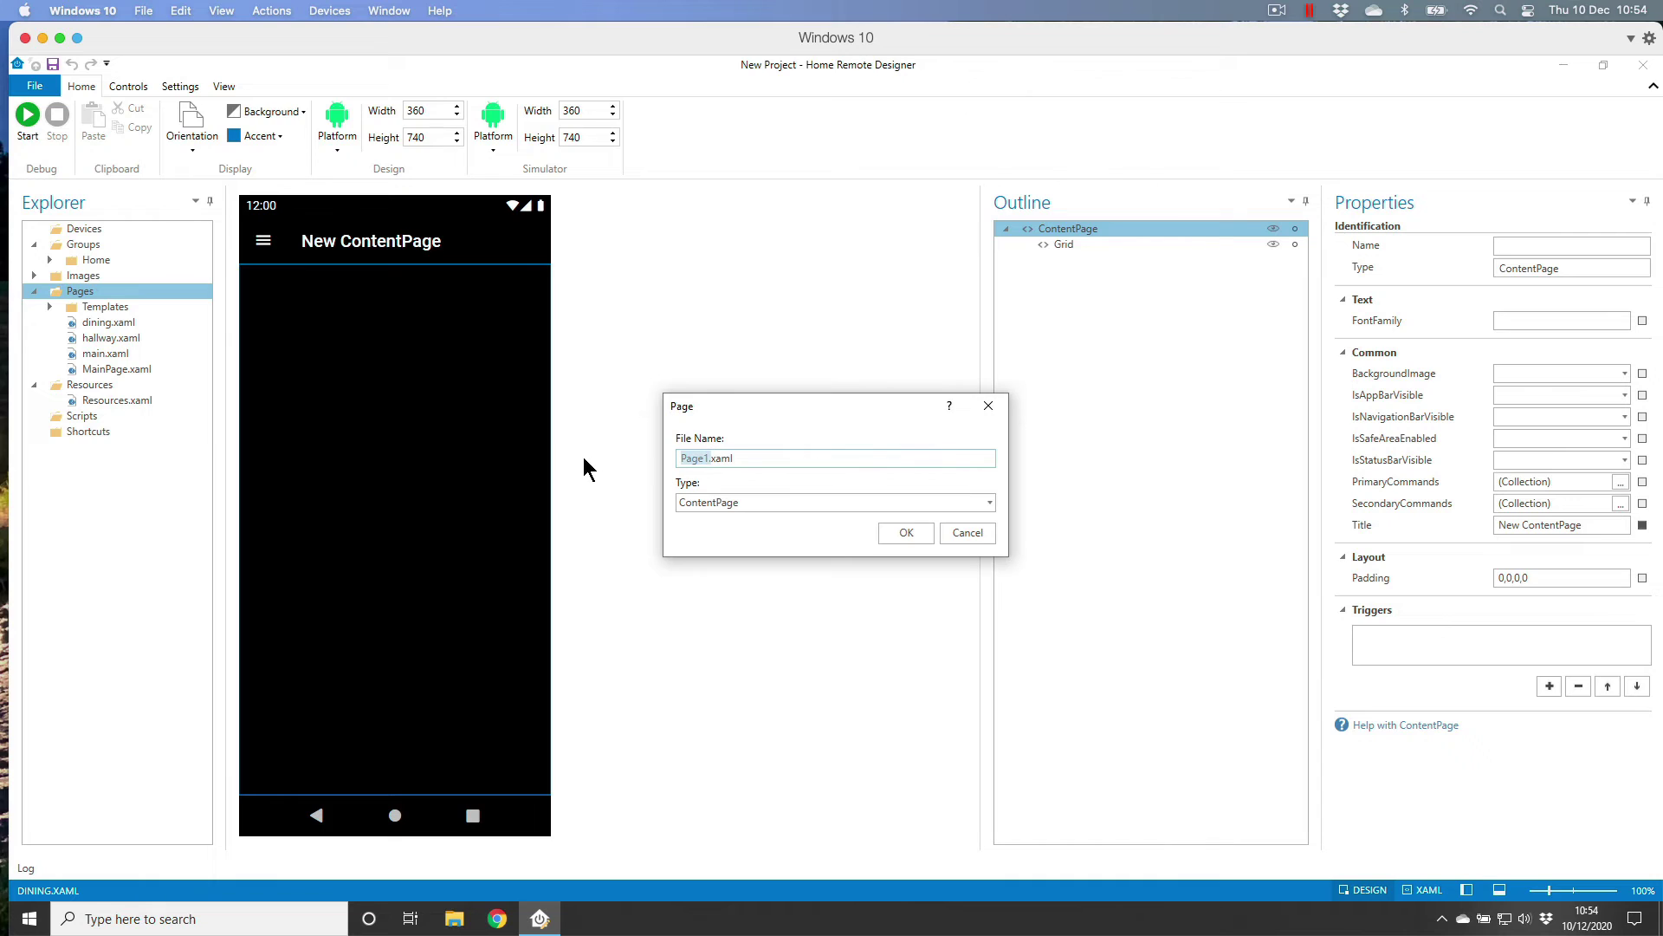
text(outside)
key(Return)
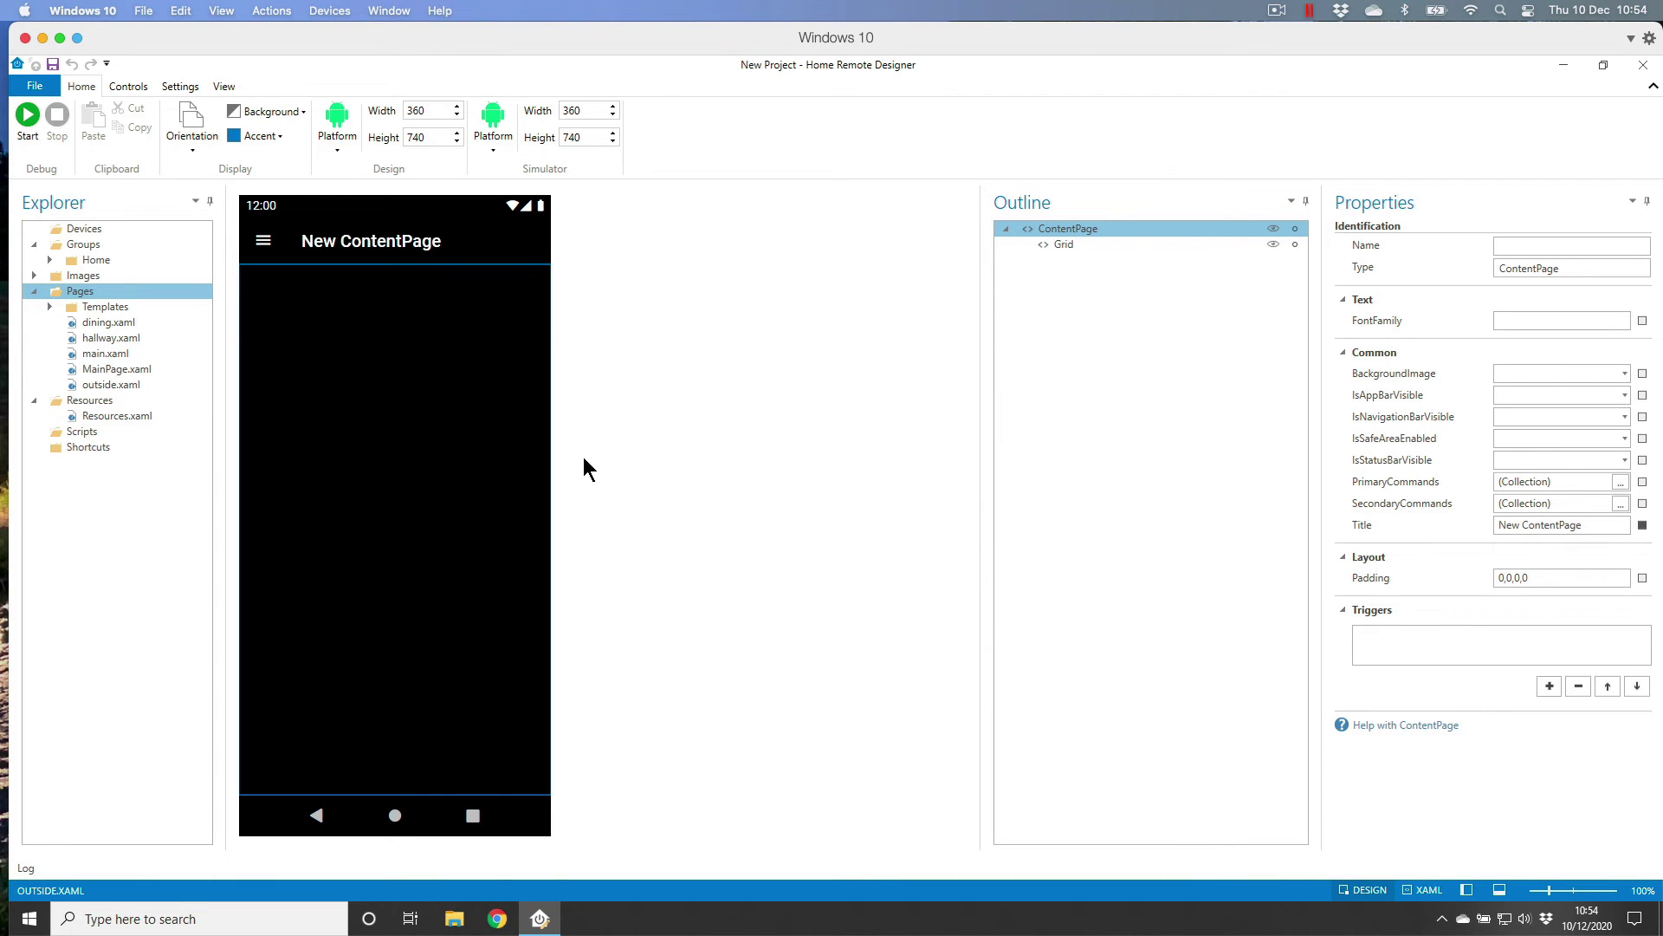
Reopen the main.xaml tabbed page to compare its tabs with the room pages
click(114, 354)
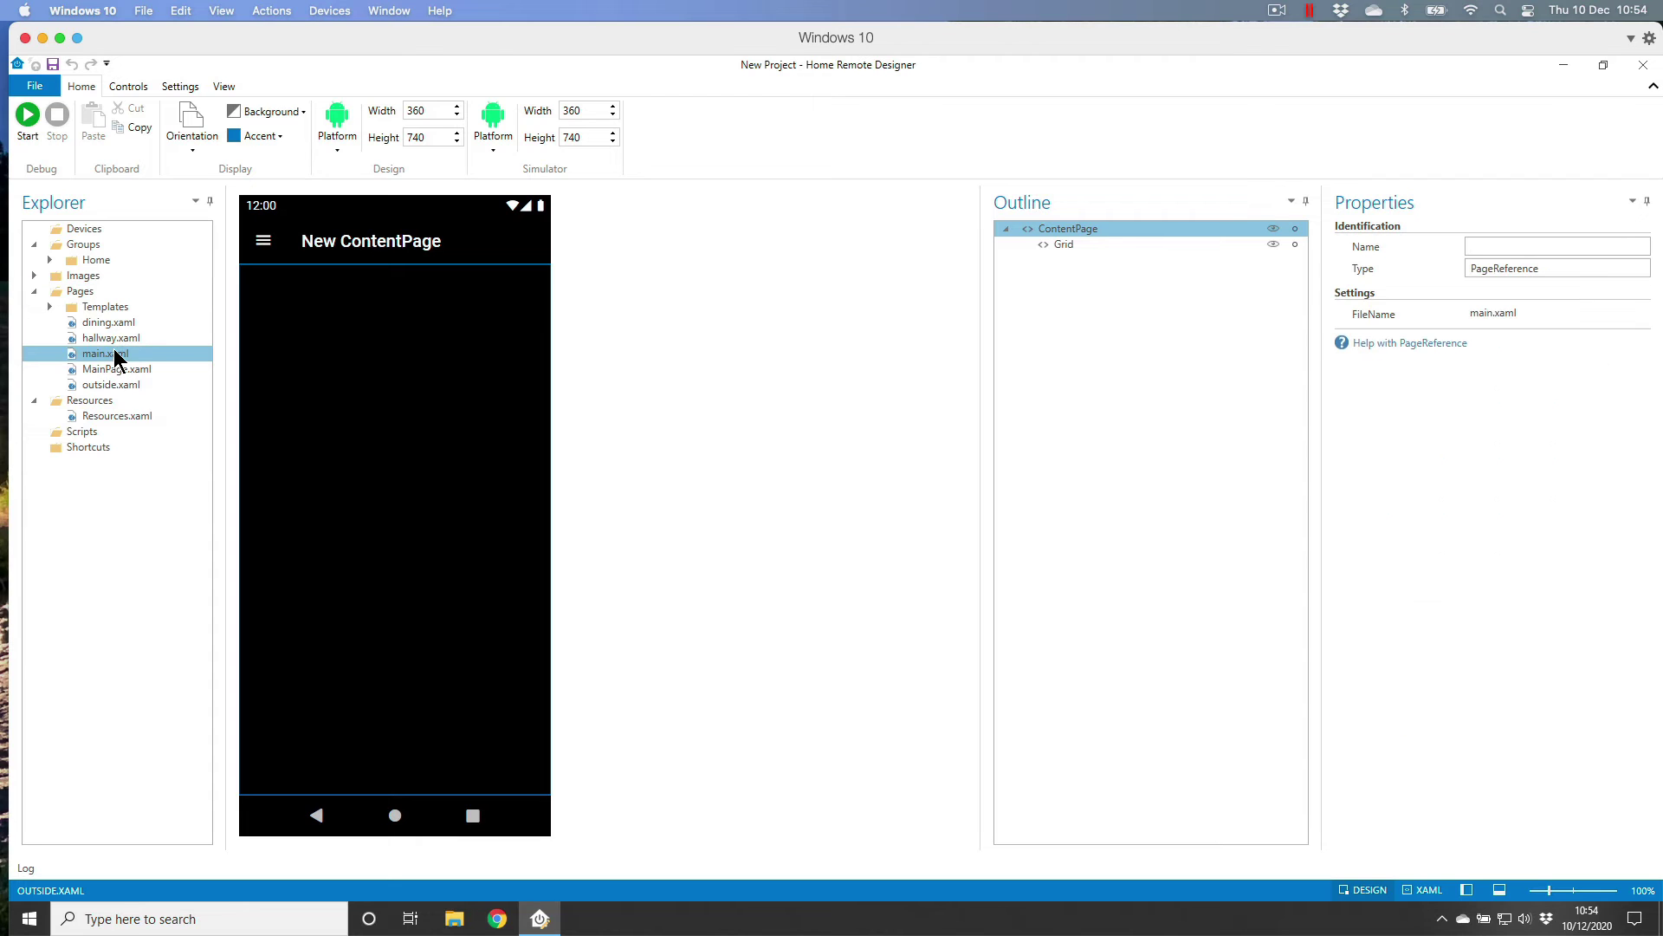
click(309, 386)
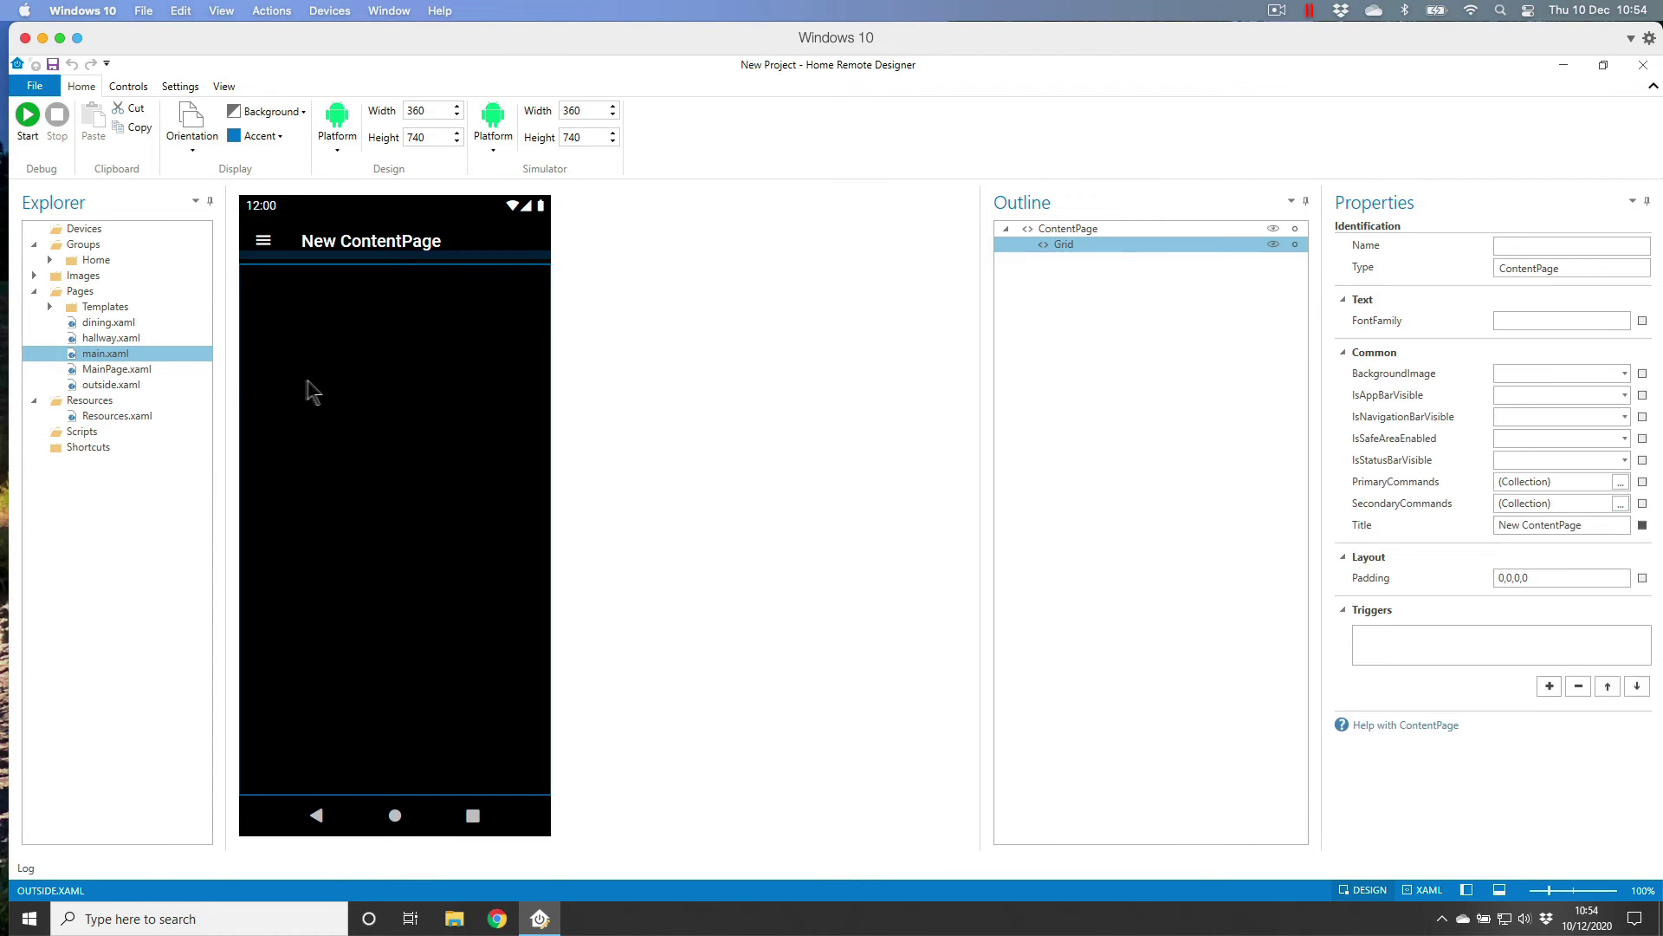
click(138, 351)
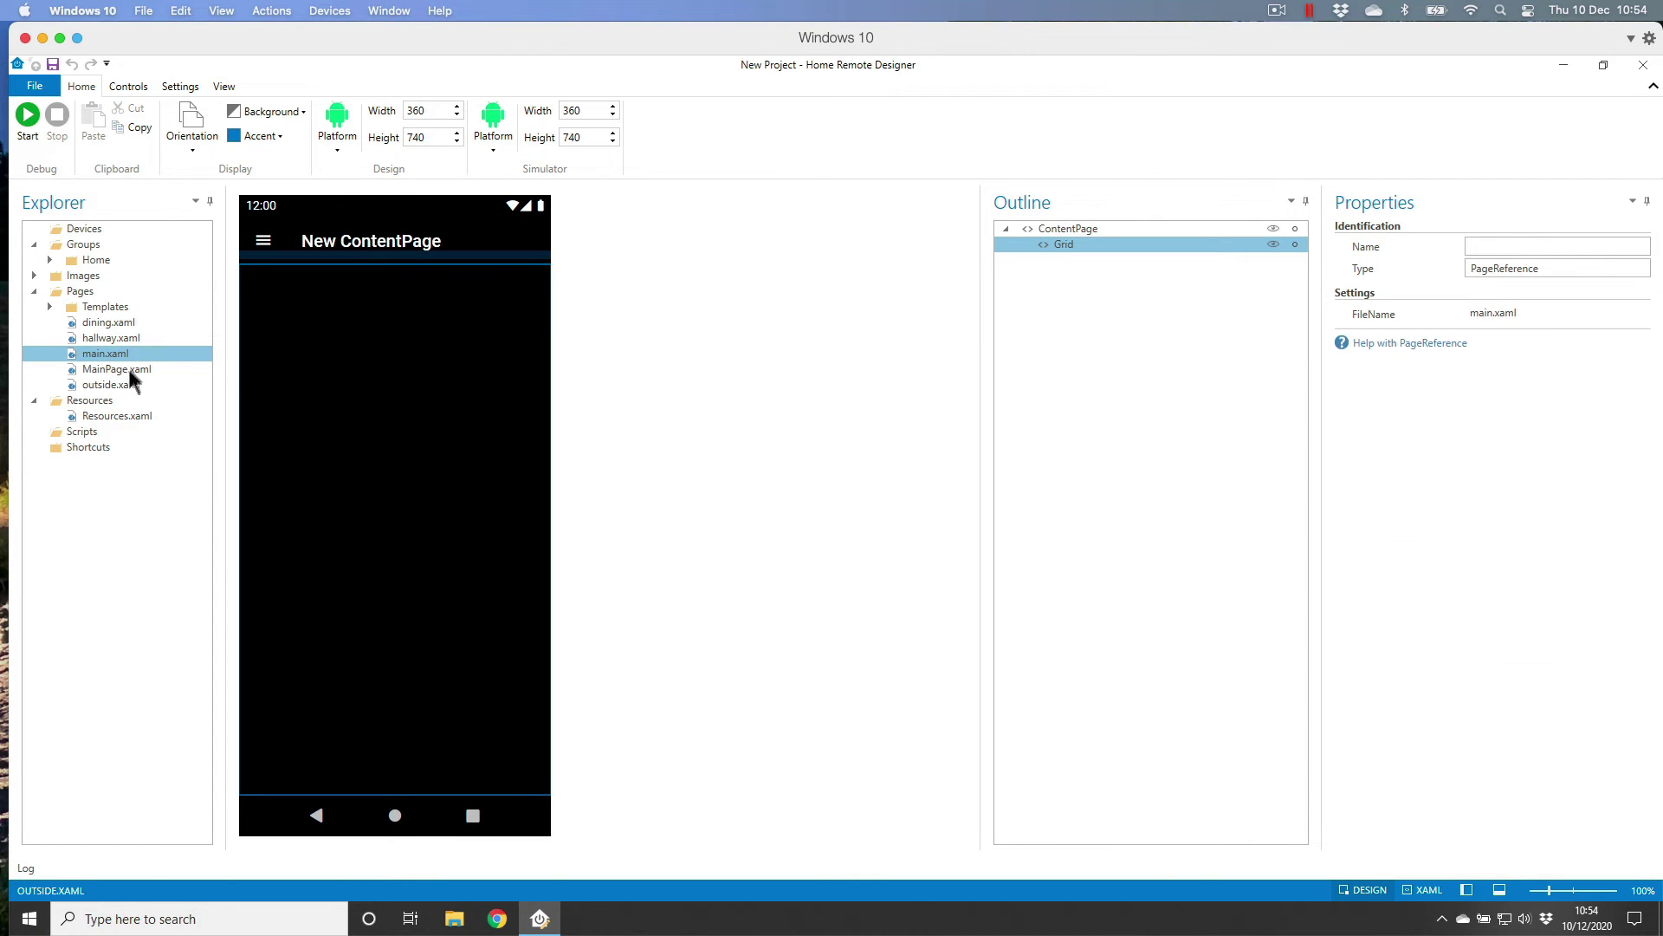
double_click(92, 352)
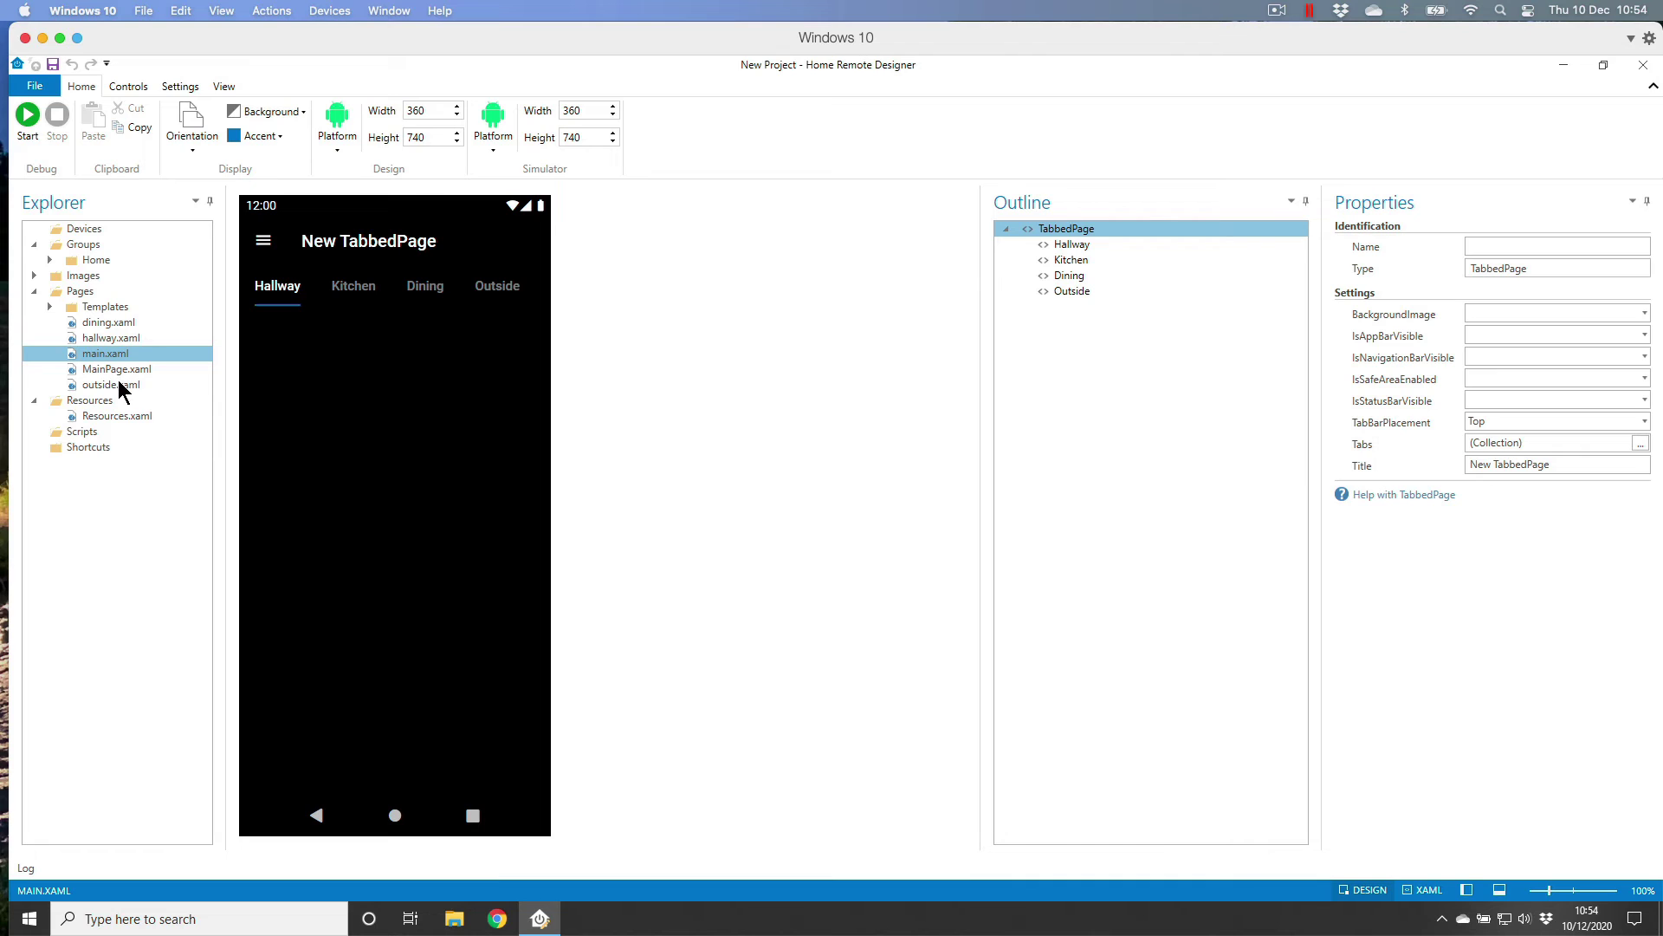
Add a ContentPage named kitchen.xaml to the project's pages
click(76, 294)
right_click(76, 293)
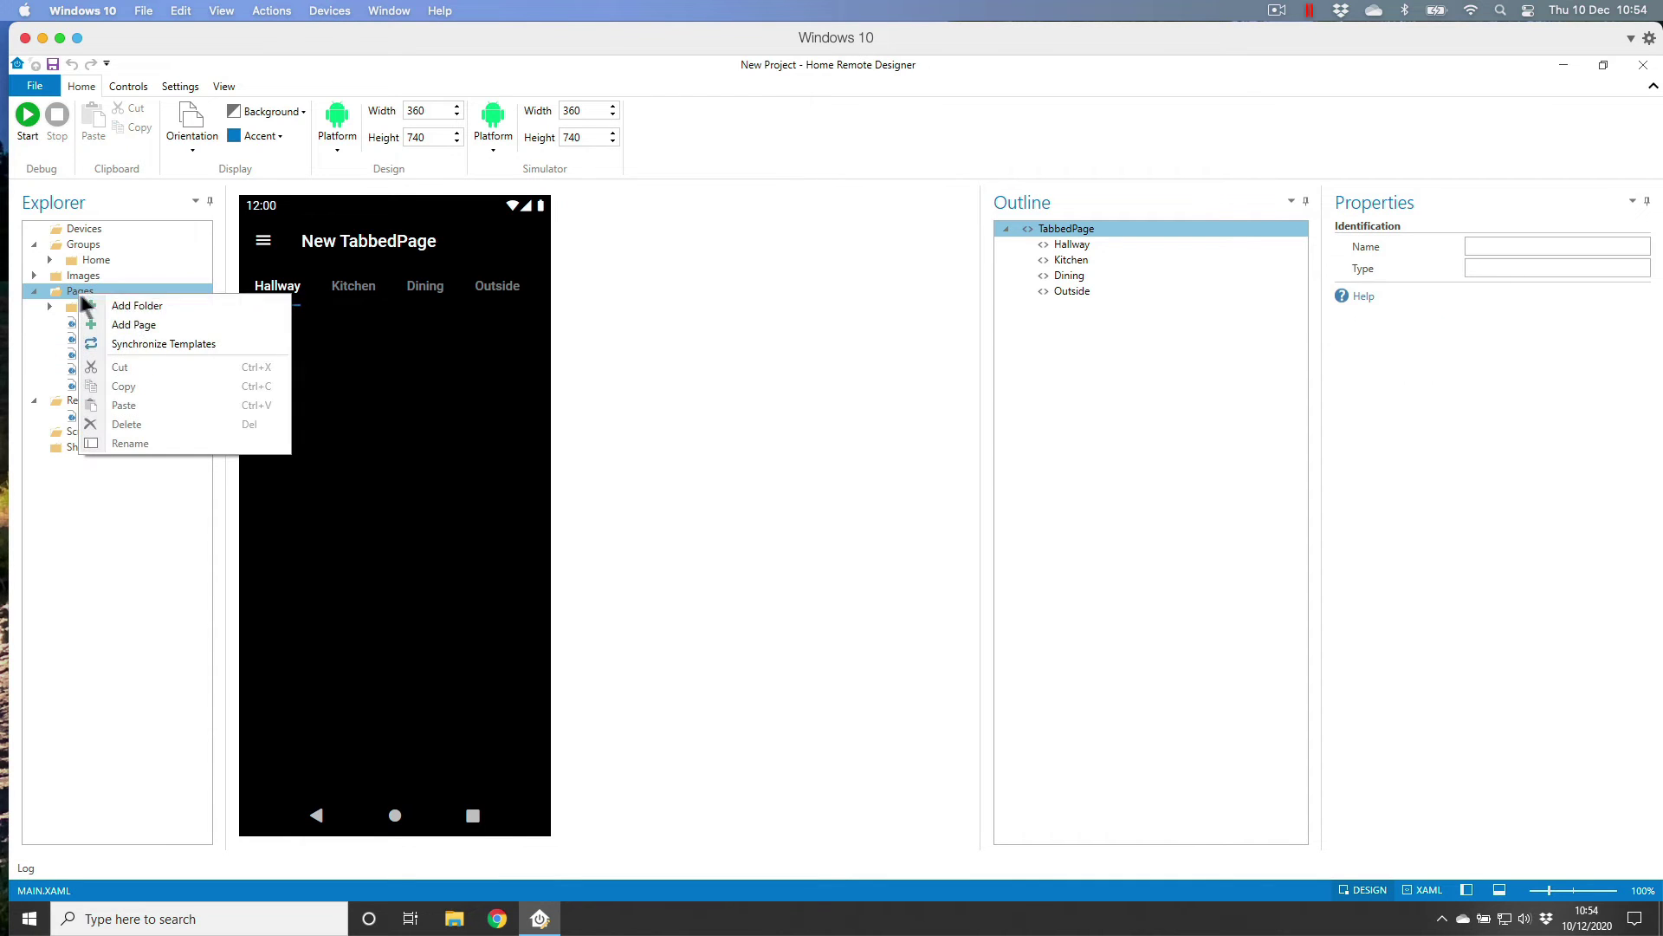
click(136, 325)
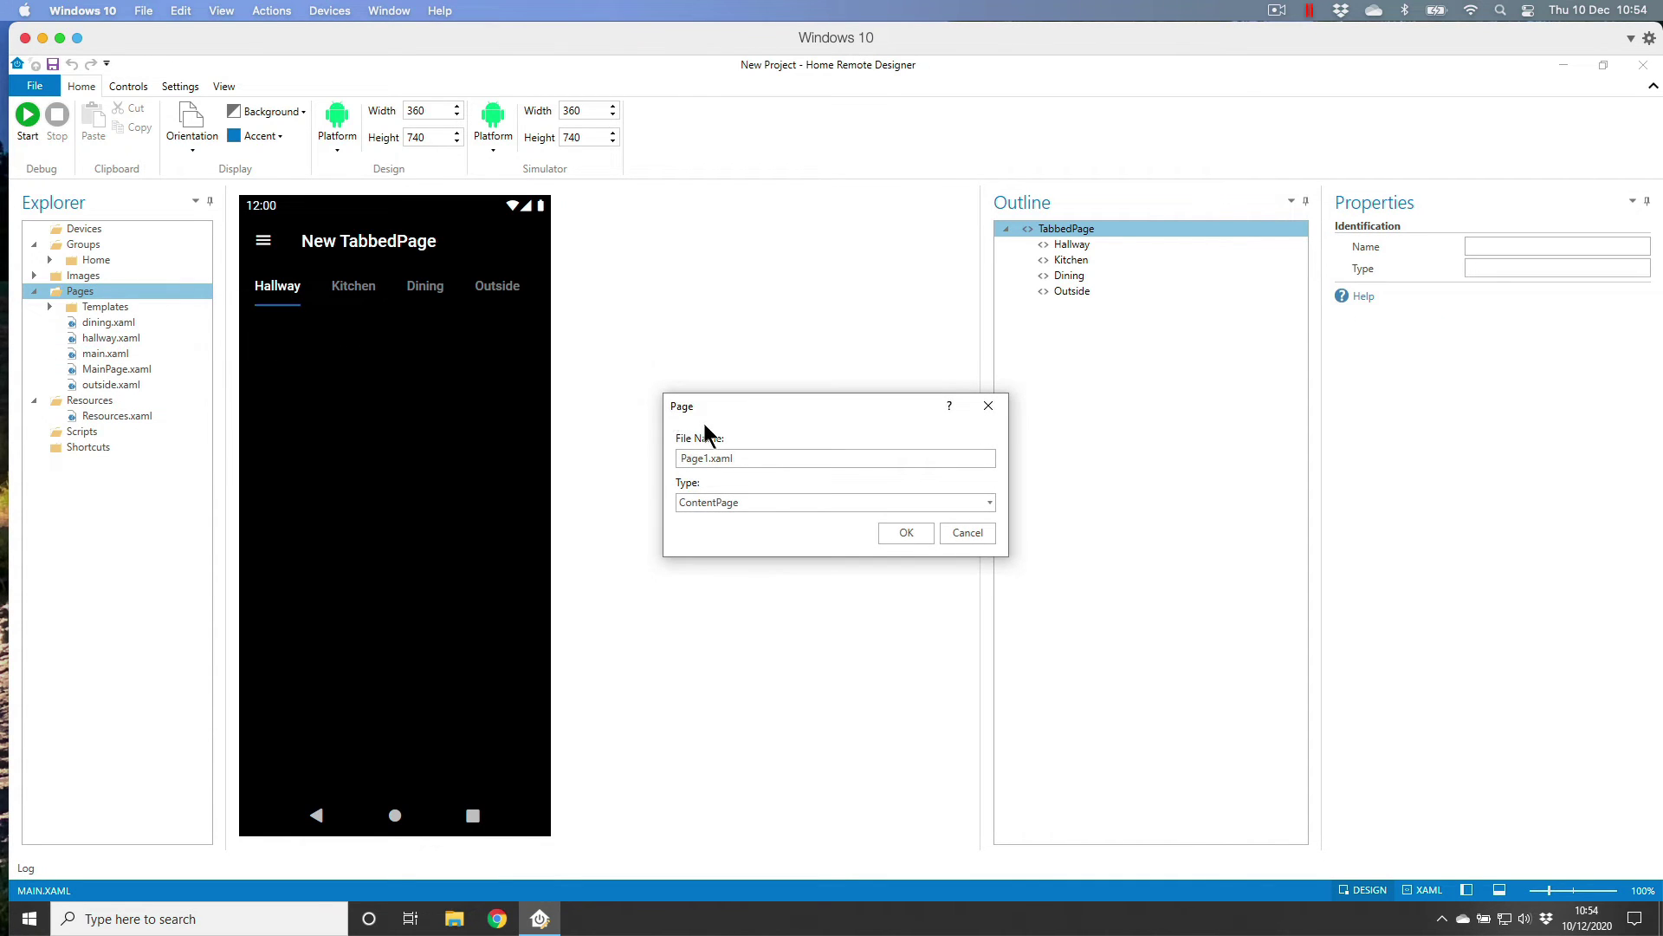
key(BackSpace)
key(BackSpace)
key(BackSpace)
key(BackSpace)
key(BackSpace)
text(kitchen)
key(Return)
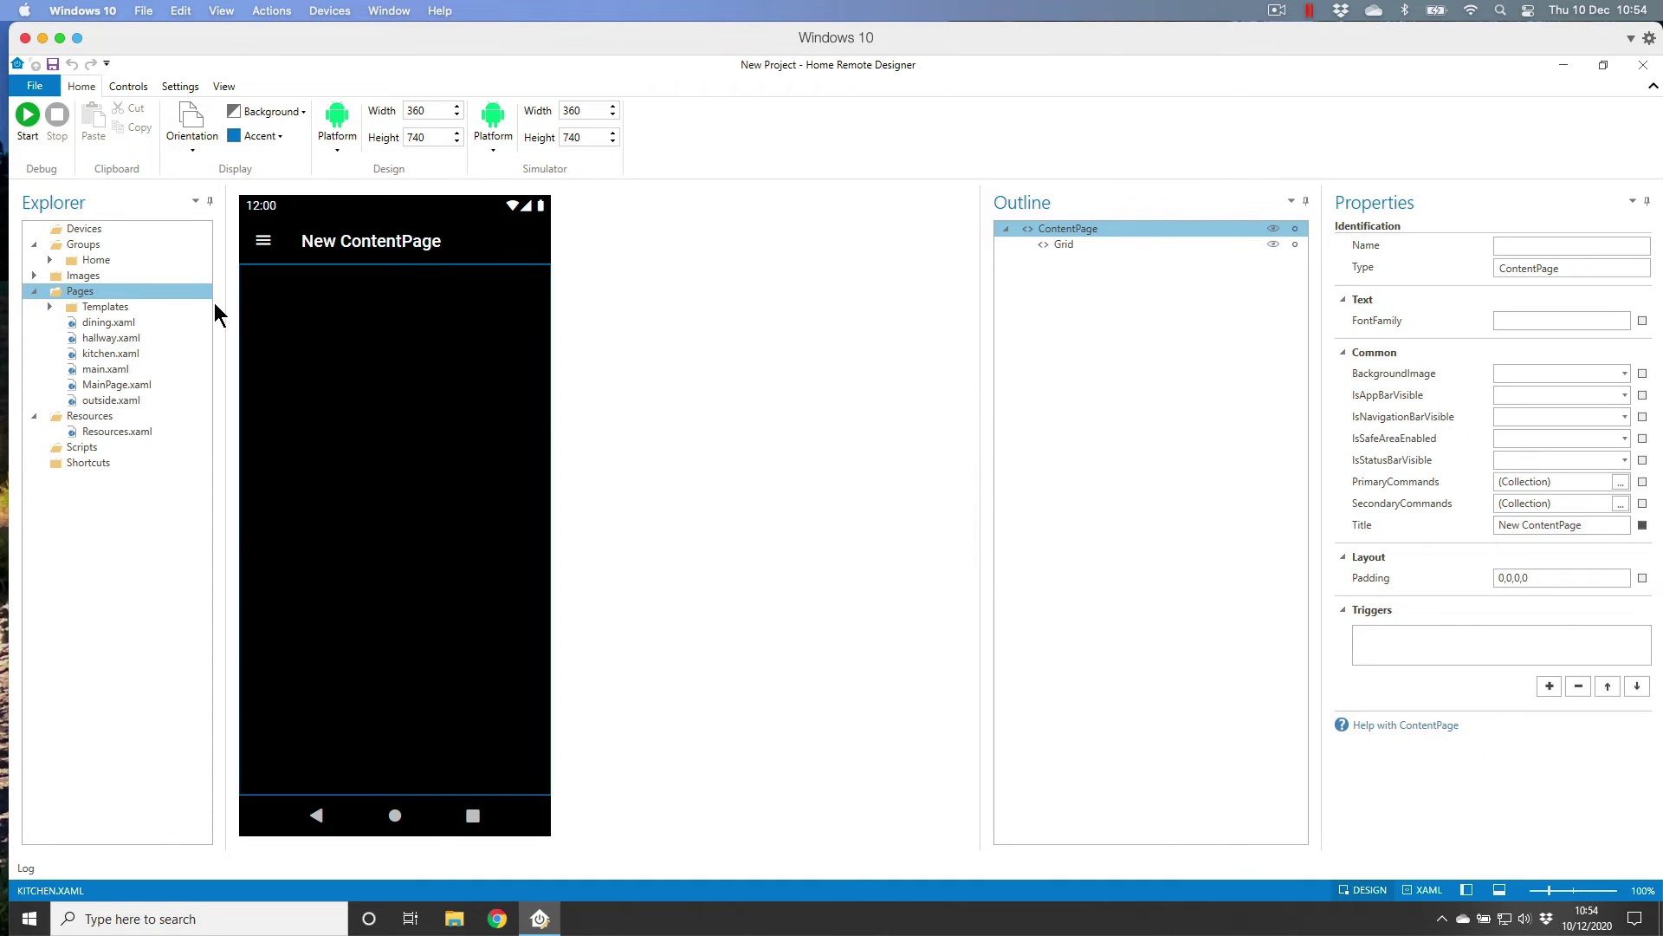
Open the main.xaml page and set the Hallway tab's icon to Battery
click(101, 373)
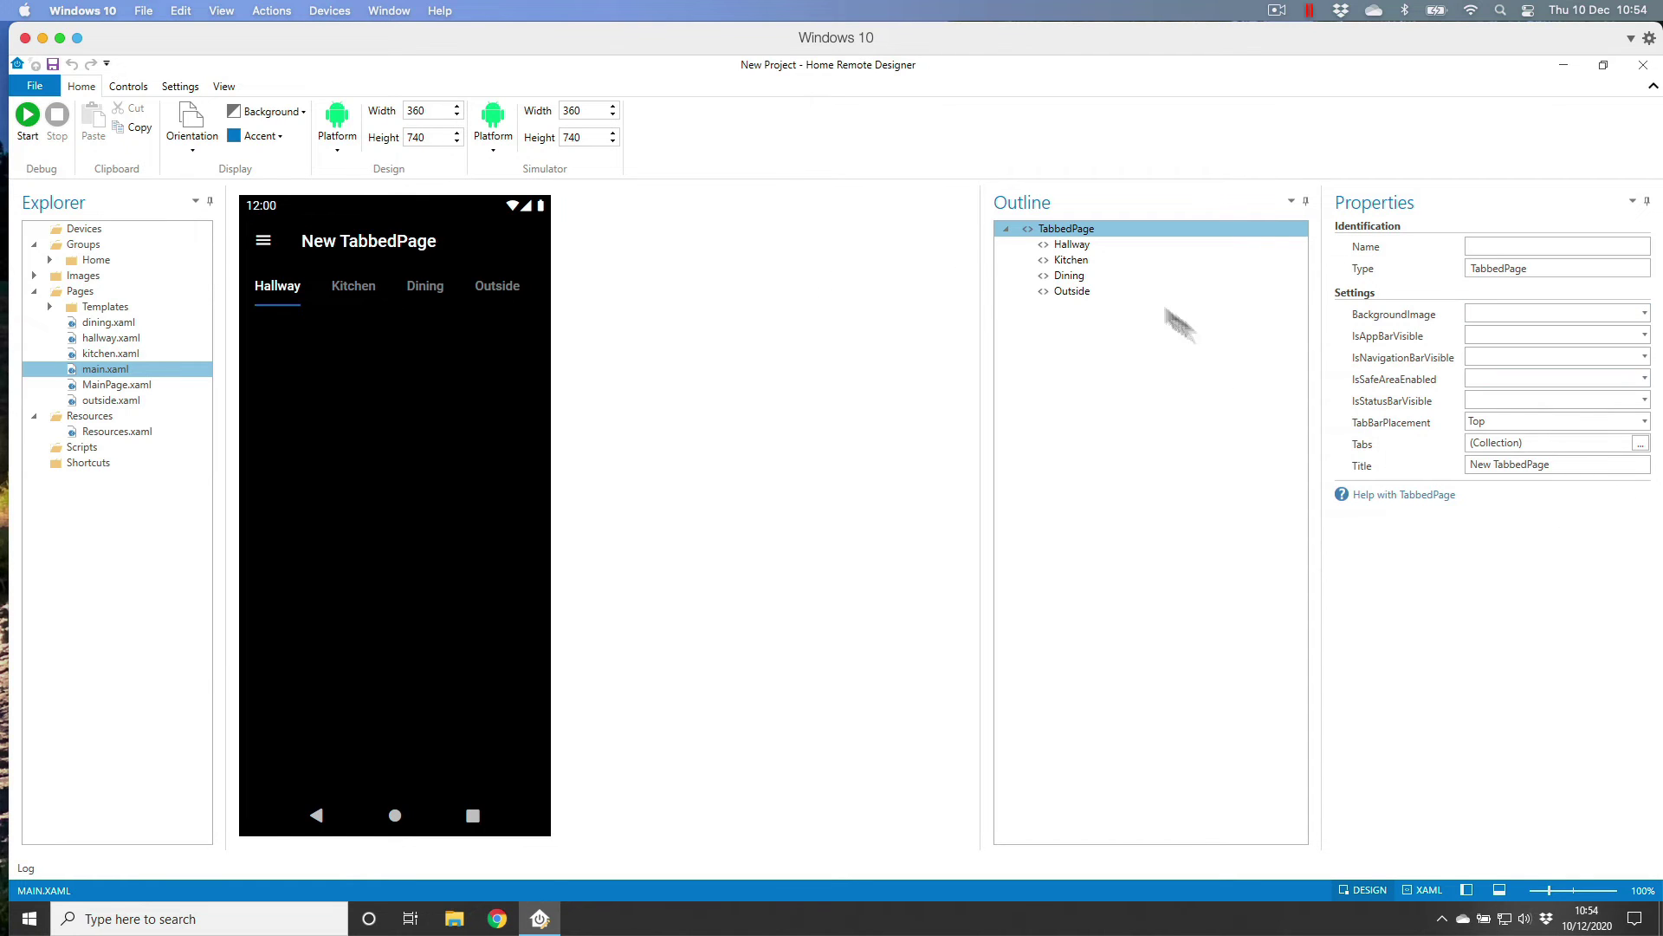
click(1071, 245)
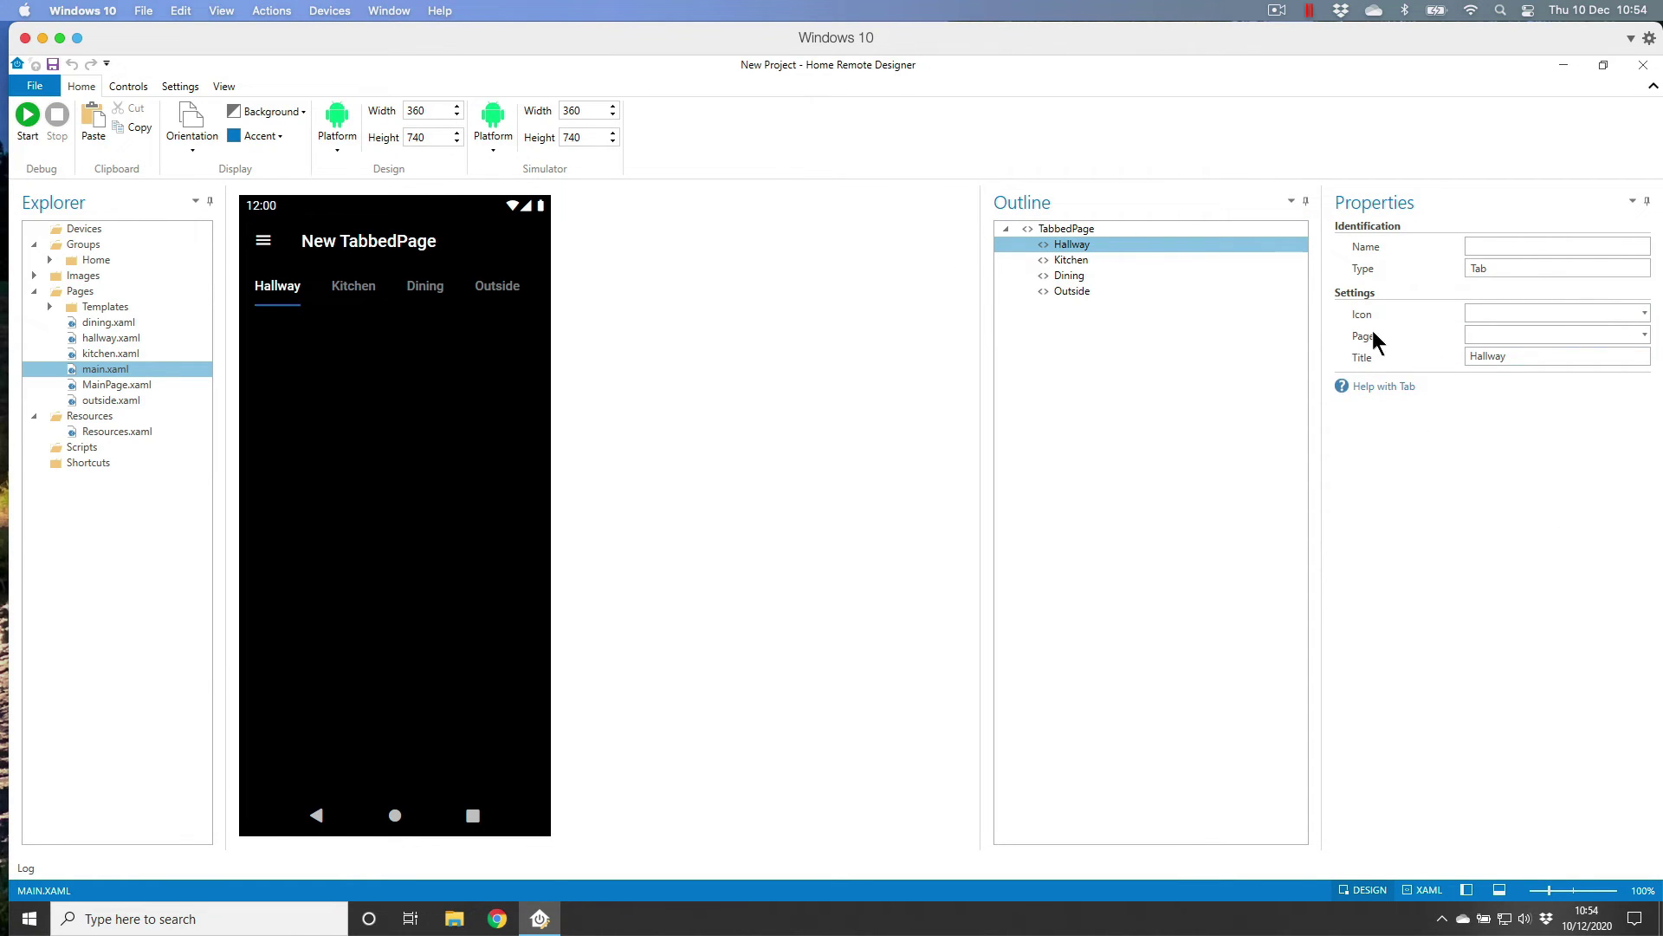
click(1645, 314)
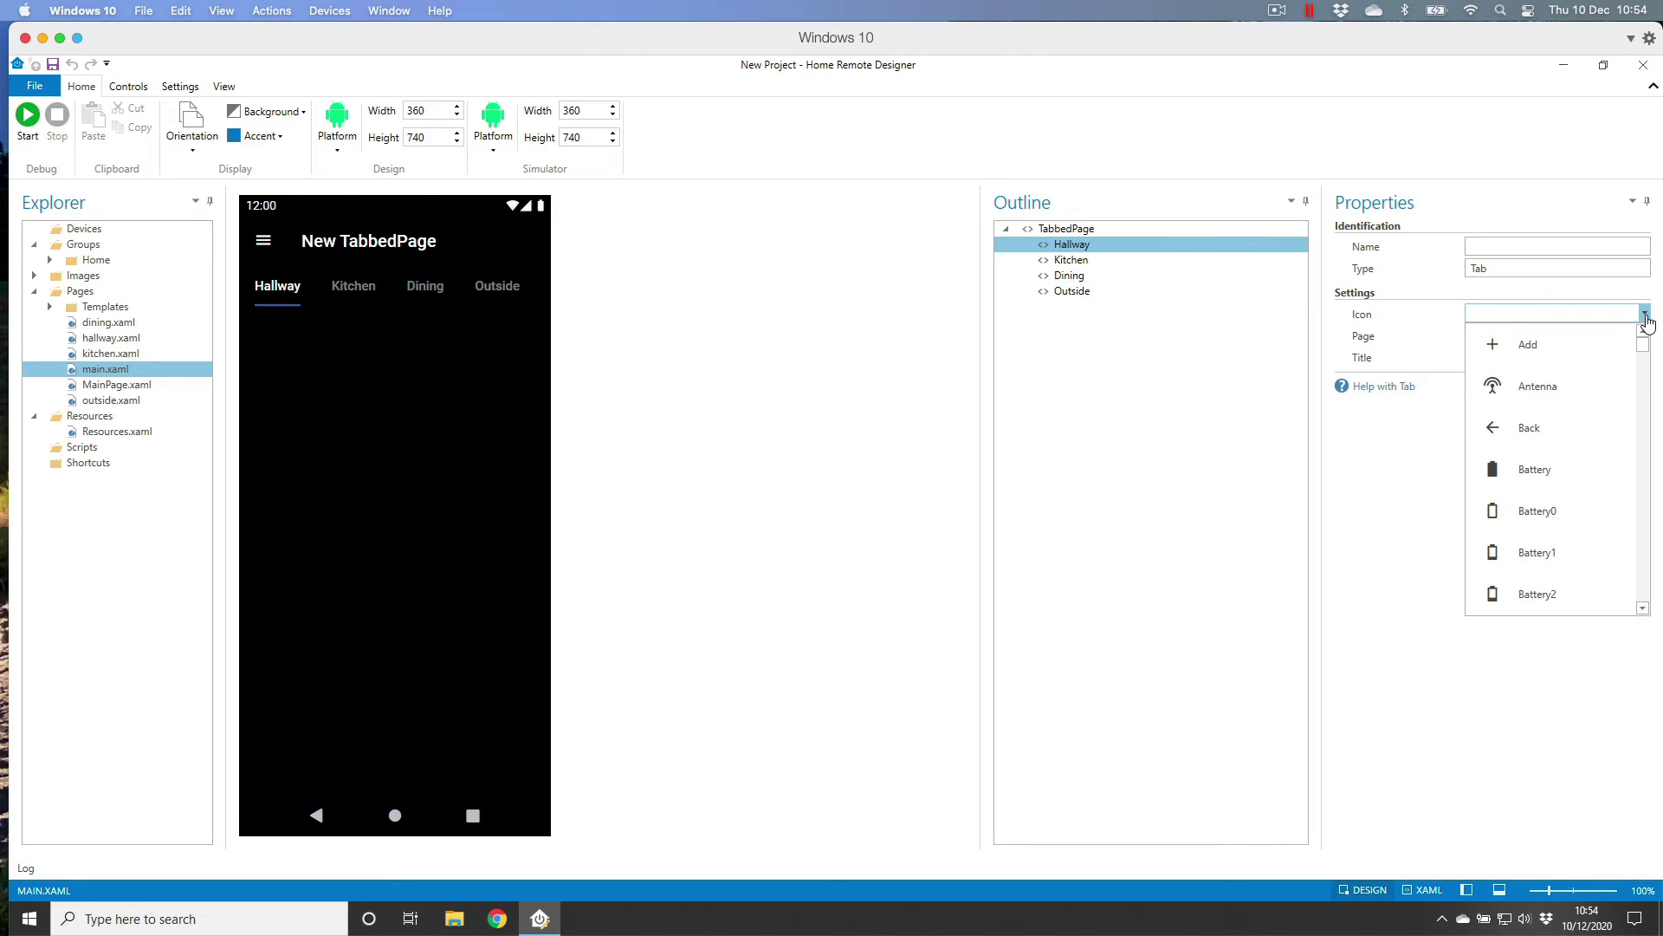
click(1552, 475)
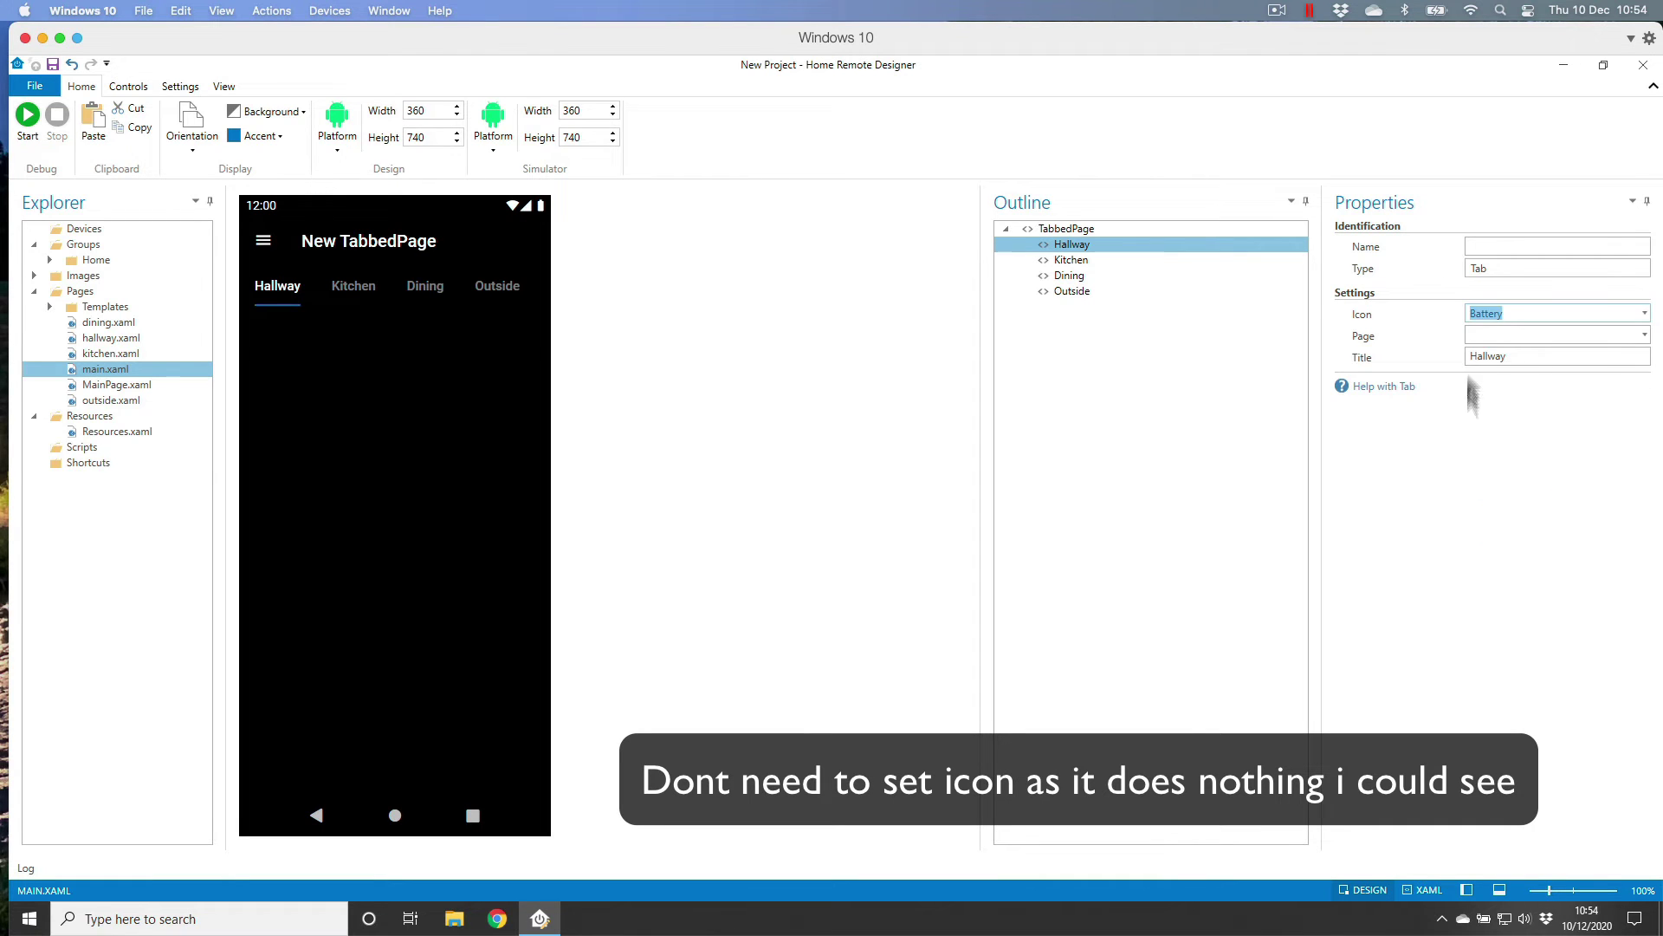
Assign kitchen.xaml as the Hallway tab's page
click(1642, 336)
click(1644, 336)
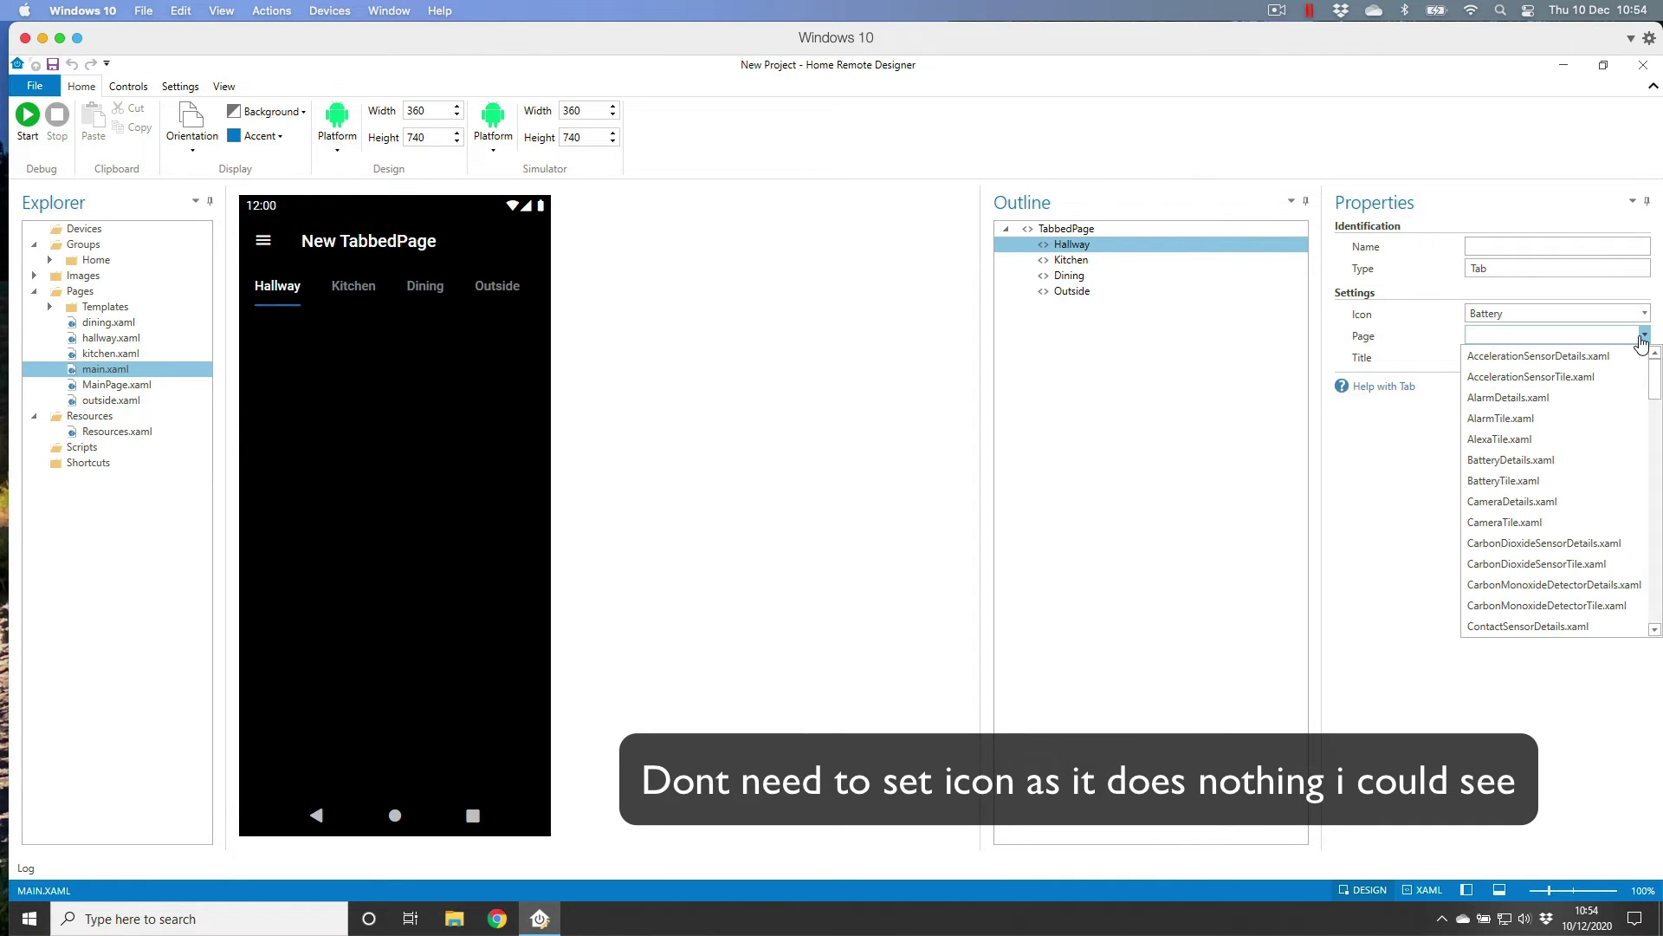
click(1560, 336)
text(kitc)
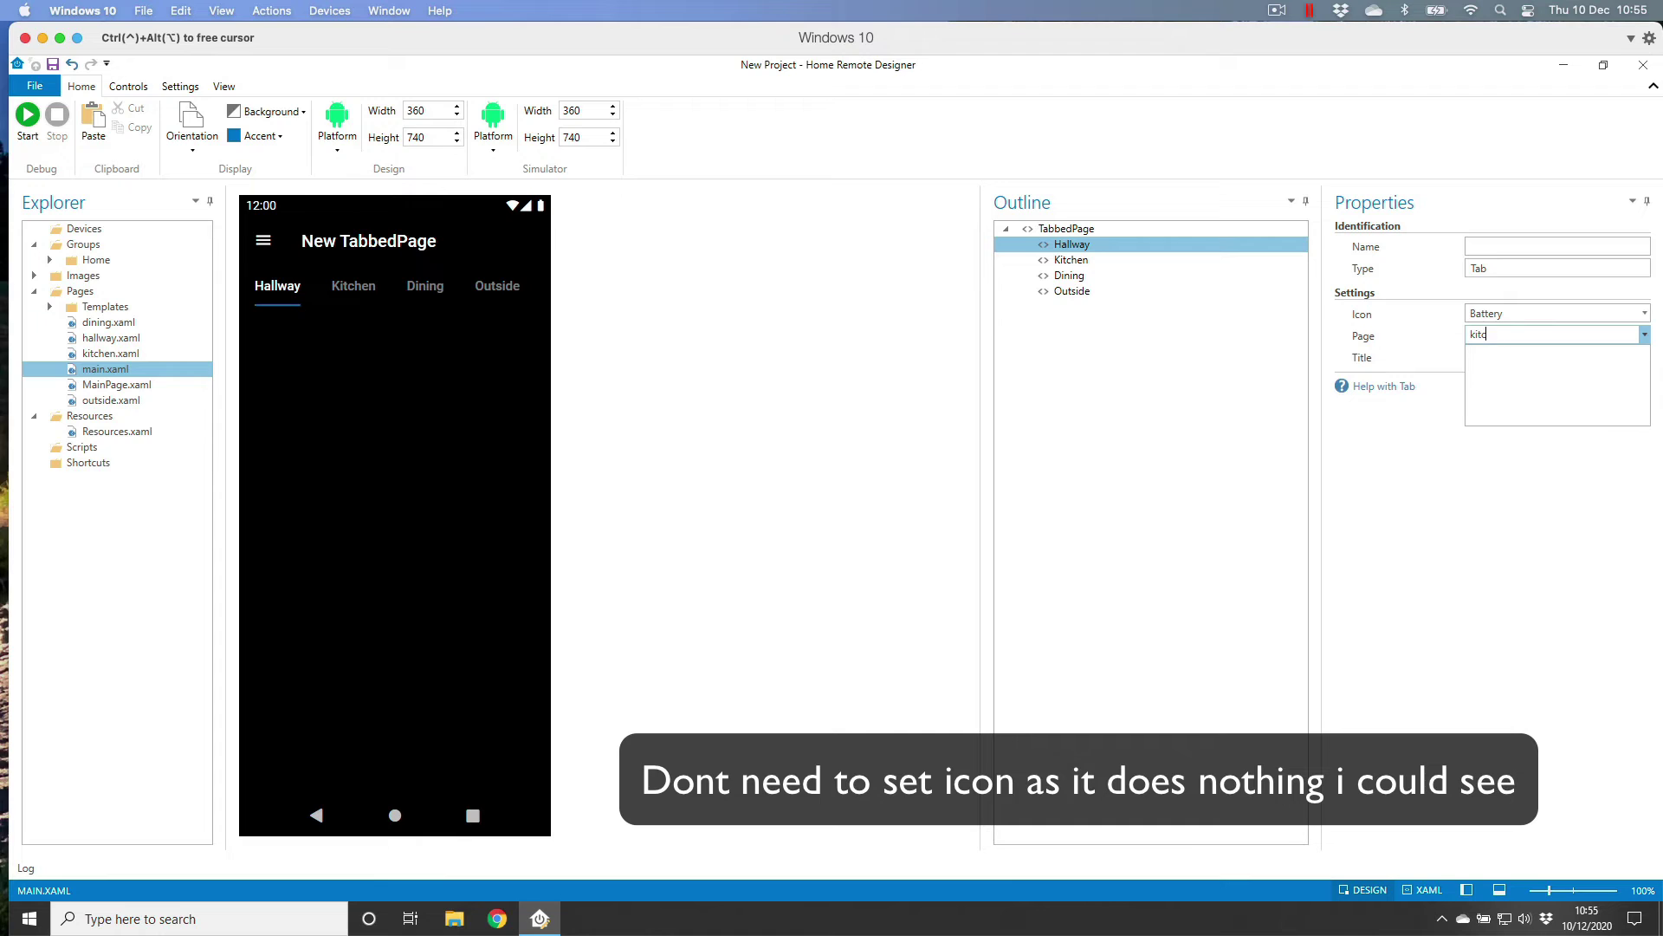
text(ehh)
click(1499, 357)
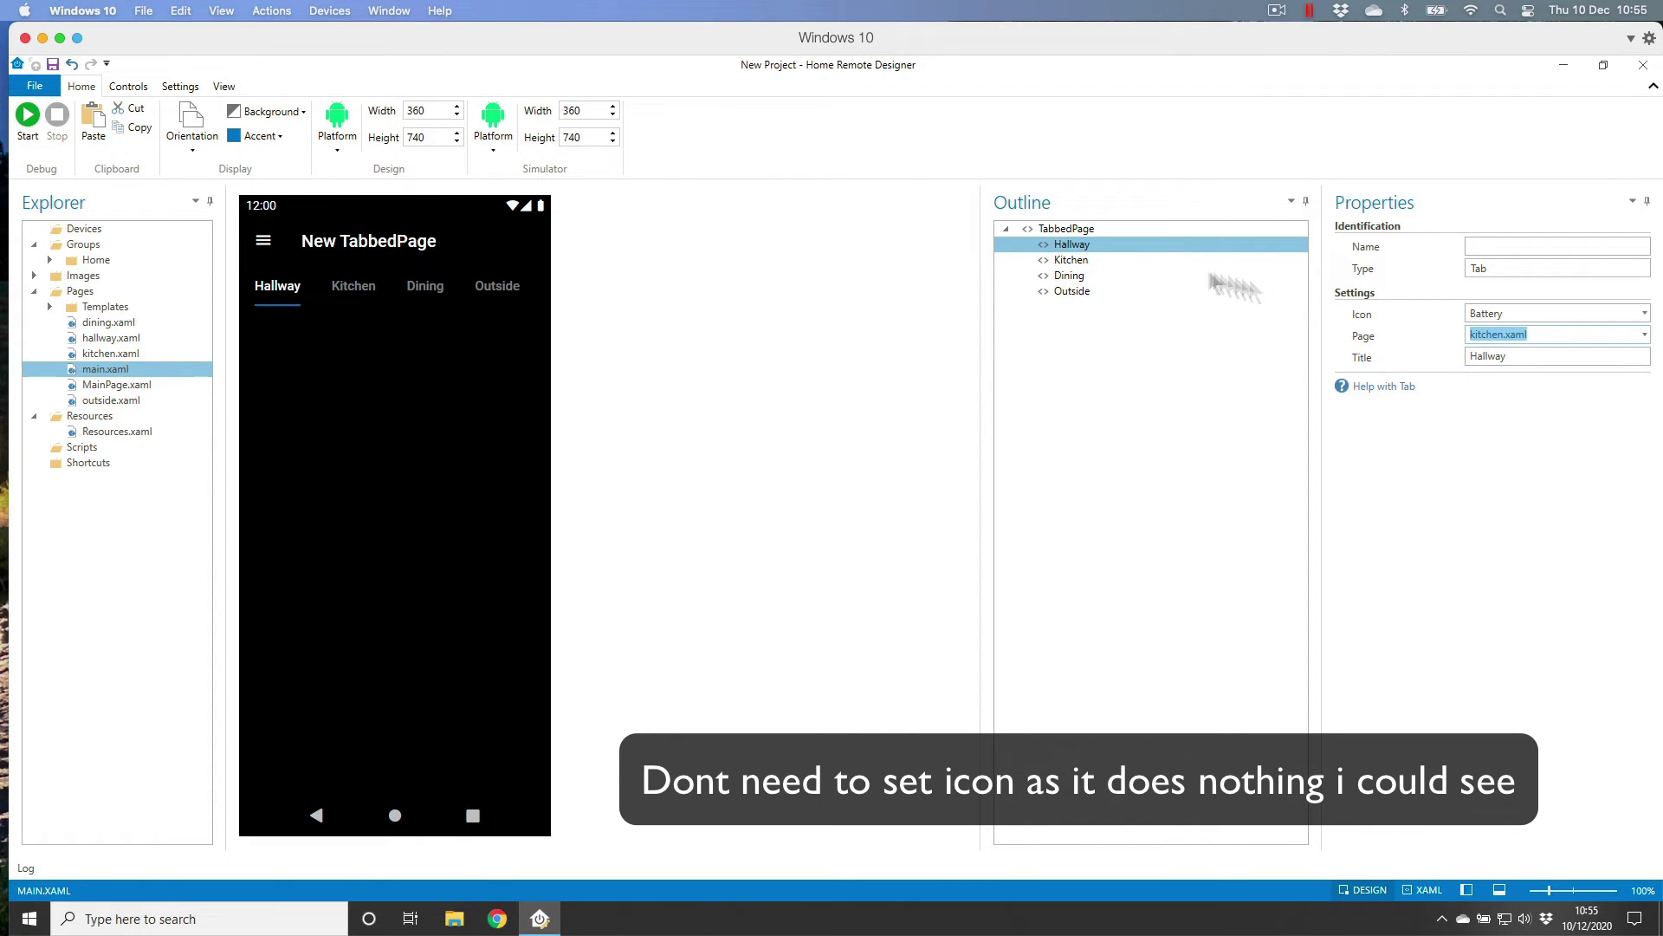
Change the Hallway tab's page to hallway.xaml
click(1092, 259)
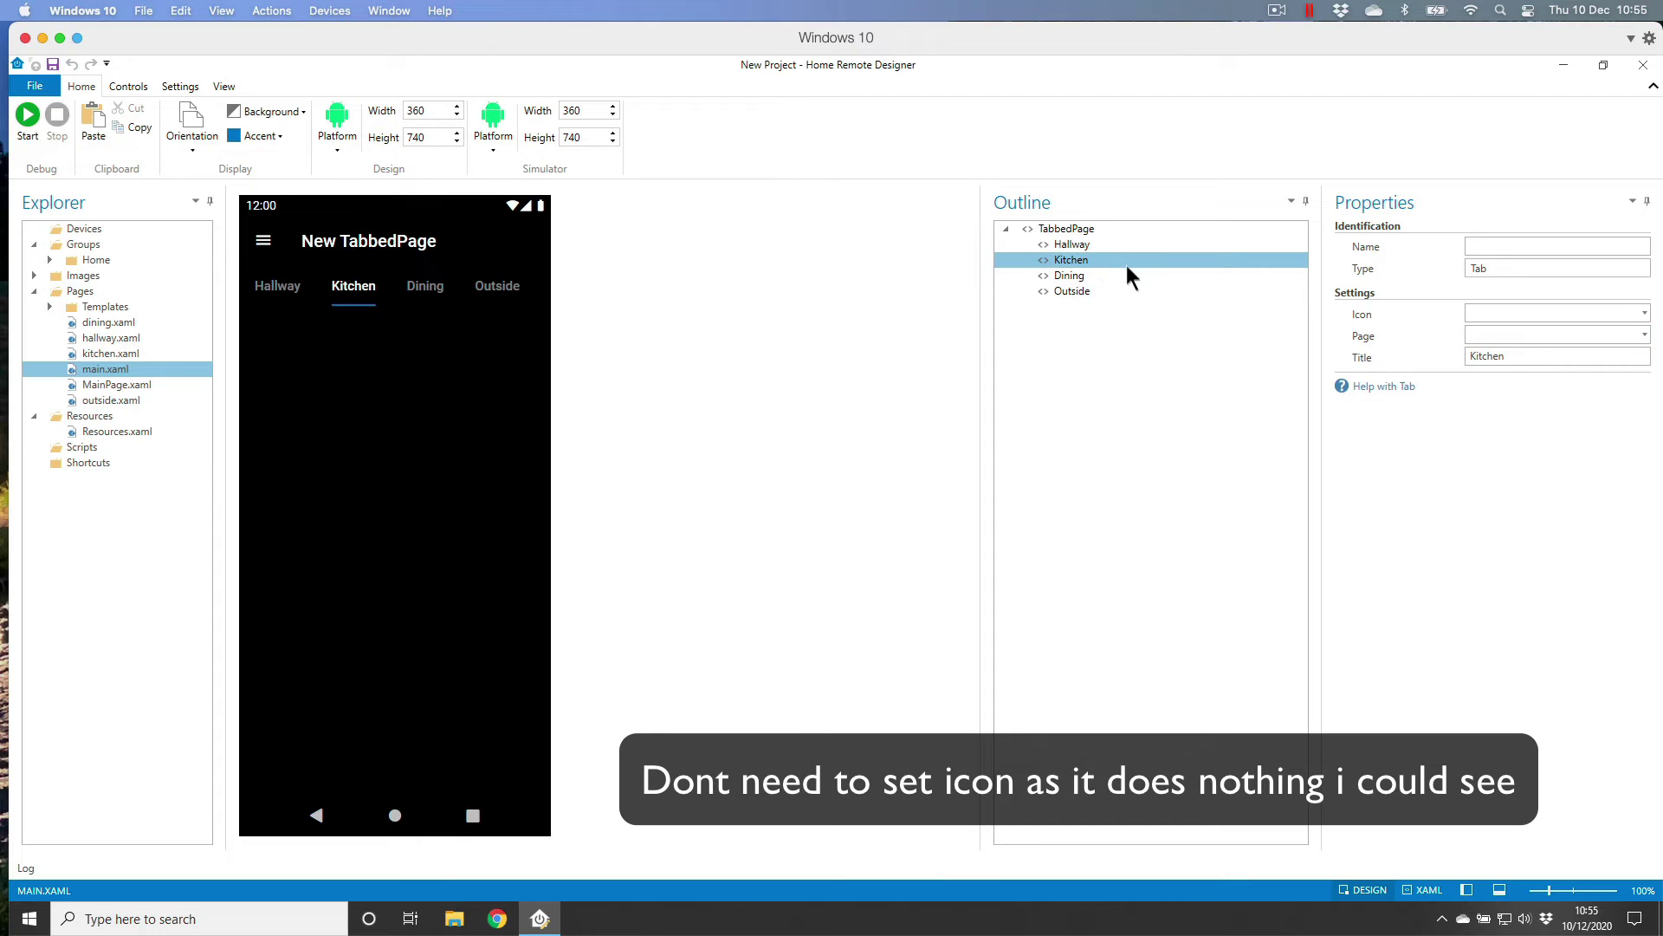
click(1116, 245)
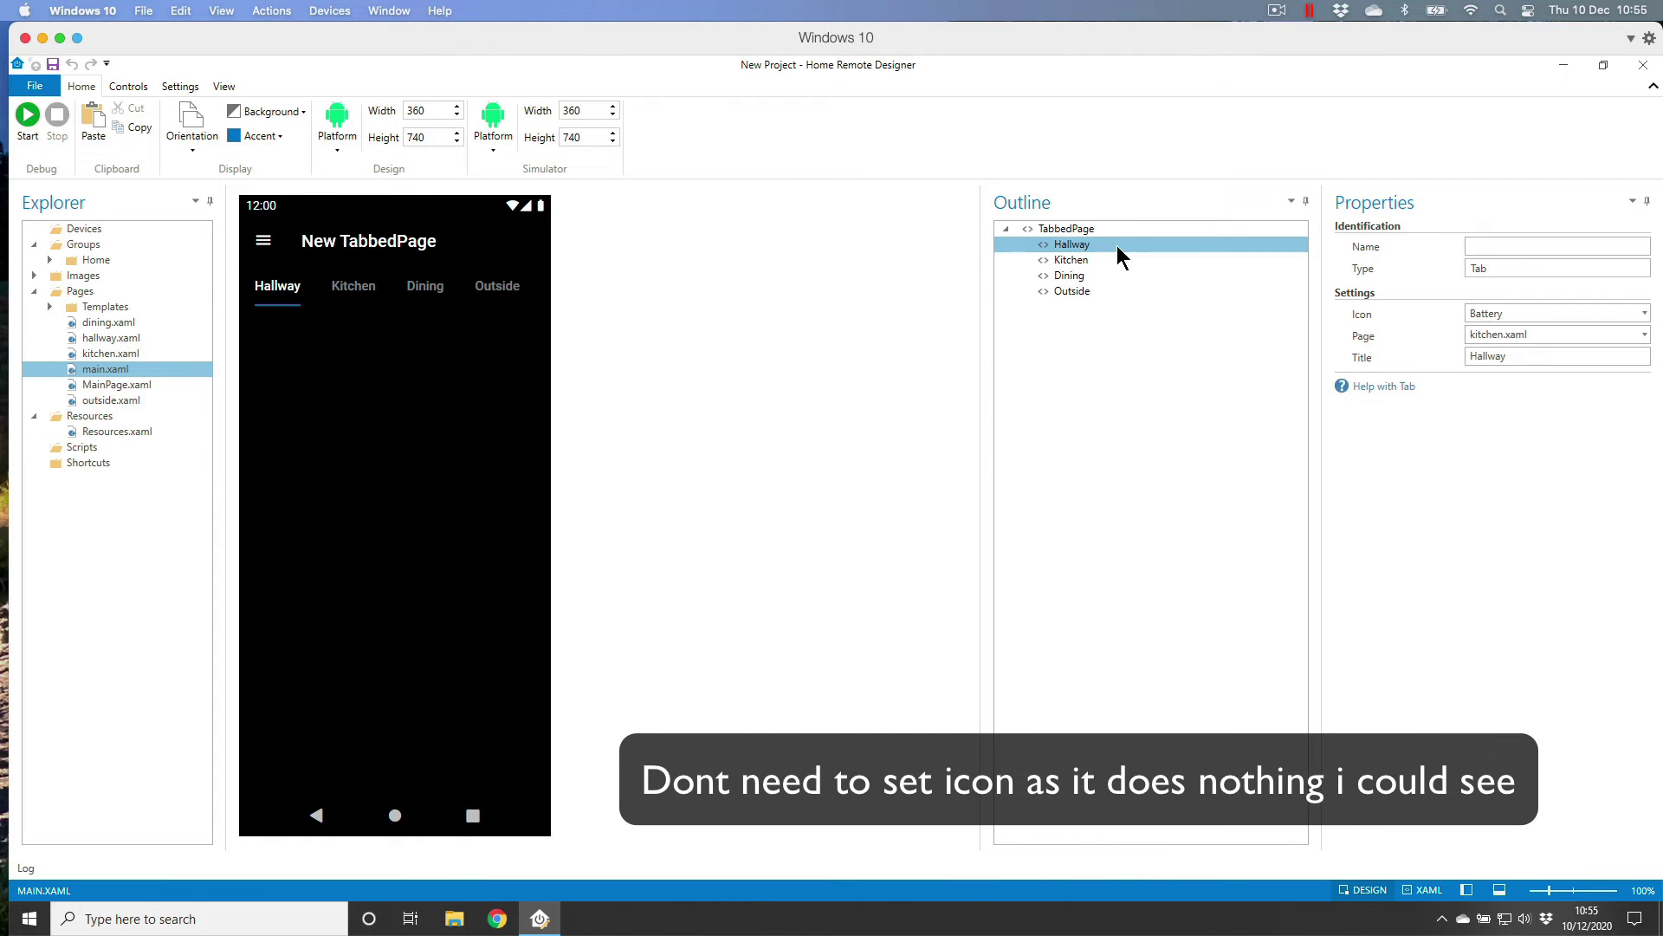
double_click(1504, 340)
text(hallway)
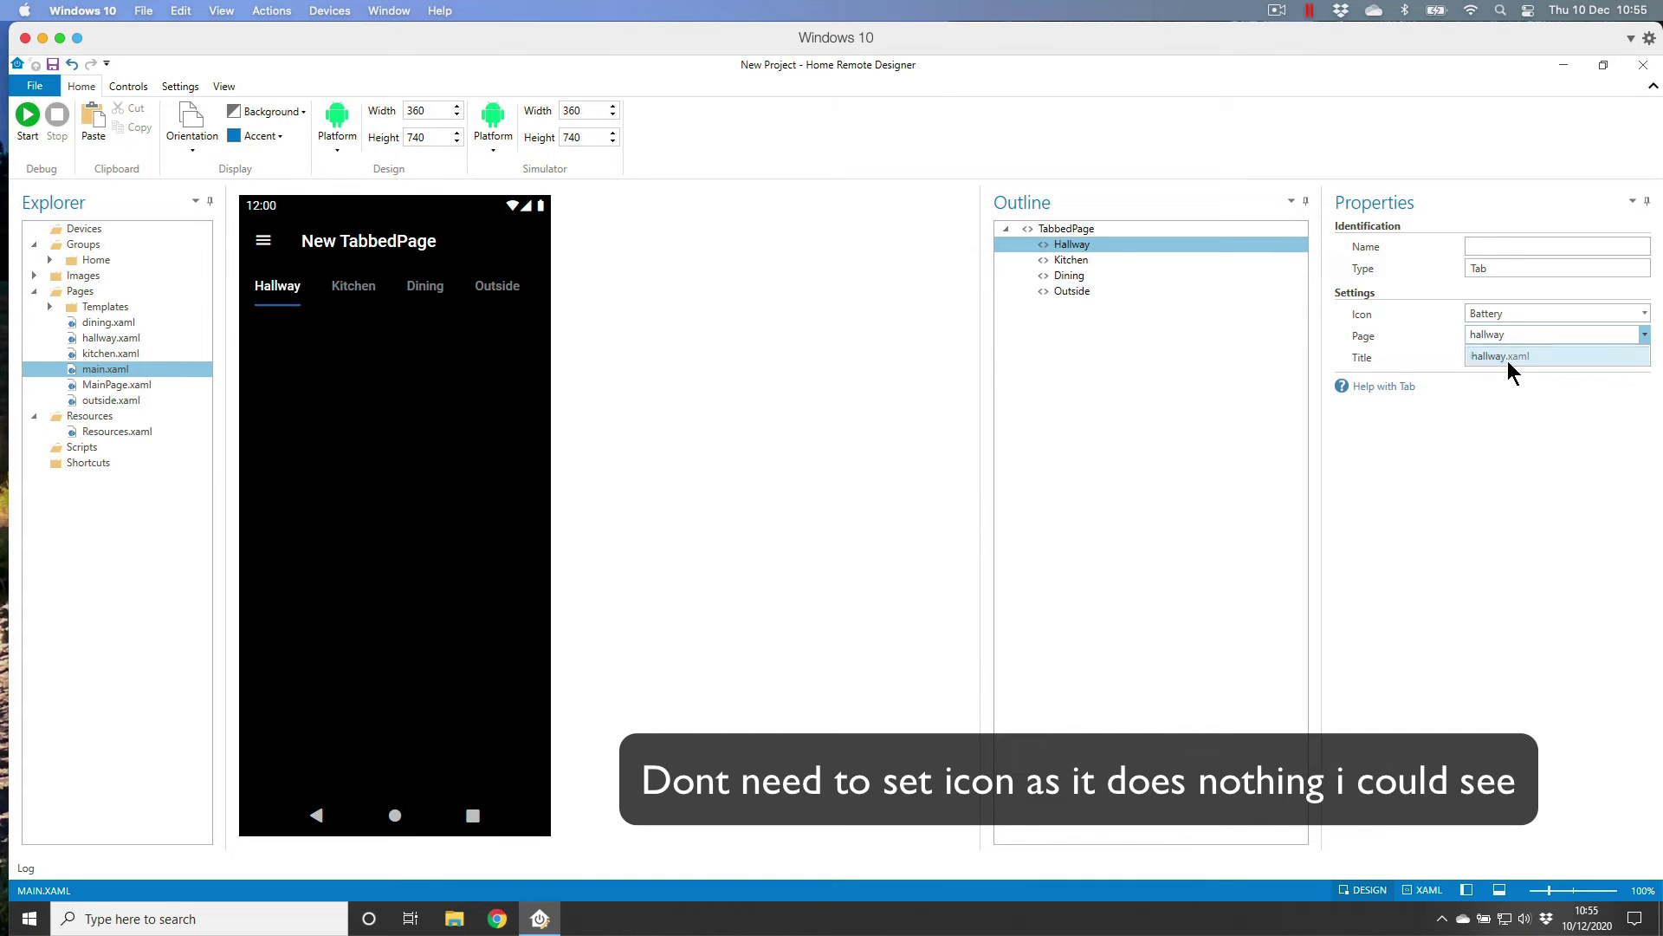
click(1507, 360)
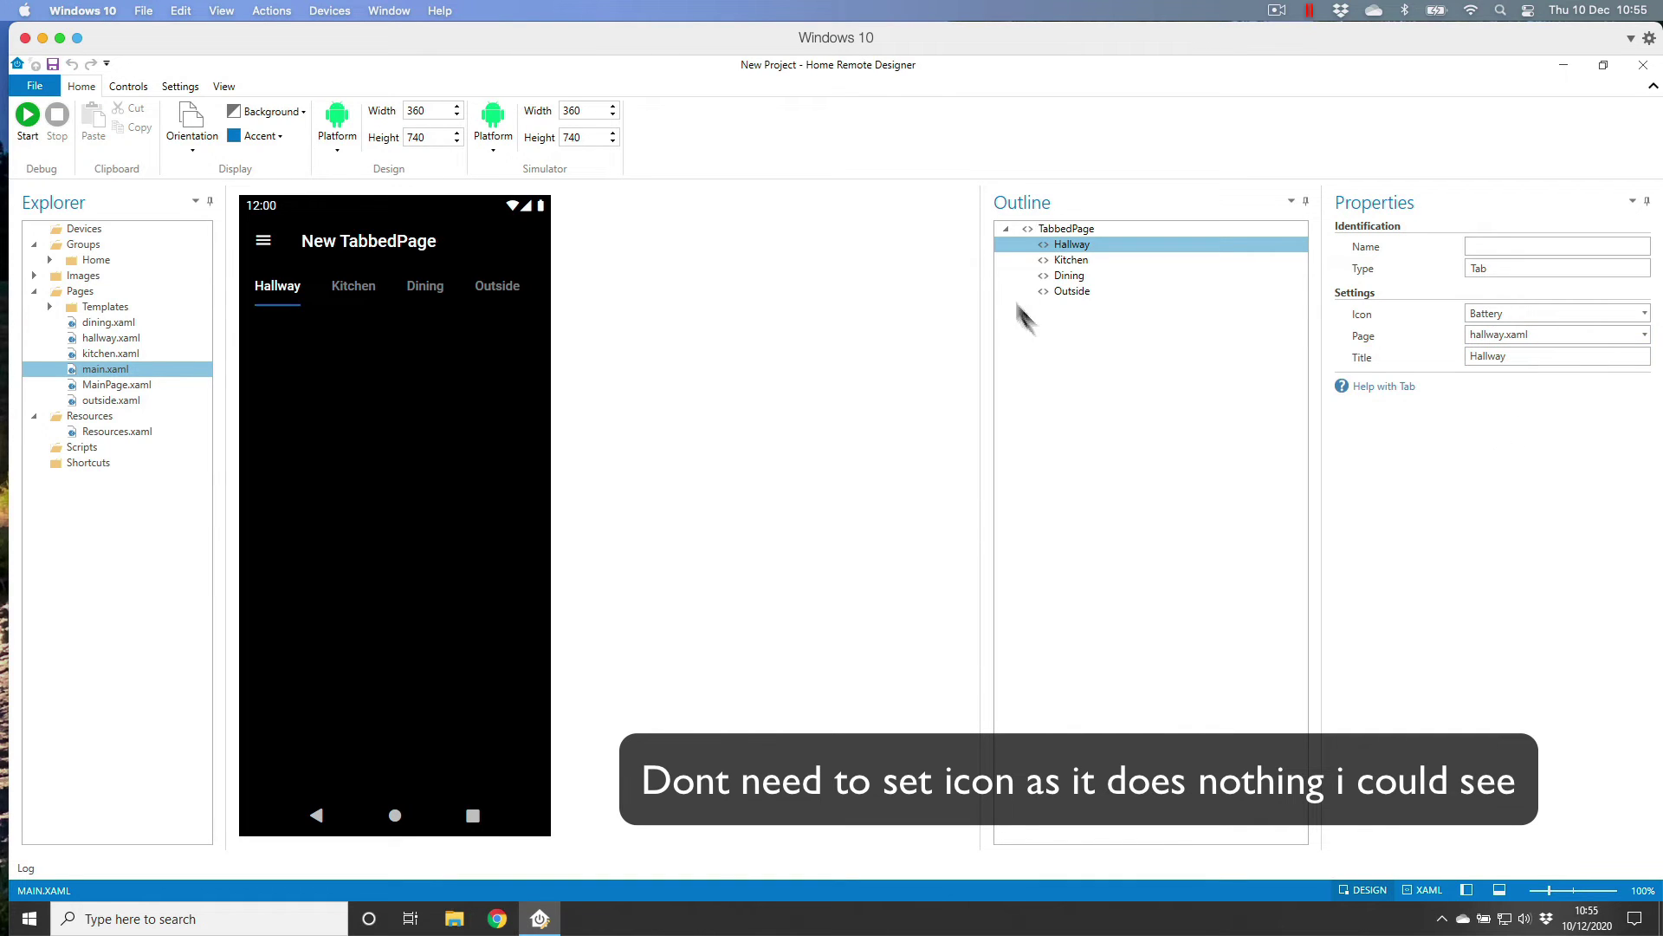
Assign kitchen.xaml as the Kitchen tab's page and set its icon to Antenna
click(1079, 262)
click(1487, 340)
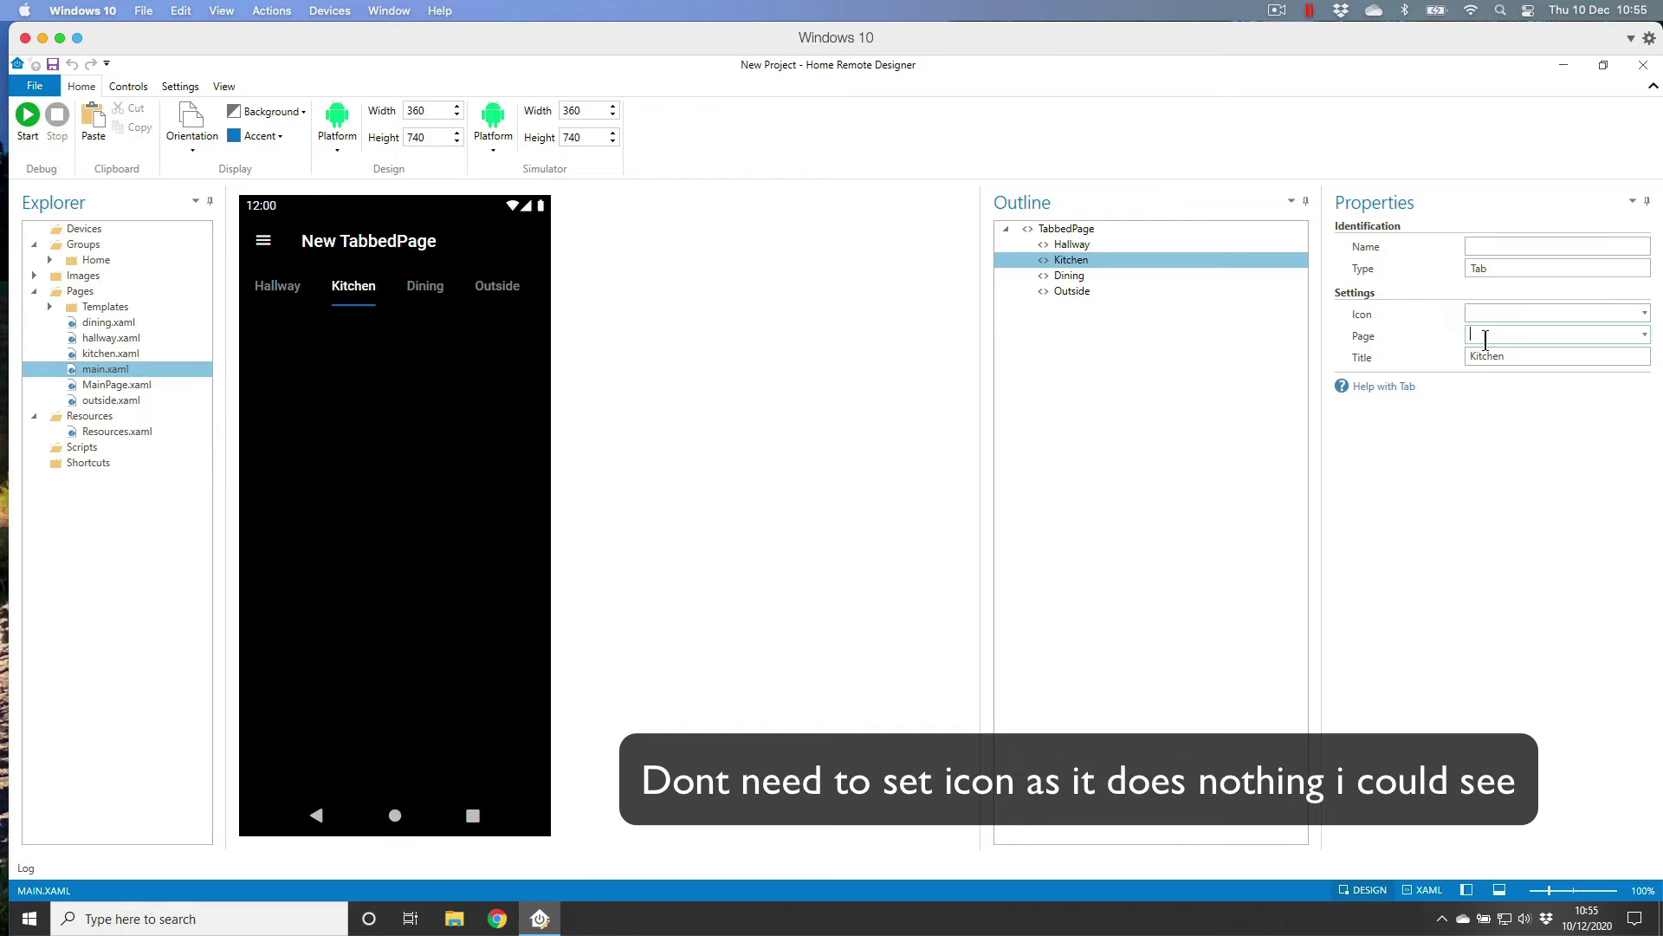
text(kitchen)
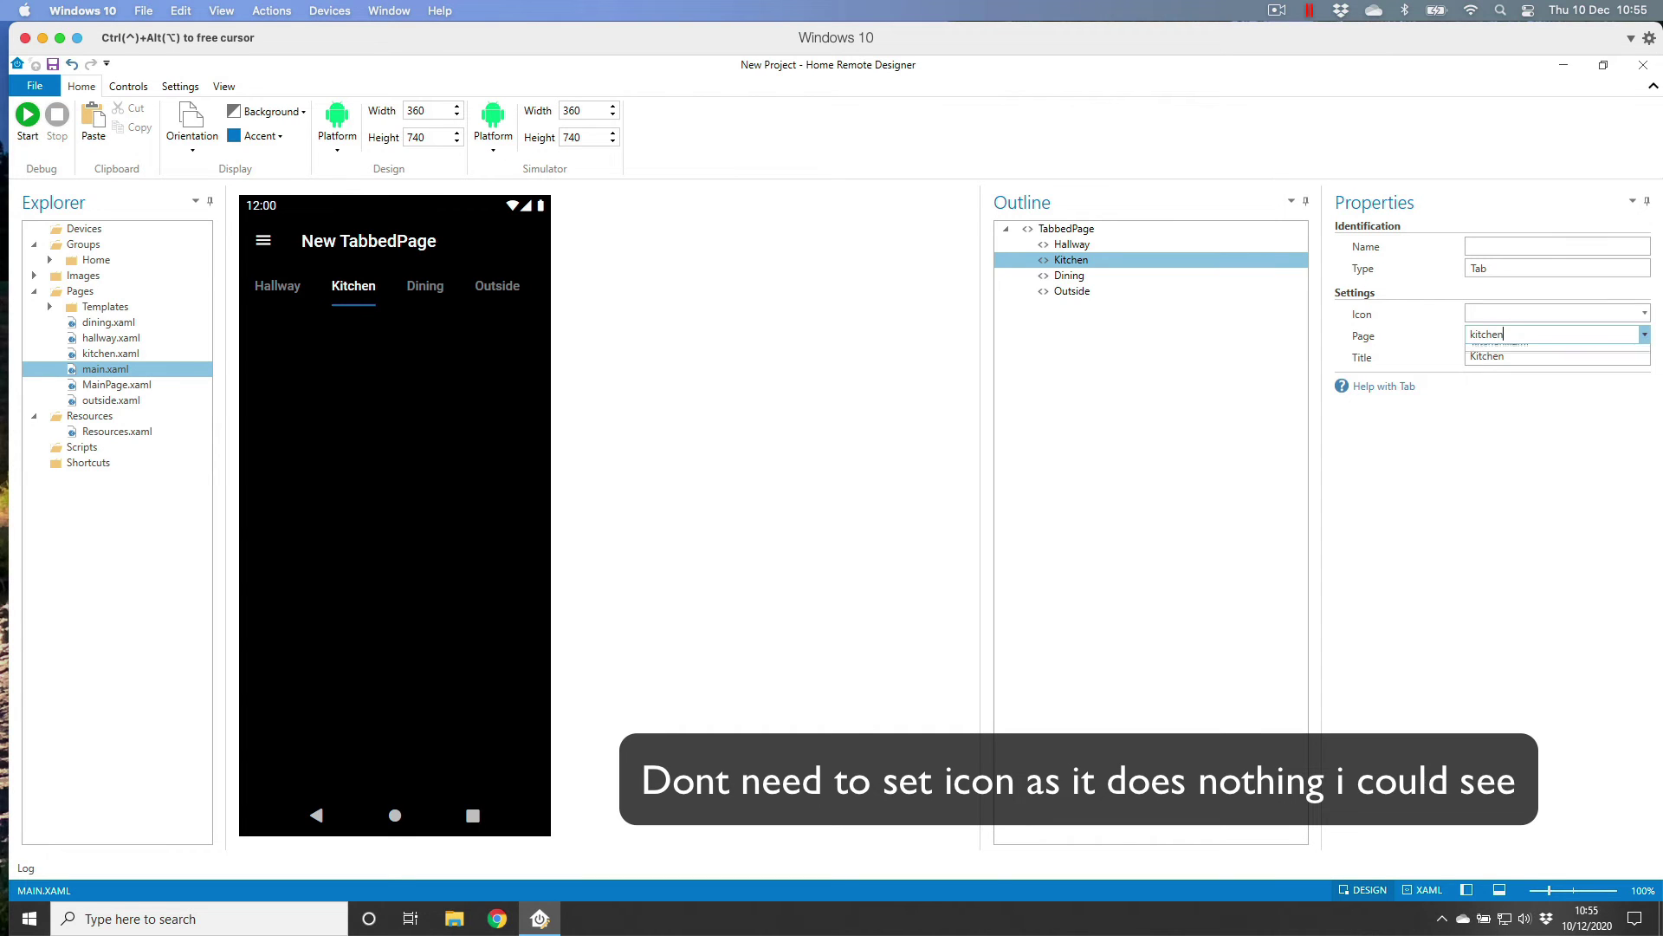
click(1476, 357)
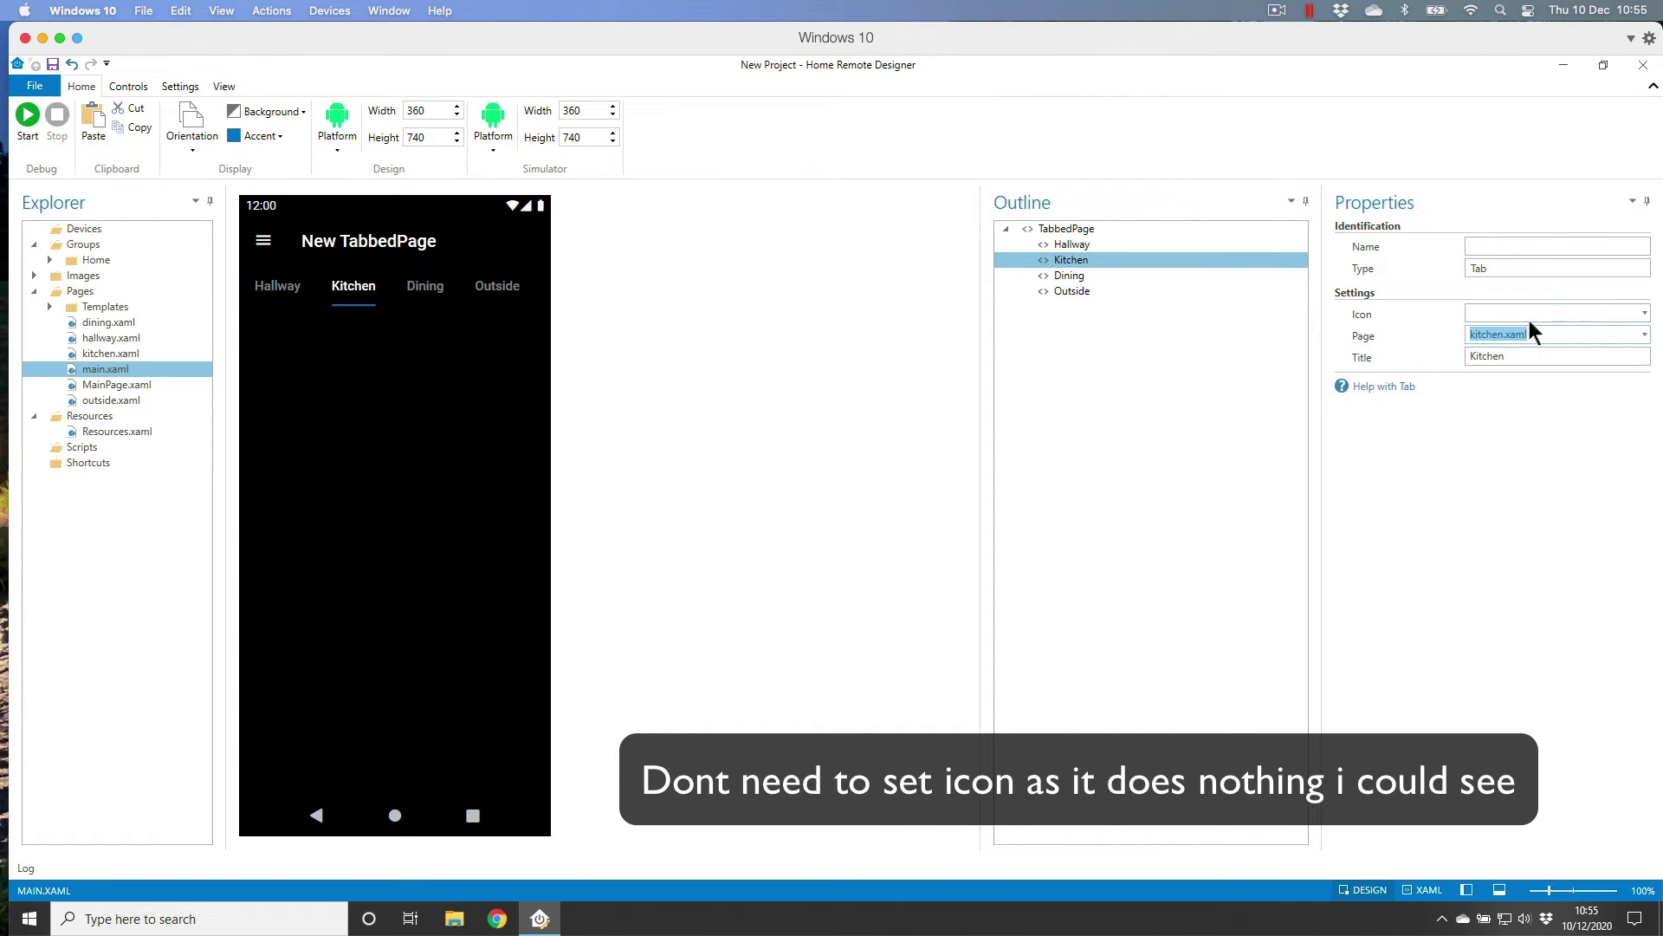
click(1644, 313)
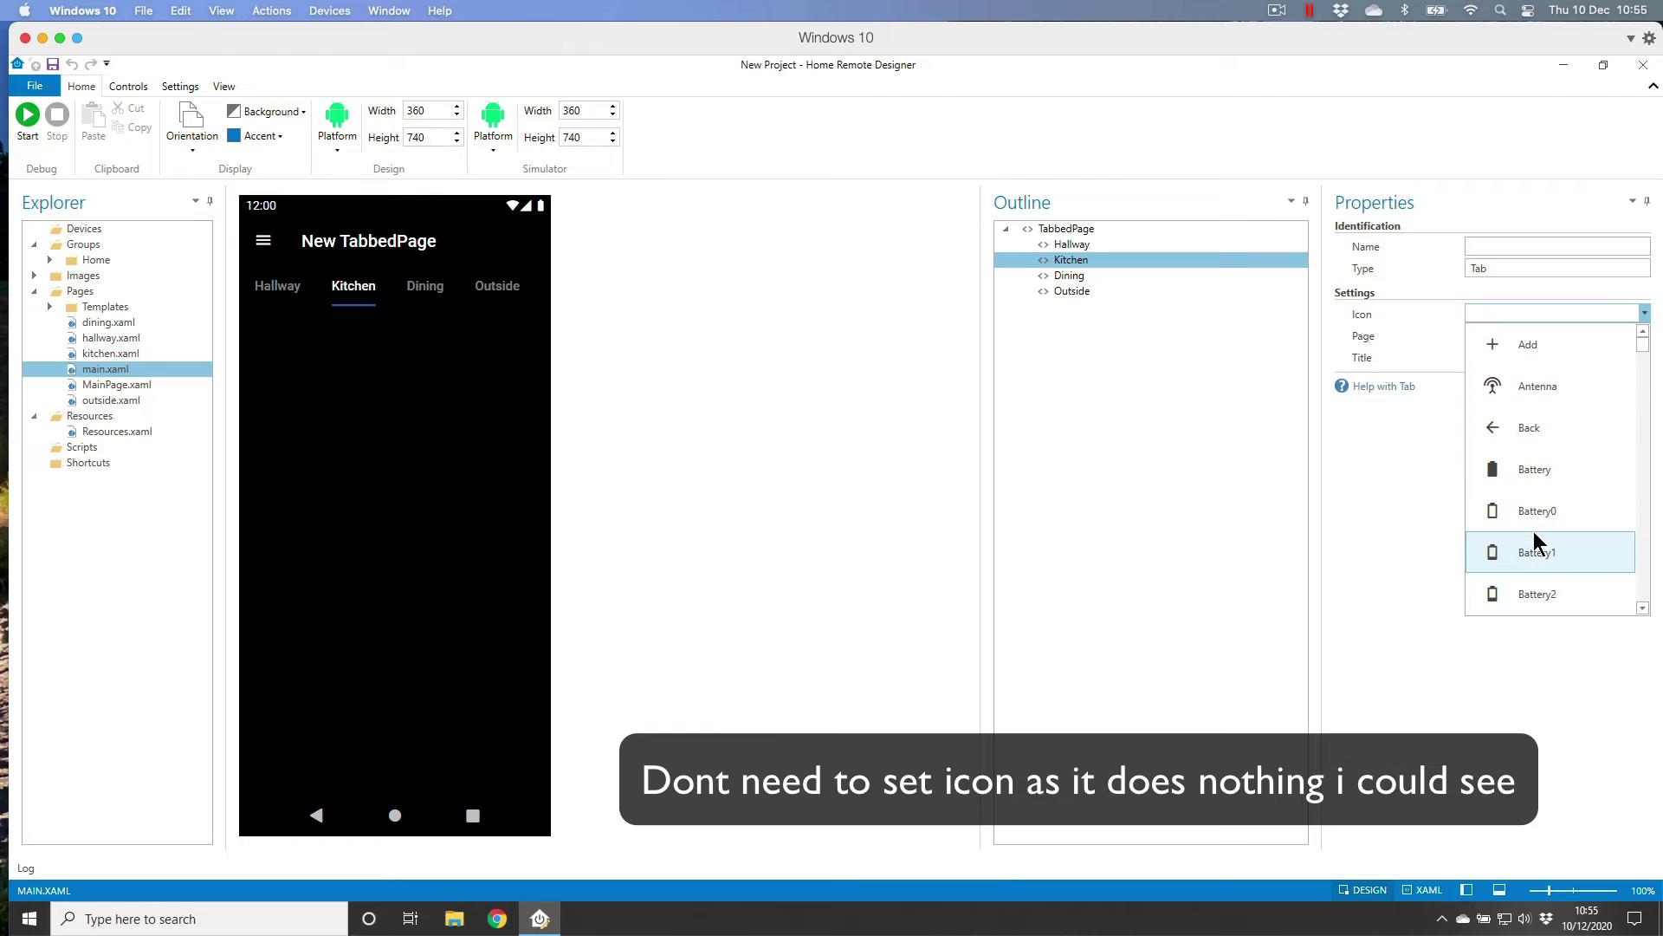
click(1522, 387)
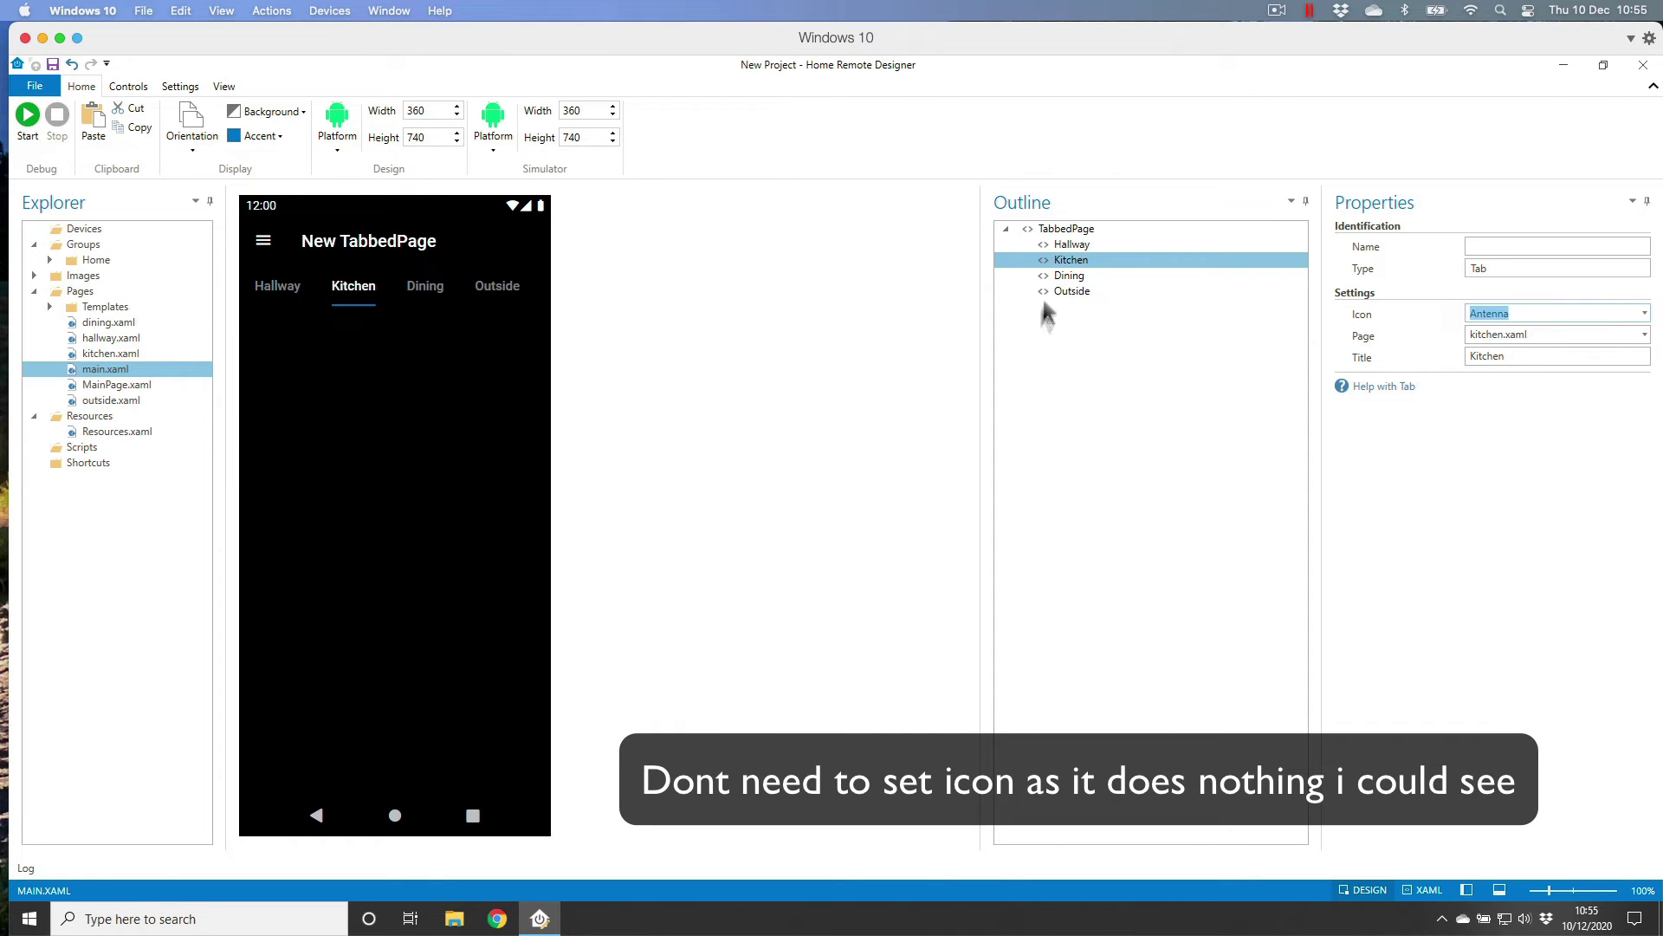
Assign dining.xaml as the Dining tab's page and set its icon to Sun
click(1067, 277)
click(1478, 334)
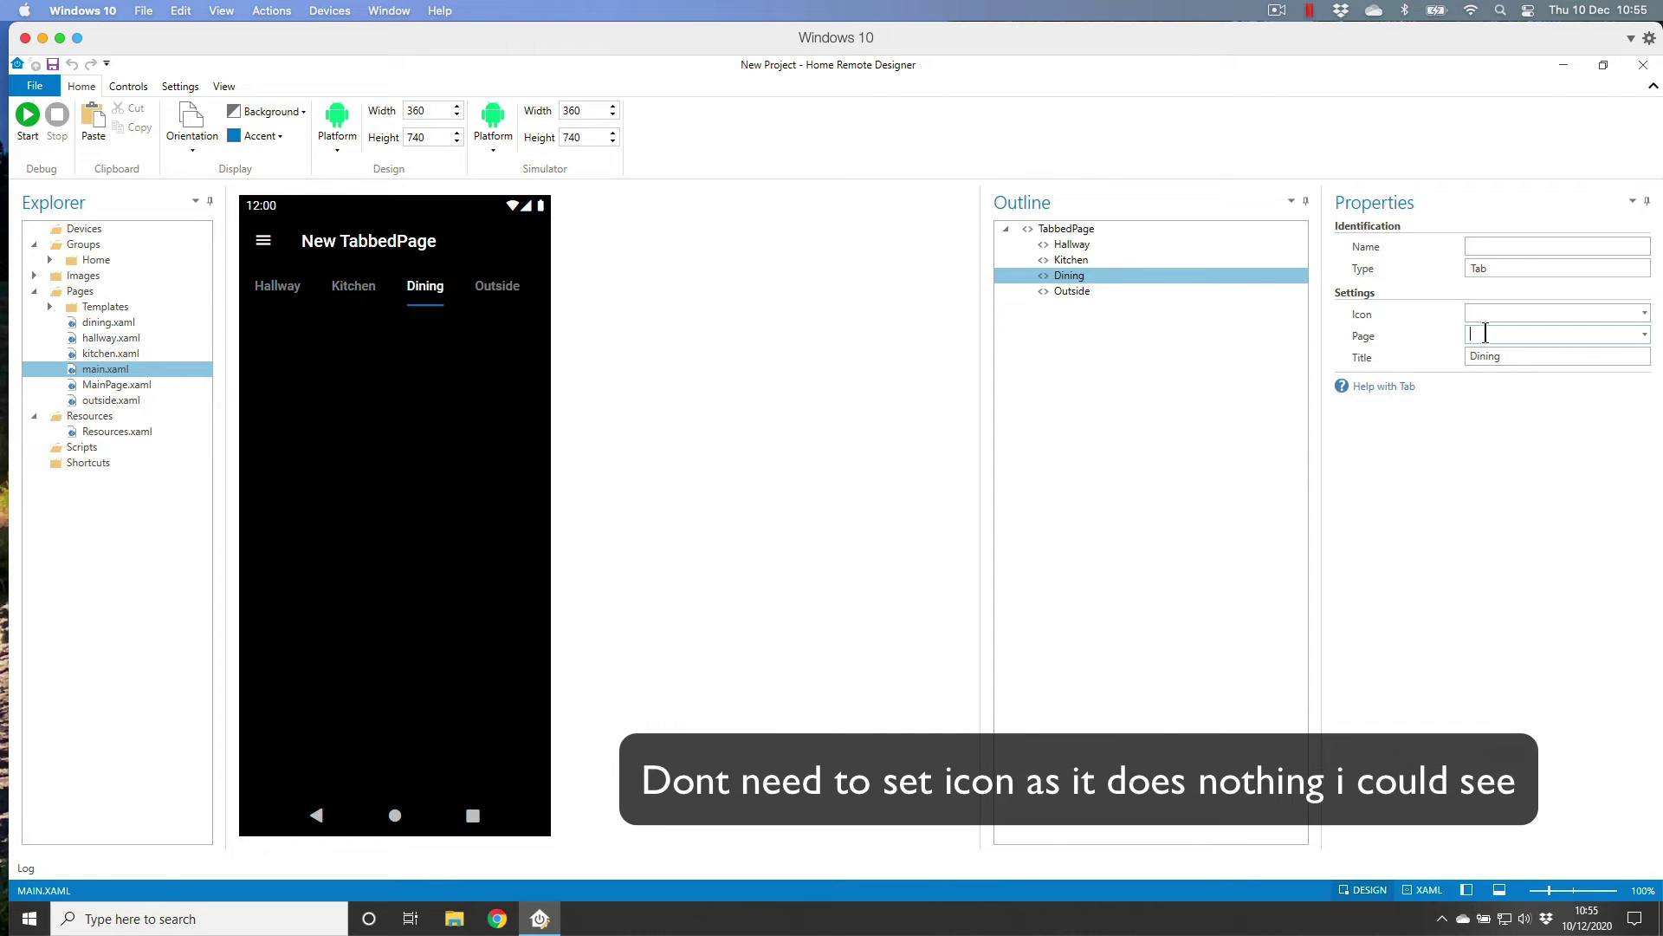
text(dining.xaml)
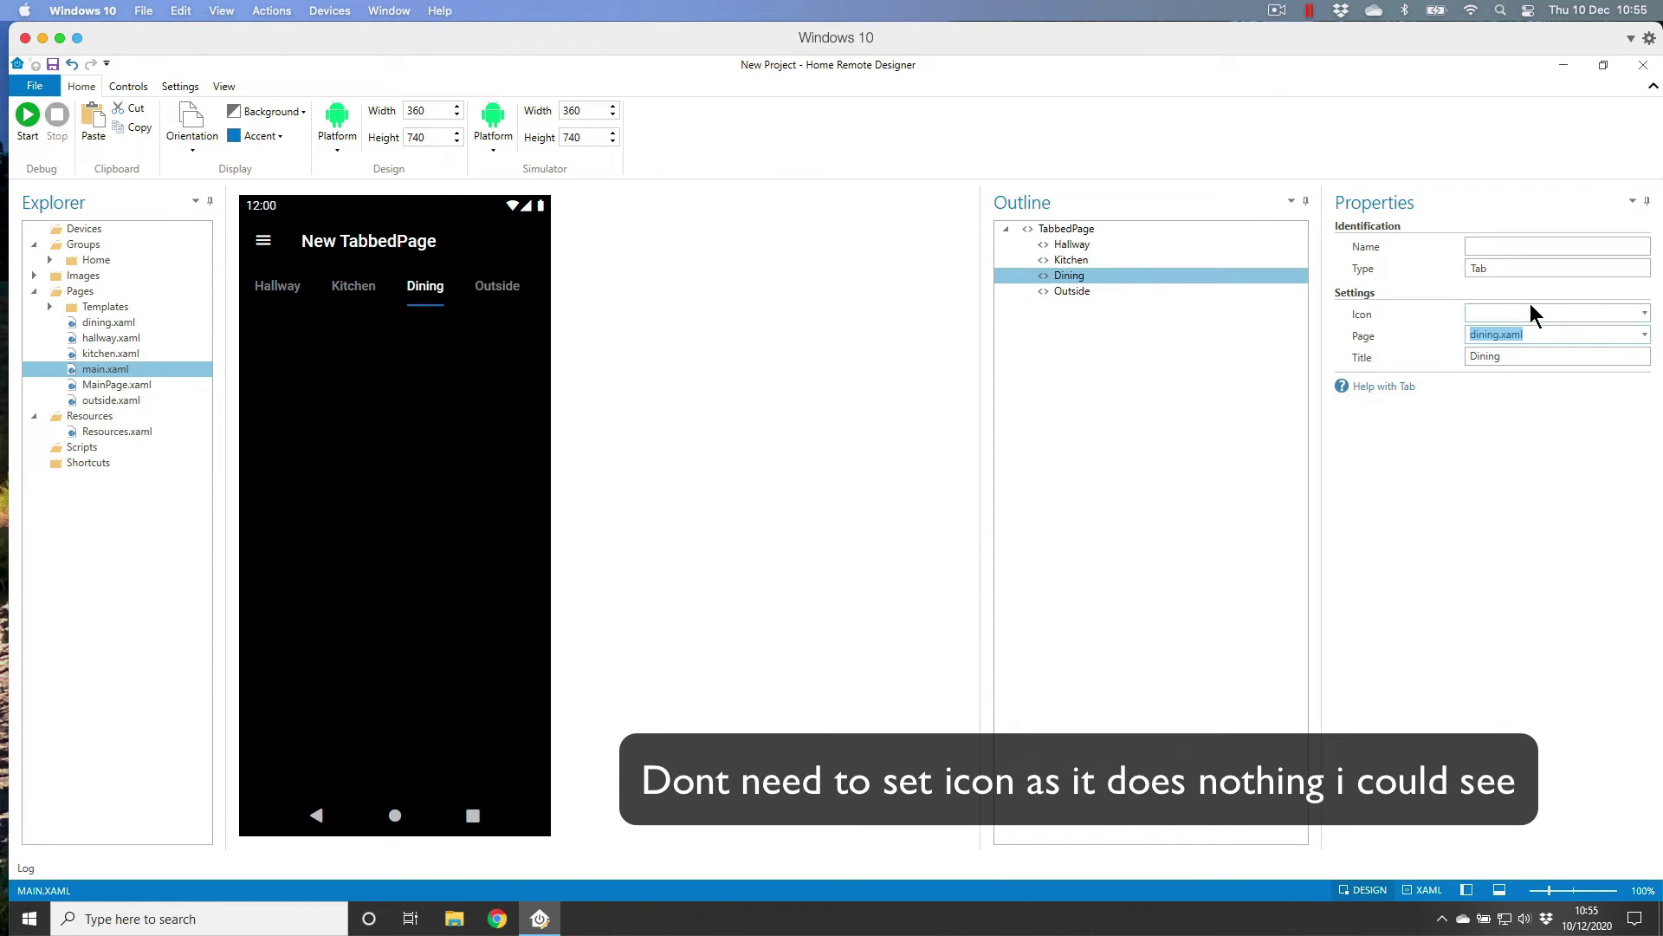
click(1530, 308)
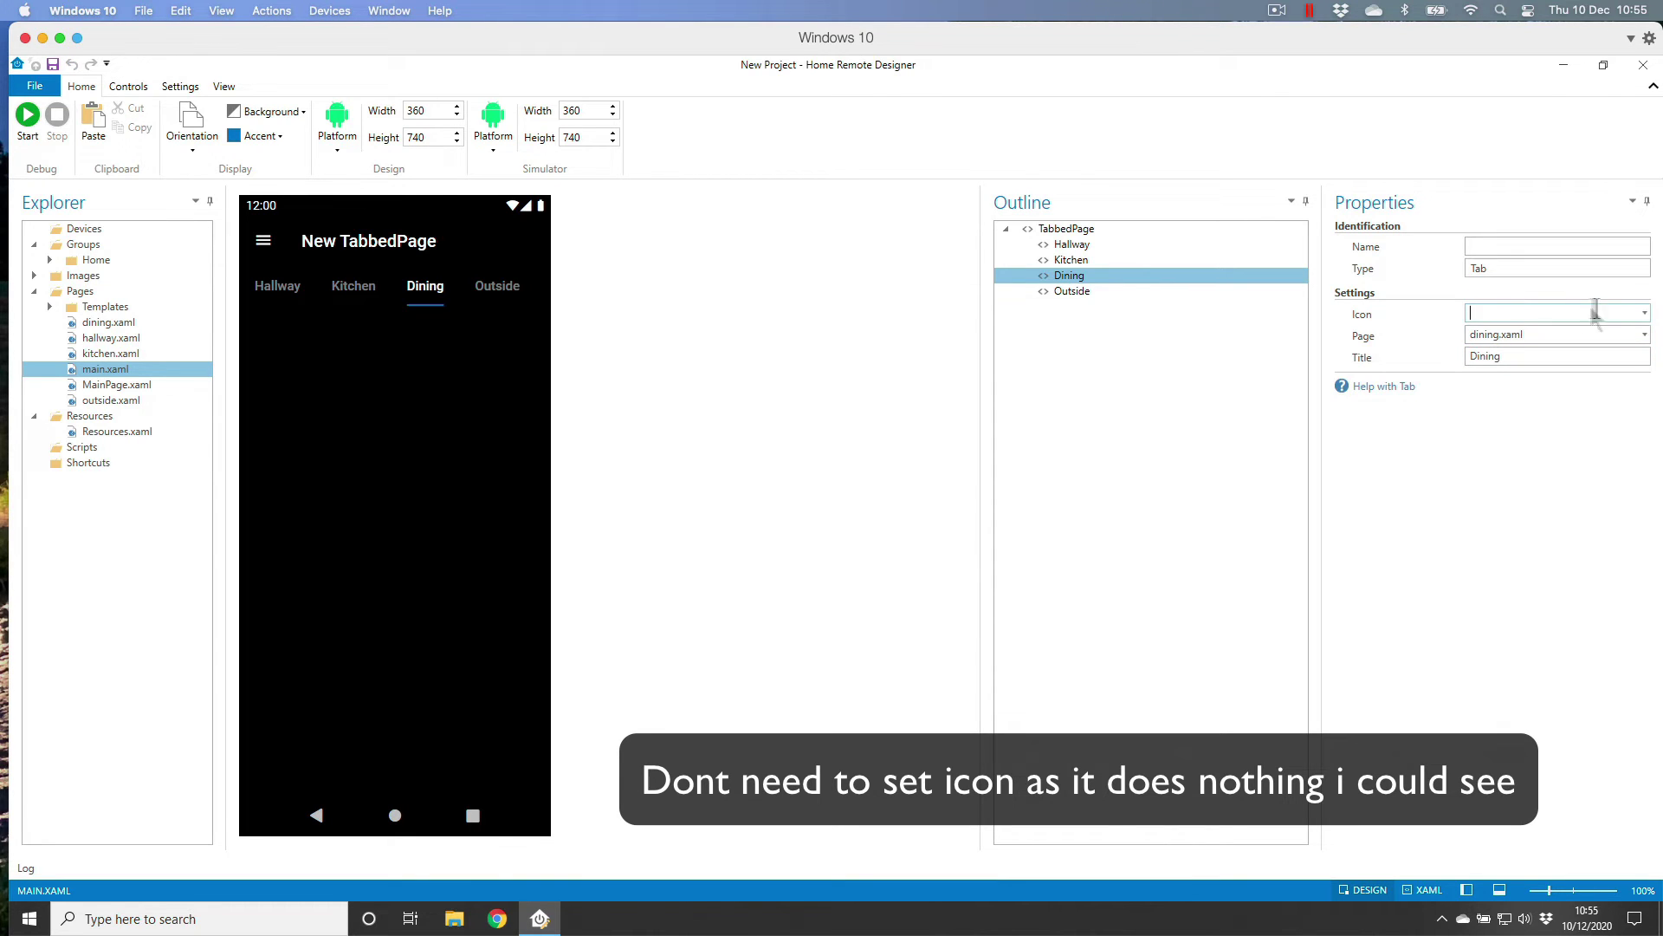
click(1644, 313)
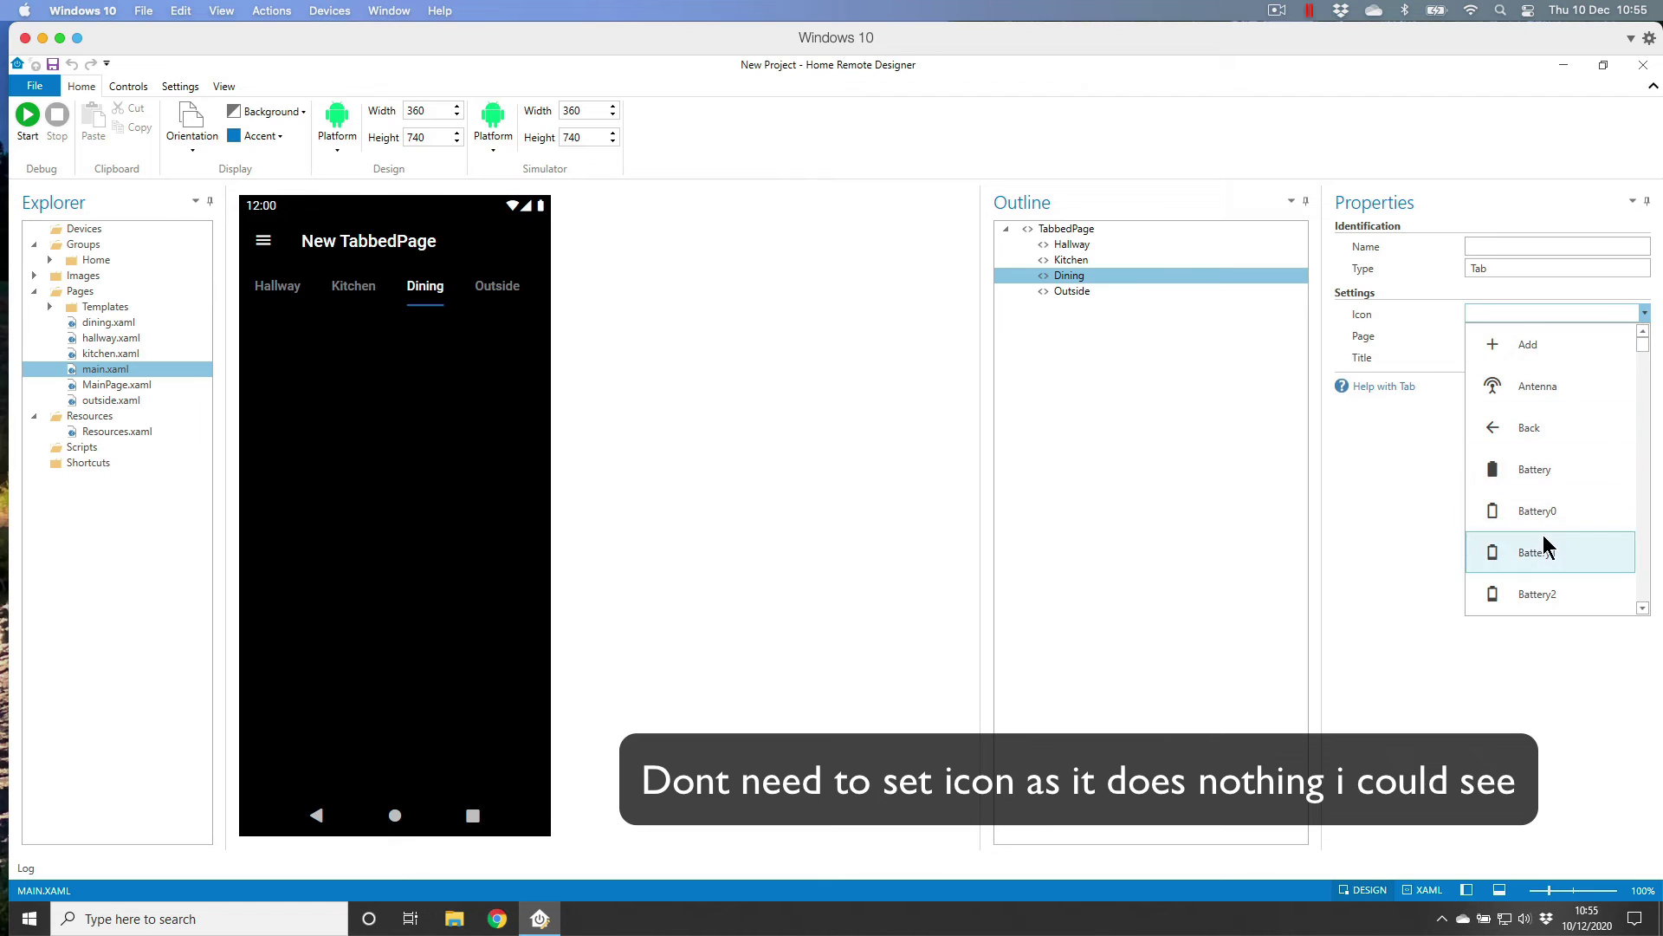
scroll(1549, 545, down, 5)
click(1526, 427)
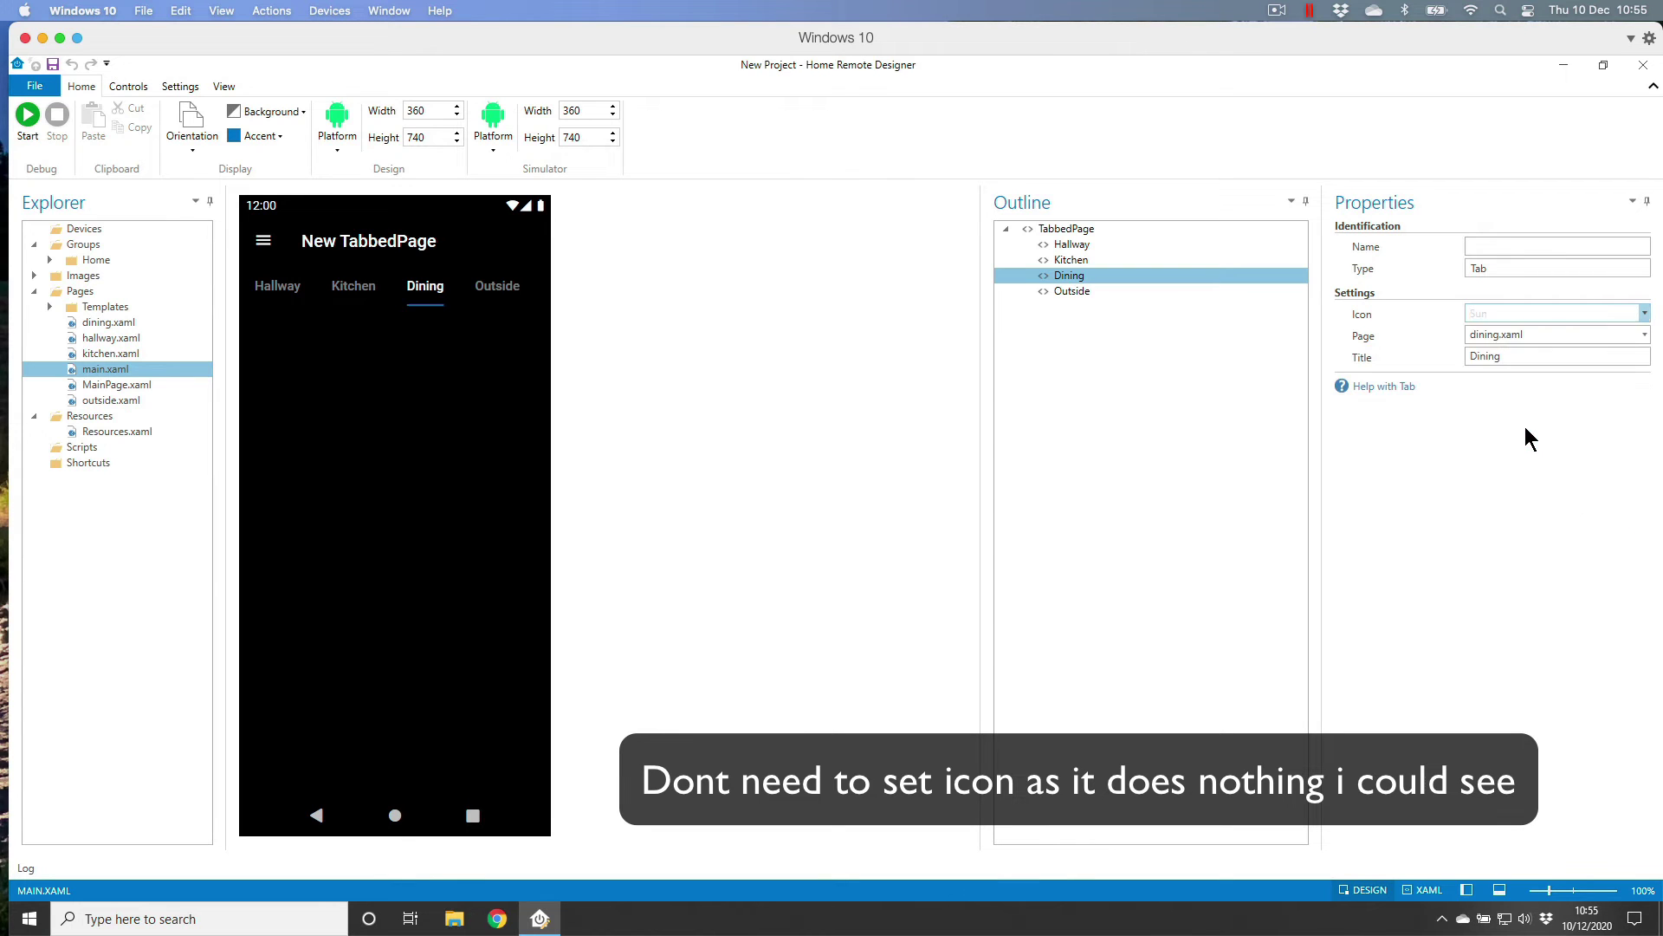
Assign outside.xaml as the Outside tab's page and set its icon to Music
click(1095, 290)
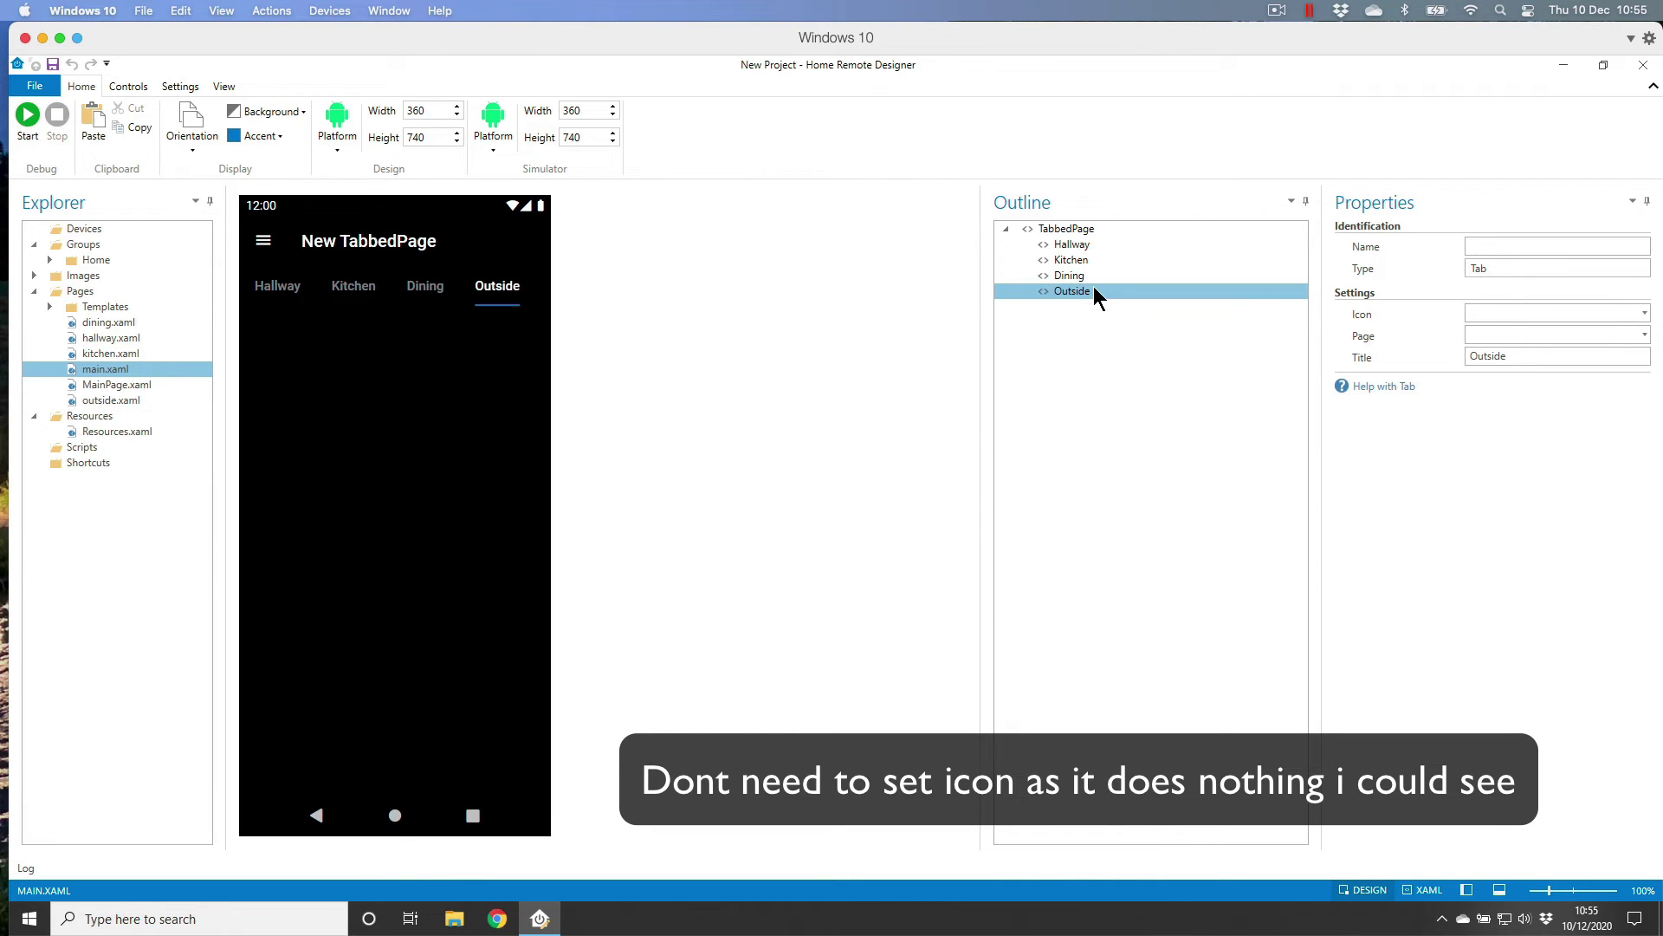
click(1502, 336)
text(out)
text(side)
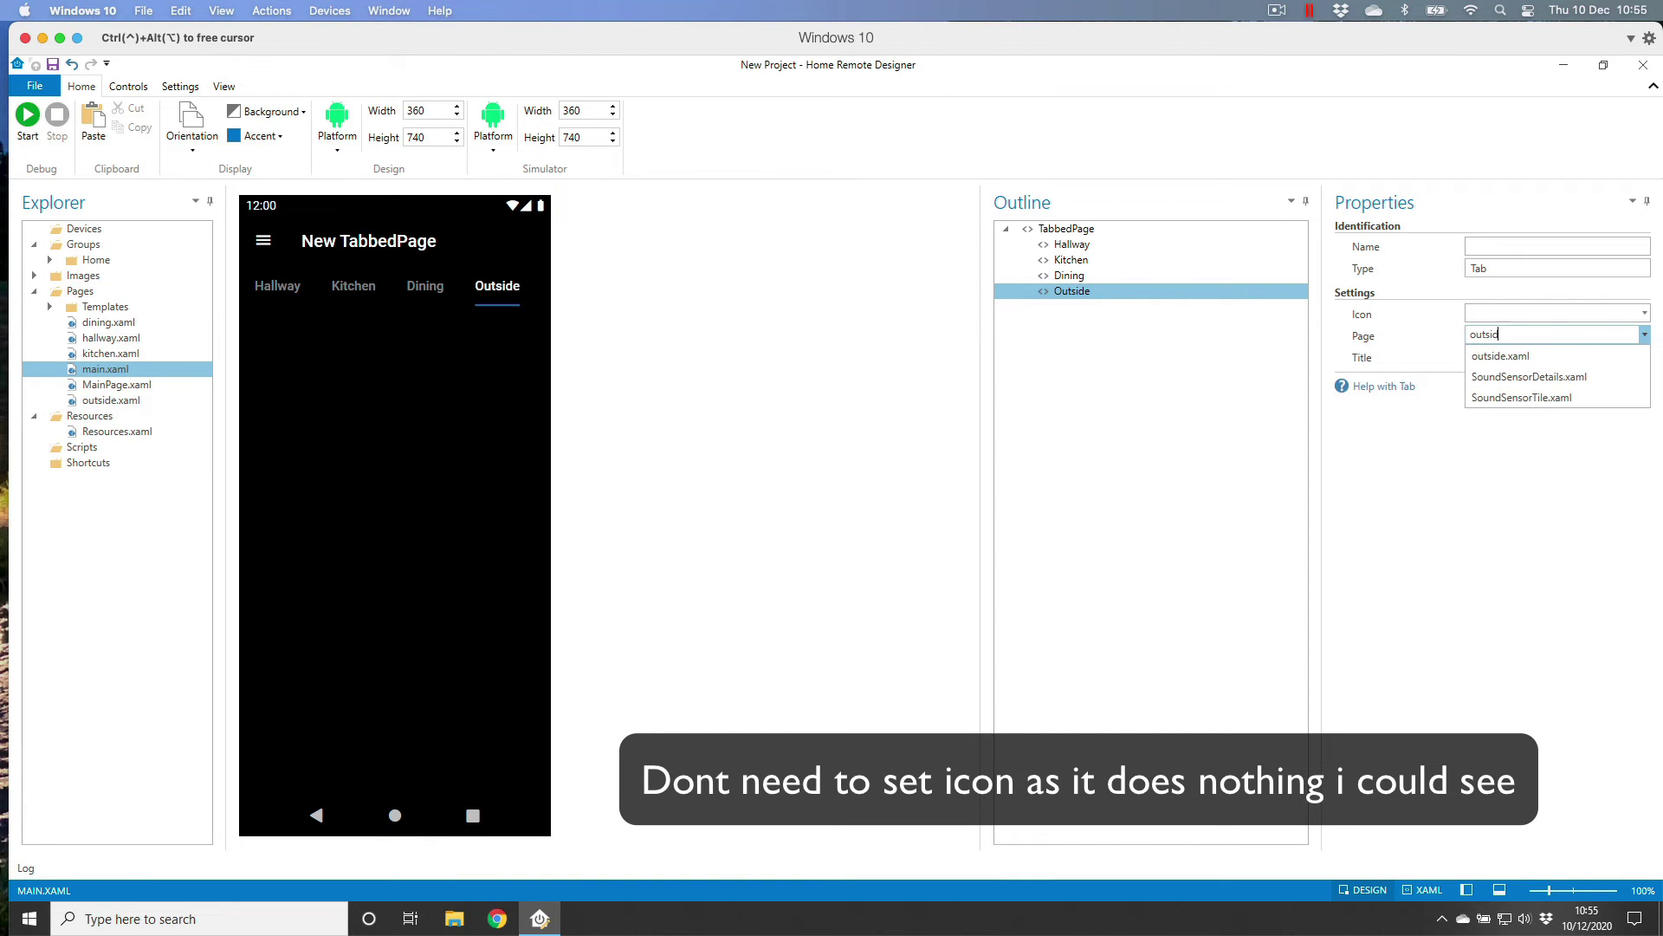
click(1507, 360)
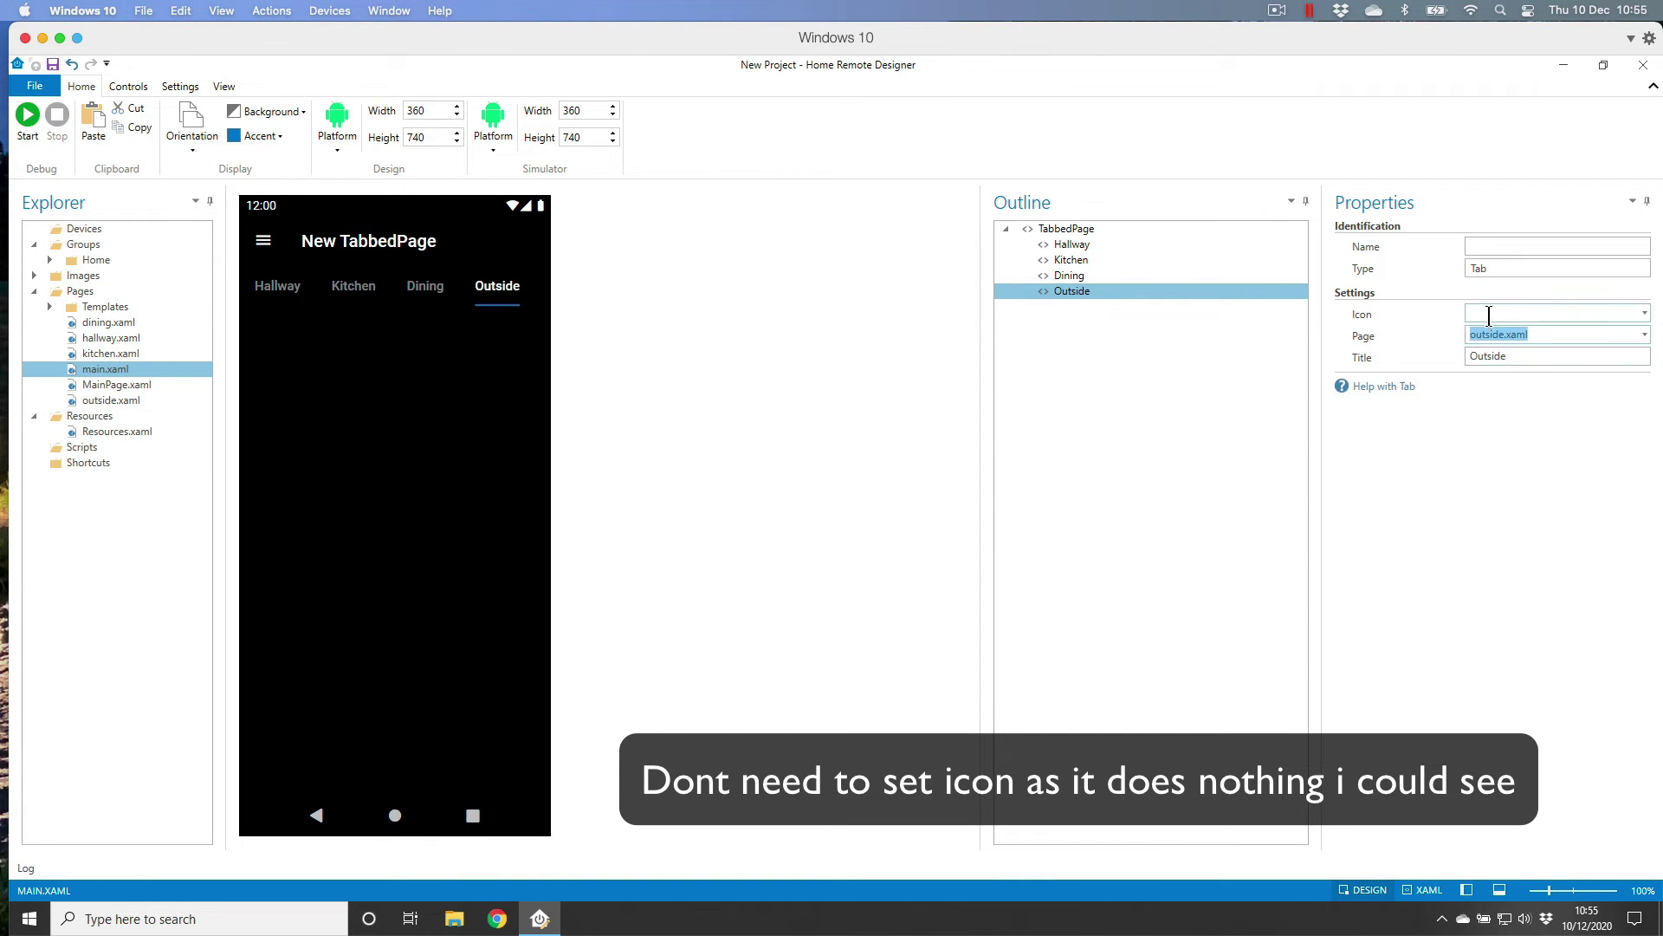
click(1644, 313)
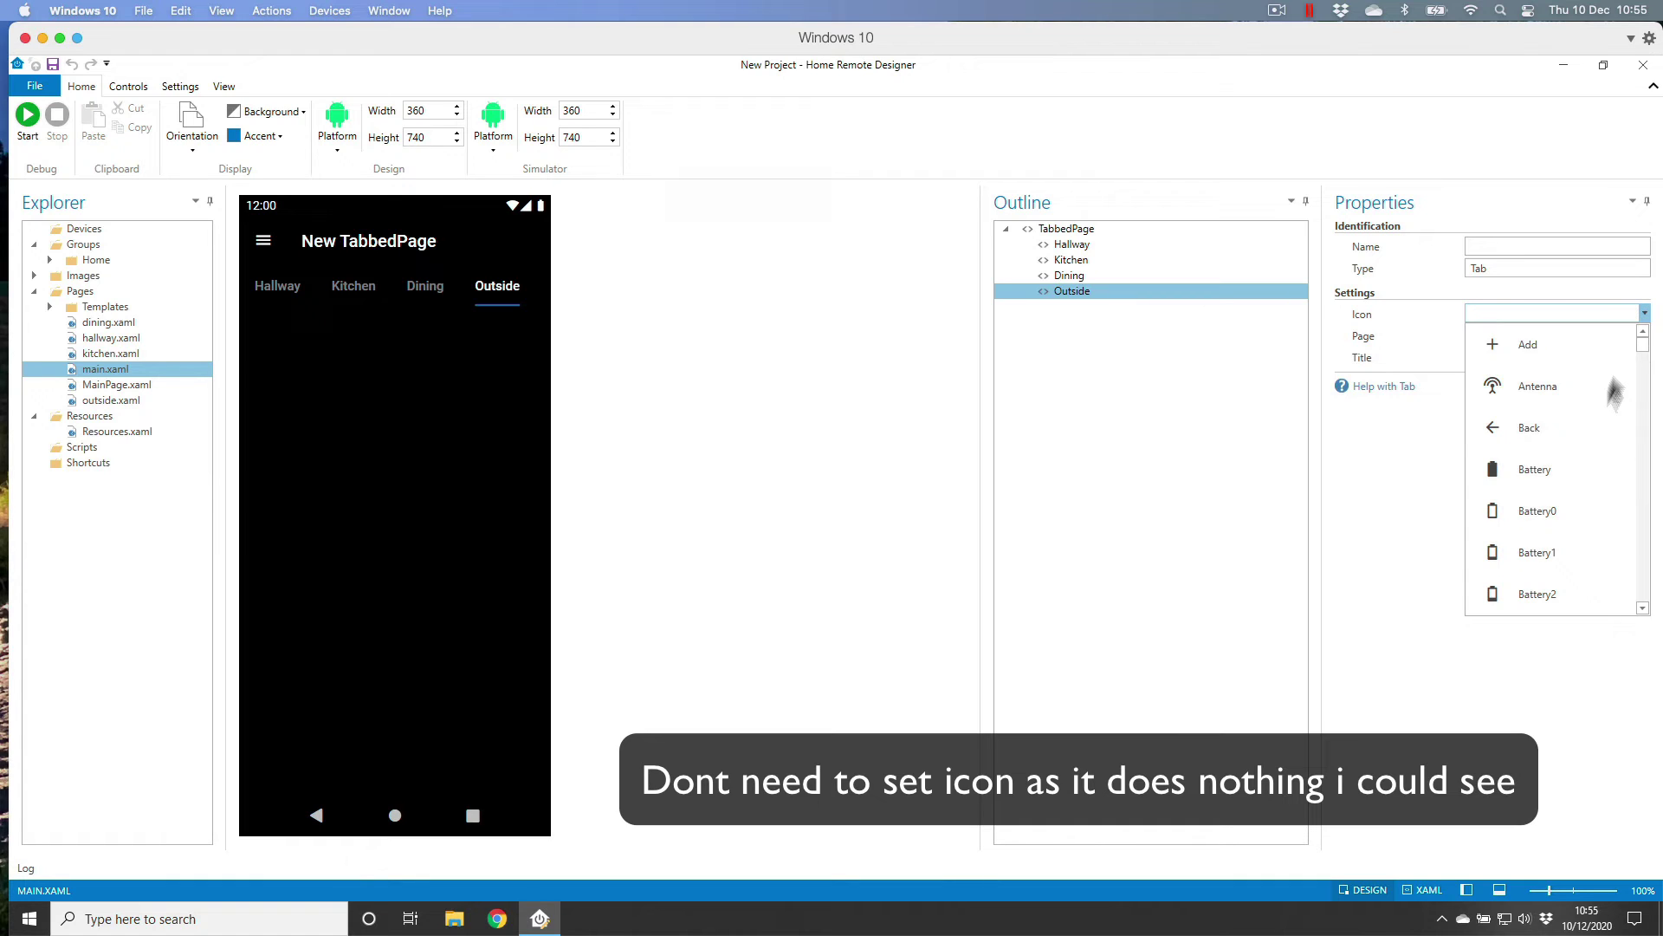
scroll(1551, 520, down, 10)
click(1551, 512)
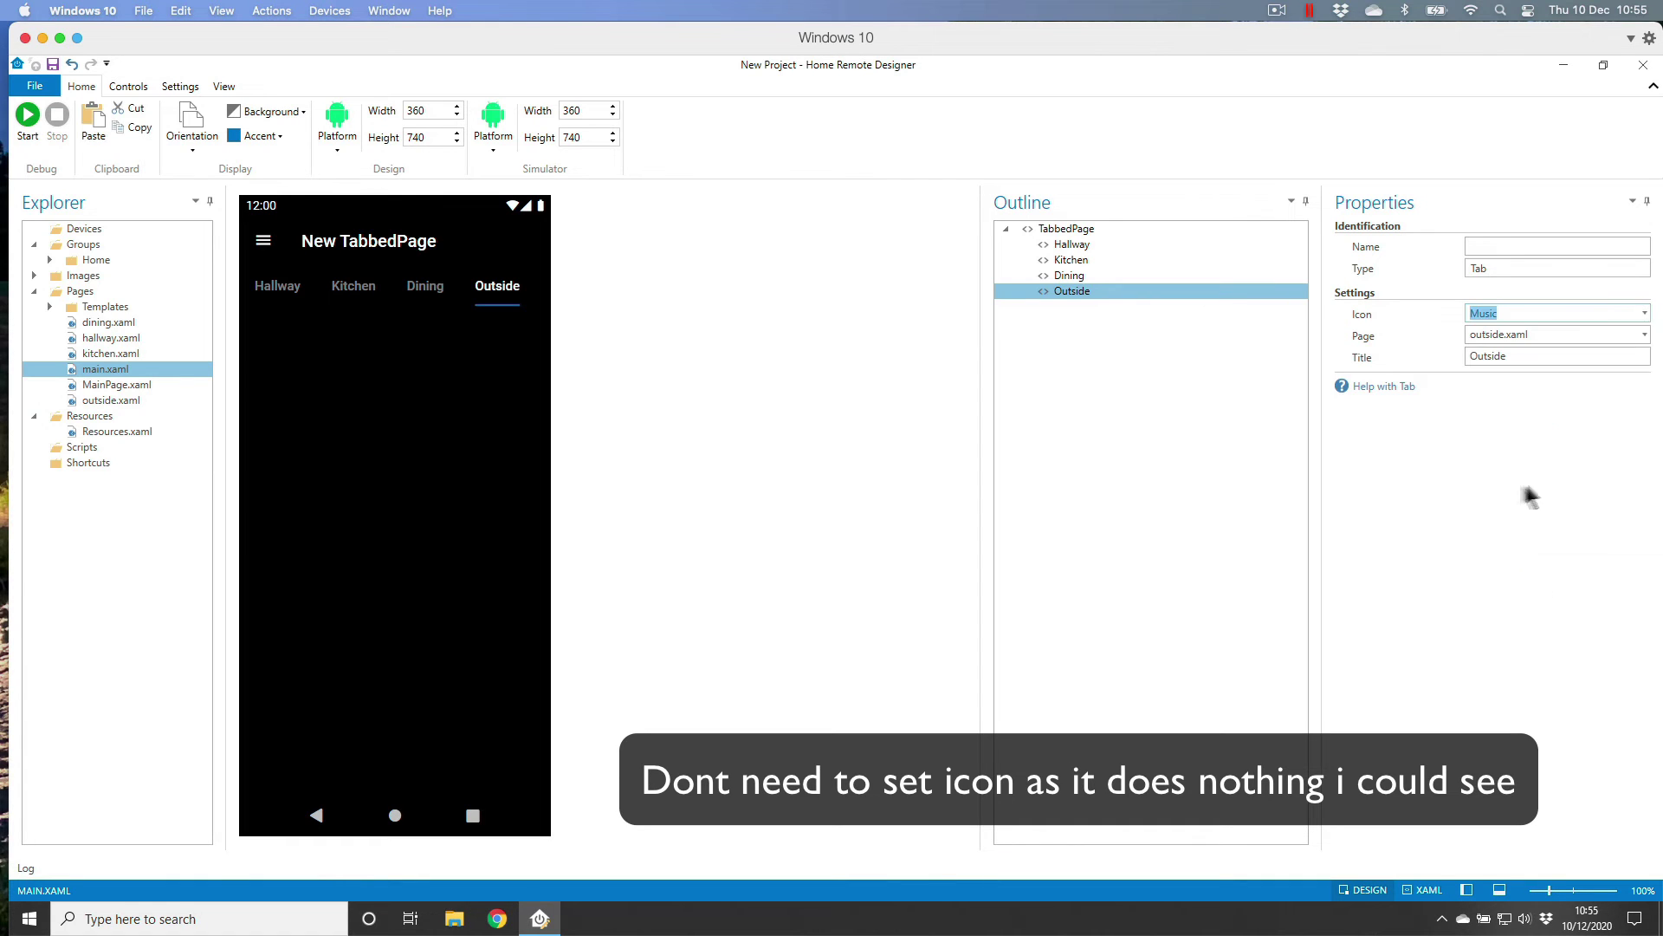
click(1529, 496)
Save the project as tabbedRemote in the homeRemote folder
click(50, 68)
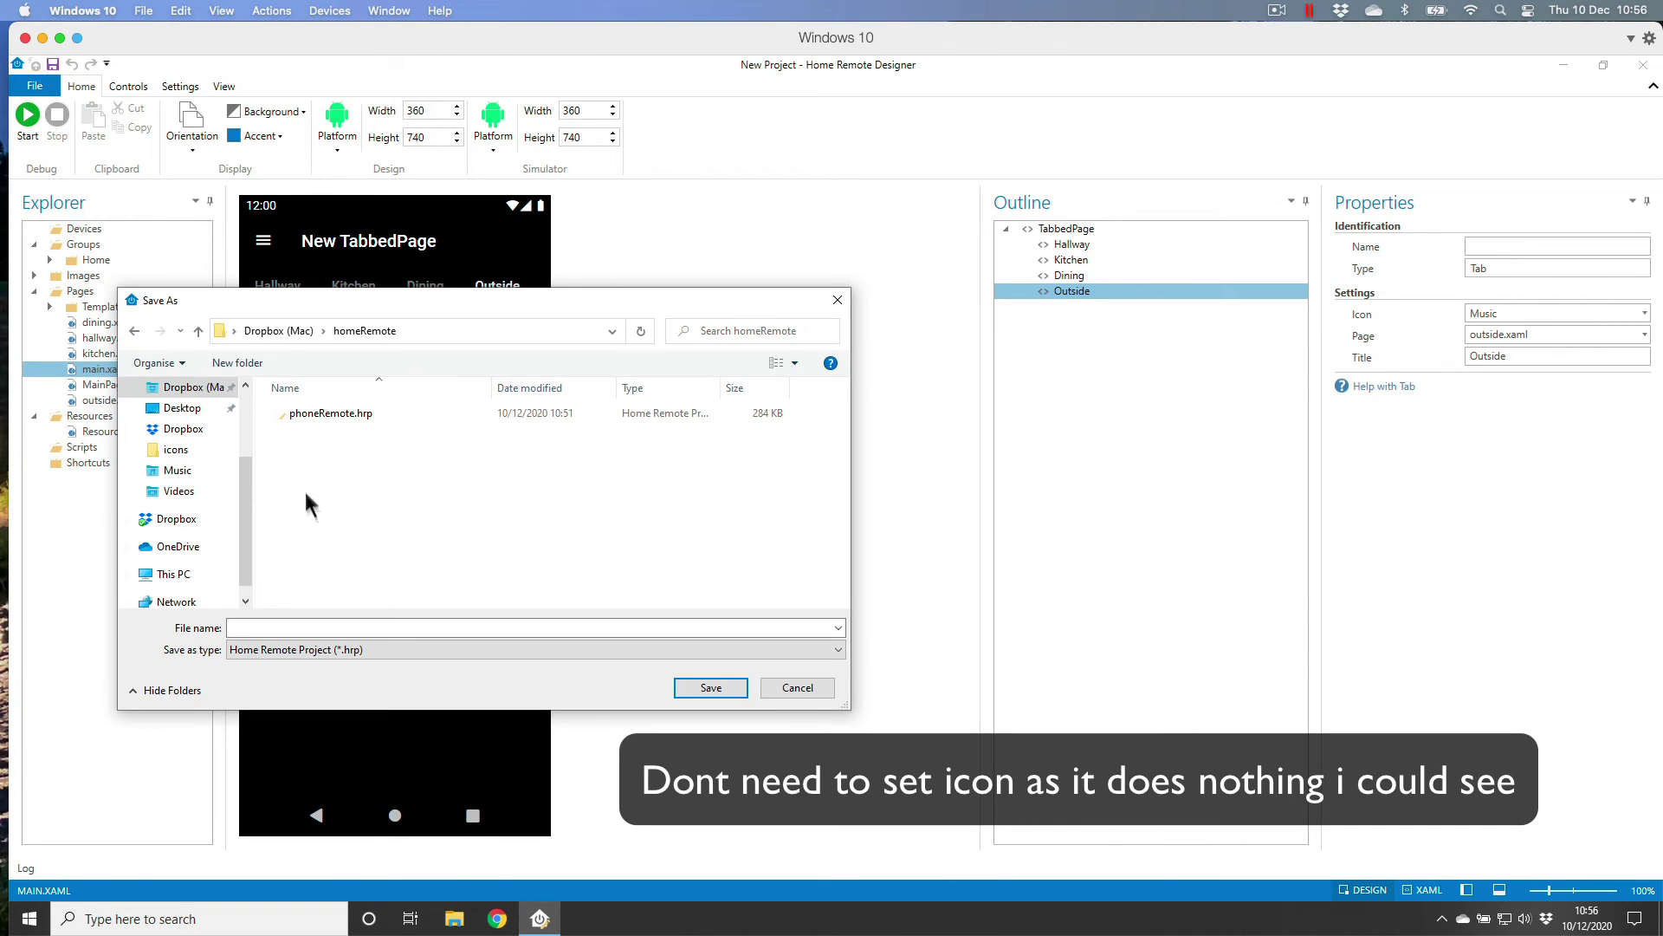
click(369, 630)
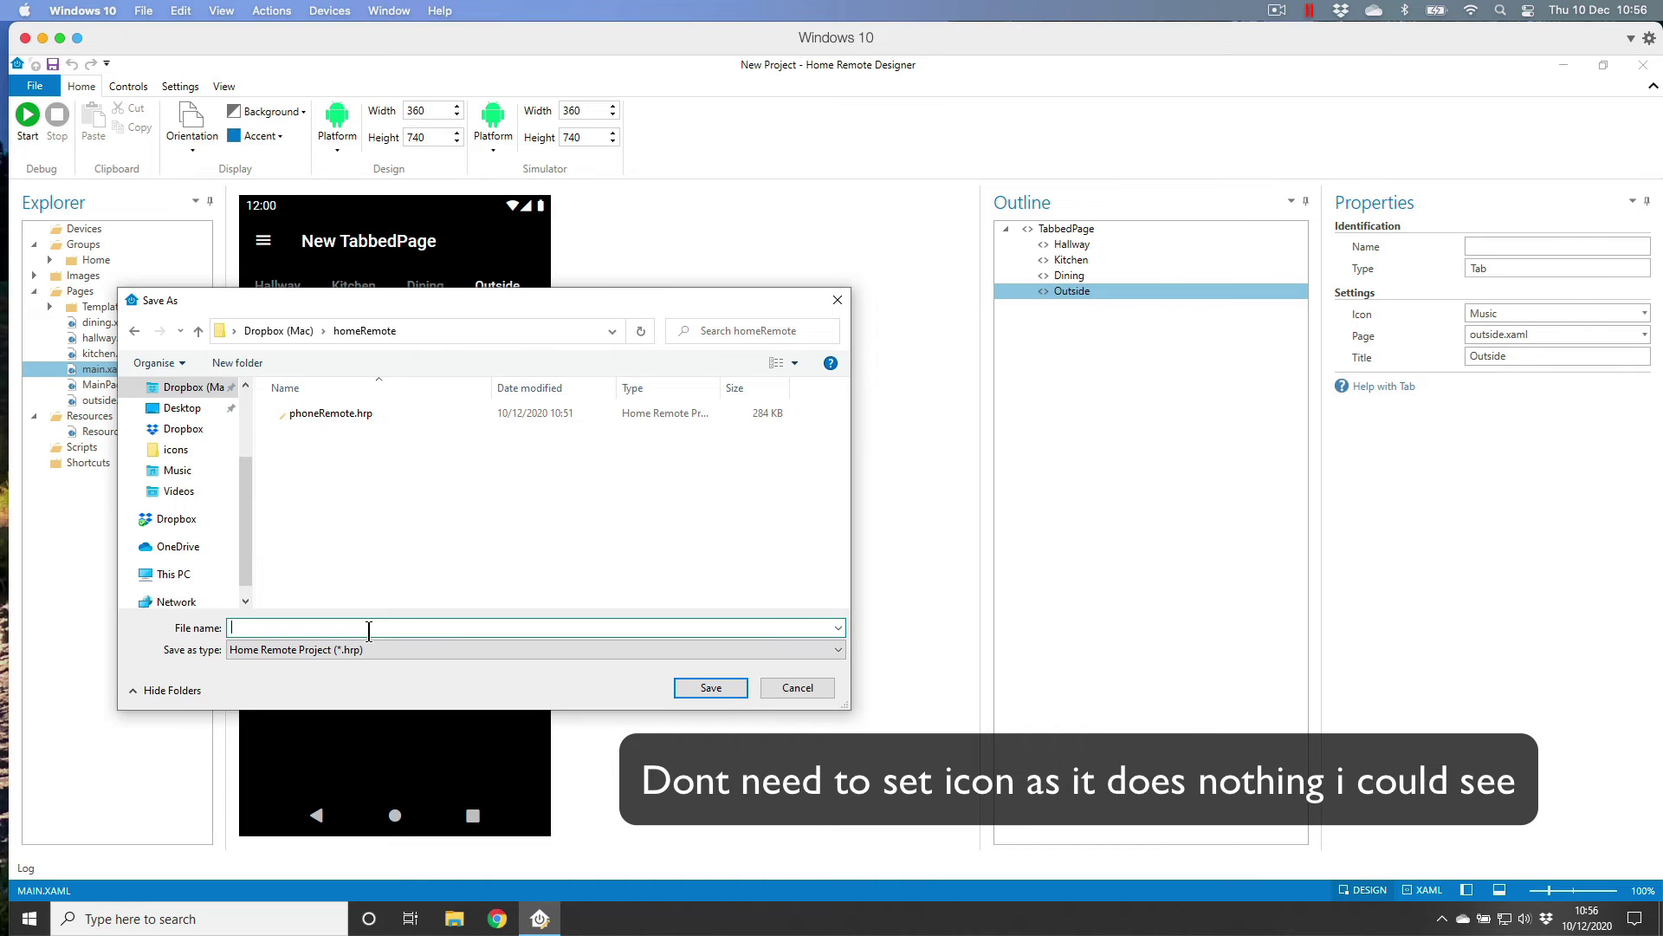
text(tabbedRemot)
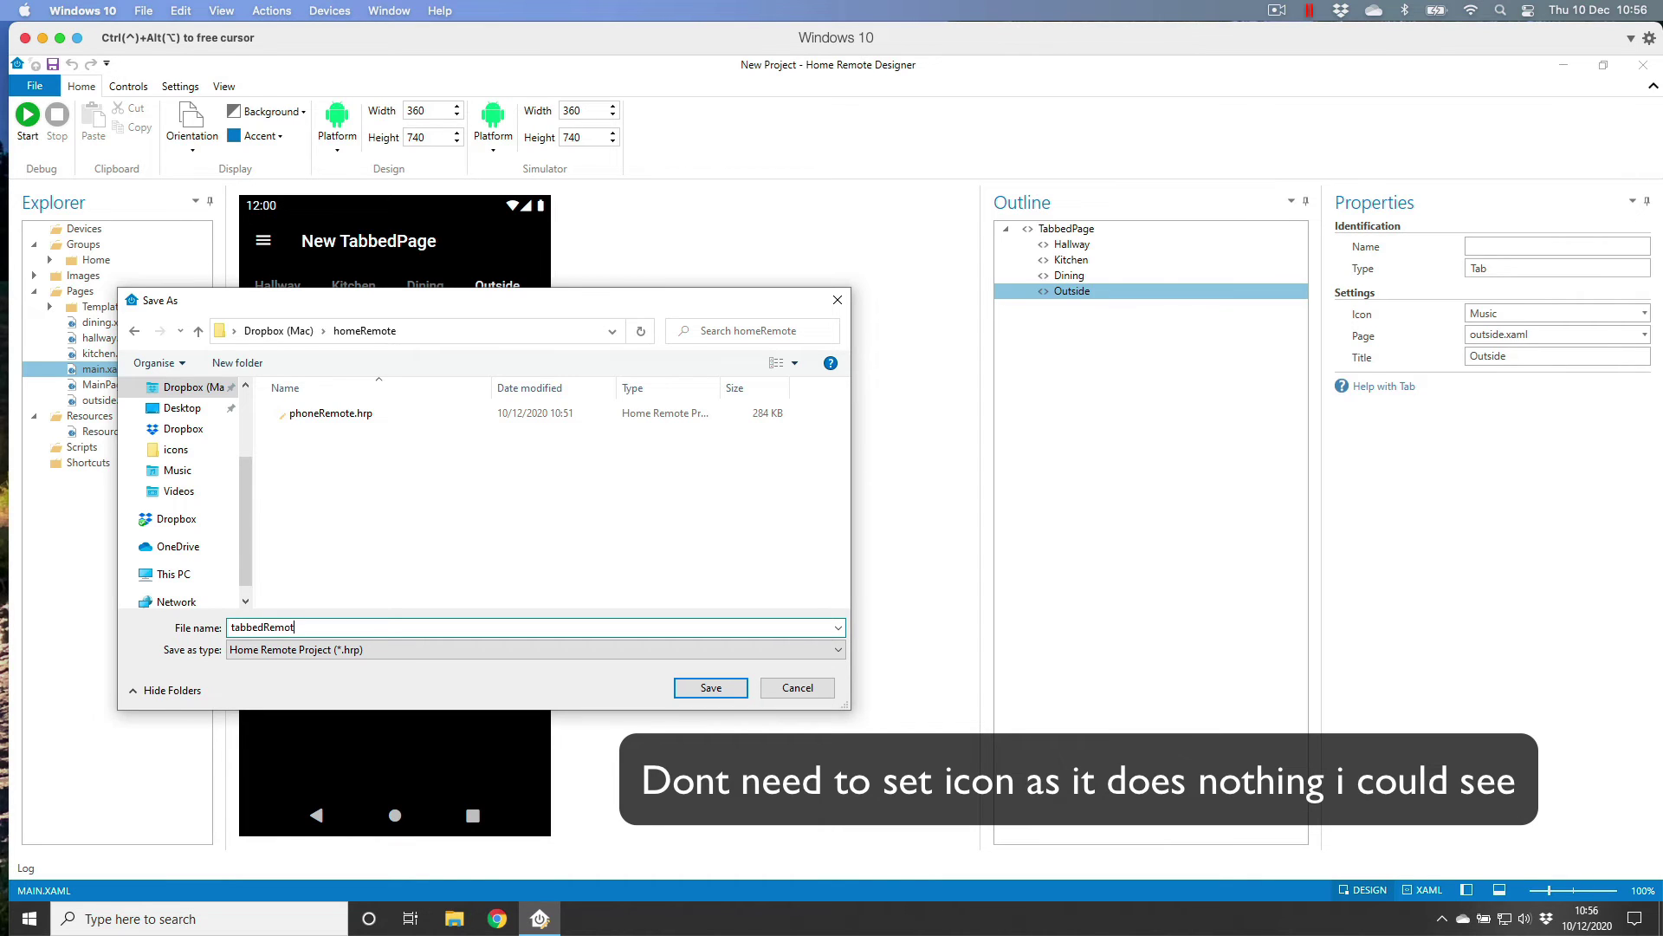
text(e)
click(706, 689)
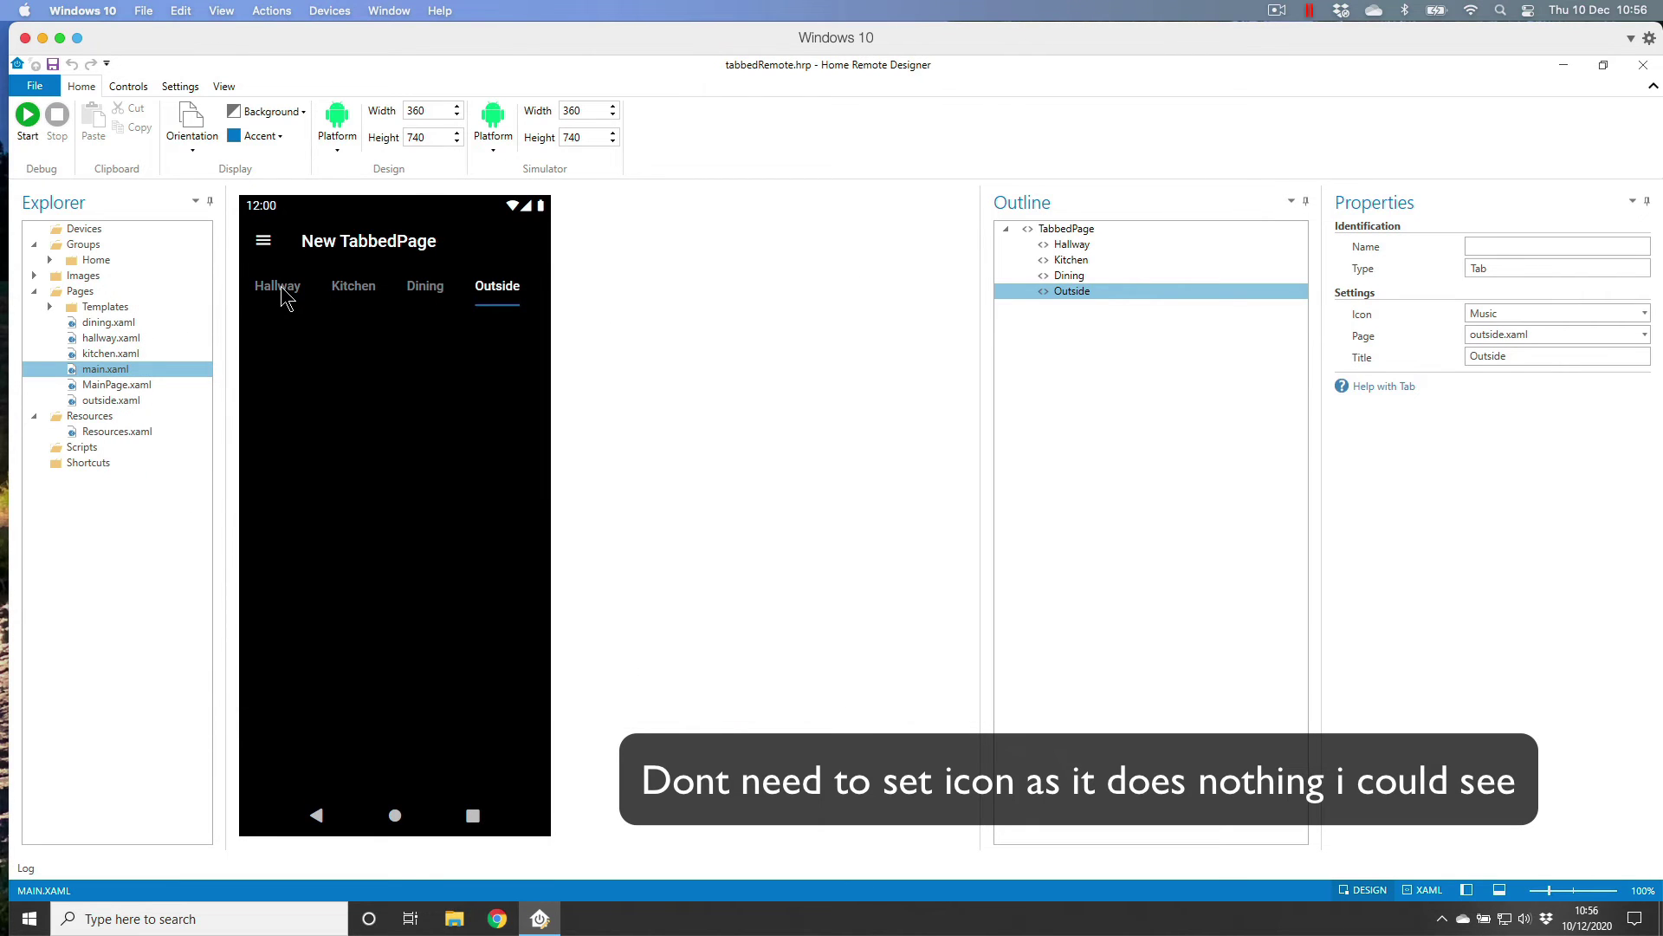
Run the project in the simulator, switch through the Hallway, Kitchen, Dining and Outside tabs, and stop the simulation
click(281, 287)
click(352, 286)
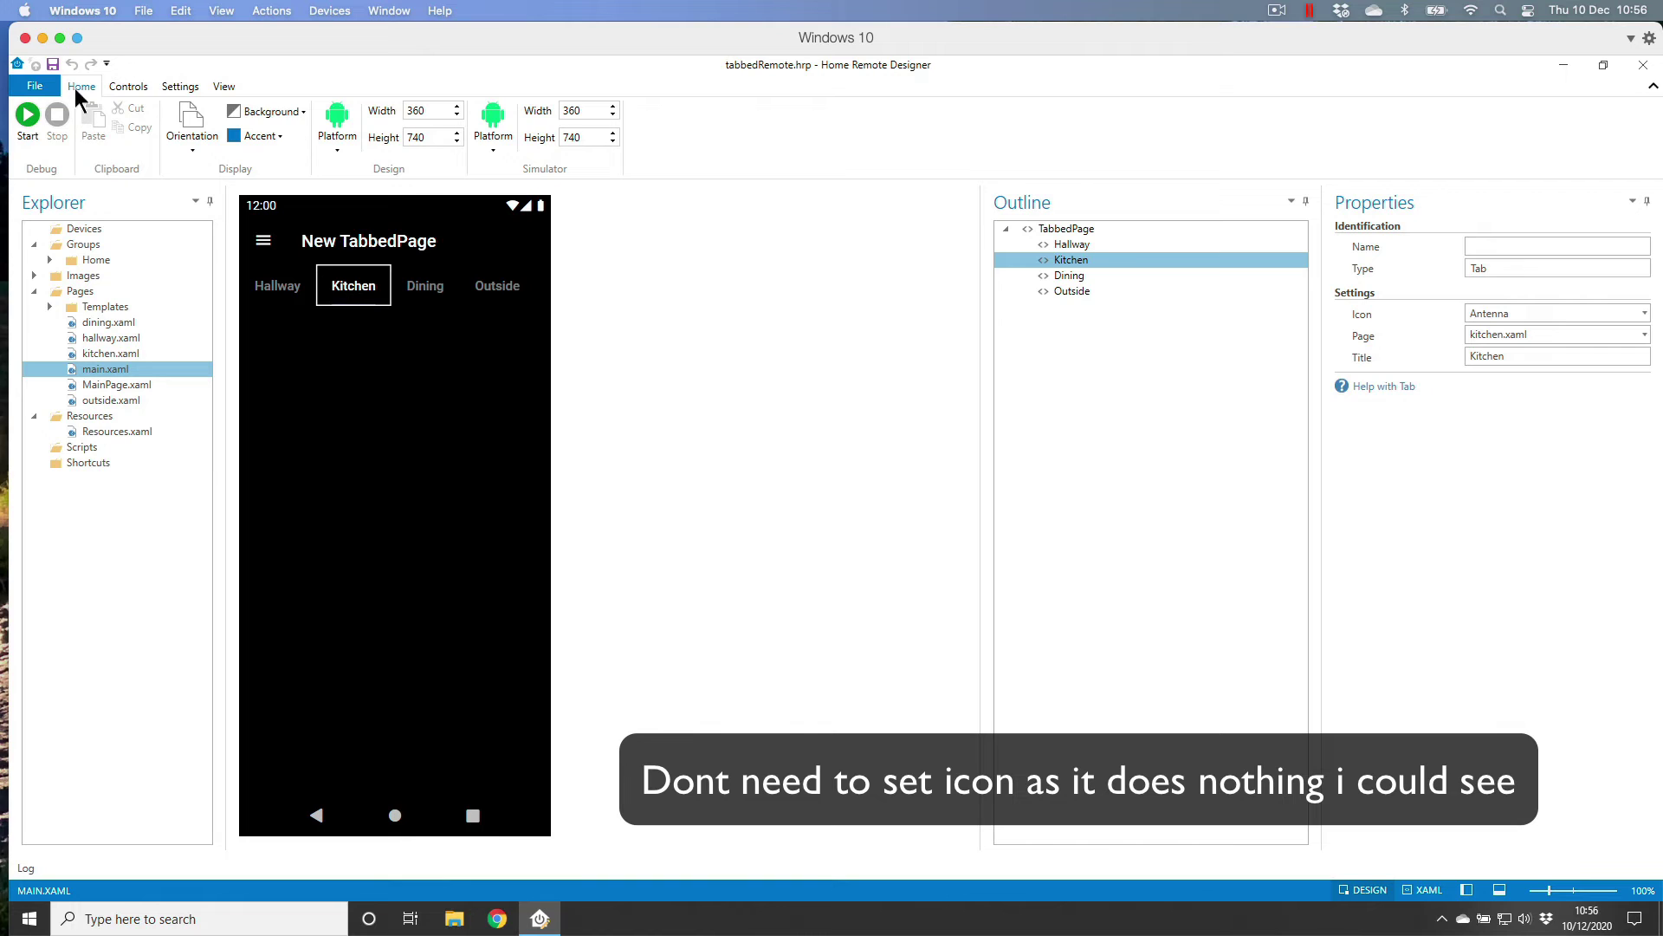
click(28, 120)
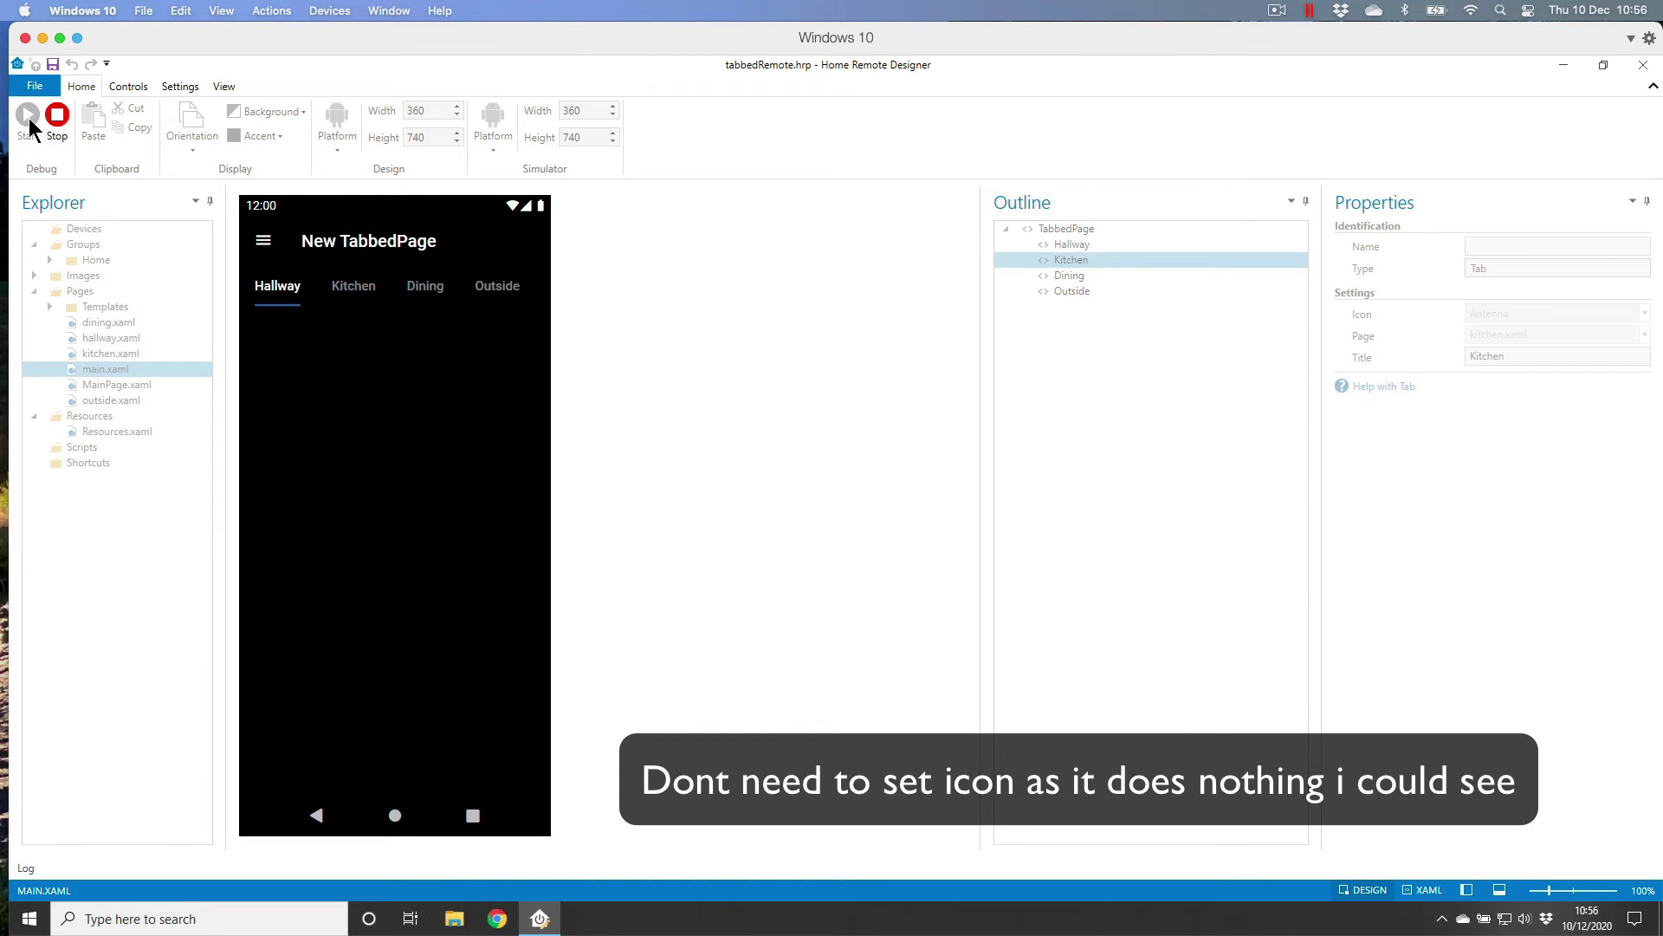
click(357, 288)
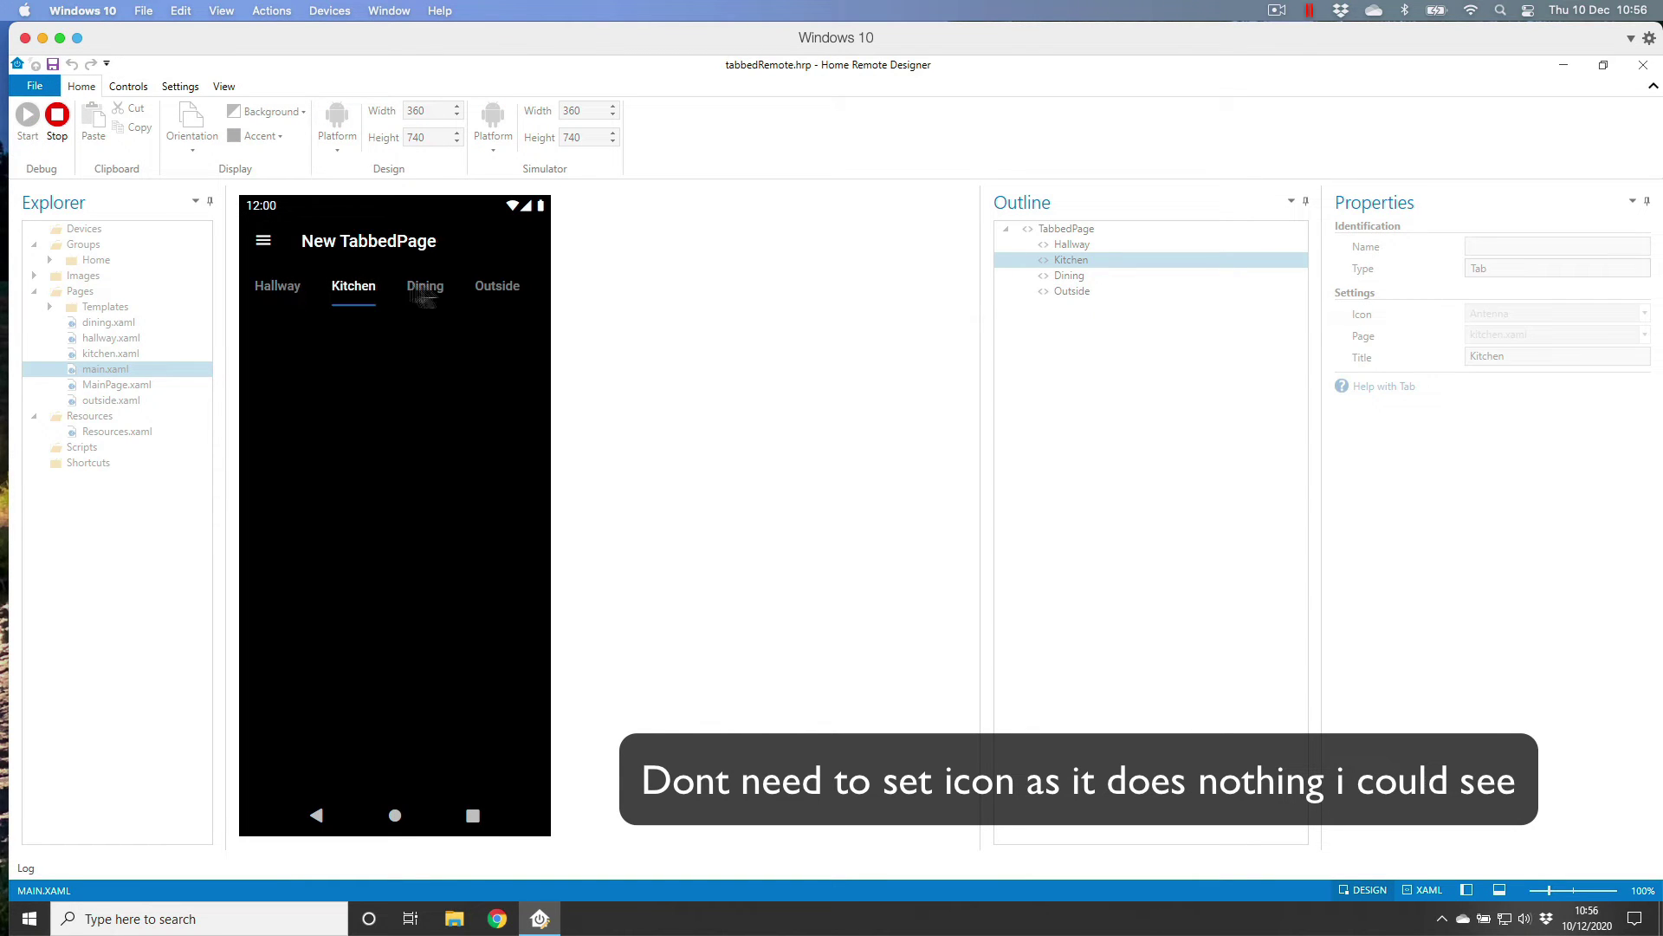
click(429, 292)
click(510, 297)
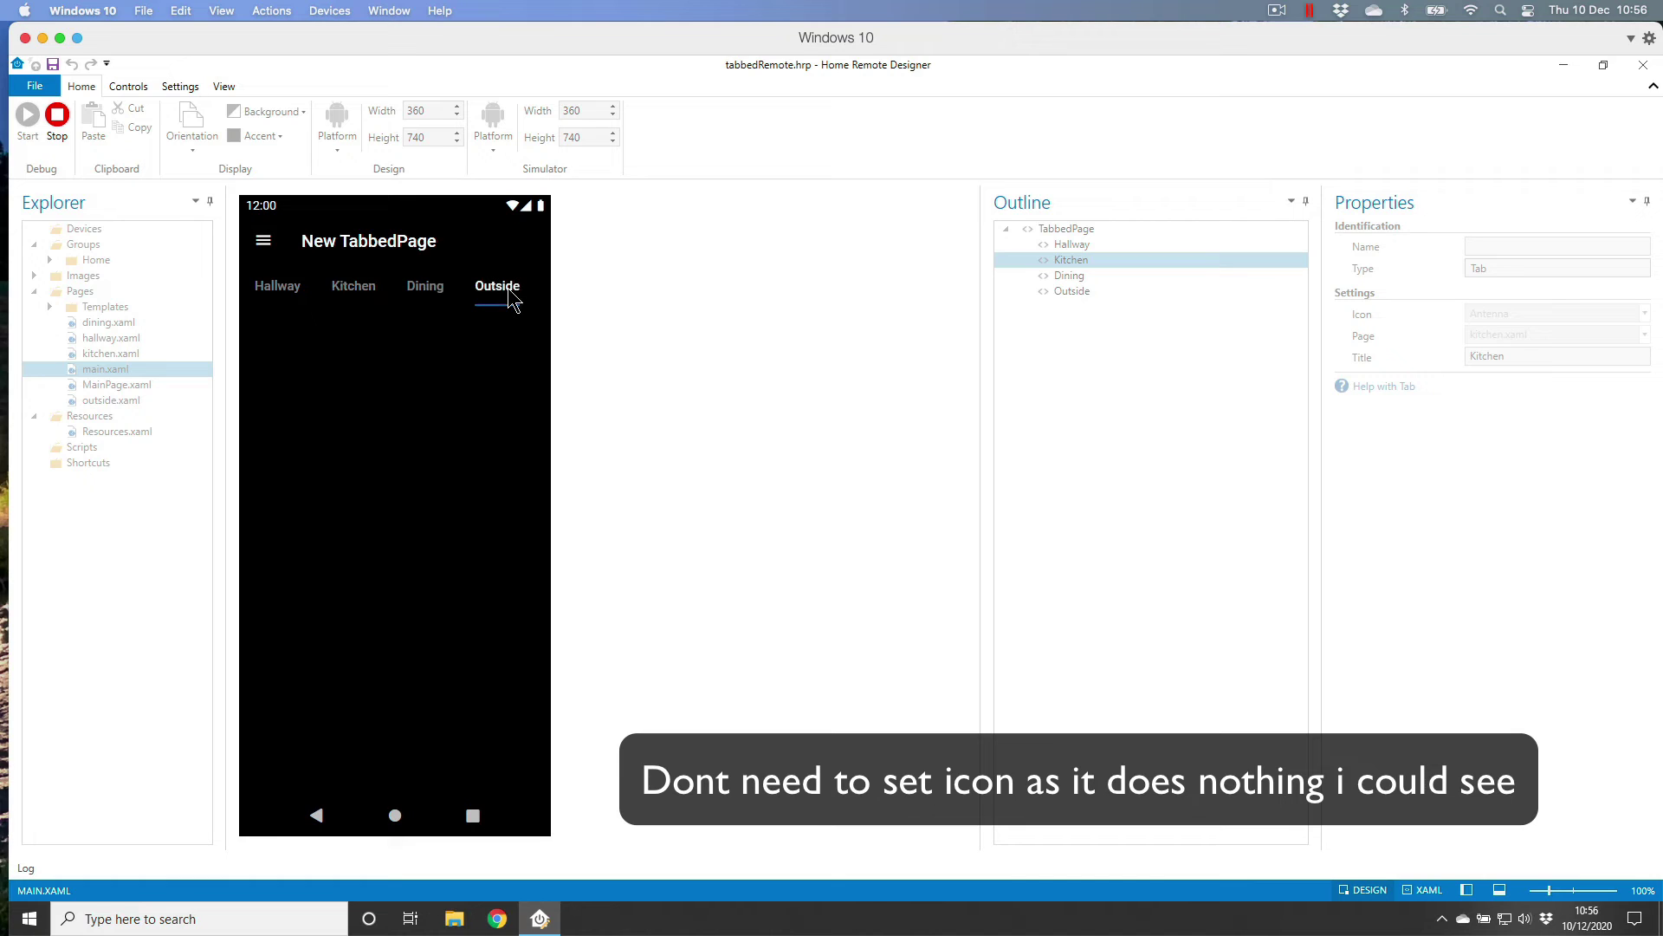
click(284, 292)
click(345, 290)
click(411, 295)
click(56, 119)
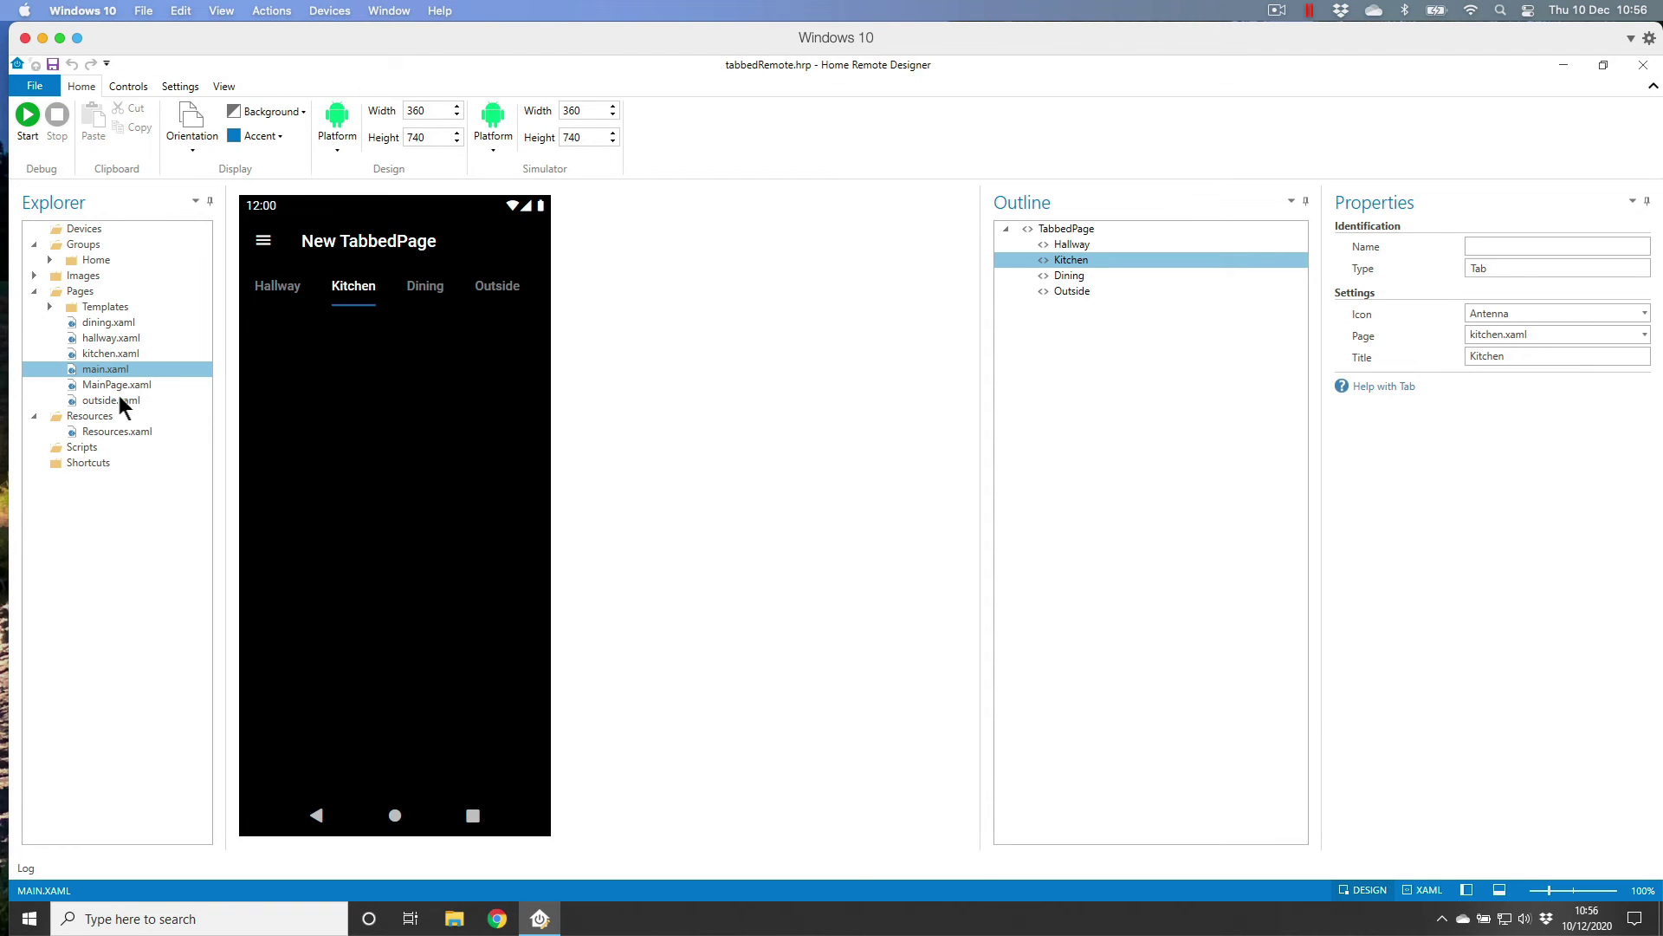
Open dining.xaml and add a nested Grid to the page, resetting its margin to 0,0,0,0
click(111, 324)
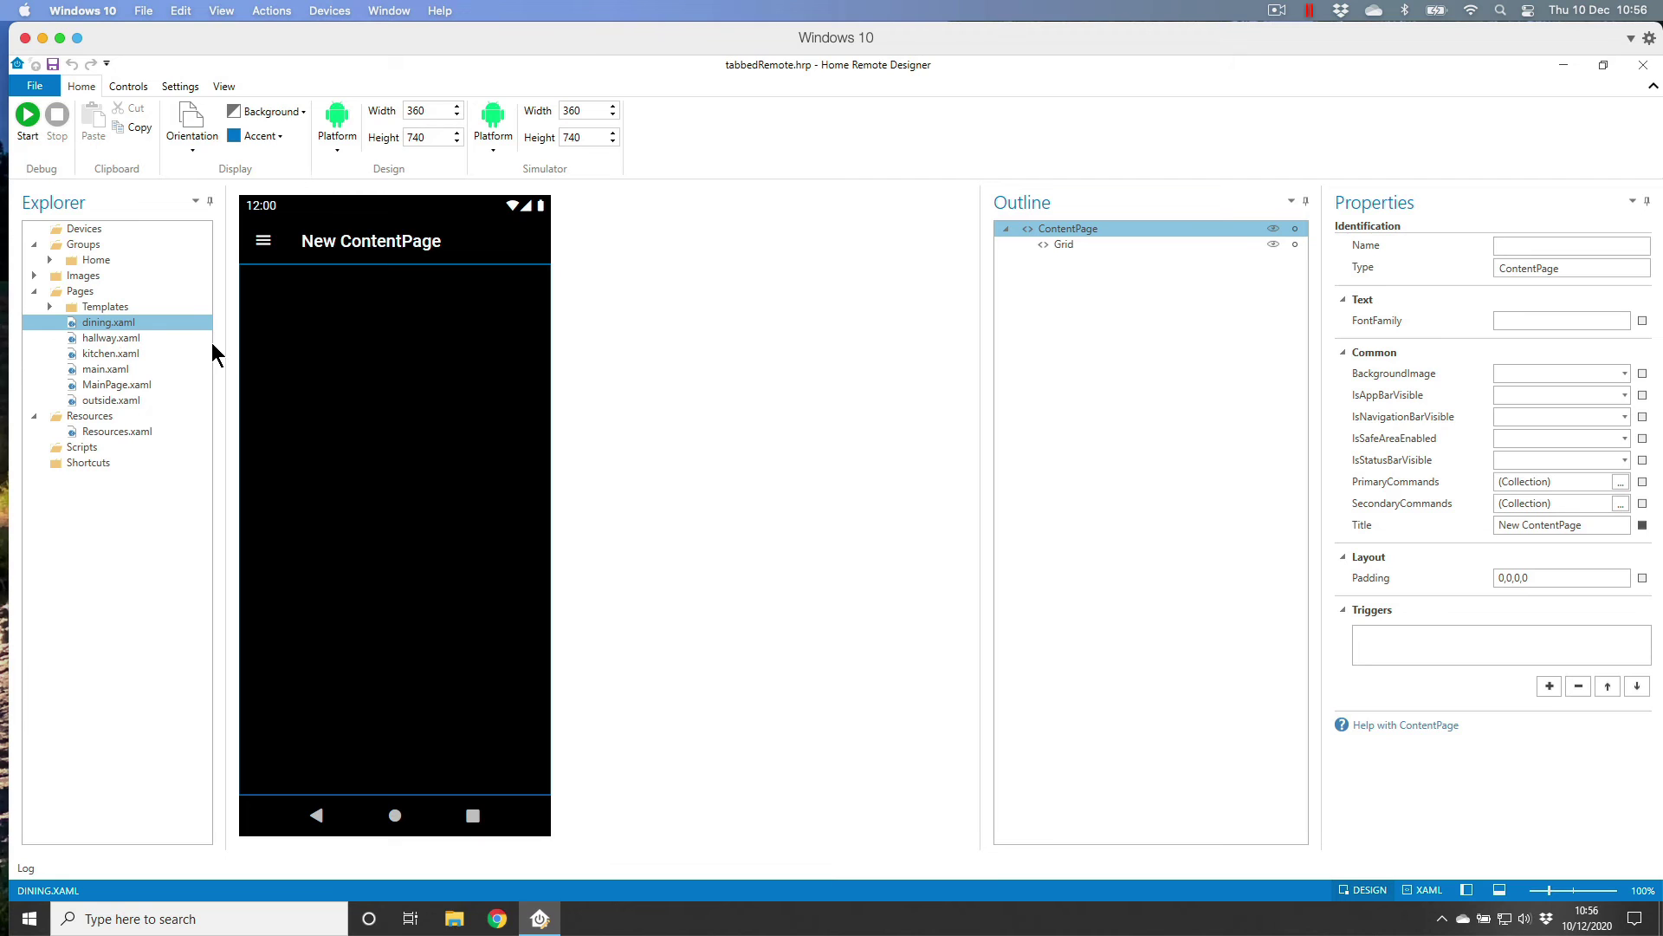
click(129, 87)
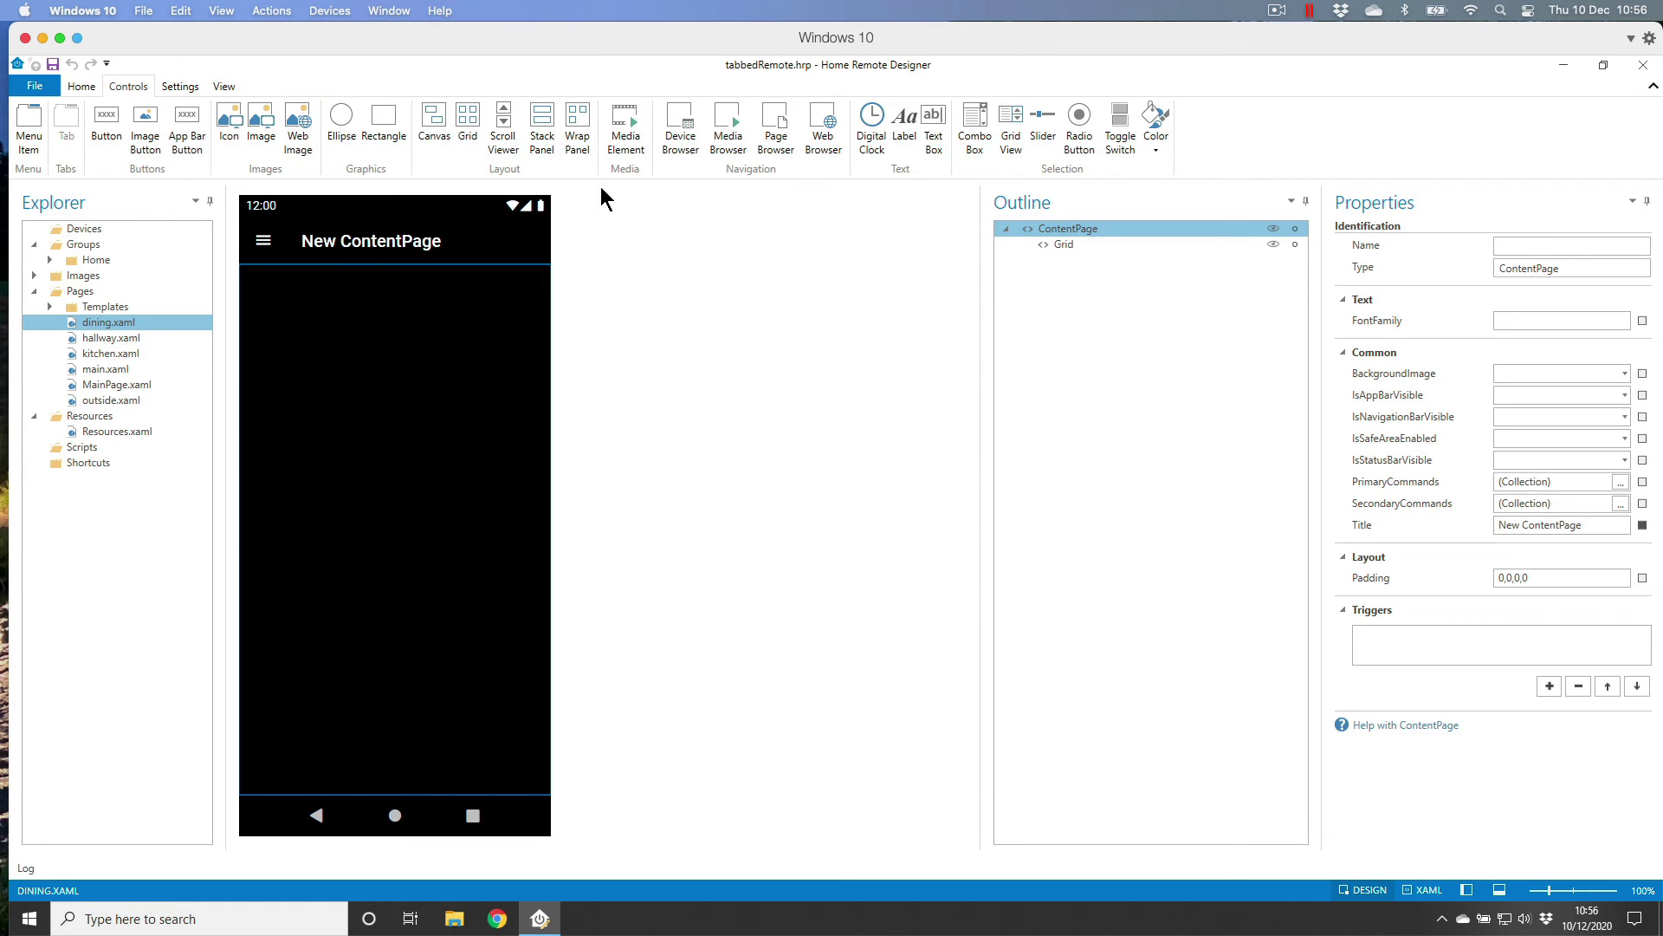
click(476, 113)
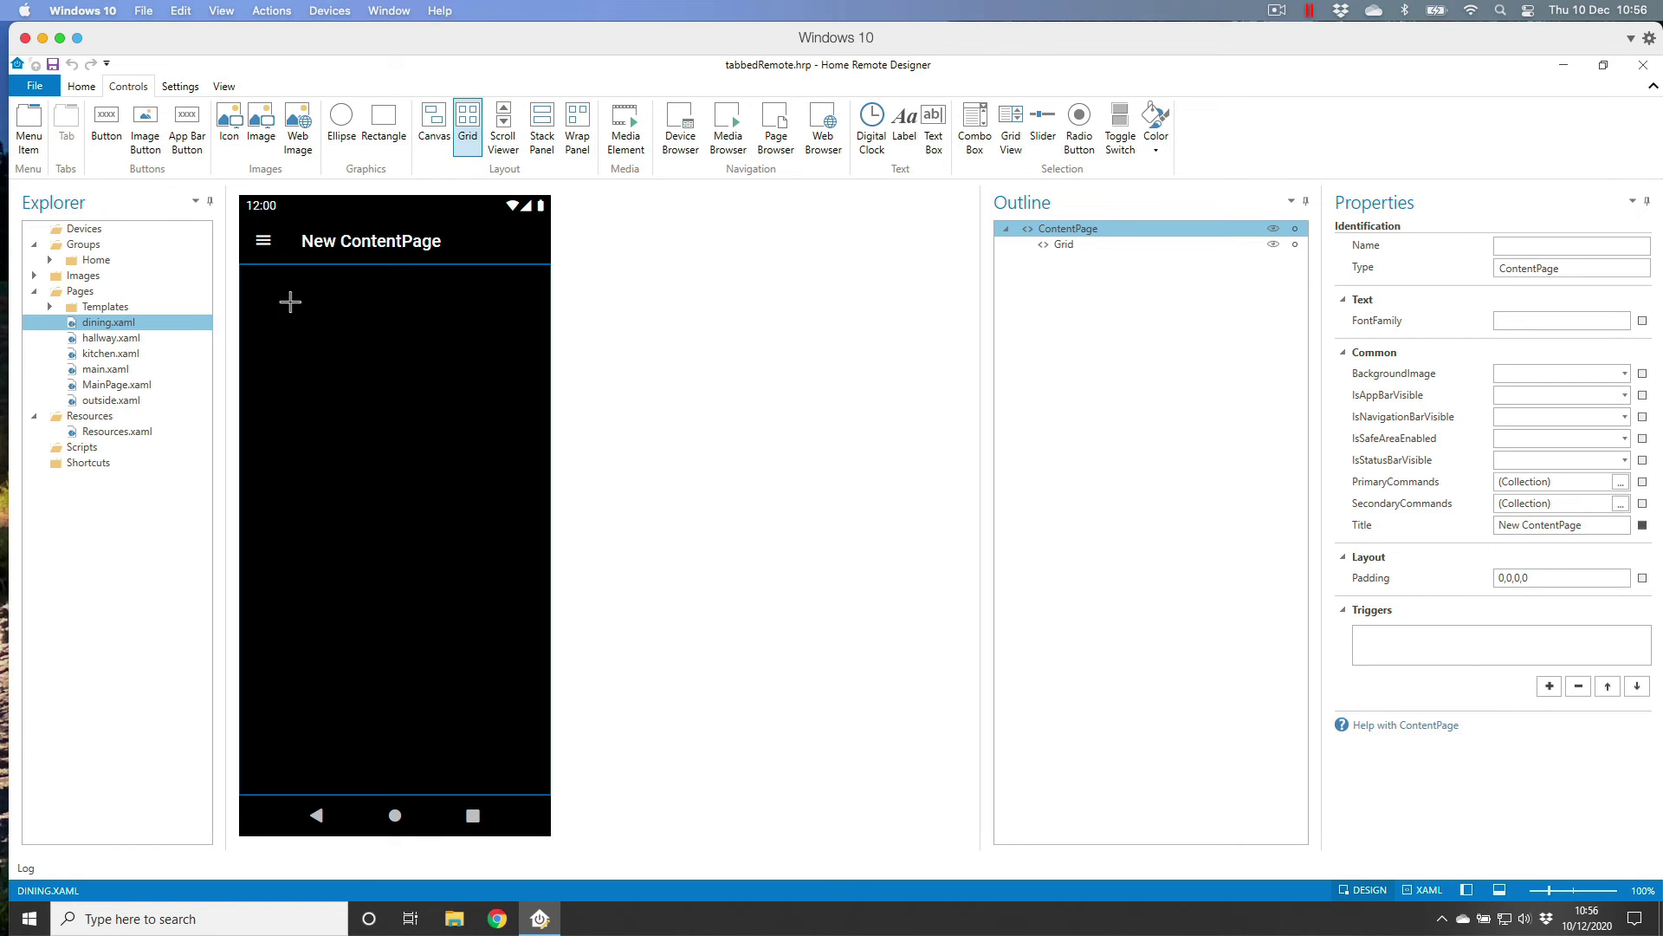
mouse_move(267, 286)
mouse_down()
mouse_move(276, 338)
mouse_move(535, 761)
mouse_up()
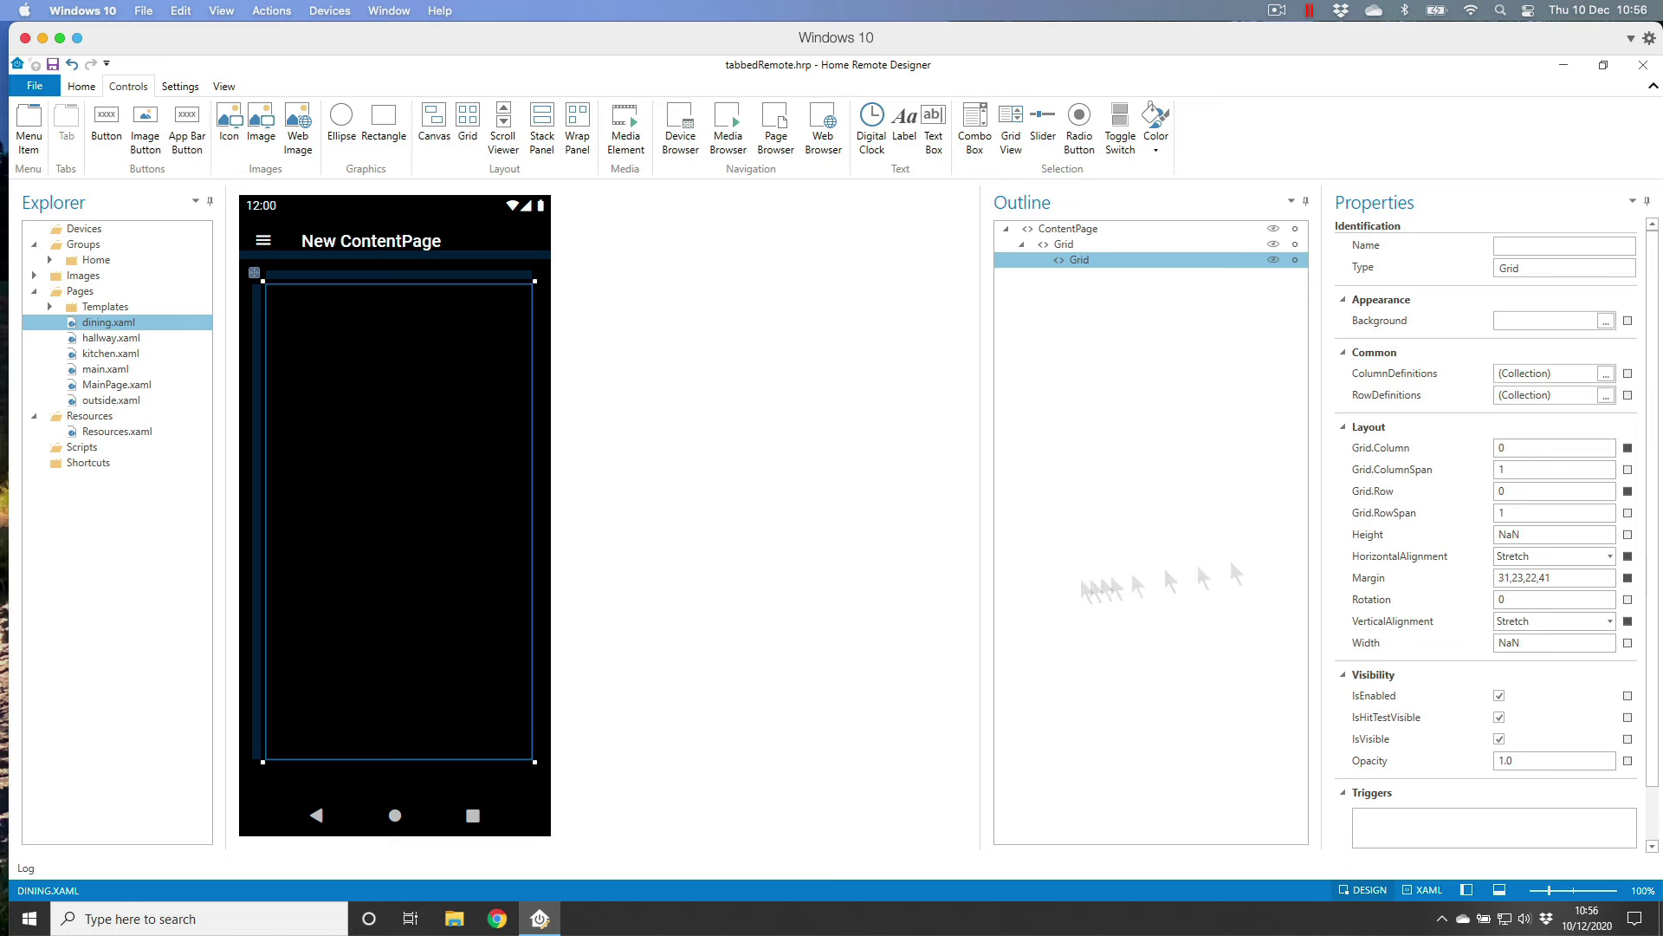
right_click(1628, 577)
click(1582, 594)
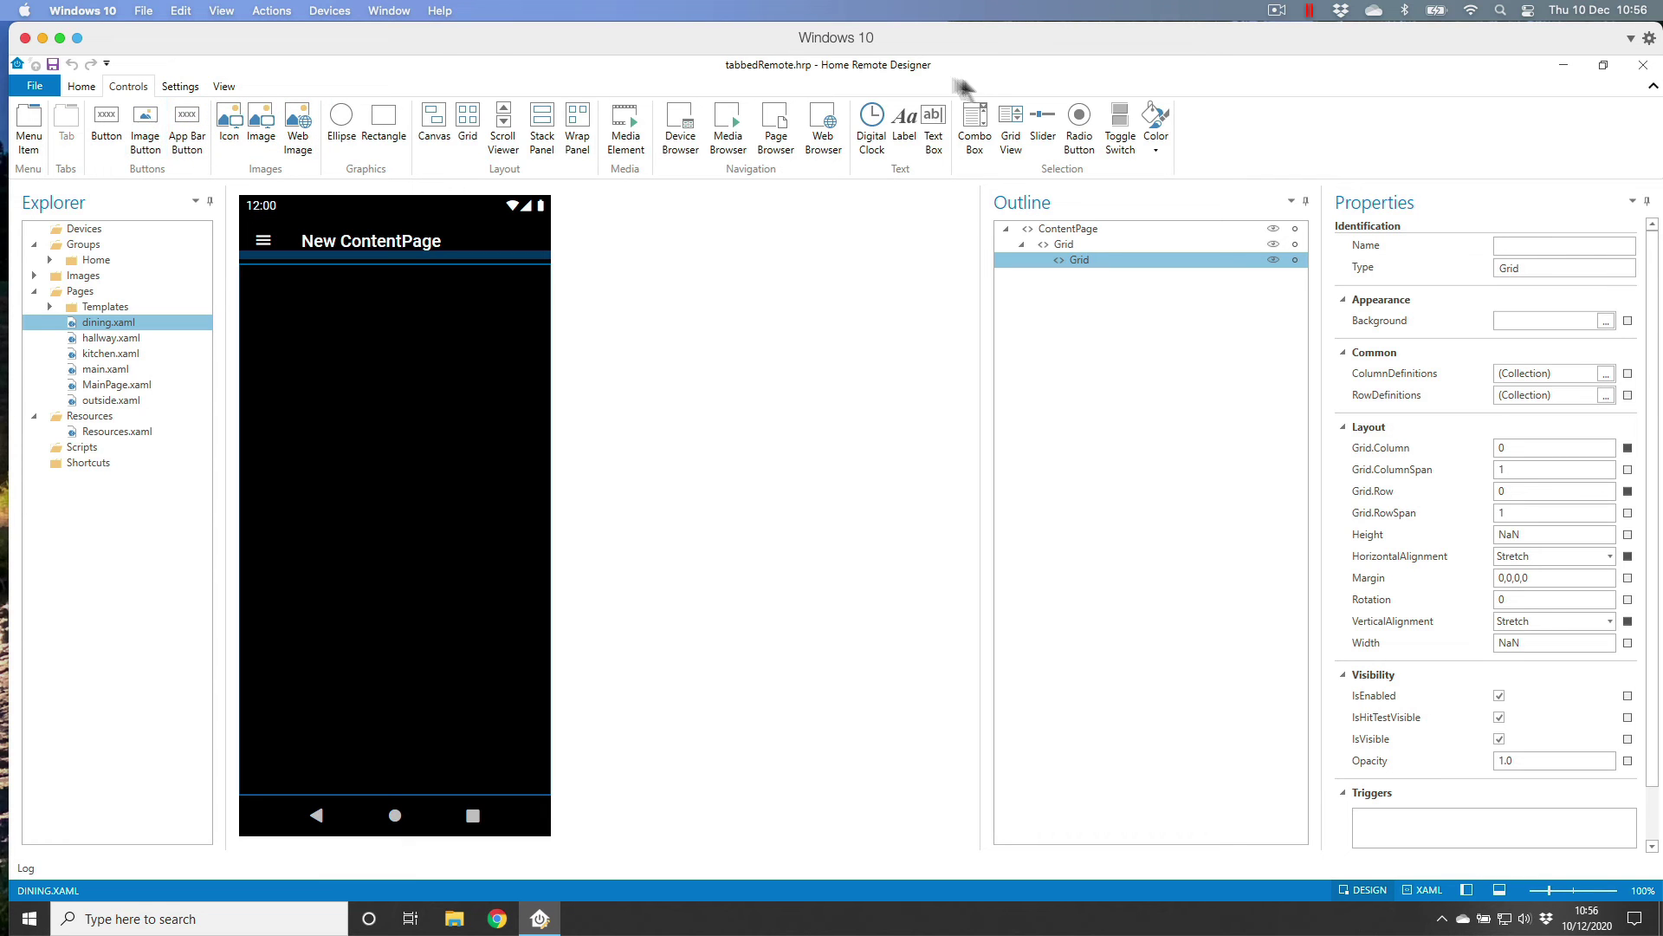
Draw a label about 202 high across the middle of the nested grid and set its text to "dining"
click(901, 130)
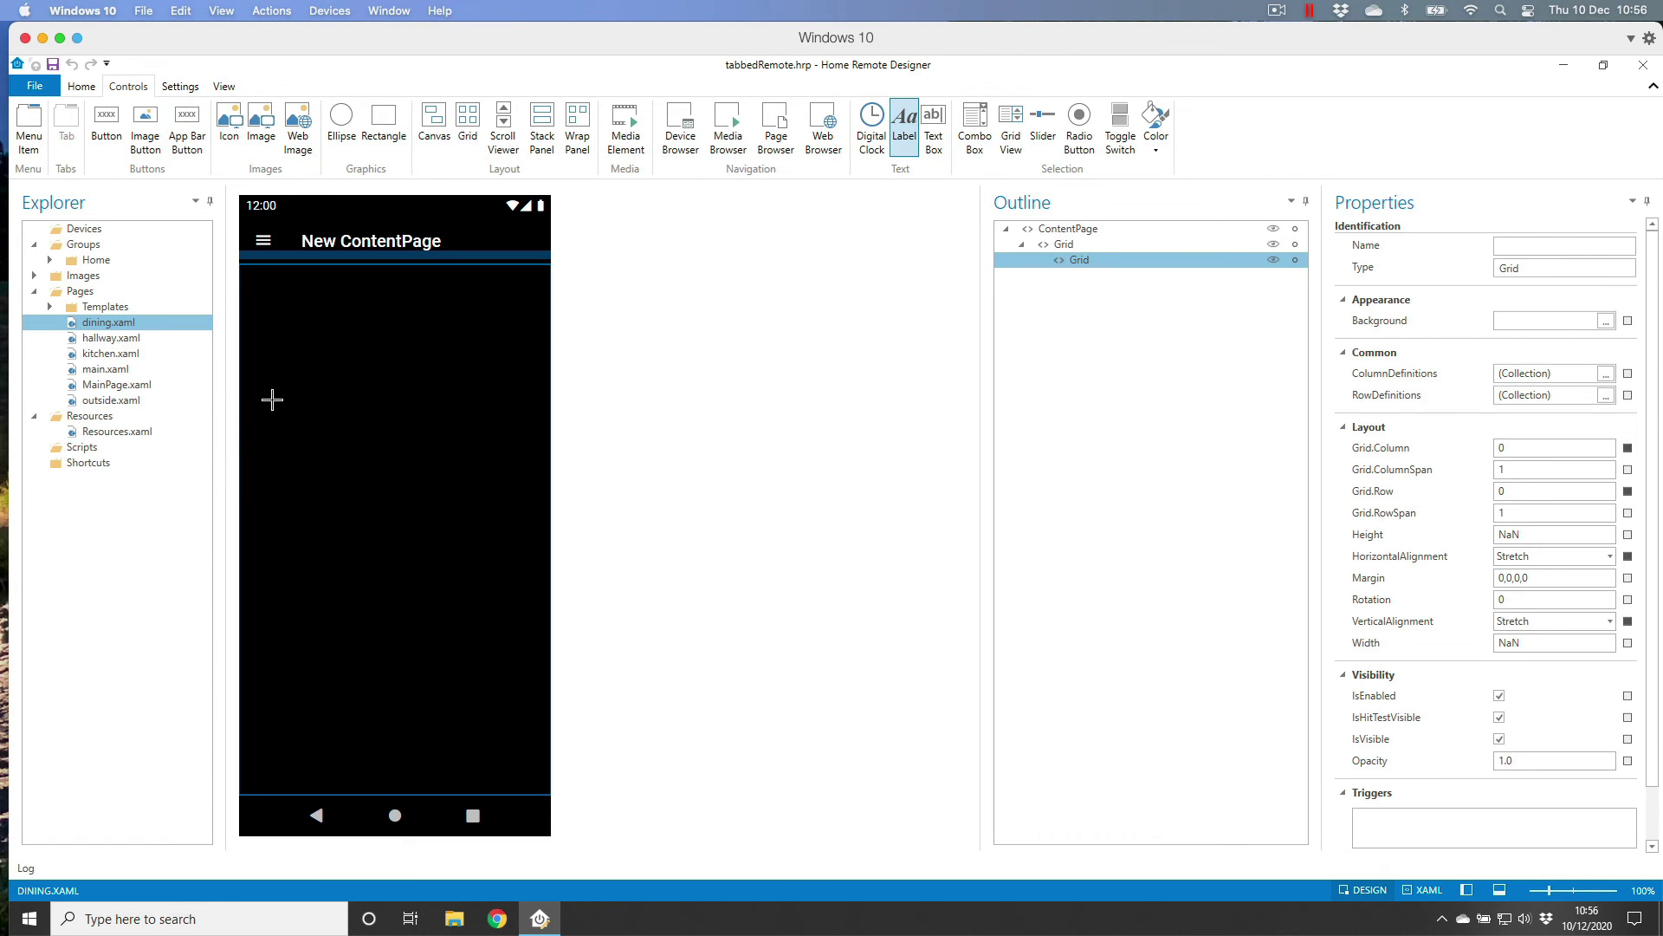
mouse_move(270, 397)
mouse_down()
mouse_move(452, 575)
mouse_move(505, 576)
mouse_up()
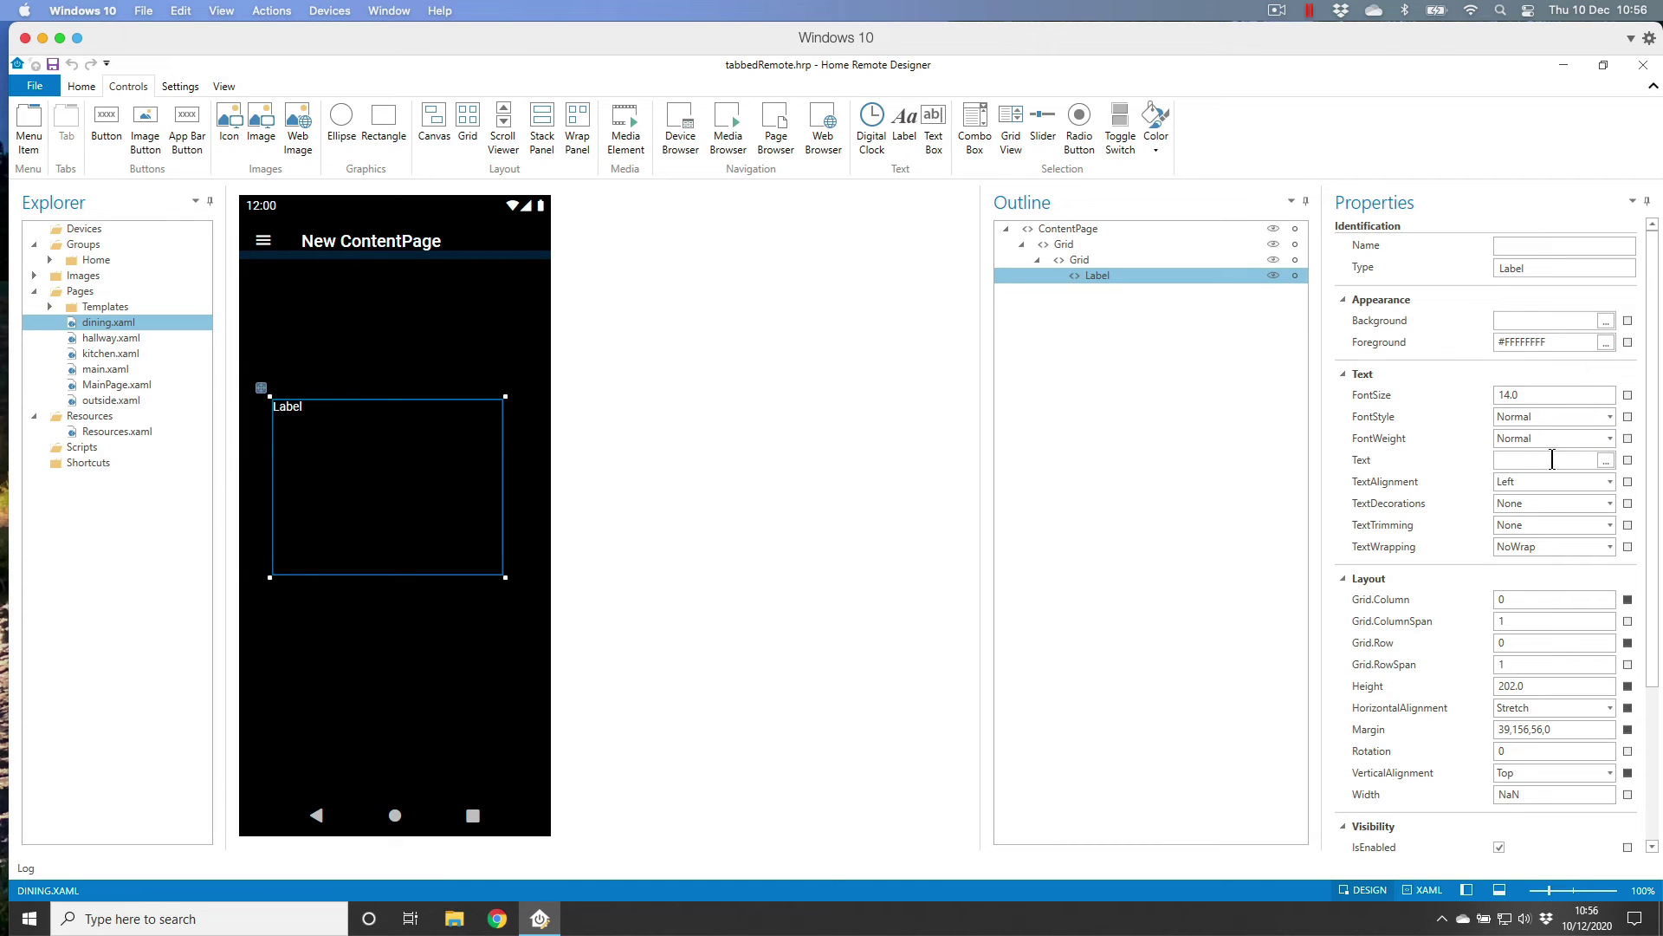
click(1552, 459)
text(dinin)
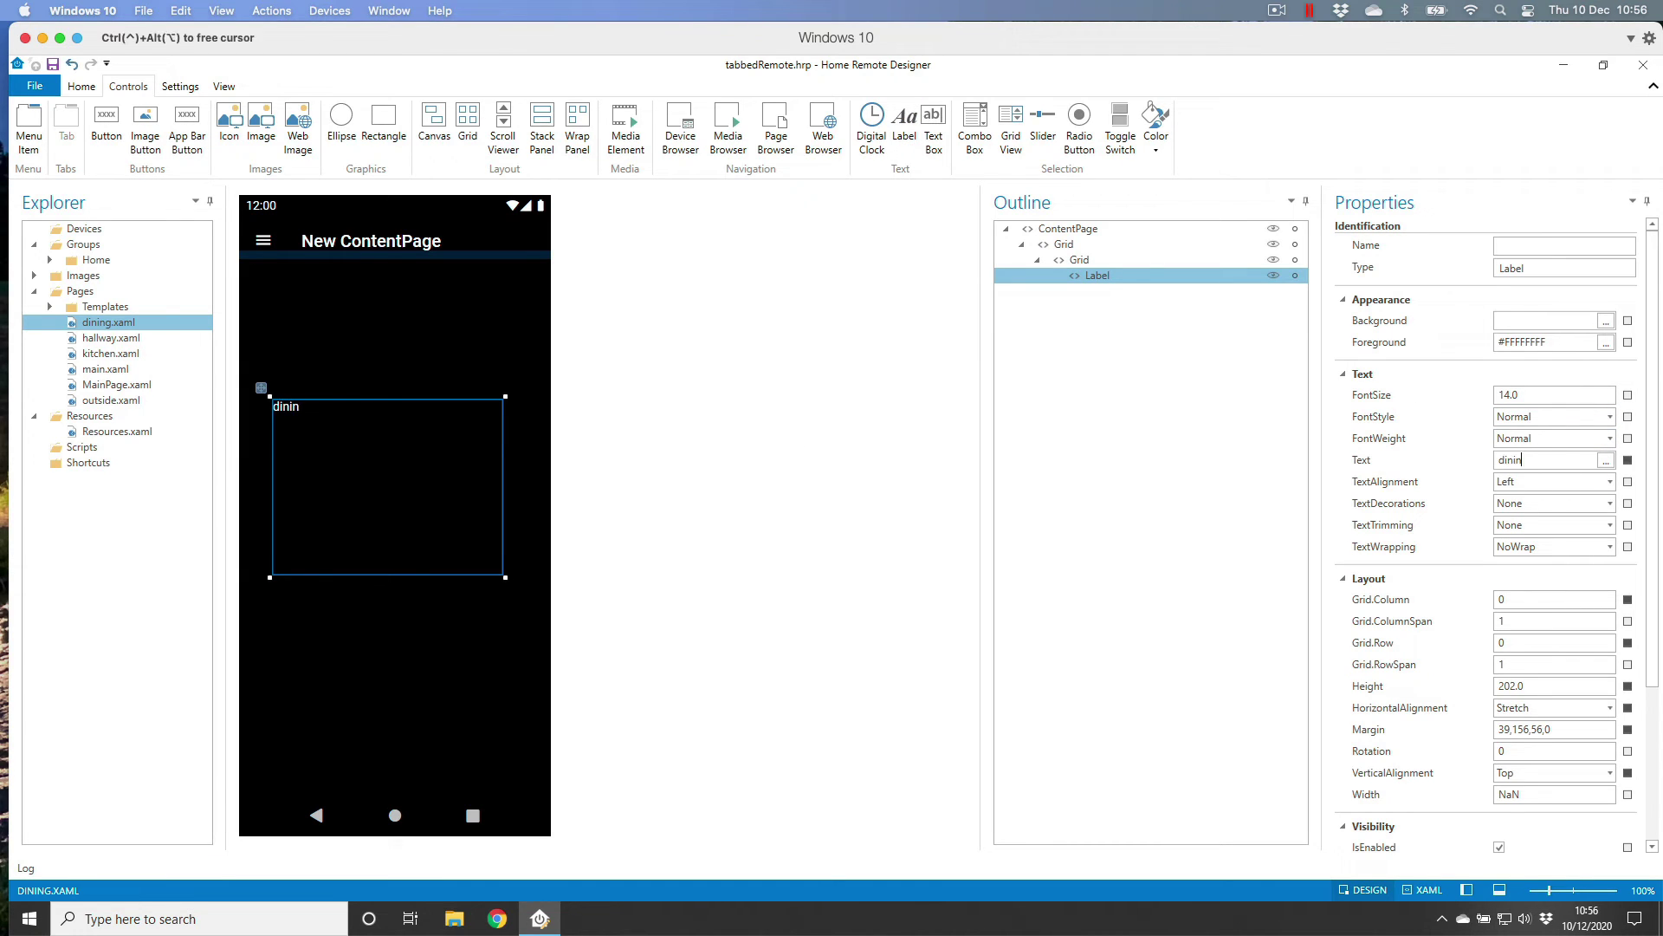
text(g)
Set the dining label's font size to 40
drag(1531, 390, 1494, 396)
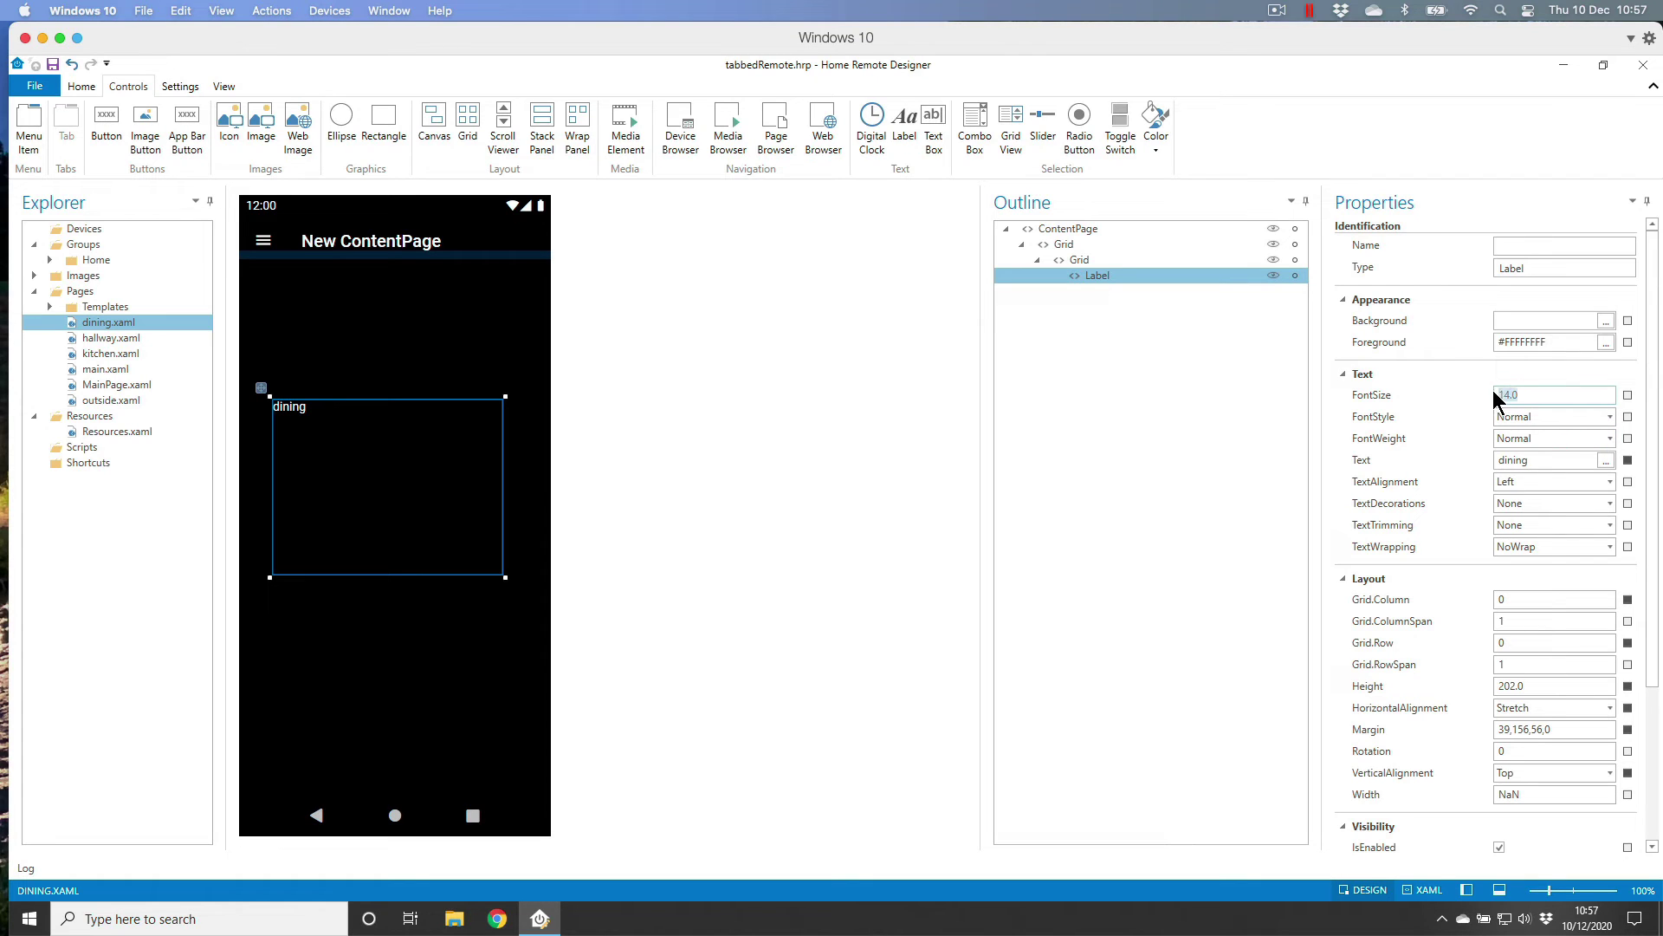
text(40)
key(Tab)
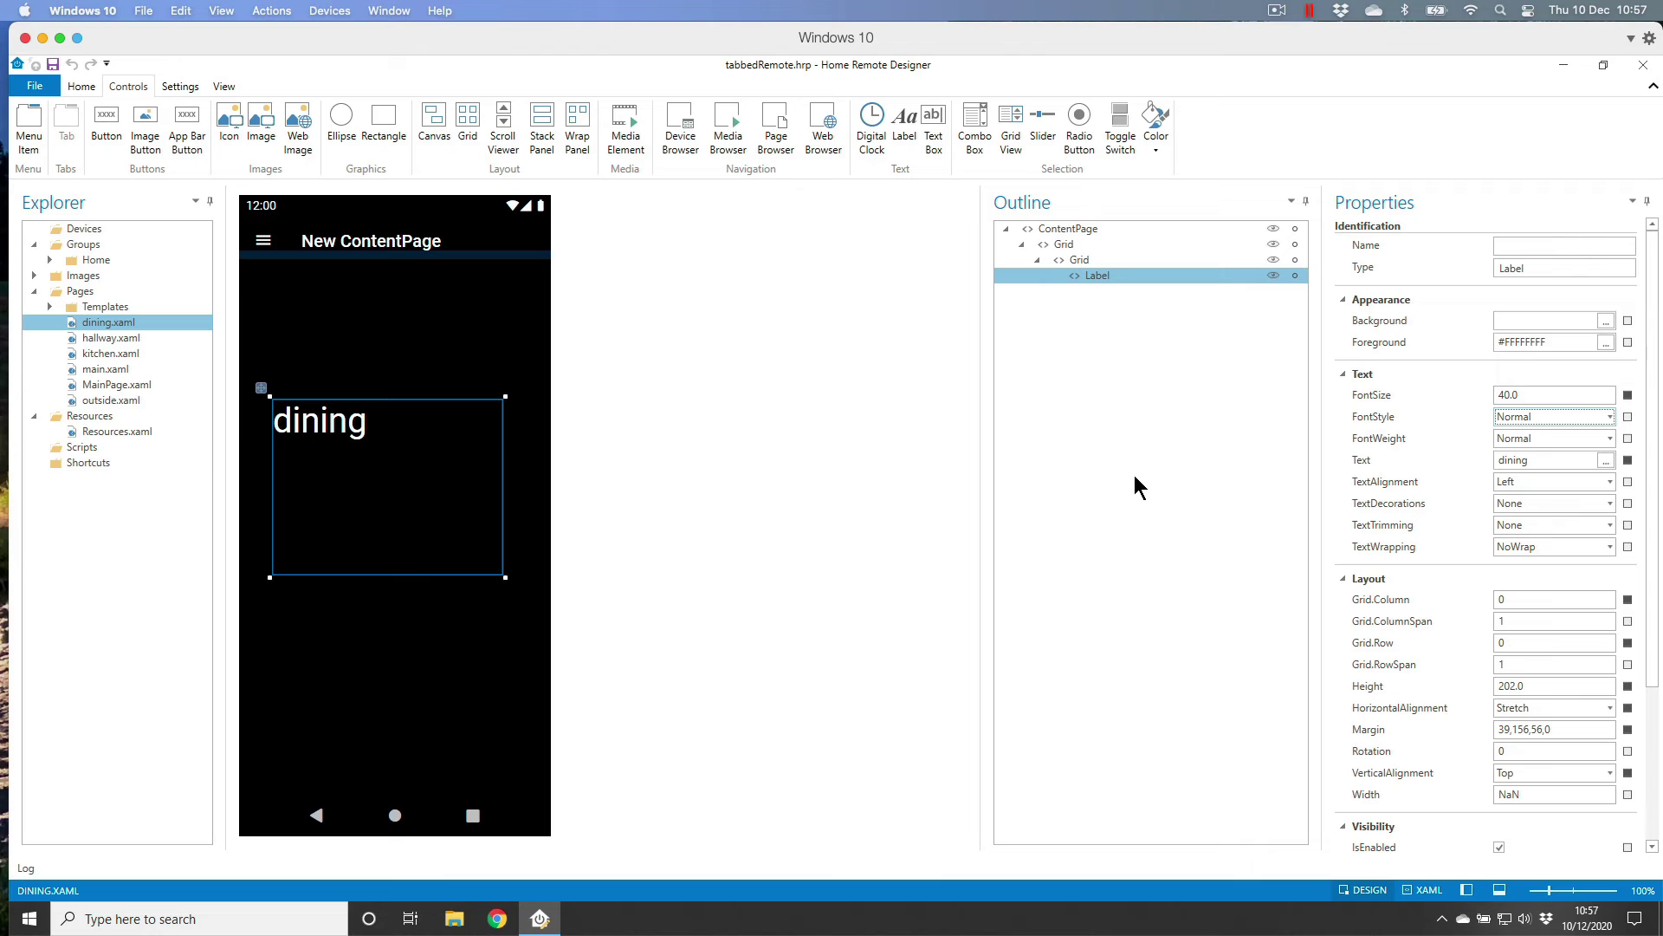
click(650, 419)
Open hallway.xaml and add a nested Grid to the page, resetting its margin to 0,0,0,0
click(106, 340)
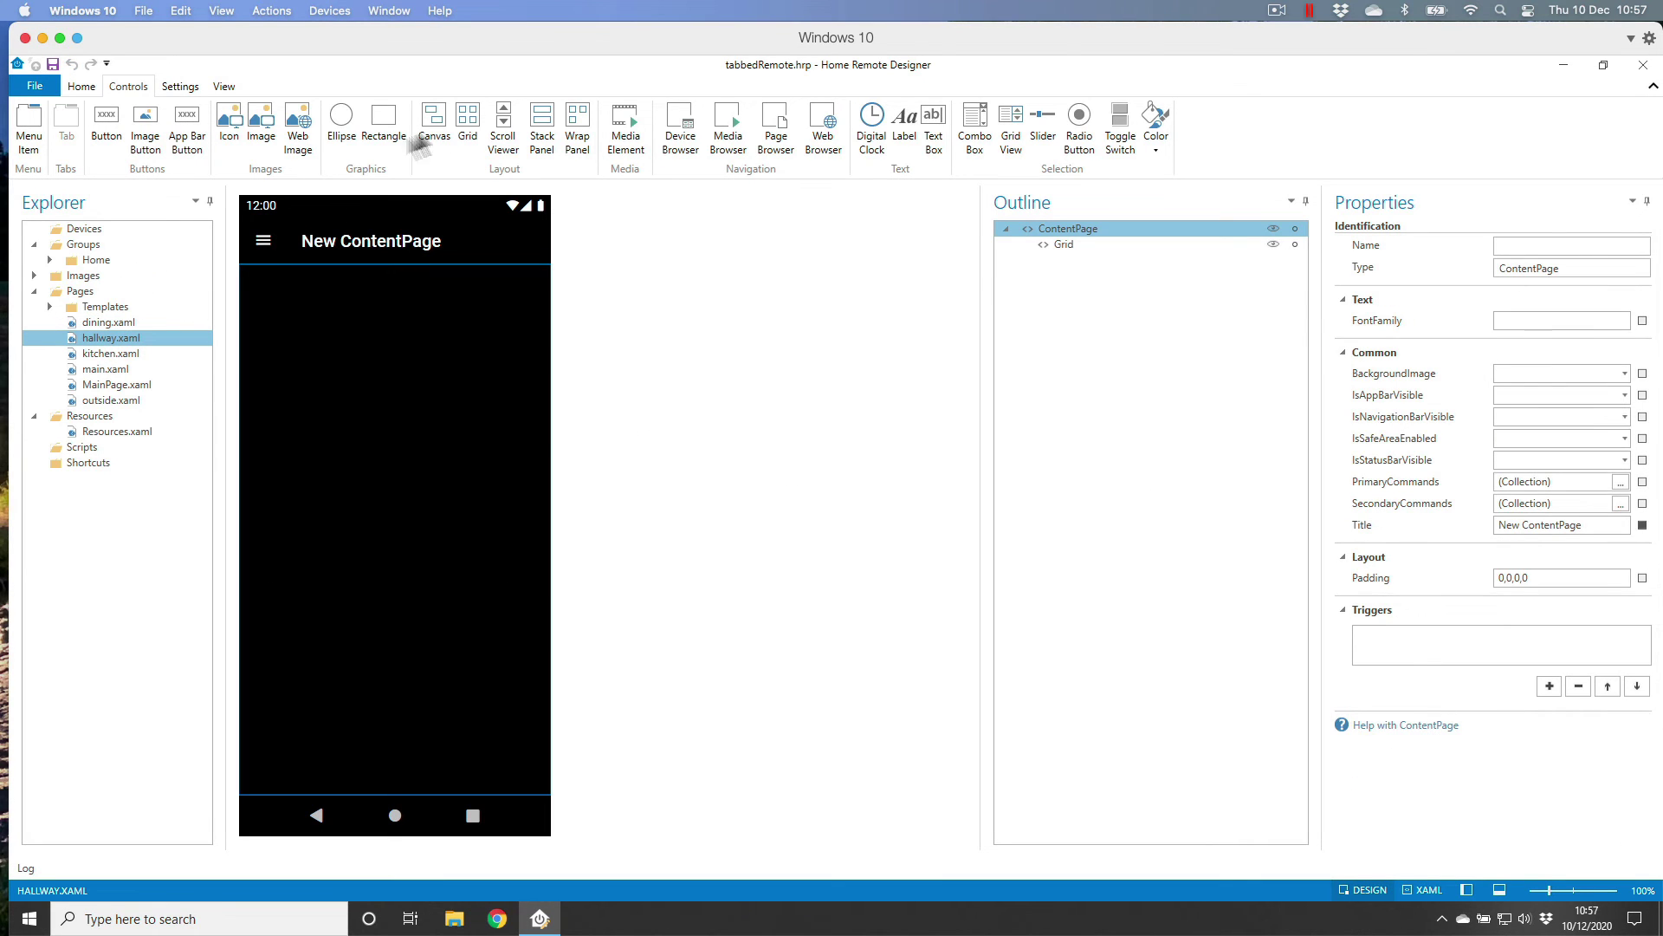
click(466, 130)
drag(252, 279, 514, 757)
click(1628, 577)
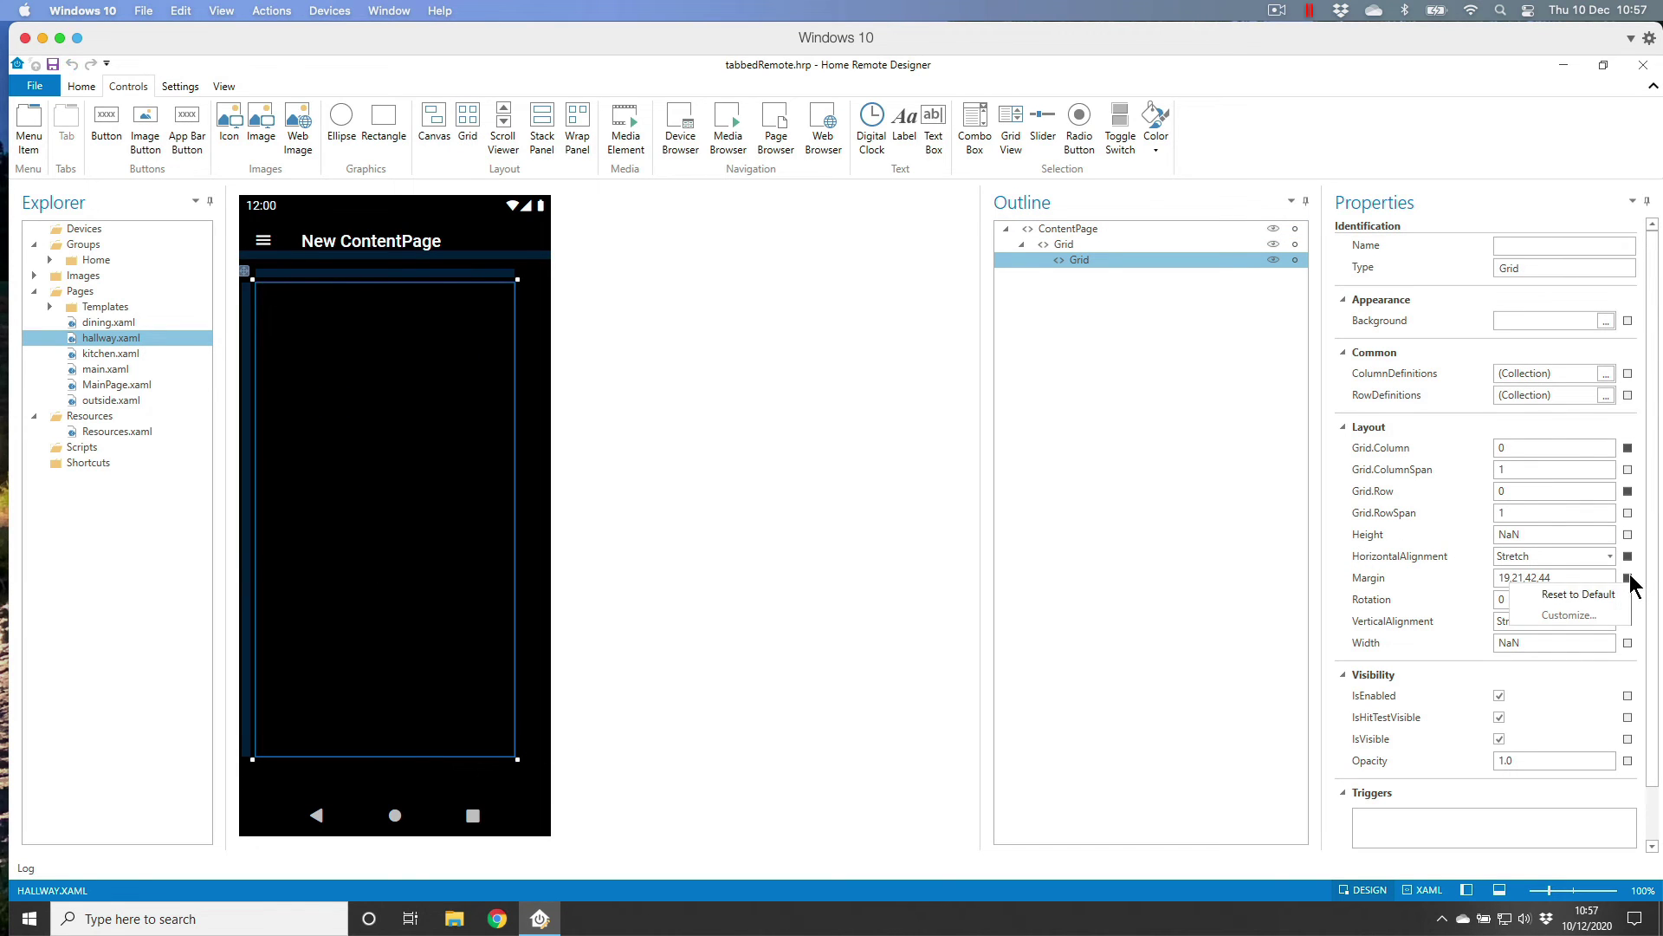
click(1577, 594)
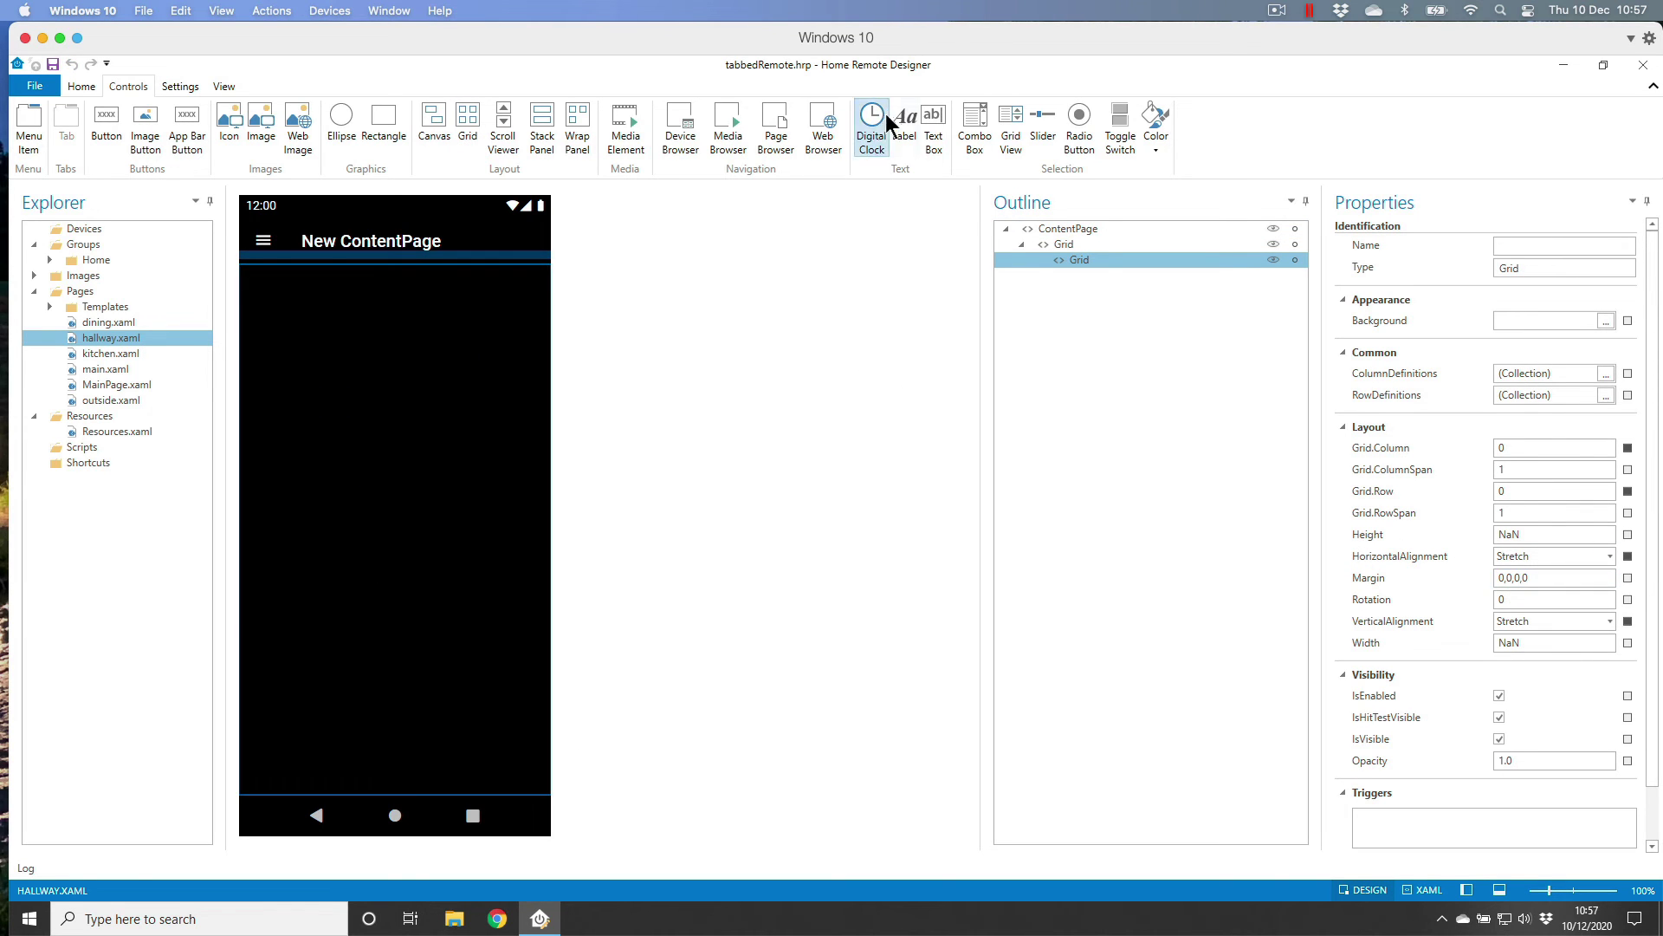
Draw a label about 263 high in the upper middle of the hallway page's nested grid and set its font size to 40
click(904, 127)
mouse_move(285, 334)
mouse_down()
mouse_move(438, 564)
mouse_move(506, 565)
mouse_up()
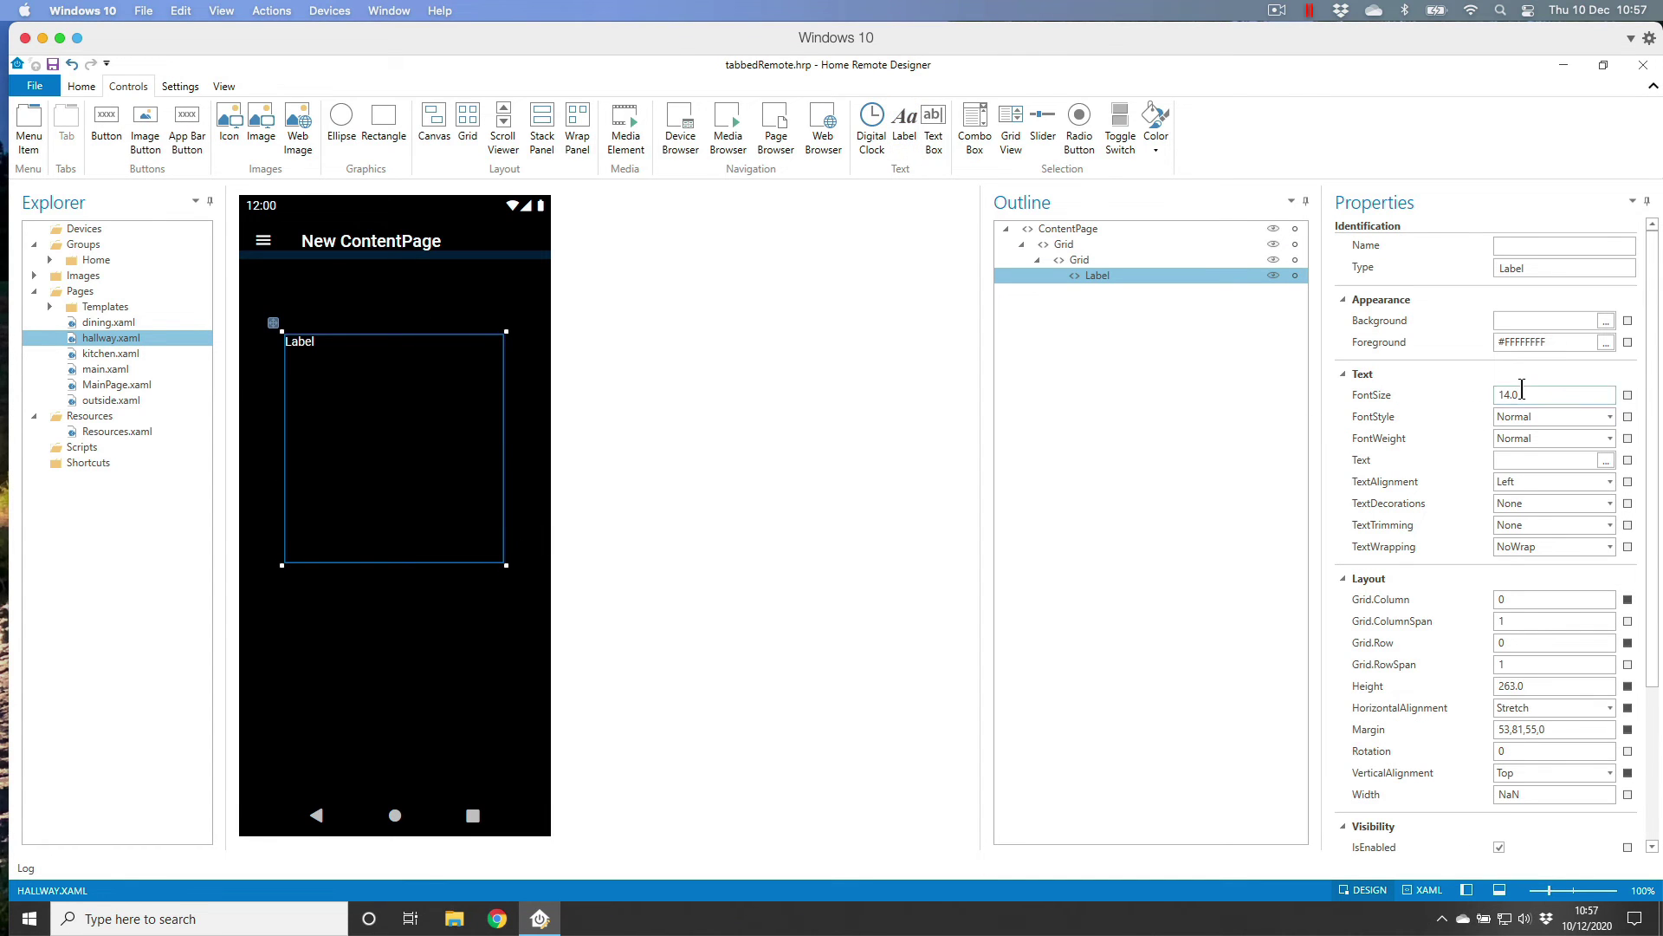
drag(1527, 395, 1483, 395)
text(40)
key(Tab)
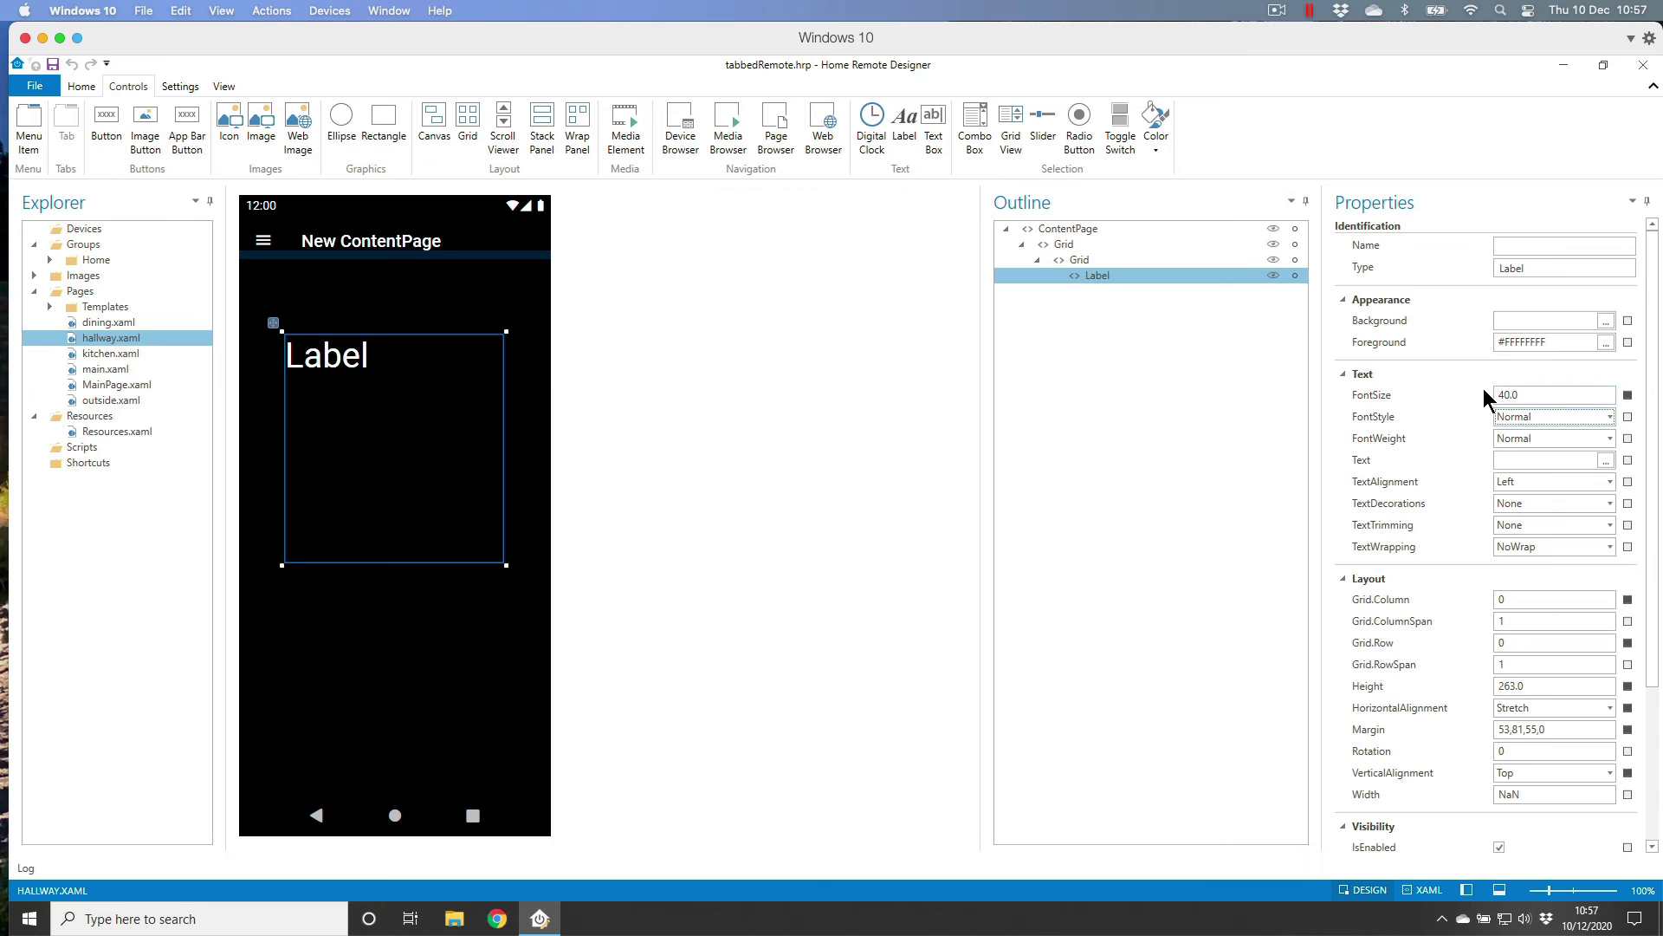
Set the hallway page label's text to "hallway"
click(1523, 459)
text(dining)
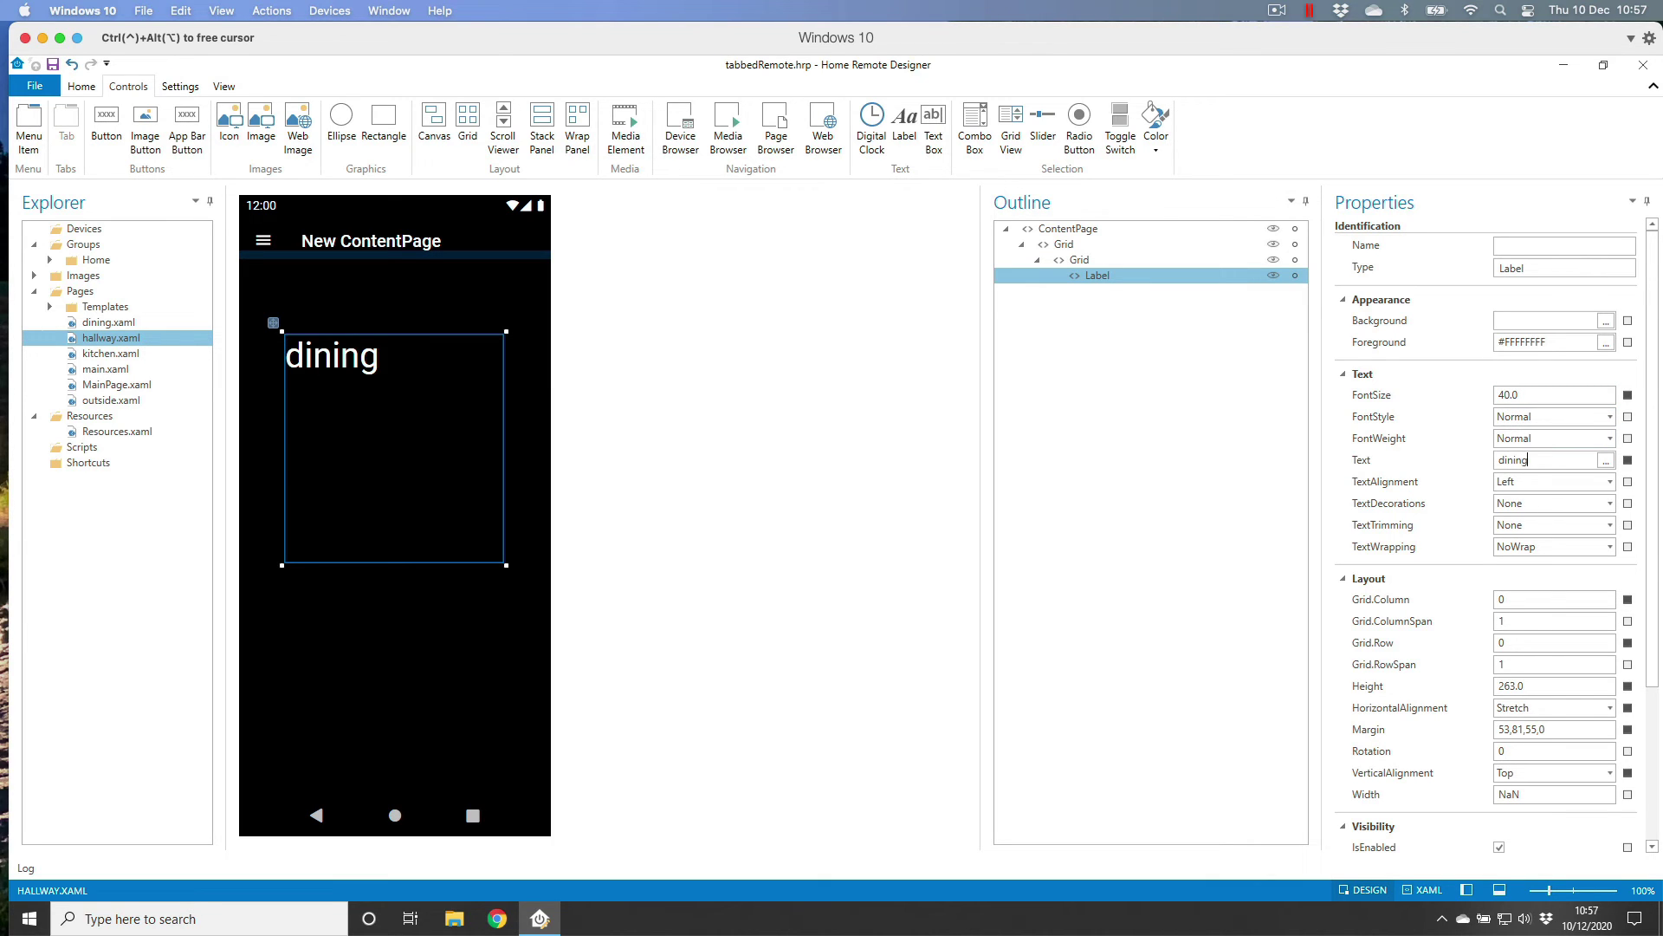
key(BackSpace)
key(BackSpace)
key(BackSpace)
key(BackSpace)
key(BackSpace)
key(BackSpace)
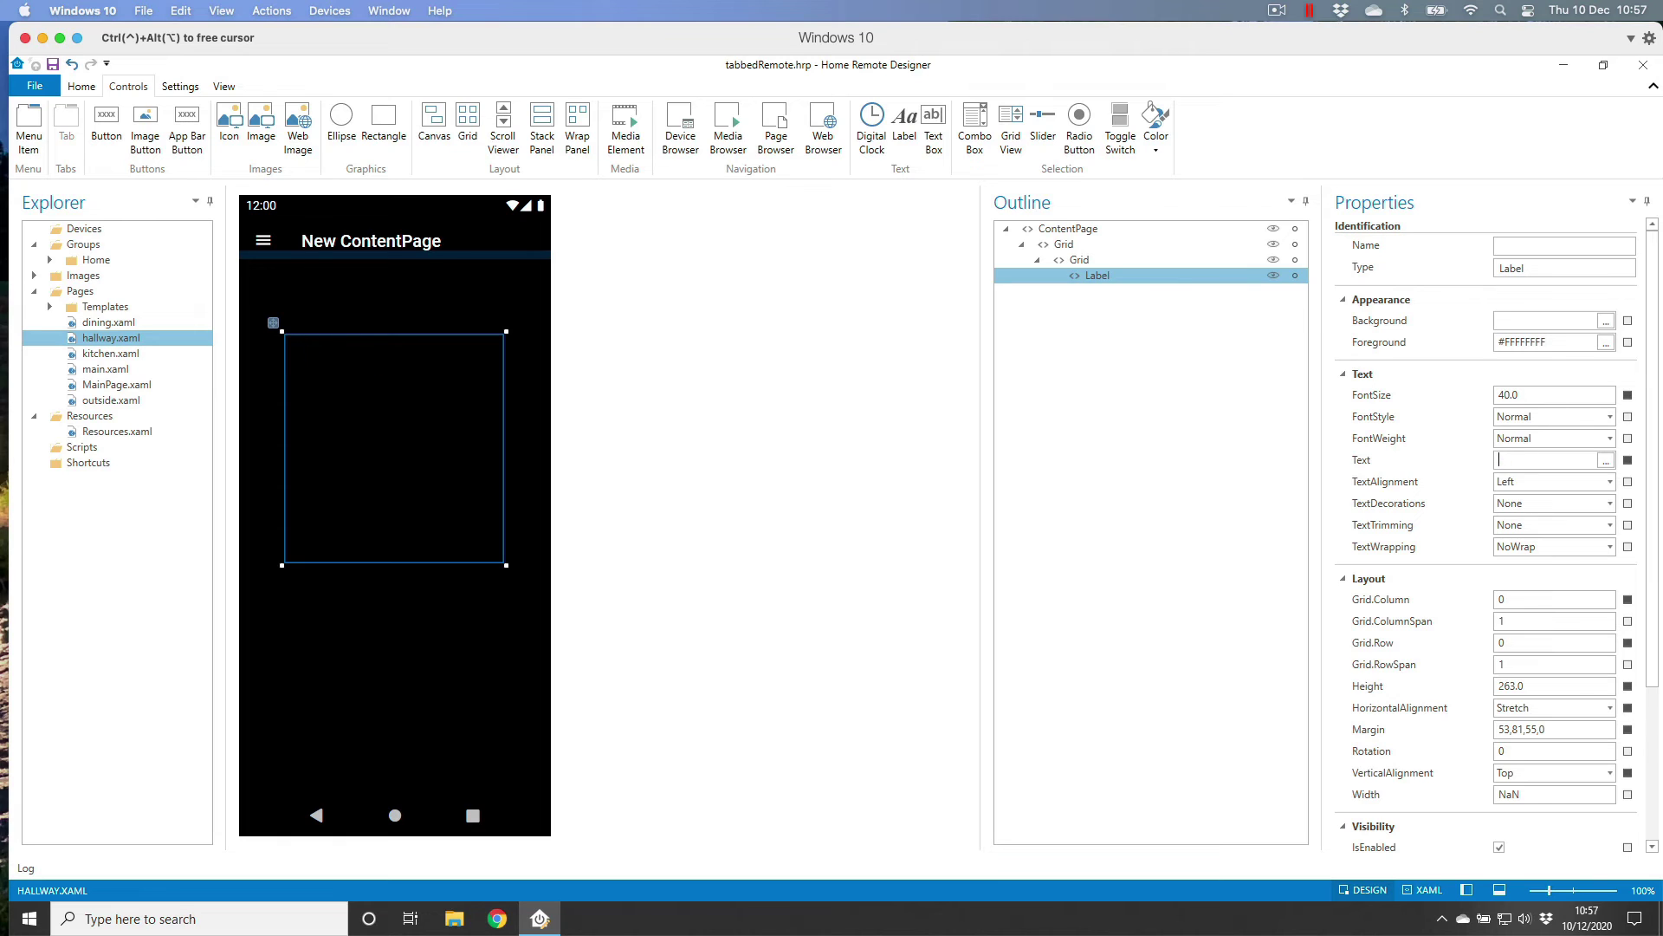
text(hallway)
key(Tab)
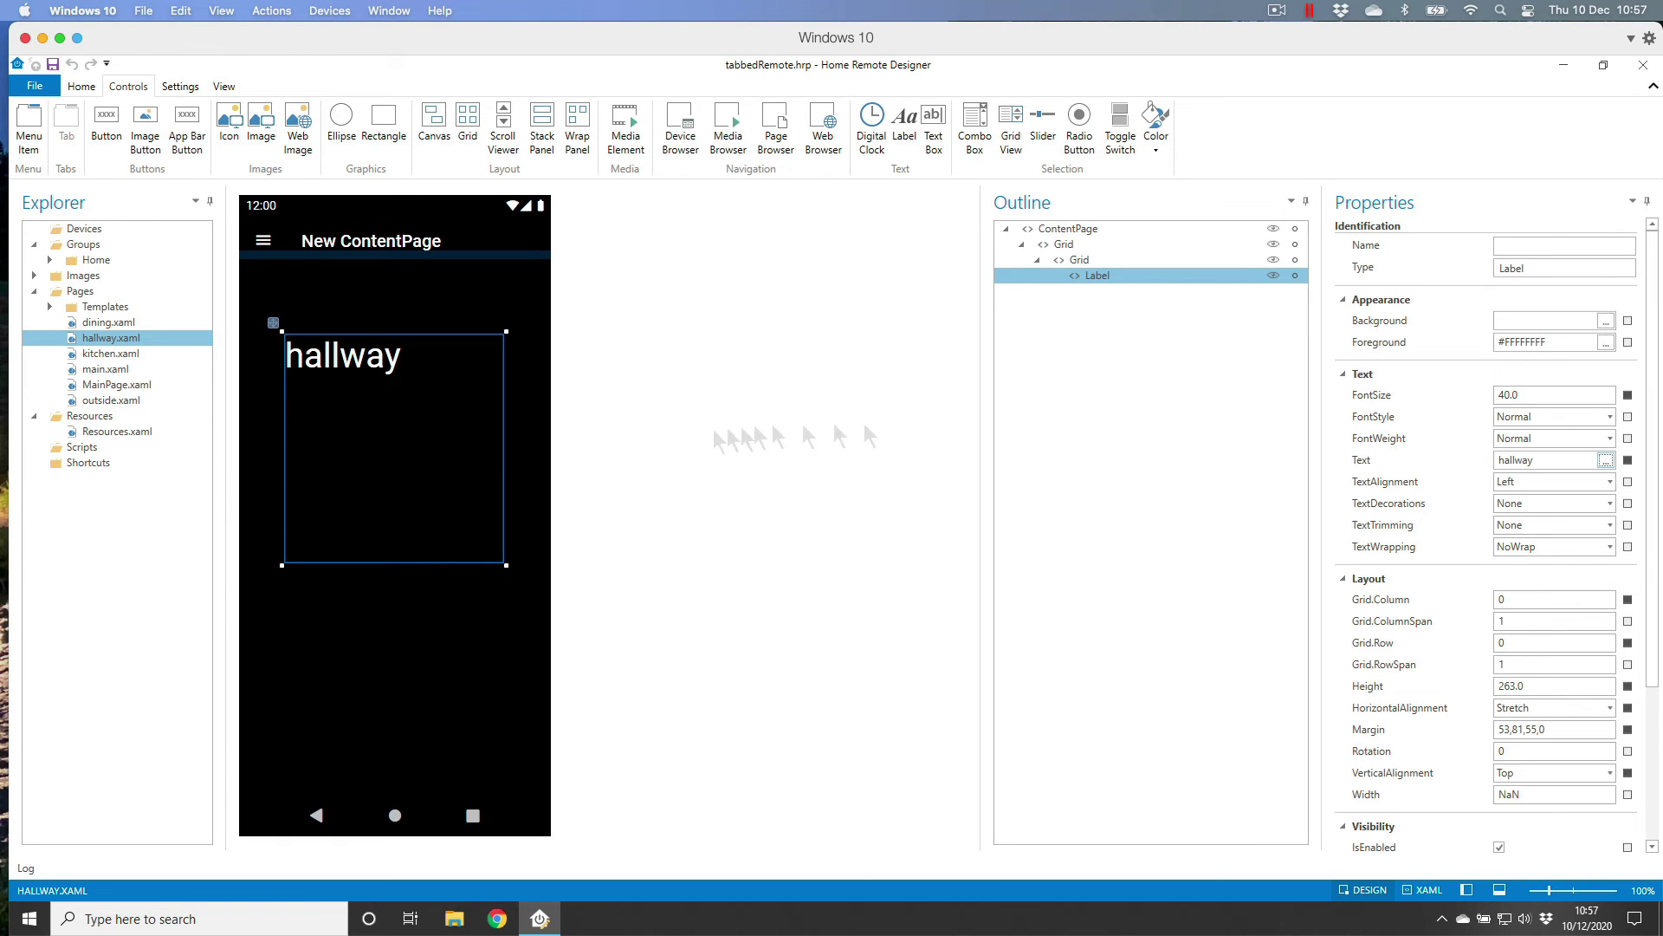
Open kitchen.xaml and add a nested Grid to the page, resetting its margin to 0,0,0,0
click(121, 355)
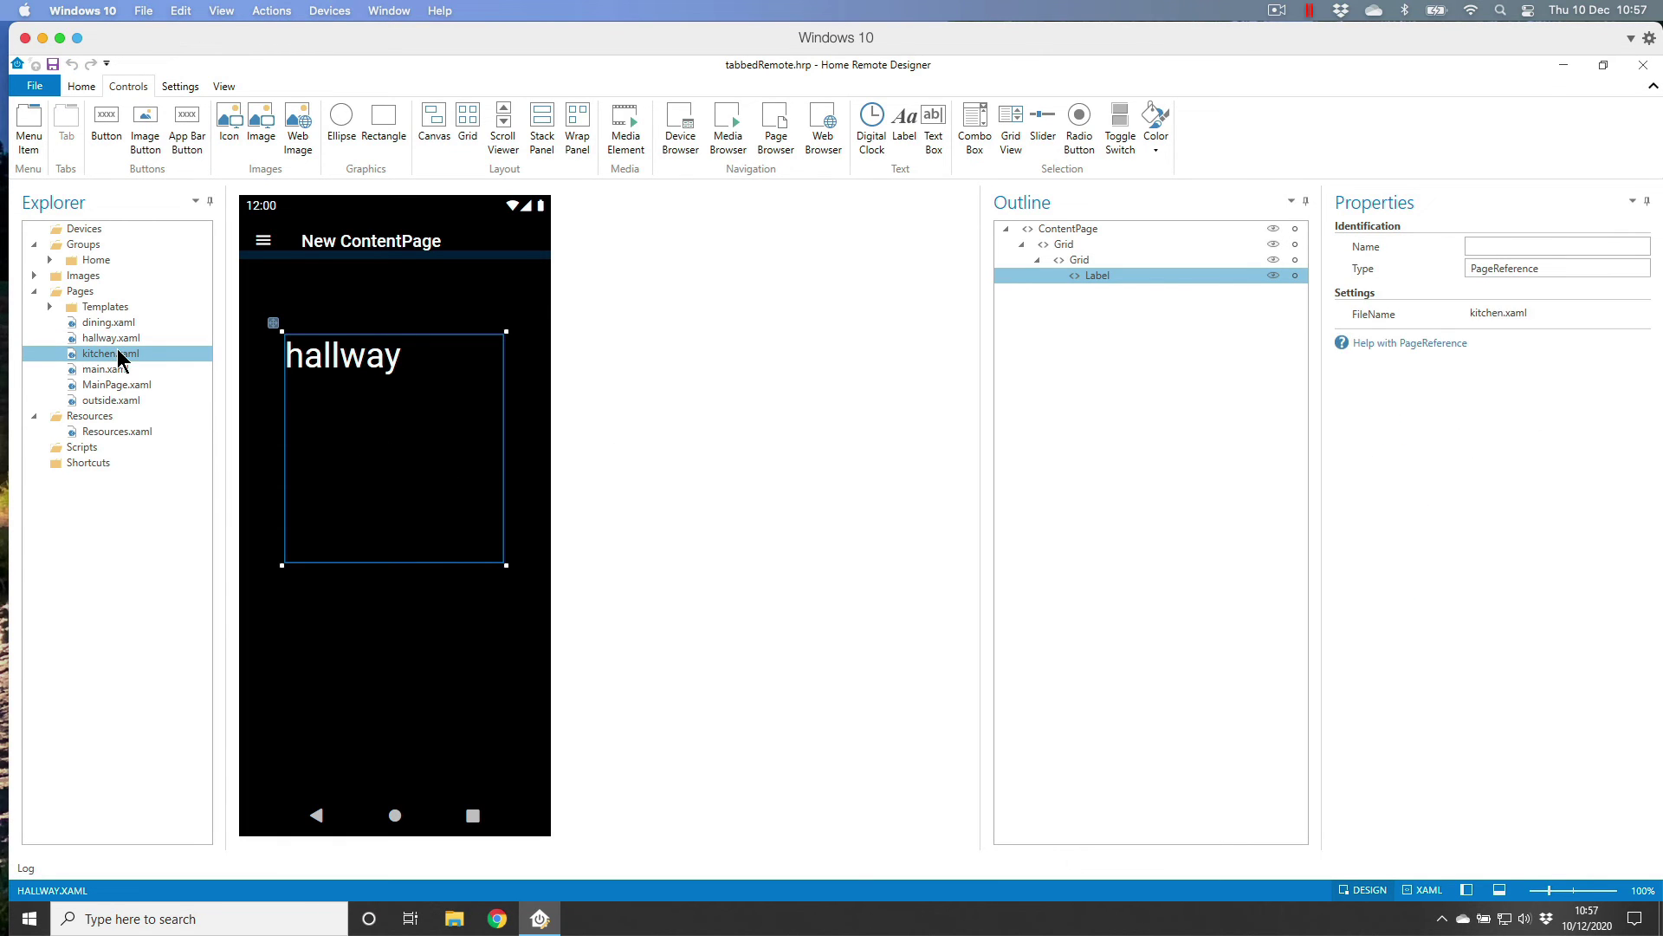
double_click(121, 355)
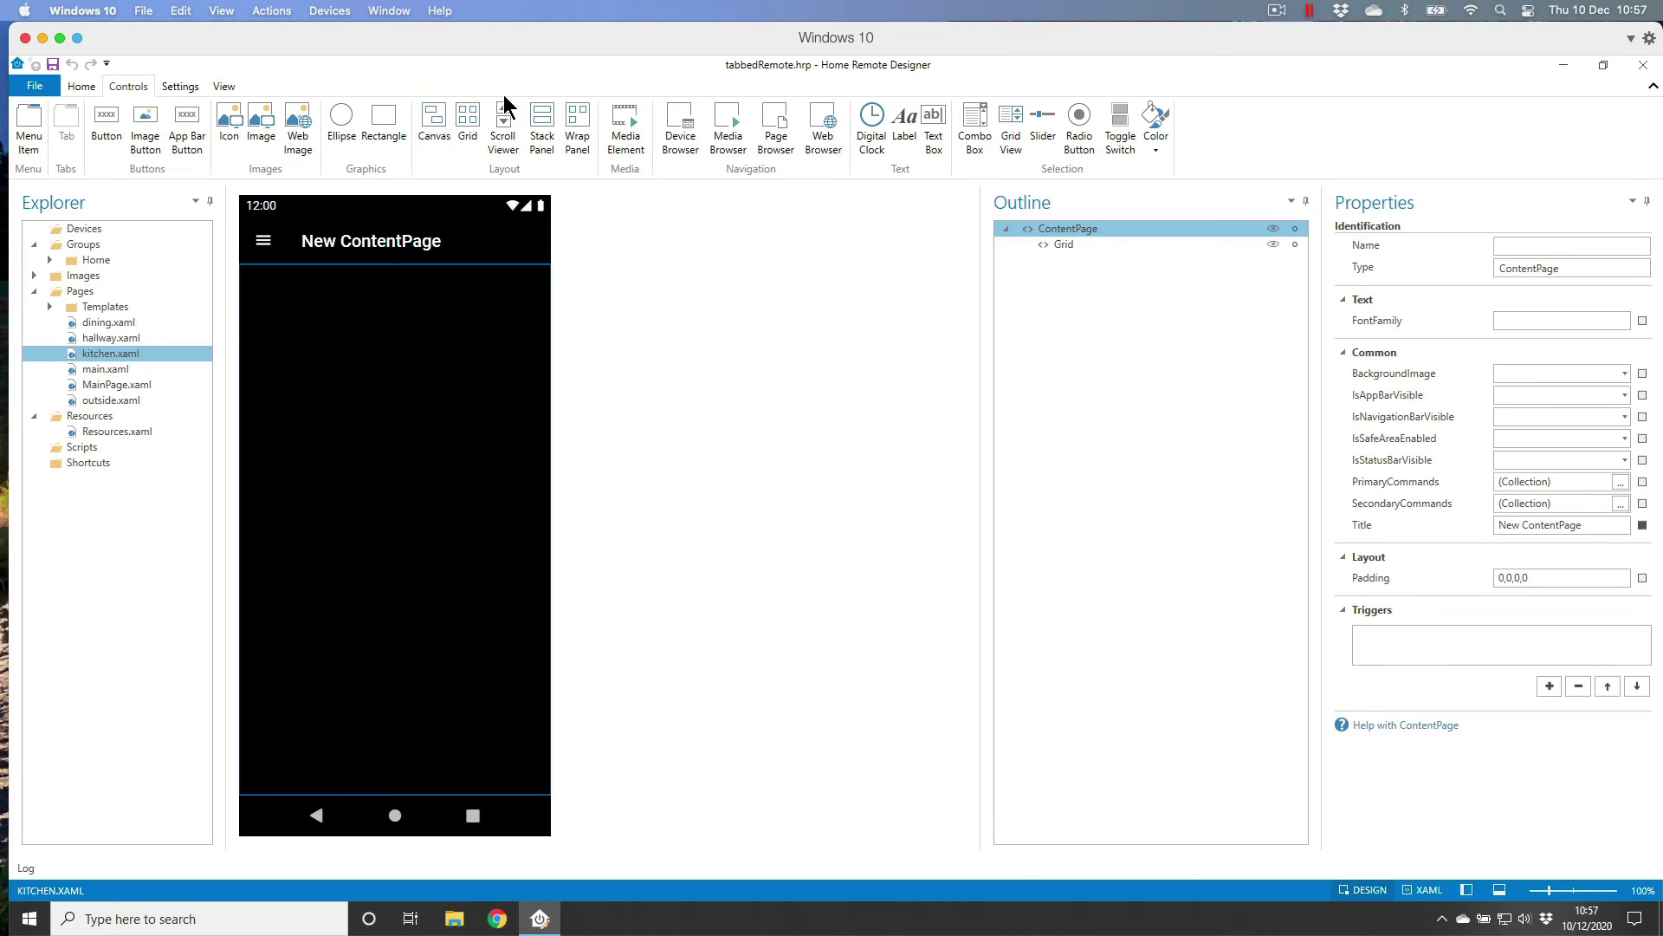
click(468, 126)
mouse_move(259, 284)
mouse_down()
mouse_move(417, 596)
mouse_move(520, 728)
mouse_up()
click(1628, 577)
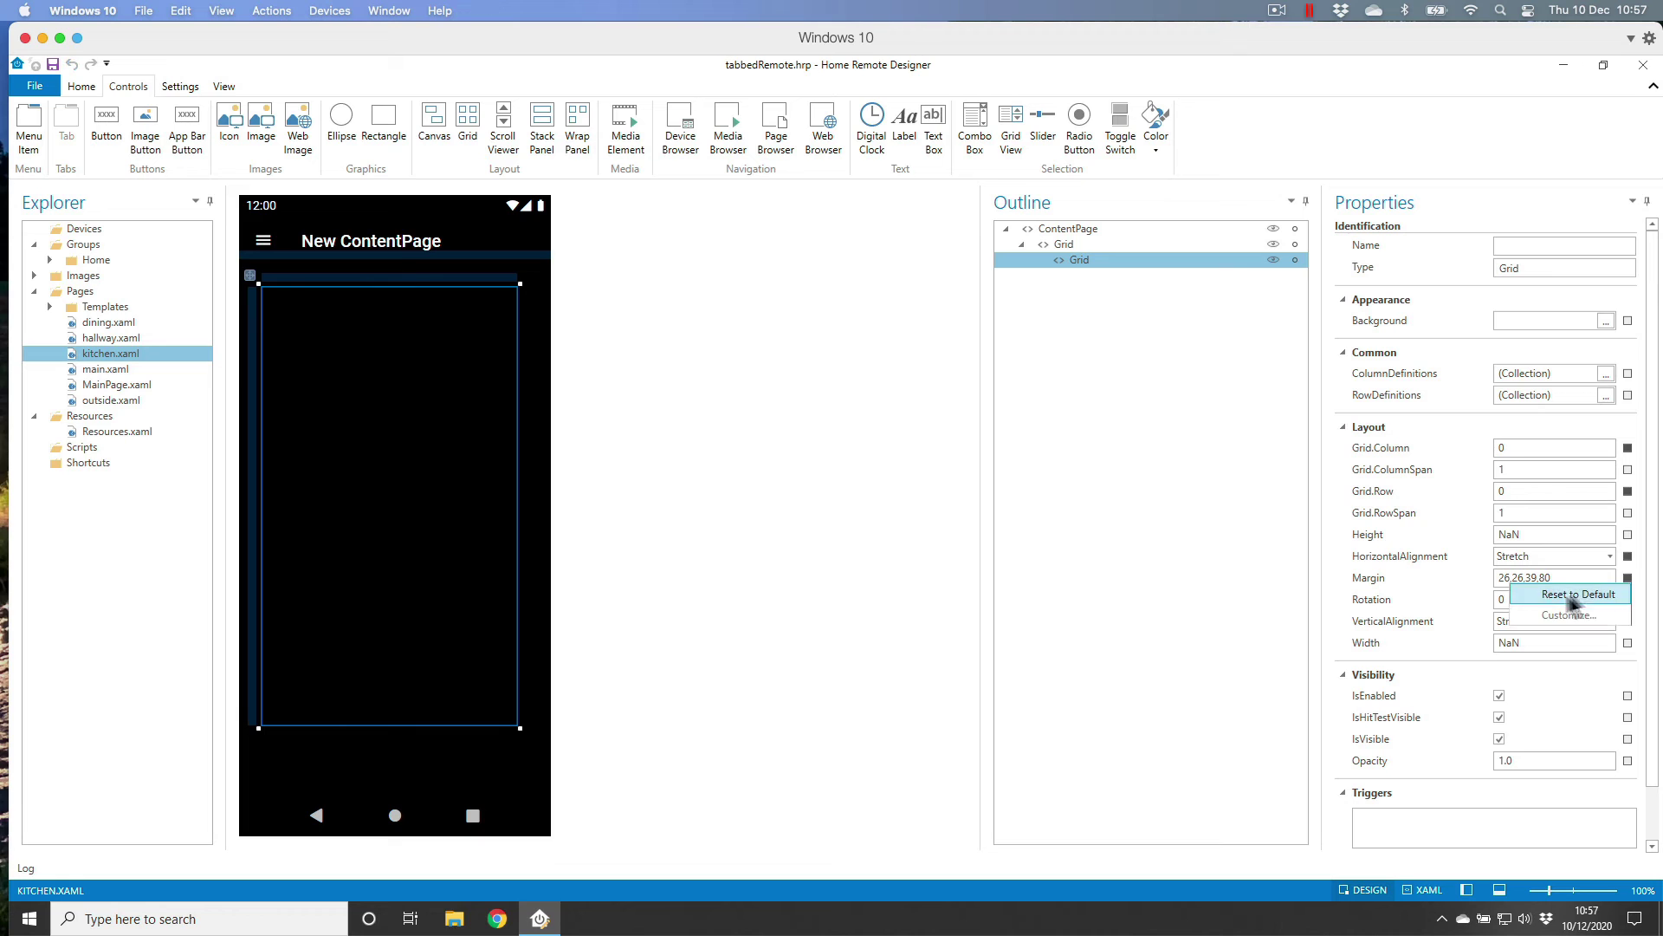
click(1571, 596)
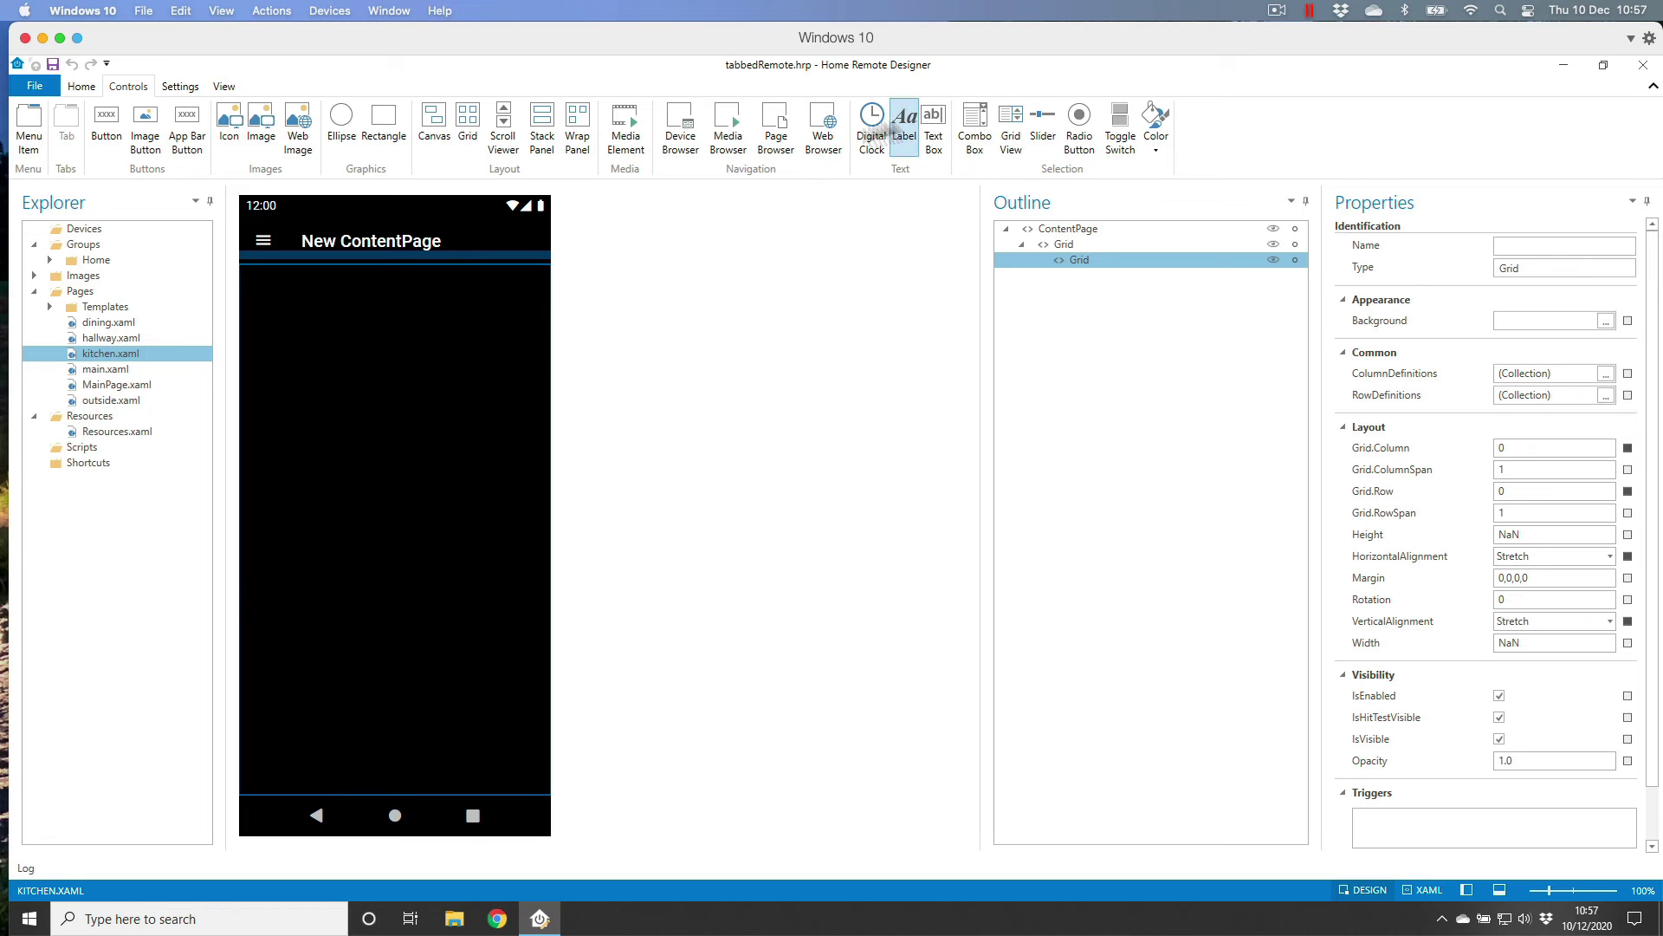
Draw a label about 240 high across the middle of the kitchen page's nested grid and set its font size to 40
click(901, 128)
mouse_move(260, 387)
mouse_down()
mouse_move(454, 597)
mouse_move(501, 599)
mouse_up()
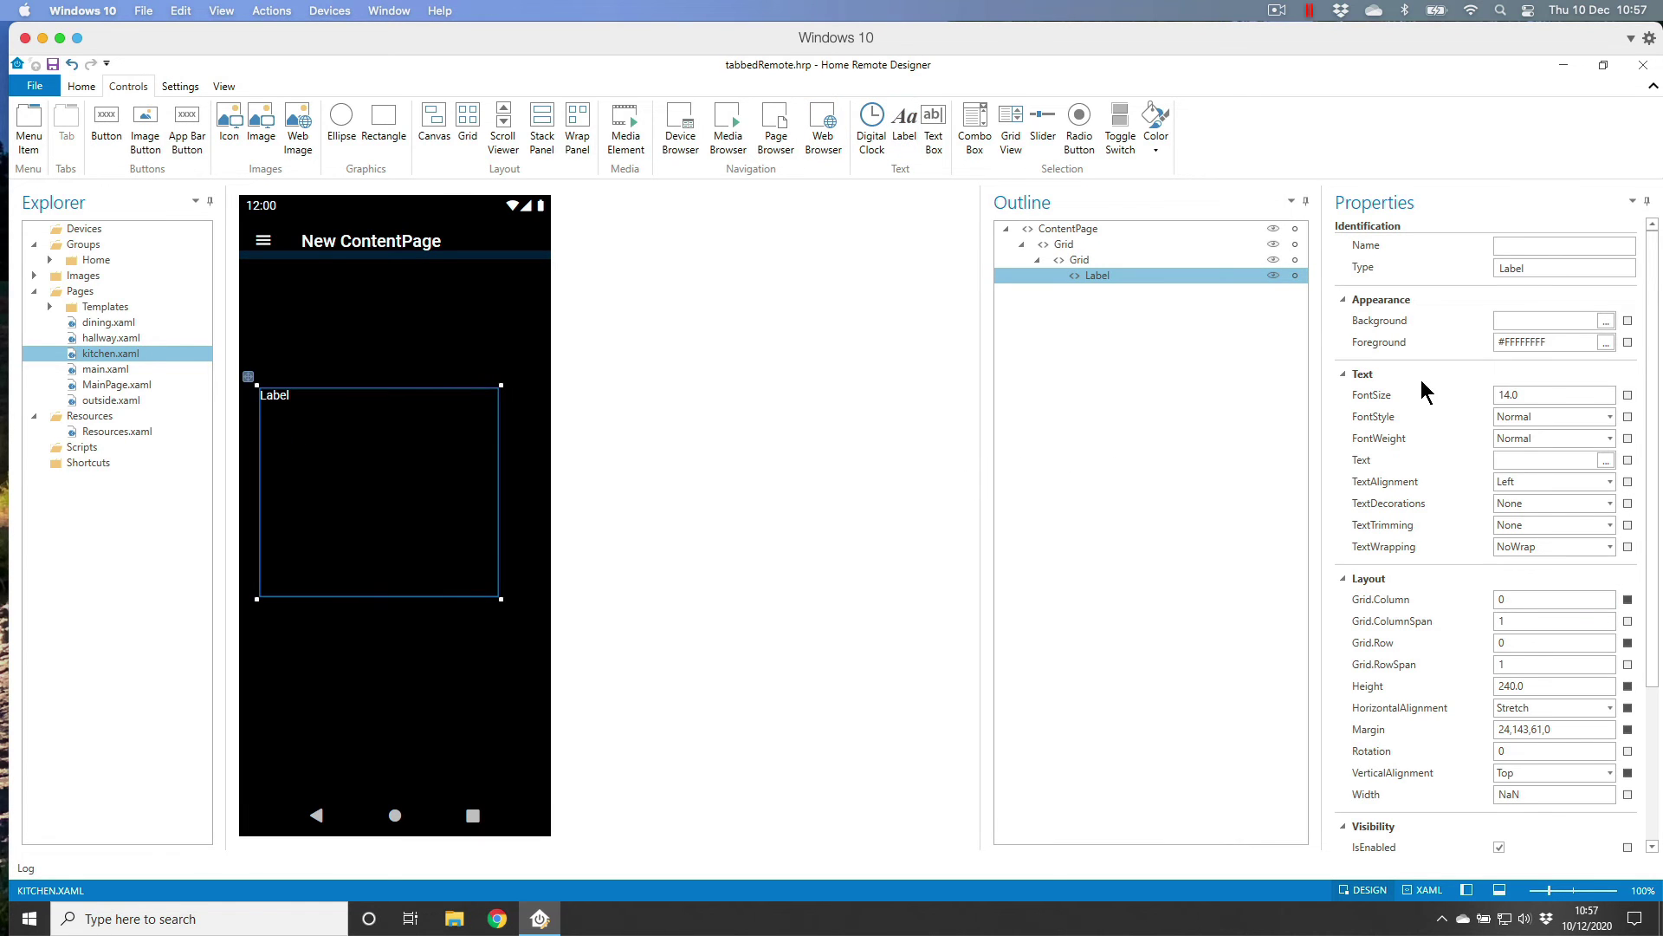
text(40)
Set the kitchen page label's text to "kitchen"
click(1521, 464)
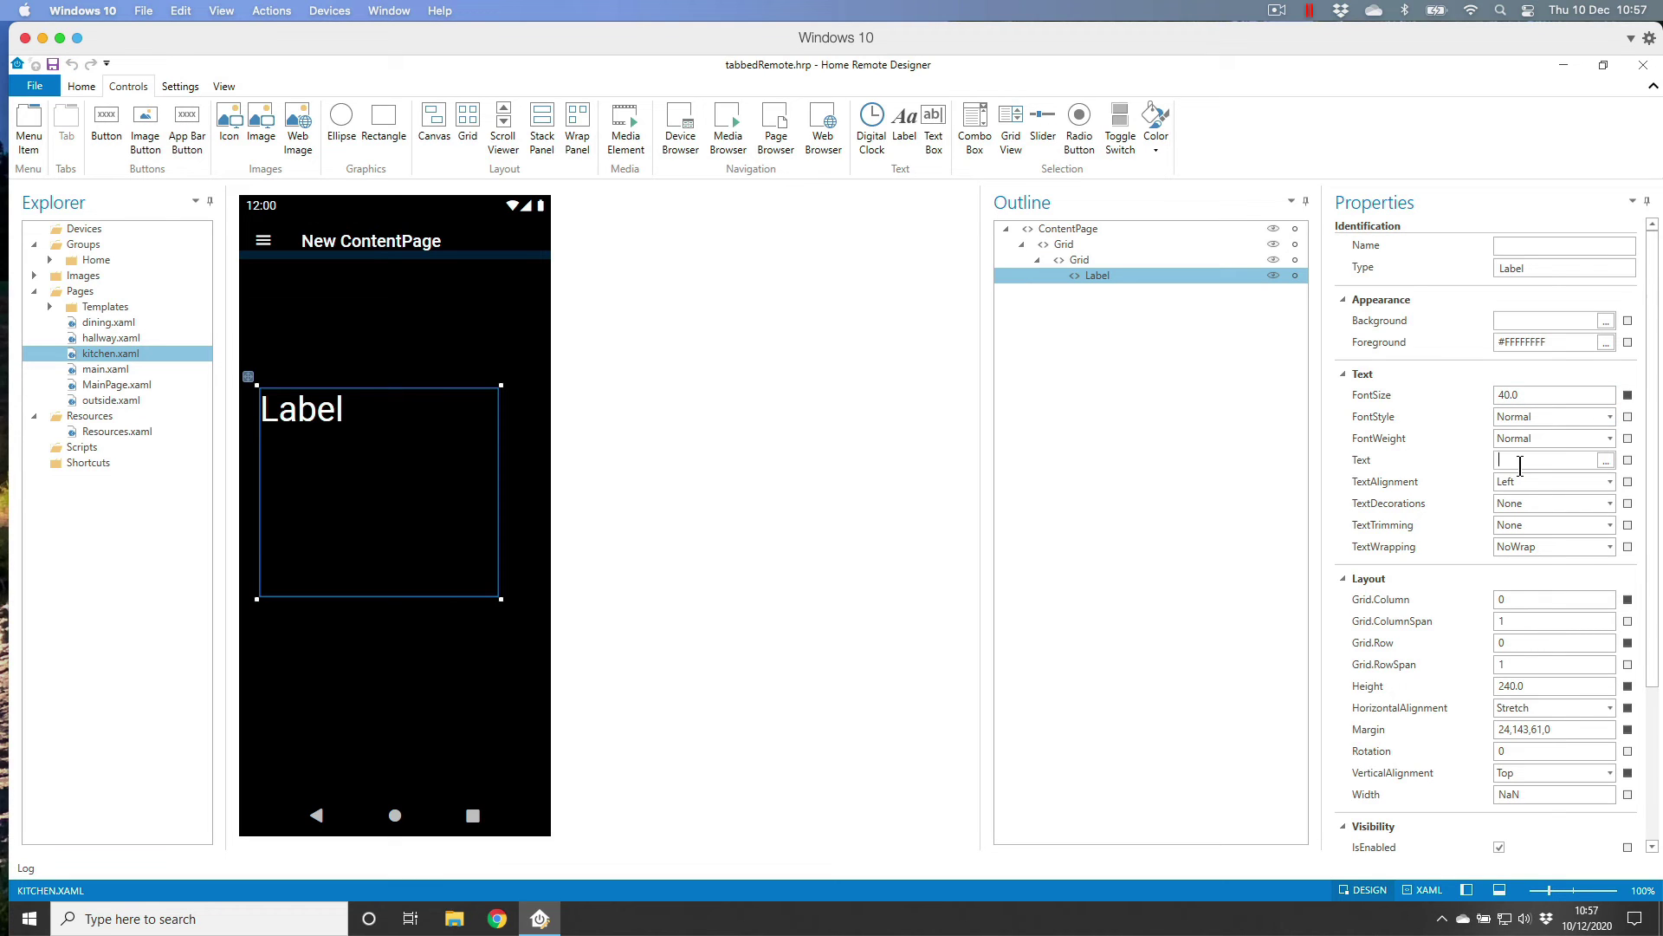
text(kictte)
key(BackSpace)
key(BackSpace)
key(BackSpace)
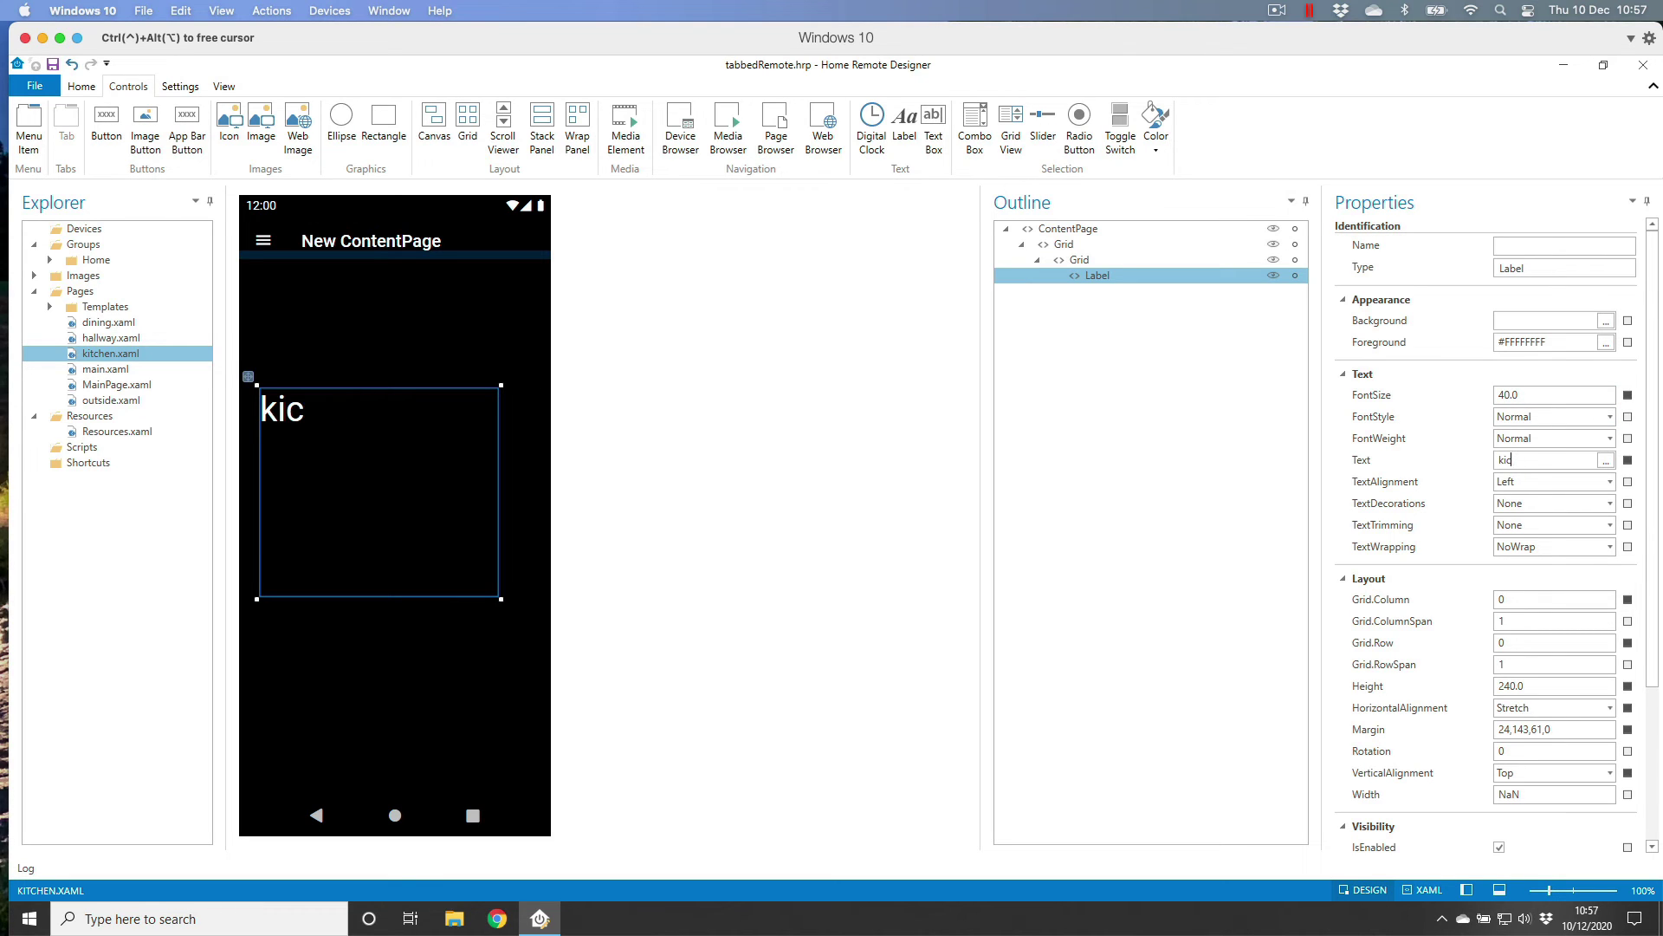
key(BackSpace)
text(tchen)
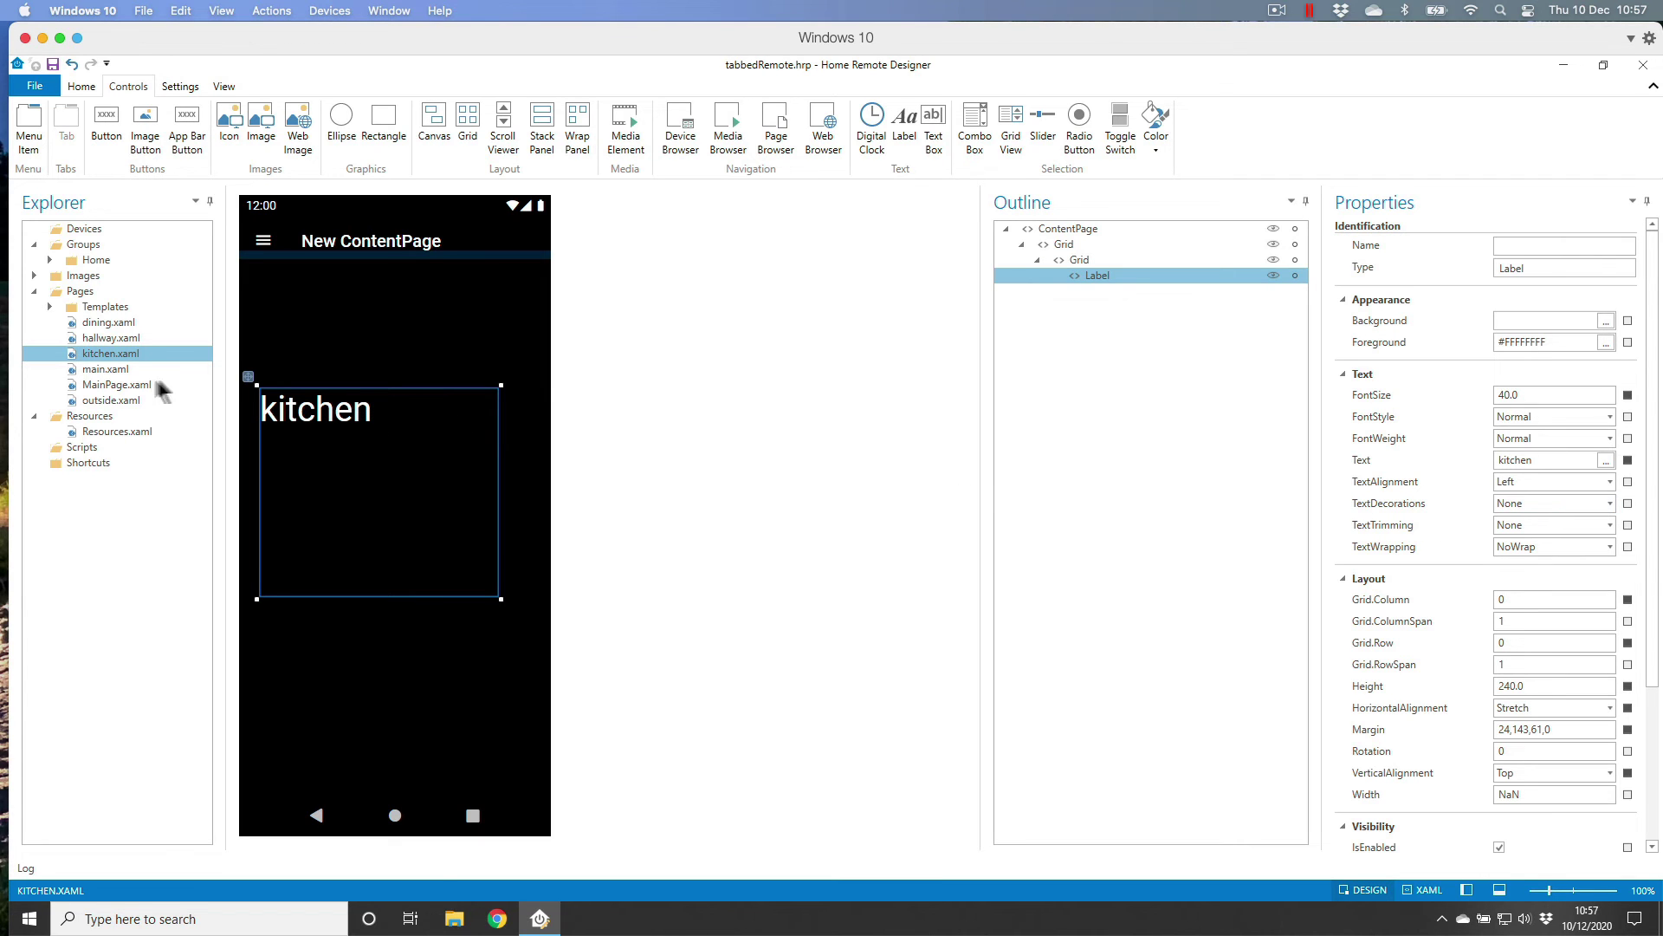
Open outside.xaml and add a nested Grid about 317 high, resetting its margin to 0,0,0,0
click(119, 399)
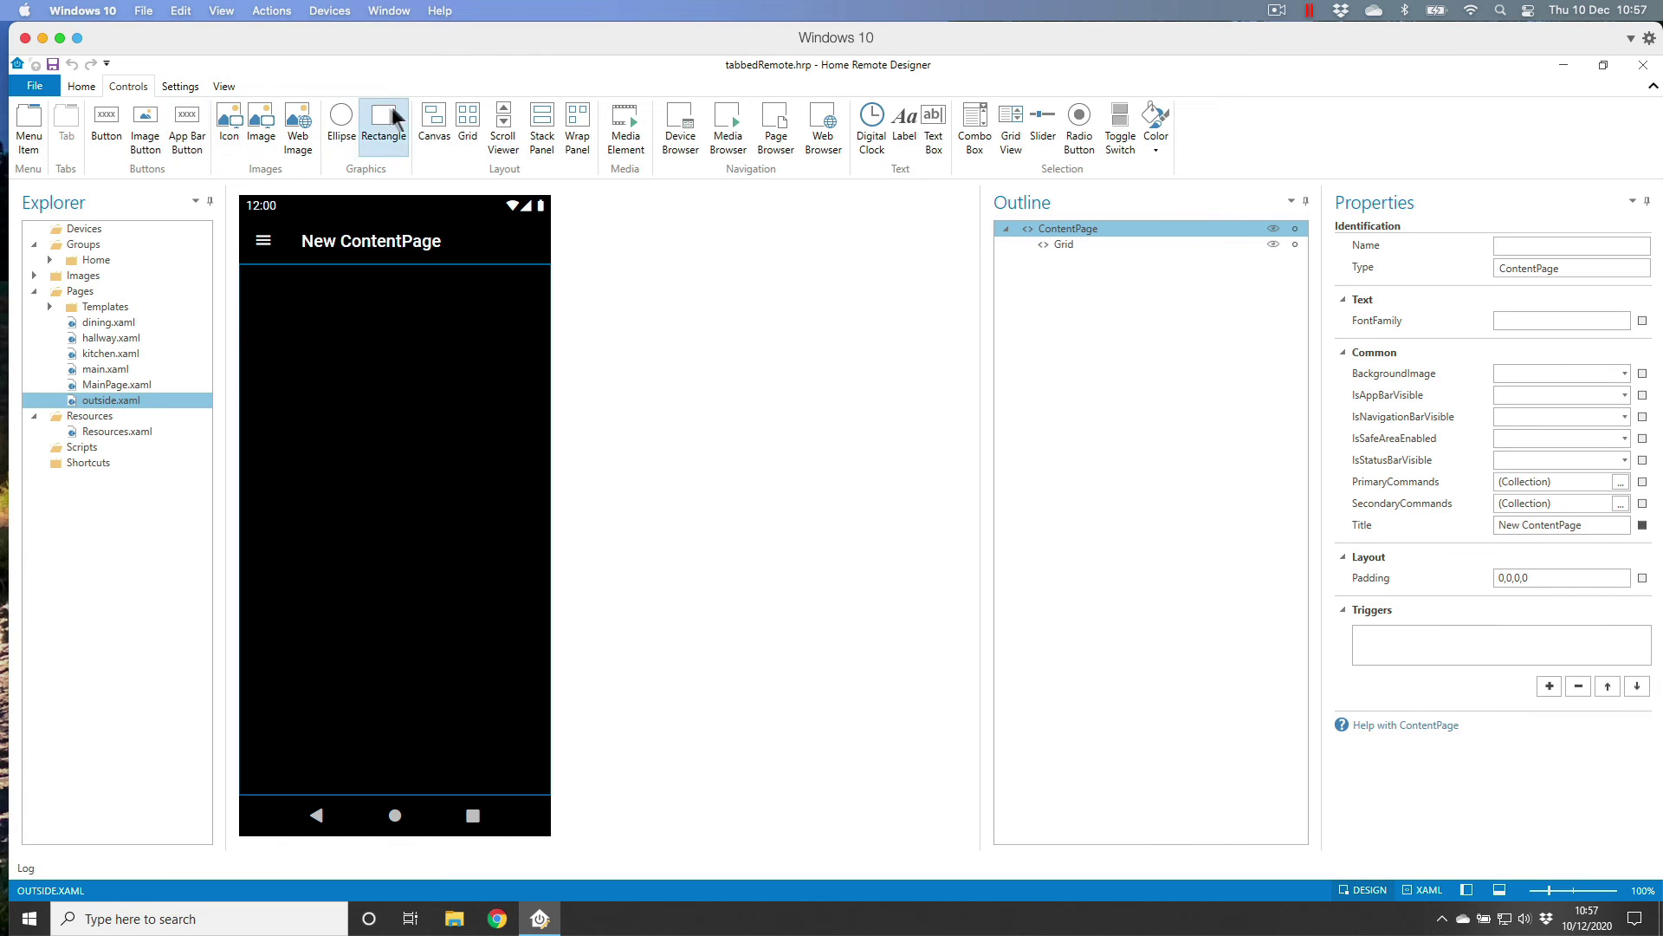
click(468, 120)
drag(270, 344, 520, 621)
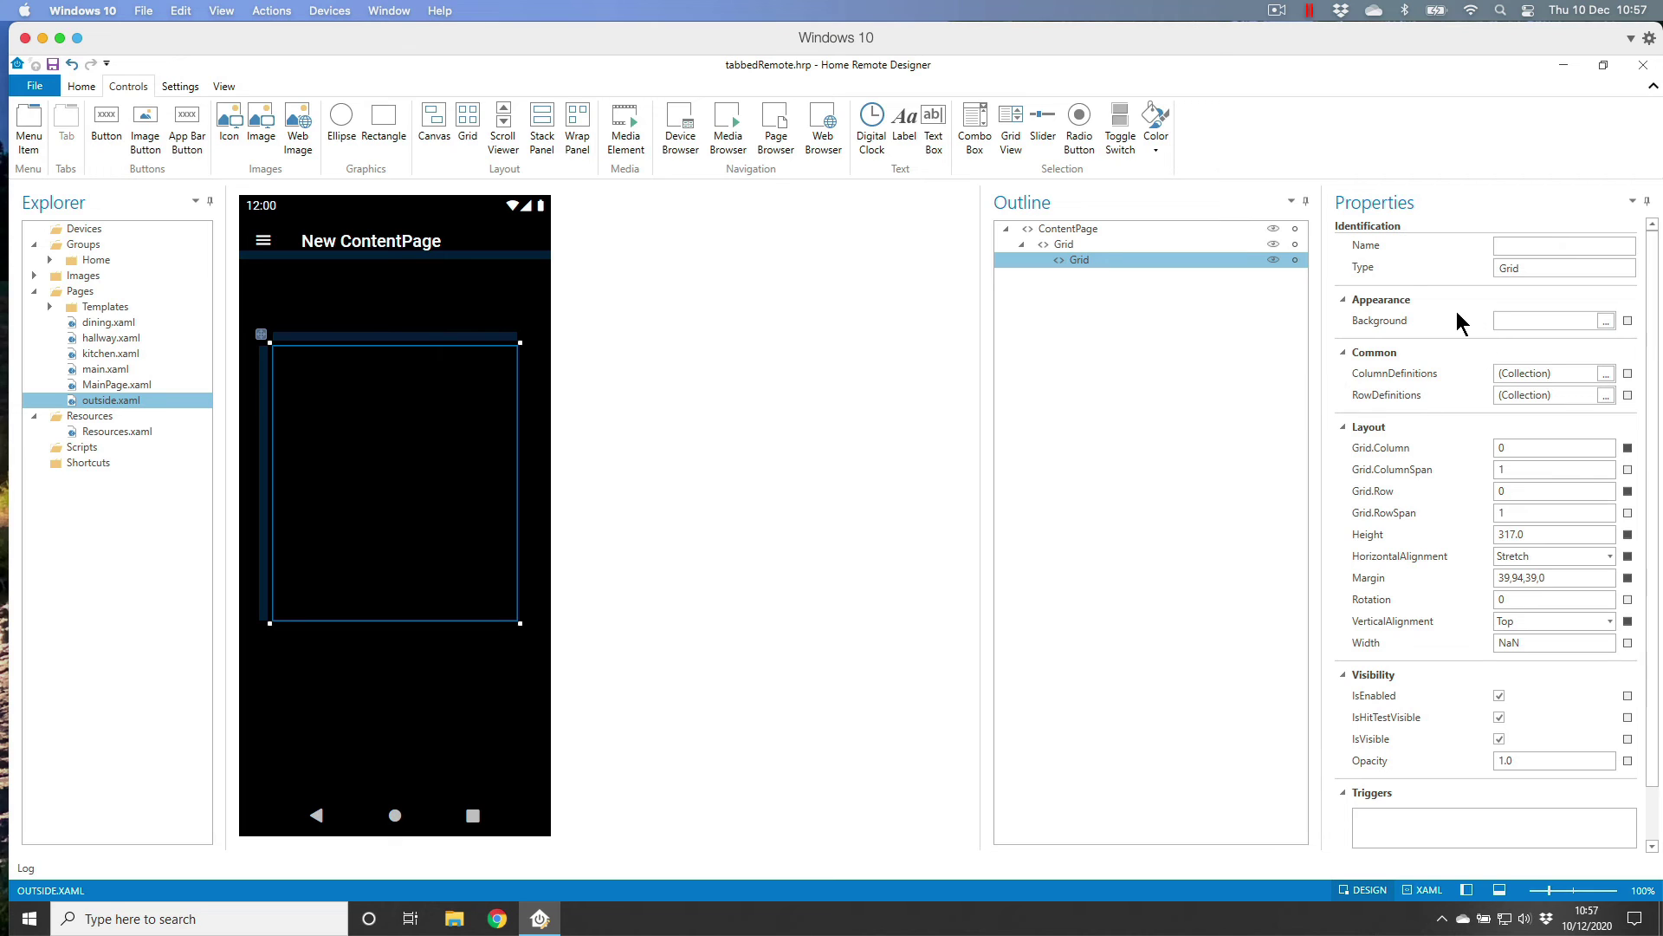
click(1628, 577)
click(1538, 604)
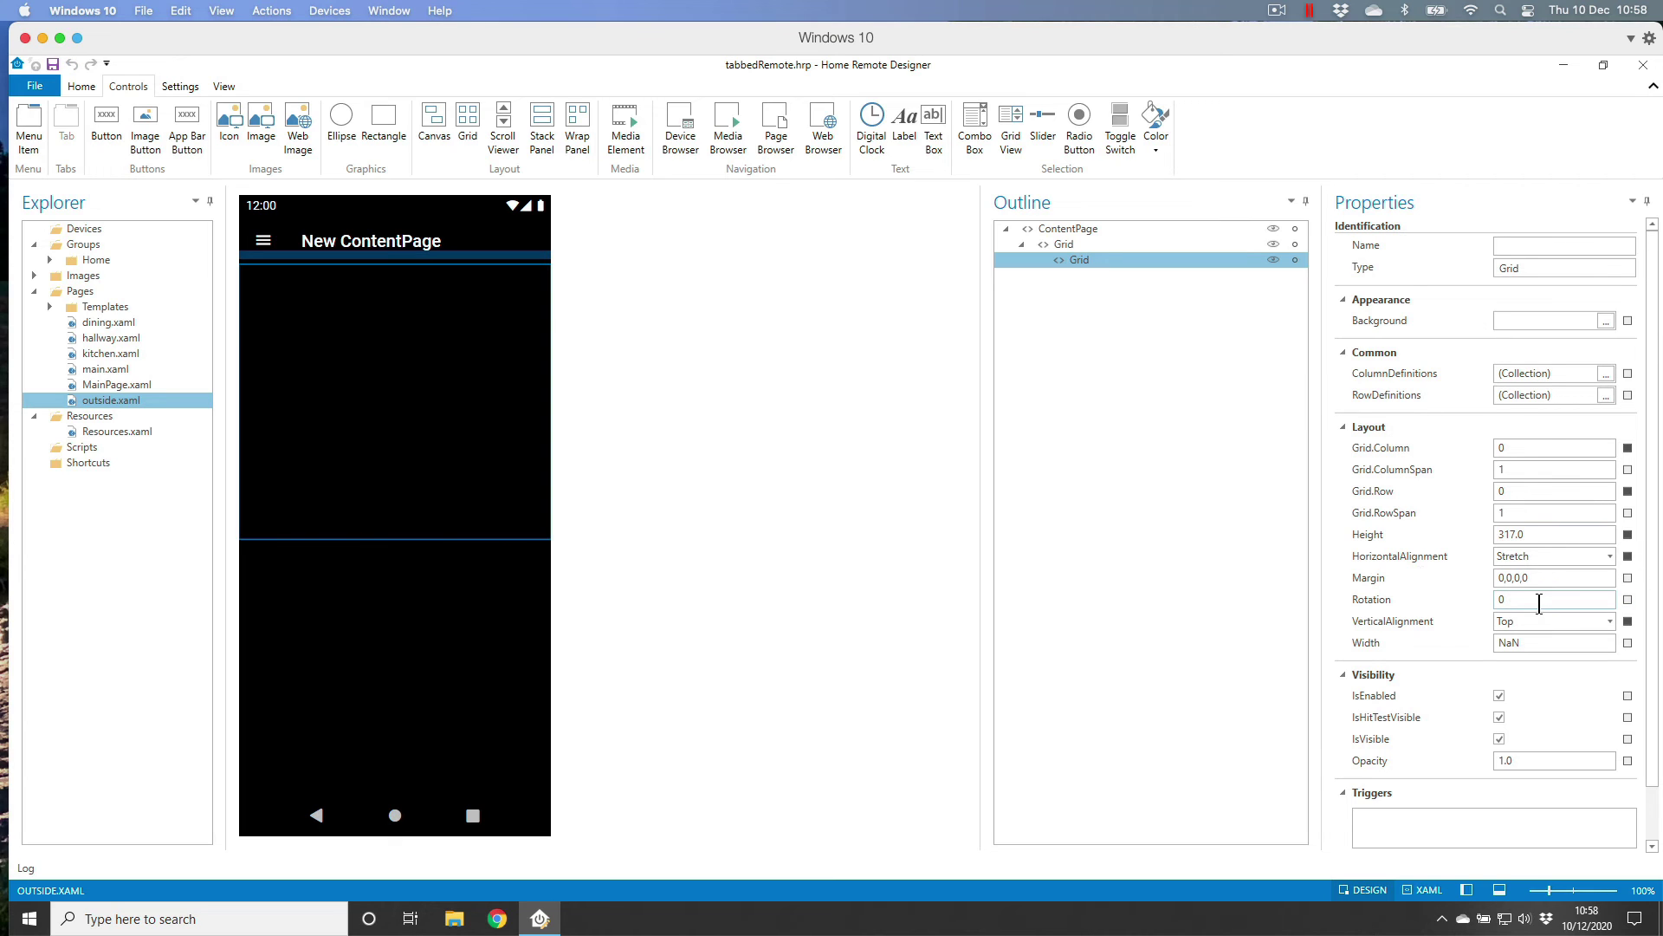
Draw a label about 216 wide and 129 high in the outside page's nested grid and set its font size to 40
click(903, 126)
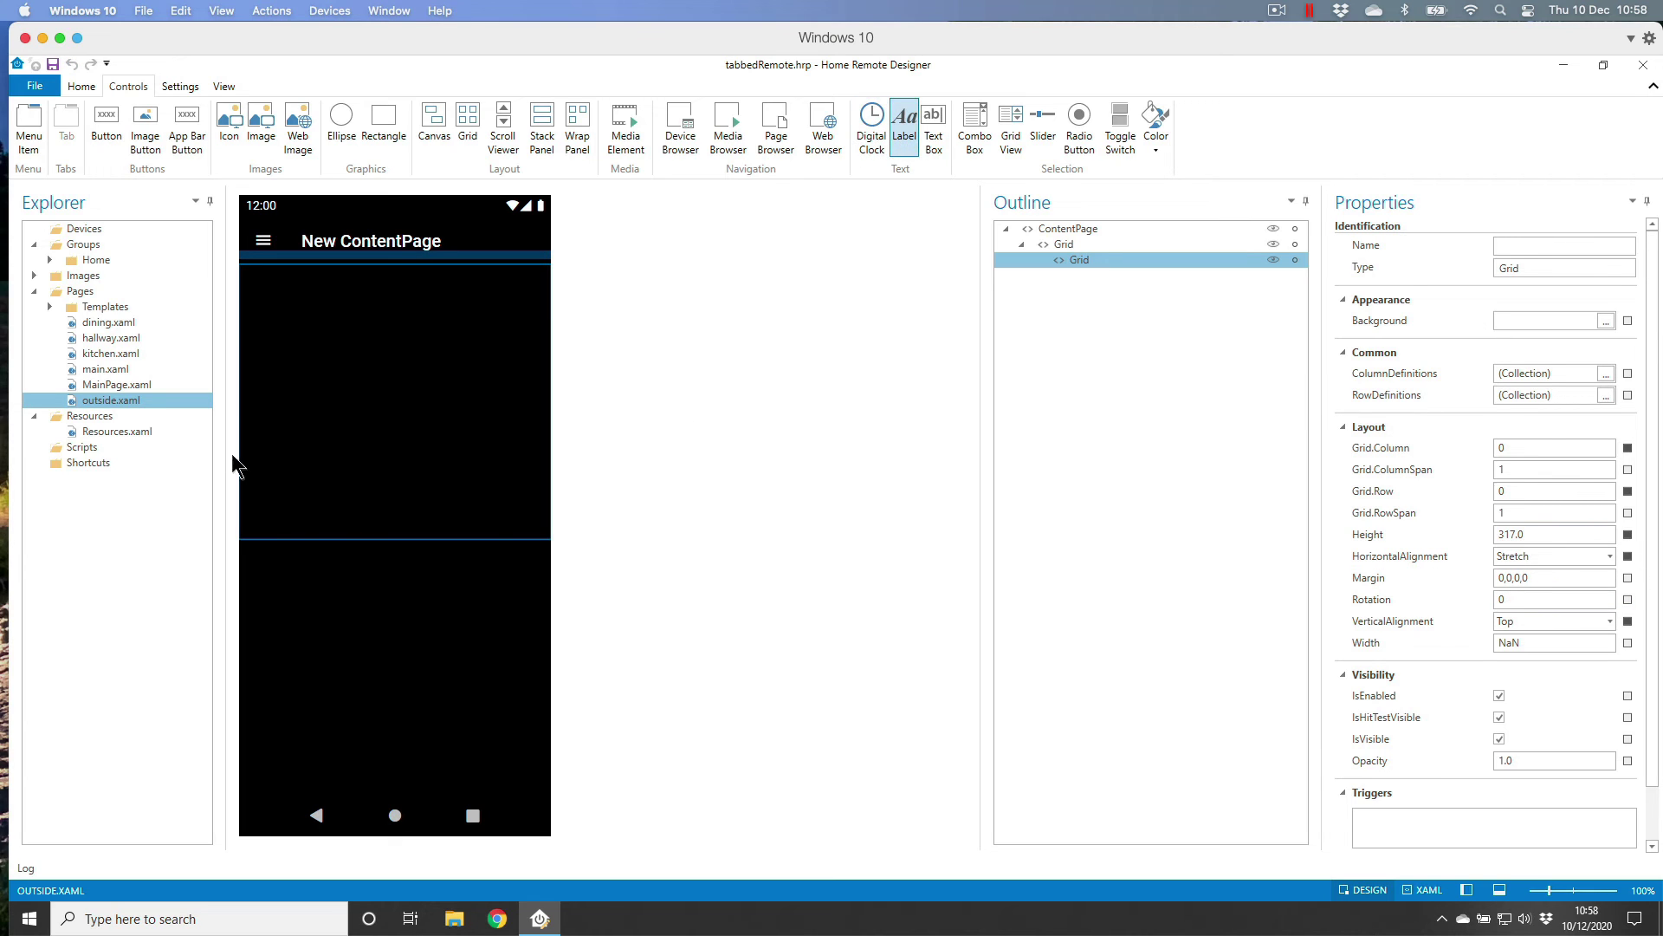
drag(260, 382, 451, 499)
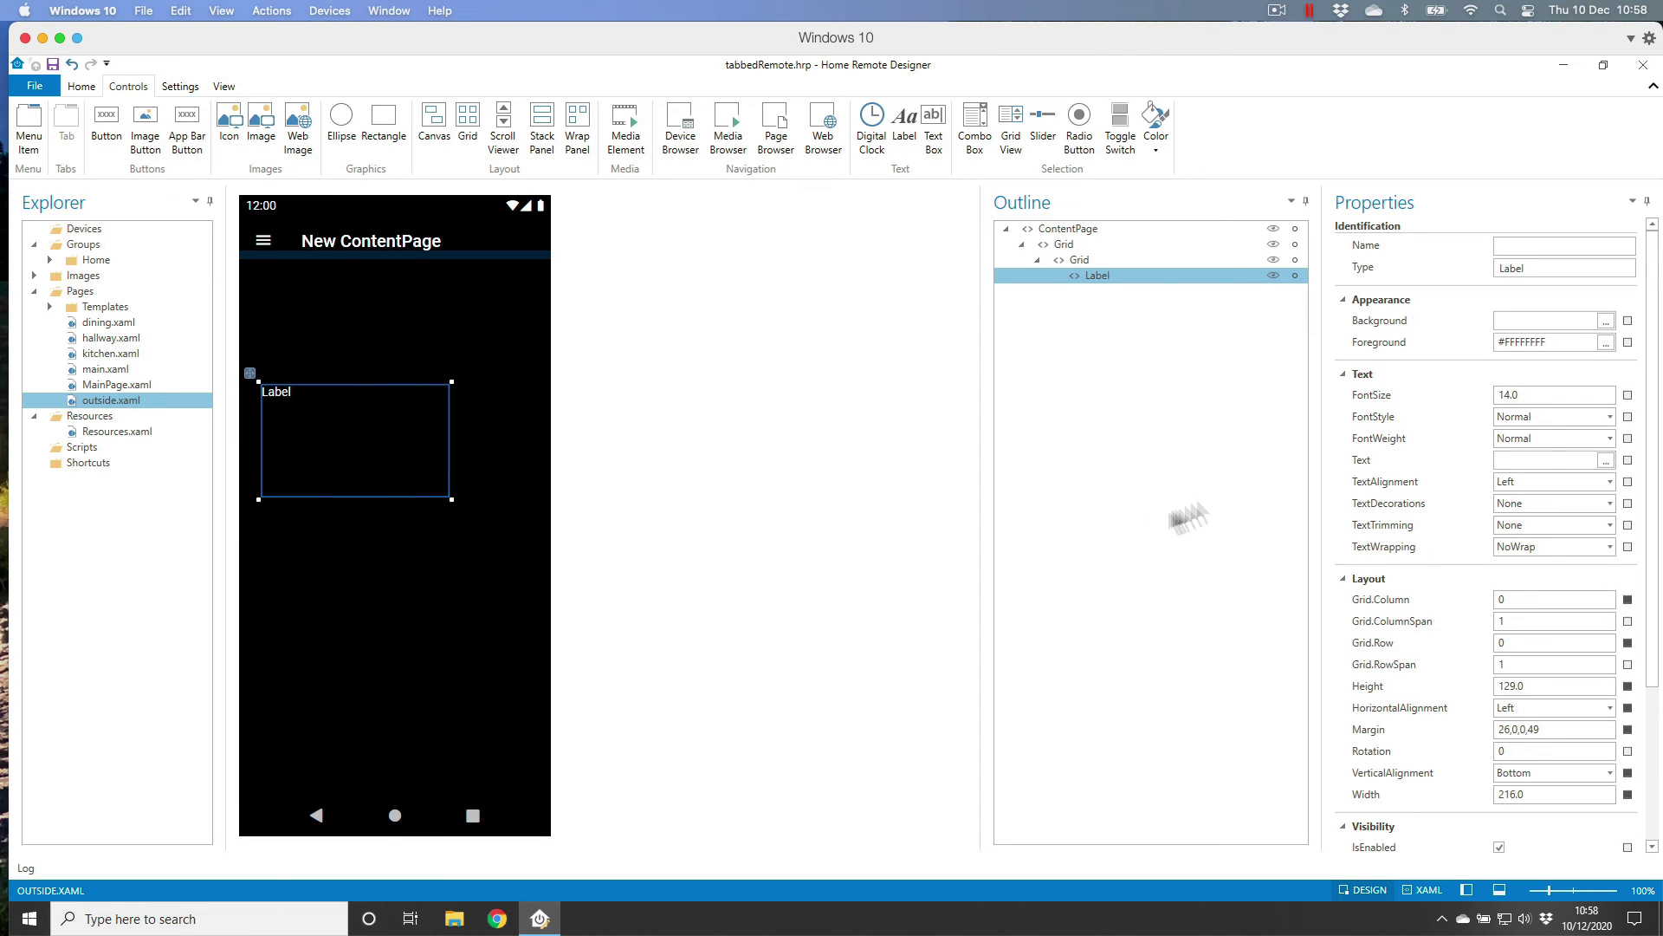
click(1492, 392)
text(40)
key(Tab)
Set the outside page label's text to "outside"
click(1542, 457)
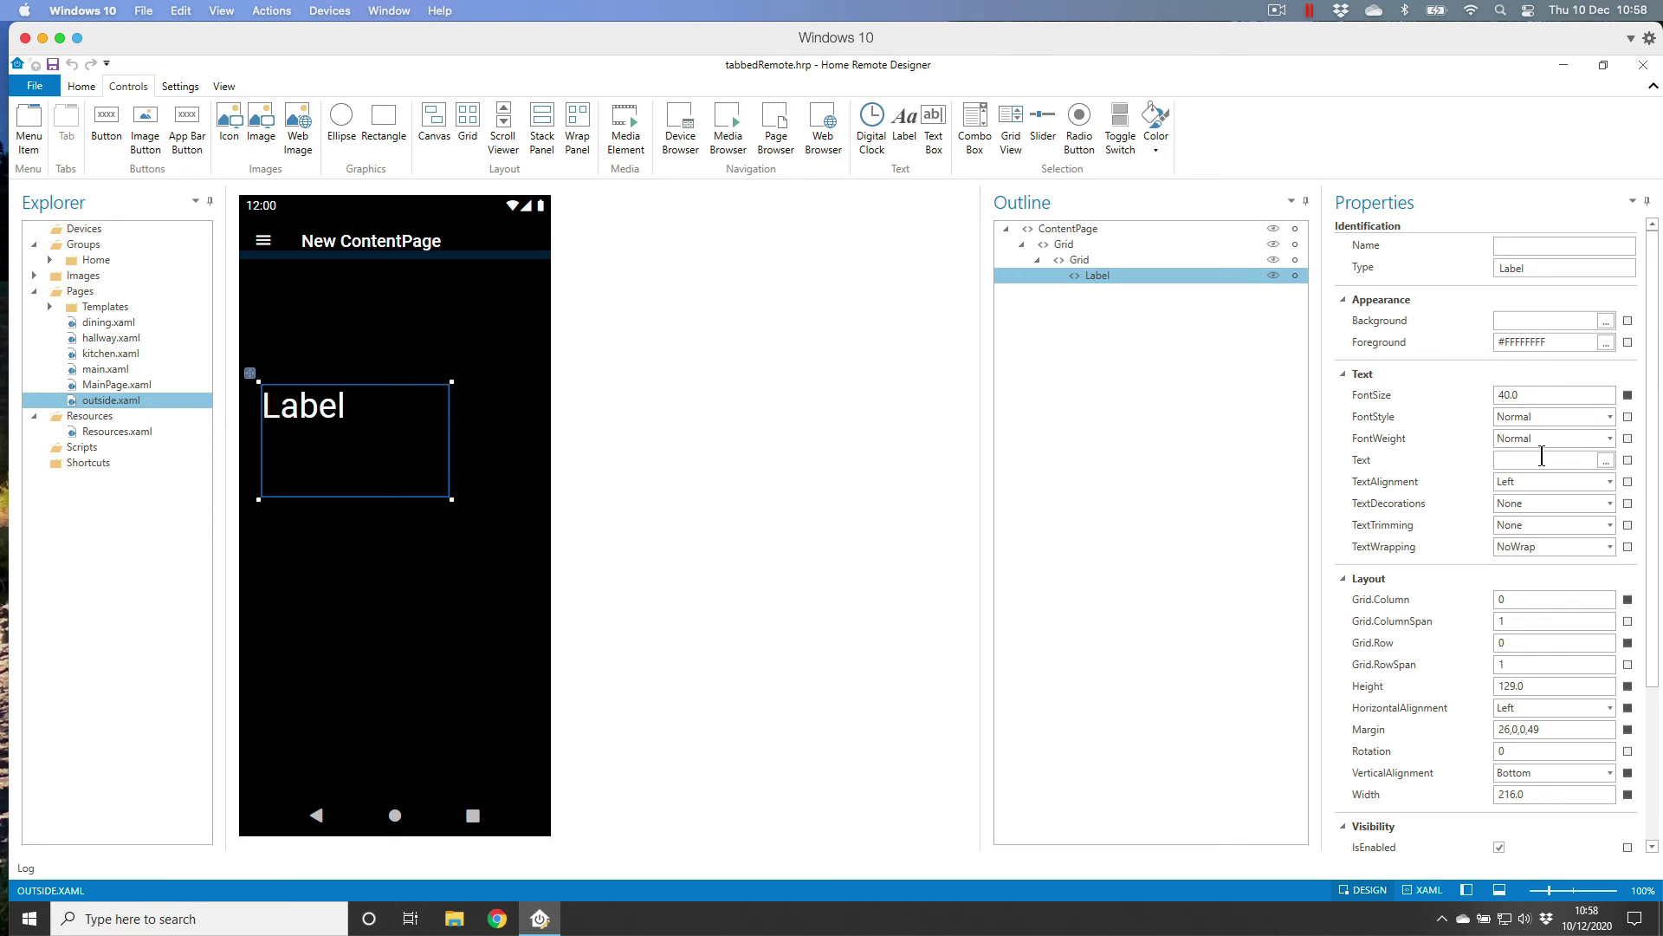
text(outside)
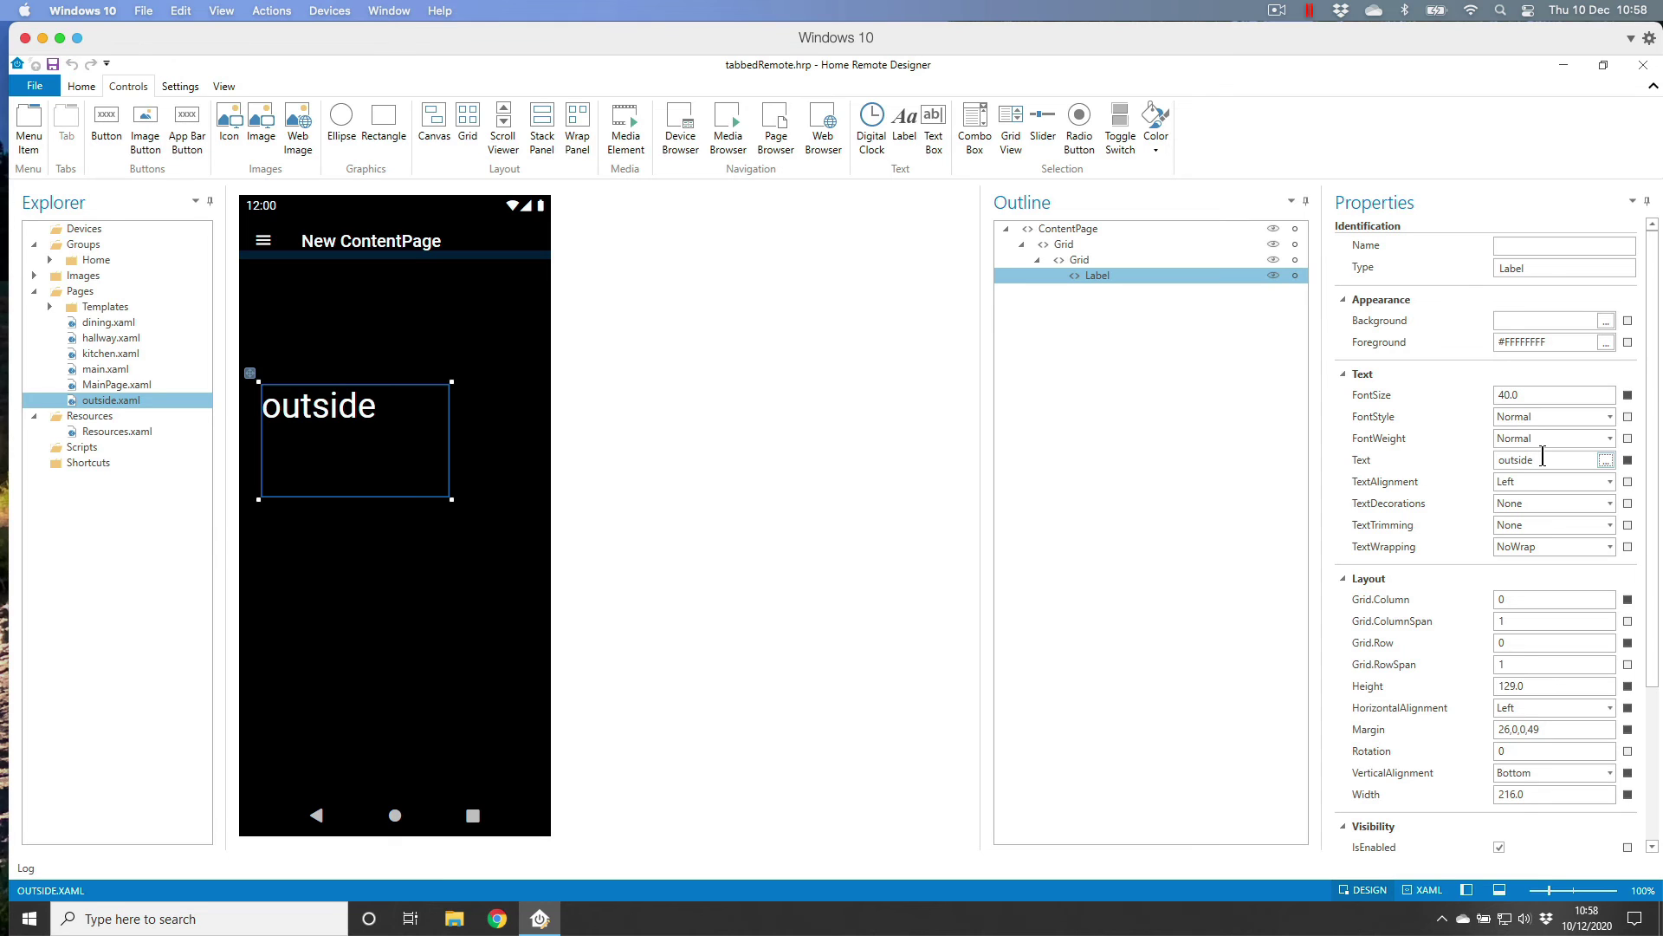
key(Tab)
Look through the project's page files, checking the labels on the kitchen, hallway and dining pages
click(107, 370)
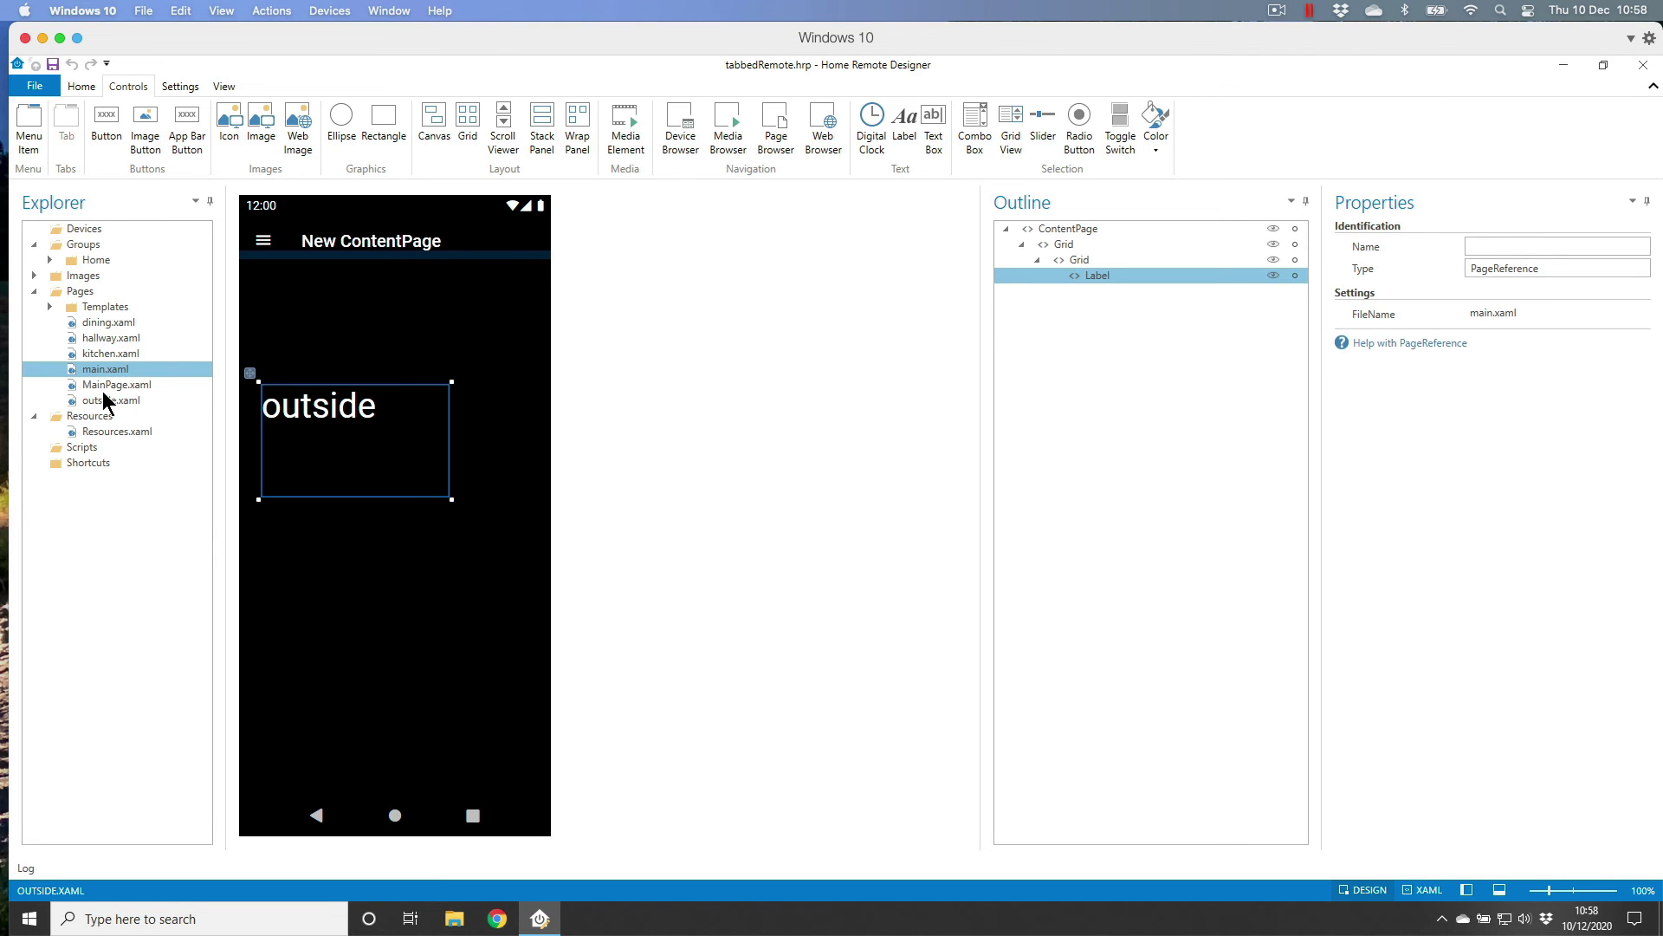
click(105, 387)
click(106, 400)
click(104, 354)
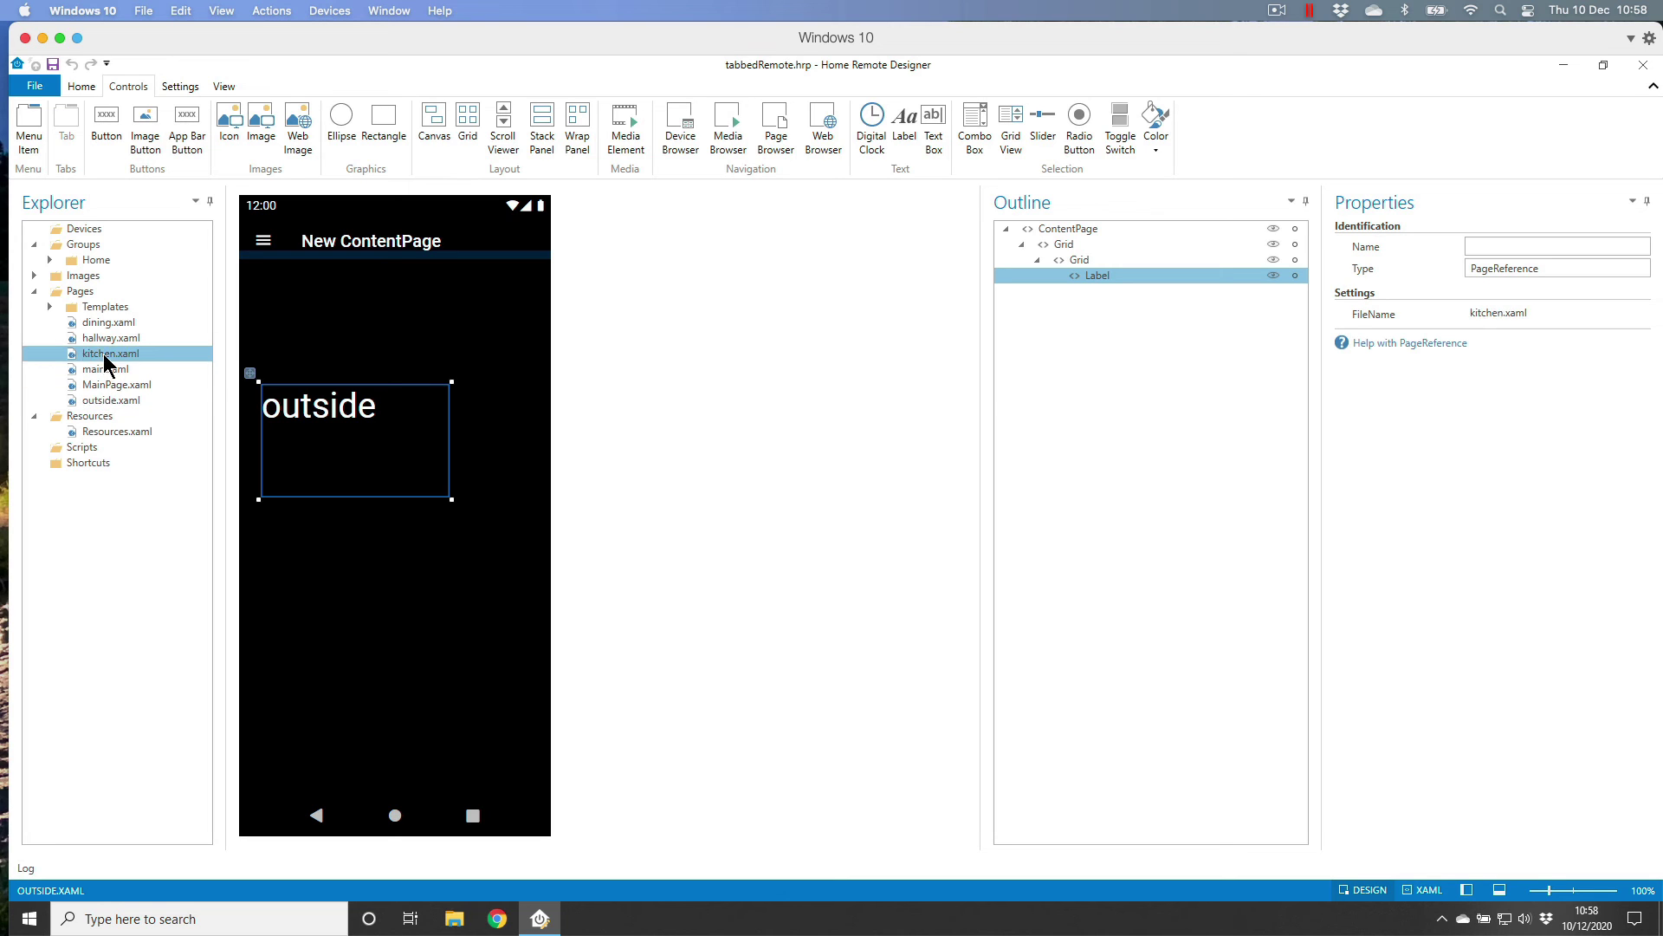
click(103, 340)
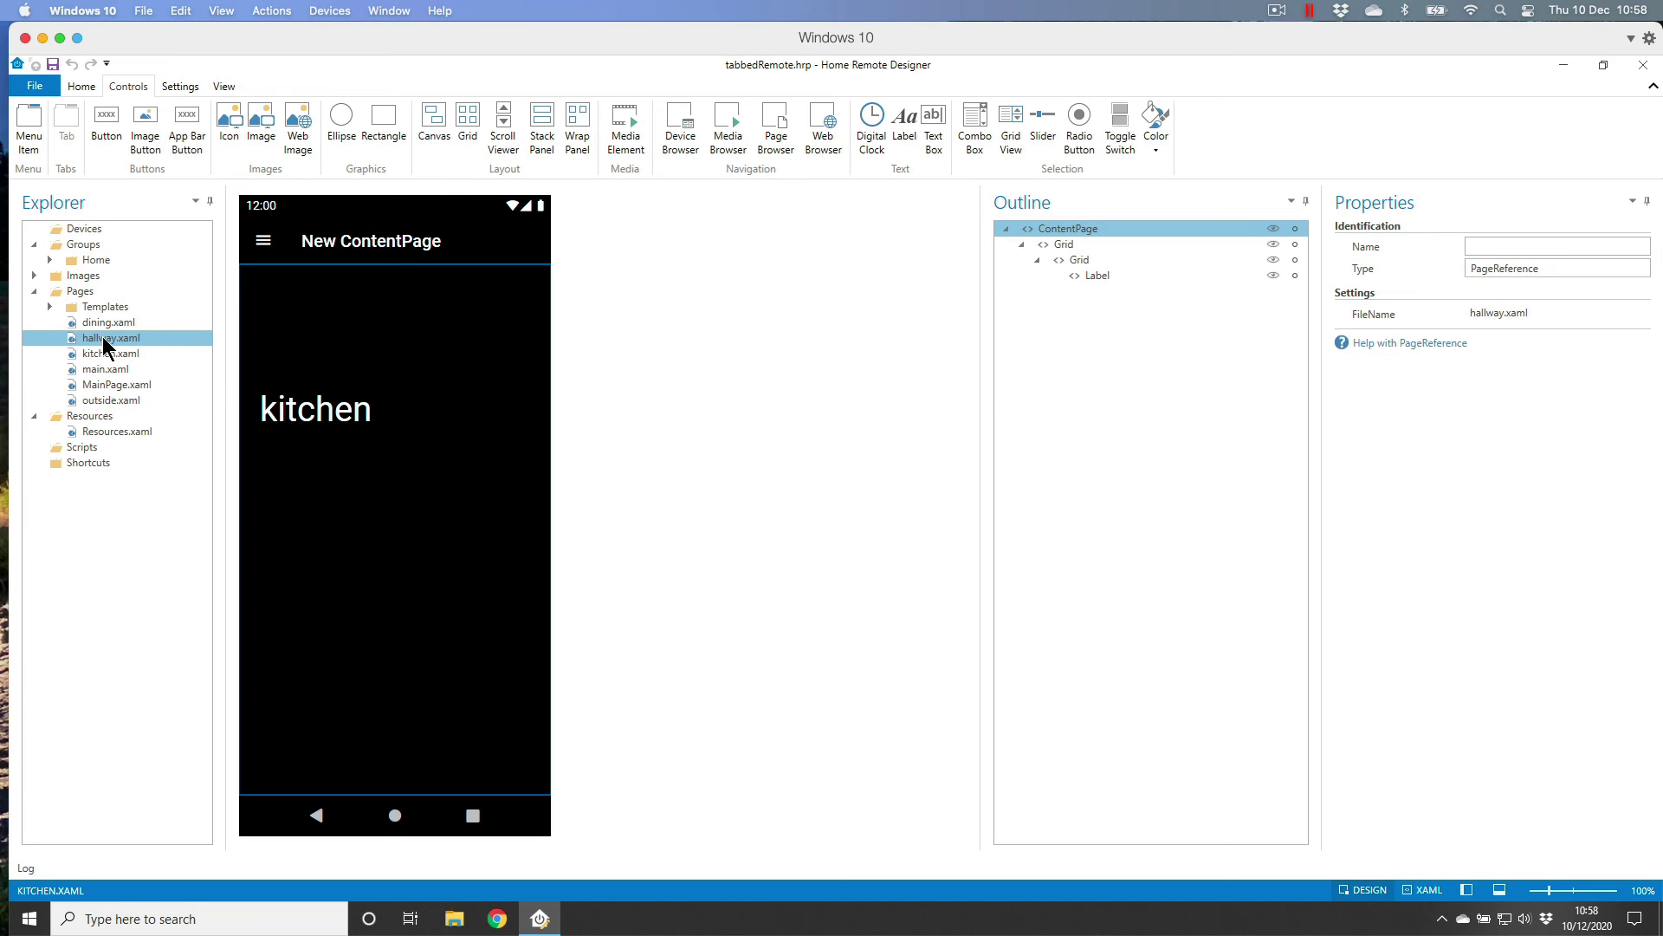
click(104, 325)
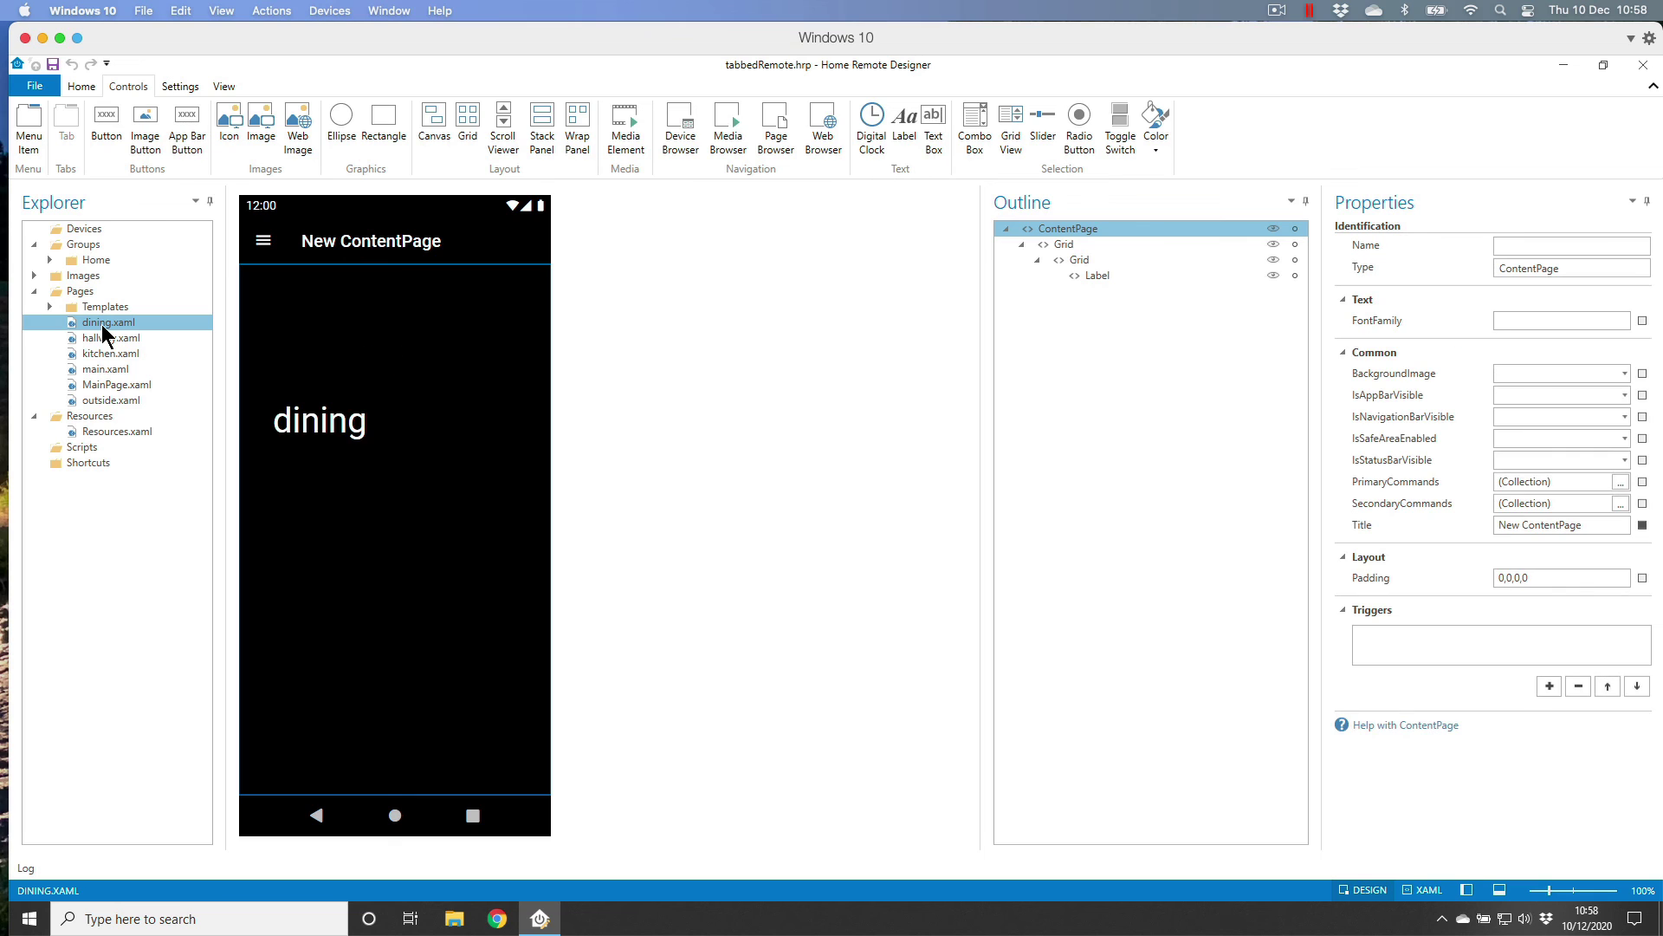
Open main.xaml and preview the content linked to the Kitchen, Dining, Outside and Hallway tabs
click(108, 371)
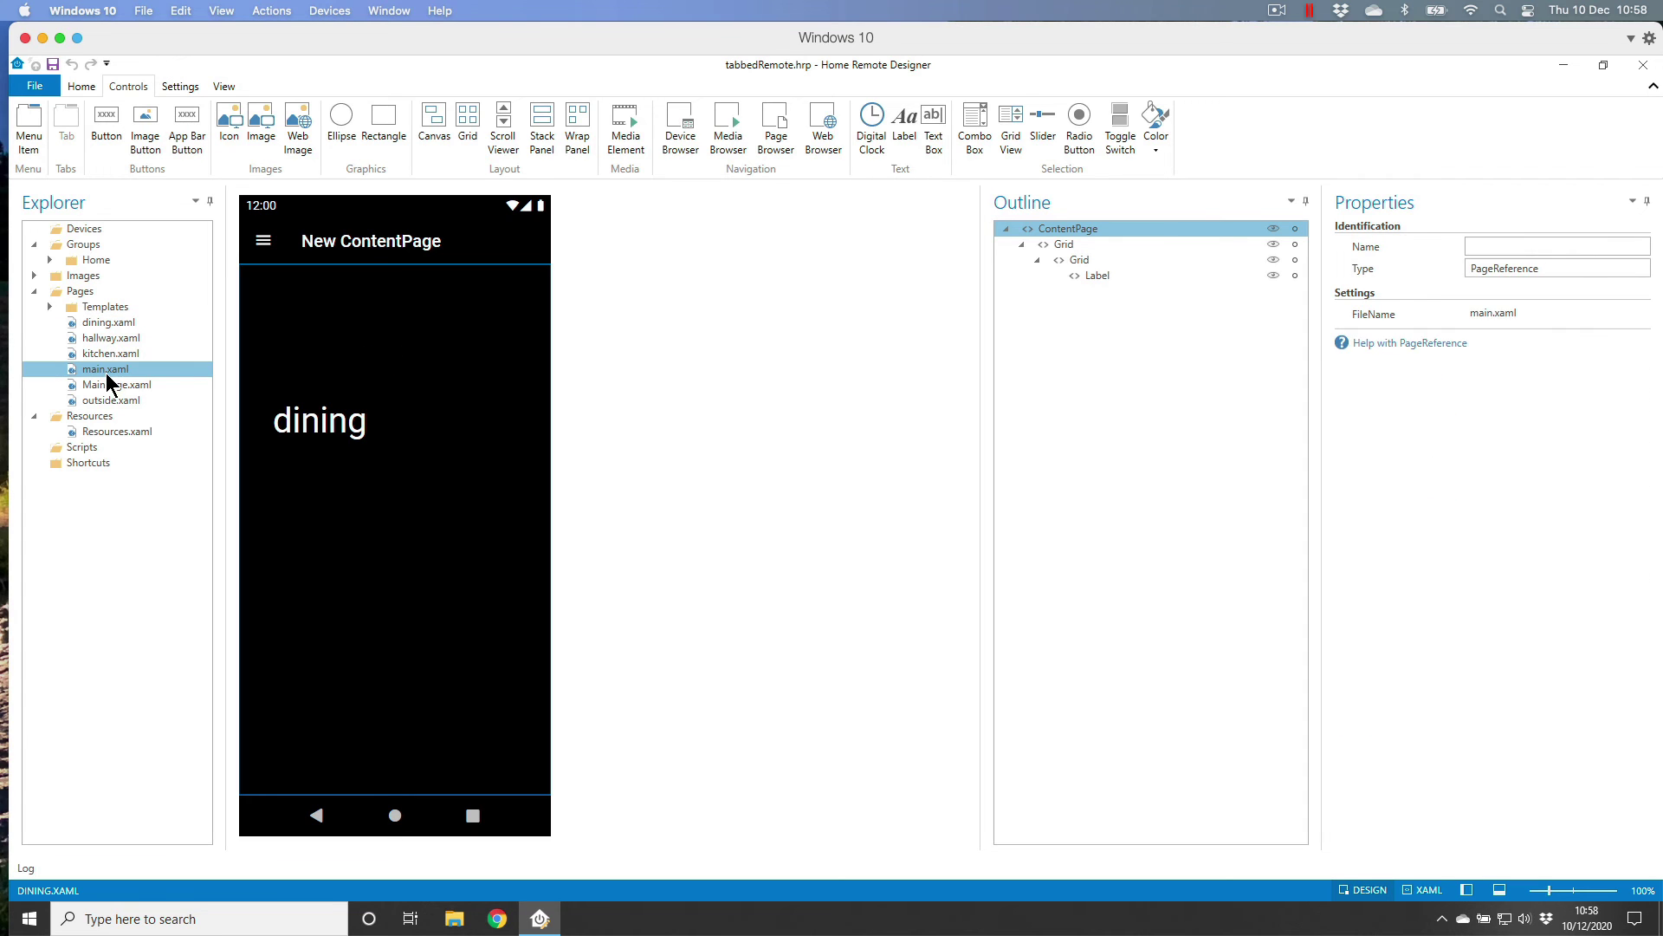
click(354, 299)
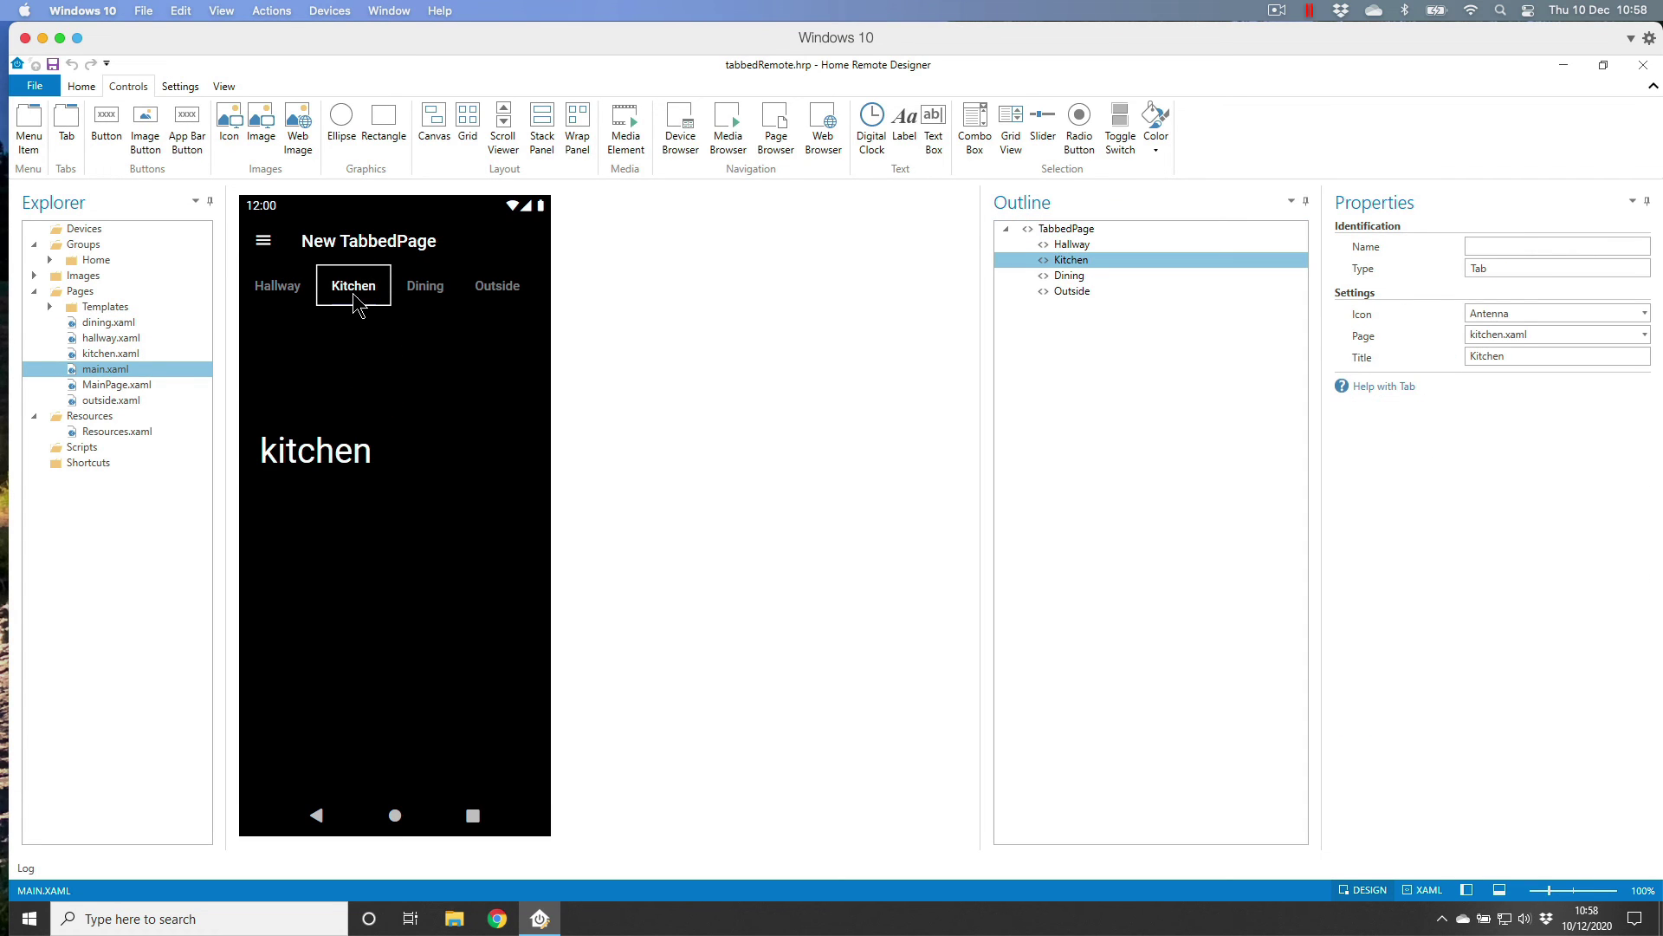
click(426, 298)
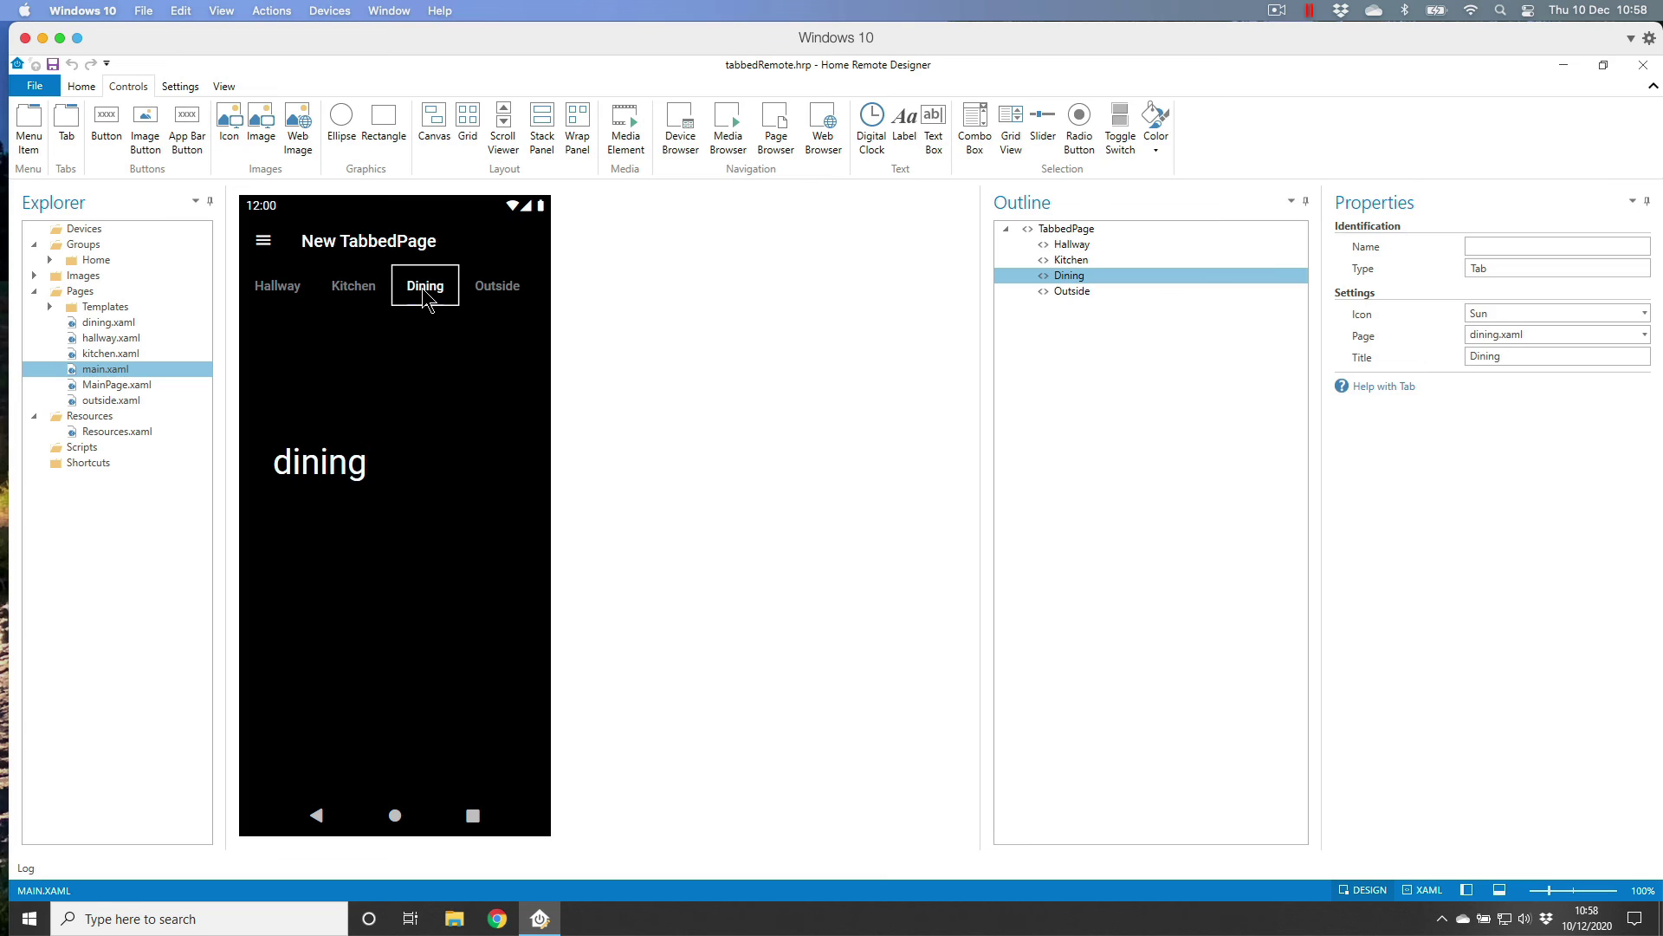
click(498, 295)
click(434, 297)
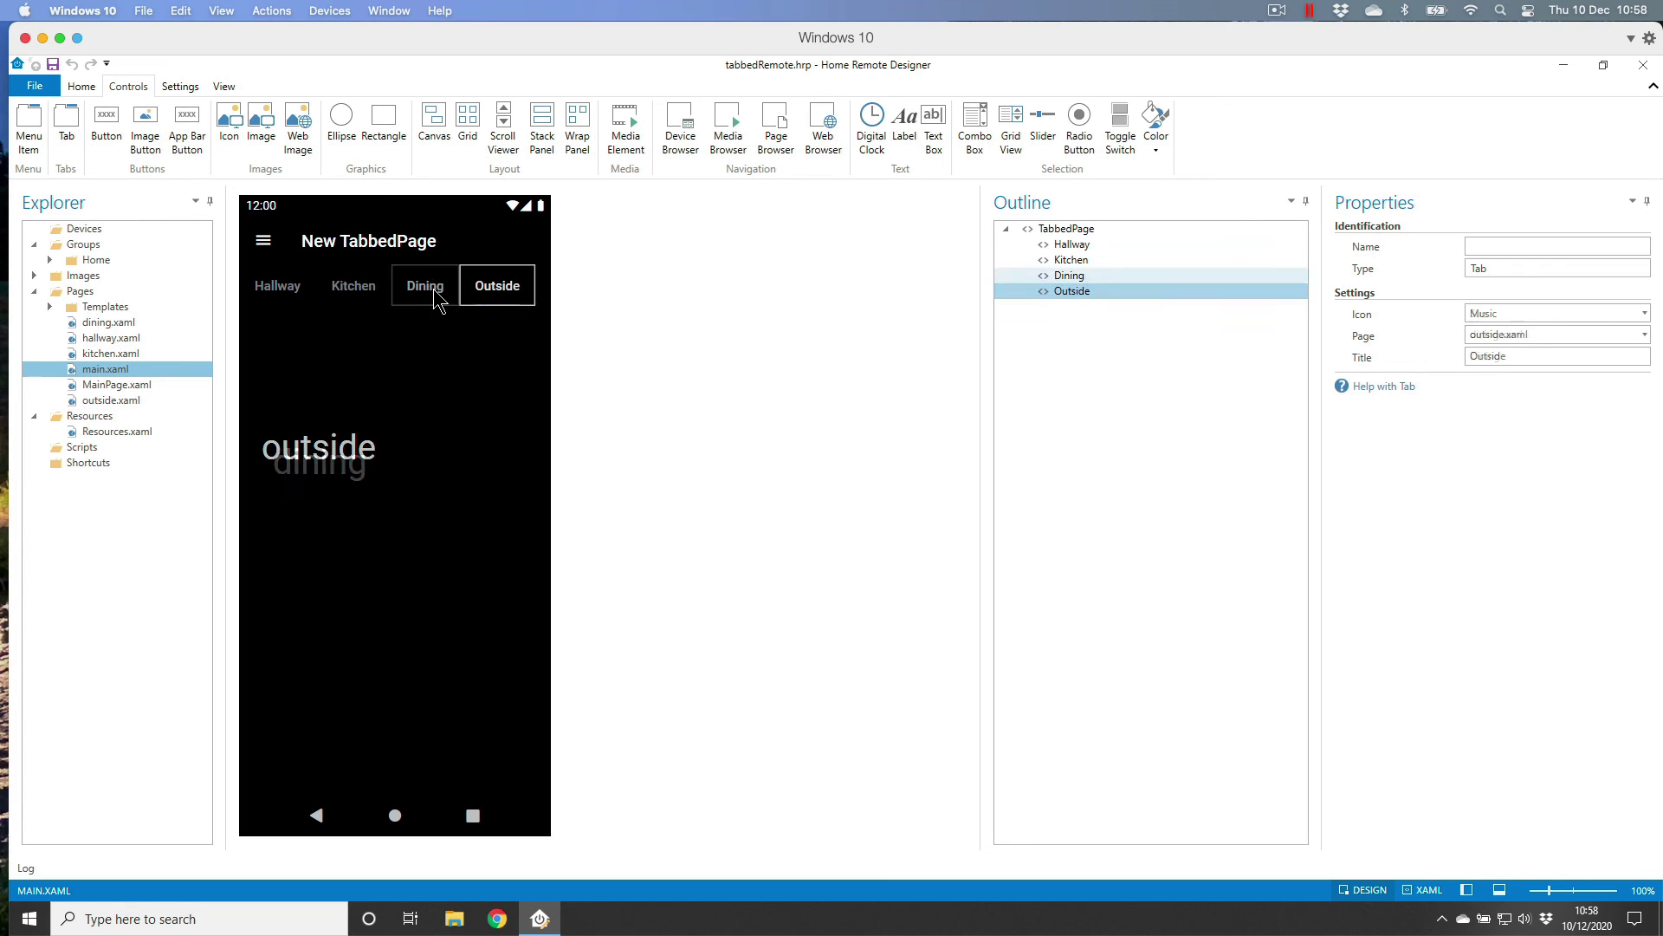
click(360, 297)
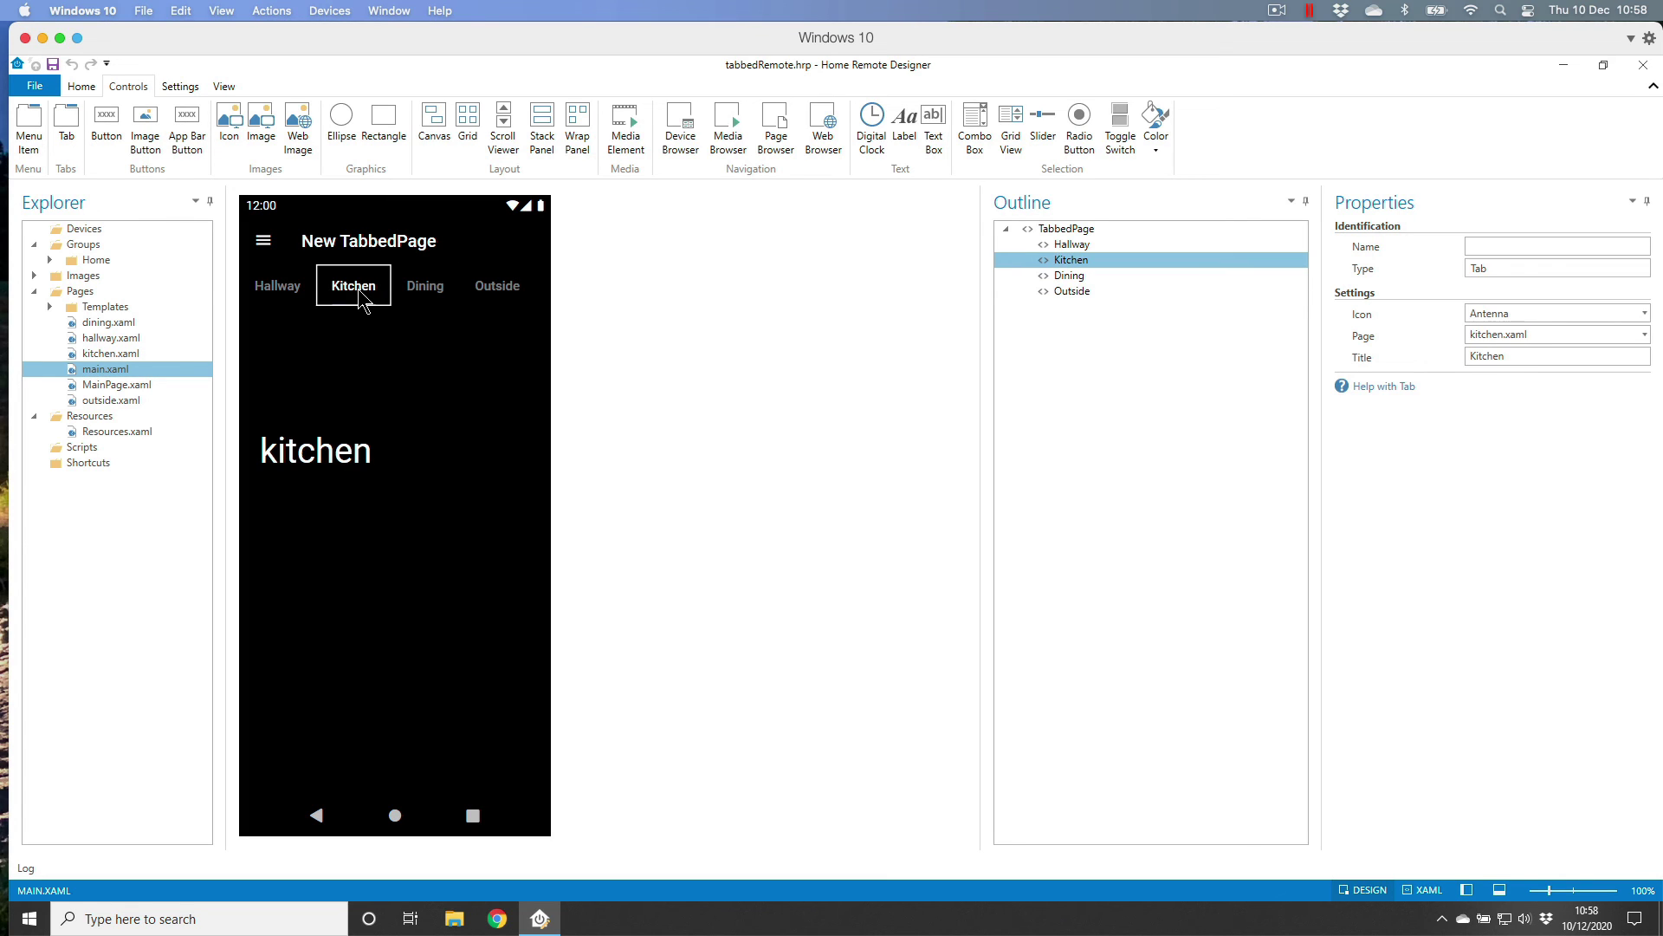
click(295, 297)
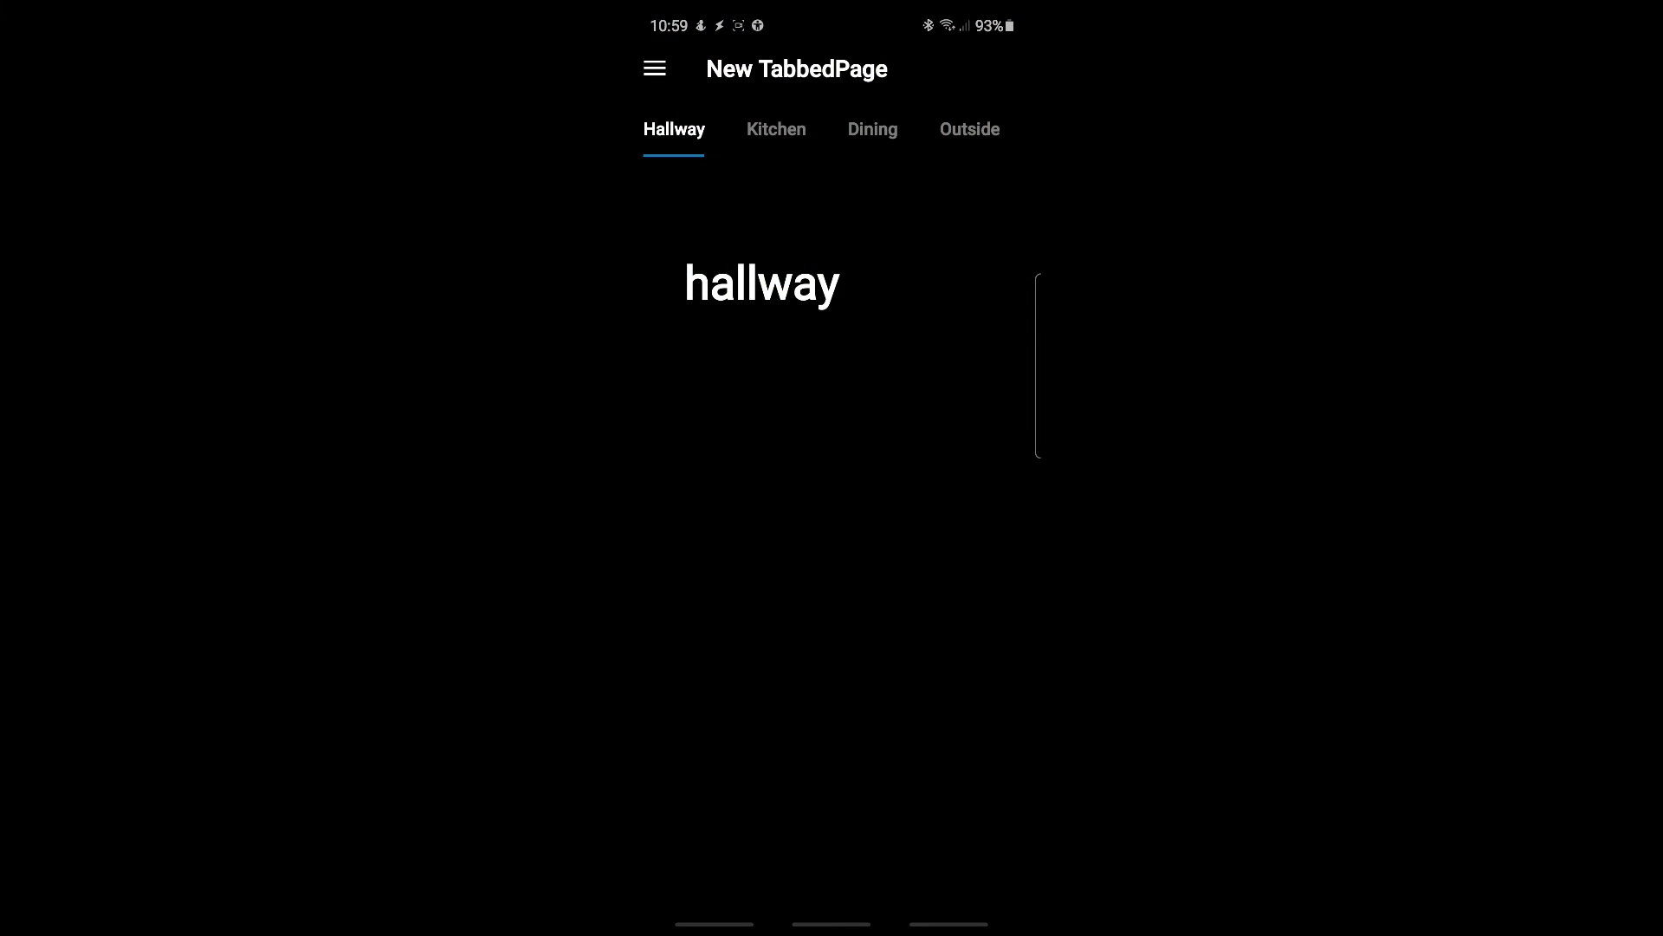
On the phone, switch through the Kitchen, Dining and Outside tabs, then swipe back through the tab pages
click(776, 129)
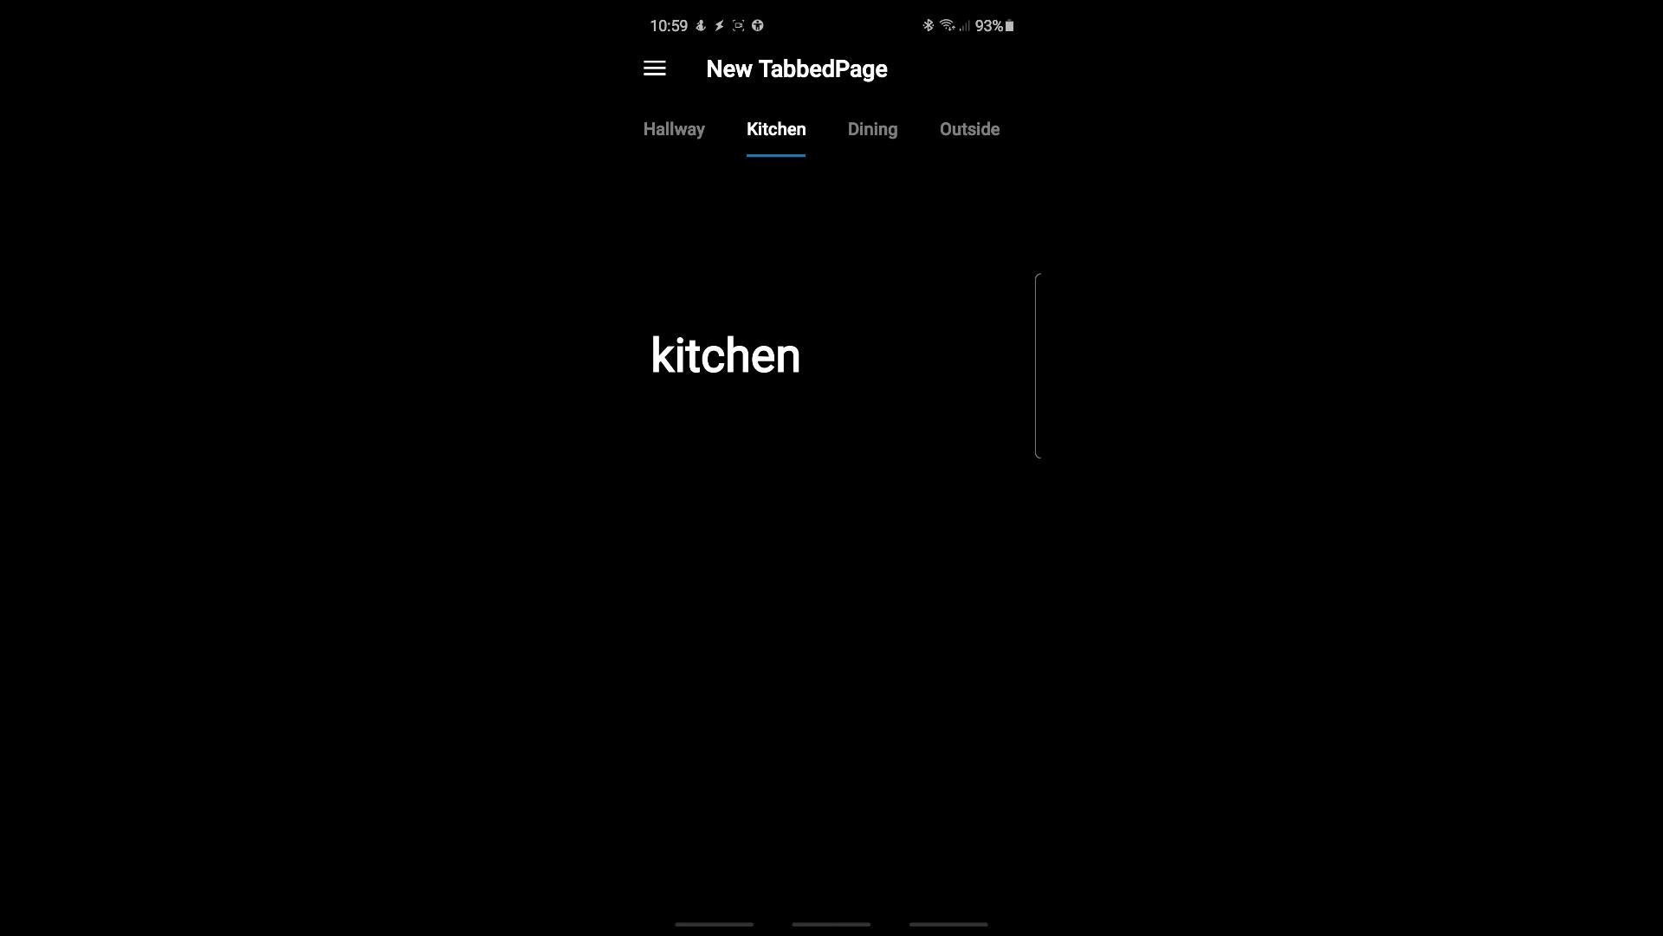
click(872, 129)
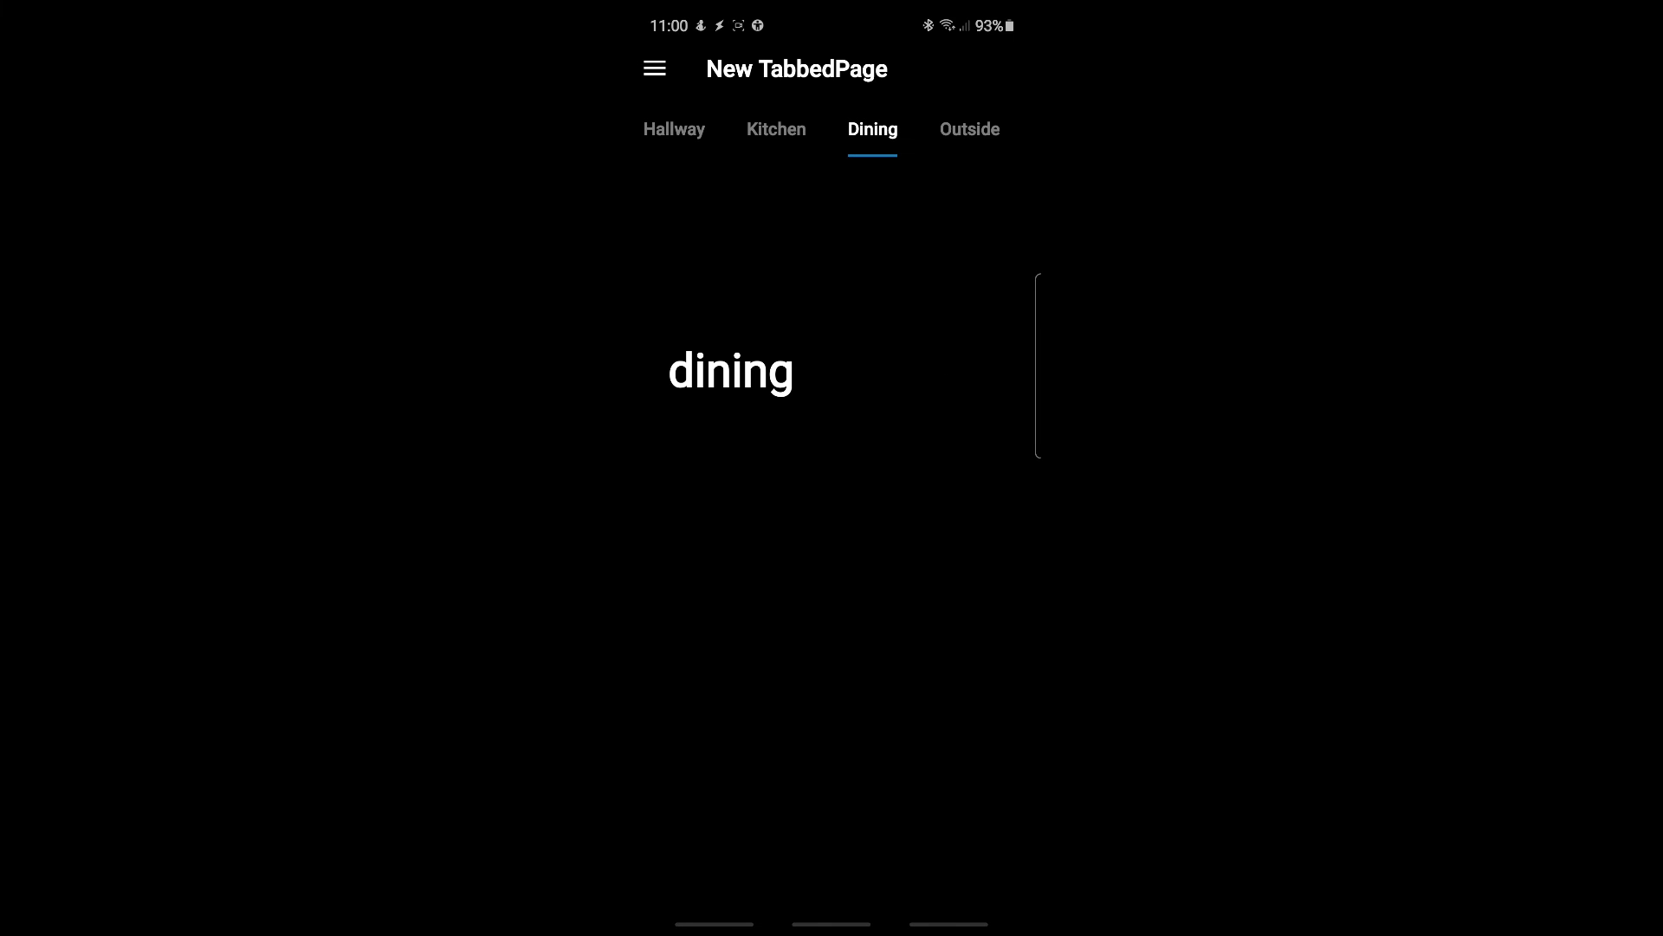
click(970, 130)
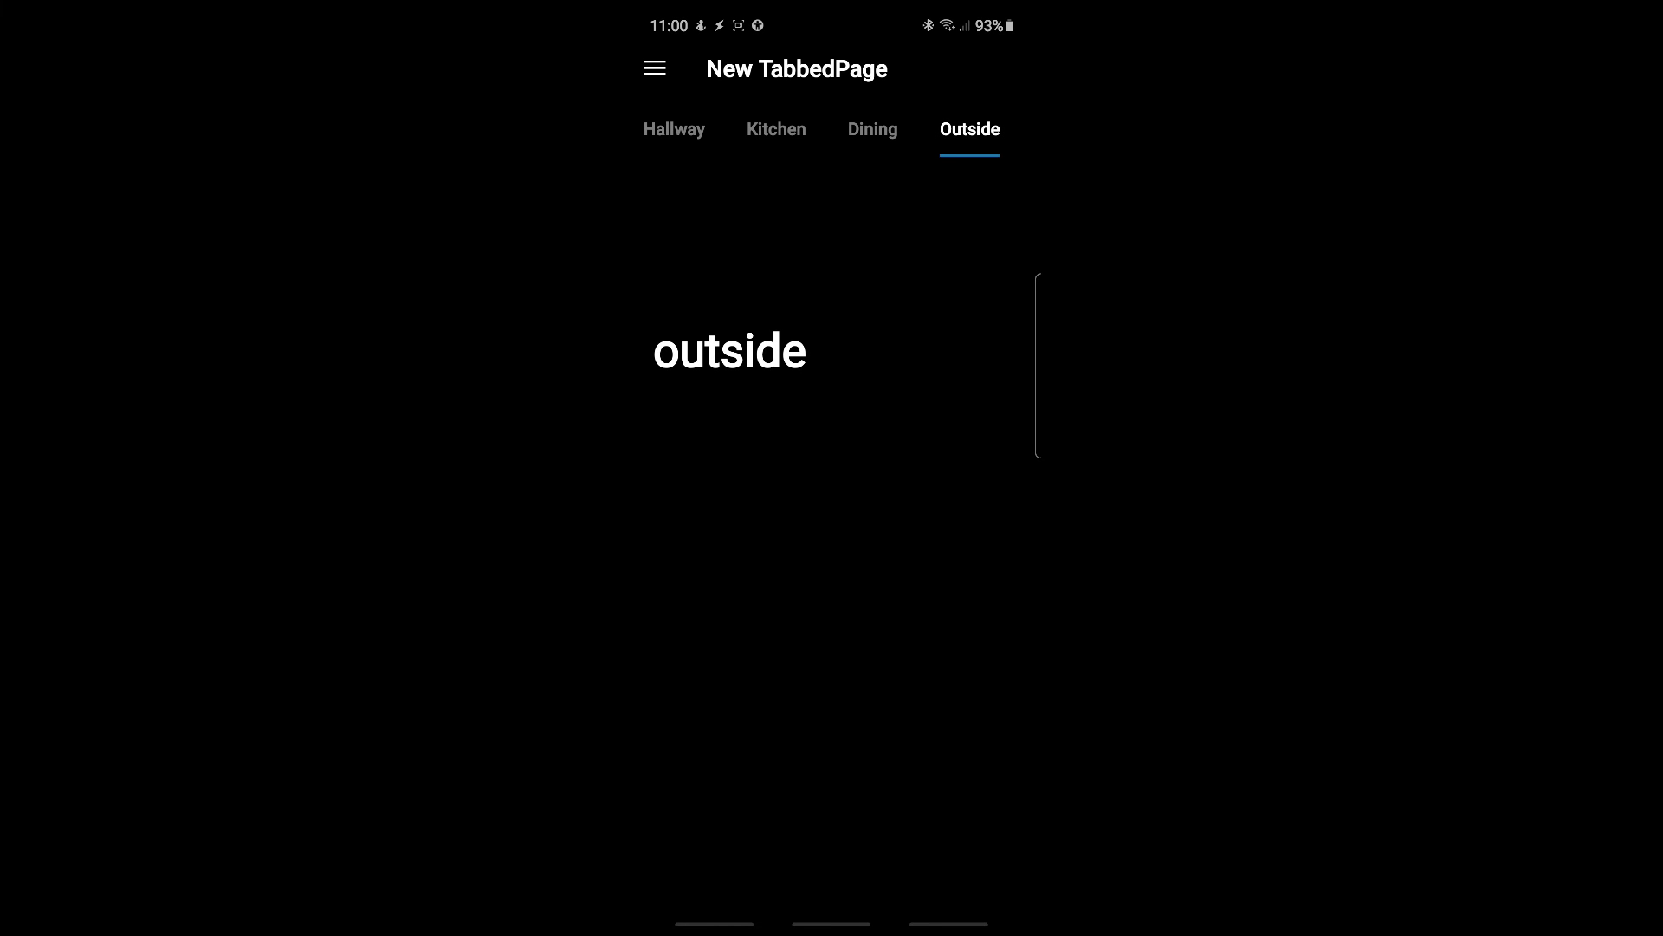
click(872, 129)
mouse_move(694, 520)
mouse_down()
mouse_move(996, 520)
mouse_move(693, 520)
mouse_up()
drag(953, 520, 996, 520)
drag(693, 520, 997, 520)
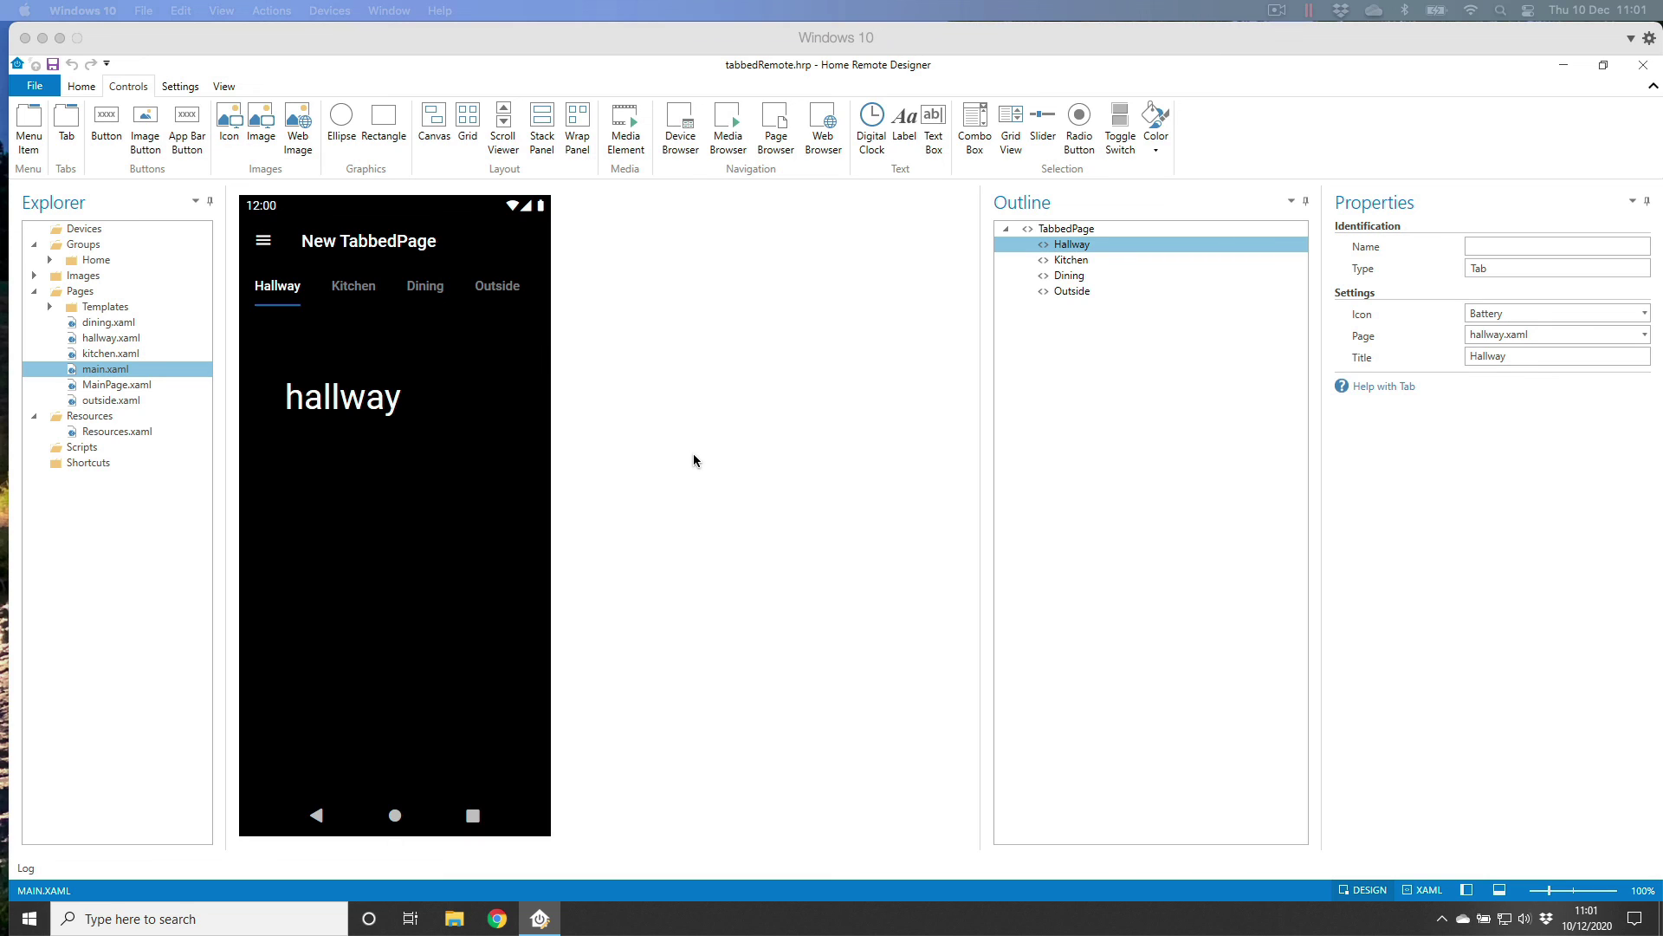
View the outside page, select main.xaml in the project and show the platform and screen size settings
double_click(119, 401)
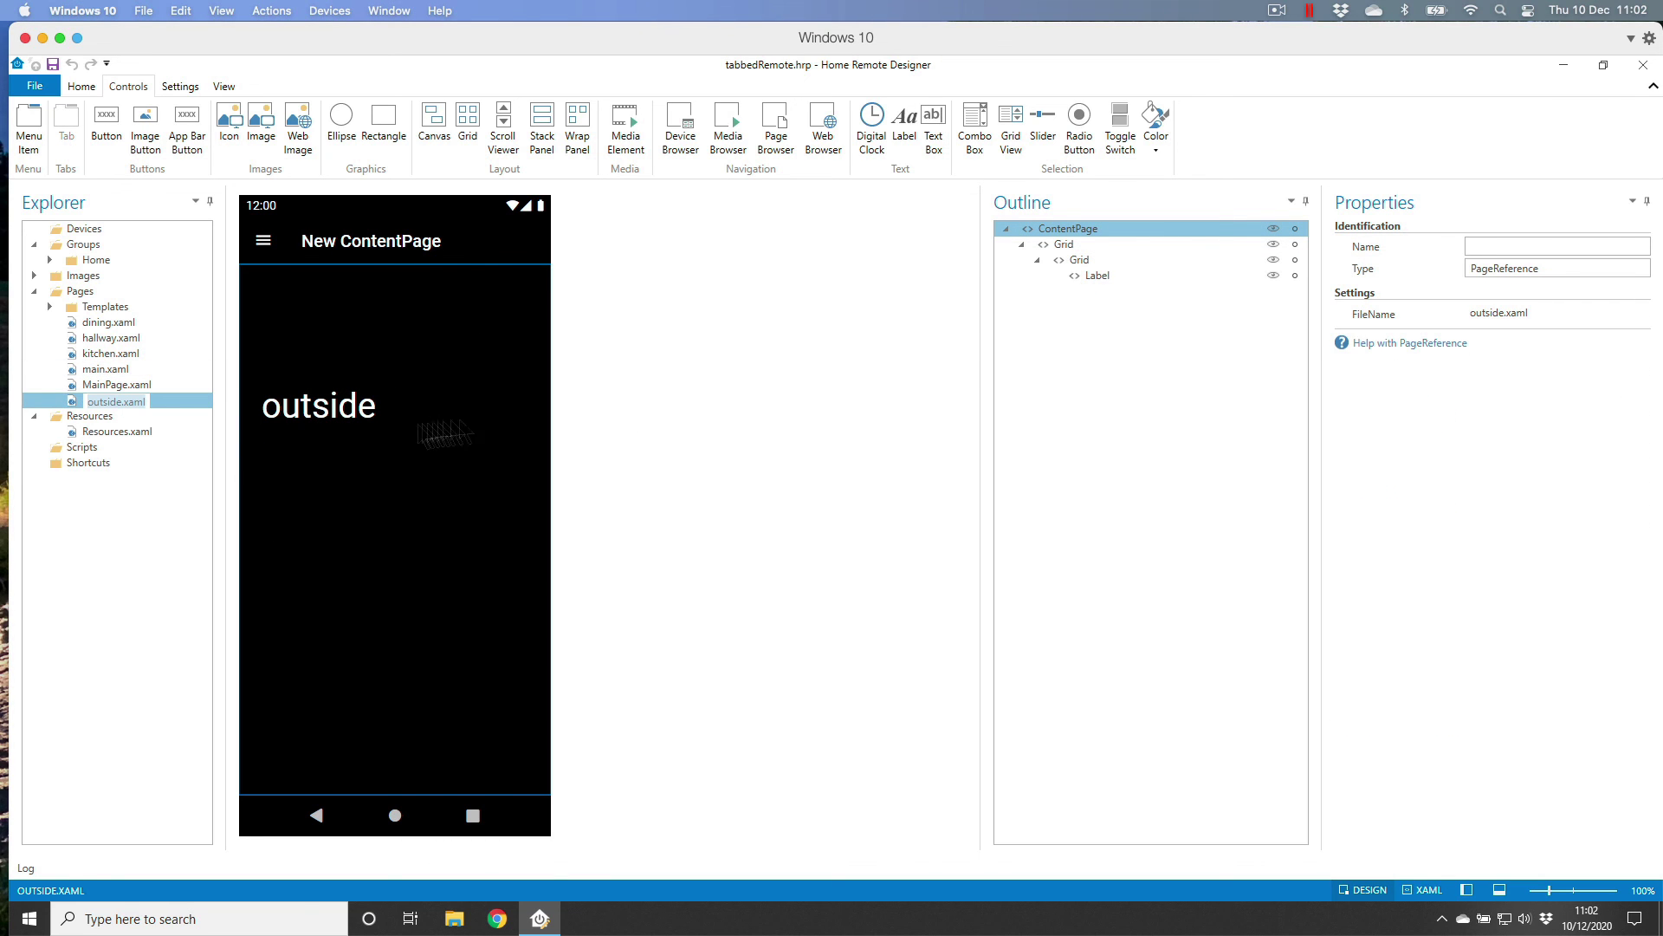
drag(144, 369, 425, 595)
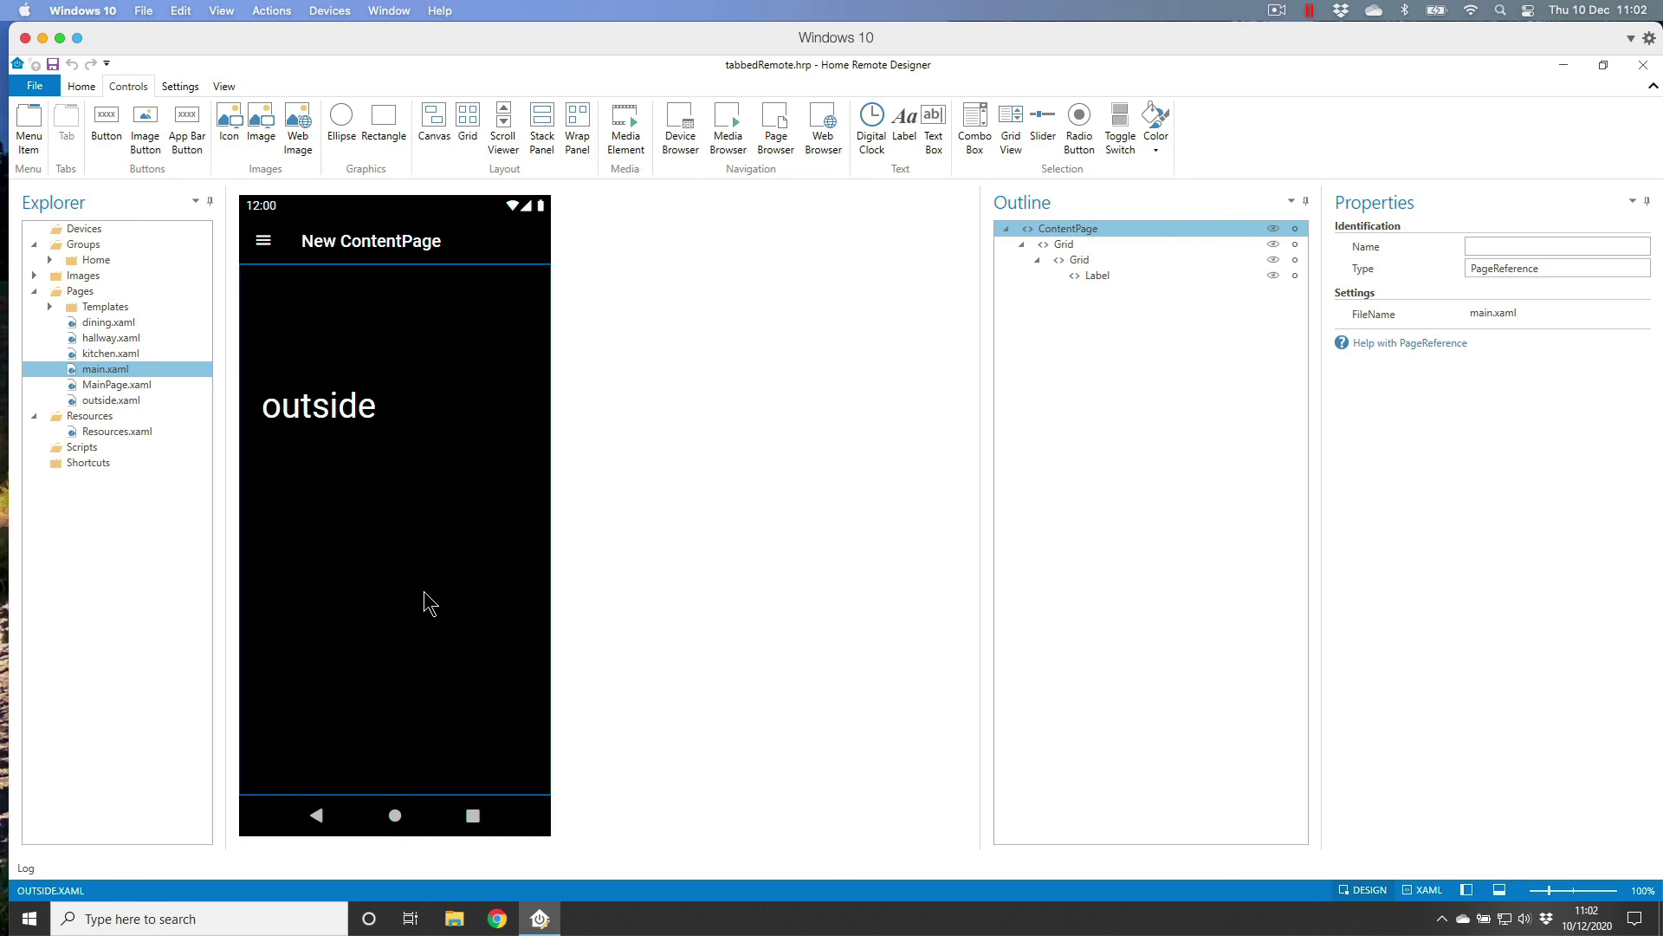
click(82, 86)
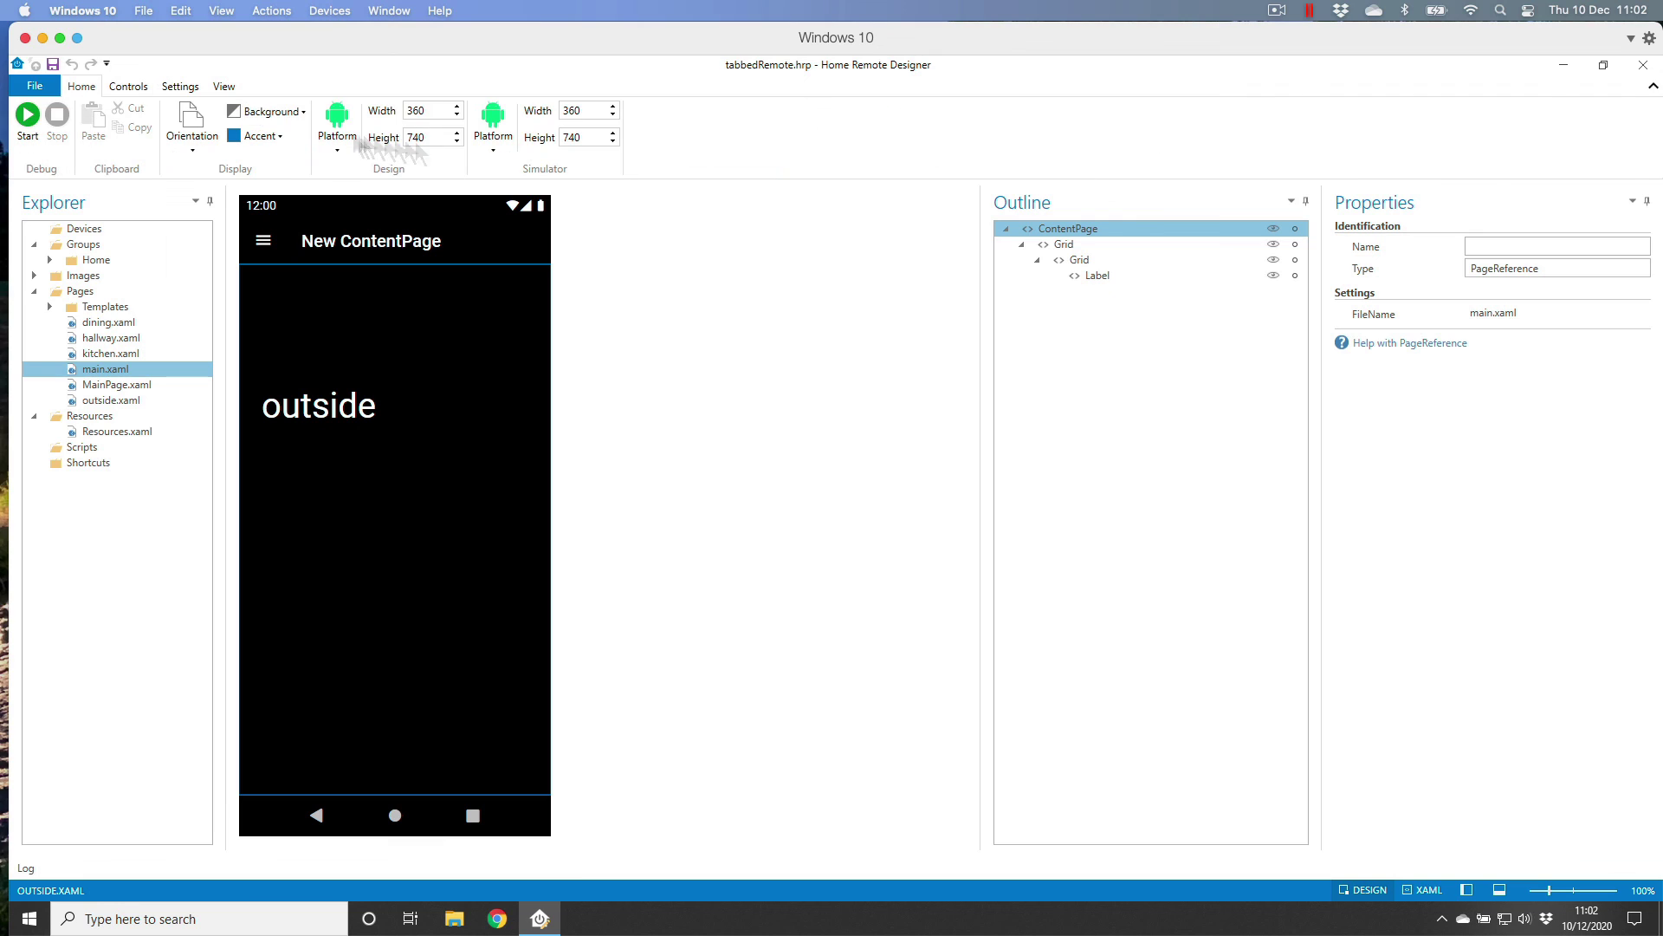